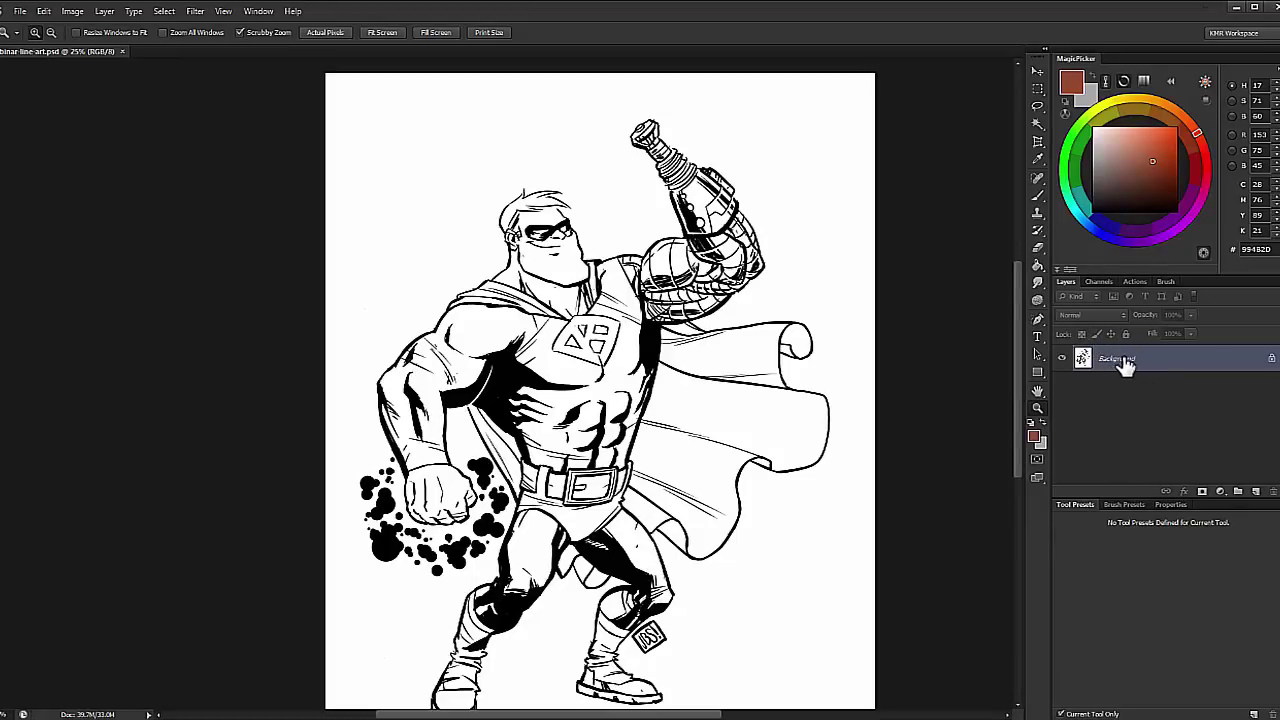
Step: Convert the Background layer into a regular layer named INKS with the Multiply blending mode
double_click(1122, 360)
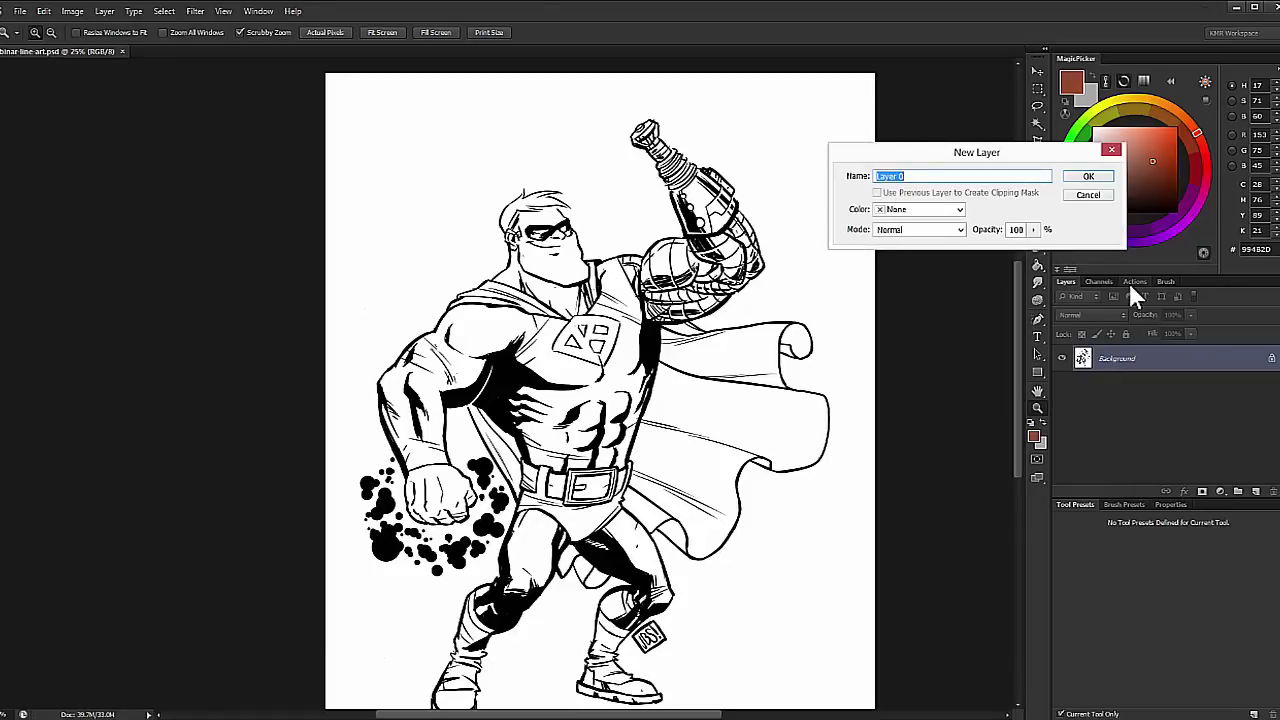
text(aINKS)
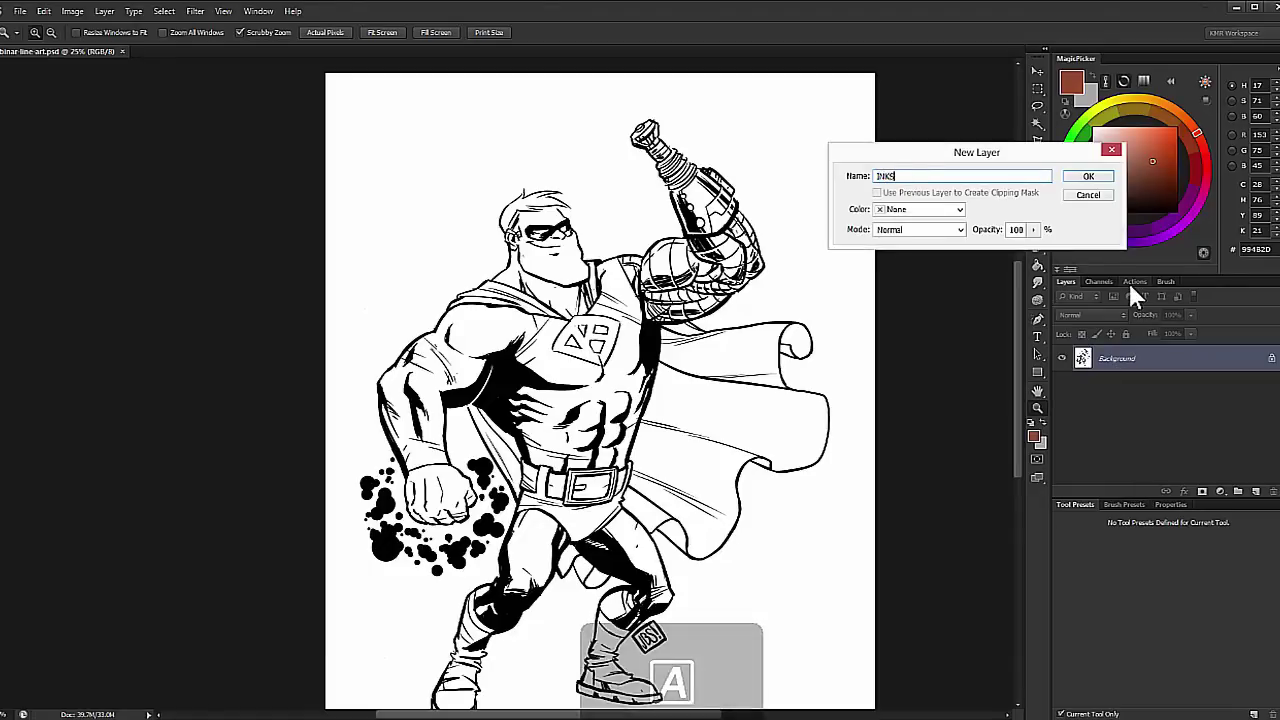
click(942, 230)
click(900, 287)
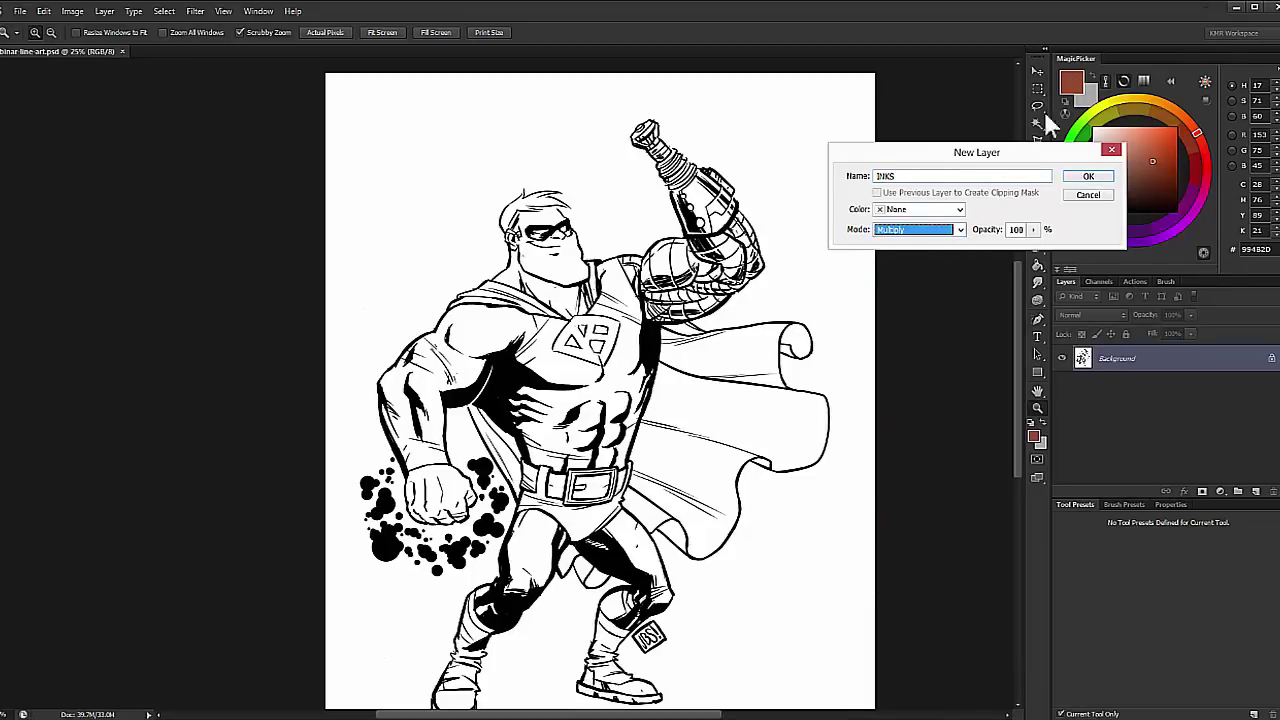
click(1090, 180)
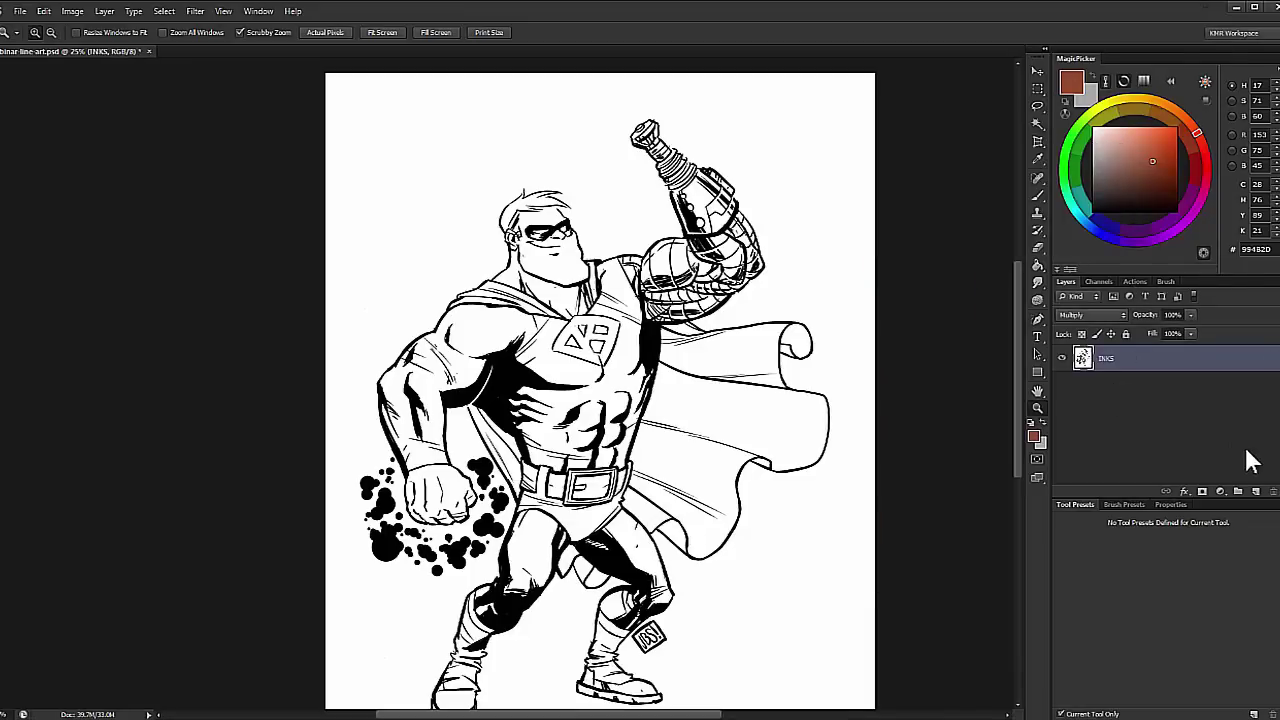
Step: Add a new layer beneath INKS and name it FLATS
click(1256, 491)
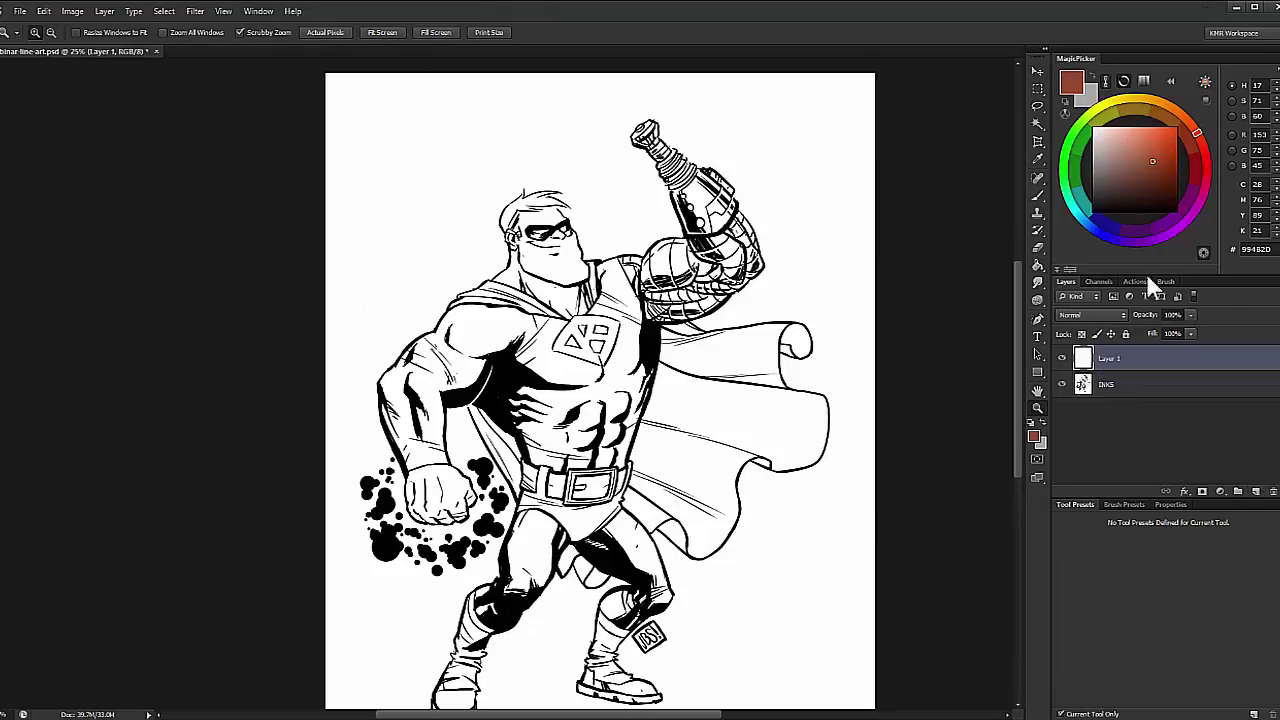
drag(1110, 365, 1104, 400)
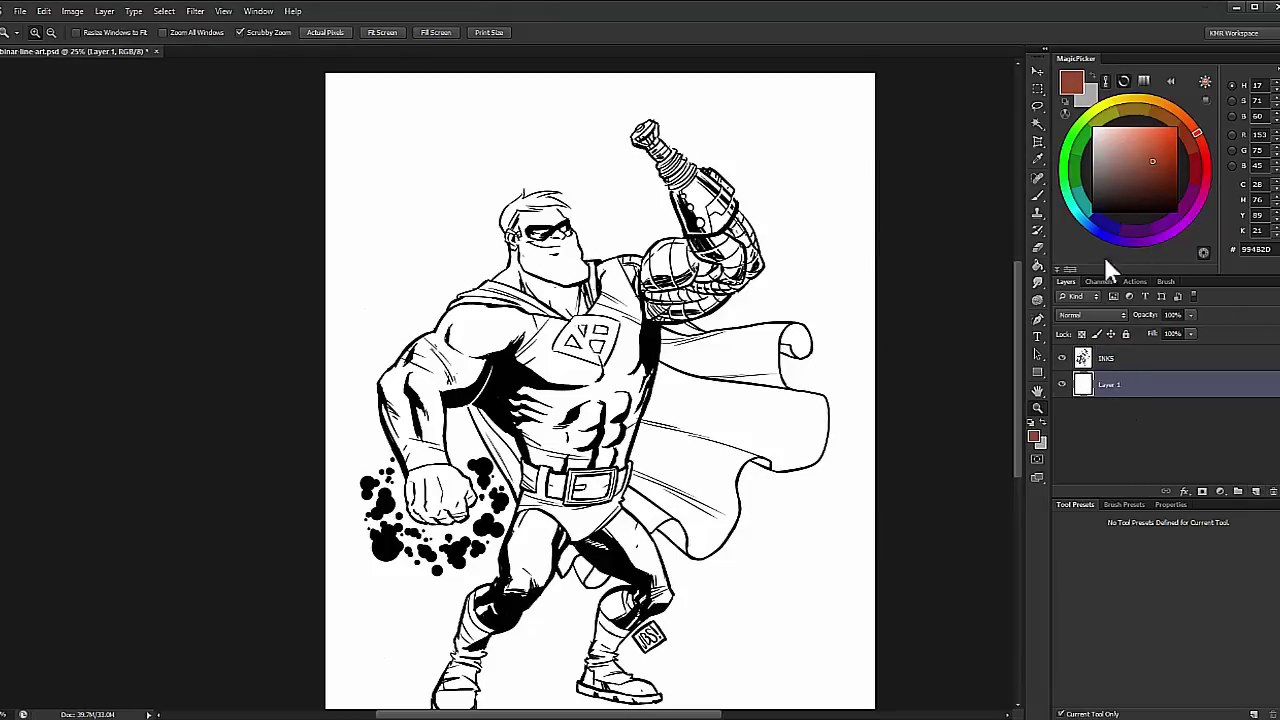
right_click(1110, 390)
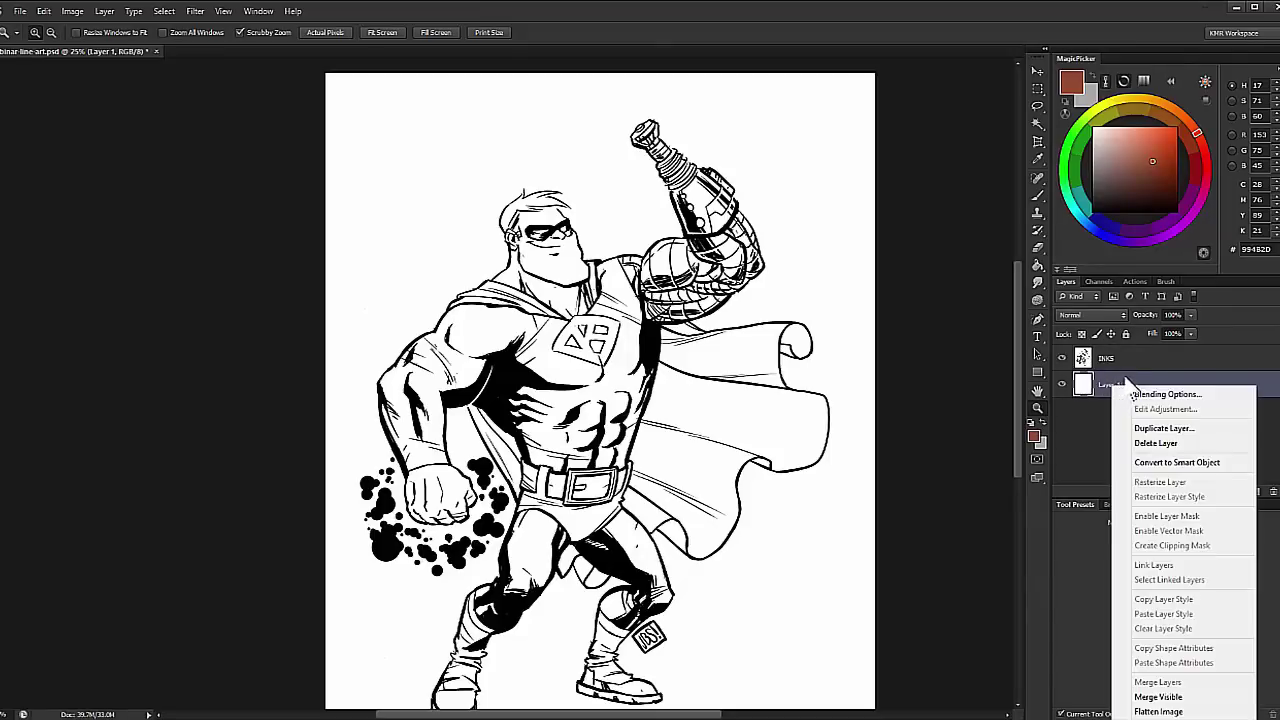
key(Escape)
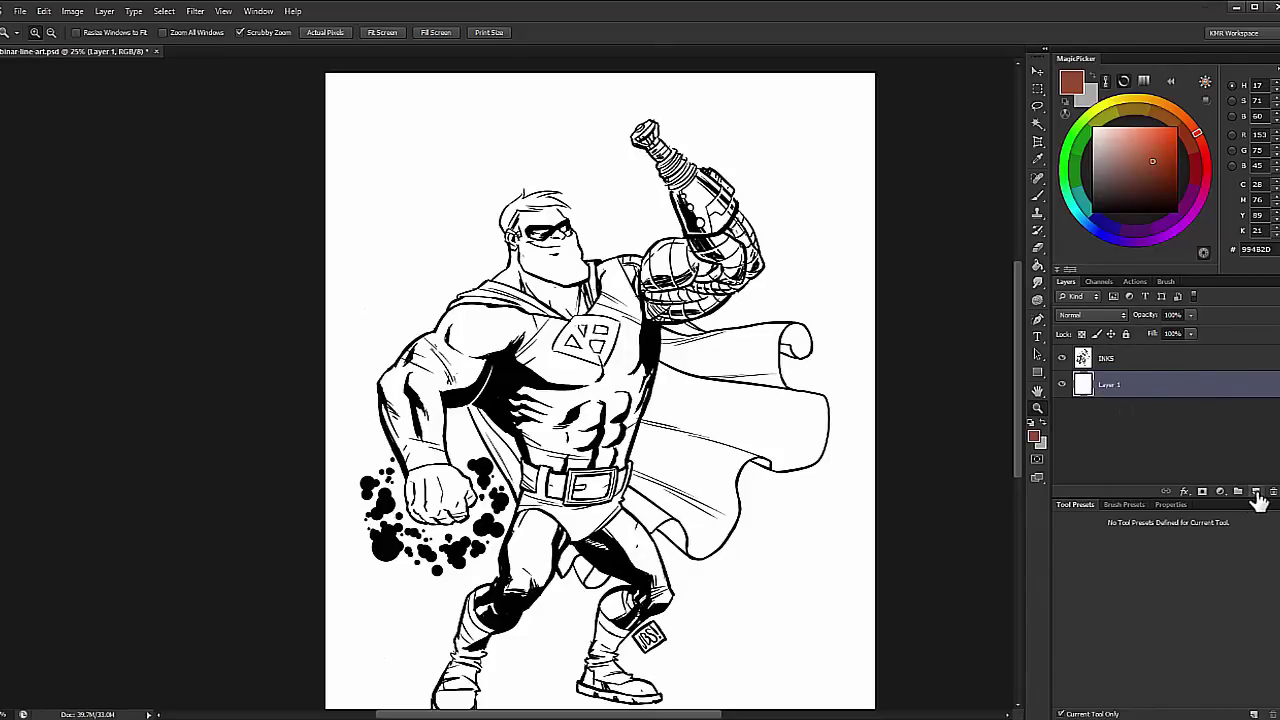
double_click(1112, 388)
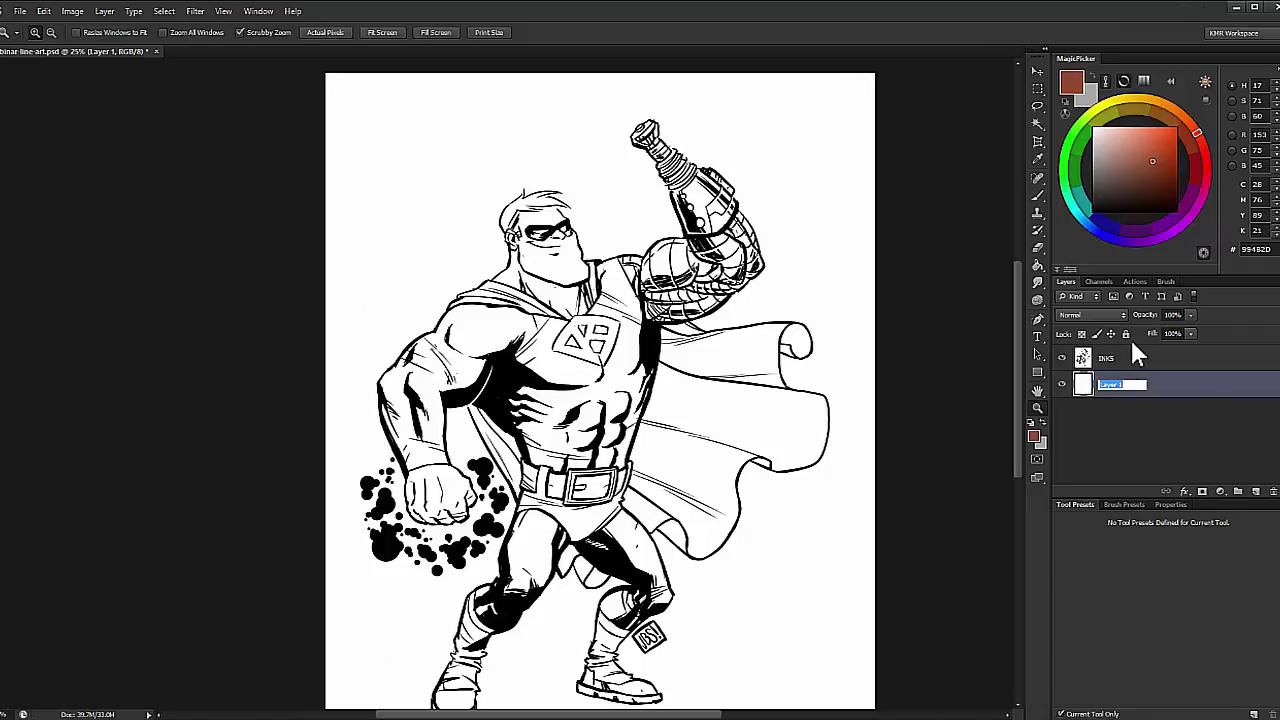
text(FLATS)
key(Return)
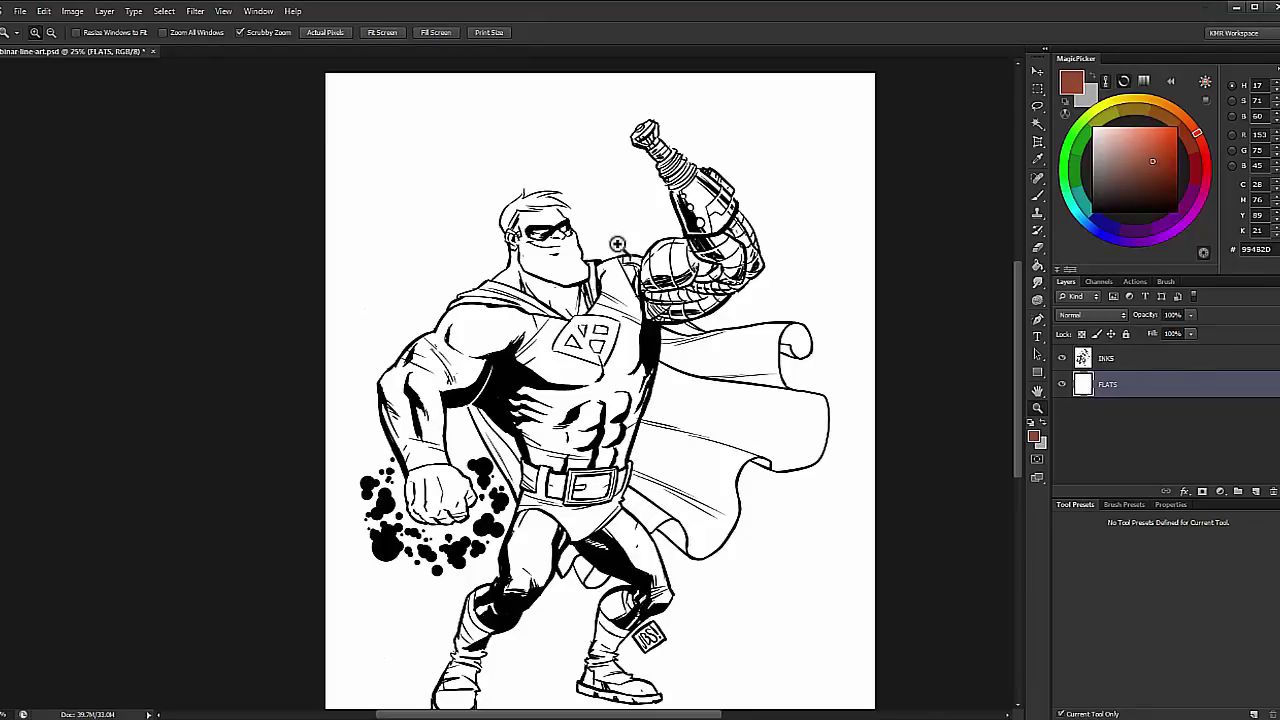
Step: Lasso the head with 0 px feather, following the ink line from the hair tip past the ear to the neck
click(548, 257)
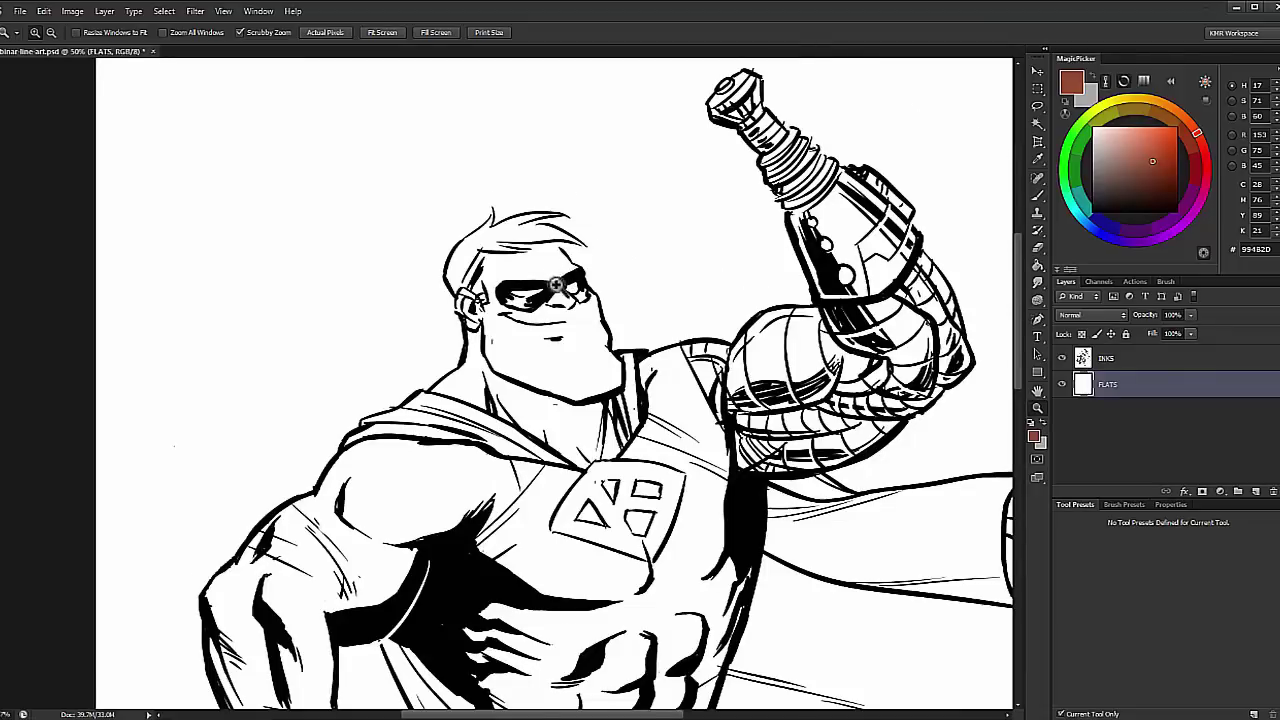
click(555, 285)
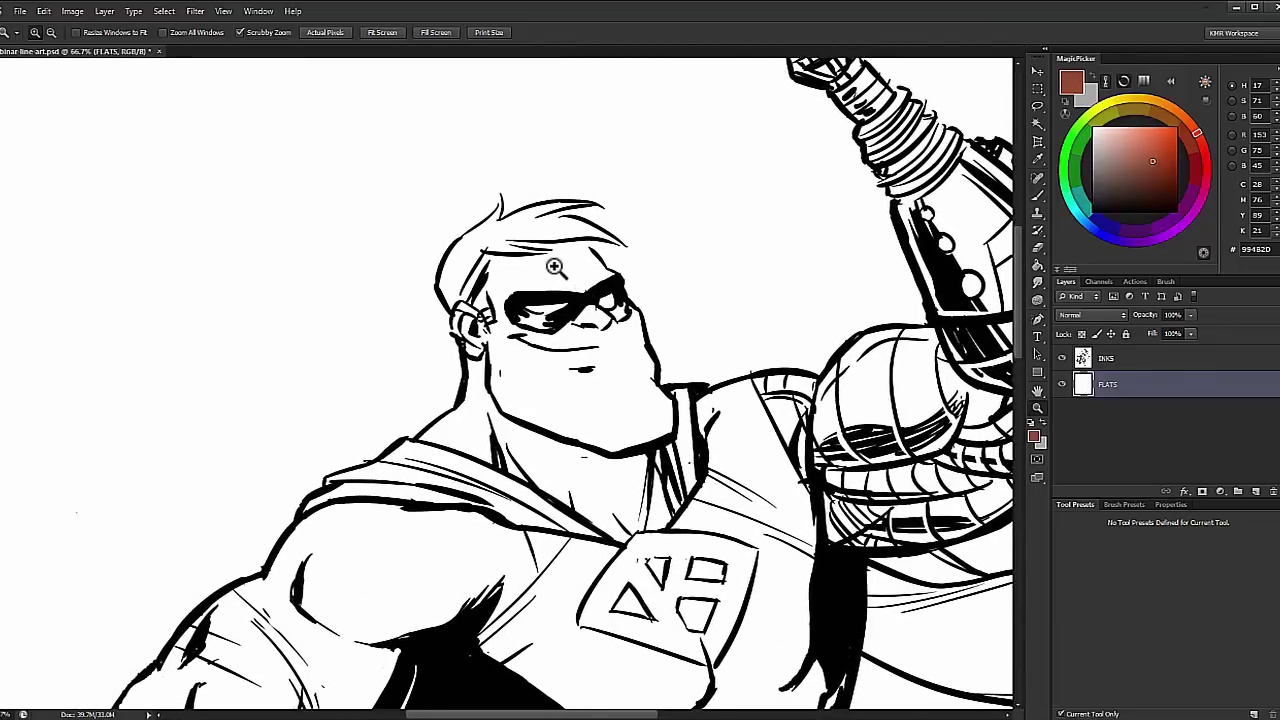
click(556, 260)
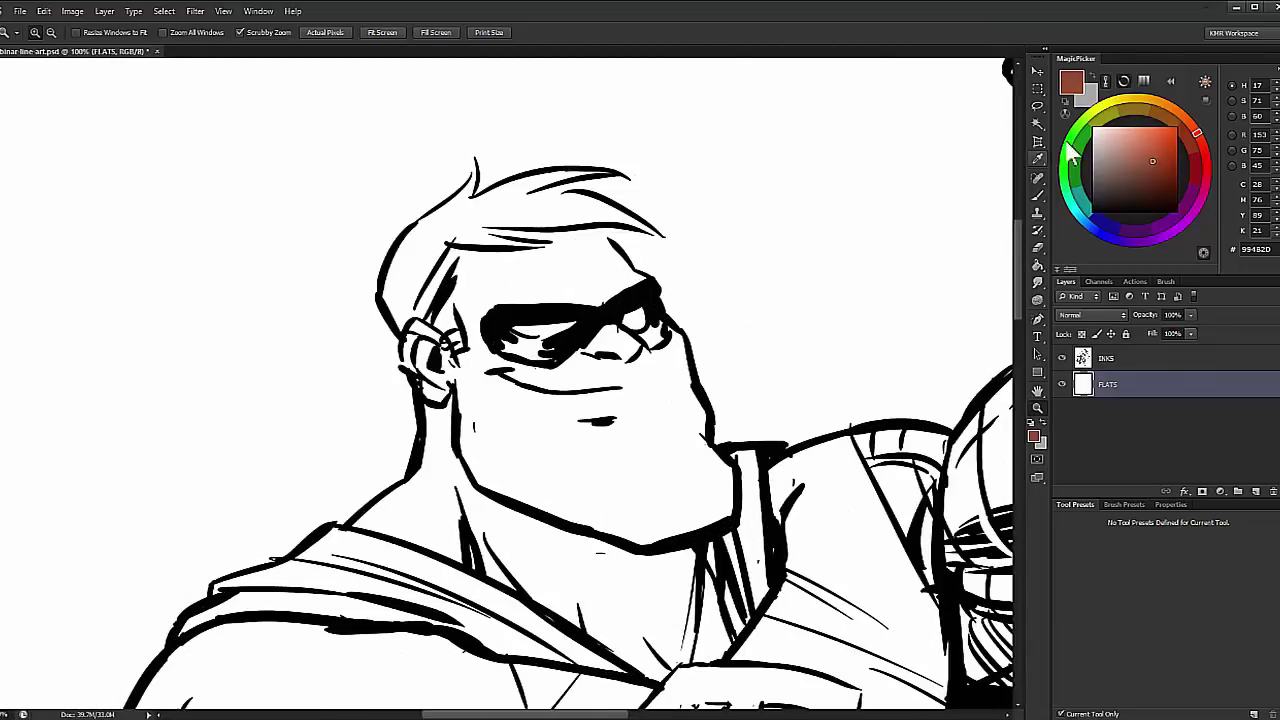
click(1037, 104)
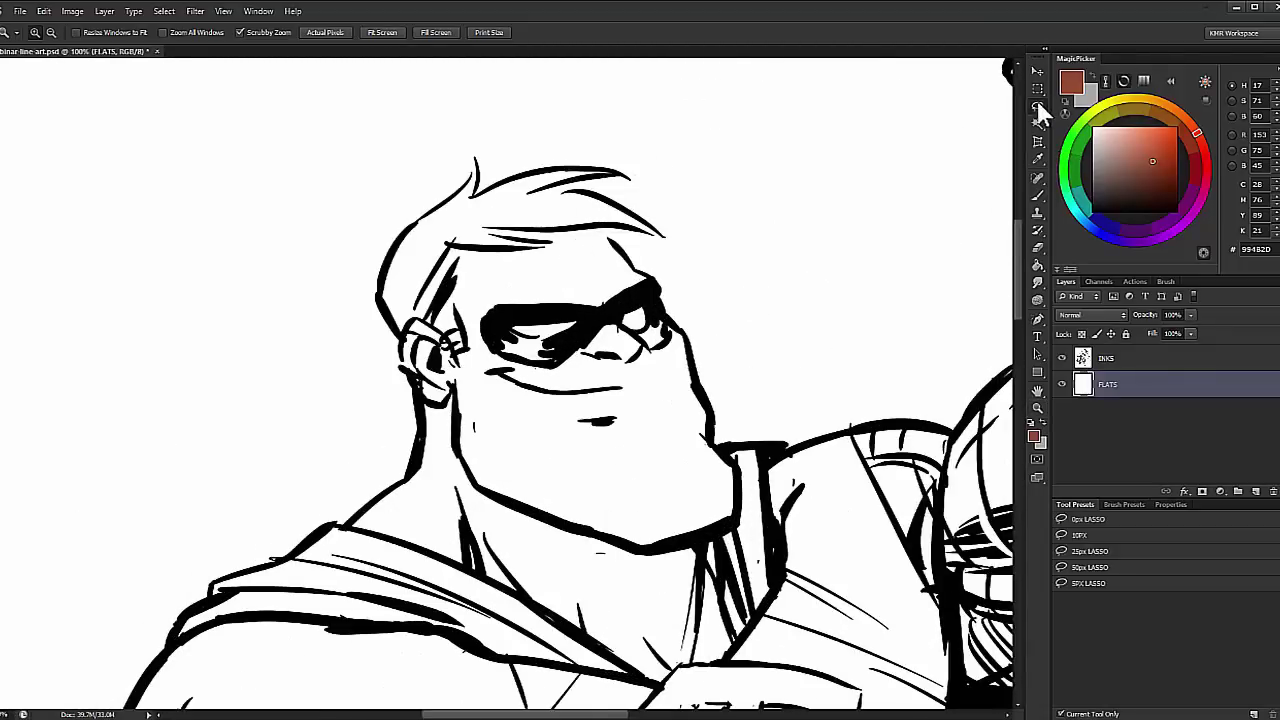
ctrl+click(458, 210)
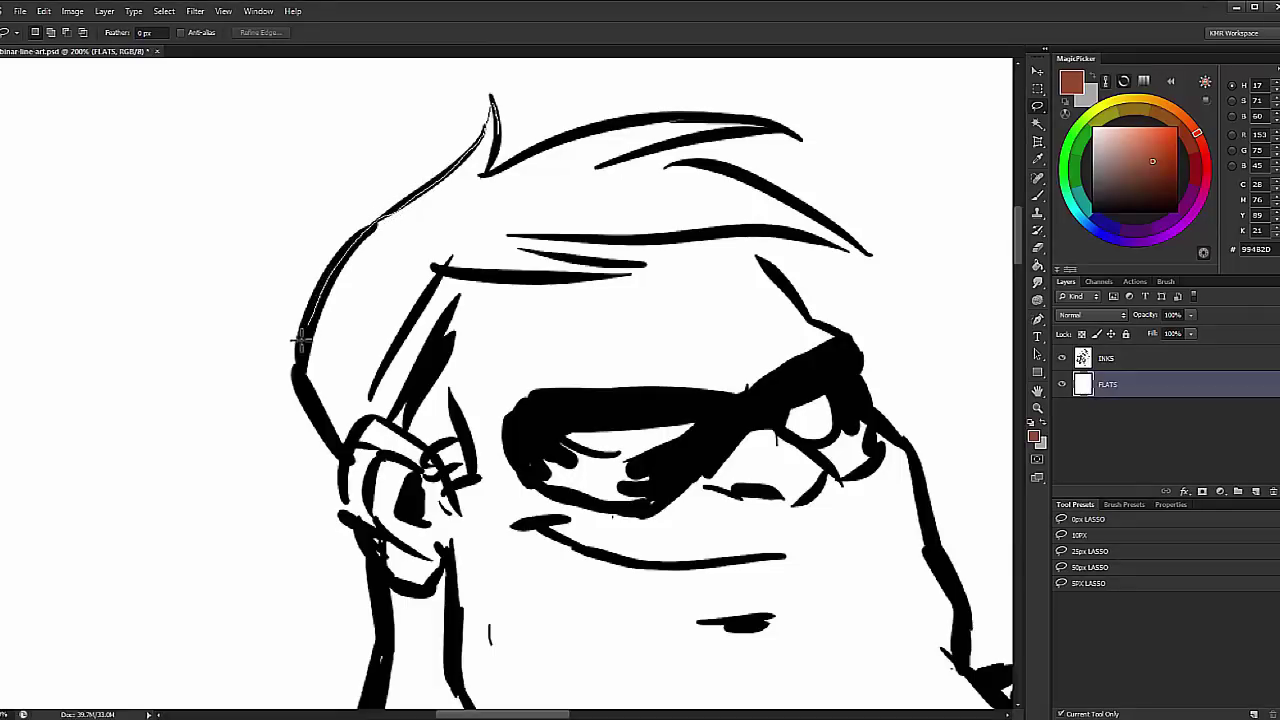
scroll(300, 366, down, 4)
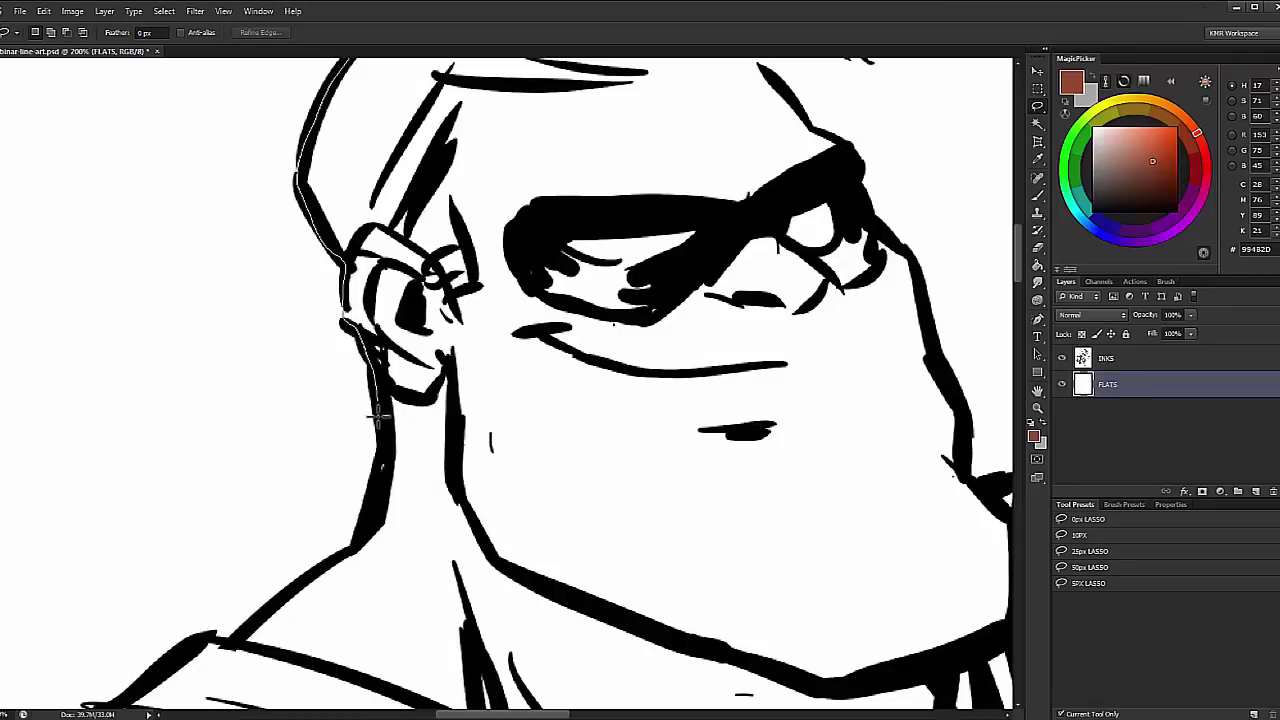
mouse_move(428, 460)
mouse_down()
mouse_move(680, 435)
mouse_move(751, 143)
mouse_up()
scroll(580, 223, up, 2)
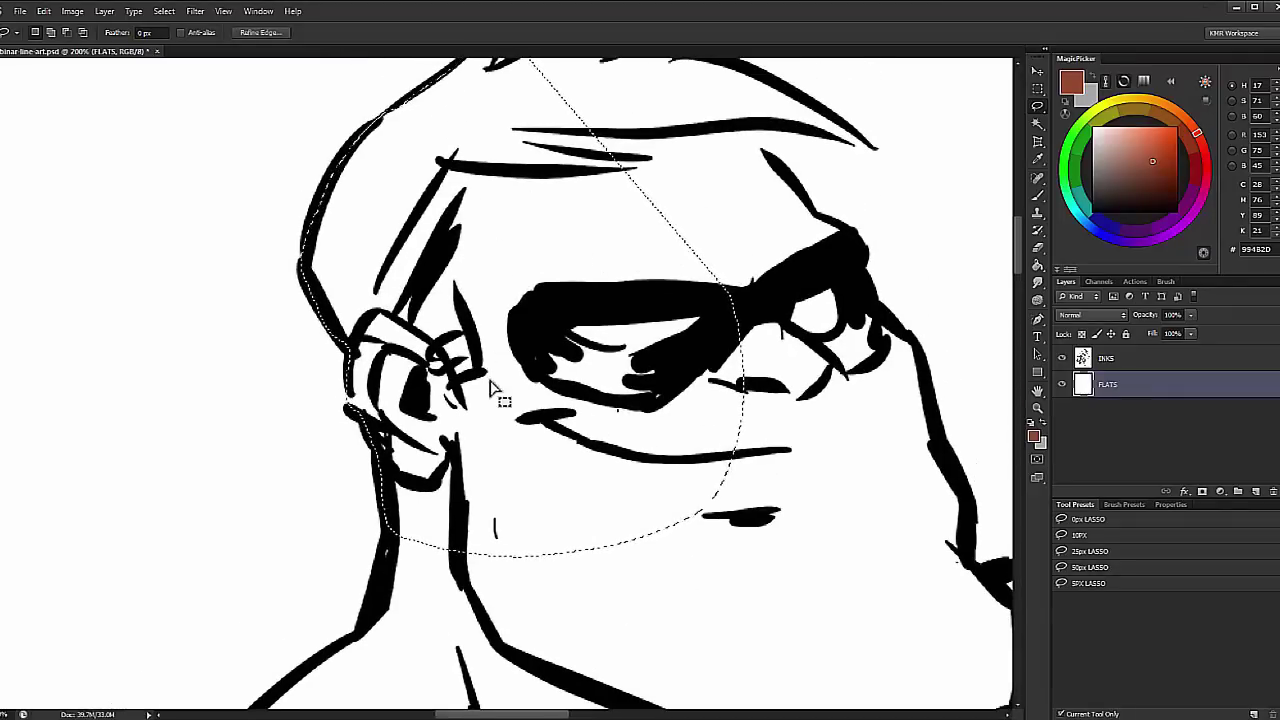
Step: Add the upper neck and part of the jaw to the lasso selection, and try subtracting a piece at the neck
key(ctrl+d)
mouse_move(530, 390)
mouse_down()
mouse_move(609, 129)
mouse_move(497, 215)
mouse_move(498, 185)
mouse_up()
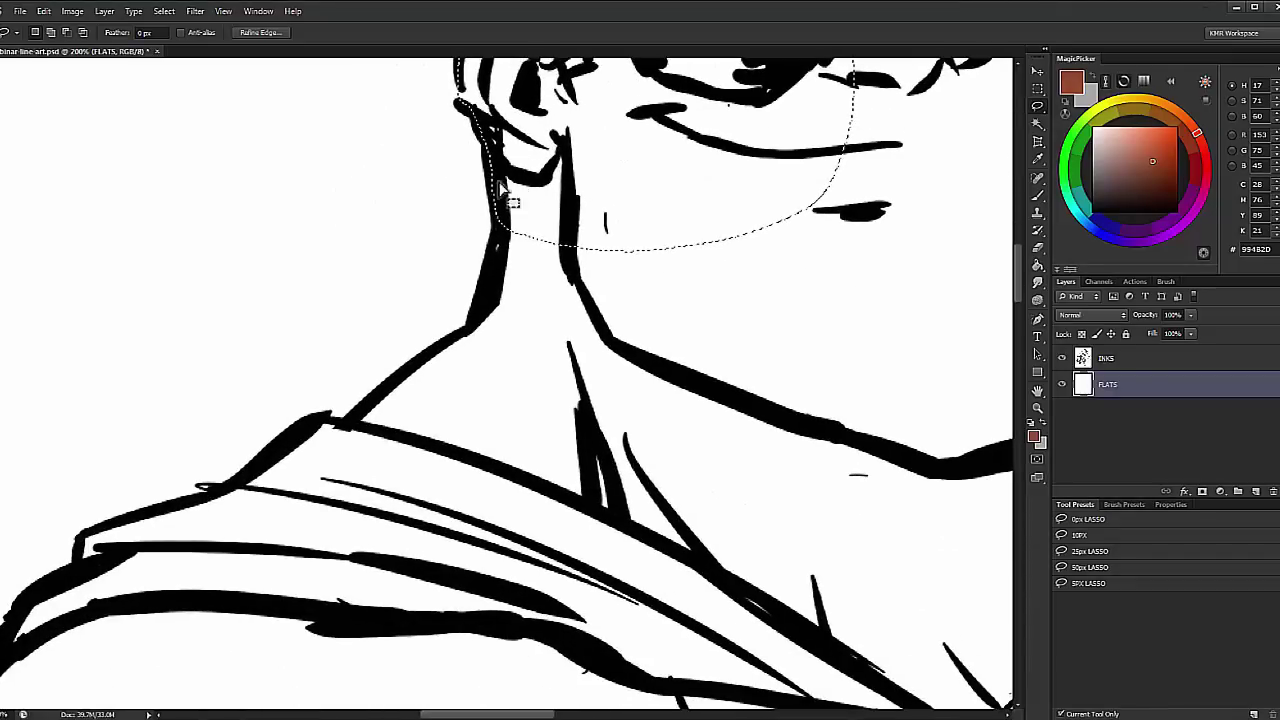
key(shift)
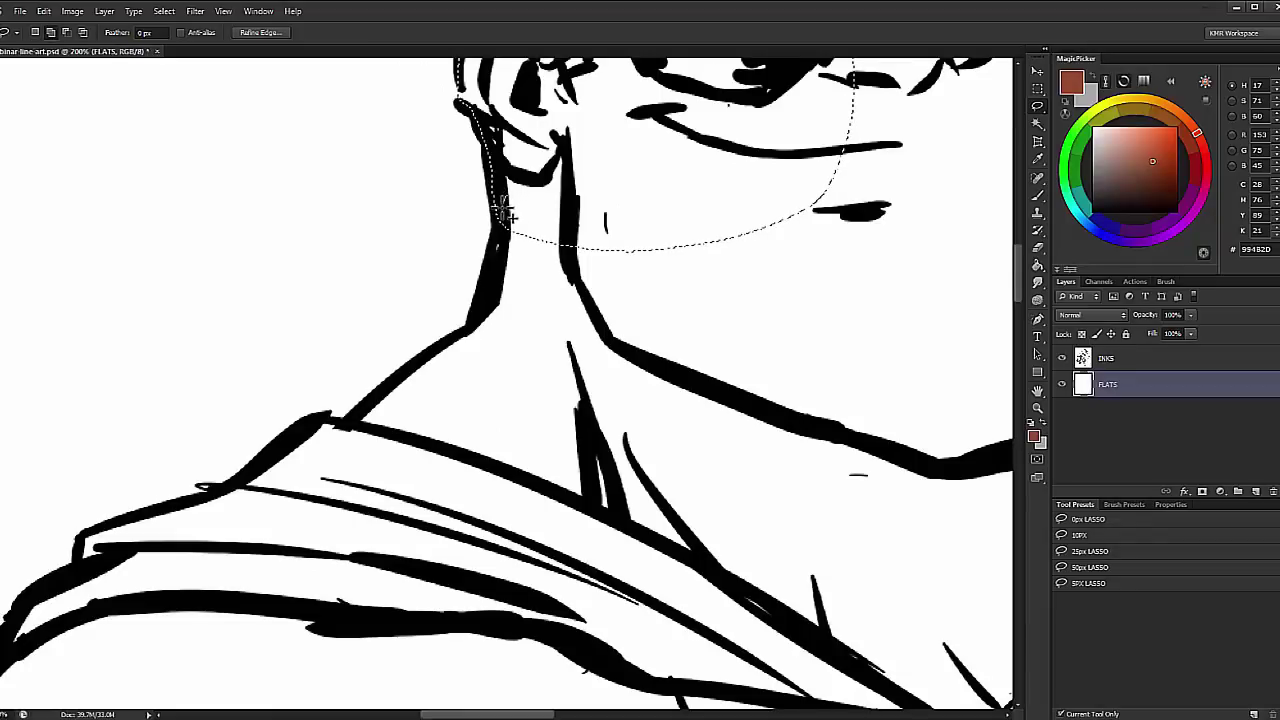
mouse_move(670, 238)
mouse_down()
mouse_move(671, 294)
mouse_move(620, 370)
mouse_up()
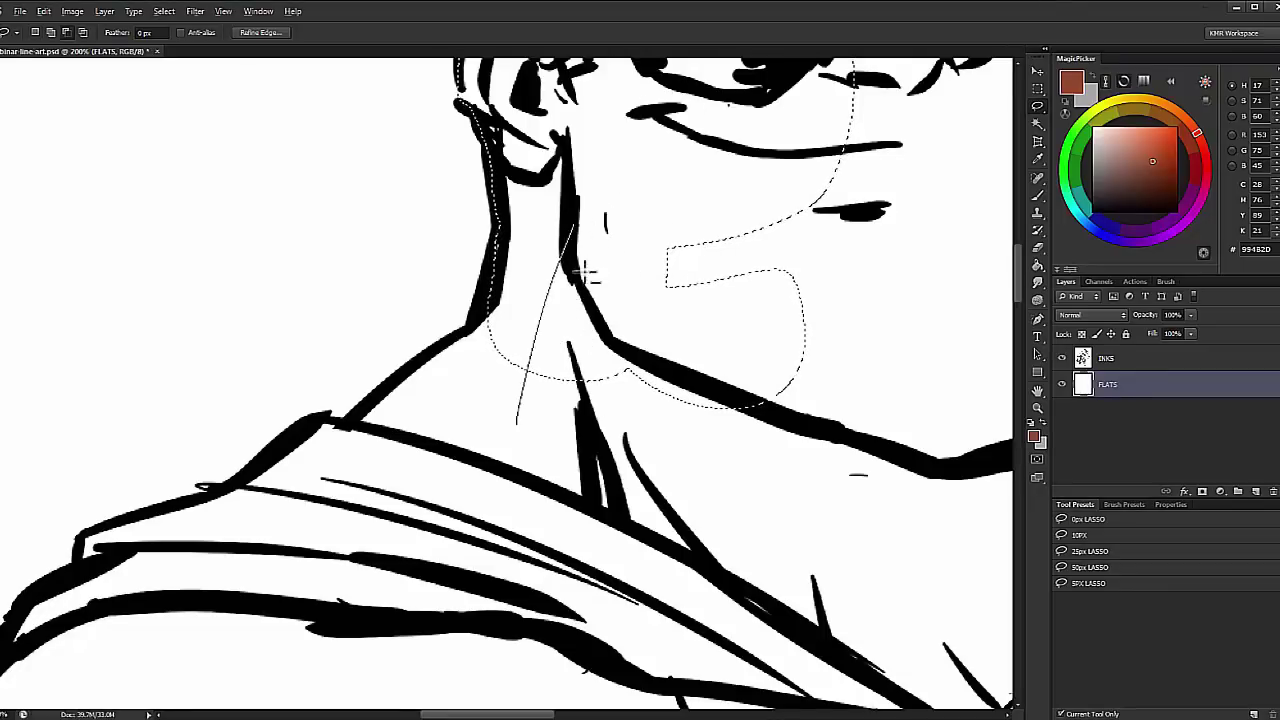
mouse_move(588, 272)
mouse_down()
mouse_move(596, 370)
mouse_move(533, 362)
mouse_up()
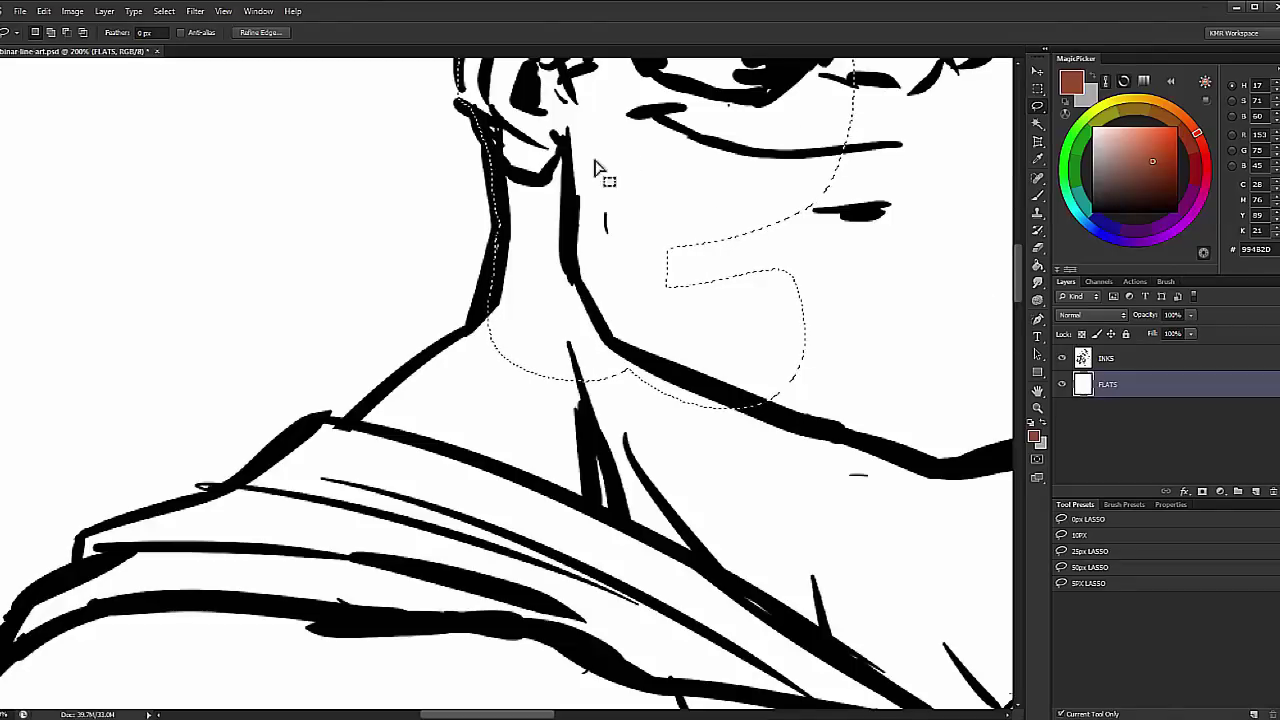
mouse_move(533, 362)
mouse_down()
mouse_move(591, 220)
mouse_move(603, 134)
mouse_up()
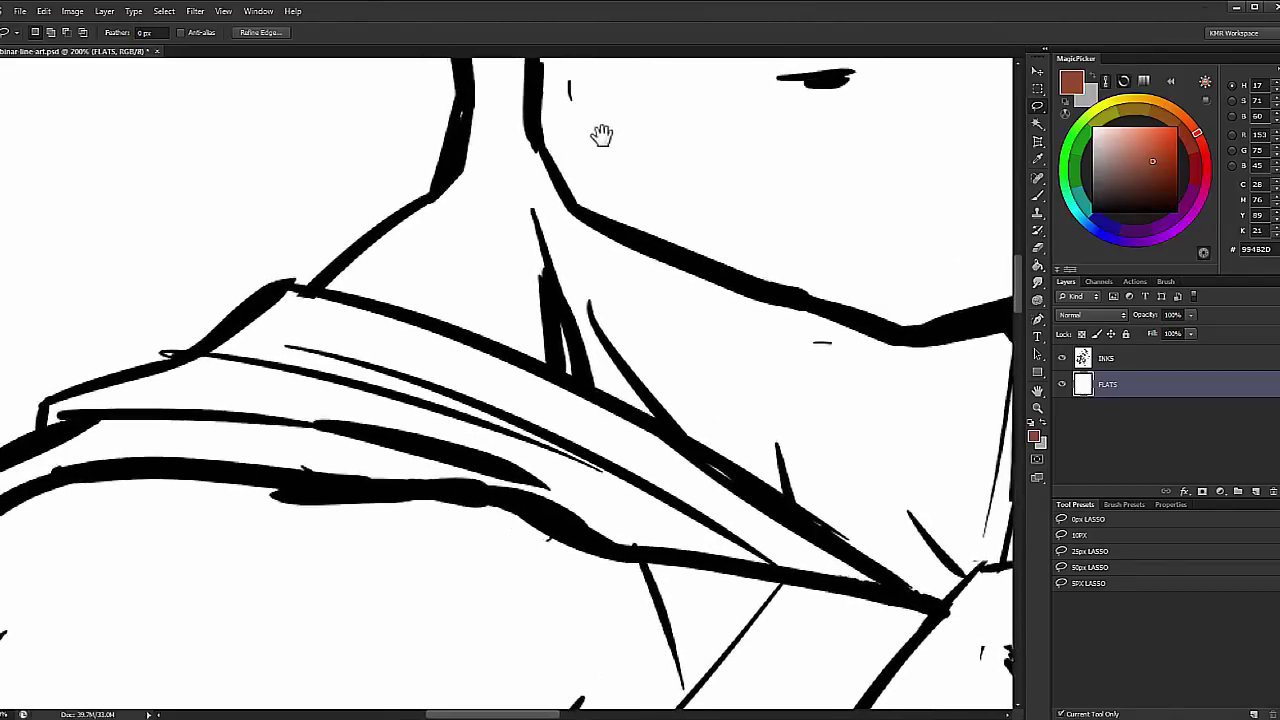
Step: Extend the selection along the base of the neck and the outer edge of the cape collar
drag(418, 200, 350, 251)
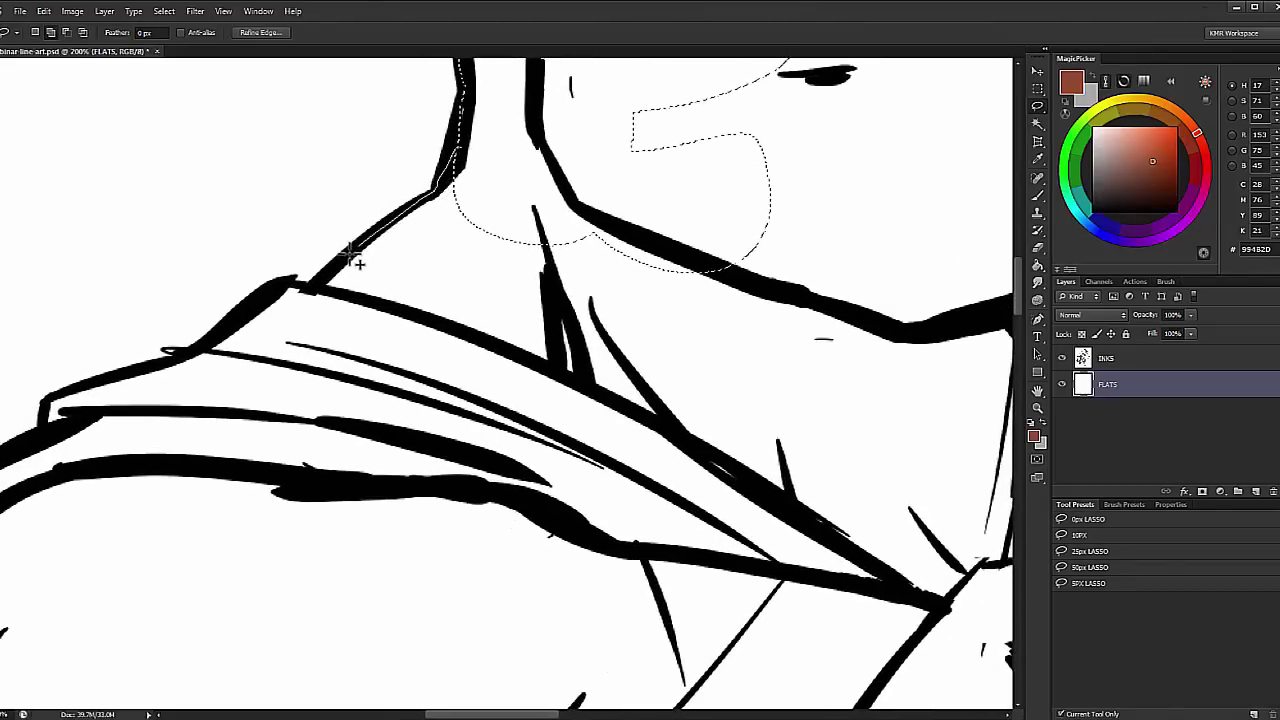
mouse_move(293, 288)
mouse_down()
mouse_move(622, 436)
mouse_move(683, 160)
mouse_move(604, 198)
mouse_move(718, 142)
mouse_move(641, 113)
mouse_up()
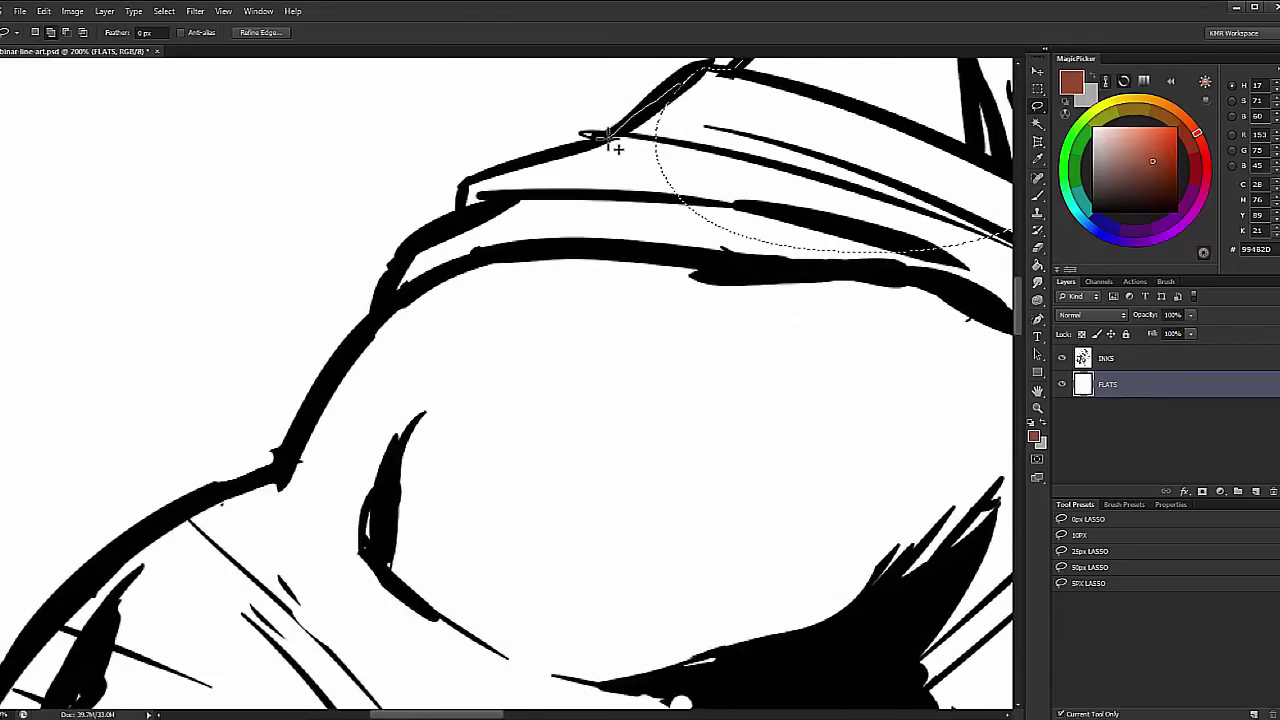
mouse_move(478, 175)
mouse_down()
mouse_move(453, 250)
mouse_move(795, 160)
mouse_move(778, 82)
mouse_up()
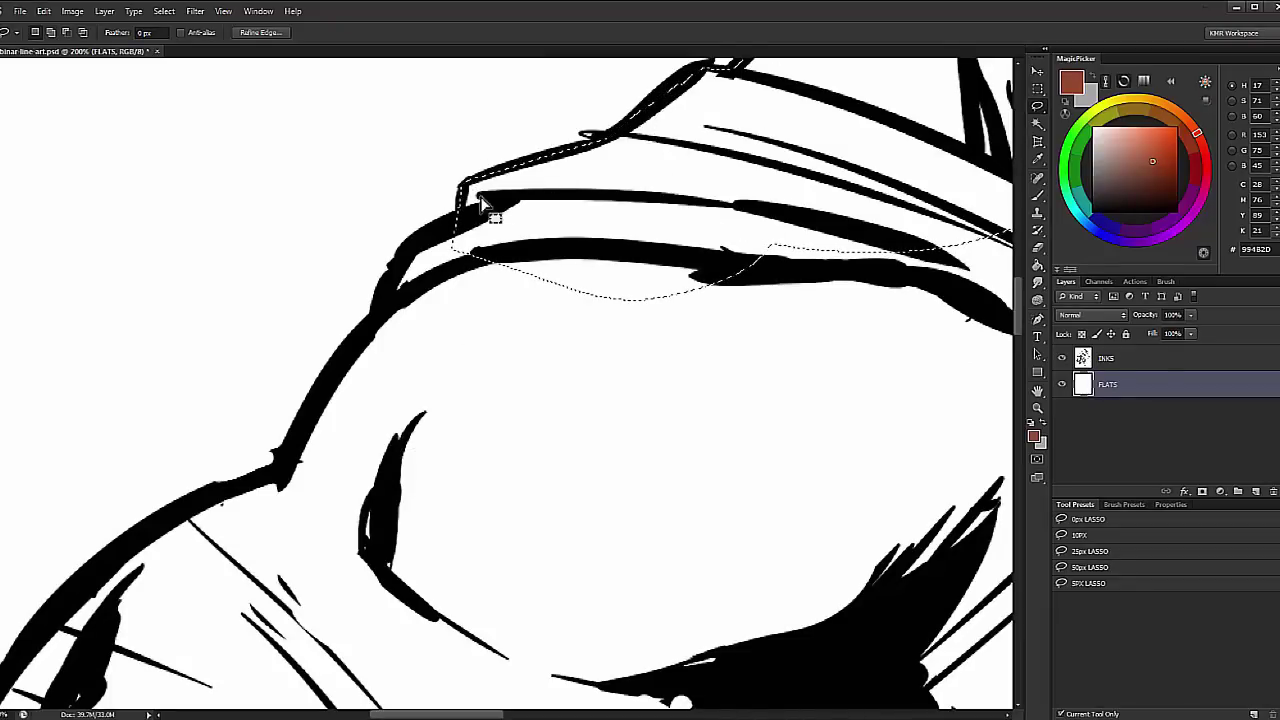
Step: Add the shoulder and upper arm beside the cape to the selection, following the outer ink line past the elbow
mouse_move(378, 314)
mouse_down()
mouse_move(293, 442)
mouse_move(579, 551)
mouse_move(794, 194)
mouse_up()
mouse_move(640, 560)
mouse_down()
mouse_move(577, 271)
mouse_move(566, 127)
mouse_move(520, 274)
mouse_move(536, 254)
mouse_up()
mouse_move(313, 368)
mouse_down()
mouse_move(748, 182)
mouse_move(237, 354)
mouse_move(178, 438)
mouse_move(313, 228)
mouse_move(262, 290)
mouse_up()
mouse_move(210, 340)
mouse_down()
mouse_move(189, 423)
mouse_move(196, 135)
mouse_move(205, 278)
mouse_move(437, 514)
mouse_move(829, 271)
mouse_move(843, 80)
mouse_move(696, 407)
mouse_move(651, 149)
mouse_move(694, 126)
mouse_move(740, 268)
mouse_up()
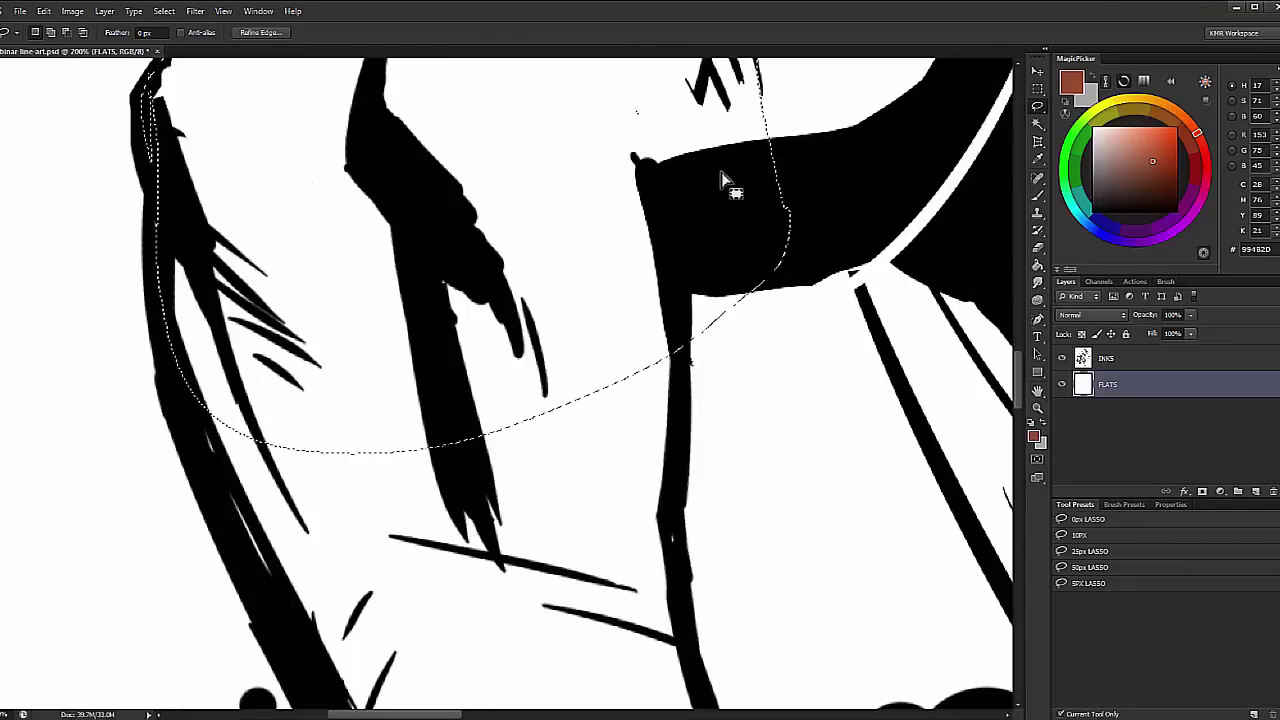
Step: Trim the selection to the inner forearm line below the armpit and add the outer forearm down to the hand
mouse_move(763, 285)
mouse_down()
mouse_move(802, 262)
mouse_move(698, 262)
mouse_move(678, 350)
mouse_up()
drag(545, 553, 603, 369)
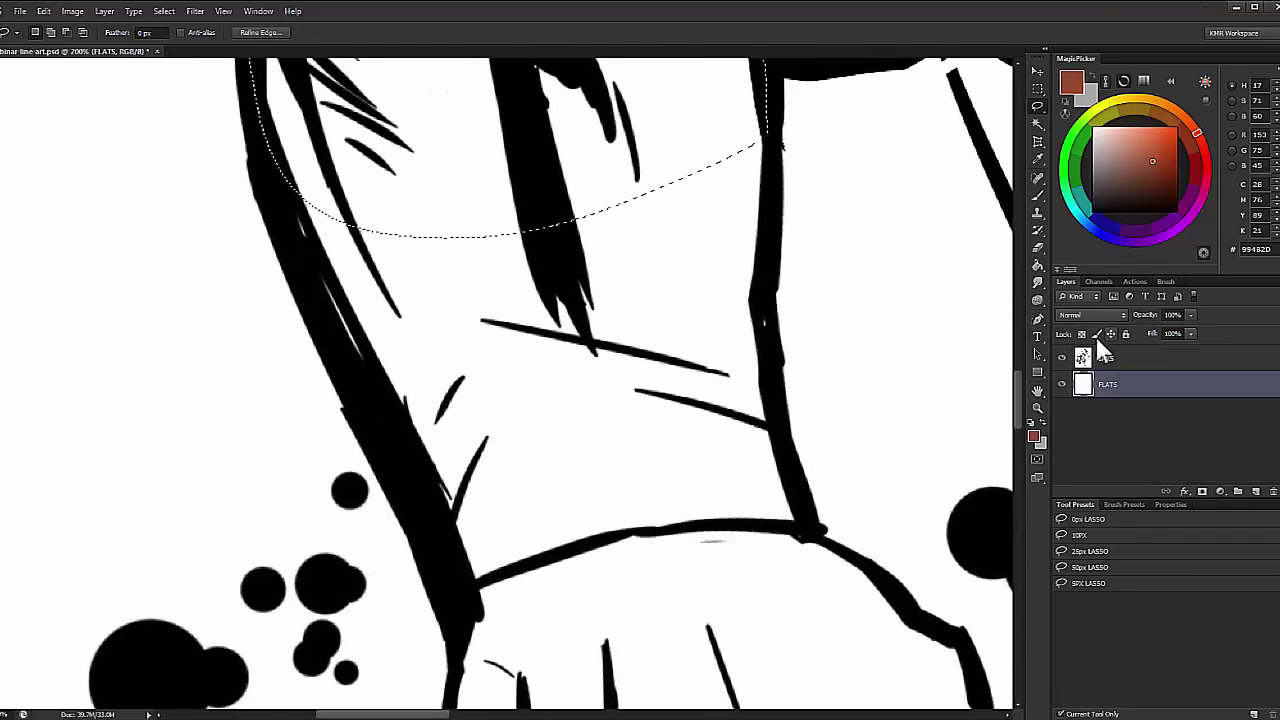
drag(960, 449, 623, 163)
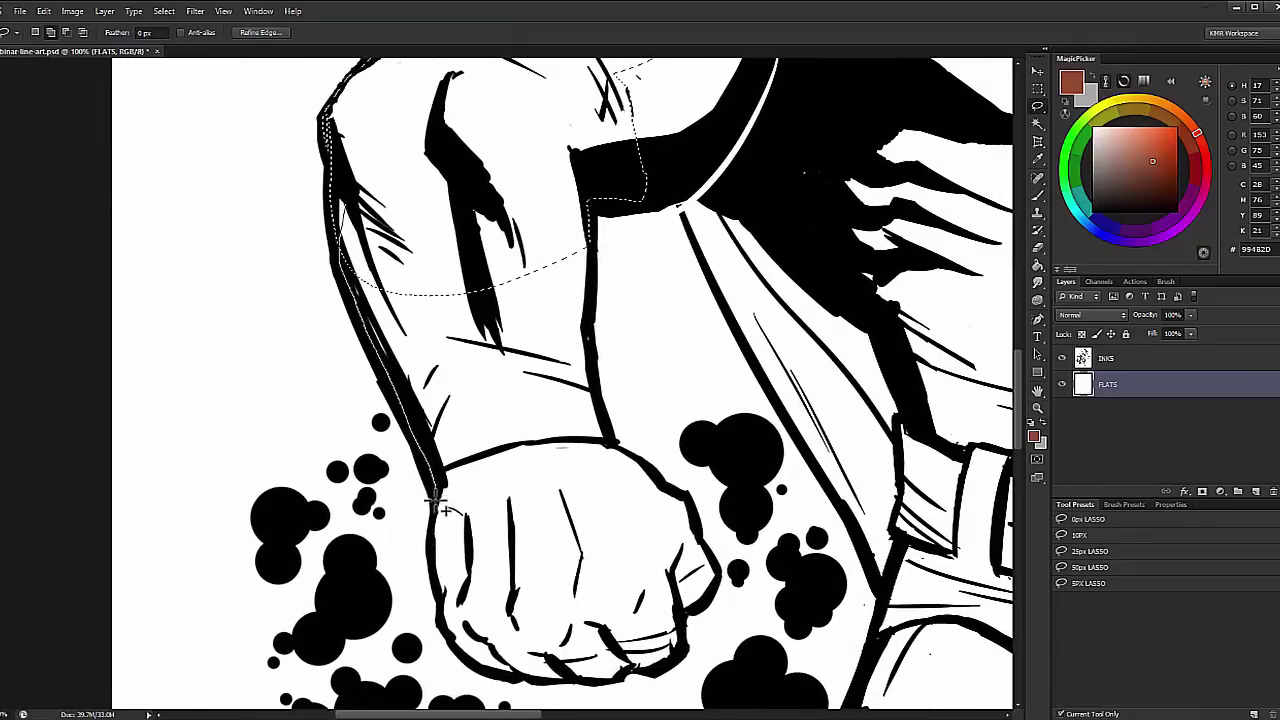
mouse_move(436, 581)
mouse_down()
mouse_move(521, 458)
mouse_move(445, 243)
mouse_up()
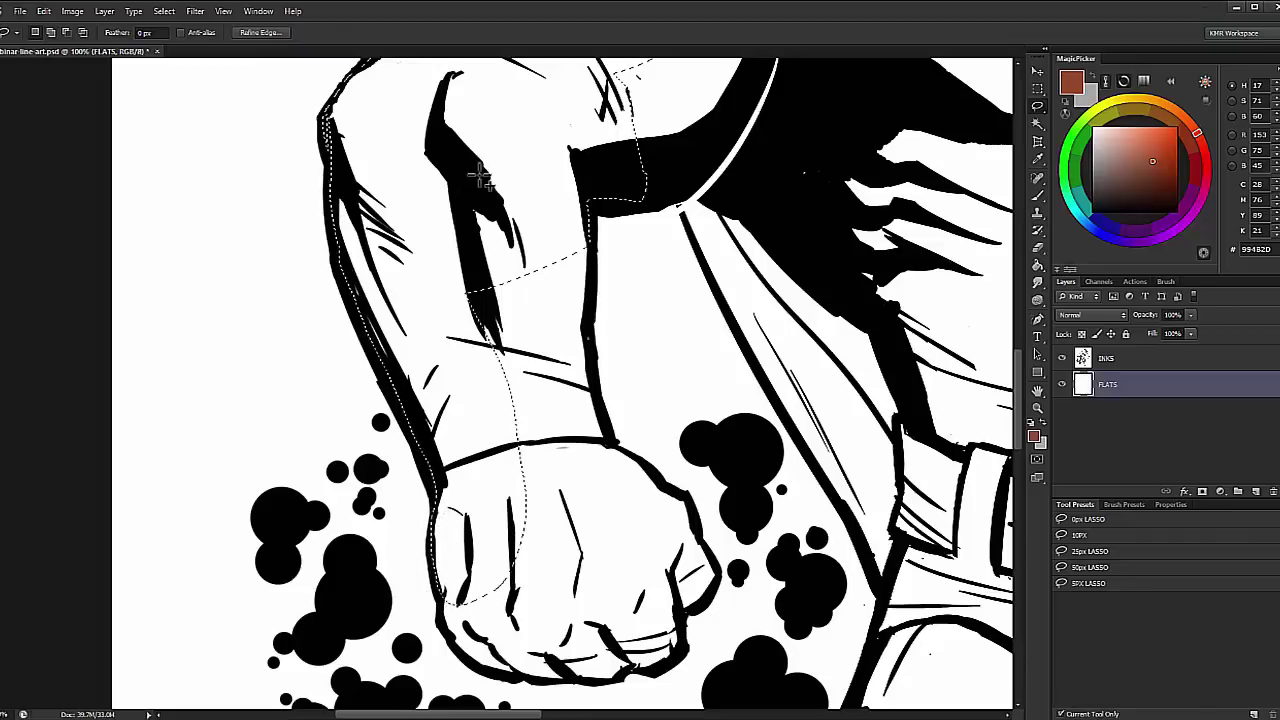
drag(593, 189, 593, 239)
Step: Add the inner wrist and the whole clenched fist to the selection, tracing around the knuckles and thumb
mouse_move(593, 309)
mouse_down()
mouse_move(608, 457)
mouse_move(440, 585)
mouse_up()
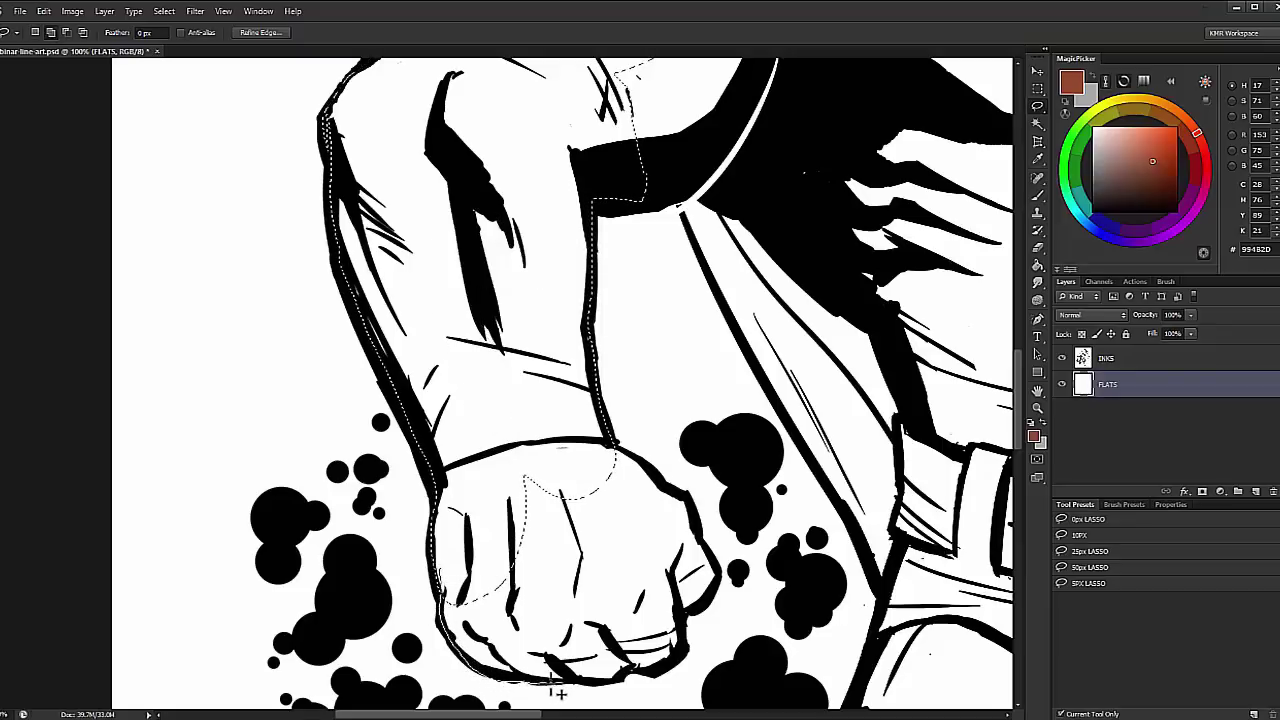
drag(655, 675, 705, 604)
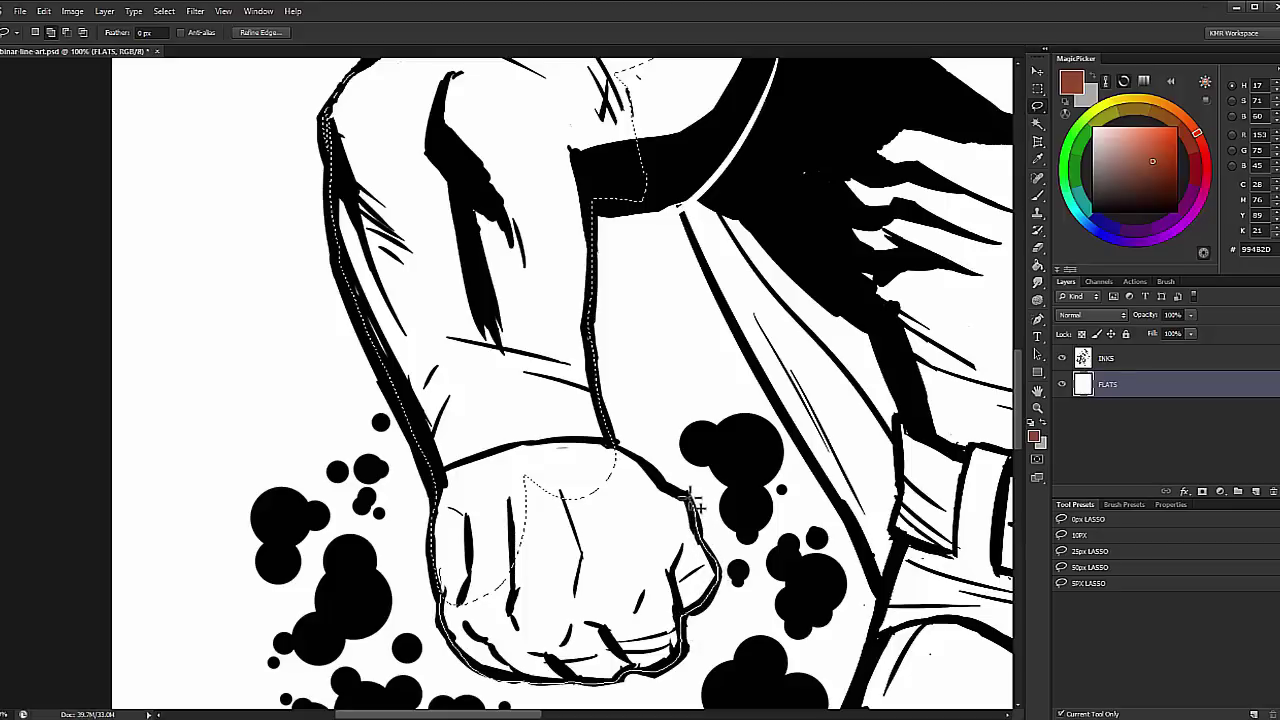
mouse_move(672, 490)
mouse_down()
mouse_move(551, 407)
mouse_move(560, 400)
mouse_up()
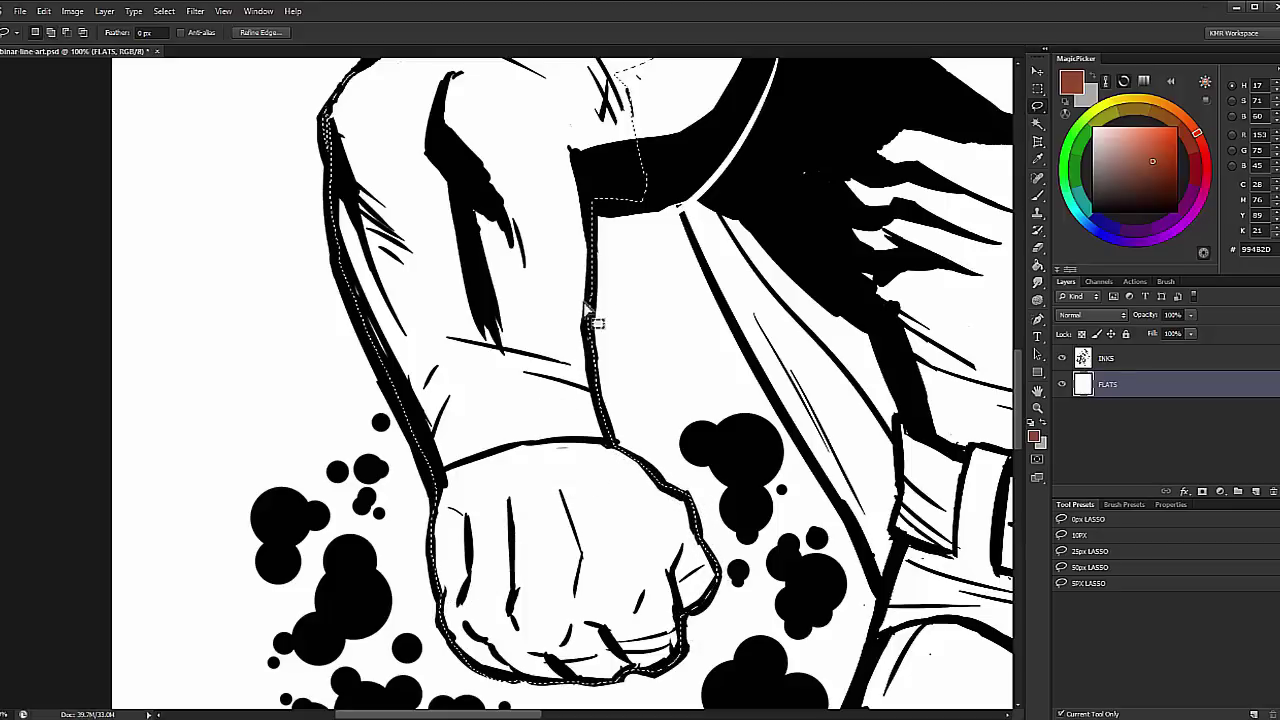
Step: Add the black shadow beneath the armpit, the upper cape edge and part of the torso beside it to the selection
mouse_move(776, 204)
mouse_down()
mouse_move(443, 337)
mouse_move(317, 285)
mouse_move(294, 334)
mouse_move(520, 185)
mouse_move(241, 148)
mouse_move(414, 206)
mouse_move(410, 175)
mouse_move(318, 145)
mouse_up()
mouse_move(351, 205)
mouse_down()
mouse_move(415, 110)
mouse_move(356, 182)
mouse_move(341, 172)
mouse_move(346, 203)
mouse_up()
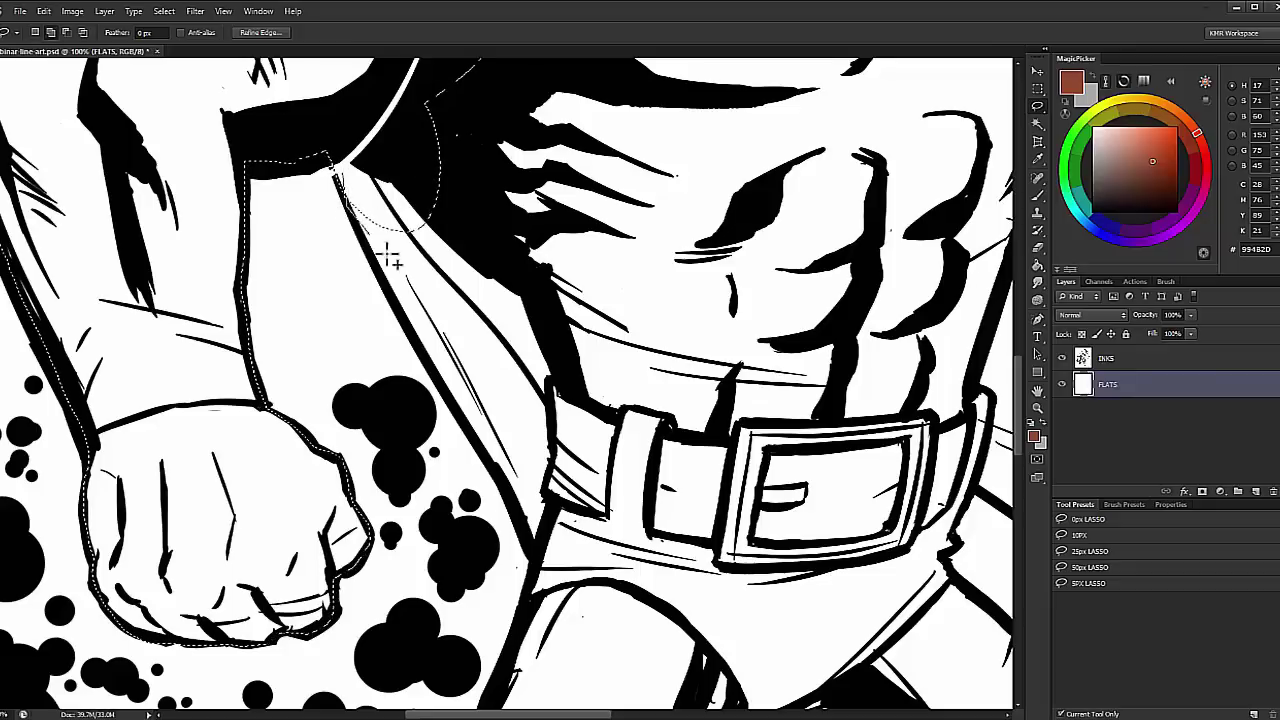
mouse_move(392, 258)
mouse_down()
mouse_move(406, 329)
mouse_move(463, 402)
mouse_move(462, 420)
mouse_move(575, 460)
mouse_up()
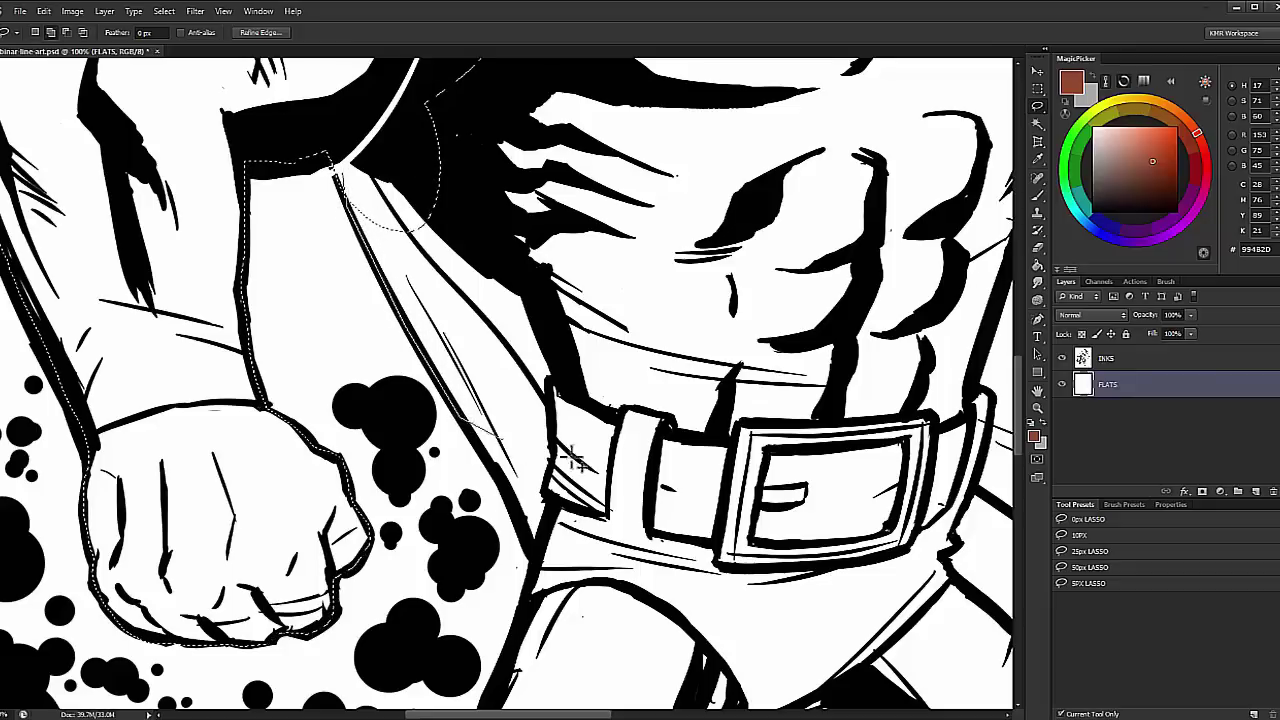
click(654, 223)
click(586, 415)
click(670, 420)
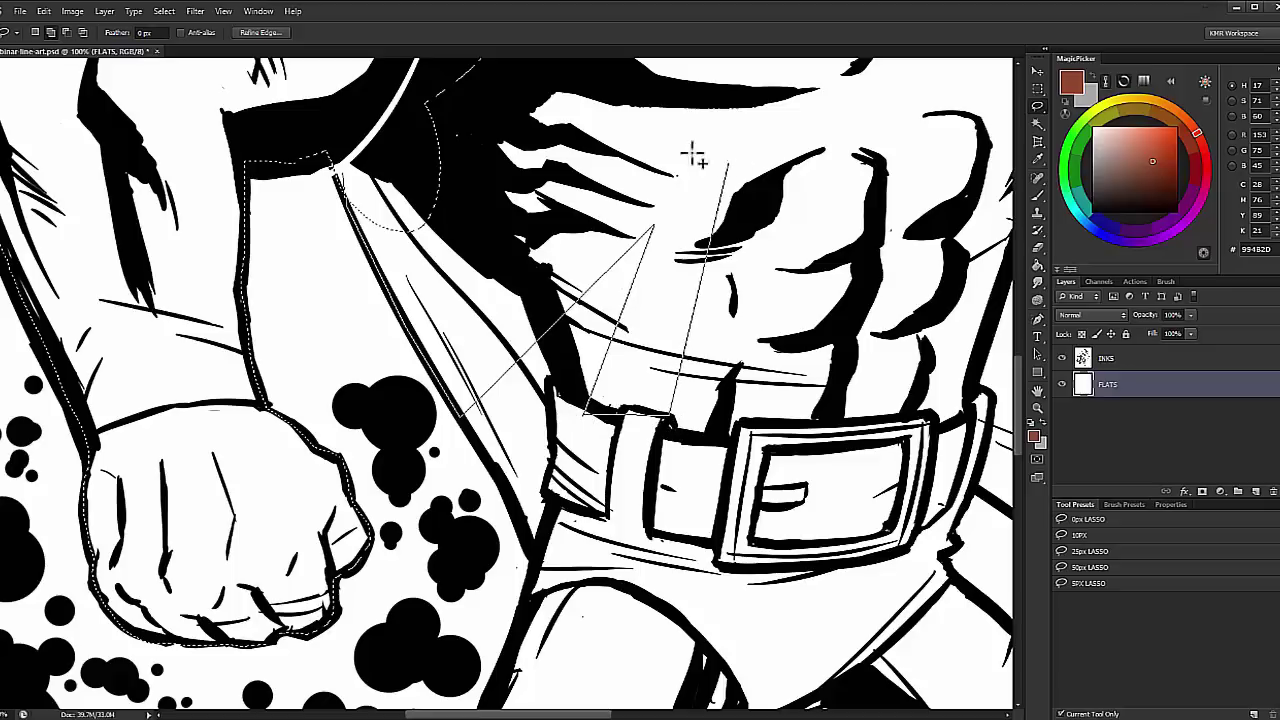
click(600, 147)
click(507, 228)
click(392, 166)
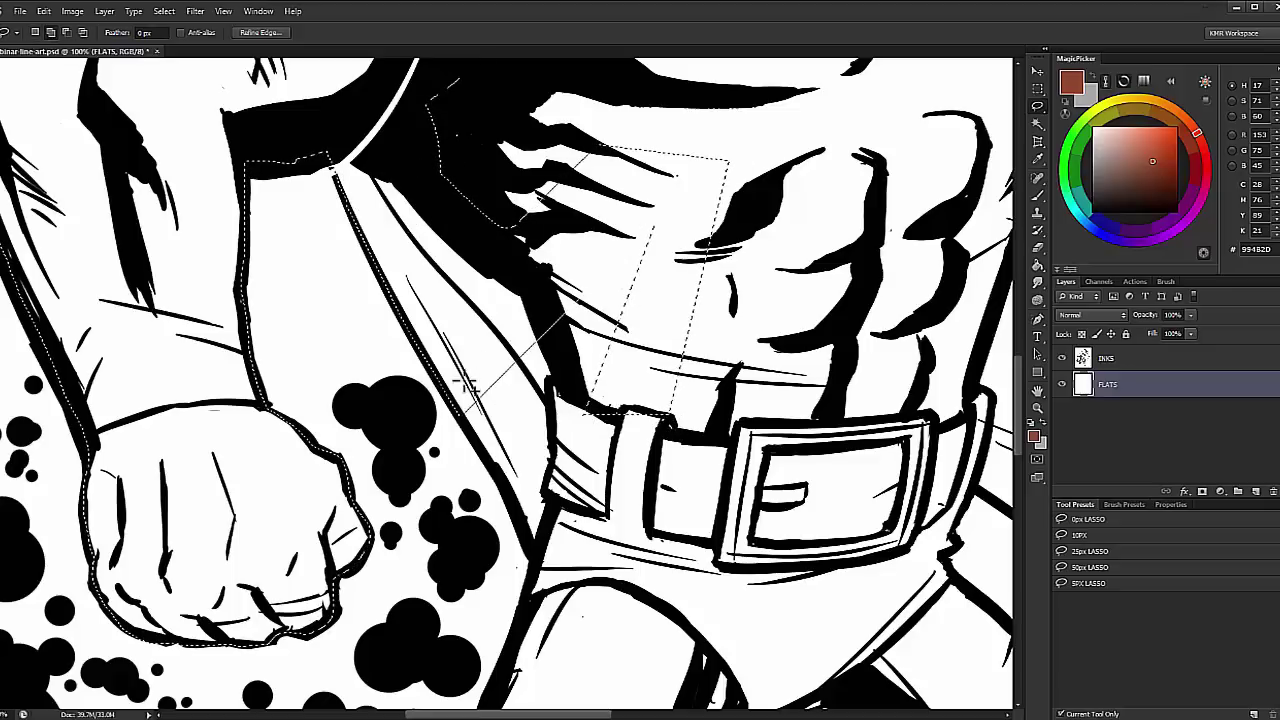
Step: Extend the selection along the cape edge to the belt and down the outer thigh to the bent knee
drag(474, 446, 528, 548)
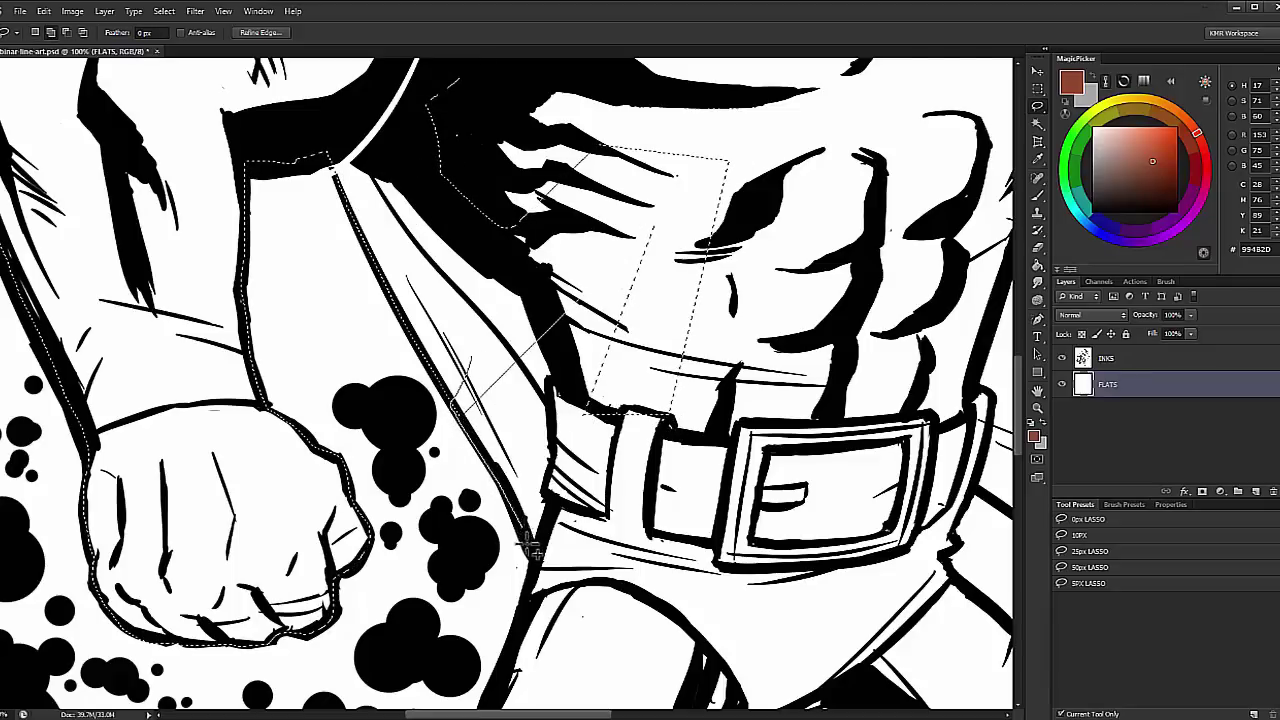
mouse_move(522, 628)
mouse_down()
mouse_move(592, 255)
mouse_move(549, 397)
mouse_move(554, 460)
mouse_move(425, 523)
mouse_move(418, 537)
mouse_move(536, 600)
mouse_move(701, 328)
mouse_move(751, 207)
mouse_move(719, 120)
mouse_move(605, 407)
mouse_move(613, 231)
mouse_move(478, 190)
mouse_up()
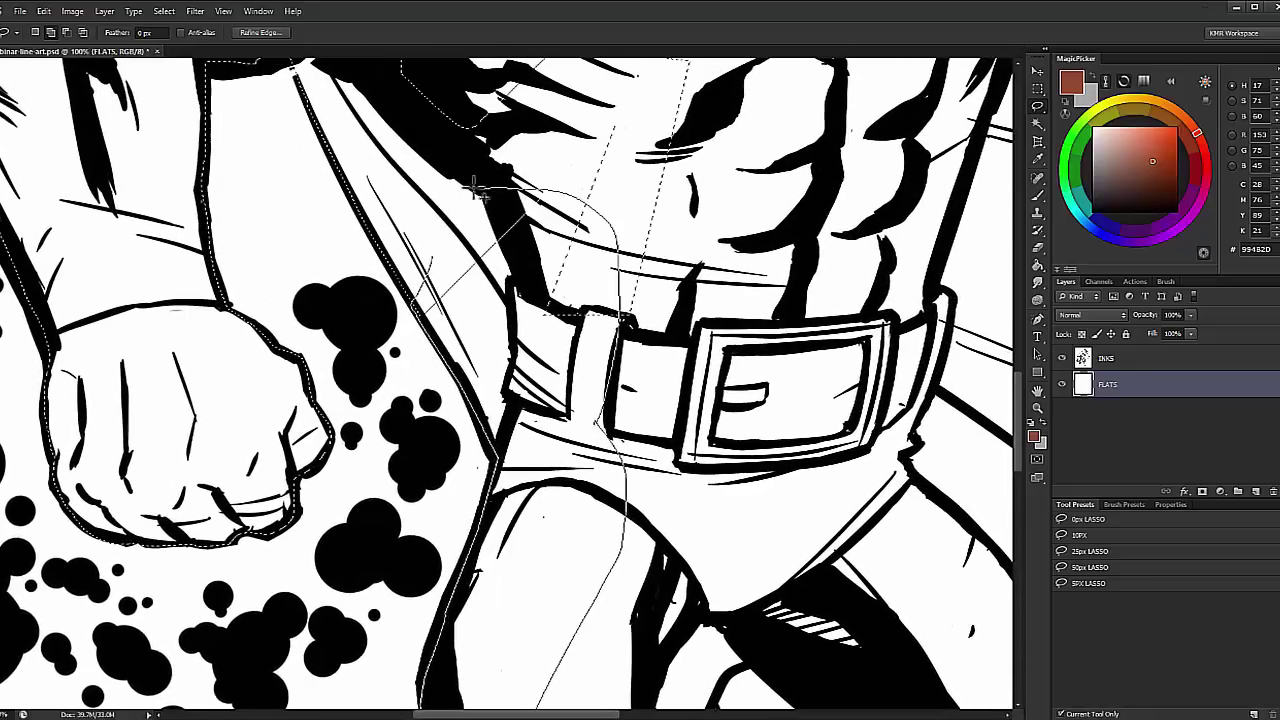
drag(477, 614, 543, 51)
Step: Add the shin, folded boot cuff and whole boot below the bent knee to the selection, tracing around the sole
mouse_move(335, 471)
mouse_down()
mouse_move(380, 132)
mouse_move(334, 308)
mouse_up()
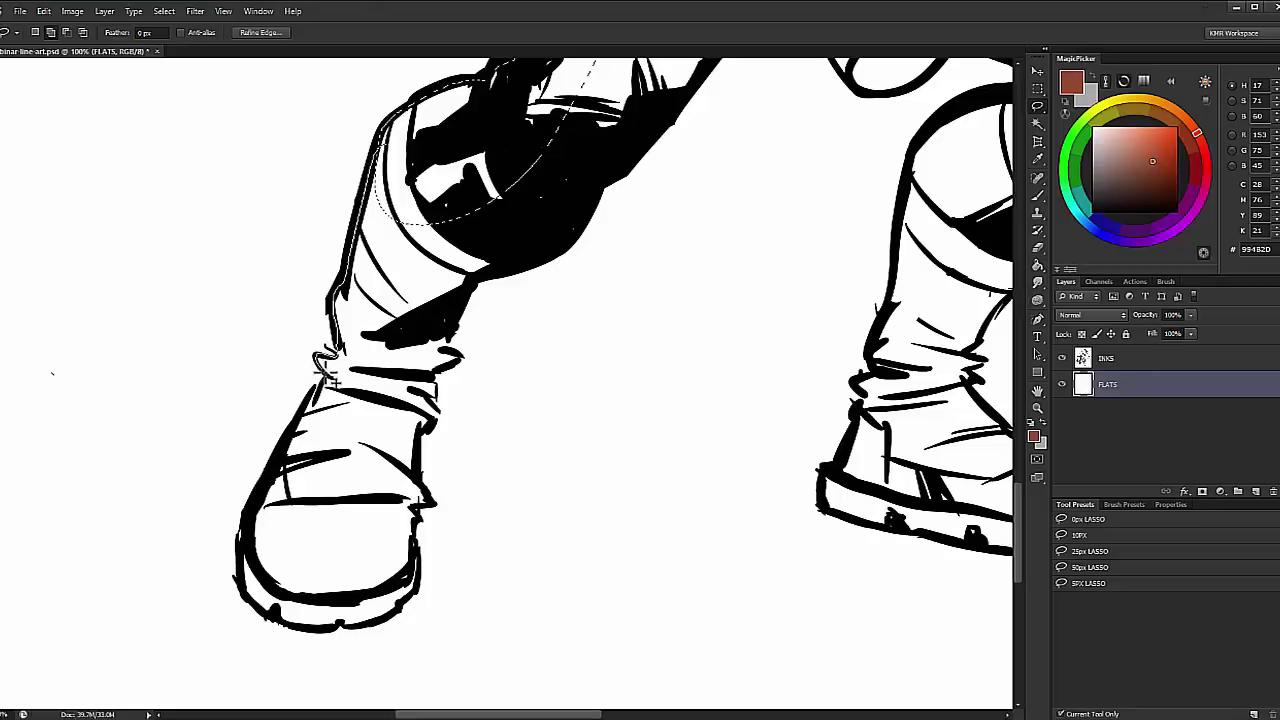
mouse_move(300, 437)
mouse_down()
mouse_move(243, 535)
mouse_move(240, 582)
mouse_move(246, 601)
mouse_move(290, 545)
mouse_move(277, 634)
mouse_move(265, 621)
mouse_move(338, 632)
mouse_up()
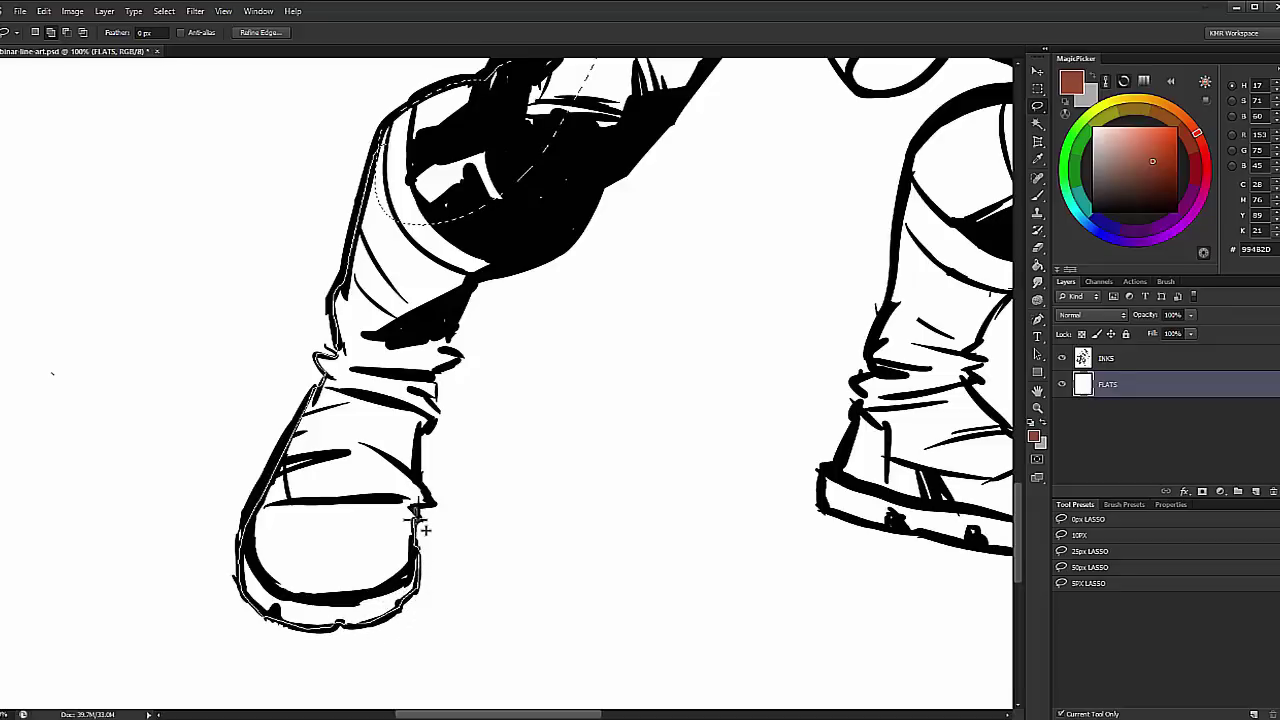
mouse_move(425, 492)
mouse_down()
mouse_move(449, 372)
mouse_move(427, 447)
mouse_up()
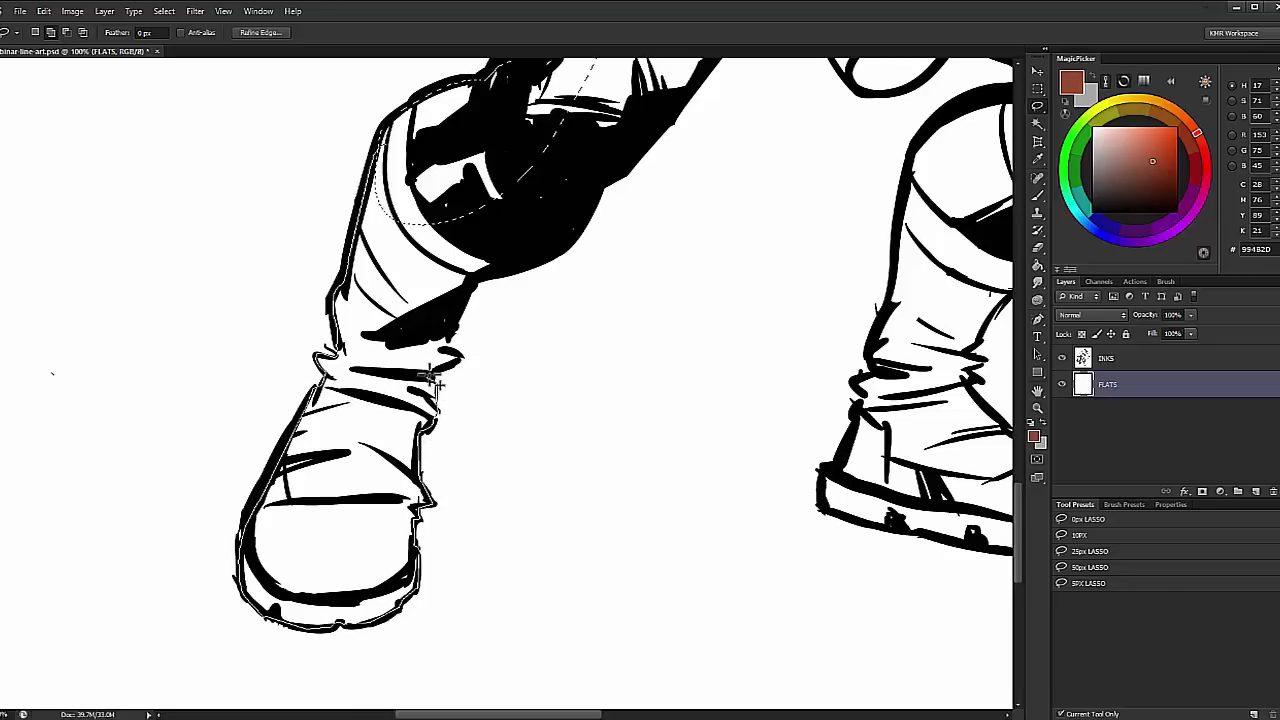
mouse_move(457, 315)
mouse_down()
mouse_move(532, 203)
mouse_move(508, 114)
mouse_up()
key(space)
Step: Add the underside of the knee, the inner thigh and the cape folds hanging between the legs to the selection
mouse_move(603, 132)
mouse_down()
mouse_move(488, 373)
mouse_move(461, 389)
mouse_up()
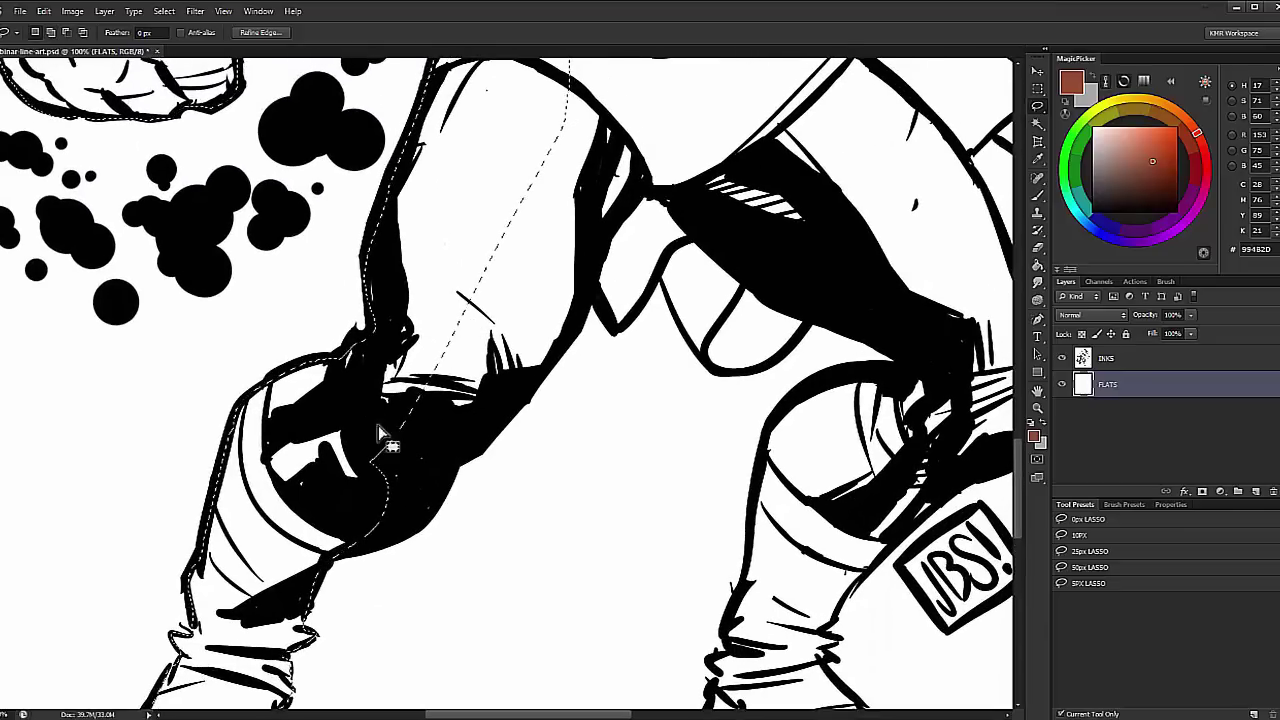
key(space)
mouse_move(406, 420)
mouse_down()
mouse_move(390, 325)
mouse_move(382, 390)
mouse_move(330, 415)
mouse_up()
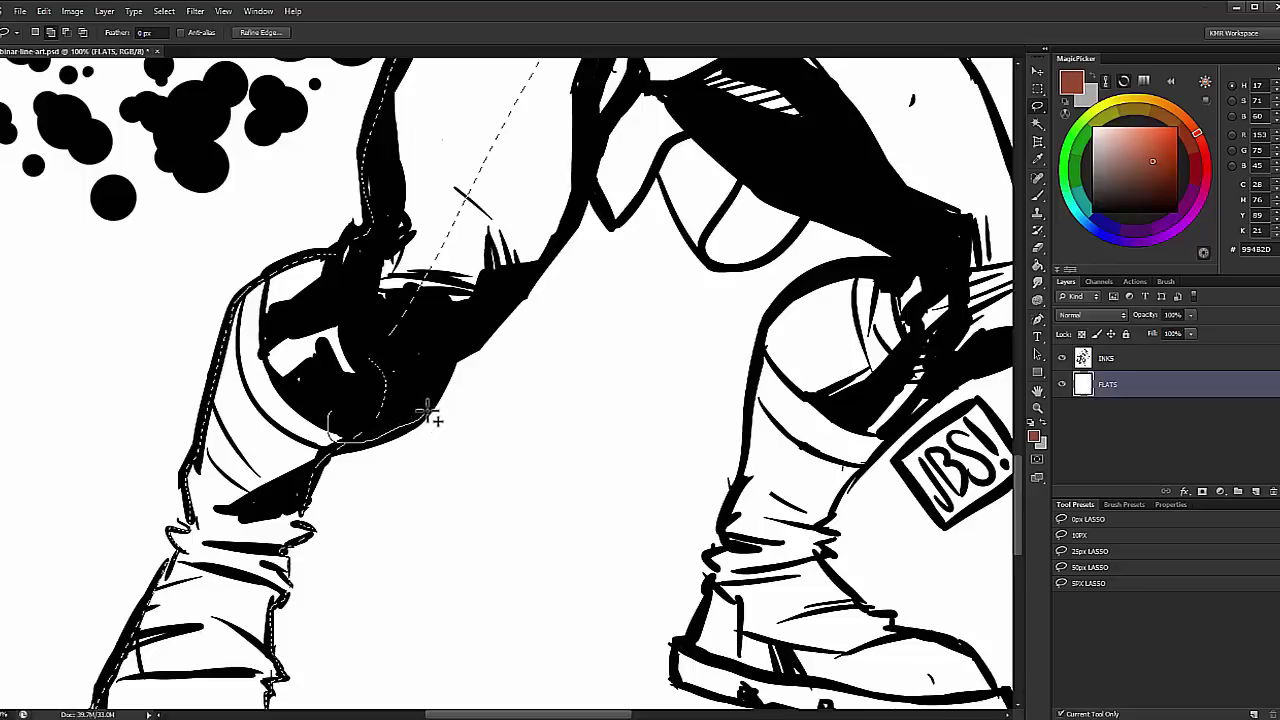
mouse_move(437, 401)
mouse_down()
mouse_move(452, 356)
mouse_move(506, 330)
mouse_move(579, 213)
mouse_move(601, 210)
mouse_up()
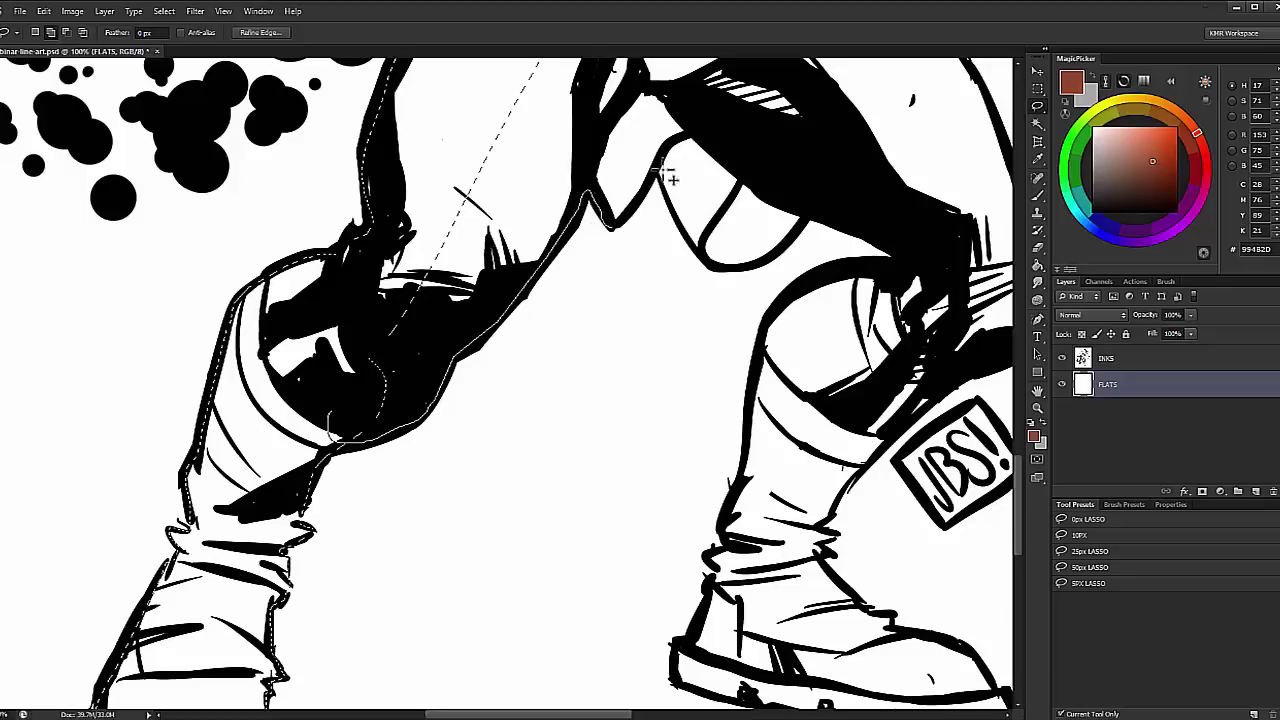
mouse_move(662, 170)
mouse_down()
mouse_move(630, 216)
mouse_move(654, 175)
mouse_move(697, 250)
mouse_up()
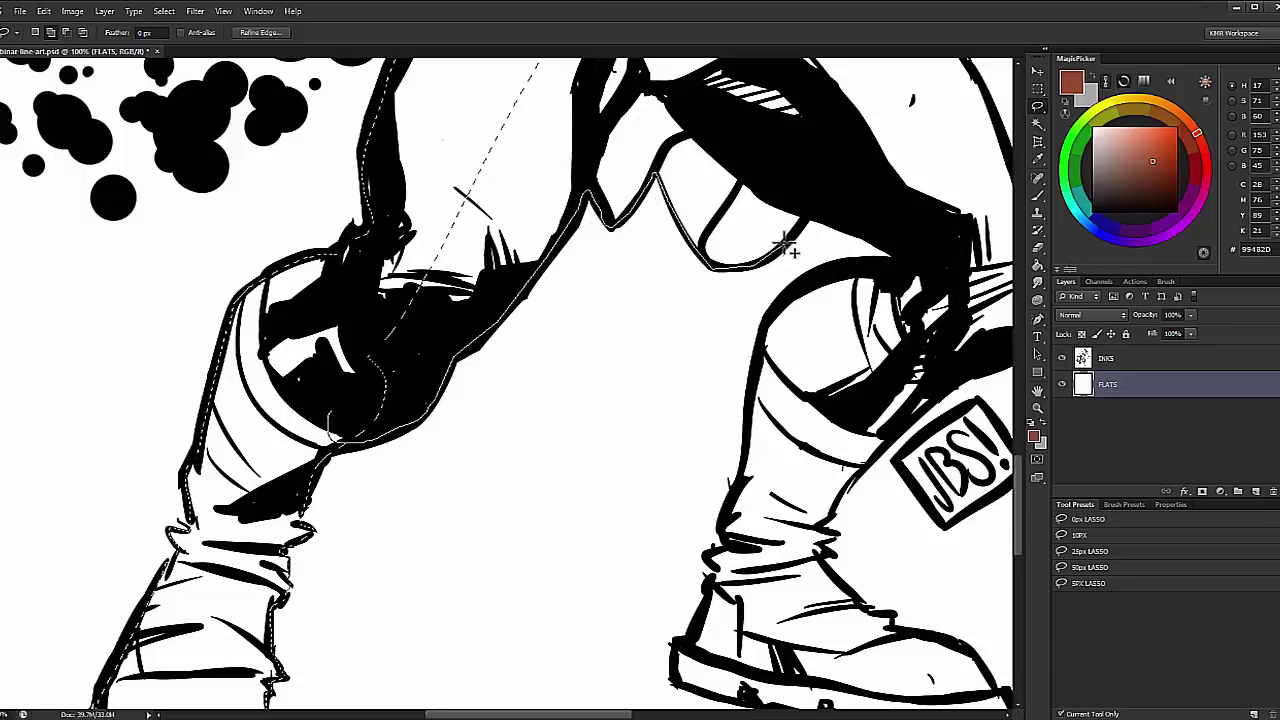
mouse_move(788, 245)
mouse_down()
mouse_move(809, 186)
mouse_move(606, 579)
mouse_move(606, 458)
mouse_move(550, 215)
mouse_move(376, 82)
mouse_move(274, 338)
mouse_move(323, 142)
mouse_move(270, 321)
mouse_move(177, 481)
mouse_move(198, 394)
mouse_up()
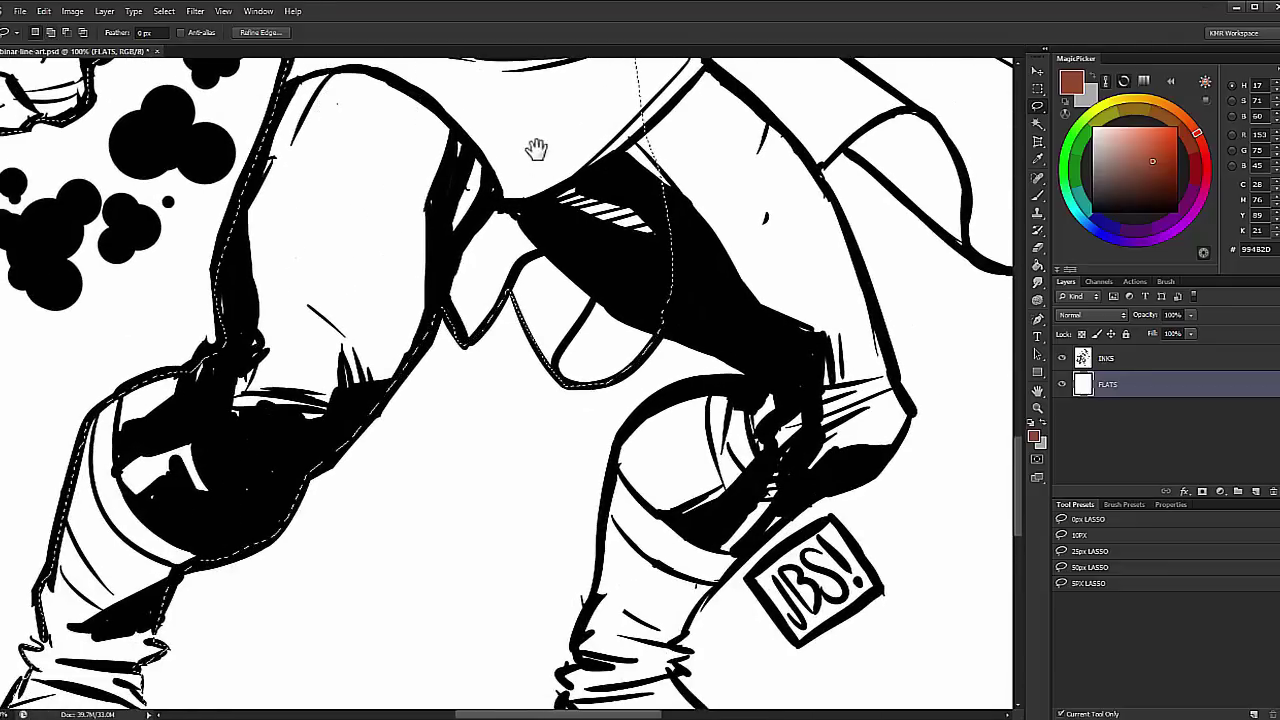
Step: Add the shadowed inner thigh, knee and shin of the other leg to the selection, following the ink line to the heel
mouse_move(536, 148)
mouse_down()
mouse_move(522, 695)
mouse_move(499, 598)
mouse_move(371, 295)
mouse_move(389, 218)
mouse_move(411, 207)
mouse_move(497, 267)
mouse_move(676, 570)
mouse_move(646, 135)
mouse_move(659, 270)
mouse_move(601, 345)
mouse_move(612, 250)
mouse_move(587, 158)
mouse_move(639, 186)
mouse_move(628, 210)
mouse_move(583, 205)
mouse_move(501, 252)
mouse_move(482, 364)
mouse_up()
drag(470, 424, 462, 462)
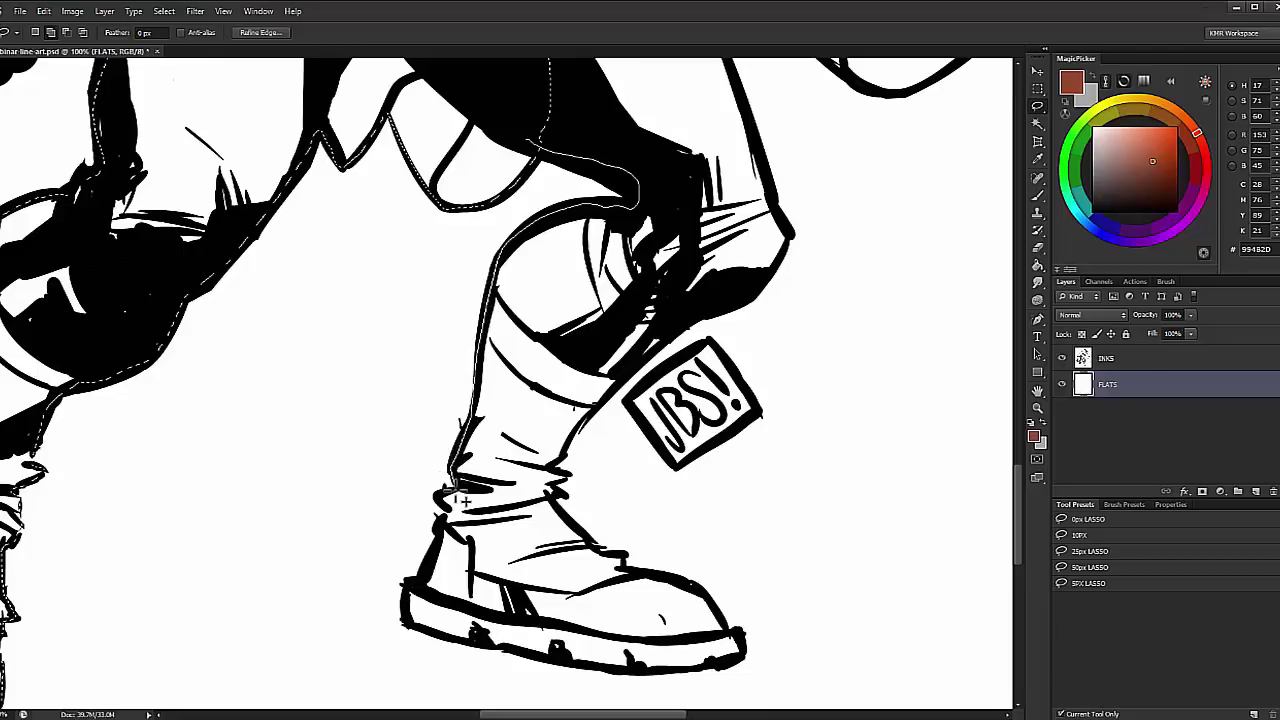
mouse_move(437, 538)
mouse_down()
mouse_move(412, 585)
mouse_move(549, 367)
mouse_move(581, 95)
mouse_move(532, 98)
mouse_up()
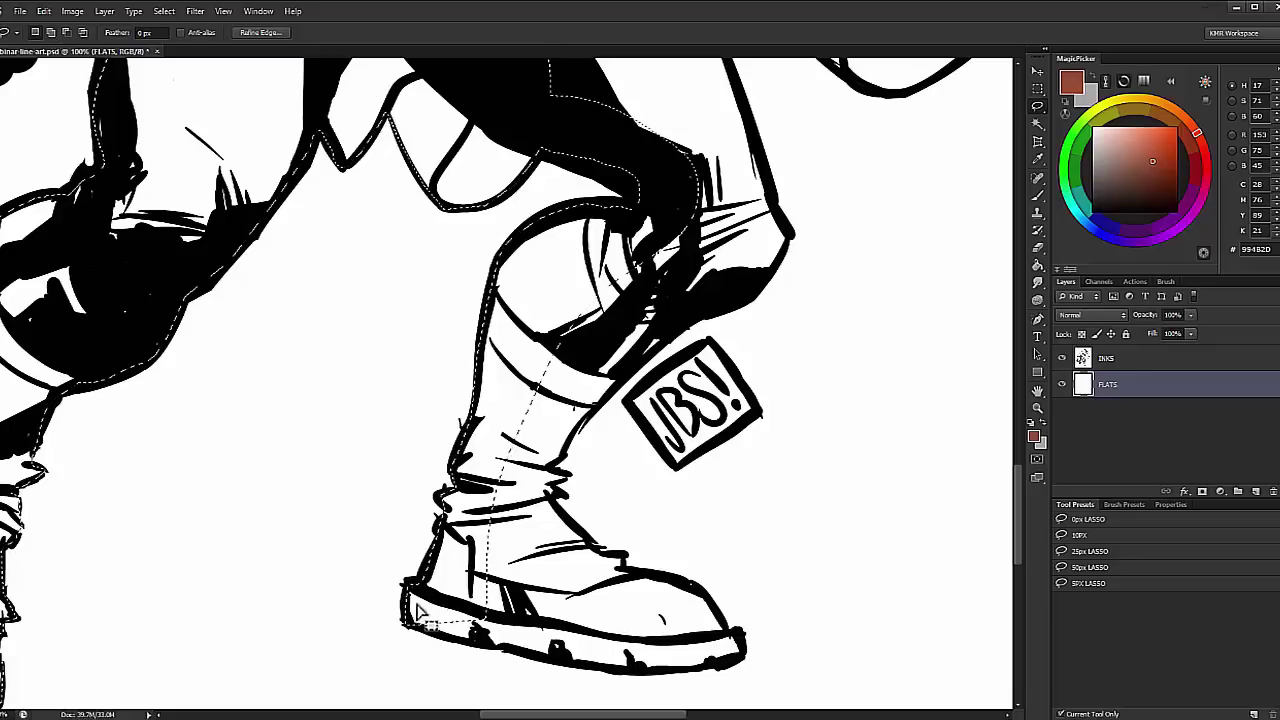
Step: Trace the second boot's sole, toe and cuff and continue the selection outline up the back of the calf to the knee
key(shift)
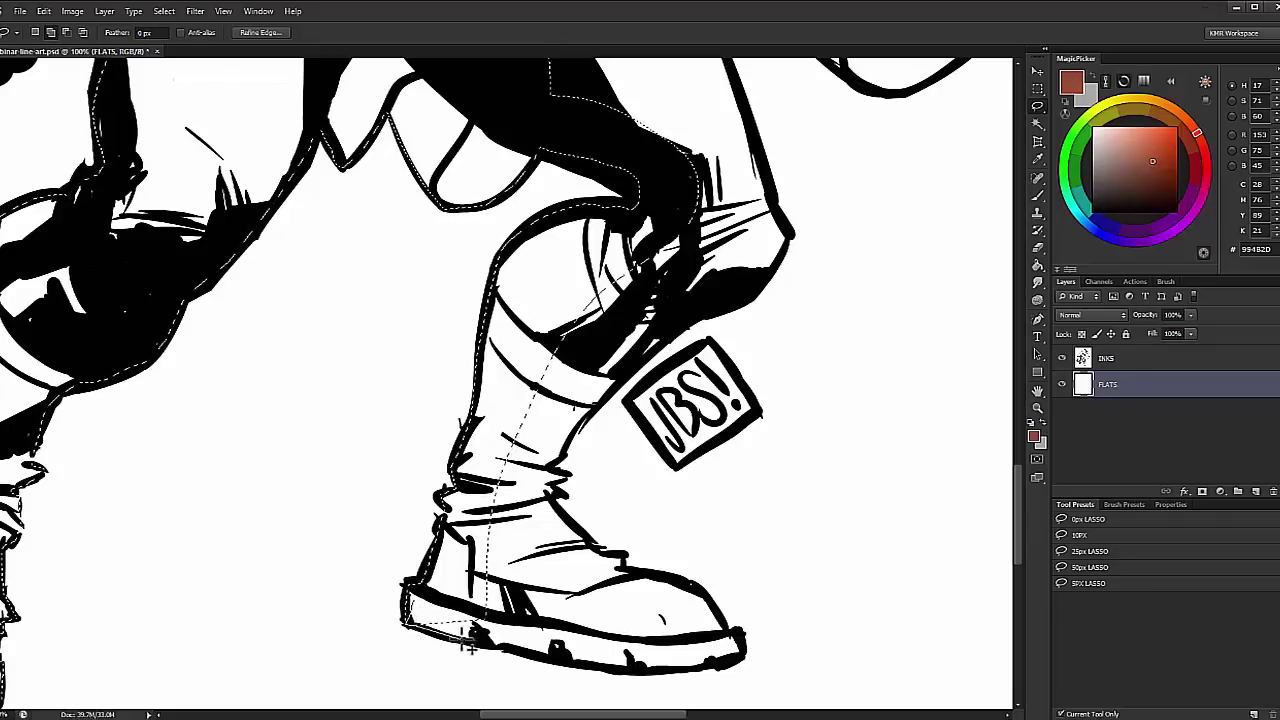
drag(469, 649, 612, 673)
drag(705, 676, 744, 640)
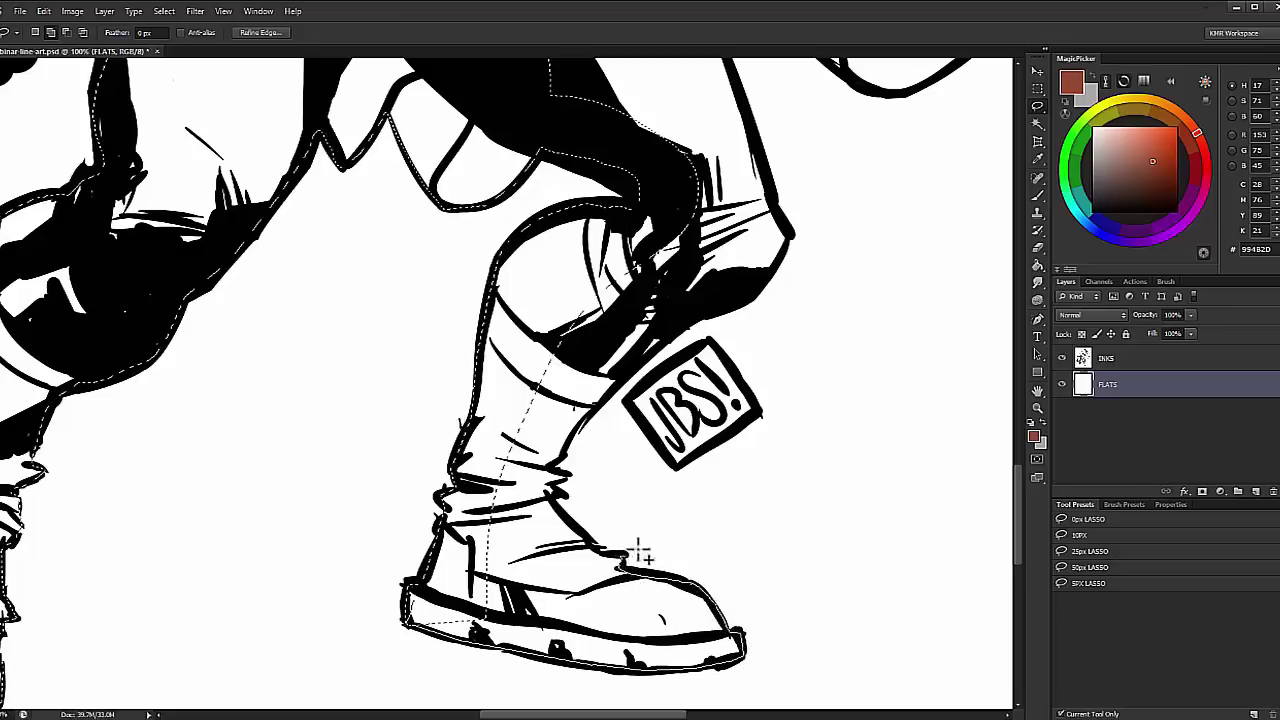
drag(639, 549, 599, 543)
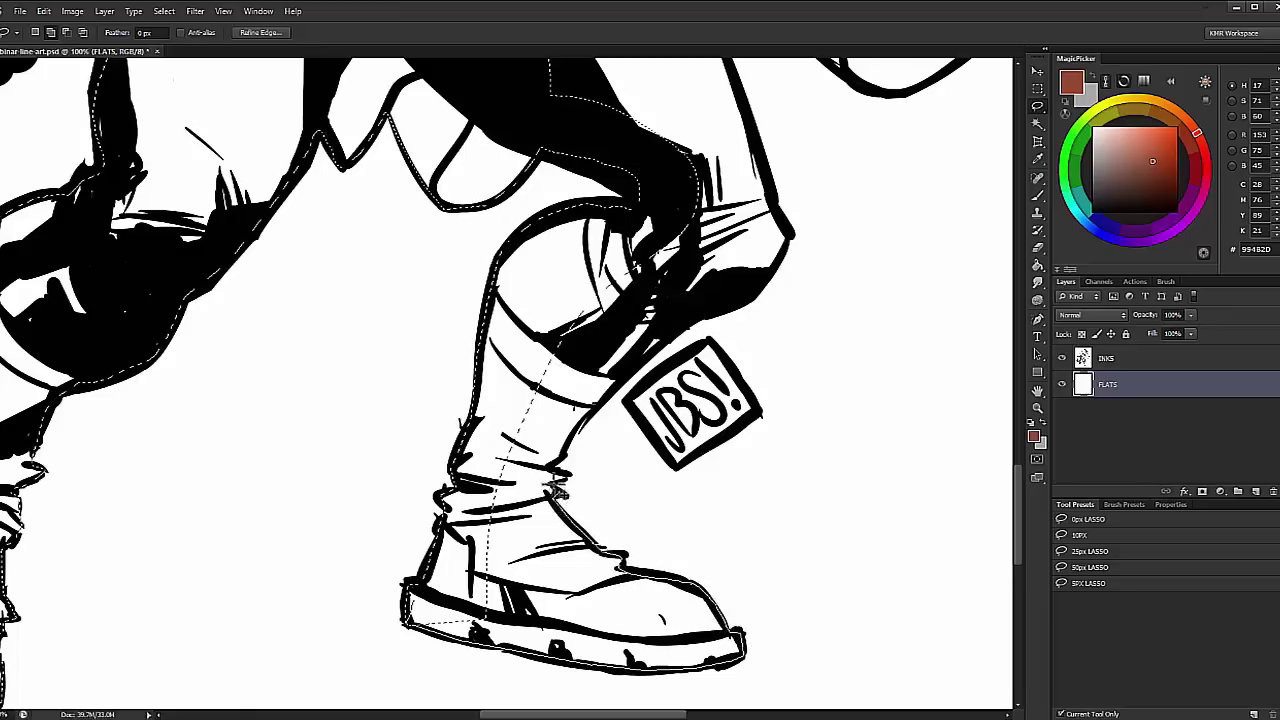
mouse_move(587, 432)
mouse_down()
mouse_move(715, 294)
mouse_move(678, 322)
mouse_move(741, 308)
mouse_up()
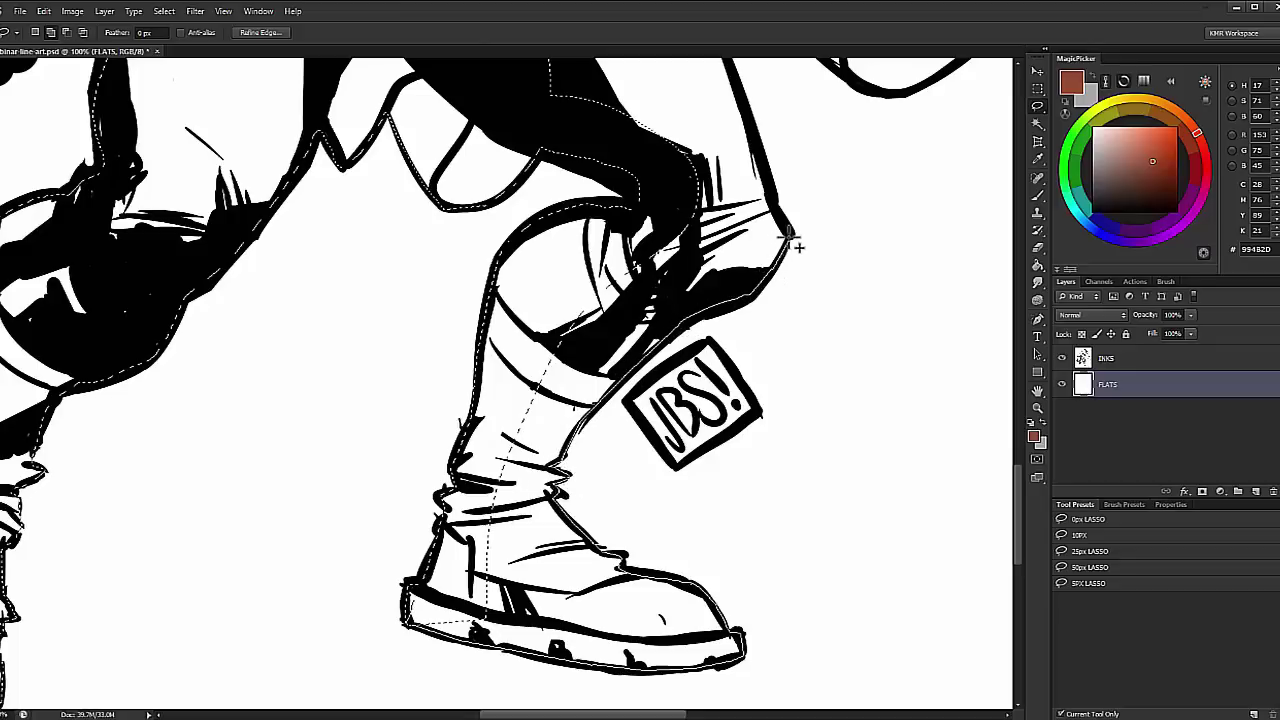
Step: Add the outer thigh and the billowing cape to the selection, following its curled outer edge back to the raised arm
mouse_move(798, 246)
mouse_down()
mouse_move(755, 182)
mouse_move(752, 118)
mouse_move(820, 578)
mouse_move(778, 460)
mouse_move(975, 566)
mouse_move(916, 546)
mouse_move(543, 505)
mouse_move(663, 420)
mouse_move(697, 351)
mouse_move(709, 277)
mouse_move(695, 202)
mouse_move(709, 149)
mouse_move(623, 357)
mouse_move(645, 325)
mouse_move(789, 329)
mouse_move(751, 349)
mouse_move(789, 360)
mouse_move(850, 345)
mouse_up()
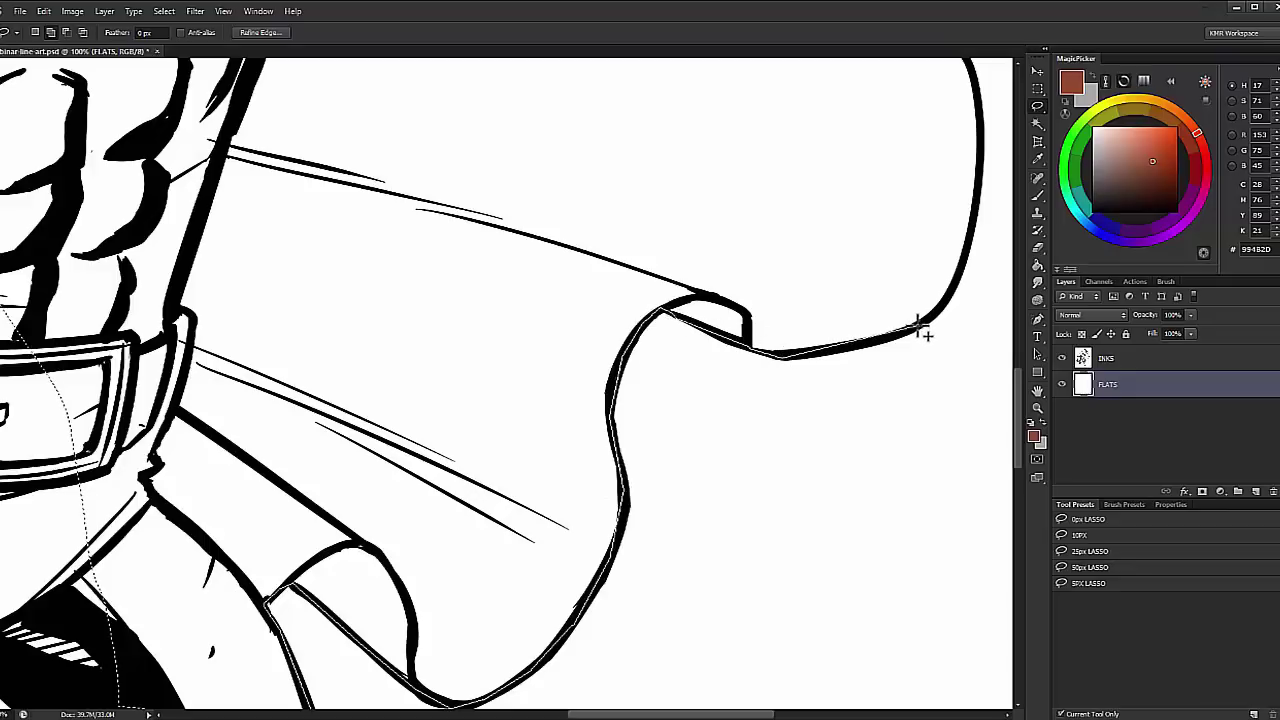
mouse_move(967, 273)
mouse_down()
mouse_move(903, 397)
mouse_move(849, 454)
mouse_move(829, 334)
mouse_move(729, 297)
mouse_move(710, 316)
mouse_move(680, 300)
mouse_move(634, 206)
mouse_move(660, 266)
mouse_move(648, 238)
mouse_up()
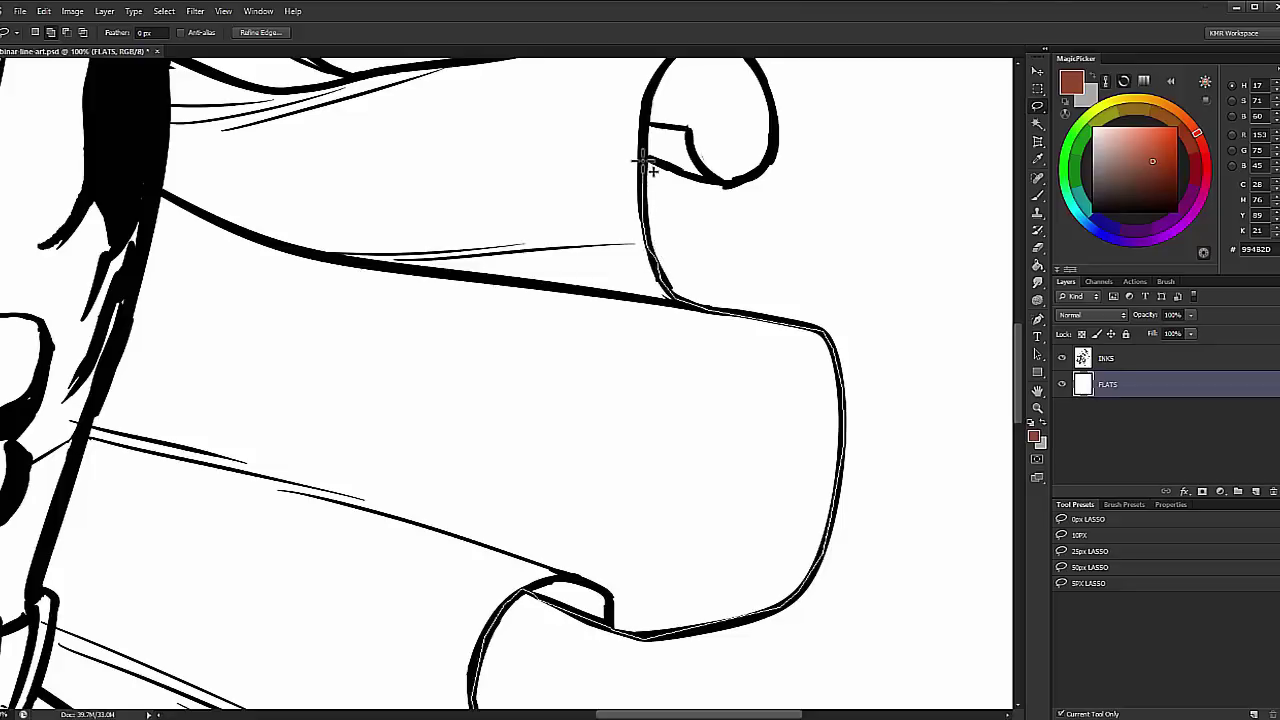
mouse_move(679, 174)
mouse_down()
mouse_move(724, 185)
mouse_move(761, 168)
mouse_move(710, 281)
mouse_up()
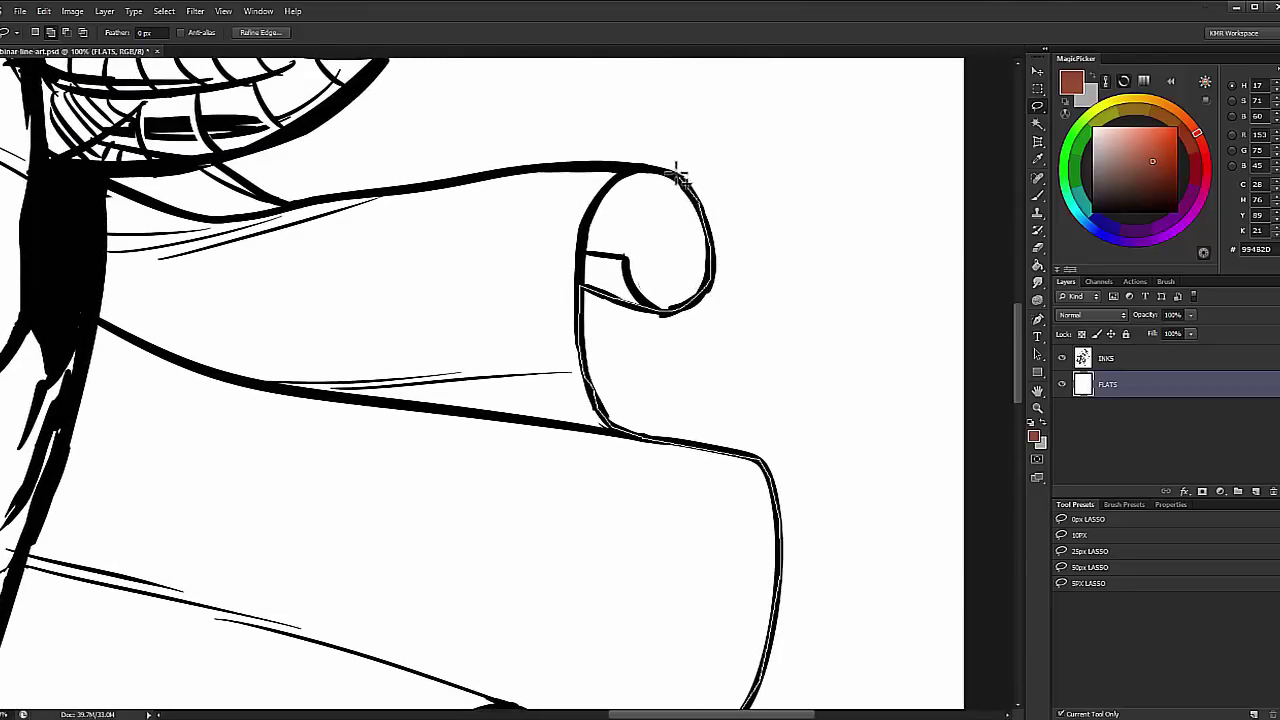
mouse_move(678, 175)
mouse_down()
mouse_move(624, 166)
mouse_move(547, 62)
mouse_move(499, 170)
mouse_move(517, 172)
mouse_move(436, 184)
mouse_move(568, 175)
mouse_up()
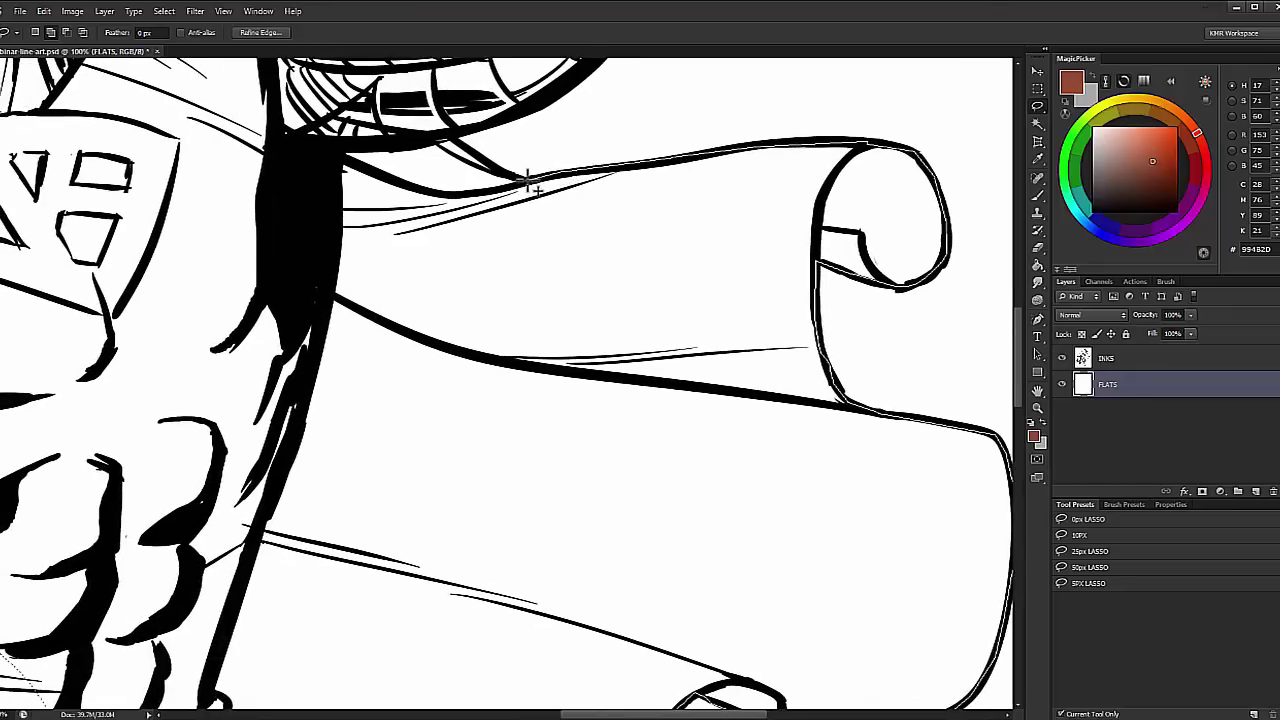
mouse_move(485, 158)
mouse_down()
mouse_move(452, 132)
mouse_move(728, 200)
mouse_move(573, 219)
mouse_move(85, 405)
mouse_move(70, 650)
mouse_move(134, 366)
mouse_move(385, 497)
mouse_up()
Step: Add the raised arm's underside, elbow and forearm to the selection, plus the shoulder line up to the collar beside the jaw
drag(592, 178, 458, 662)
drag(748, 266, 440, 530)
mouse_move(519, 378)
mouse_down()
mouse_move(440, 600)
mouse_move(594, 525)
mouse_up()
mouse_move(640, 484)
mouse_down()
mouse_move(731, 420)
mouse_move(749, 386)
mouse_move(702, 232)
mouse_move(680, 205)
mouse_up()
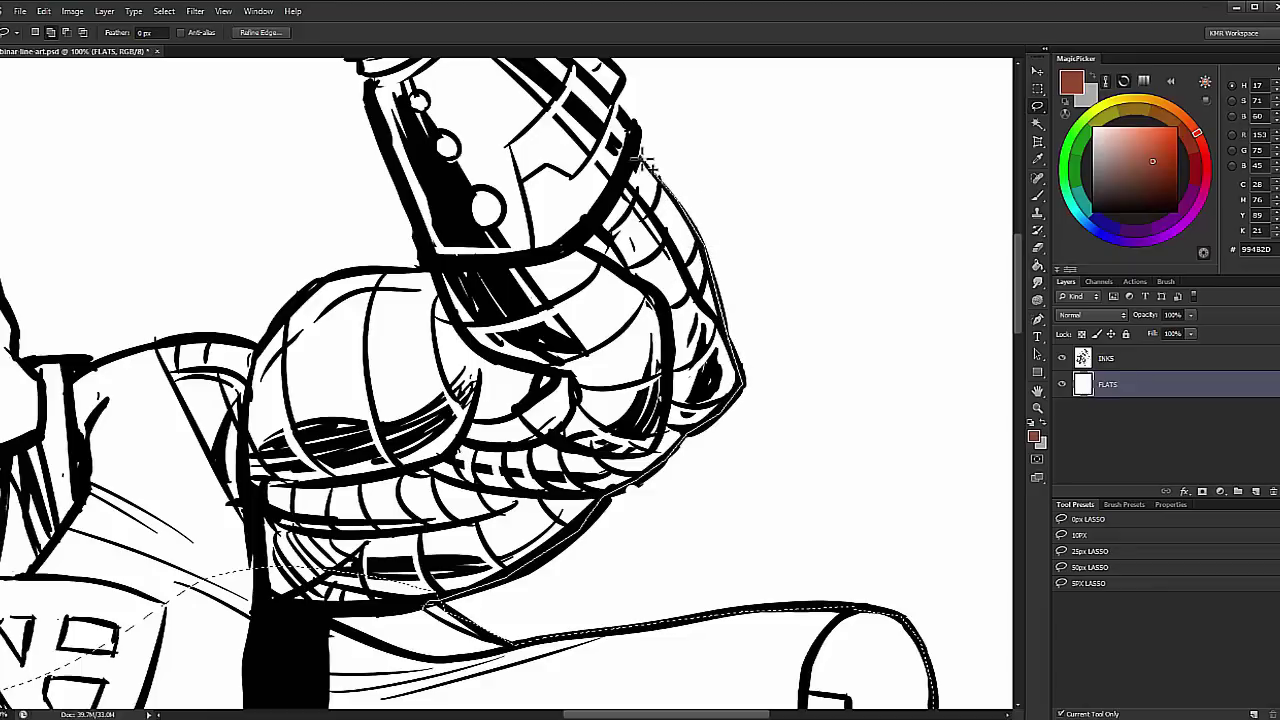
mouse_move(594, 178)
mouse_down()
mouse_move(442, 262)
mouse_move(351, 264)
mouse_move(262, 322)
mouse_move(250, 345)
mouse_move(200, 340)
mouse_move(395, 287)
mouse_up()
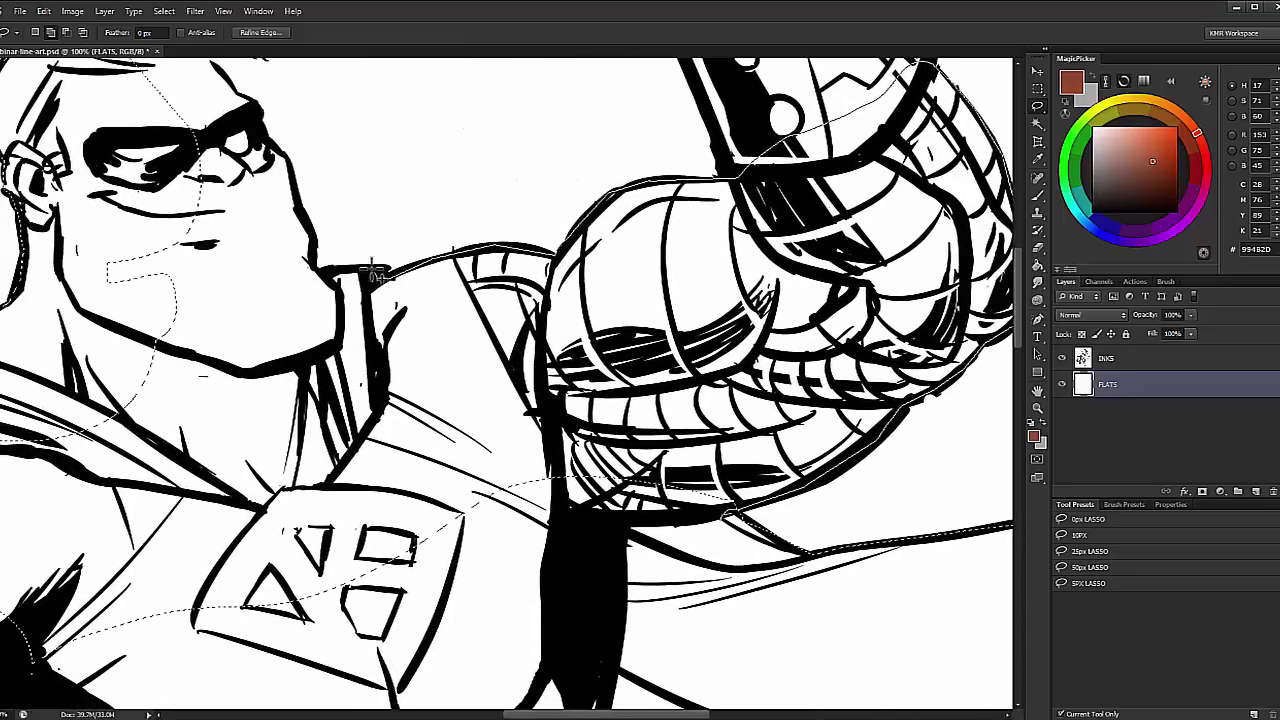
mouse_move(283, 271)
mouse_down()
mouse_move(90, 208)
mouse_move(240, 111)
mouse_move(166, 249)
mouse_move(183, 539)
mouse_move(600, 429)
mouse_move(623, 229)
mouse_move(663, 486)
mouse_move(640, 270)
mouse_up()
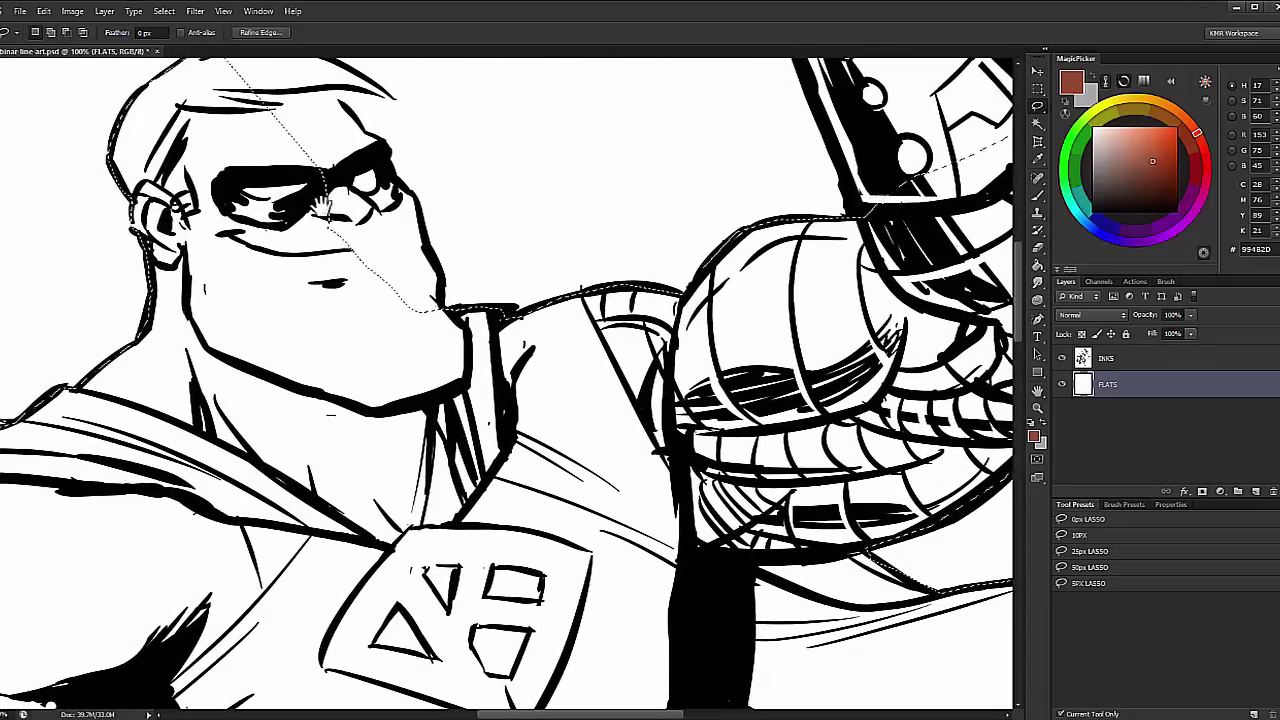
Step: Add the hair tufts, forehead, mask edge and face profile to the selection, tracing down to the collar
drag(323, 138, 348, 271)
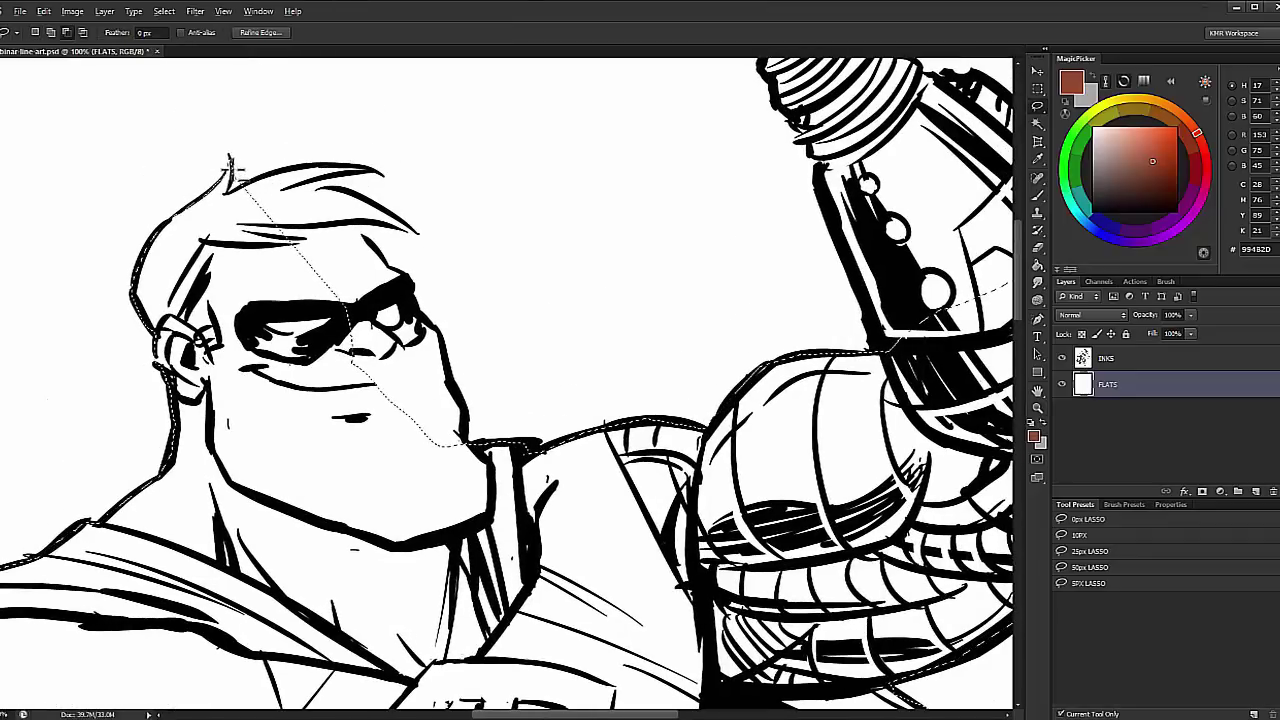
mouse_move(258, 168)
mouse_down()
mouse_move(277, 177)
mouse_move(243, 204)
mouse_move(325, 172)
mouse_up()
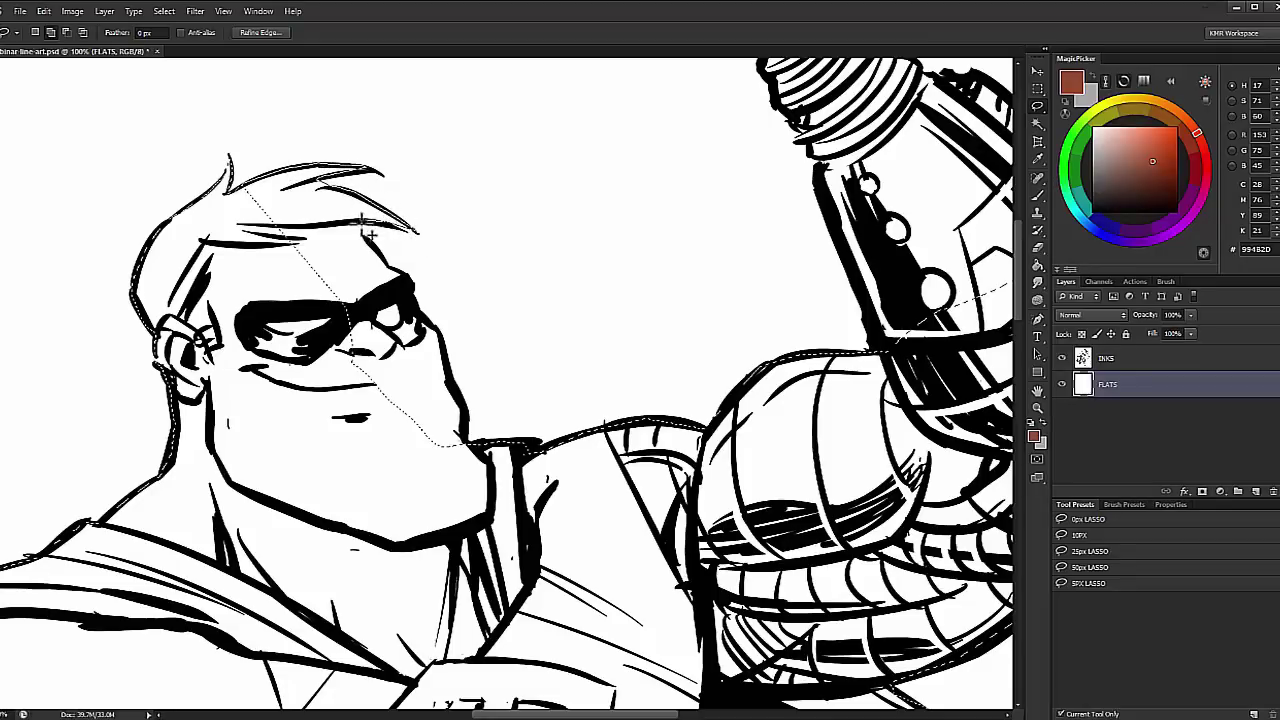
drag(430, 258, 396, 273)
mouse_move(380, 338)
mouse_down()
mouse_move(300, 206)
mouse_move(437, 286)
mouse_move(443, 335)
mouse_up()
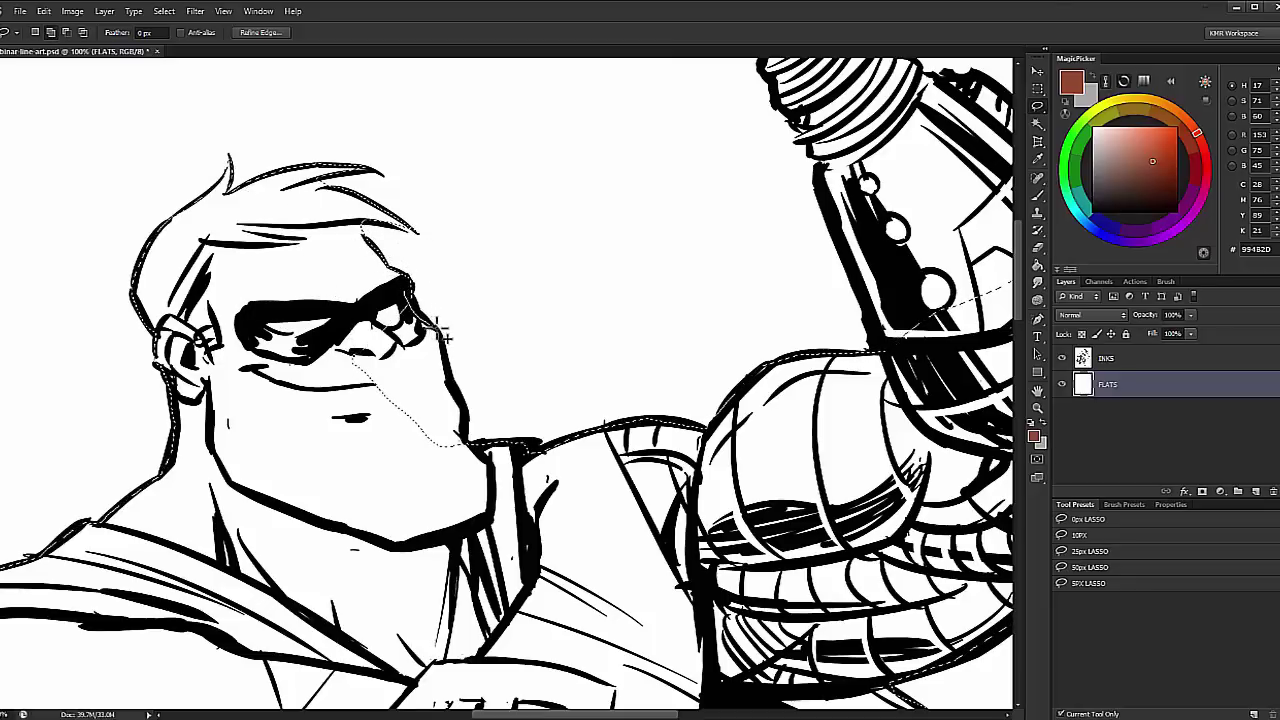
mouse_move(455, 390)
mouse_down()
mouse_move(334, 449)
mouse_move(345, 455)
mouse_up()
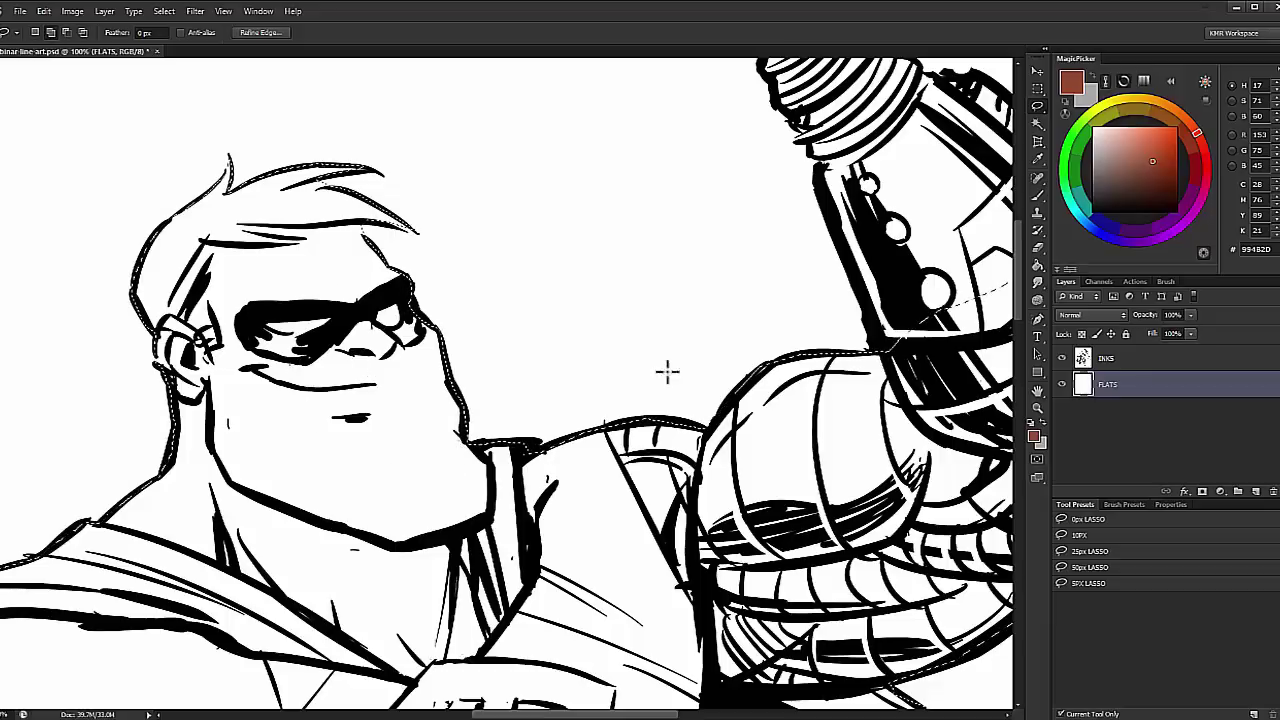
Step: Trace the mechanical arm's forearm casing, coiled wrist and fist with the Lasso and add them to the figure selection
drag(816, 238, 389, 550)
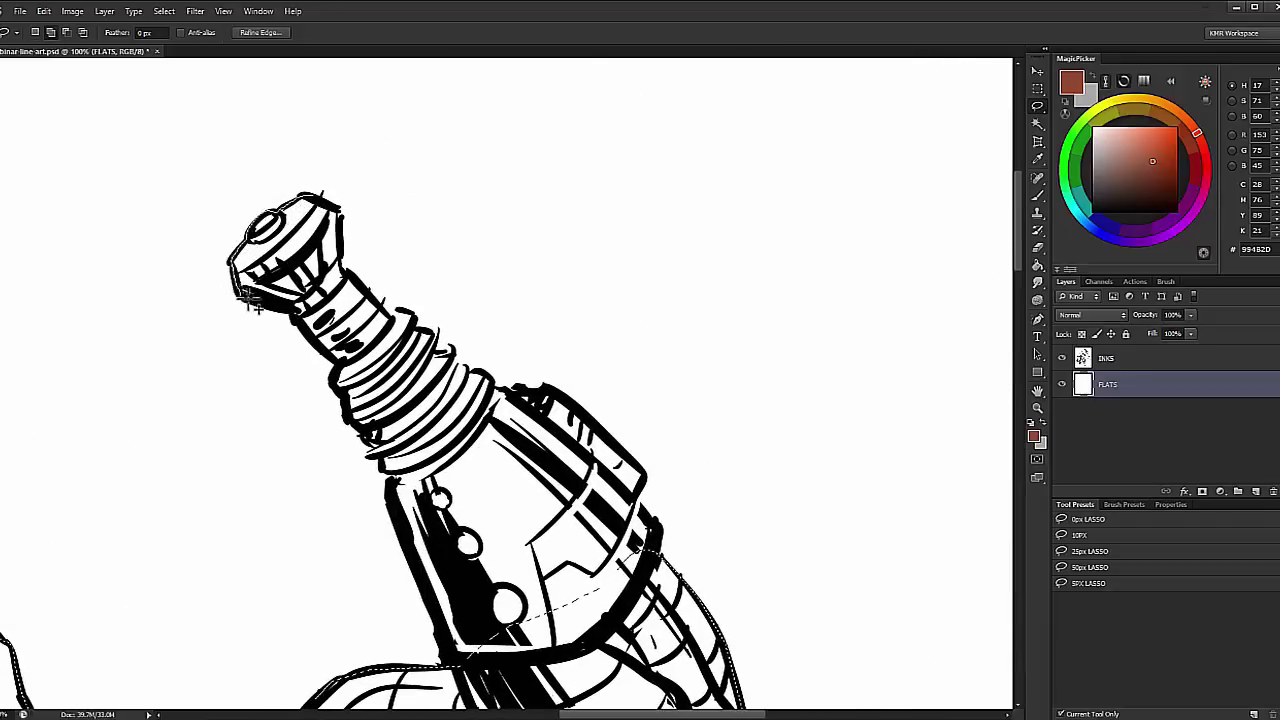
mouse_move(255, 306)
mouse_down()
mouse_move(318, 348)
mouse_move(336, 383)
mouse_up()
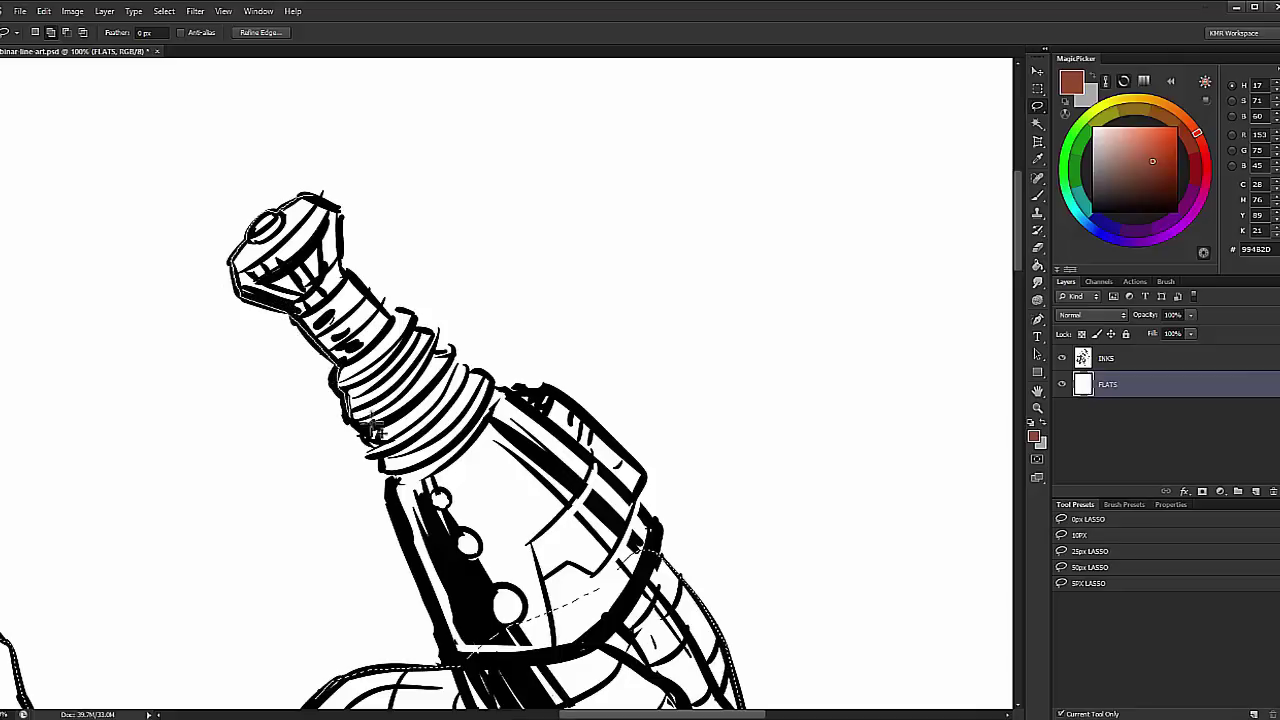
drag(371, 430, 365, 434)
mouse_move(437, 564)
mouse_down()
mouse_move(465, 660)
mouse_move(555, 665)
mouse_move(652, 558)
mouse_up()
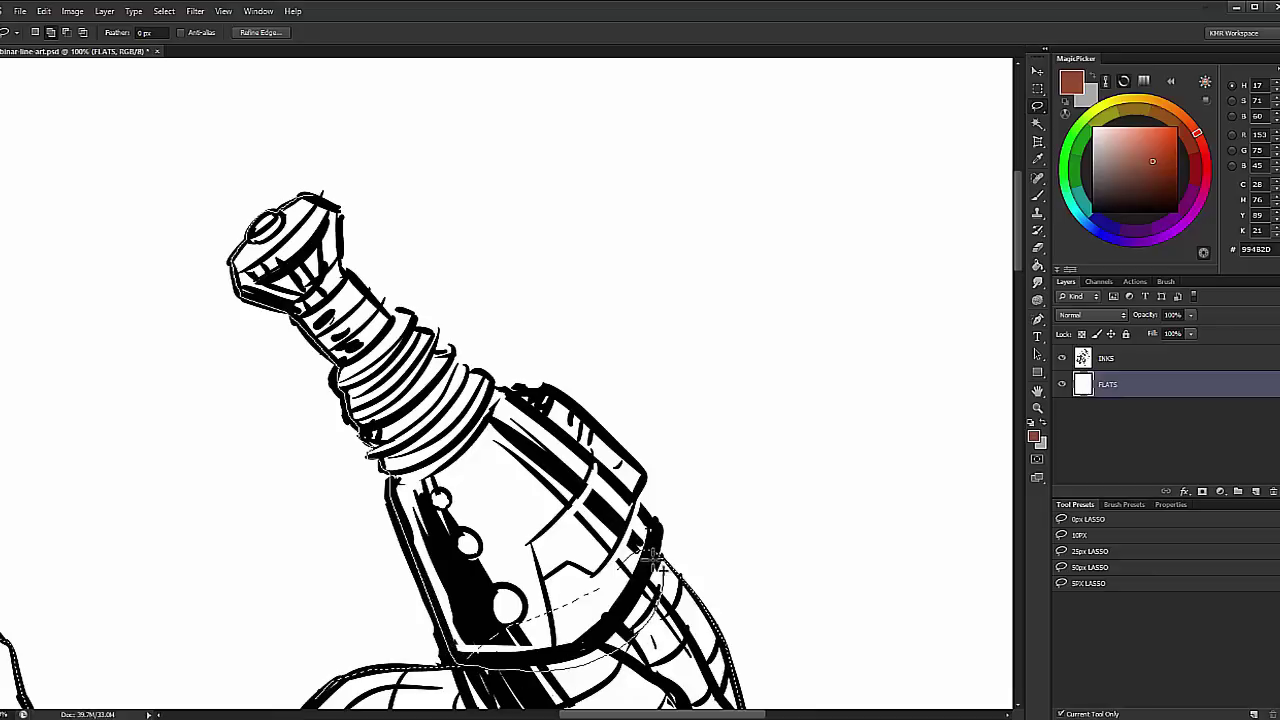
mouse_move(636, 498)
mouse_down()
mouse_move(648, 478)
mouse_move(549, 360)
mouse_move(566, 402)
mouse_up()
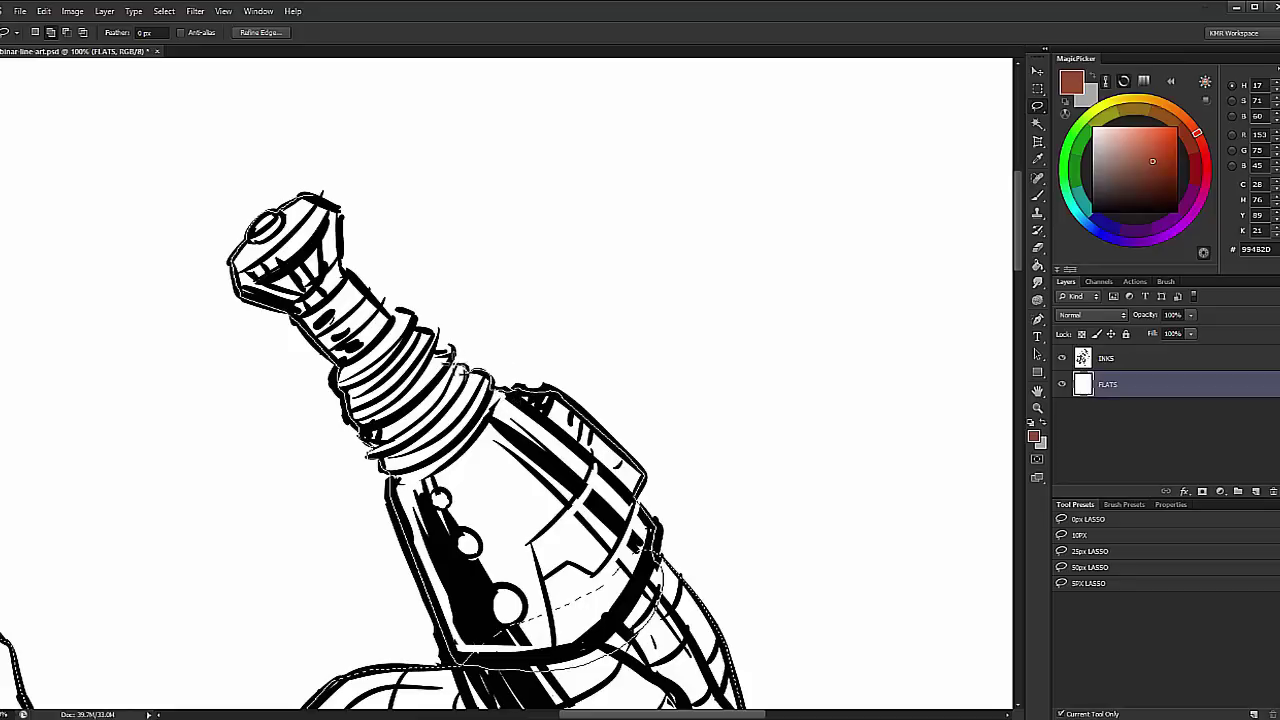
mouse_move(457, 370)
mouse_down()
mouse_move(431, 229)
mouse_move(439, 335)
mouse_move(411, 330)
mouse_move(401, 305)
mouse_move(392, 320)
mouse_move(401, 224)
mouse_move(357, 281)
mouse_move(305, 185)
mouse_up()
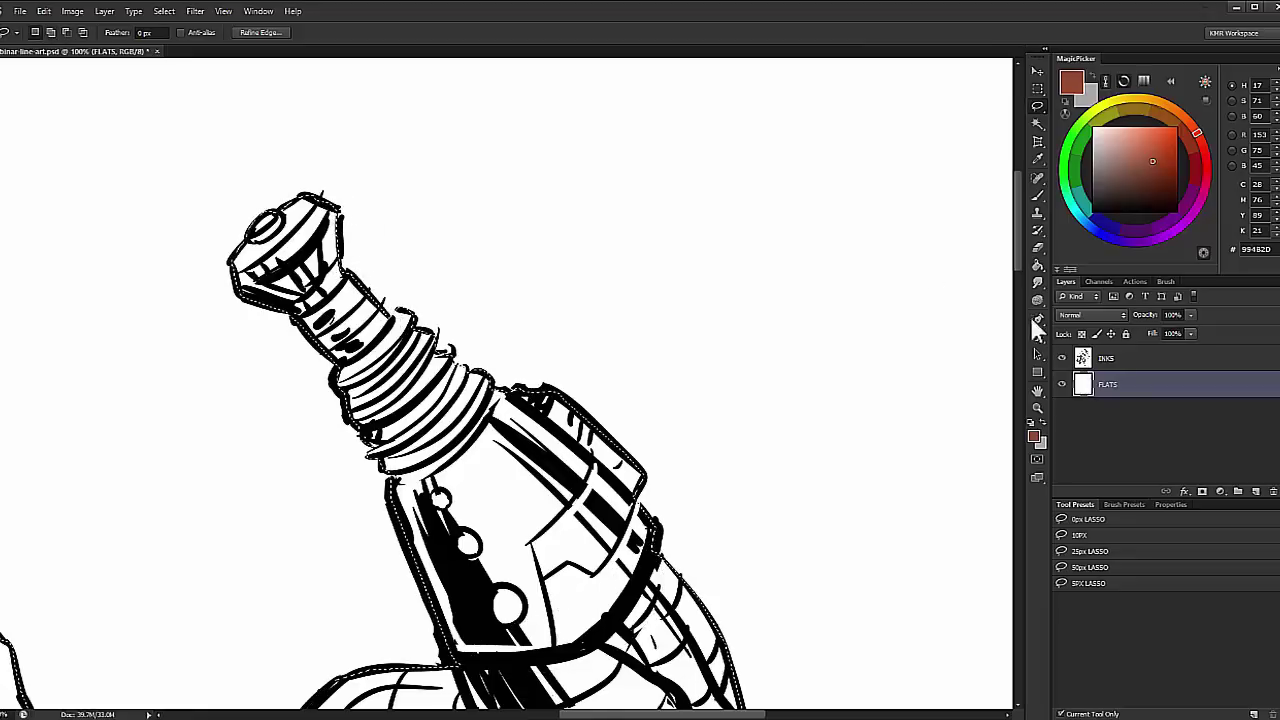
Step: Subtract the gap between the legs from the selection, following the cape's lower edge, inner thigh, calf and boot heel
click(1037, 408)
alt+click(586, 400)
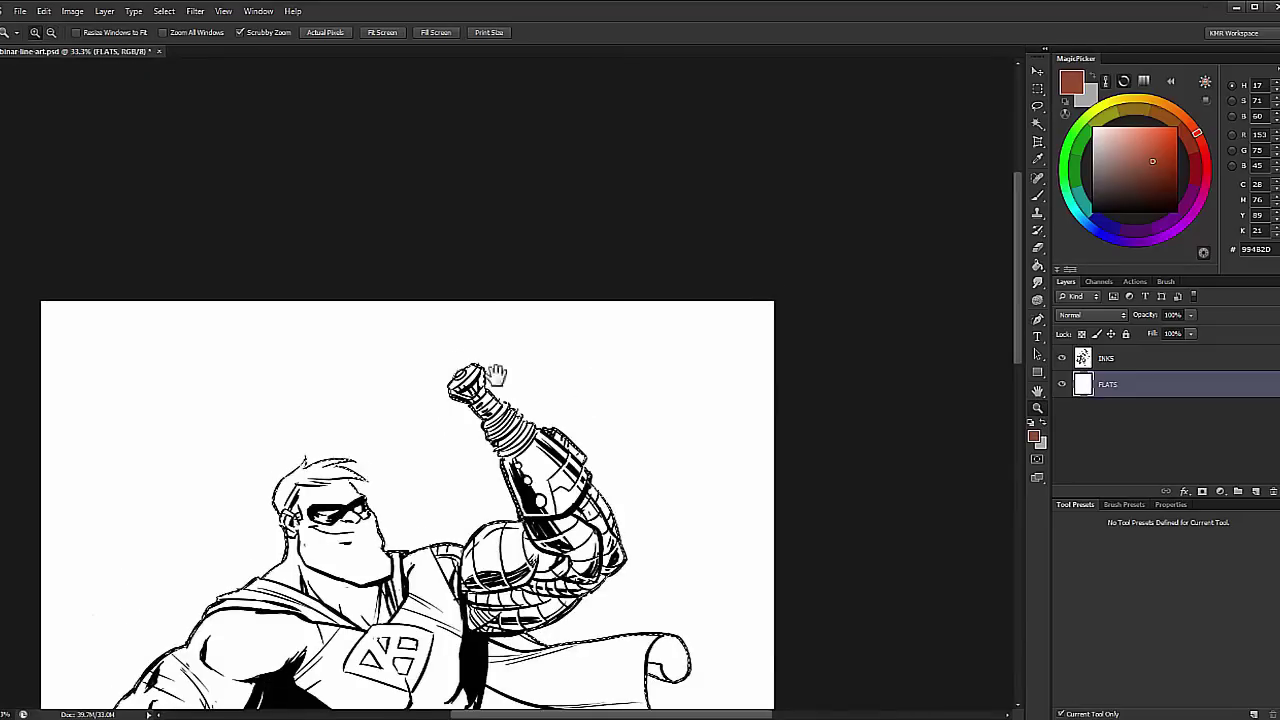
drag(497, 376, 623, 271)
drag(552, 367, 572, 252)
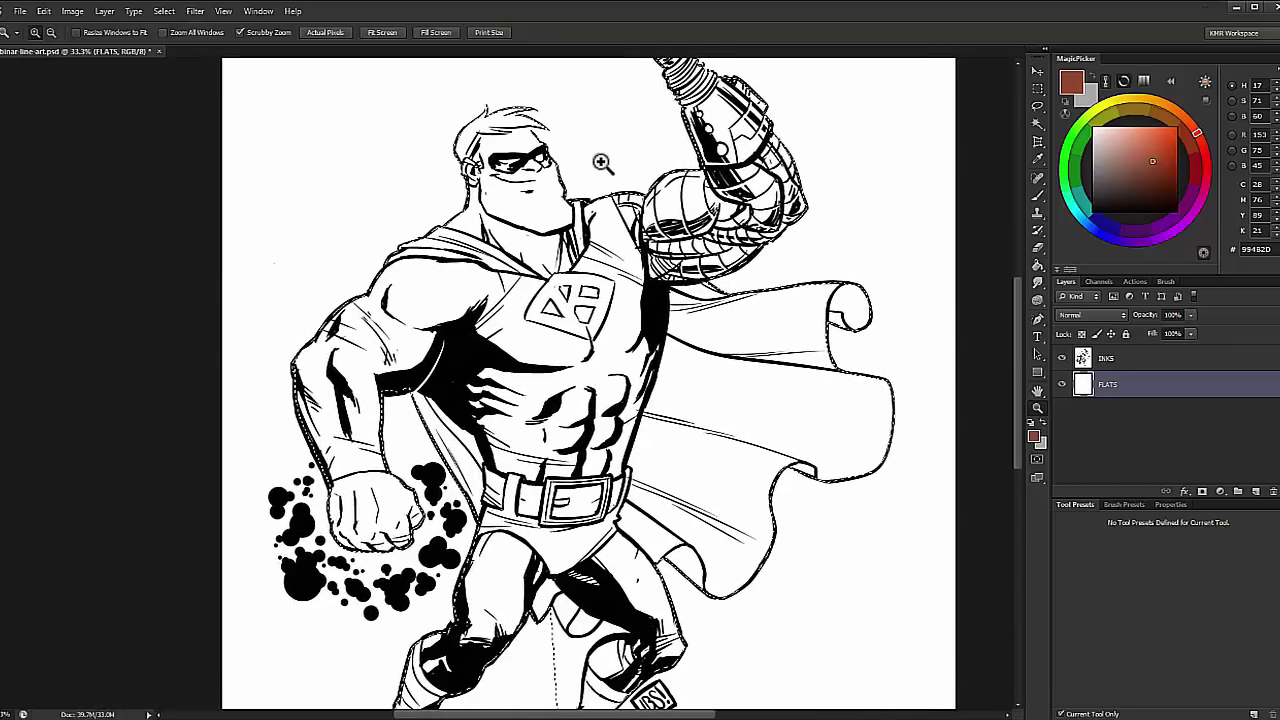
drag(562, 700, 565, 507)
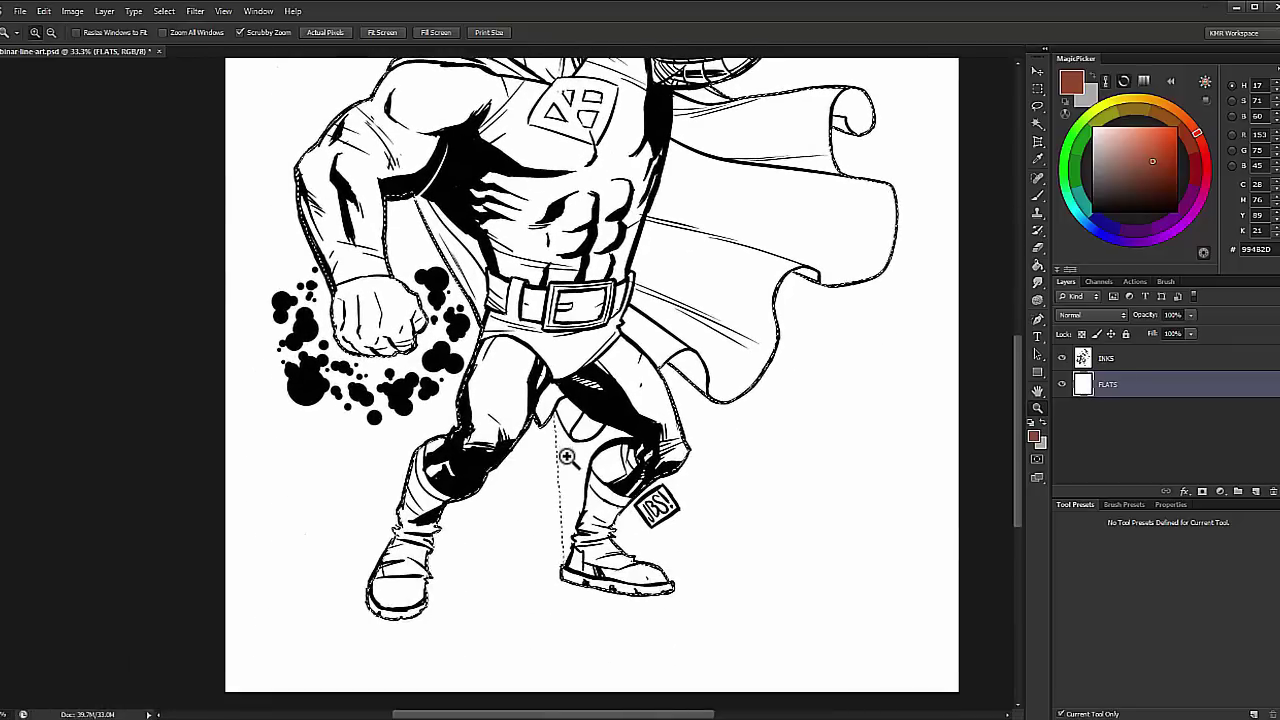
click(566, 457)
click(566, 457)
key(l)
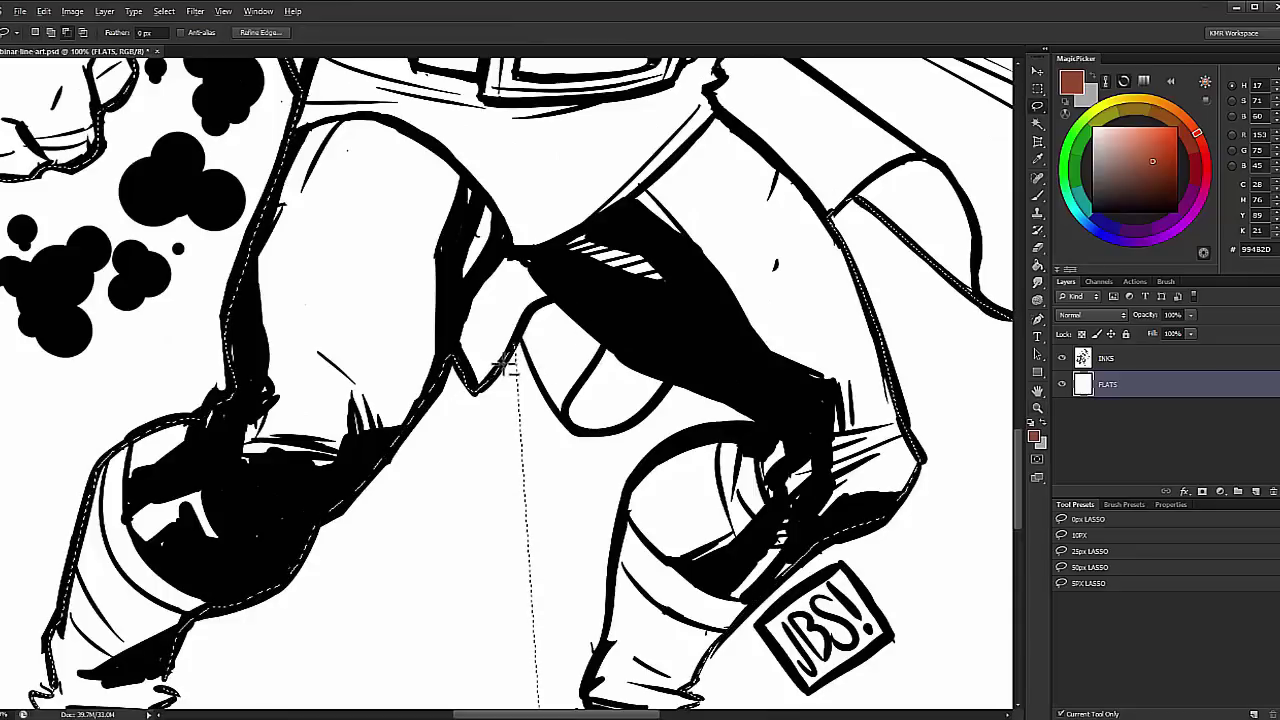
mouse_move(520, 345)
mouse_down()
mouse_move(579, 436)
mouse_move(641, 422)
mouse_move(670, 384)
mouse_move(713, 384)
mouse_move(761, 408)
mouse_move(747, 436)
mouse_move(695, 436)
mouse_move(591, 513)
mouse_move(447, 484)
mouse_move(504, 449)
mouse_move(604, 485)
mouse_move(574, 268)
mouse_move(610, 197)
mouse_move(608, 250)
mouse_move(551, 266)
mouse_move(579, 243)
mouse_move(585, 253)
mouse_move(550, 266)
mouse_move(601, 231)
mouse_move(553, 455)
mouse_move(448, 362)
mouse_move(547, 220)
mouse_up()
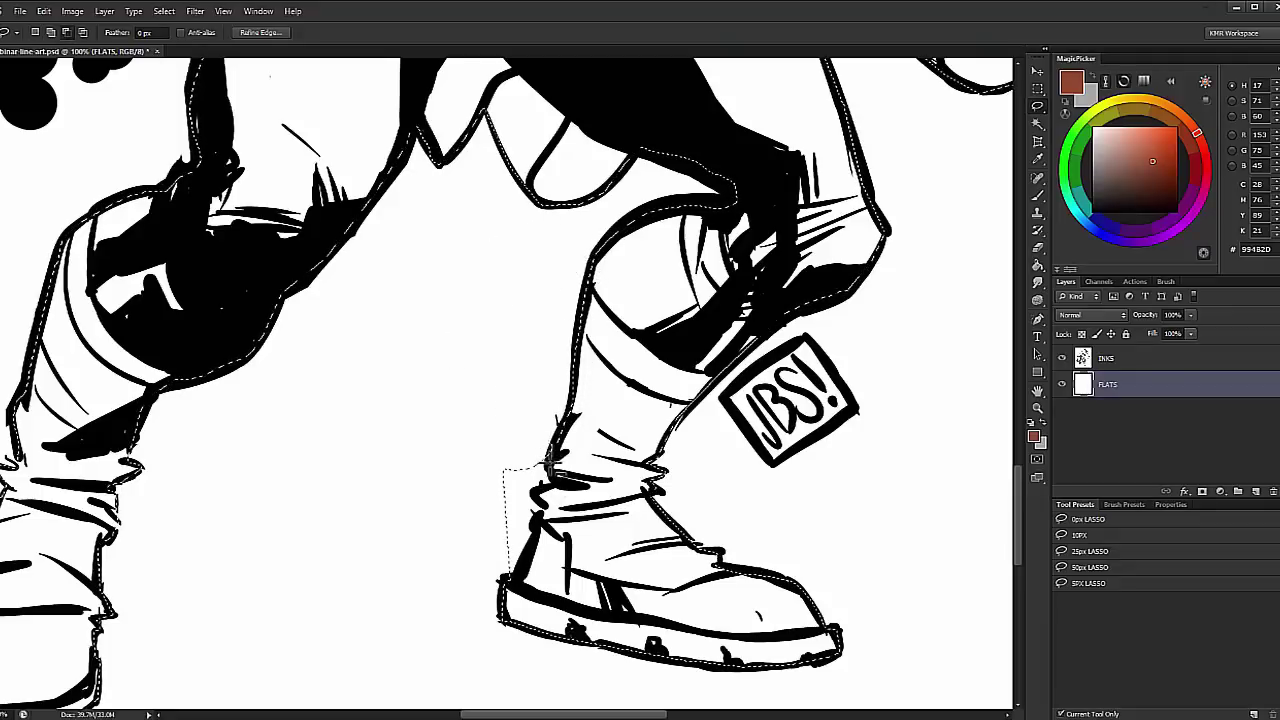
drag(517, 586, 528, 405)
Step: Bring the whole figure into view and set the foreground color to a muted teal, #286173, for the base fill
click(1037, 408)
alt+click(605, 320)
alt+click(600, 320)
alt+click(600, 320)
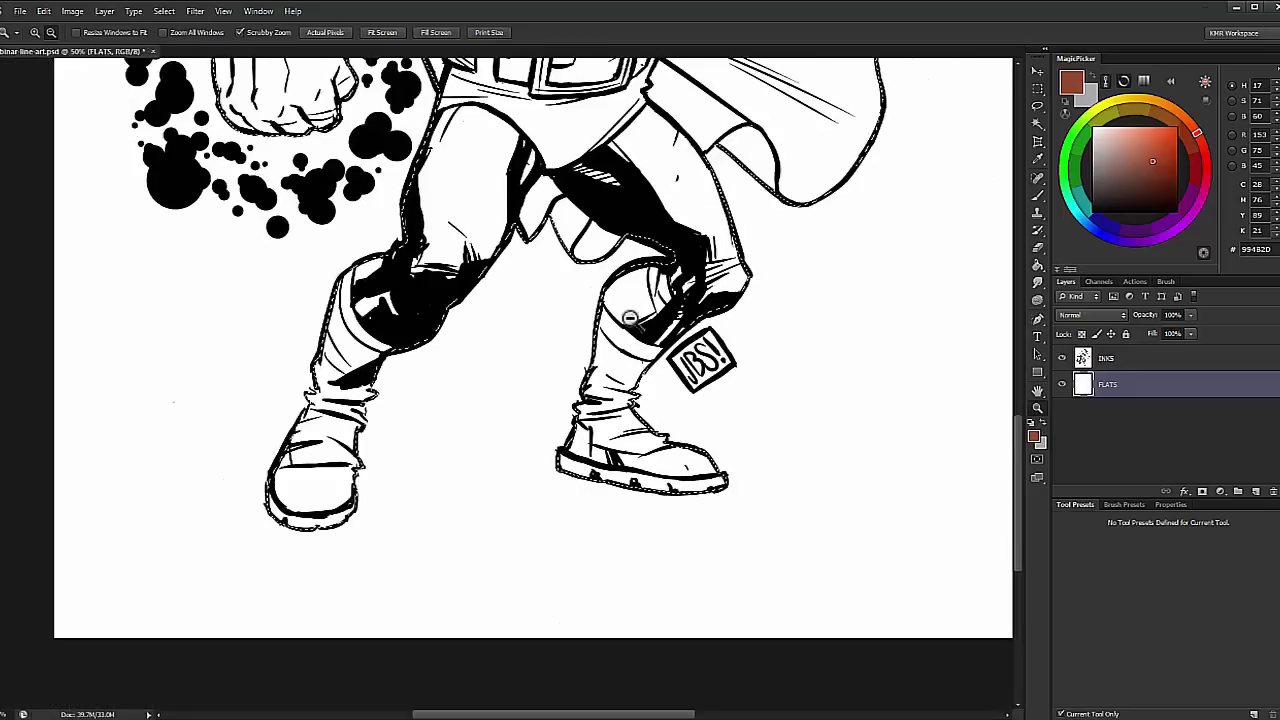
click(585, 310)
alt+click(581, 308)
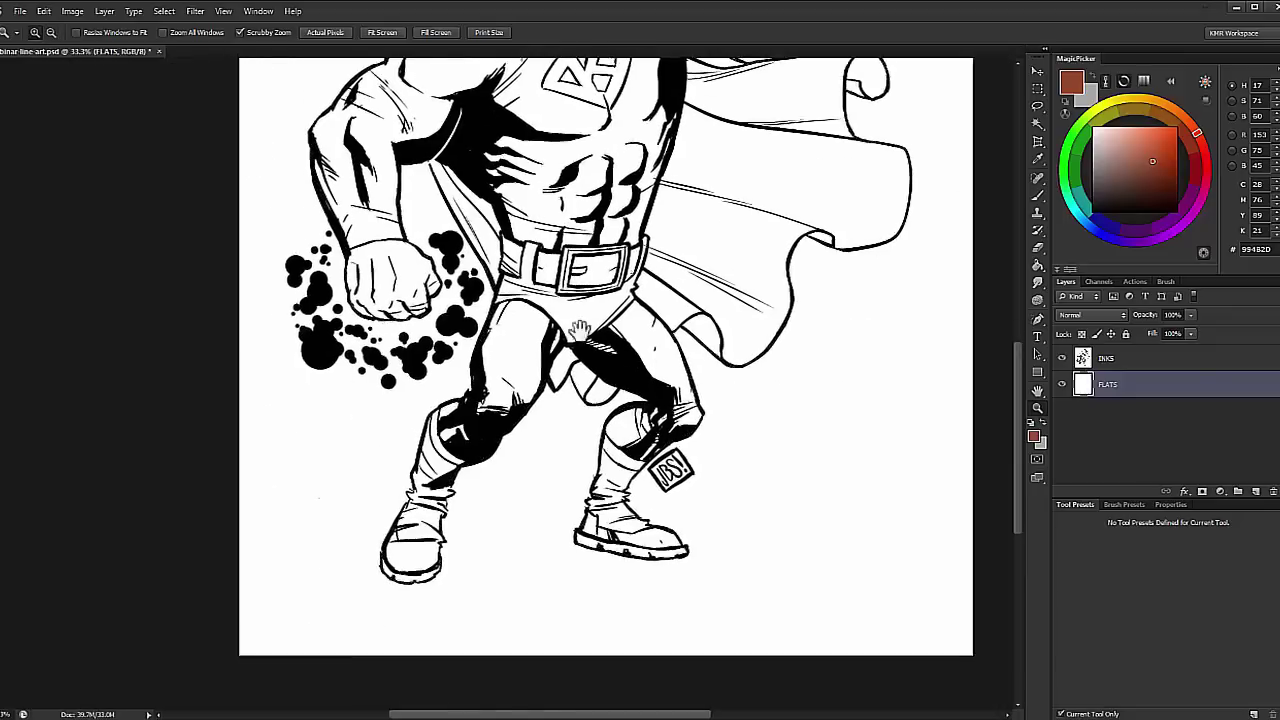
alt+click(579, 247)
key(g)
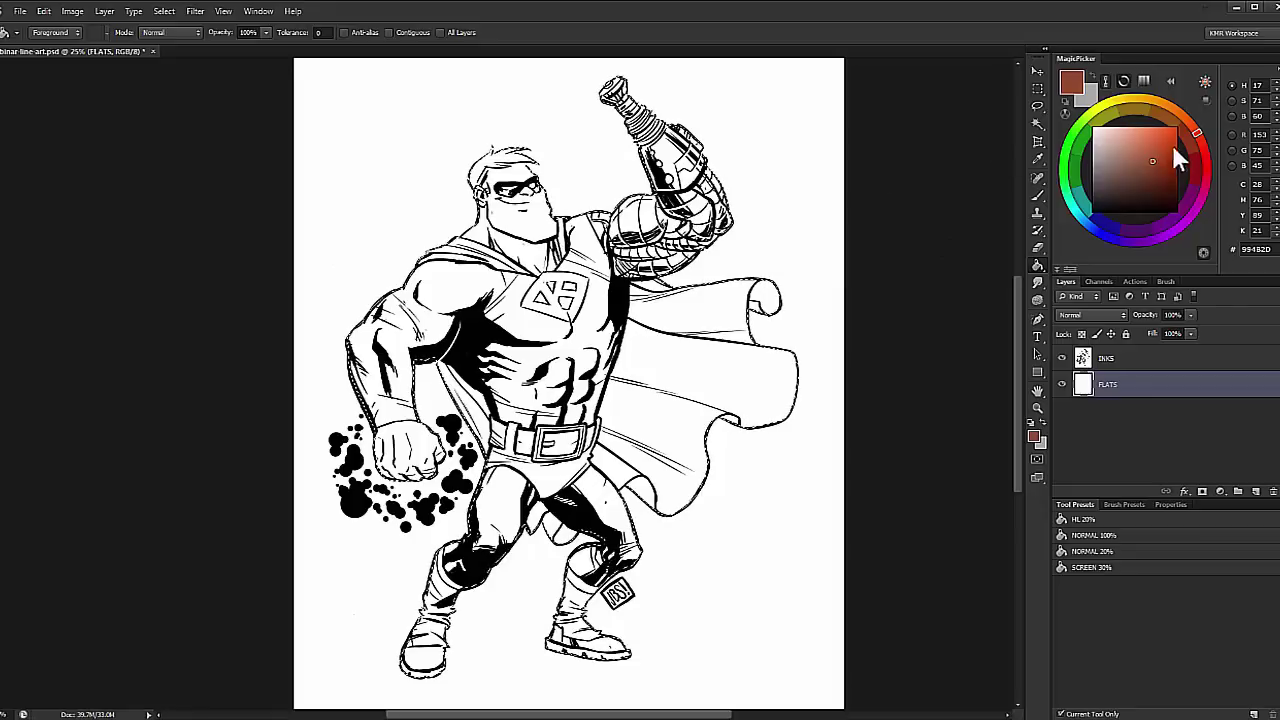
click(1136, 161)
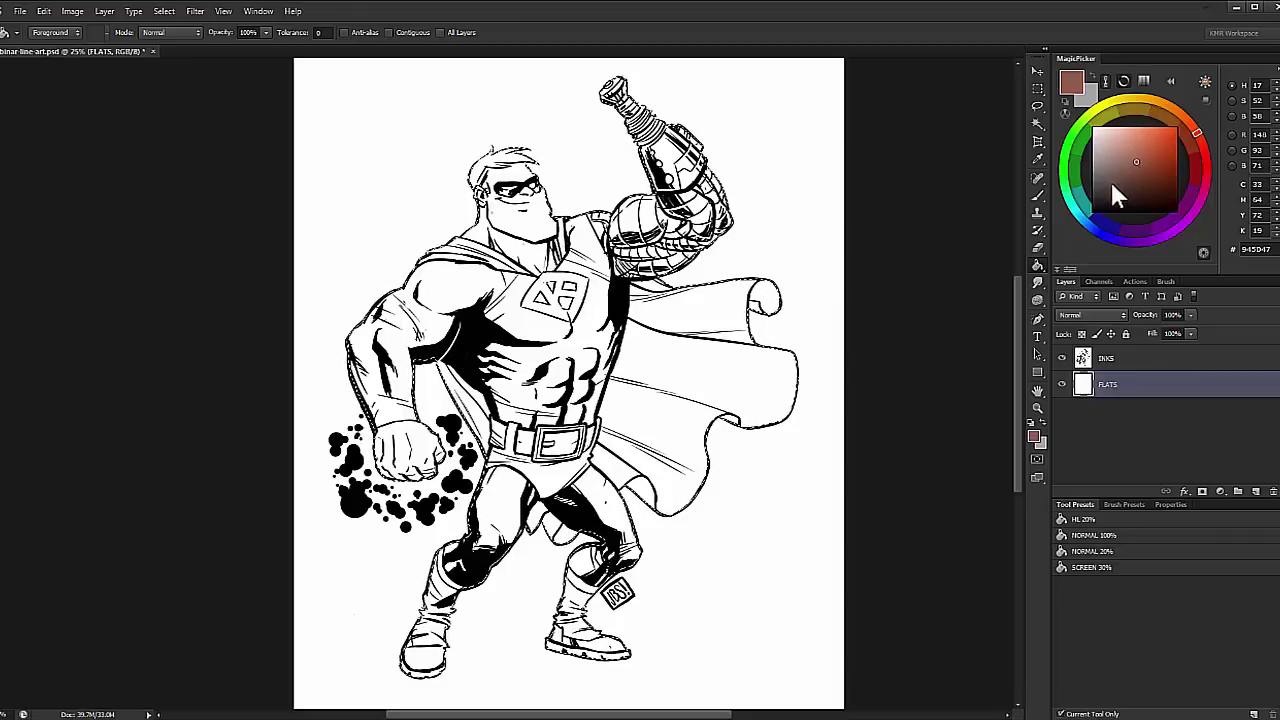
click(1076, 209)
click(1141, 170)
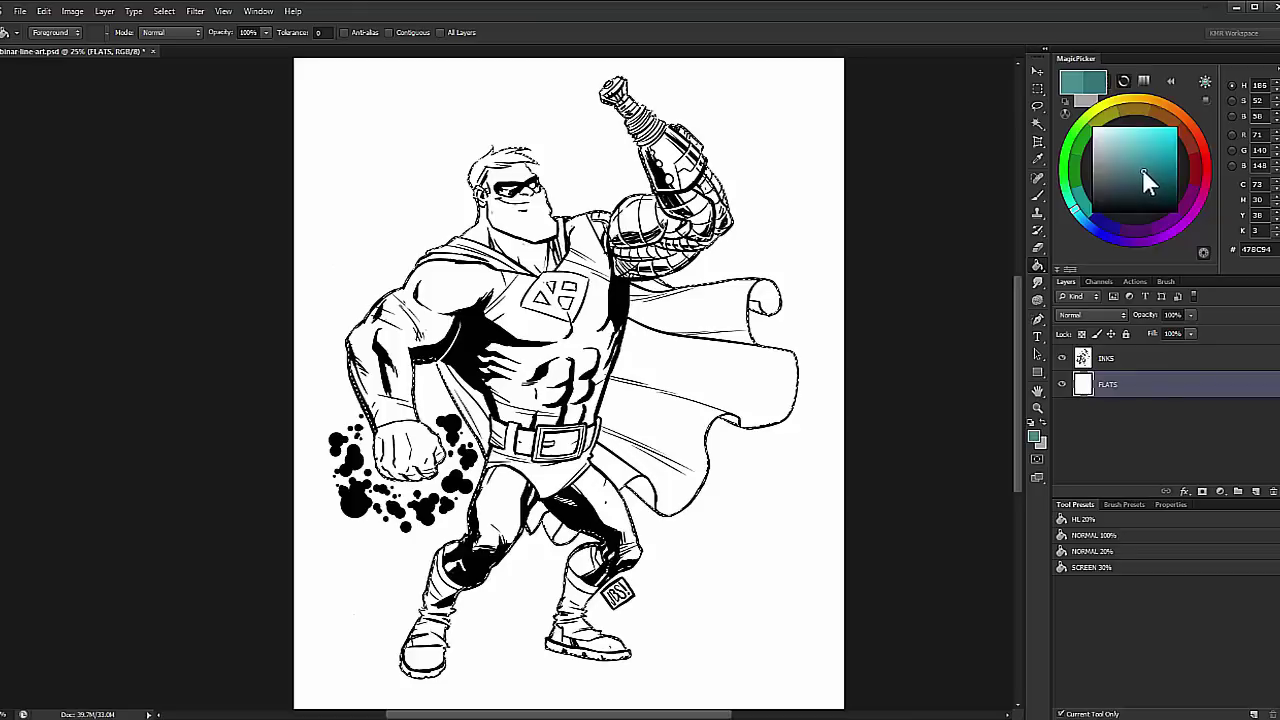
click(1078, 213)
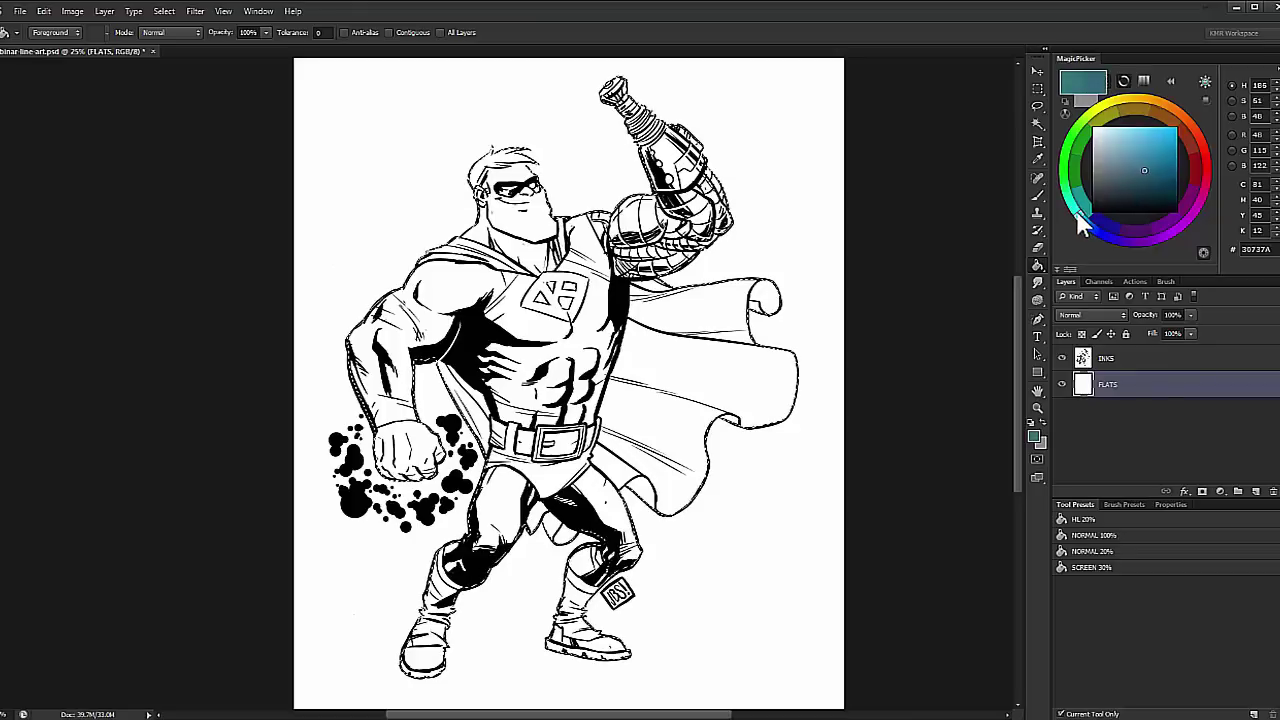
click(1147, 173)
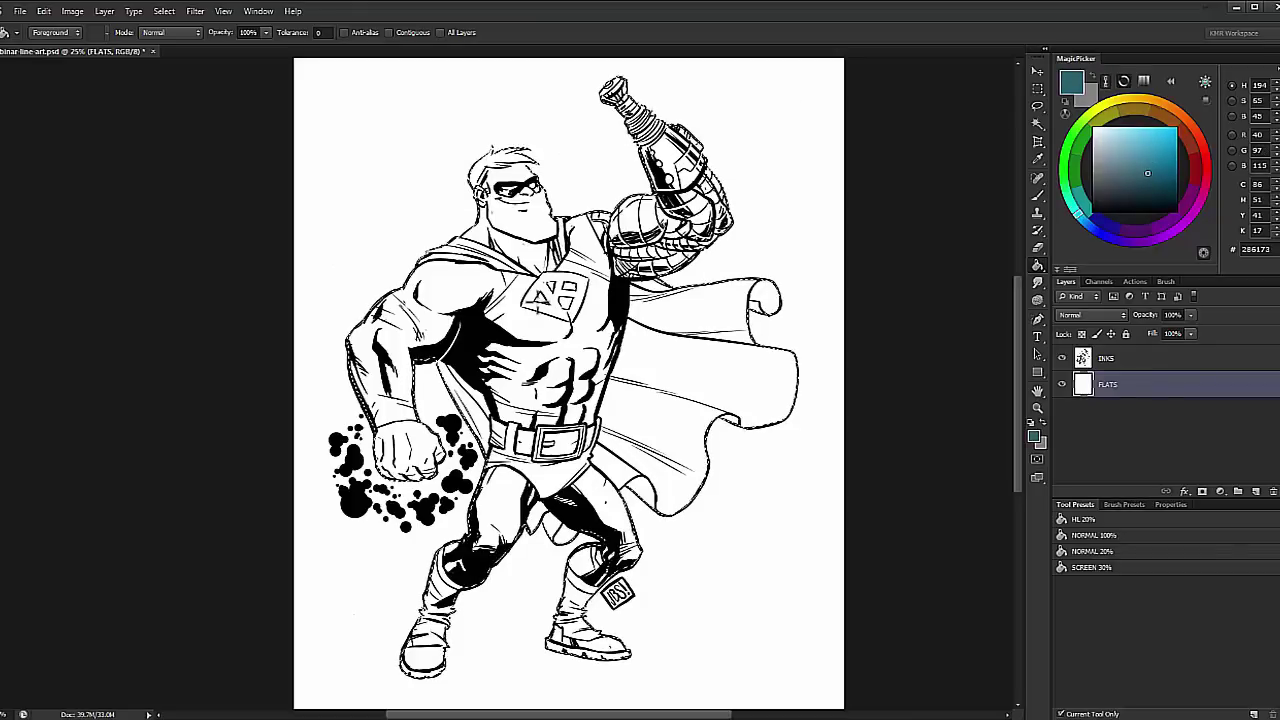
Step: Fill the selected figure on the FLATS layer with the teal, clear the selection and save the document
key(alt+BackSpace)
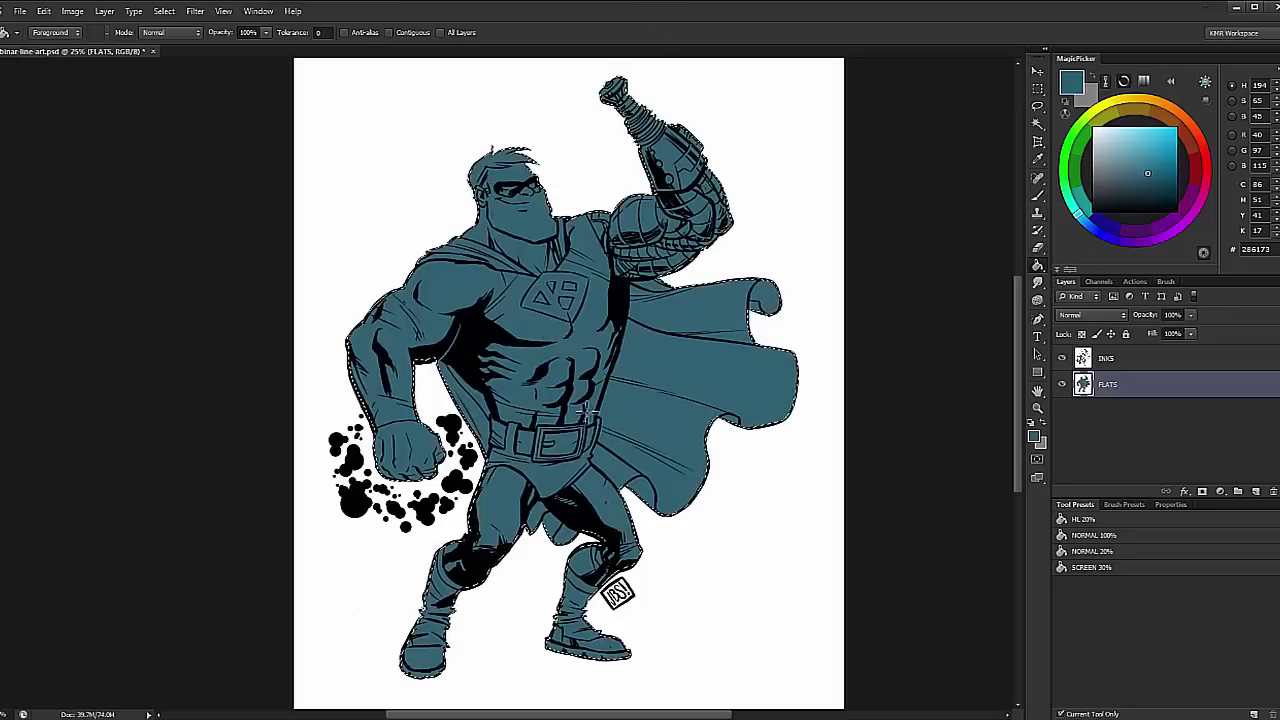
key(ctrl+d)
key(l)
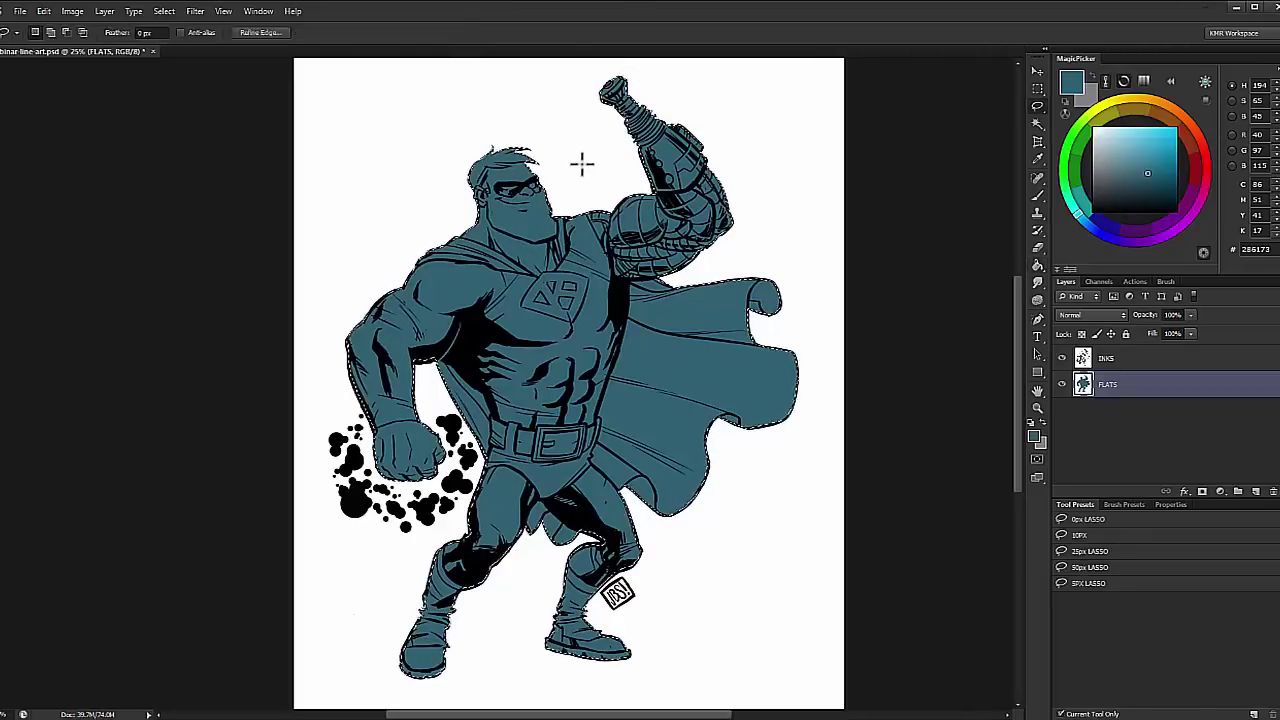
key(z)
key(ctrl+s)
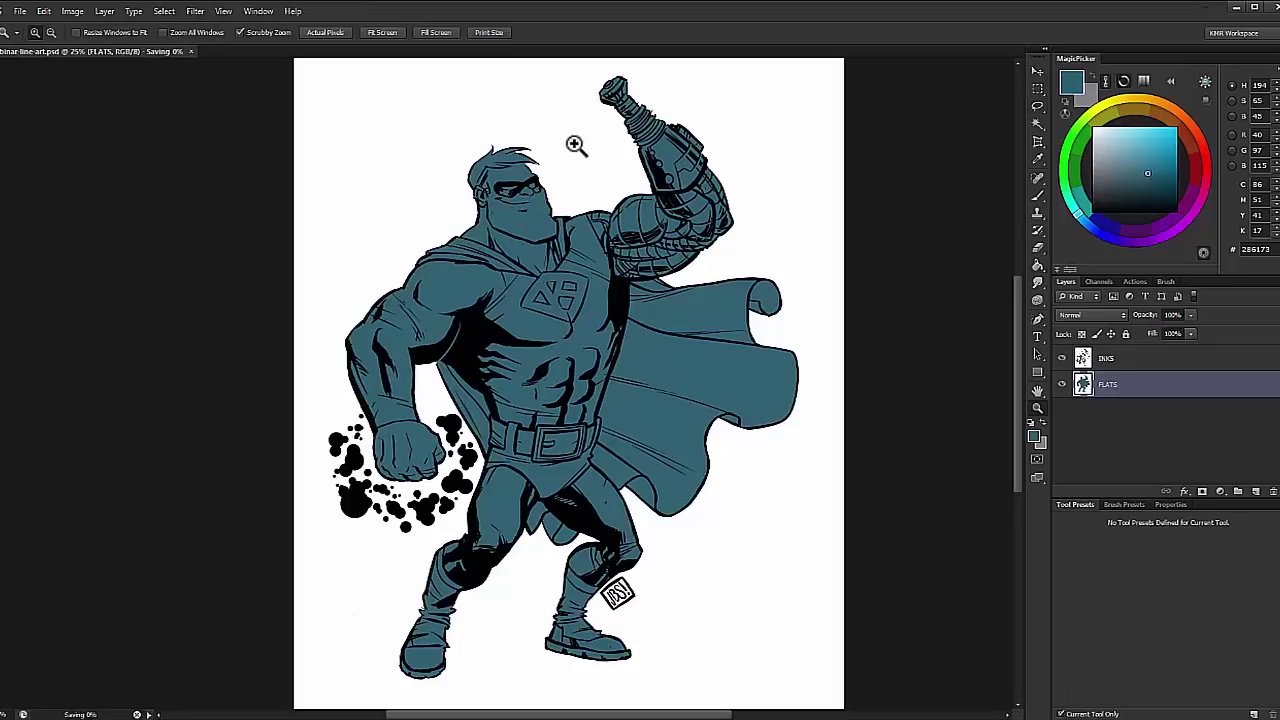
Step: Lasso the hero's hair, following the ear, sideburn and hairline to the fringe tip and looping loosely outside the head
click(501, 190)
drag(501, 190, 567, 360)
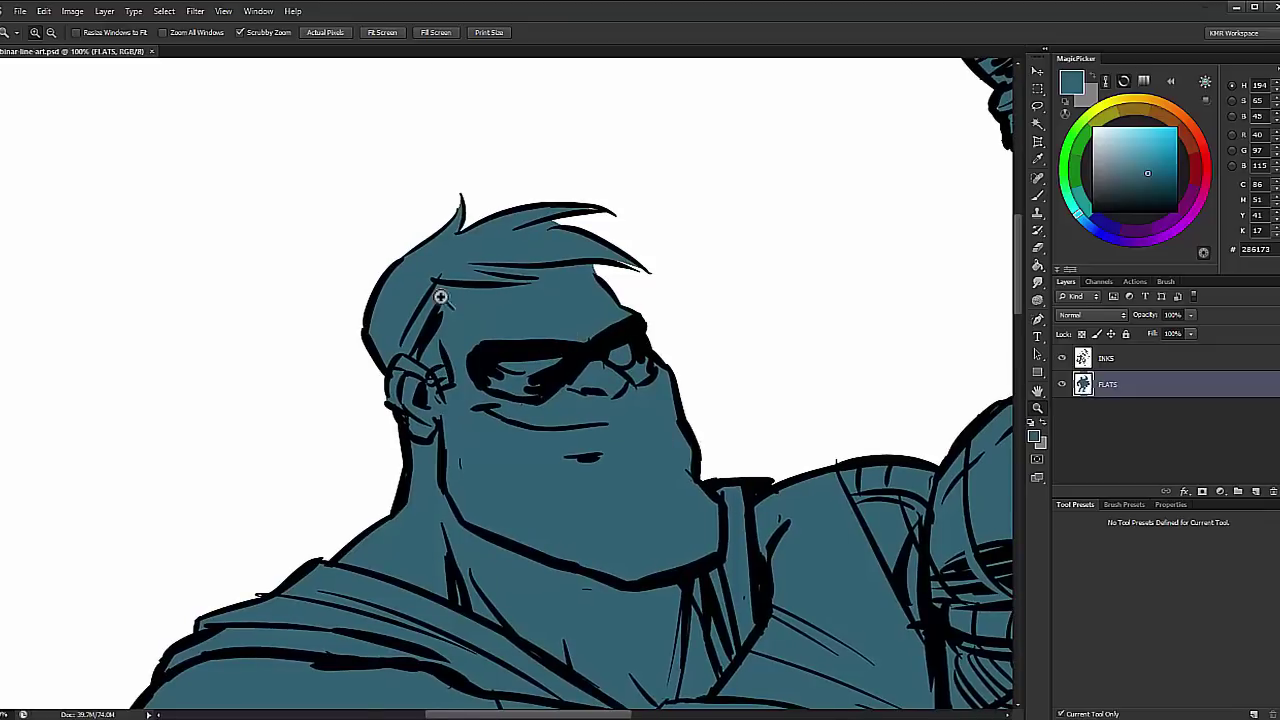
key(l)
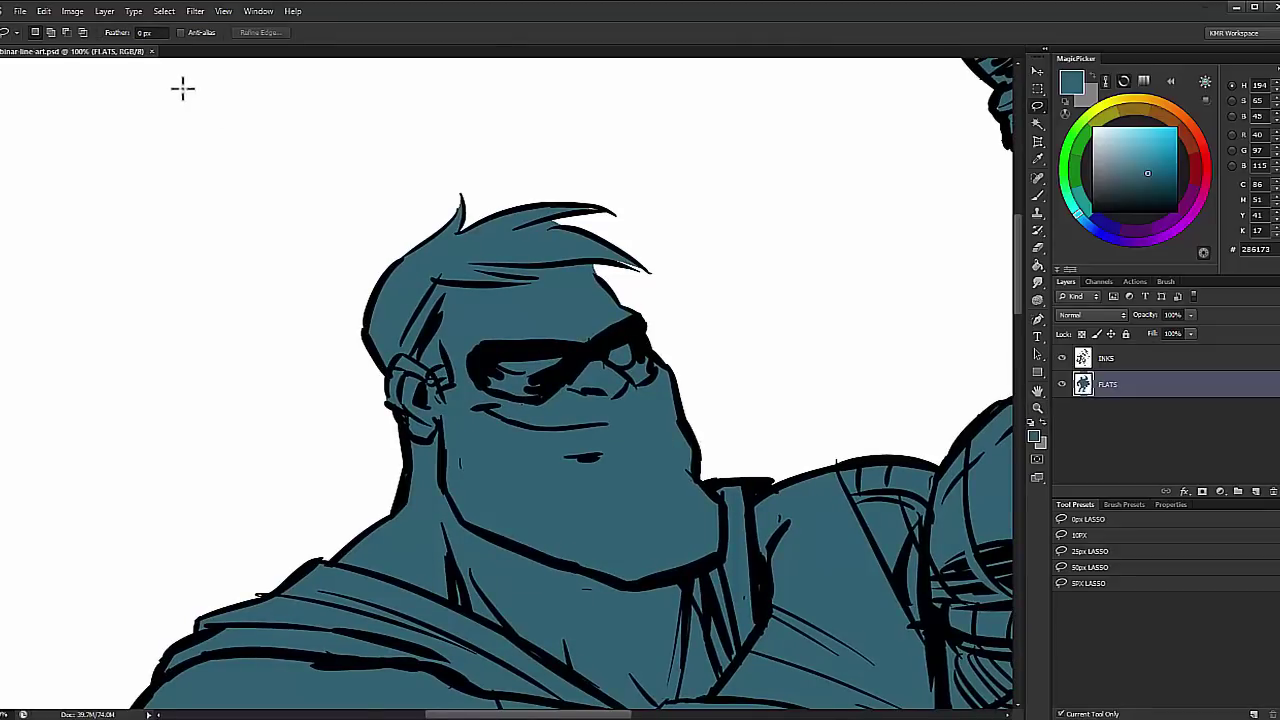
key(b)
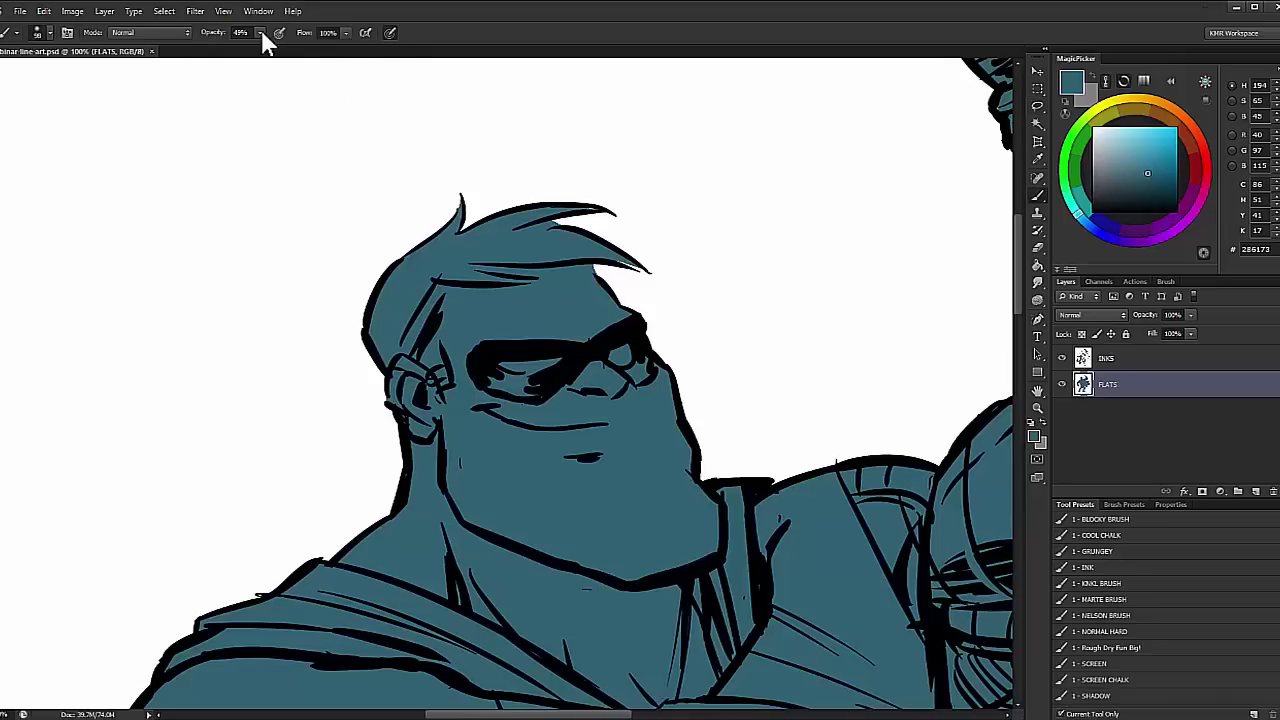
key(g)
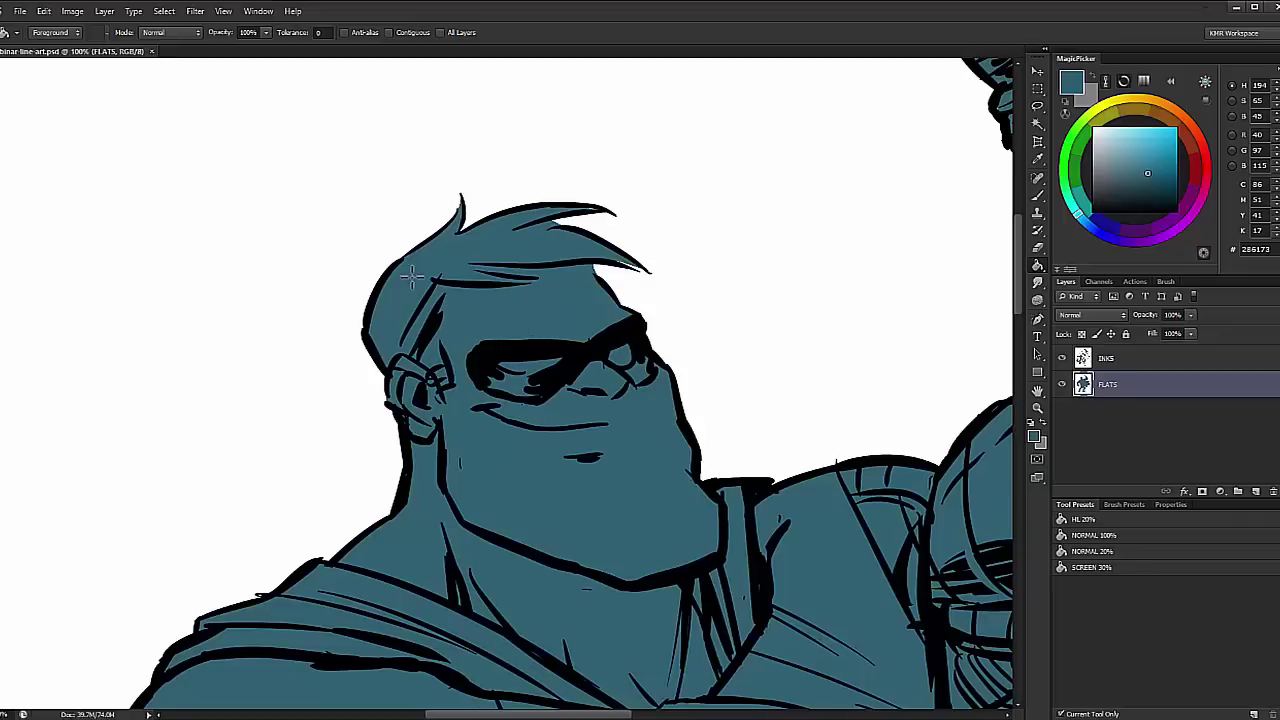
drag(486, 329, 449, 294)
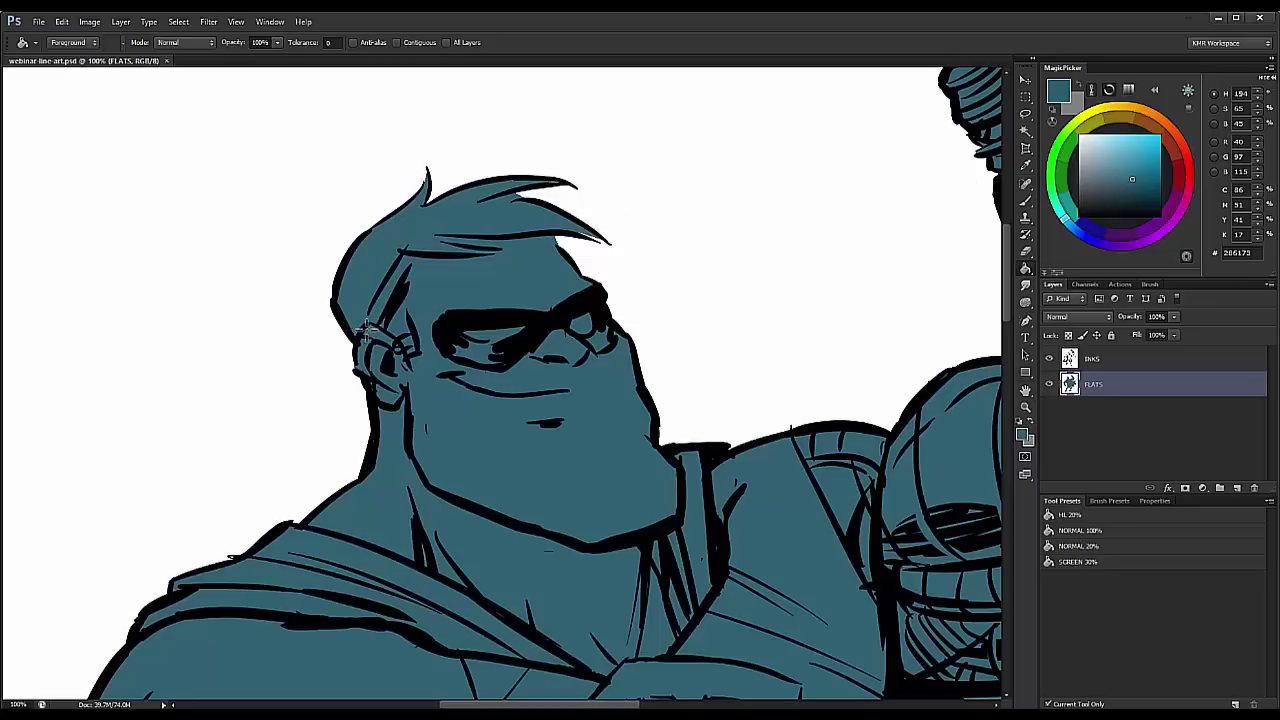
key(l)
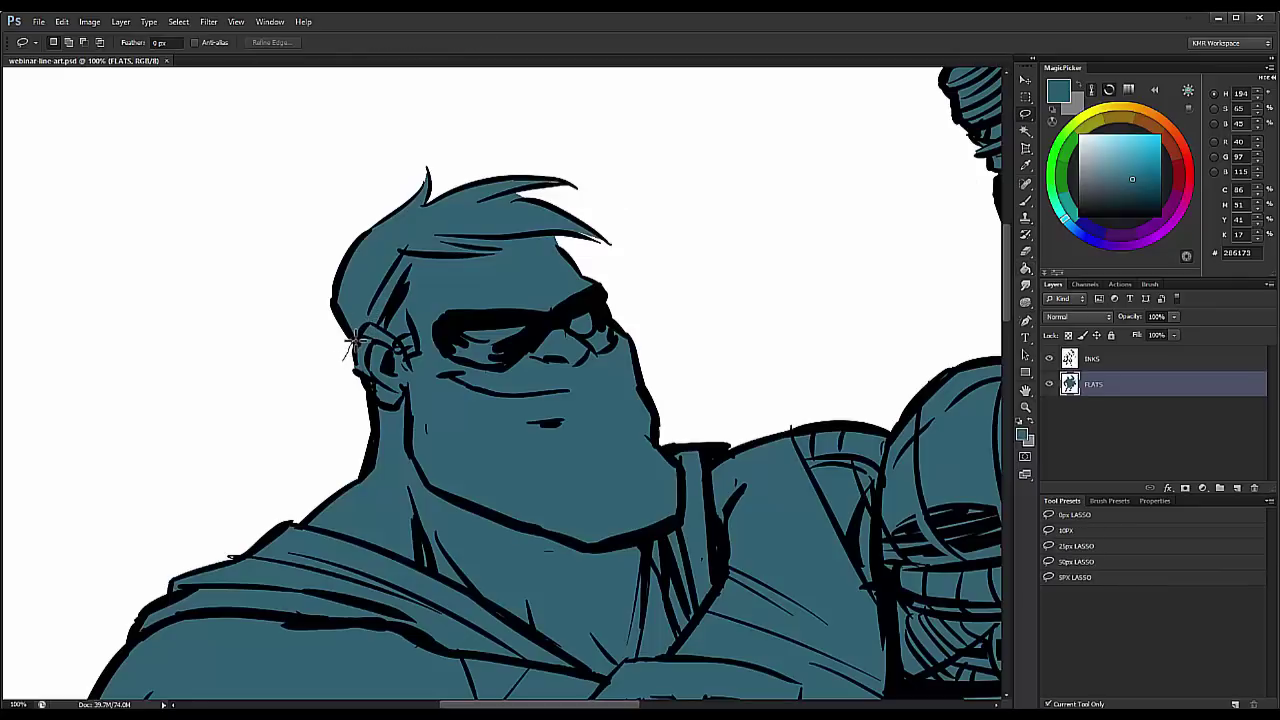
drag(358, 331, 378, 320)
key(ctrl+d)
mouse_move(379, 213)
mouse_down()
mouse_move(342, 248)
mouse_move(331, 289)
mouse_up()
drag(358, 345, 372, 338)
mouse_move(530, 174)
mouse_down()
mouse_move(393, 209)
mouse_move(368, 345)
mouse_up()
key(ctrl+d)
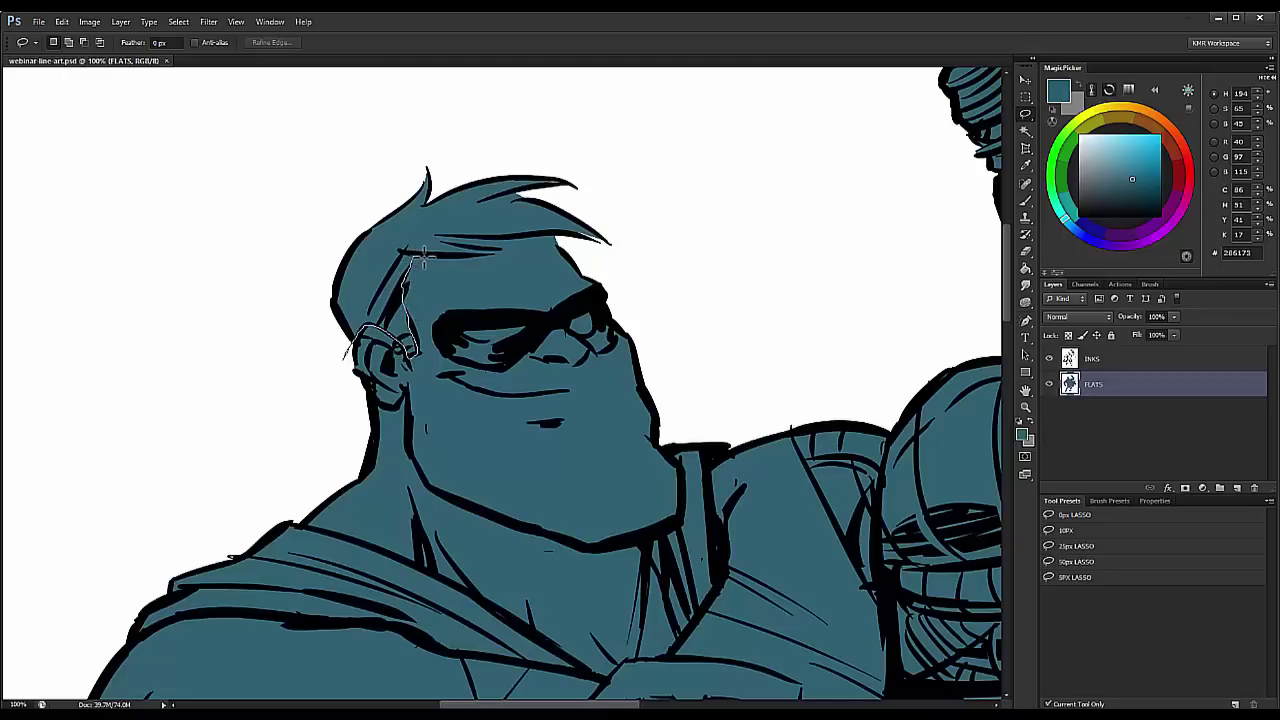
mouse_move(491, 254)
mouse_down()
mouse_move(446, 242)
mouse_move(653, 215)
mouse_move(422, 96)
mouse_move(231, 366)
mouse_move(355, 345)
mouse_up()
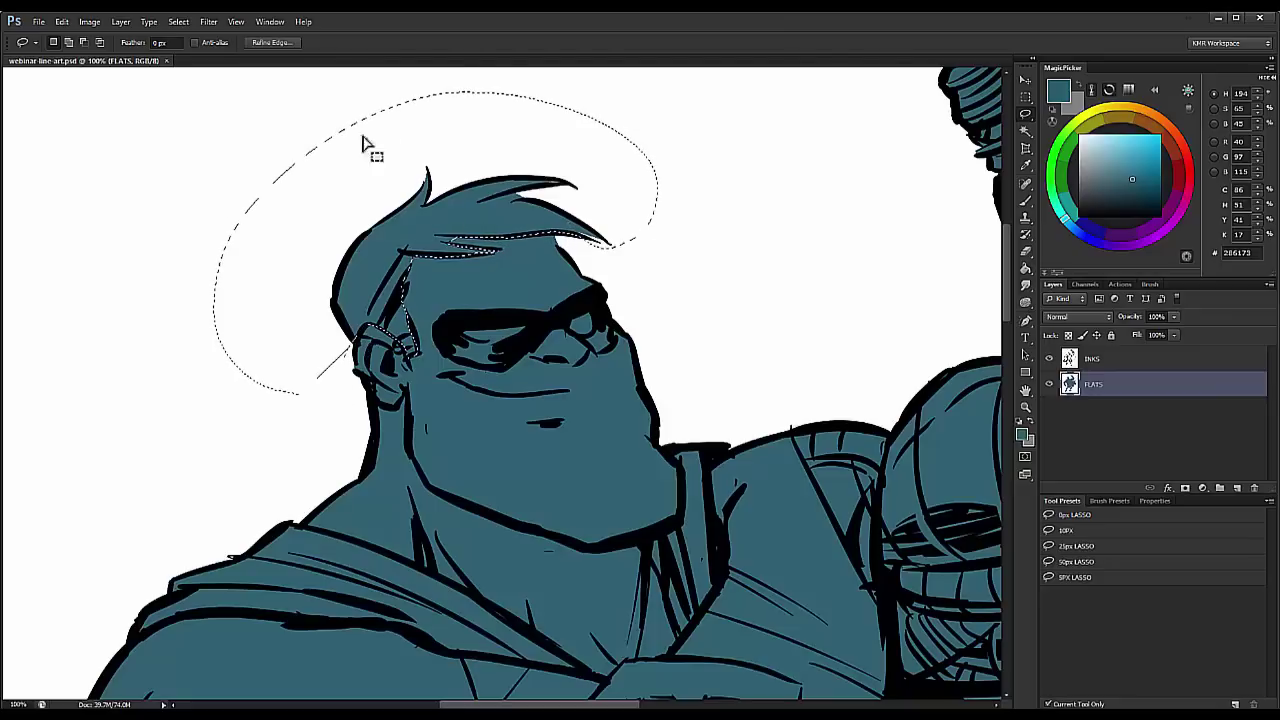
Step: Fill the selected hair with a warm brown, #8C632D, using the Paint Bucket, and clear the selection
click(1130, 107)
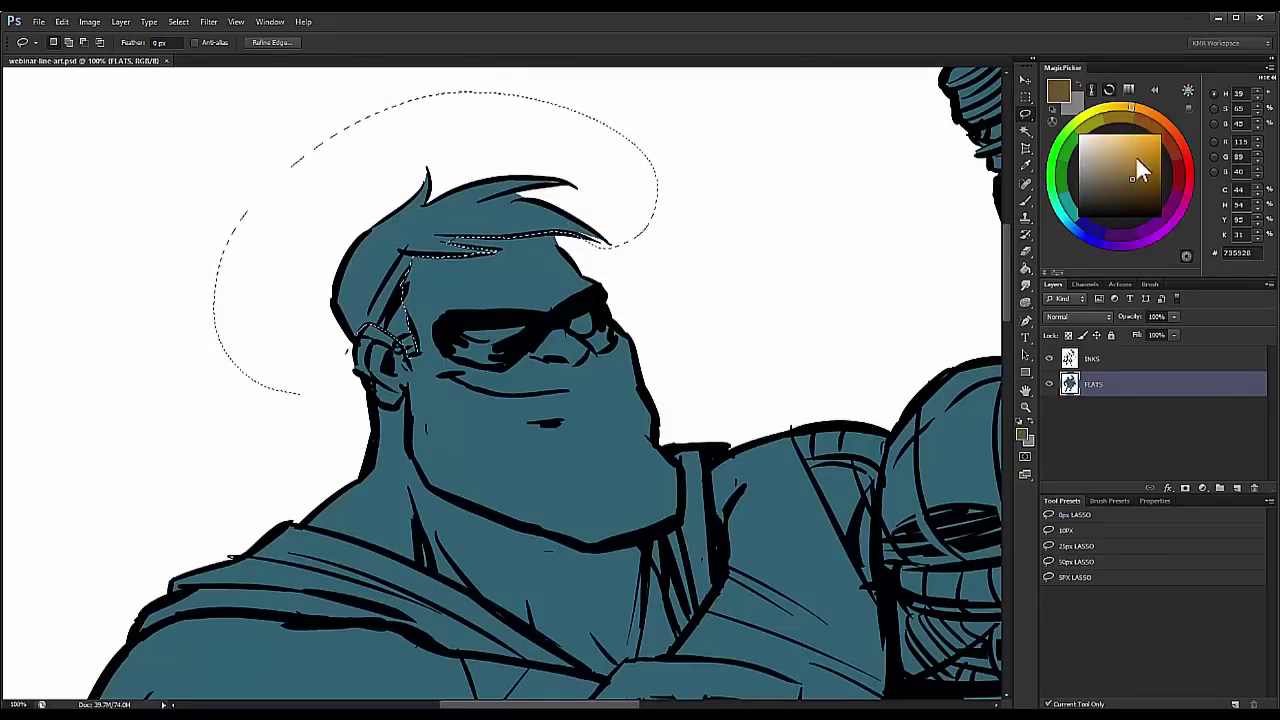
mouse_move(1135, 155)
mouse_down()
mouse_move(1138, 168)
mouse_move(1146, 159)
mouse_move(1135, 170)
mouse_up()
click(1148, 157)
click(1144, 106)
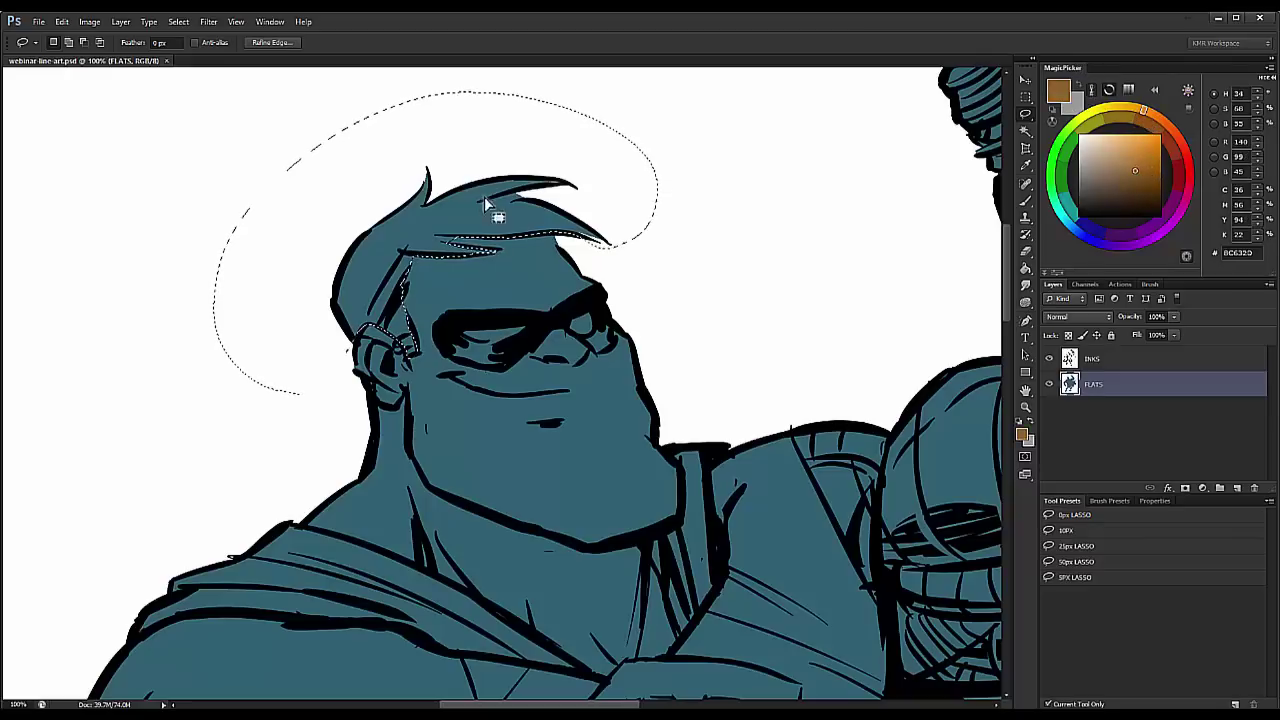
key(g)
click(484, 196)
key(ctrl+d)
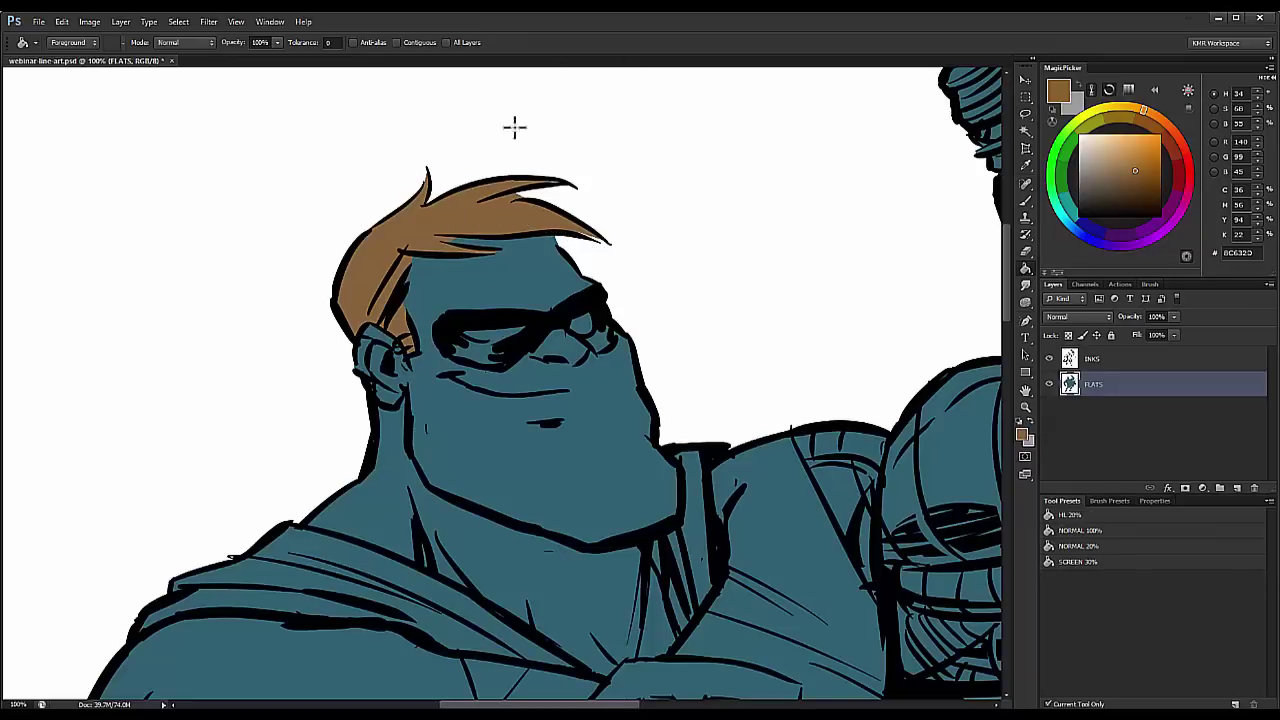
Step: Lasso the face, ear and neck, tracing the cape's neckline, the emblem's upper edge, the collar and jaw, and looping around the head
drag(491, 290, 462, 118)
key(l)
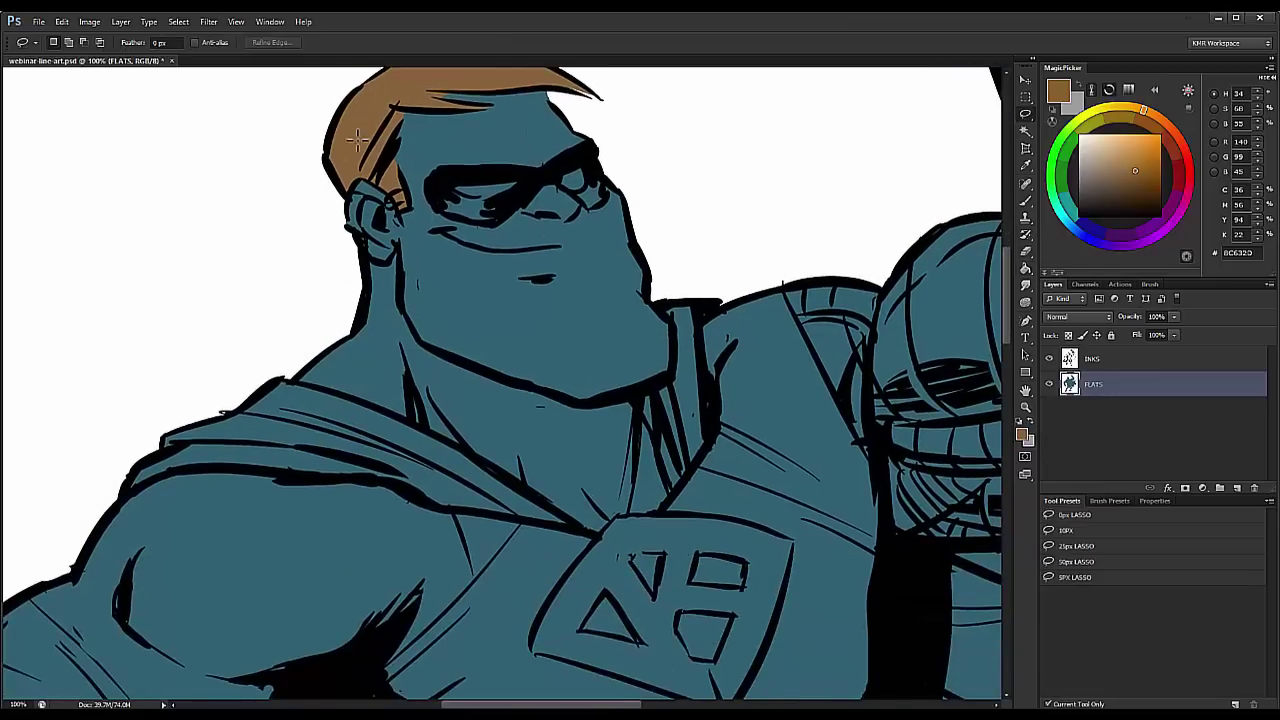
drag(422, 180, 416, 214)
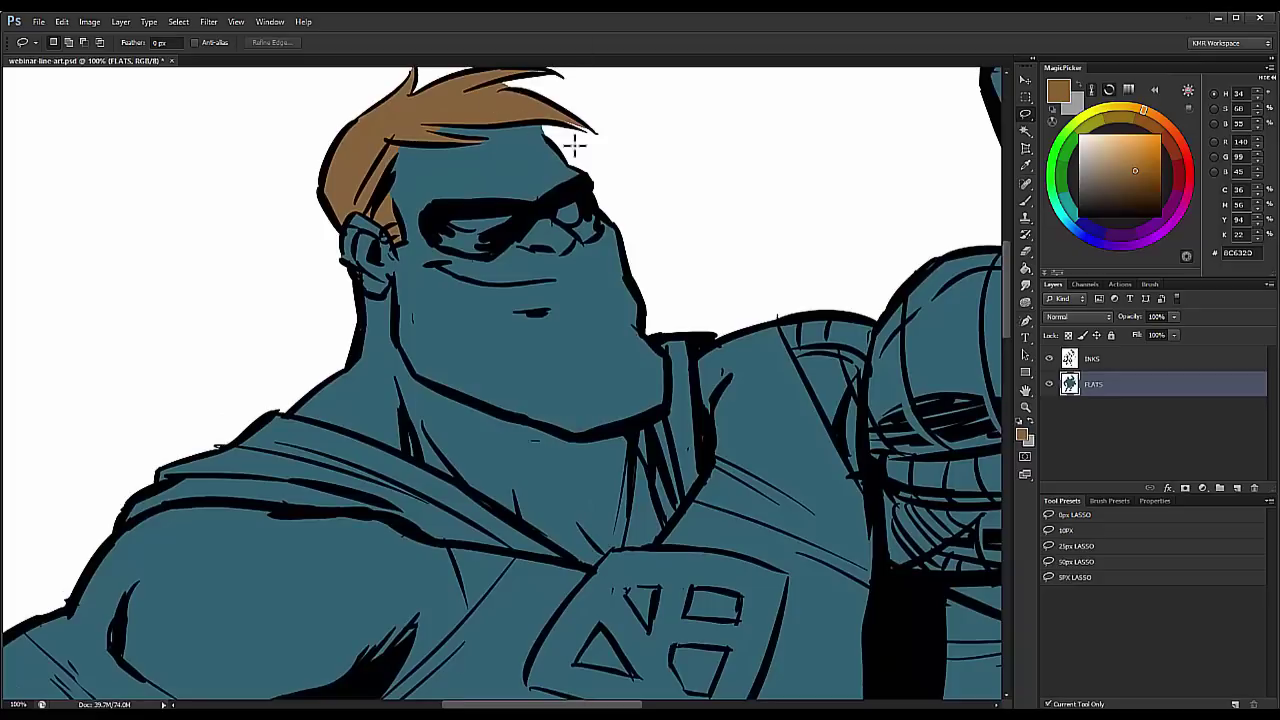
mouse_move(624, 152)
mouse_down()
mouse_move(407, 97)
mouse_move(233, 250)
mouse_move(255, 380)
mouse_move(281, 414)
mouse_move(325, 397)
mouse_move(361, 438)
mouse_move(484, 494)
mouse_move(474, 490)
mouse_move(592, 570)
mouse_move(614, 543)
mouse_move(658, 545)
mouse_move(685, 499)
mouse_move(662, 528)
mouse_move(665, 400)
mouse_up()
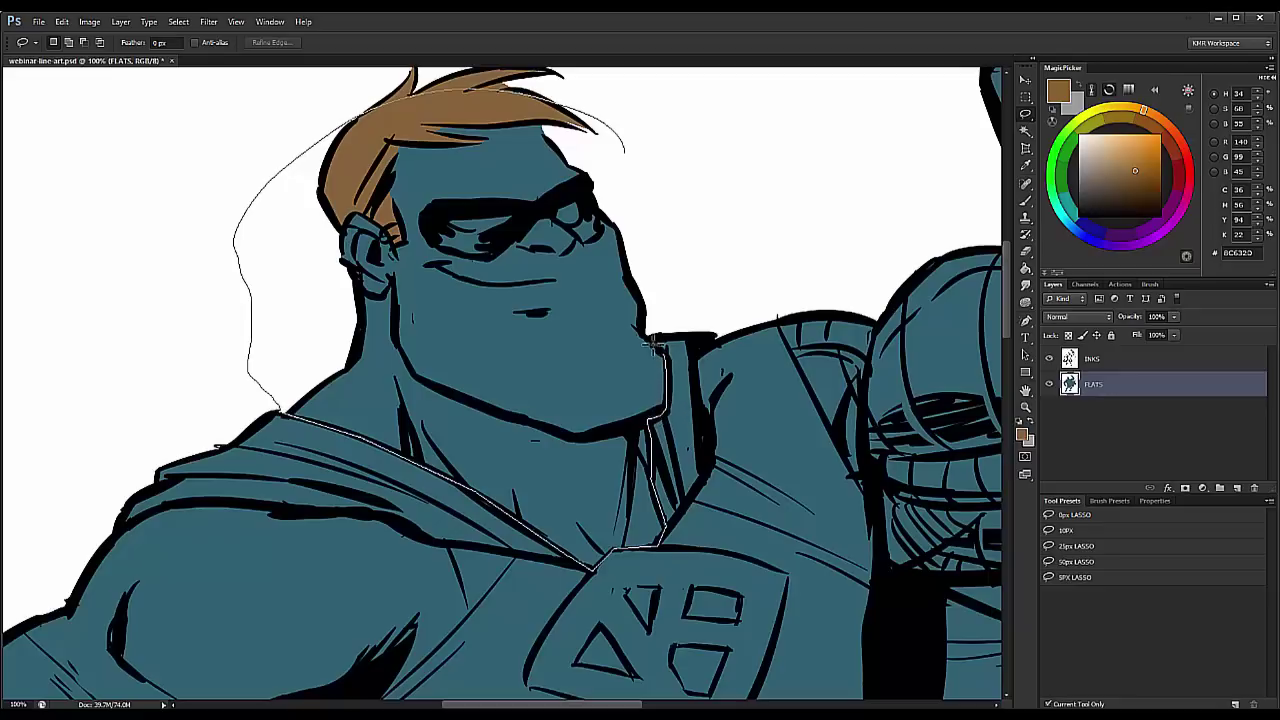
mouse_move(653, 345)
mouse_down()
mouse_move(682, 217)
mouse_move(578, 95)
mouse_up()
Step: Fill the selected face, ear and neck with a tan skin colour, #BA8F52, using the Paint Bucket, and clear the selection
click(1122, 157)
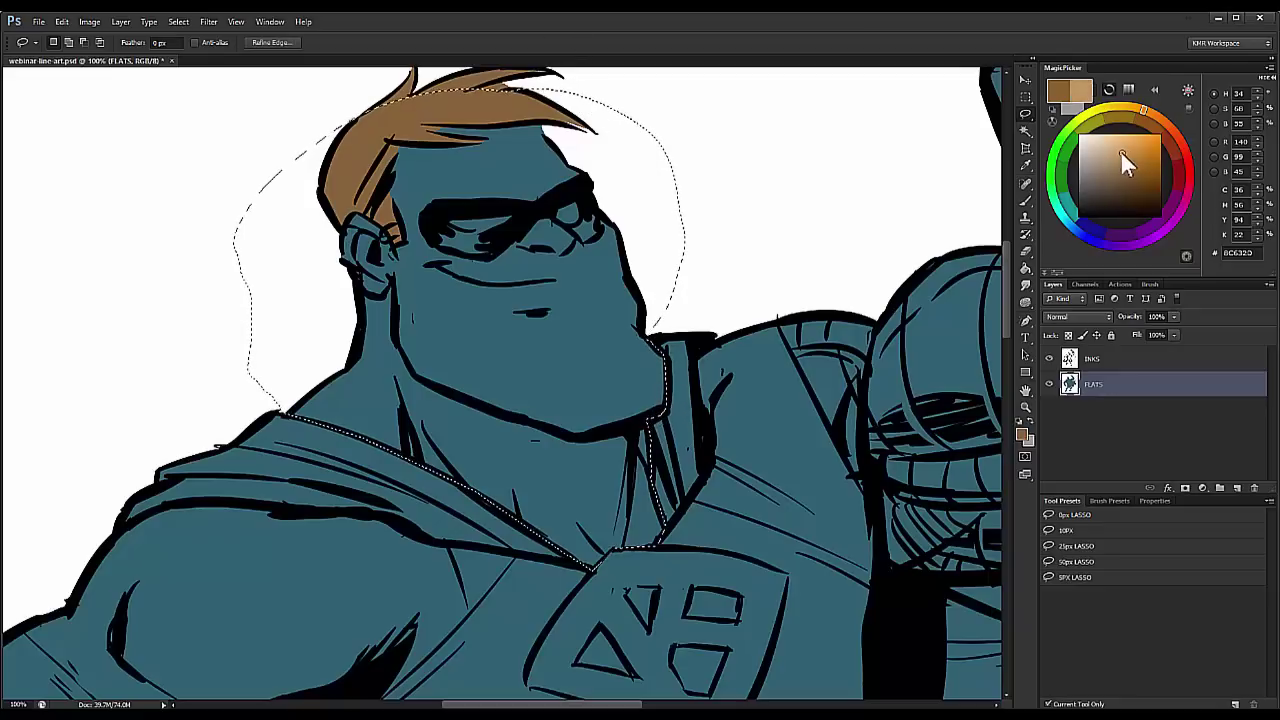
click(1138, 108)
click(1126, 148)
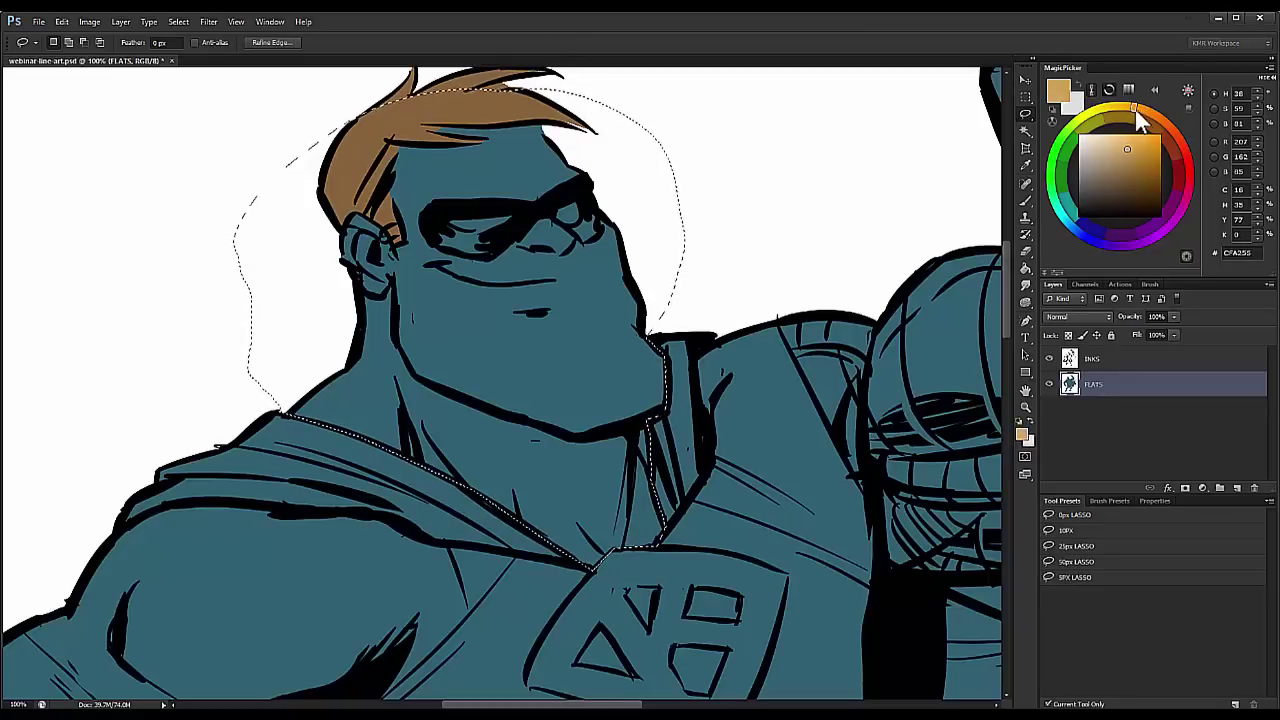
click(1138, 107)
click(1125, 156)
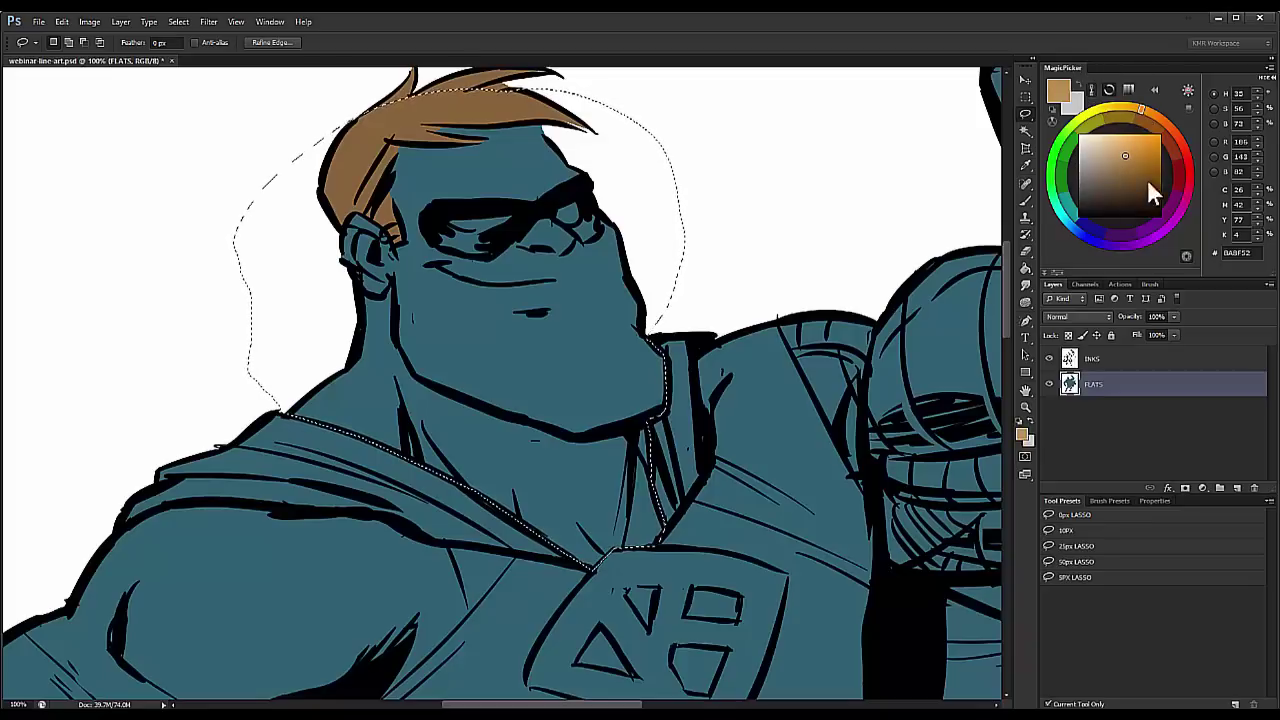
key(g)
click(527, 176)
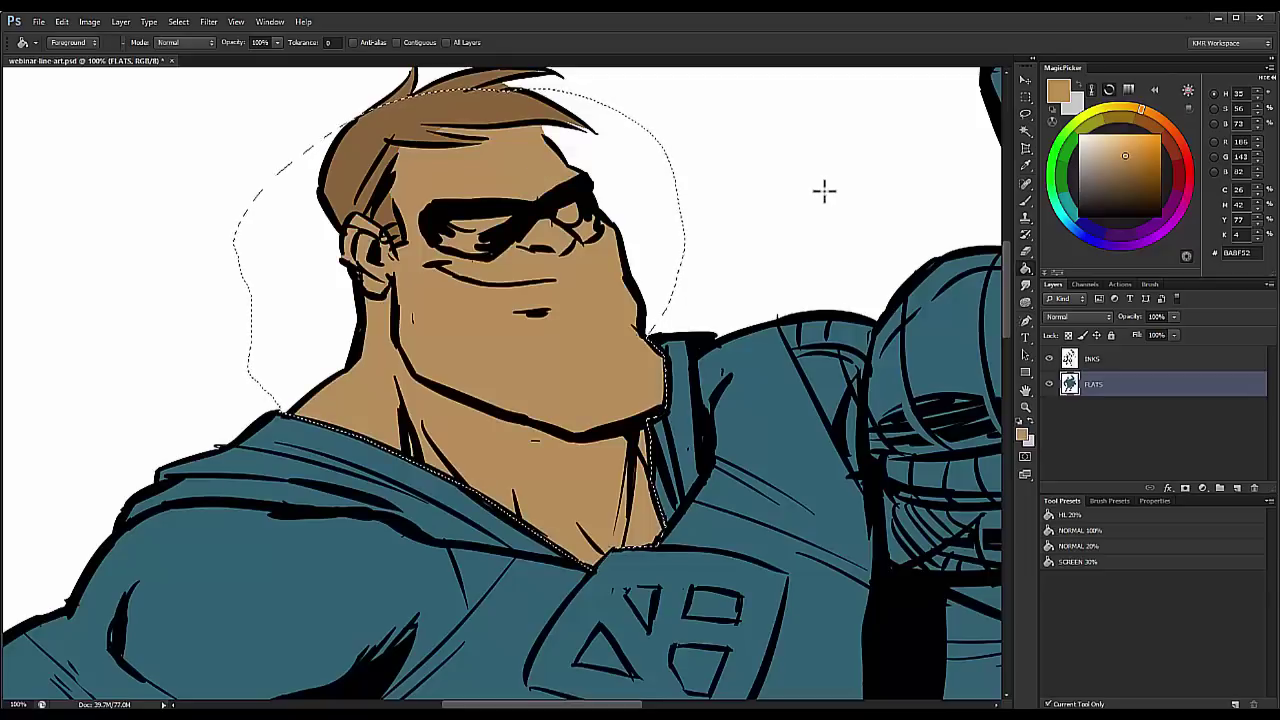
key(ctrl+d)
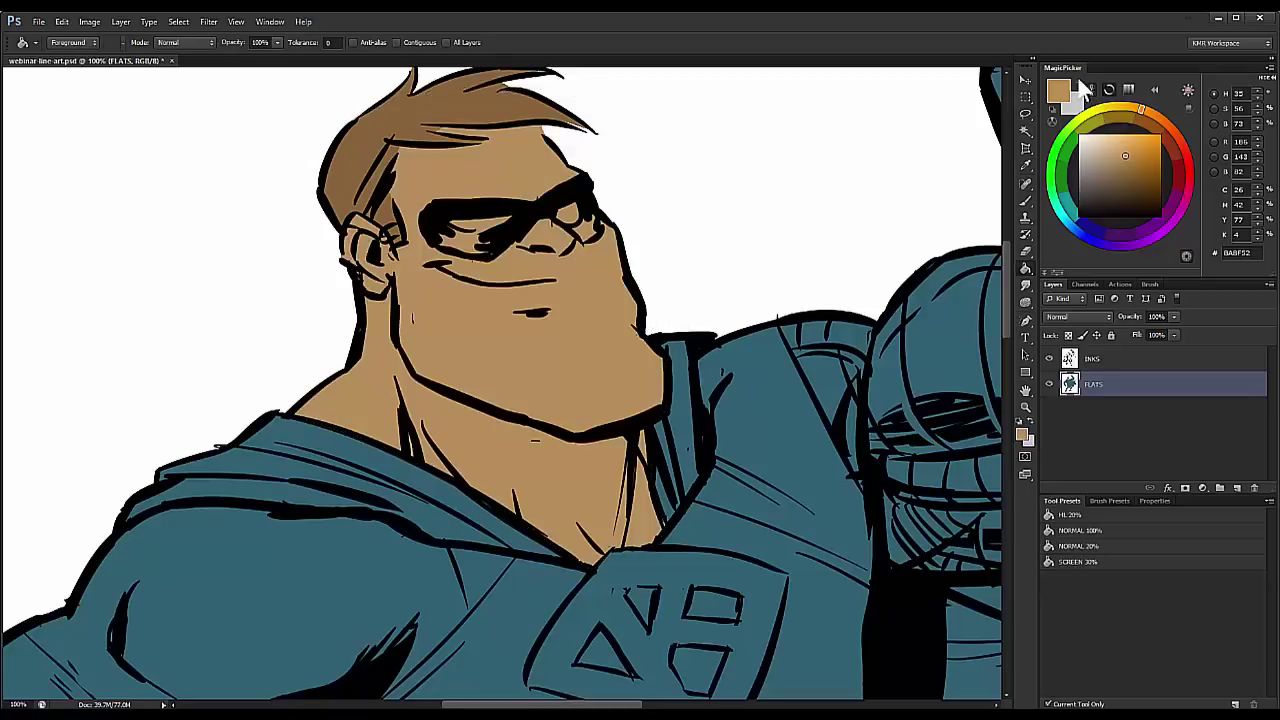
Step: Adjust the foreground colour to a redder skin tone, #B18051, and refill the hero's skin with it
click(1024, 437)
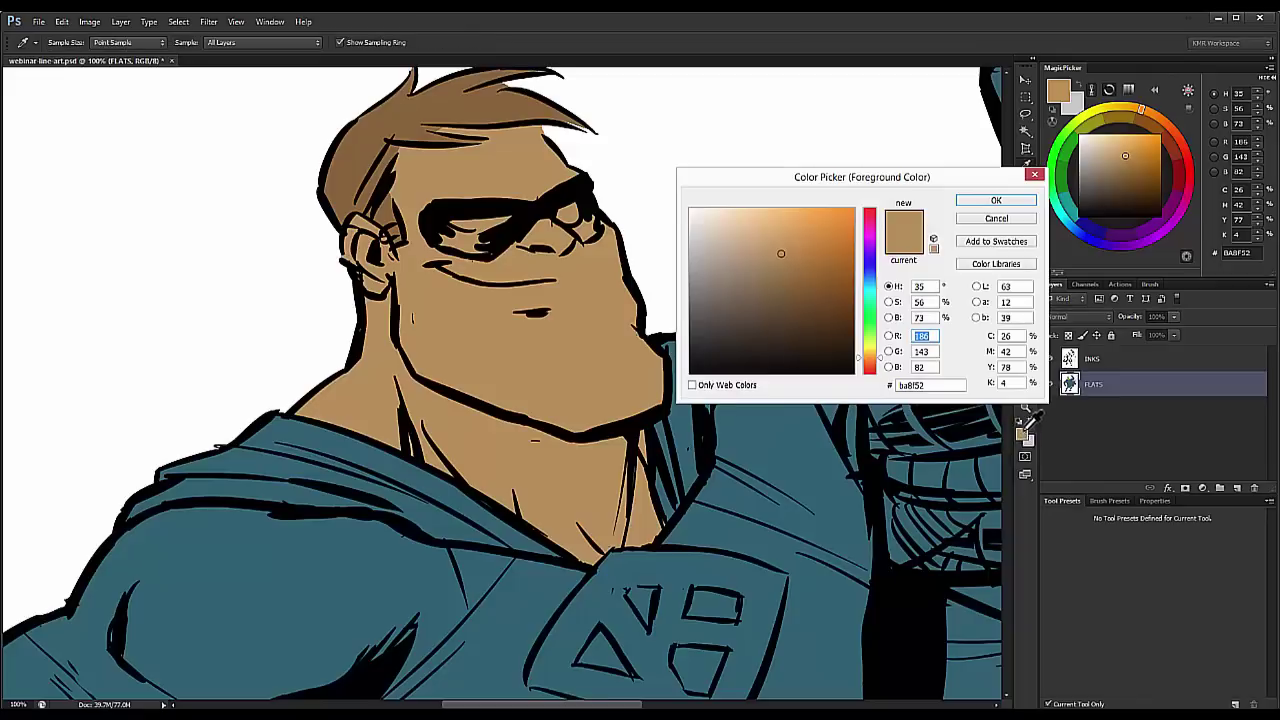
drag(851, 177, 837, 159)
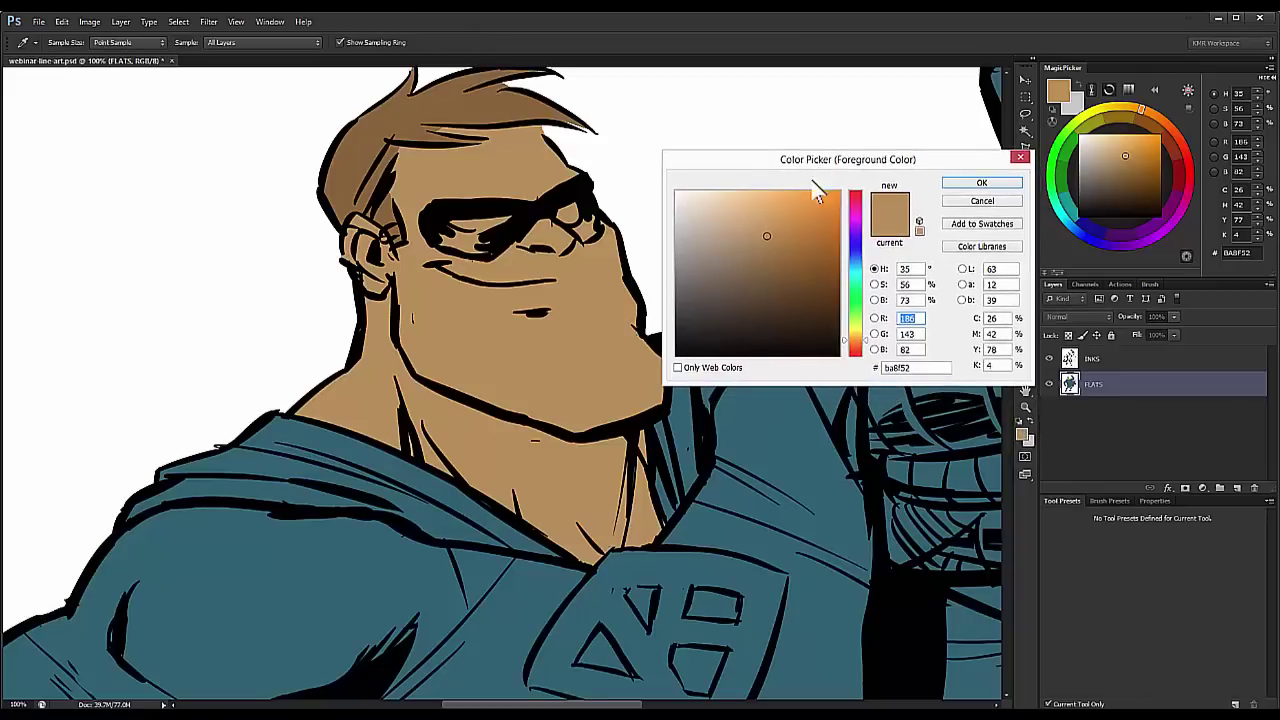
click(764, 241)
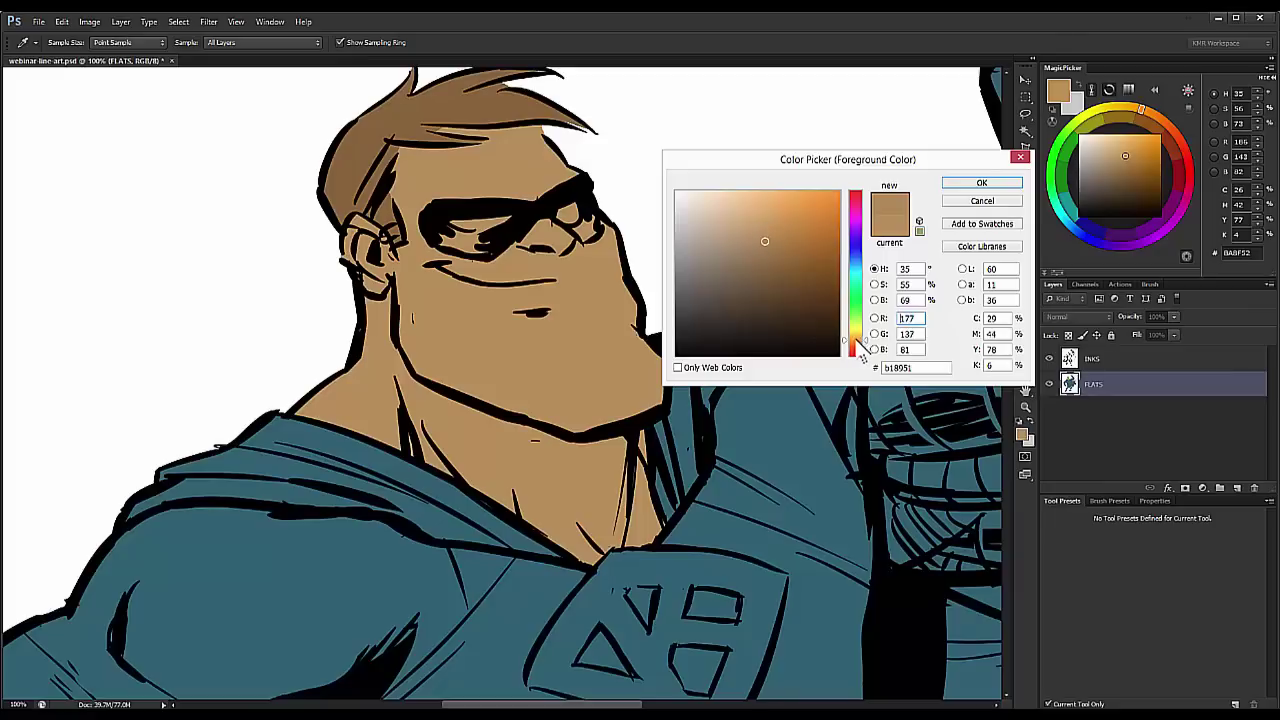
click(981, 183)
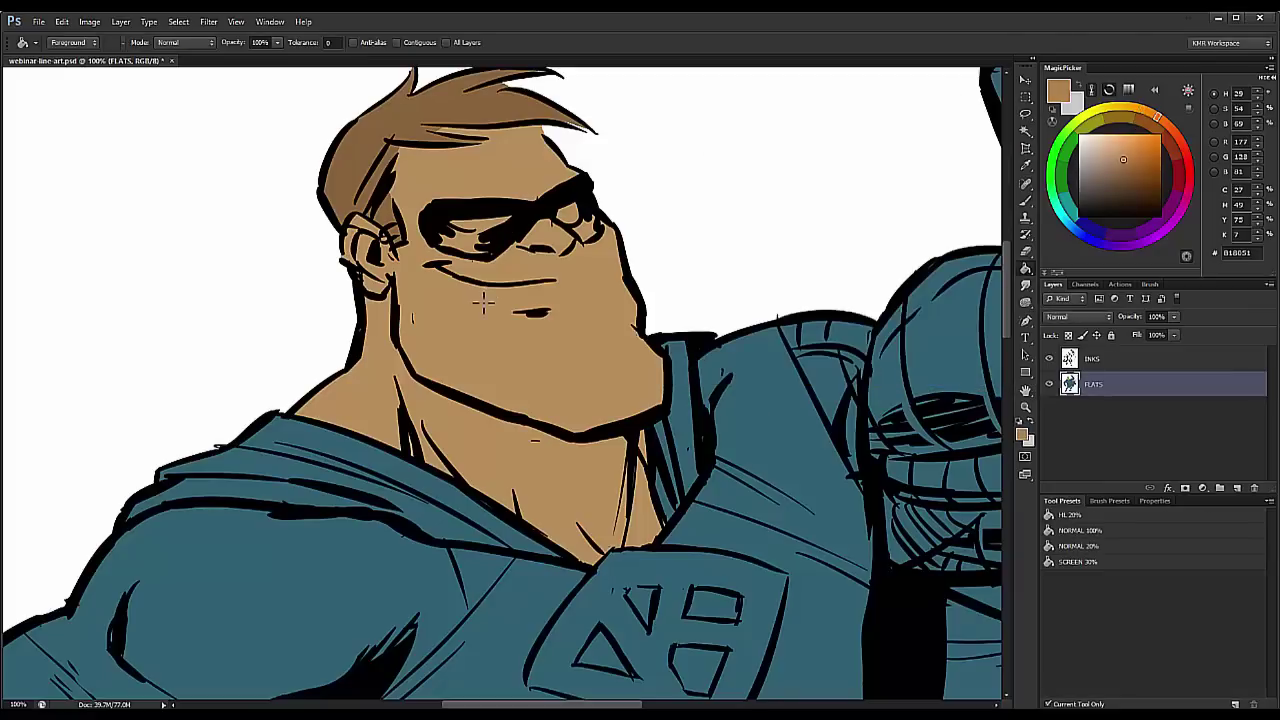
click(467, 373)
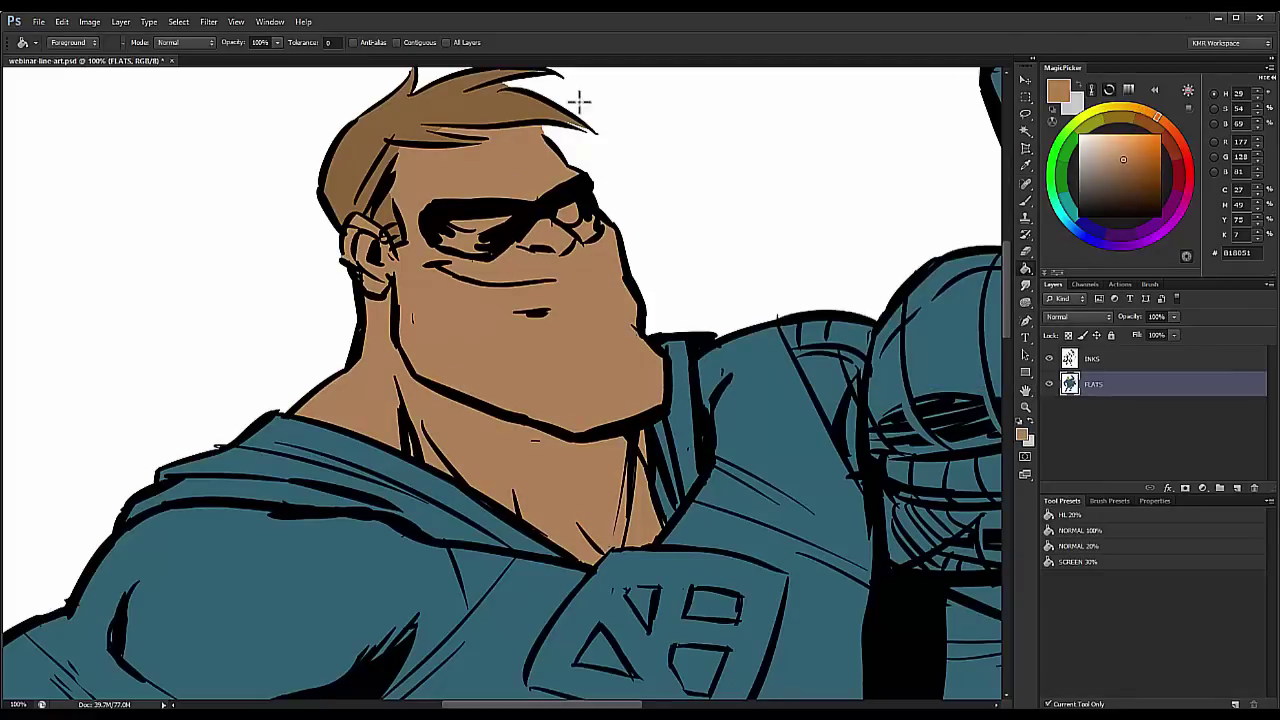
Step: Lasso the hero's mask within its black outline, fill it with the costume's sampled teal, #296274, and clear the selection
key(l)
ctrl+click(520, 228)
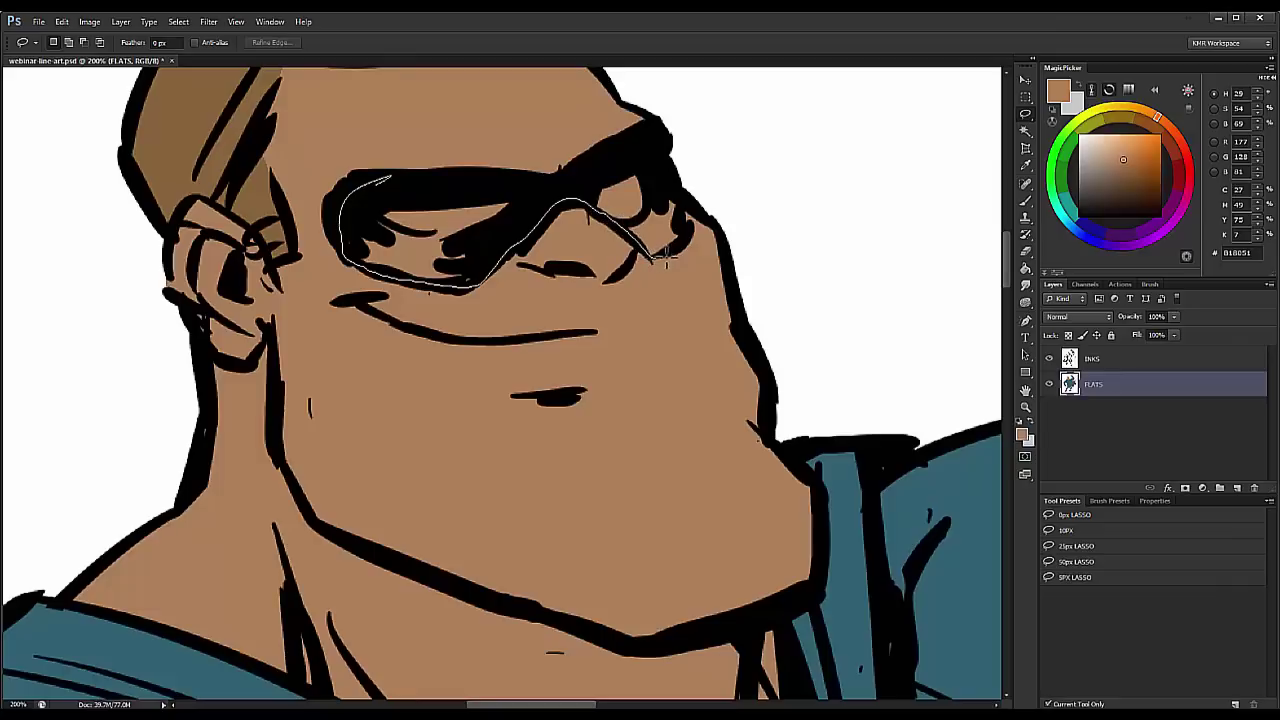
drag(390, 195, 386, 188)
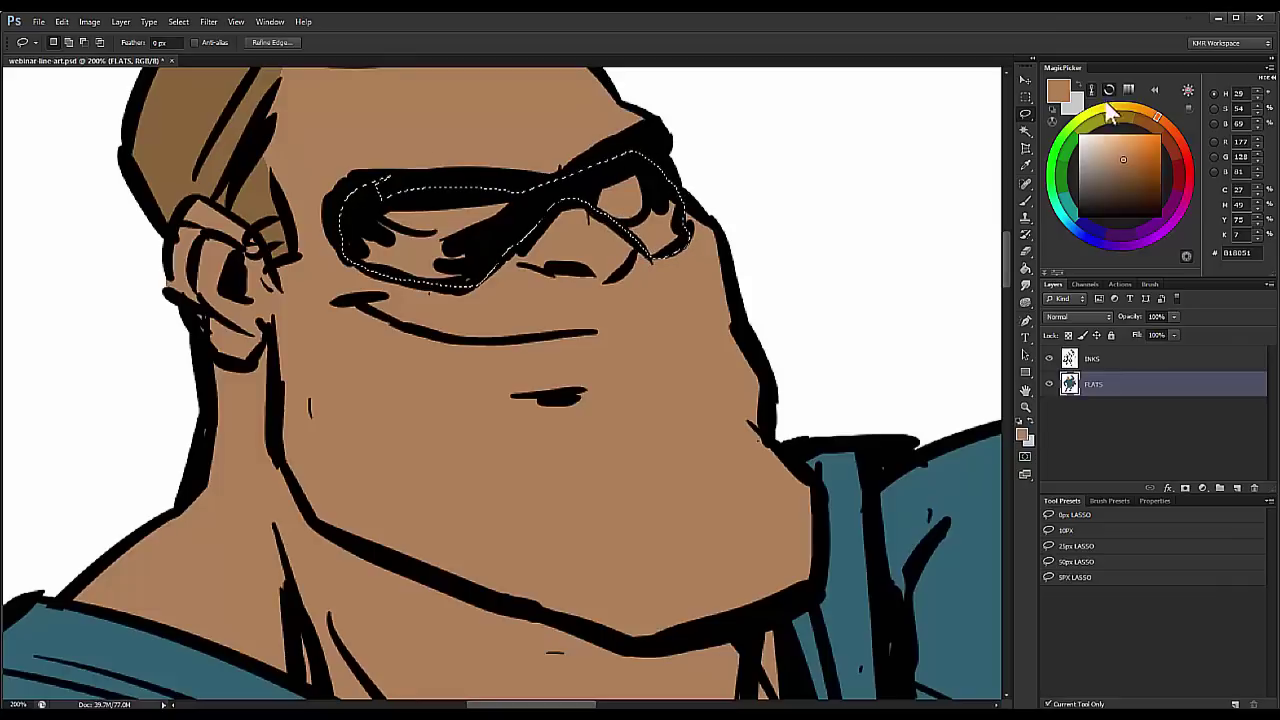
key(b)
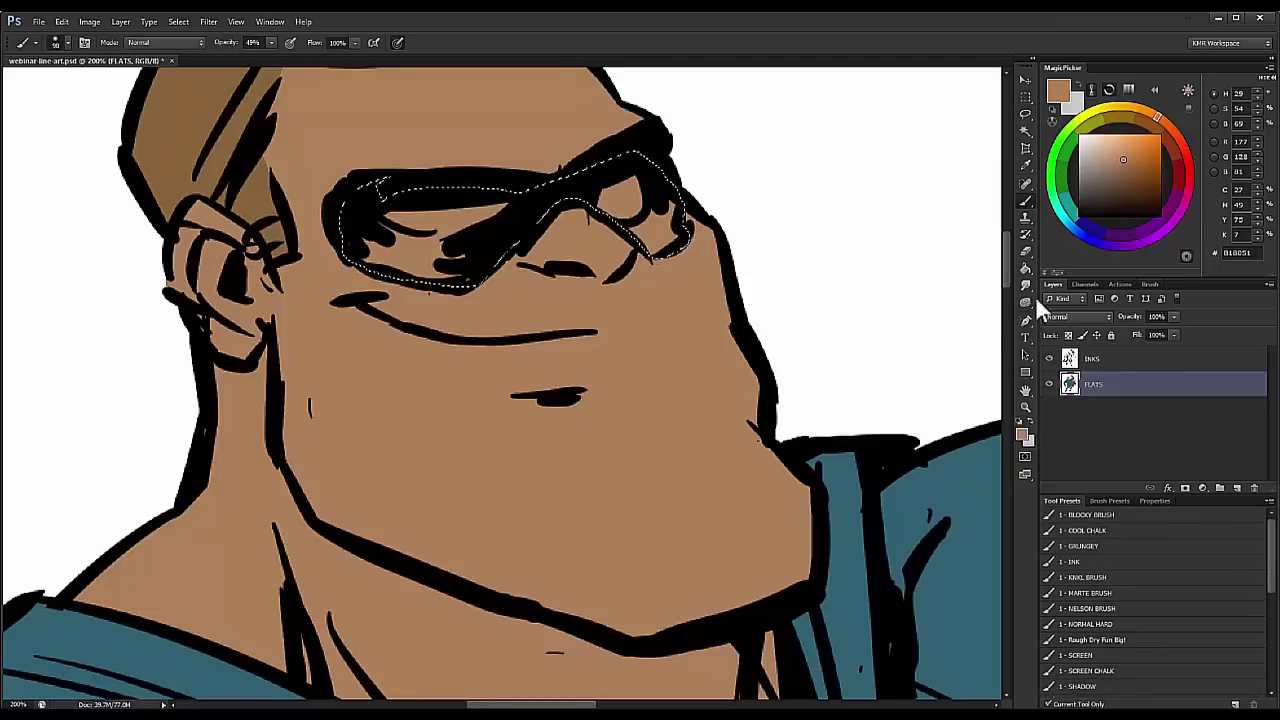
alt+click(940, 499)
key(g)
click(450, 262)
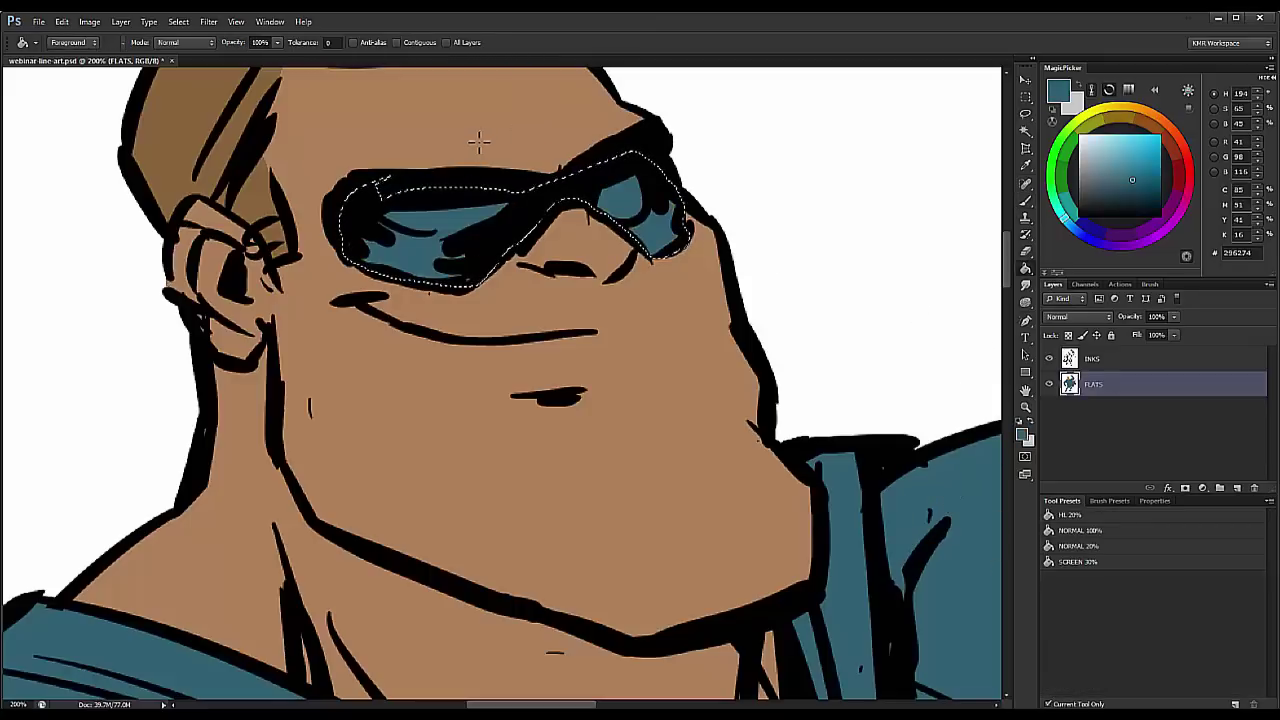
key(ctrl+d)
Step: Lasso both eye openings in the mask, fill them with a pale blue-grey, #BEC9CC, and clear the selection
key(l)
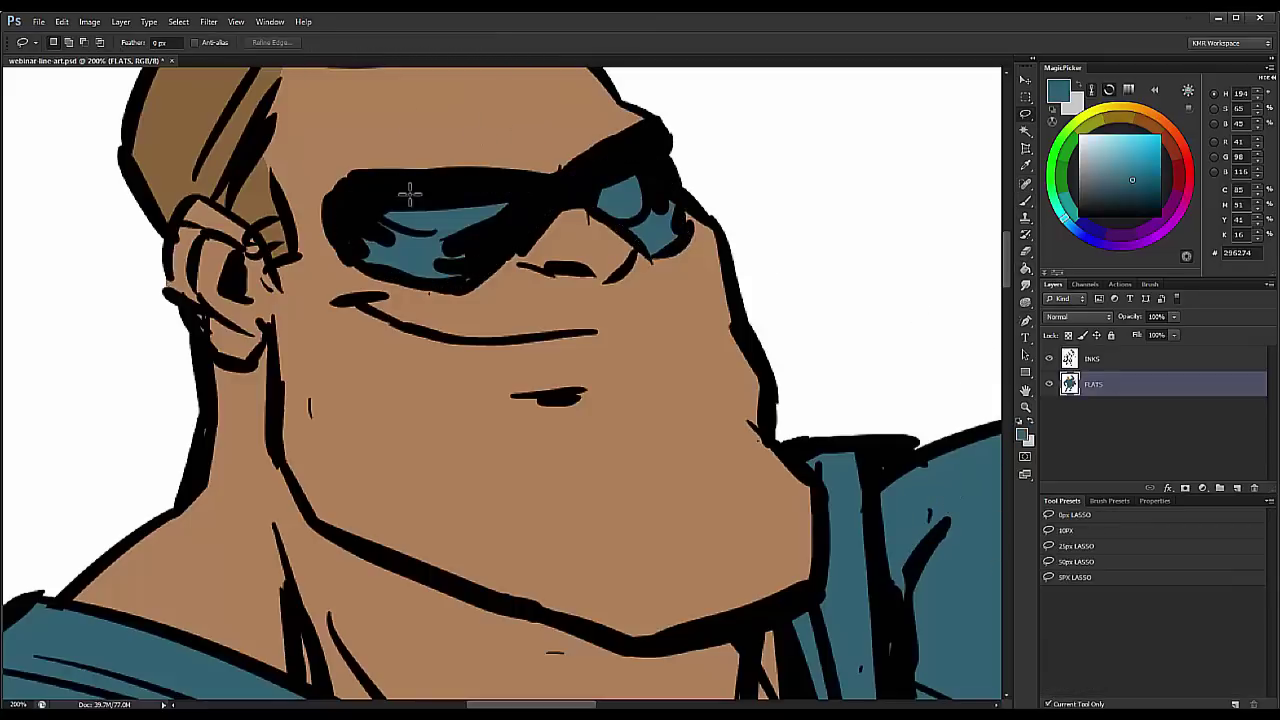
mouse_move(445, 233)
mouse_down()
mouse_move(420, 182)
mouse_move(378, 198)
mouse_up()
mouse_move(622, 222)
mouse_down()
mouse_move(645, 162)
mouse_move(592, 205)
mouse_up()
click(1087, 150)
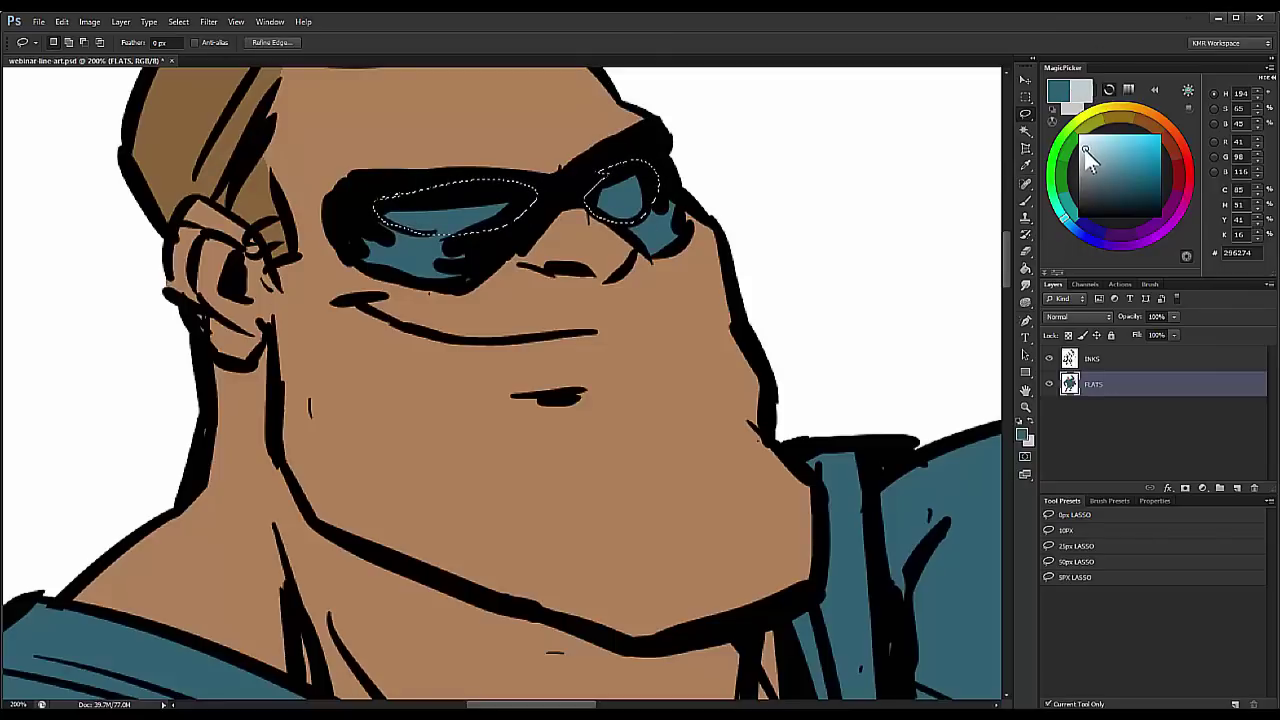
key(g)
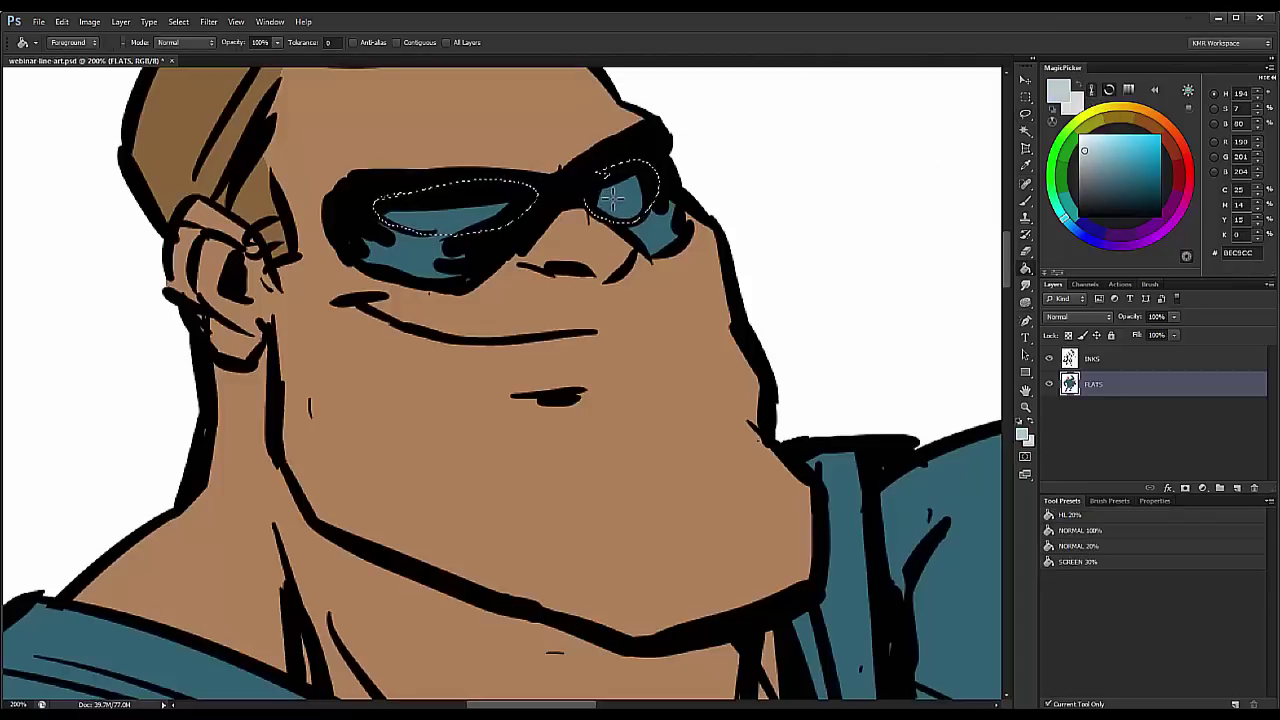
click(614, 198)
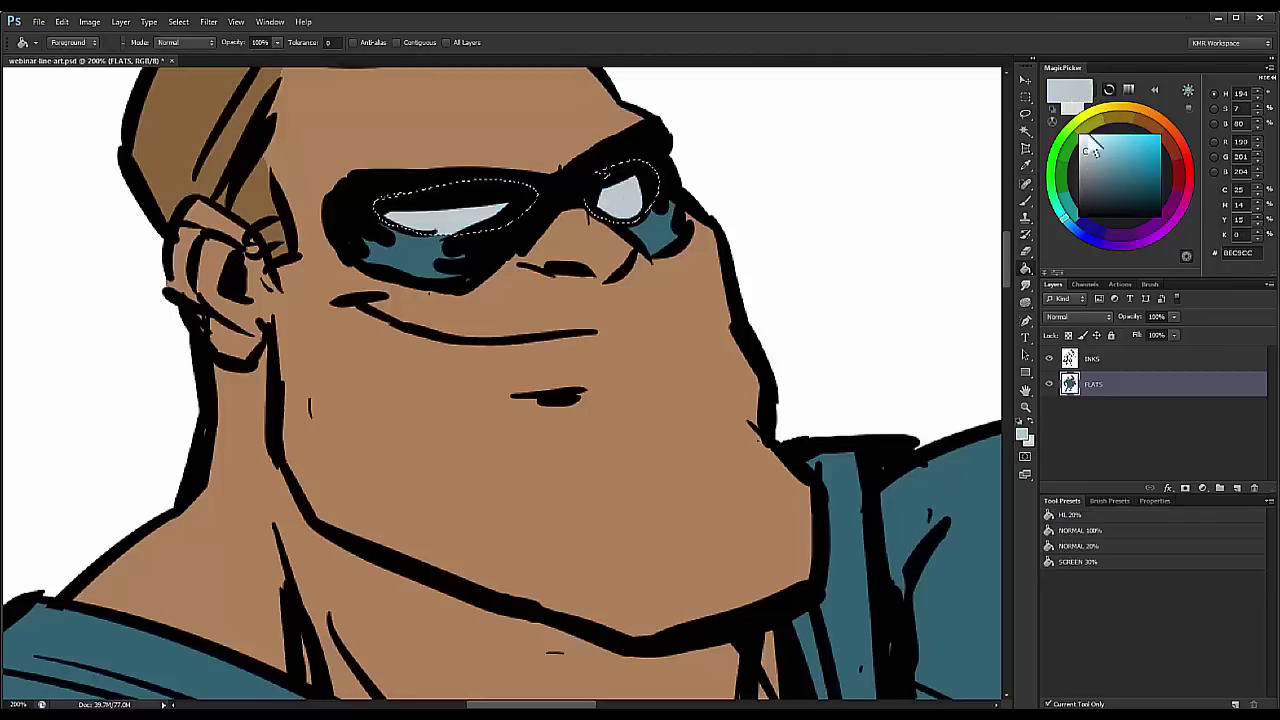
click(1086, 151)
key(l)
click(806, 186)
key(g)
Step: Lasso the cape folds over the hero's shoulder, following their lower edge to the emblem and looping back through the neck
click(1025, 406)
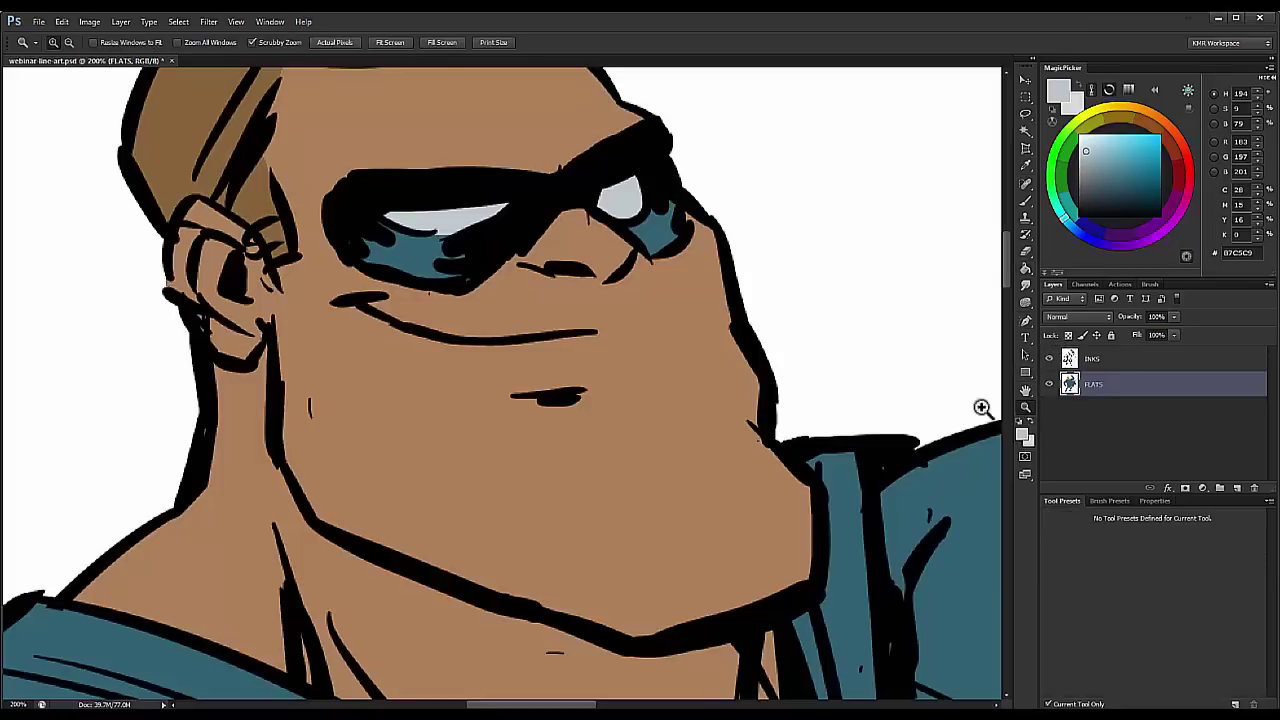
drag(983, 408, 663, 190)
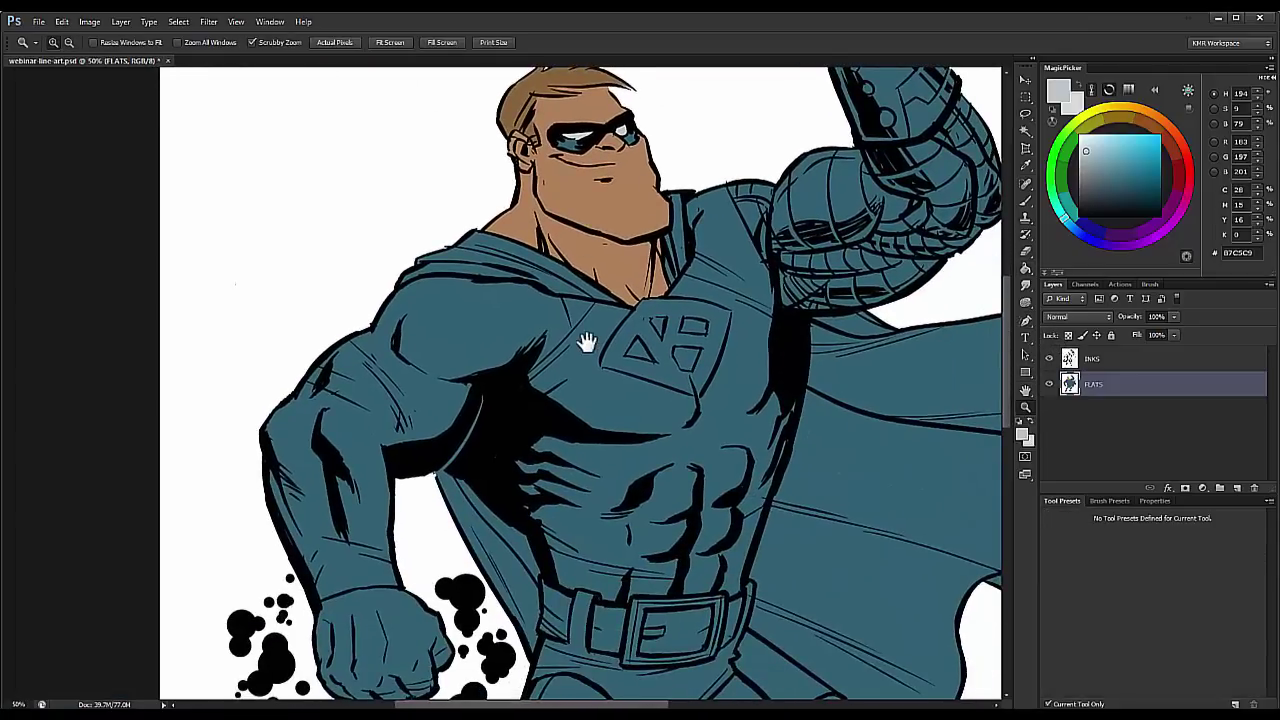
drag(588, 343, 554, 303)
click(493, 234)
click(493, 234)
drag(520, 220, 510, 361)
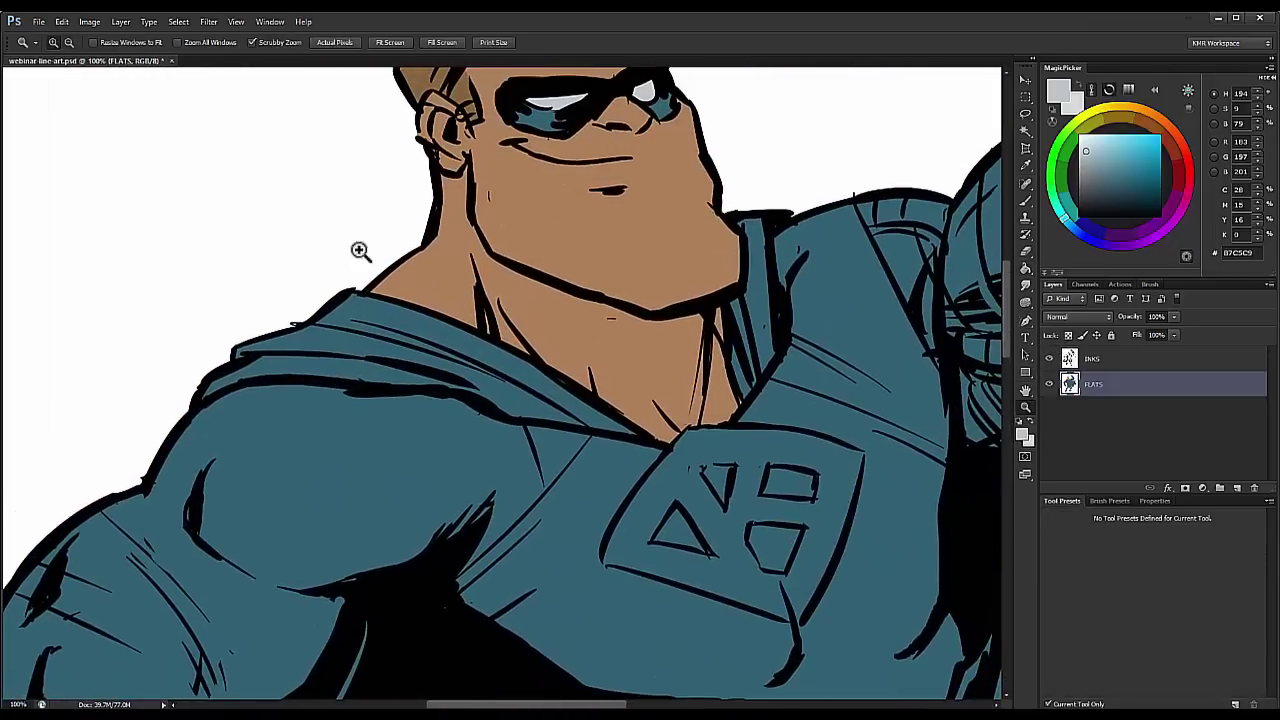
click(189, 412)
key(l)
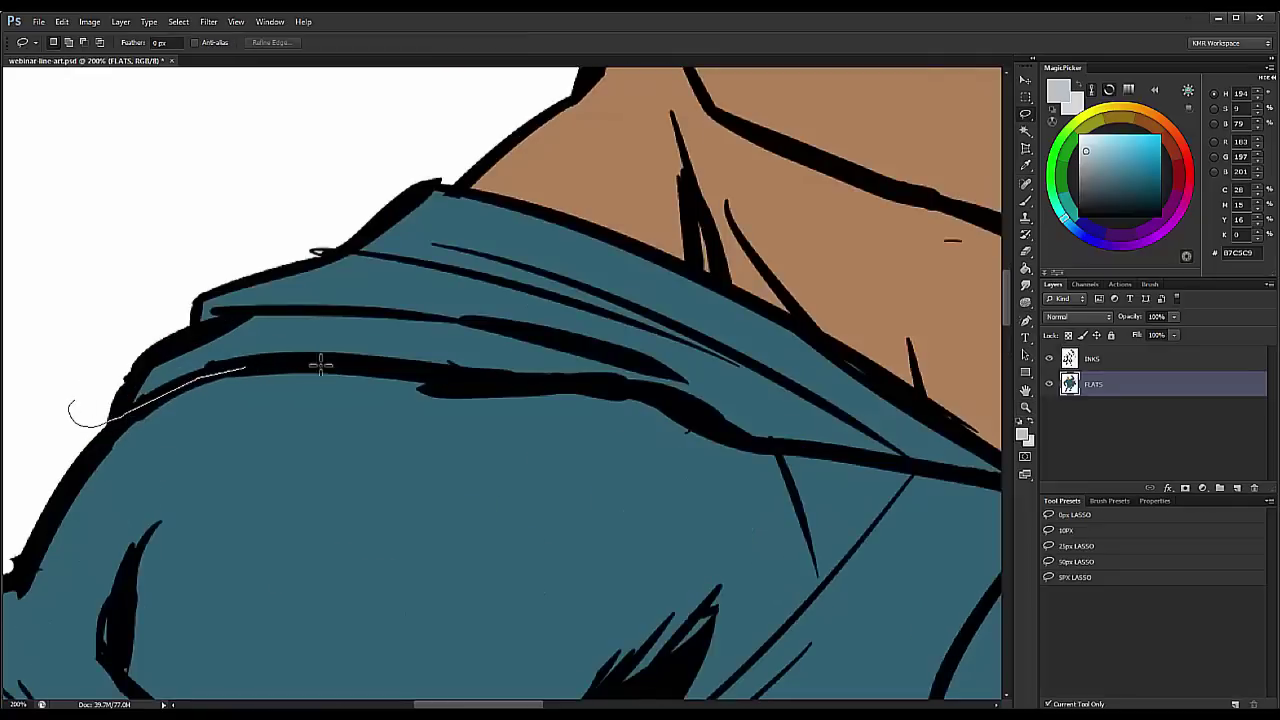
mouse_move(321, 366)
mouse_down()
mouse_move(532, 374)
mouse_move(504, 382)
mouse_move(653, 397)
mouse_move(718, 432)
mouse_up()
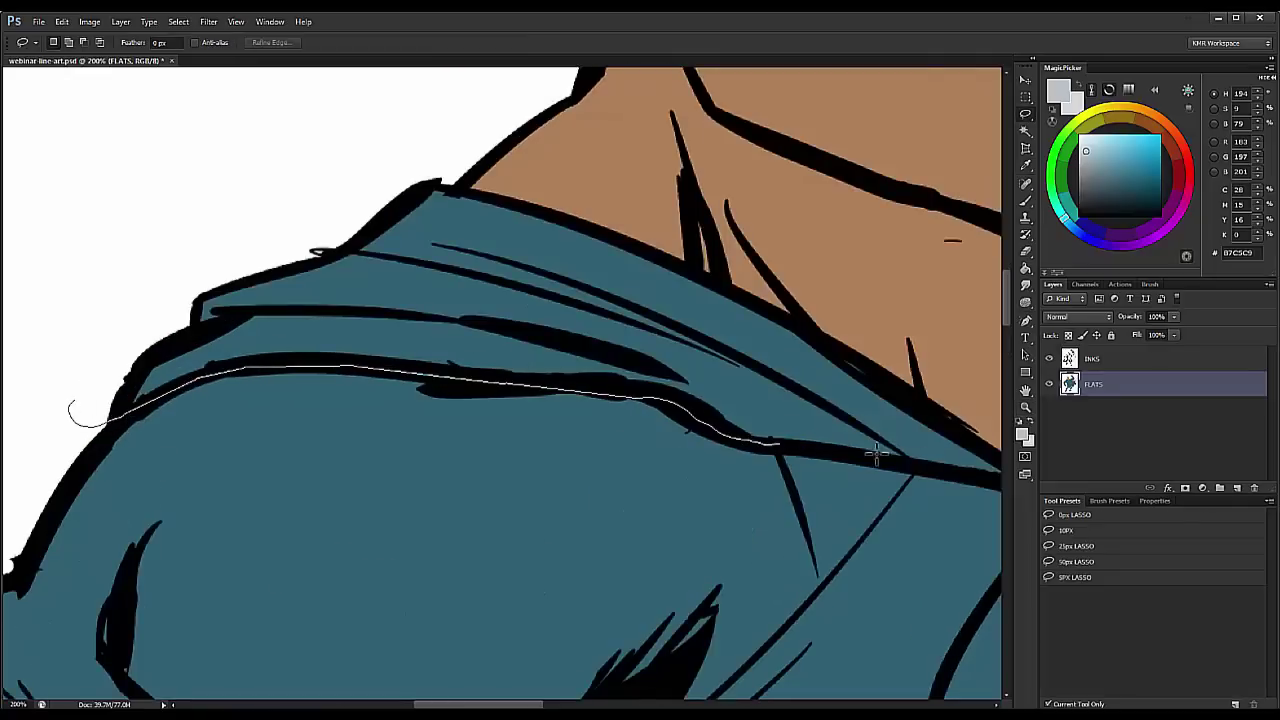
mouse_move(875, 453)
mouse_down()
mouse_move(998, 482)
mouse_move(880, 440)
mouse_move(464, 113)
mouse_move(177, 331)
mouse_move(177, 400)
mouse_up()
Step: Add the cape's collar on the other side of the neck to the selection, tracing its outer edge and looping through the jaw
click(1025, 406)
alt+click(932, 394)
alt+click(932, 394)
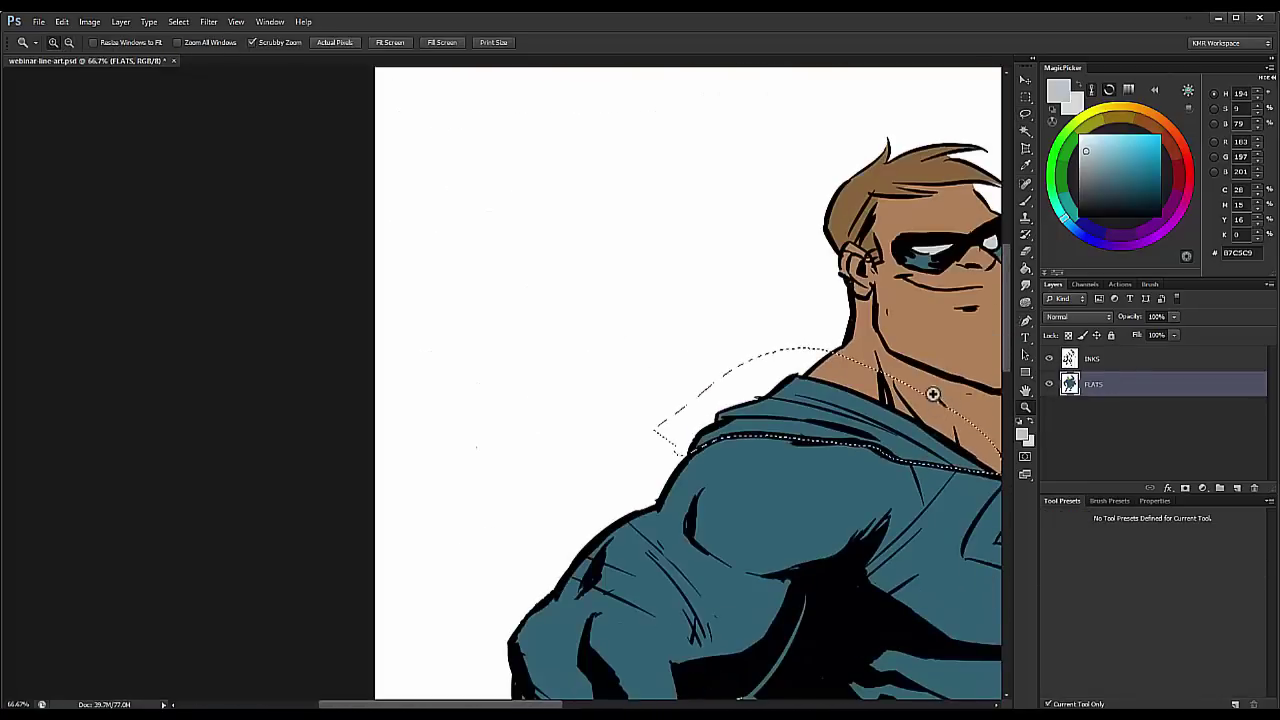
drag(932, 394, 343, 357)
click(477, 203)
key(l)
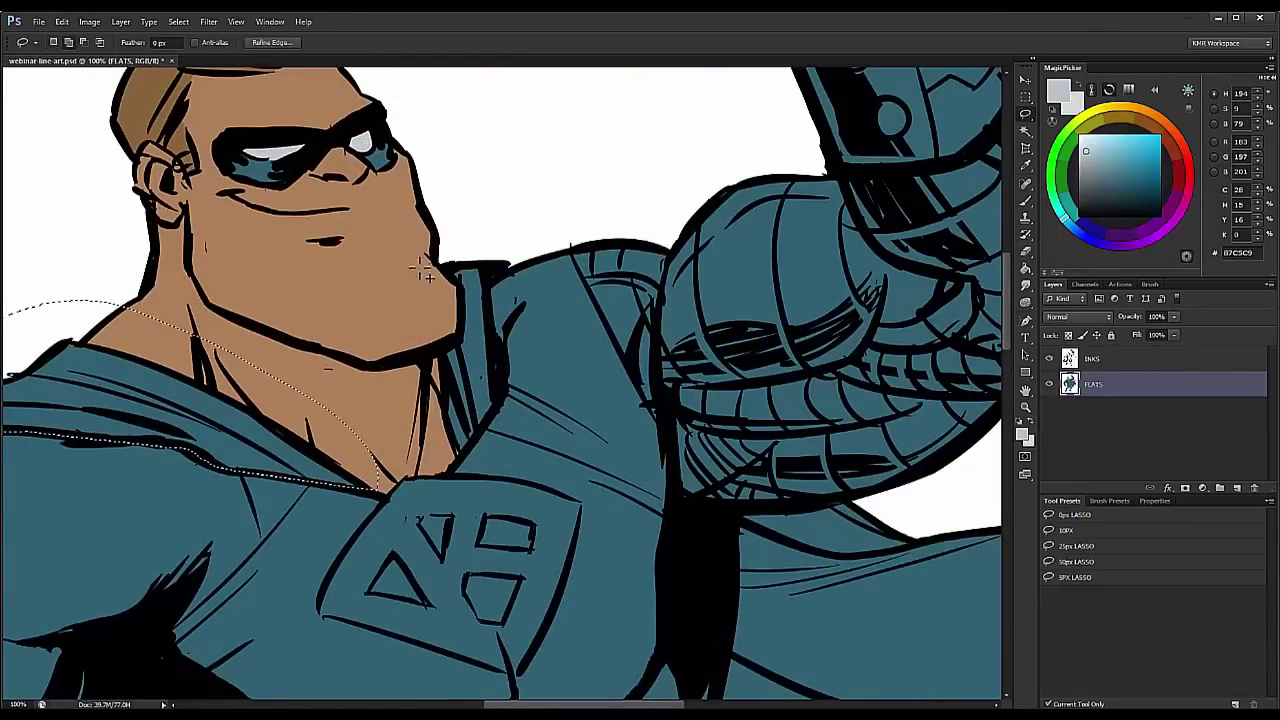
mouse_move(425, 270)
mouse_down()
mouse_move(493, 263)
mouse_move(497, 393)
mouse_up()
drag(465, 454, 436, 270)
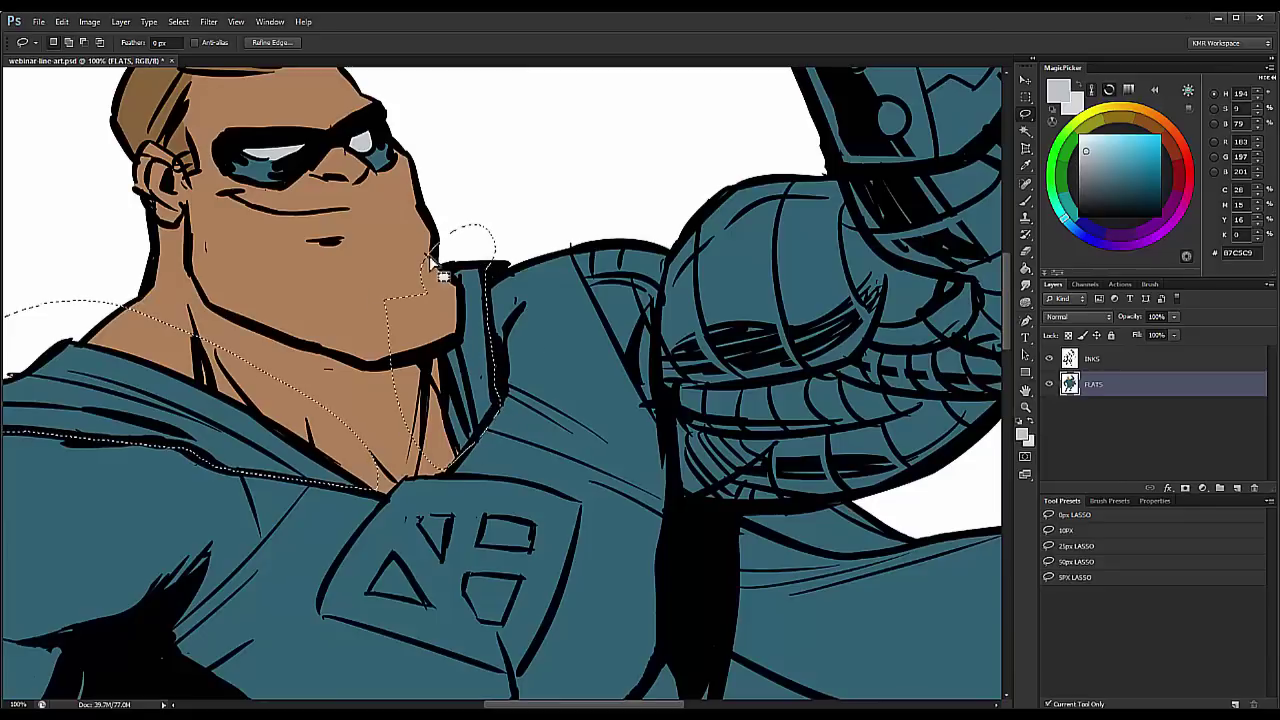
Step: Add the billowing cape to the selection, tracing under the raised arm, down the torso, belt and thigh, and looping outside the cape
drag(732, 448, 487, 106)
mouse_move(655, 157)
mouse_down()
mouse_move(504, 172)
mouse_move(469, 217)
mouse_move(468, 352)
mouse_move(410, 574)
mouse_up()
key(alt+BackSpace)
key(ctrl+d)
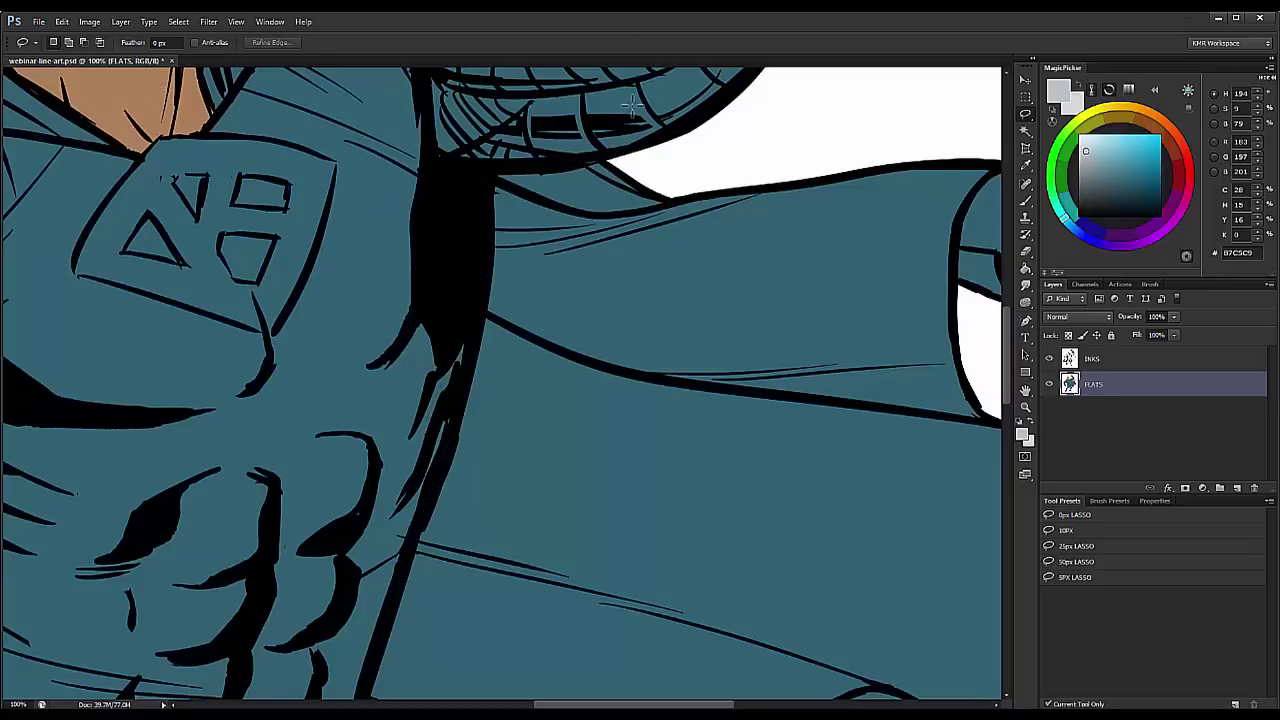
key(ctrl+shift+d)
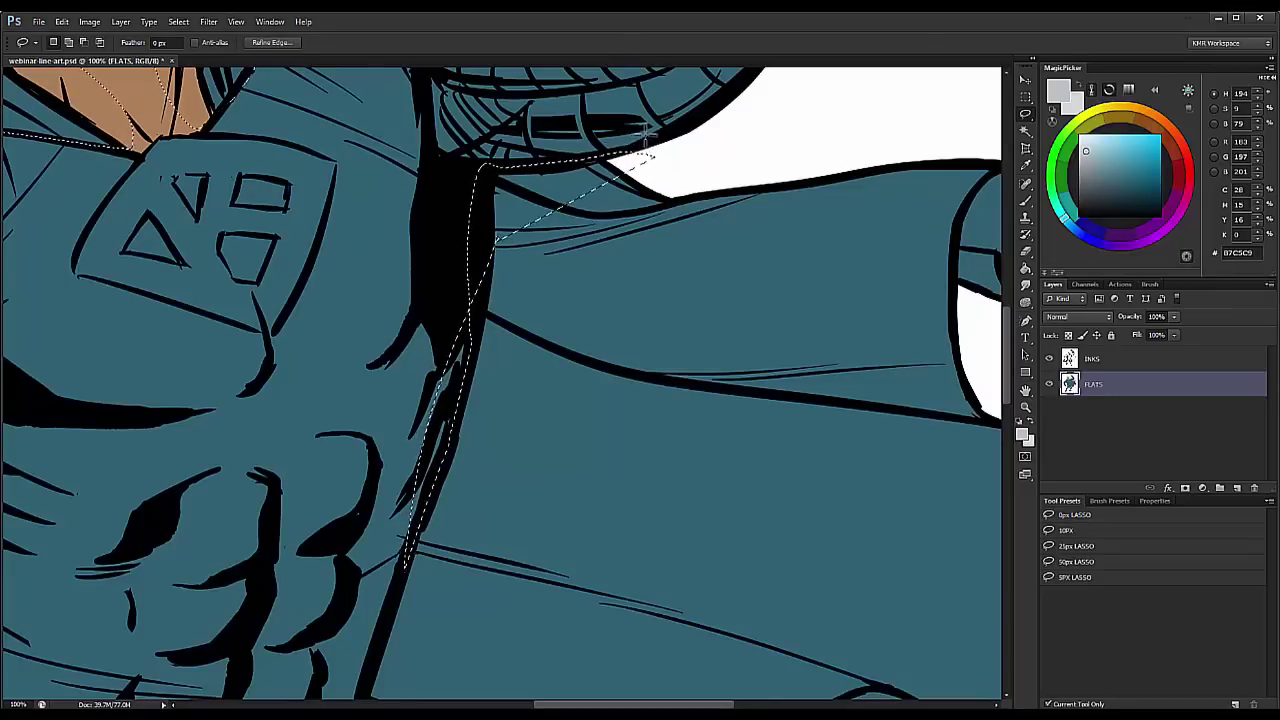
mouse_move(630, 158)
mouse_down()
mouse_move(489, 170)
mouse_move(474, 344)
mouse_move(388, 612)
mouse_move(503, 246)
mouse_move(490, 328)
mouse_up()
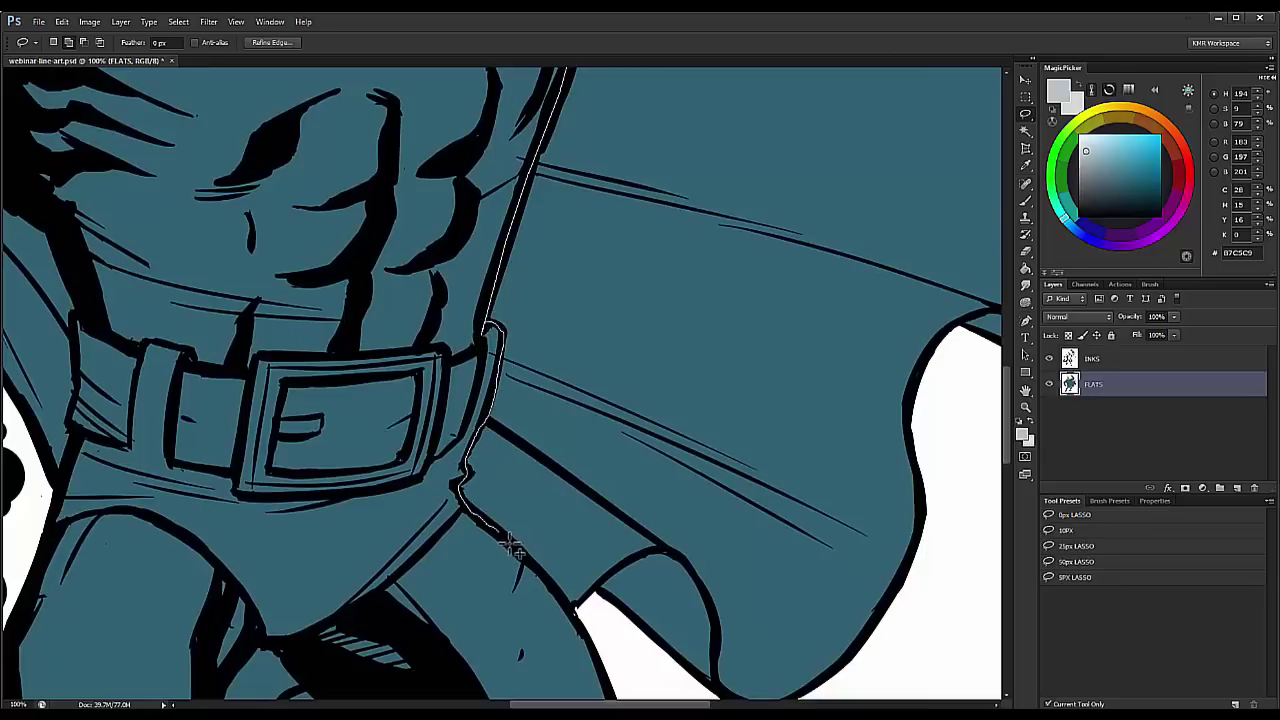
mouse_move(572, 608)
mouse_down()
mouse_move(598, 641)
mouse_move(417, 373)
mouse_move(524, 503)
mouse_move(783, 436)
mouse_move(834, 317)
mouse_move(687, 463)
mouse_move(538, 662)
mouse_move(828, 419)
mouse_move(867, 173)
mouse_move(963, 491)
mouse_move(898, 212)
mouse_move(702, 195)
mouse_move(595, 212)
mouse_up()
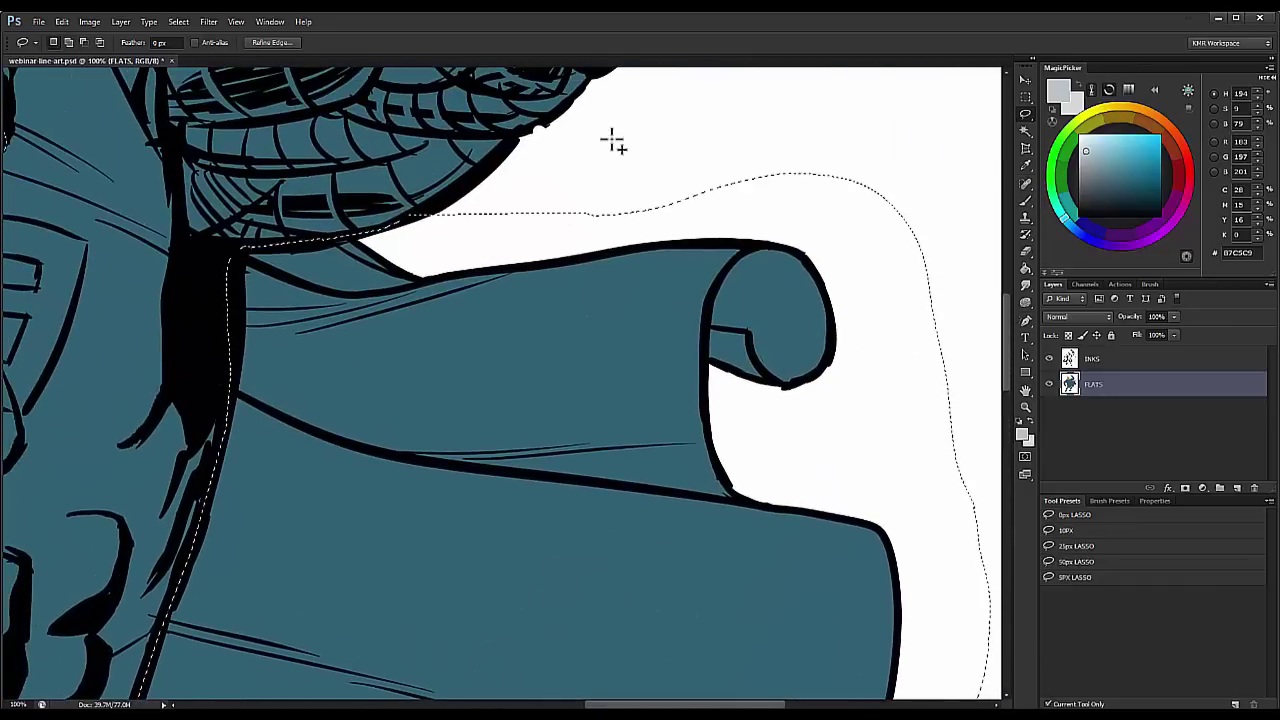
Step: Add the cape piece between the lowered arm and the waist to the selection, tracing the torso's edge down to the belt
click(1025, 406)
alt+click(897, 488)
alt+click(897, 488)
alt+click(897, 488)
drag(515, 426, 633, 232)
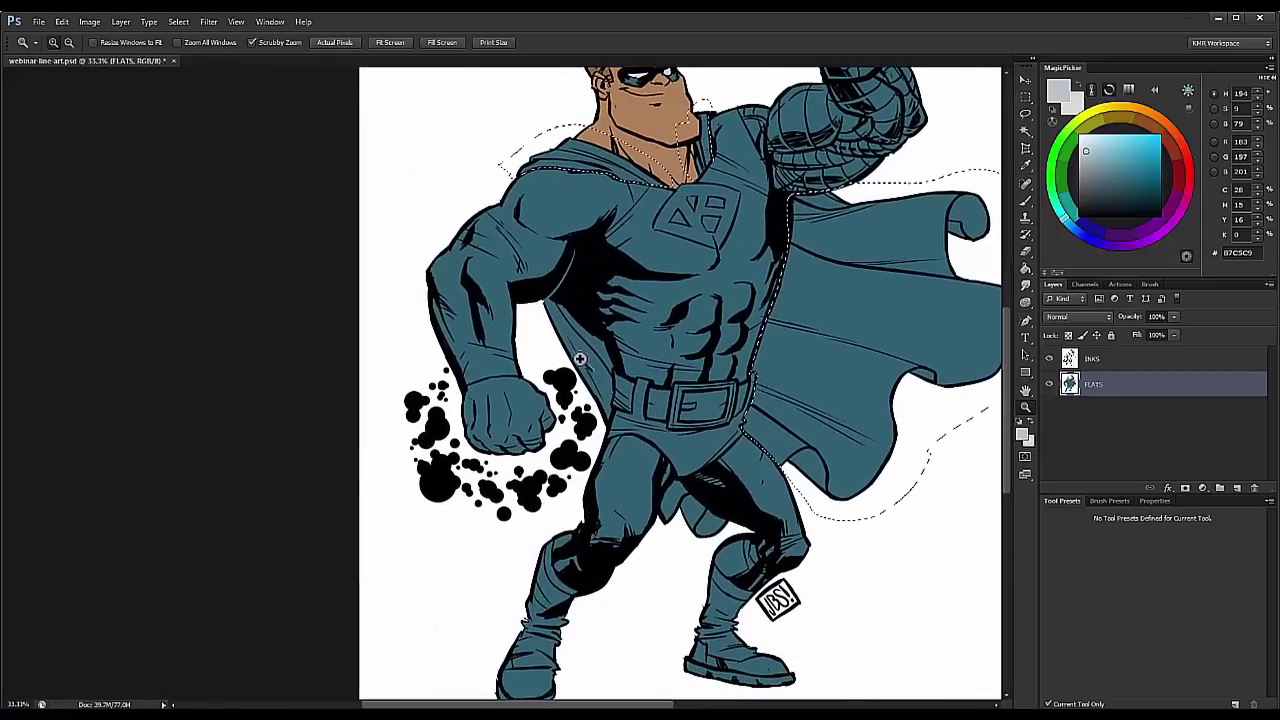
click(585, 357)
click(585, 357)
key(l)
mouse_move(493, 246)
mouse_down()
mouse_move(579, 238)
mouse_move(652, 378)
mouse_up()
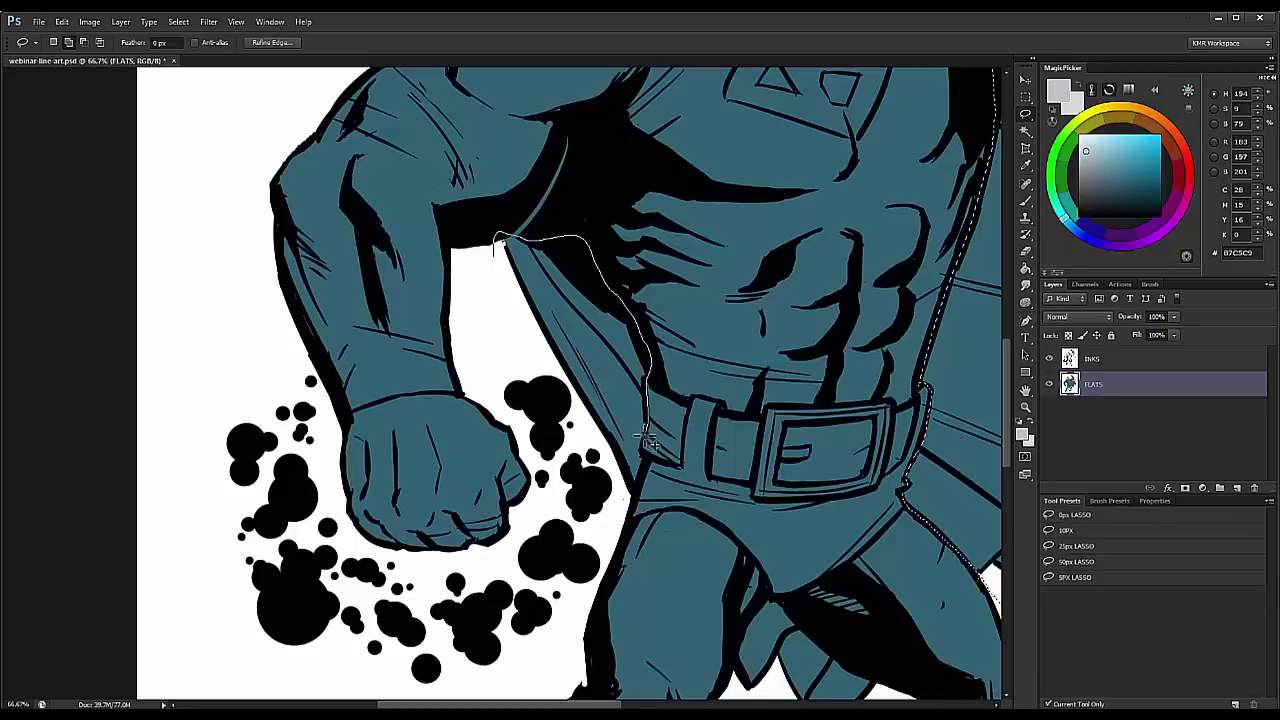
drag(630, 507, 495, 246)
Step: Add the cape pieces hanging between the hero's legs to the selection, tracing the inner thighs and looping below the cape
mouse_move(764, 505)
mouse_down()
mouse_move(449, 194)
mouse_move(514, 207)
mouse_up()
drag(535, 319, 504, 299)
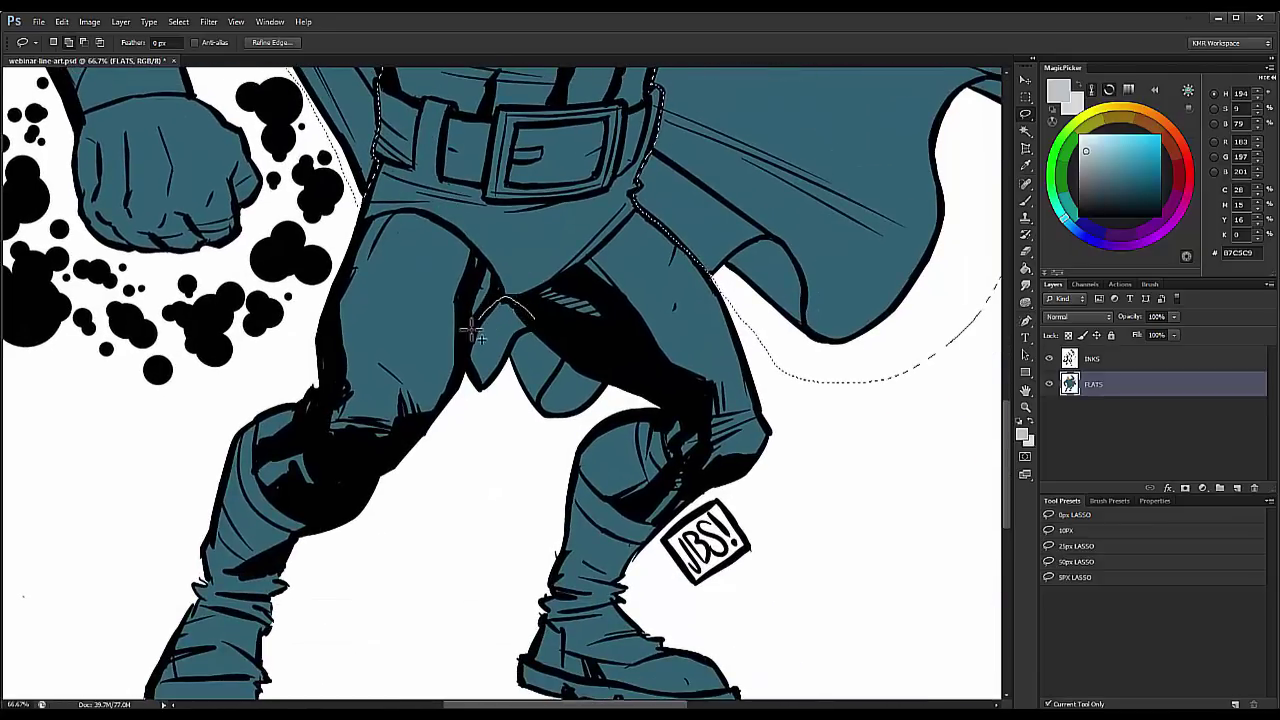
mouse_move(556, 441)
mouse_down()
mouse_move(615, 412)
mouse_move(560, 348)
mouse_move(565, 298)
mouse_move(535, 320)
mouse_up()
Step: Fill the selected cape and collar areas with orange-brown #AB651B, and deselect
click(1025, 408)
alt+click(949, 427)
alt+click(949, 427)
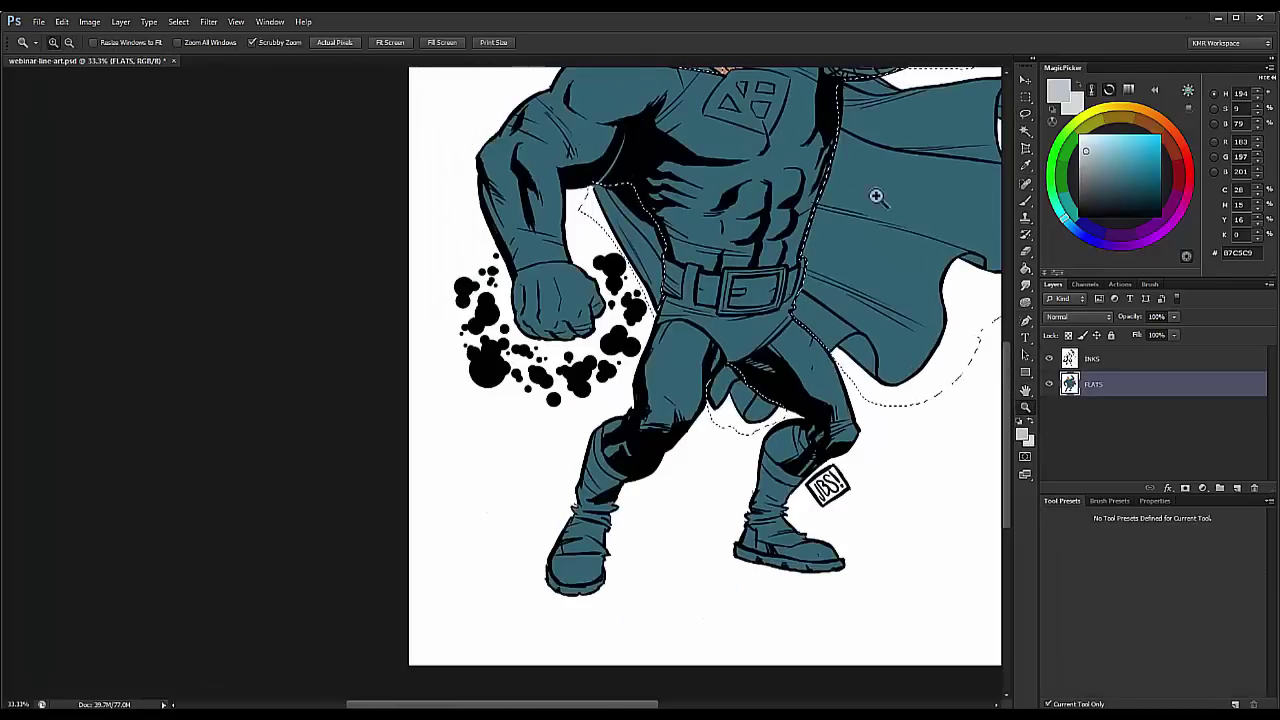
drag(868, 138, 637, 329)
click(1025, 269)
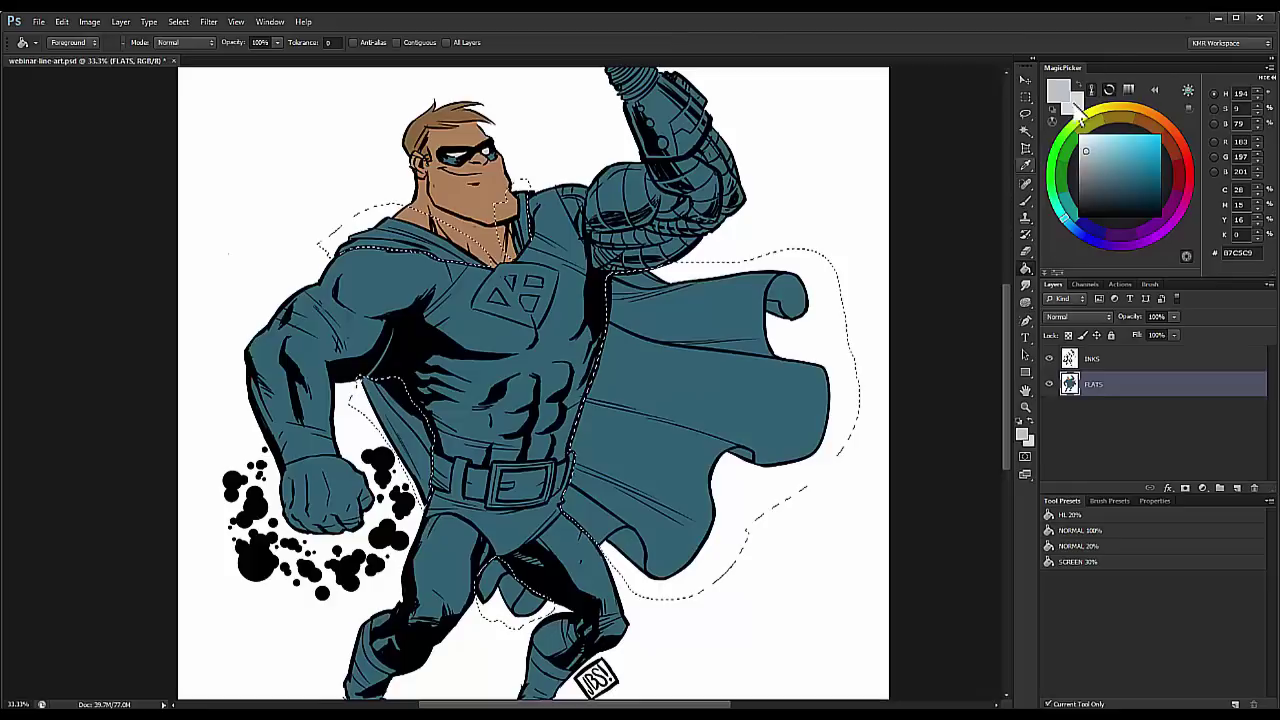
click(1155, 122)
click(1131, 168)
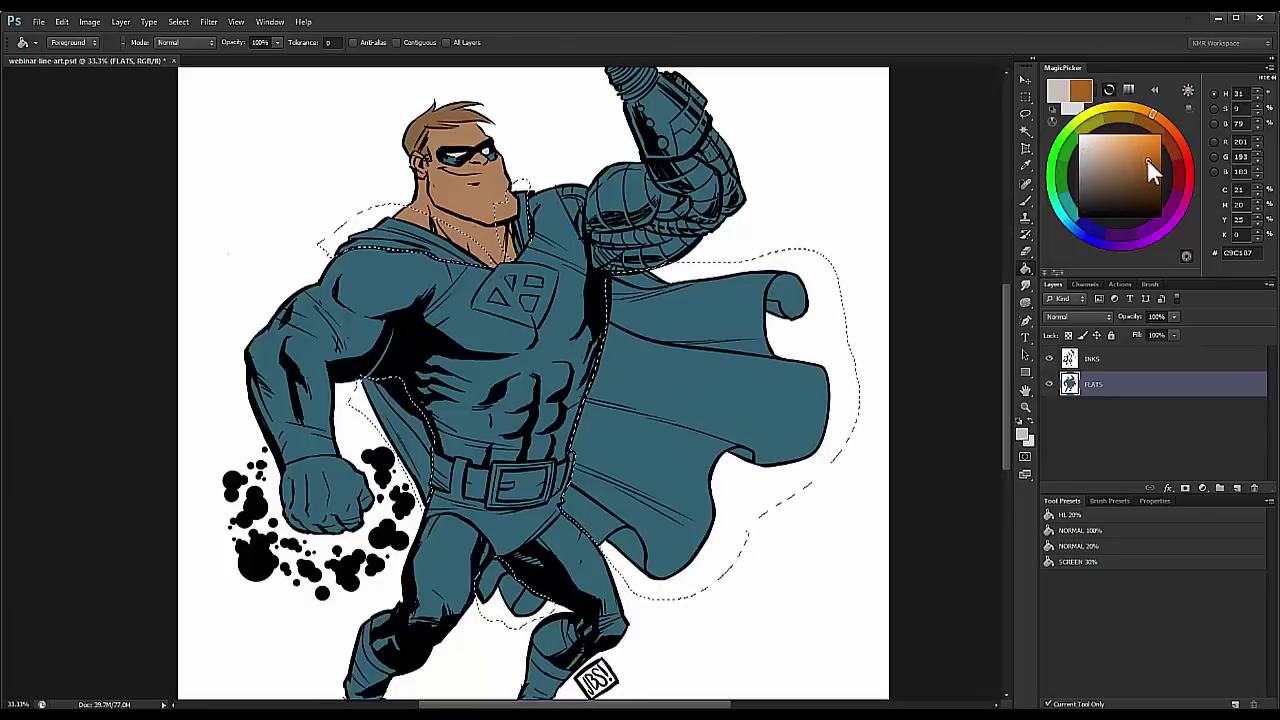
click(1147, 160)
click(470, 240)
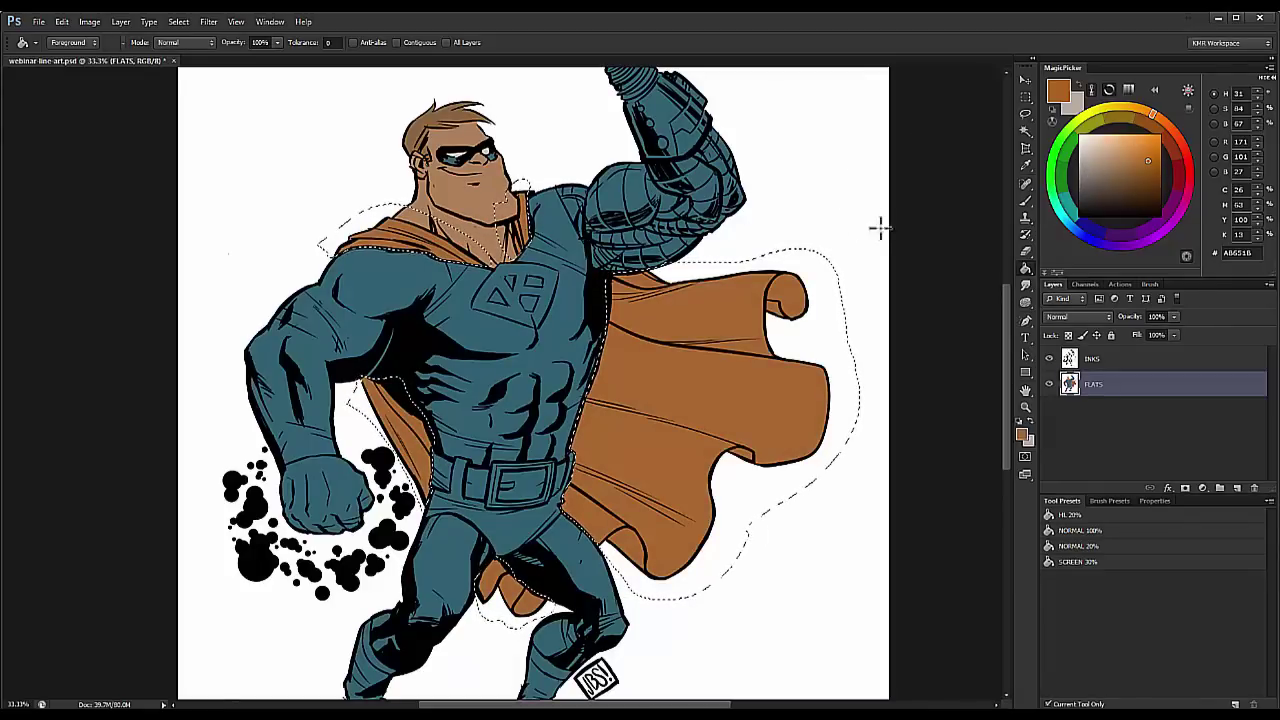
key(l)
key(ctrl+d)
scroll(537, 290, up, 1)
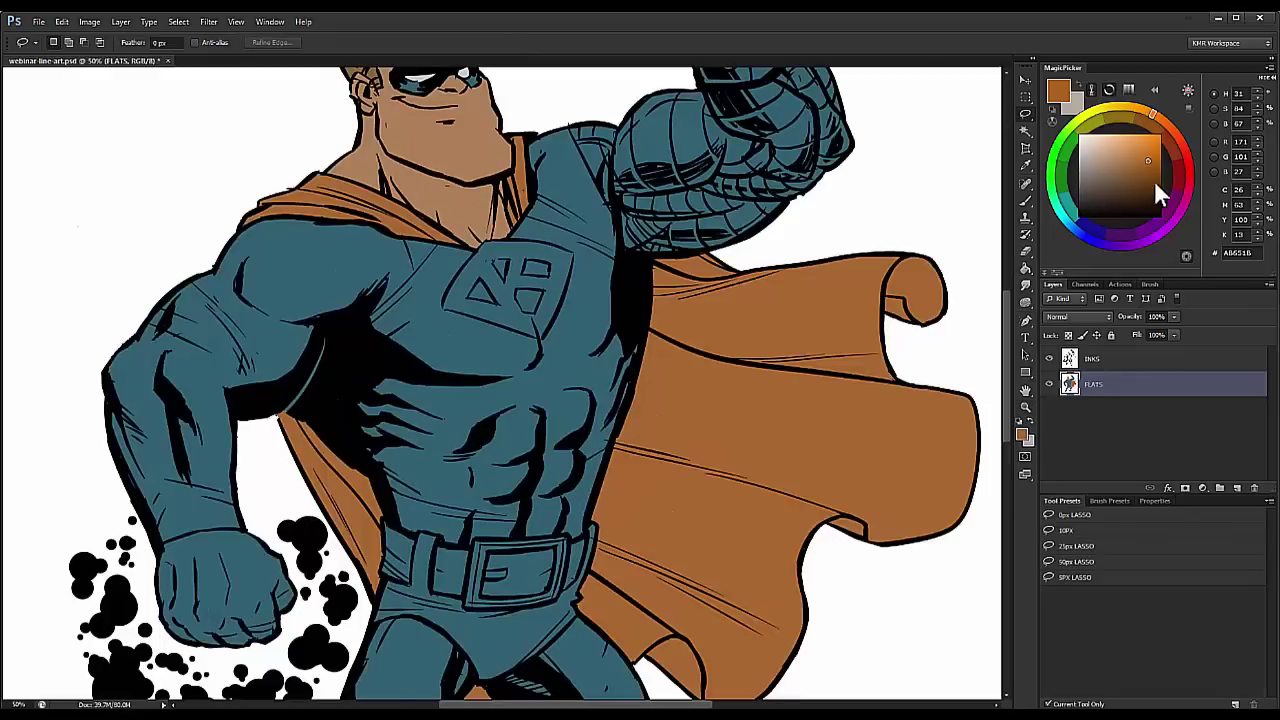
click(1023, 435)
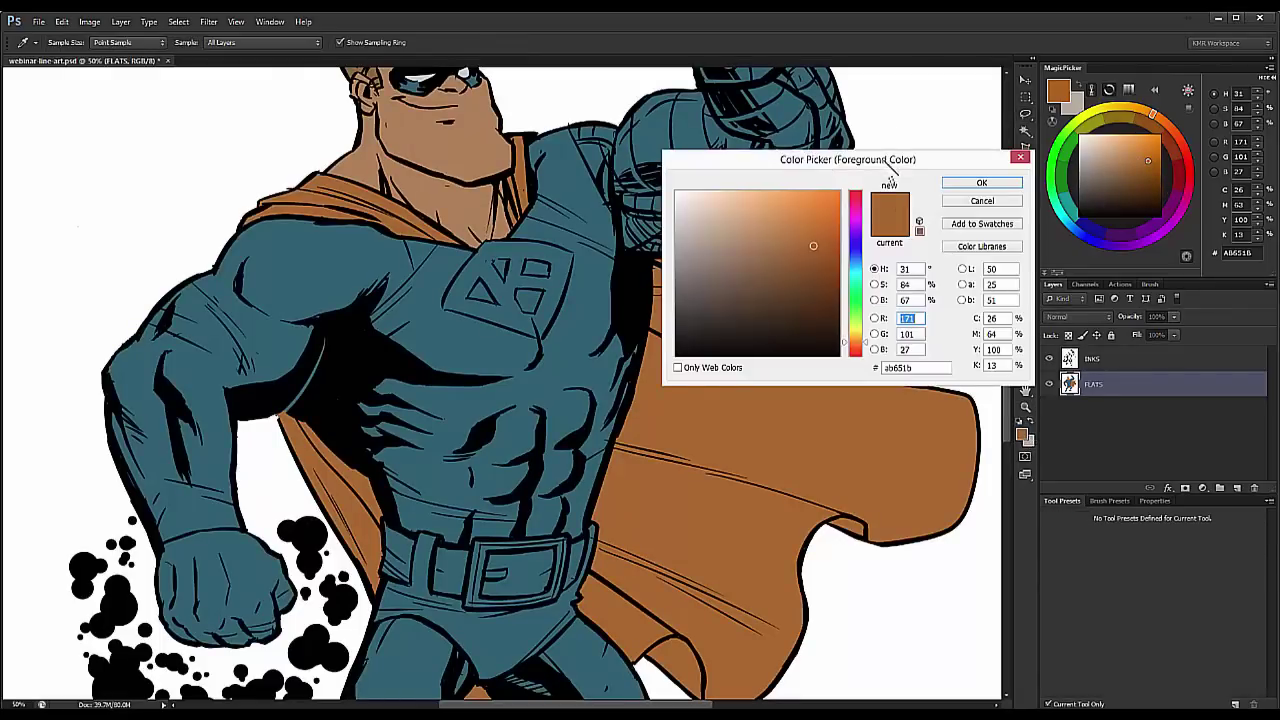
drag(890, 172, 823, 203)
mouse_move(632, 321)
mouse_down()
mouse_move(720, 320)
mouse_move(743, 249)
mouse_move(737, 323)
mouse_move(738, 277)
mouse_move(742, 314)
mouse_move(666, 332)
mouse_move(757, 337)
mouse_move(760, 373)
mouse_move(675, 344)
mouse_move(729, 318)
mouse_up()
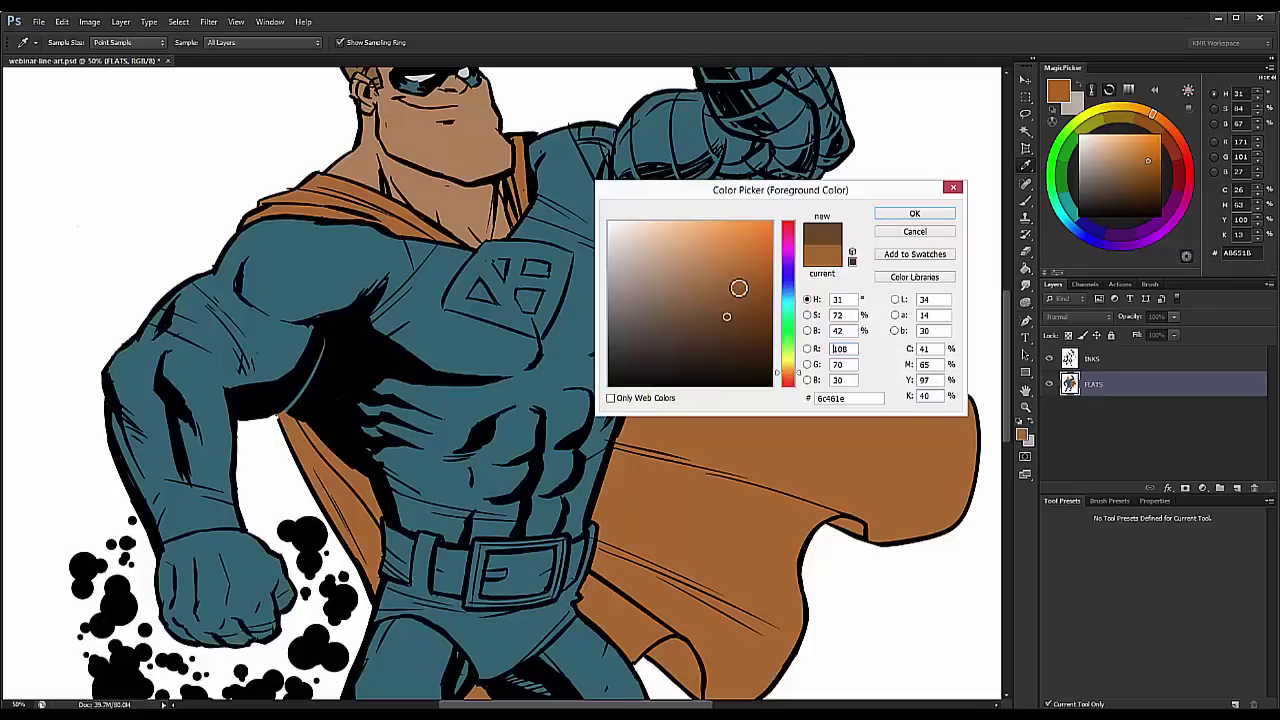
drag(738, 288, 731, 302)
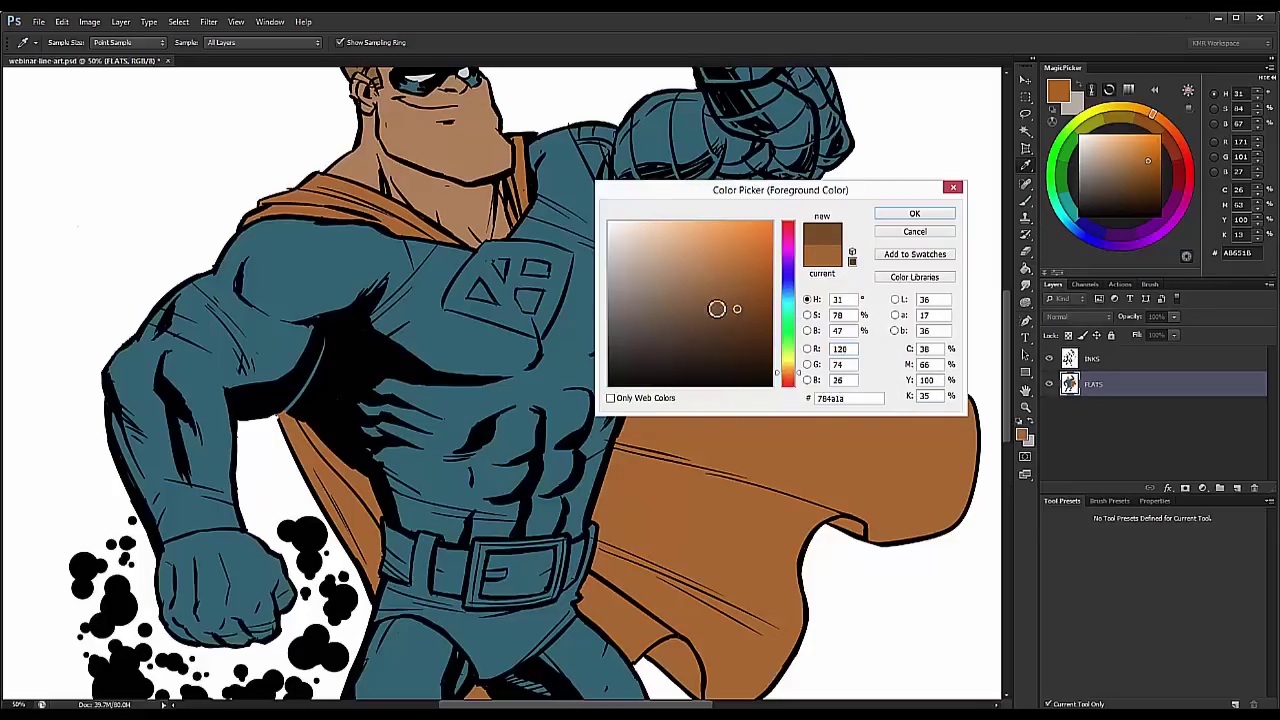
mouse_move(737, 309)
mouse_down()
mouse_move(631, 294)
mouse_move(757, 306)
mouse_move(717, 223)
mouse_move(611, 307)
mouse_move(754, 303)
mouse_move(758, 237)
mouse_move(758, 297)
mouse_move(618, 280)
mouse_move(735, 229)
mouse_up()
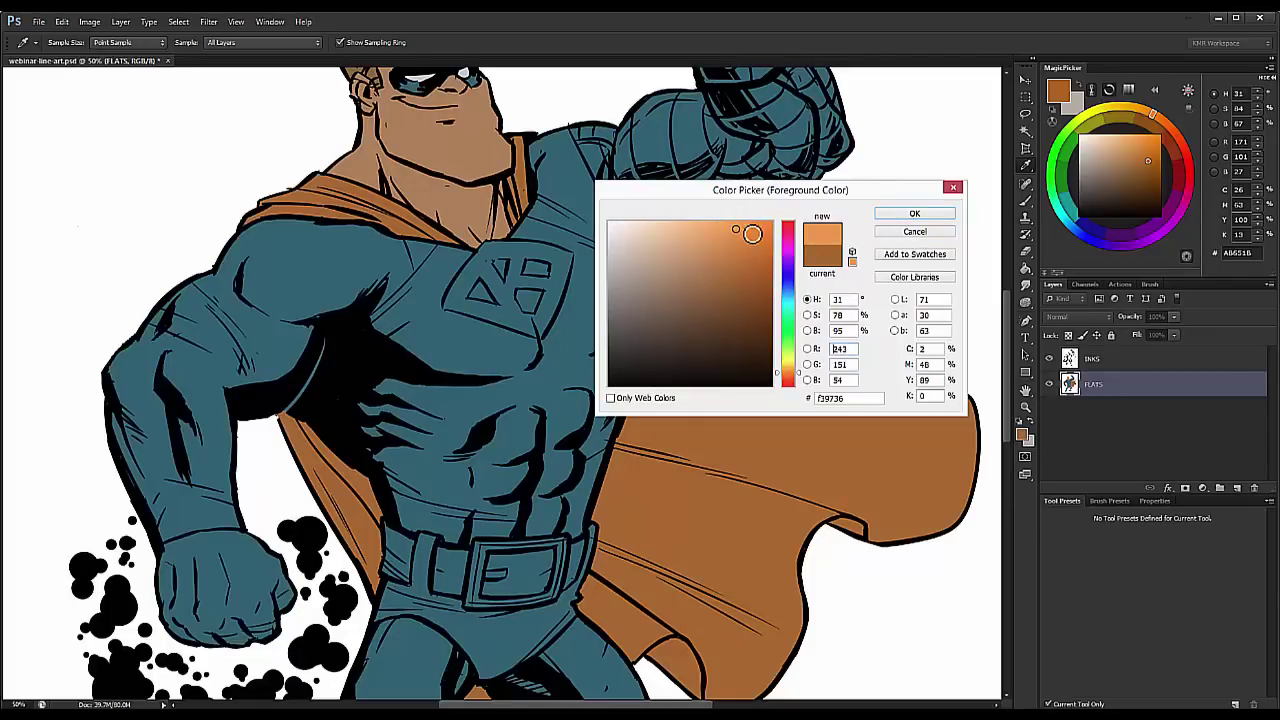
mouse_move(732, 330)
mouse_down()
mouse_move(717, 371)
mouse_move(723, 344)
mouse_up()
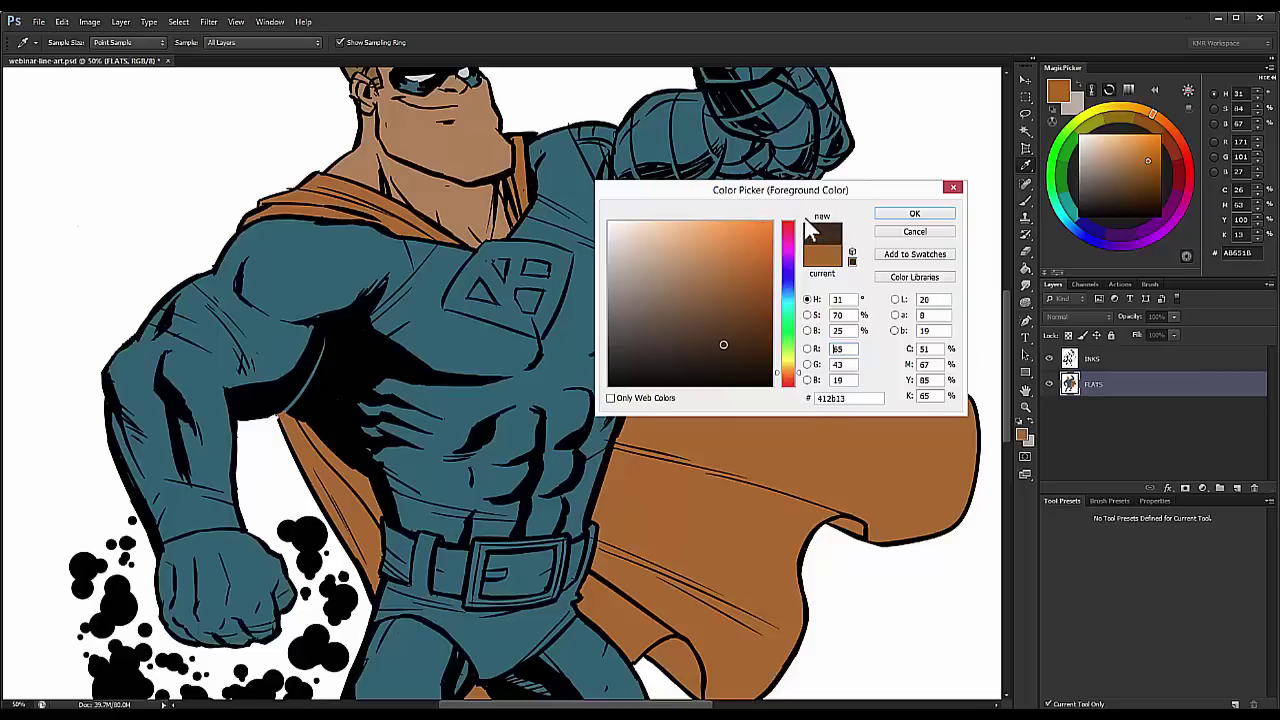
click(951, 231)
Step: Sample the cape, suit and face colors in turn, ending with the face's skin tone as the foreground color
key(b)
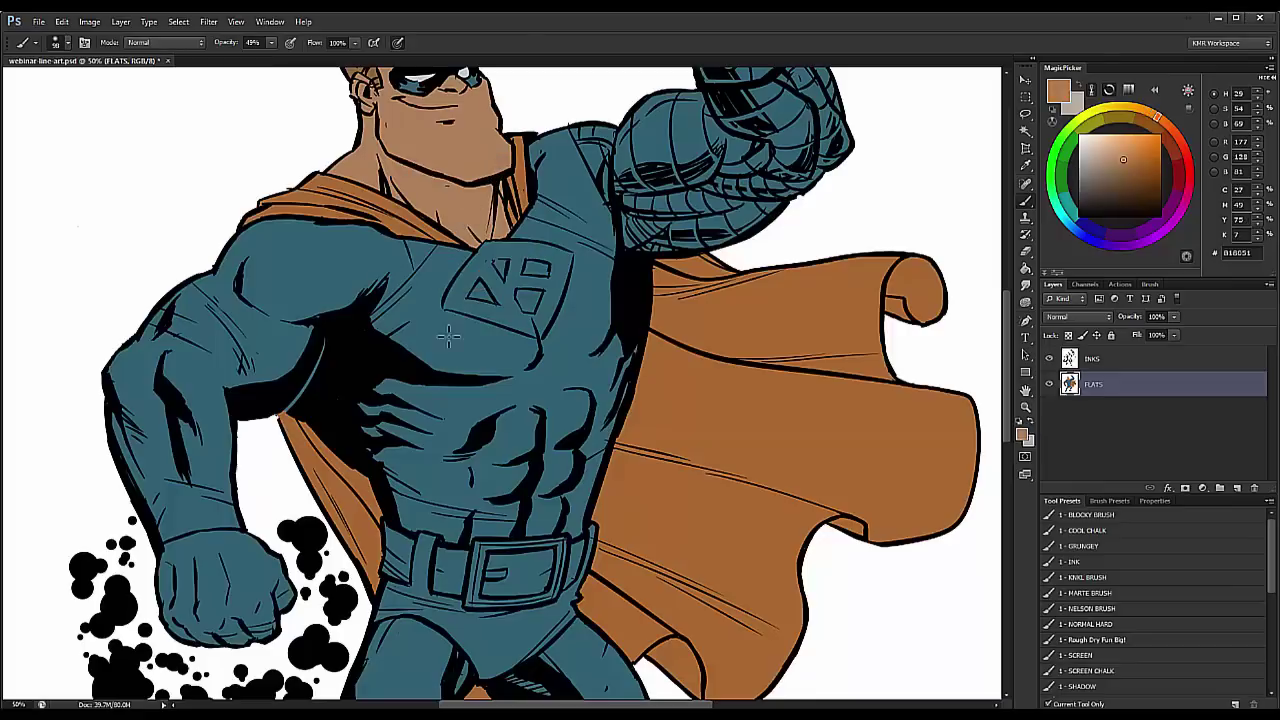
drag(489, 284, 519, 397)
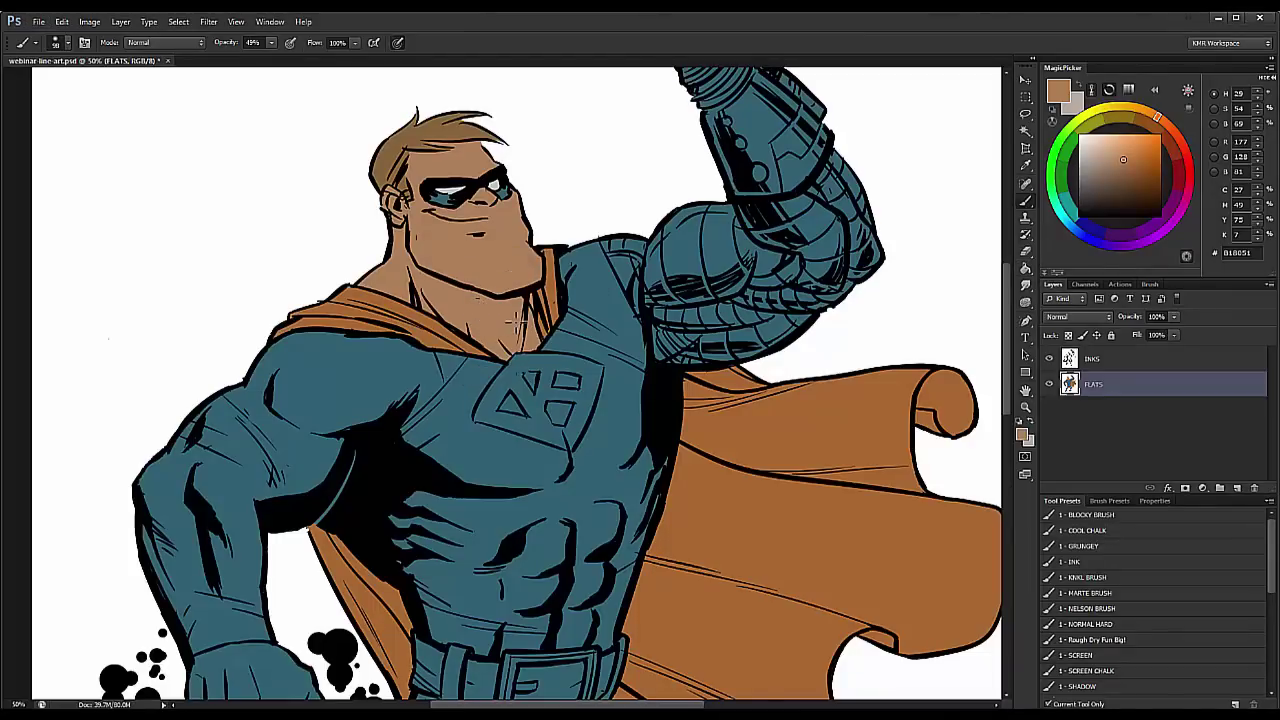
alt+click(384, 304)
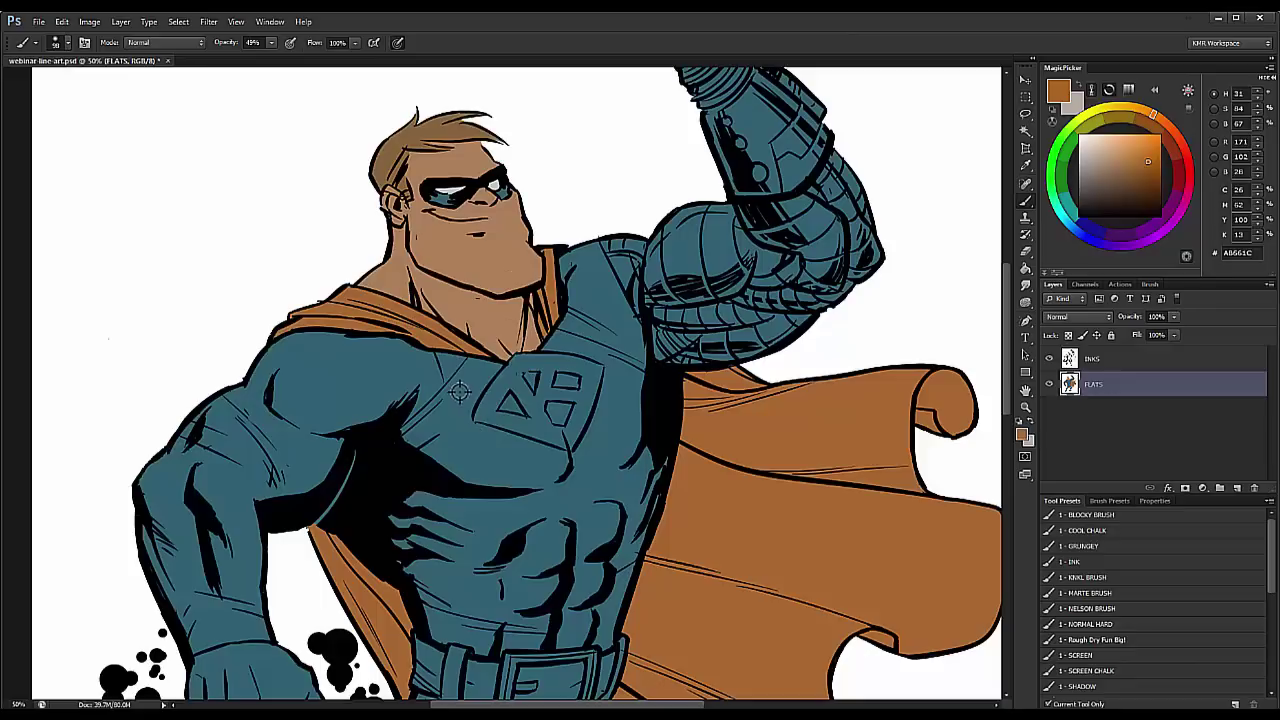
alt+click(566, 367)
alt+click(477, 270)
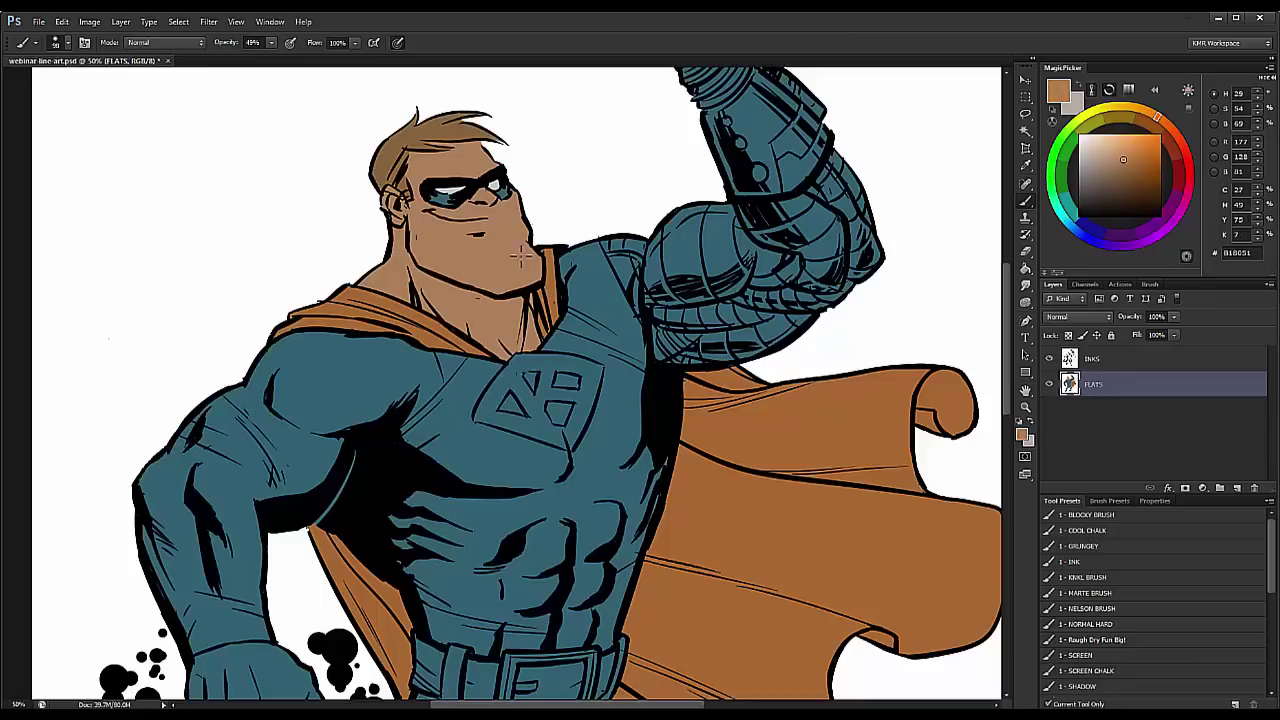
Step: Lasso the lowered fist along the wrist line with a loose loop around the fingers, and fill it with the skin tone
drag(436, 455, 572, 177)
key(z)
click(374, 400)
click(374, 400)
key(l)
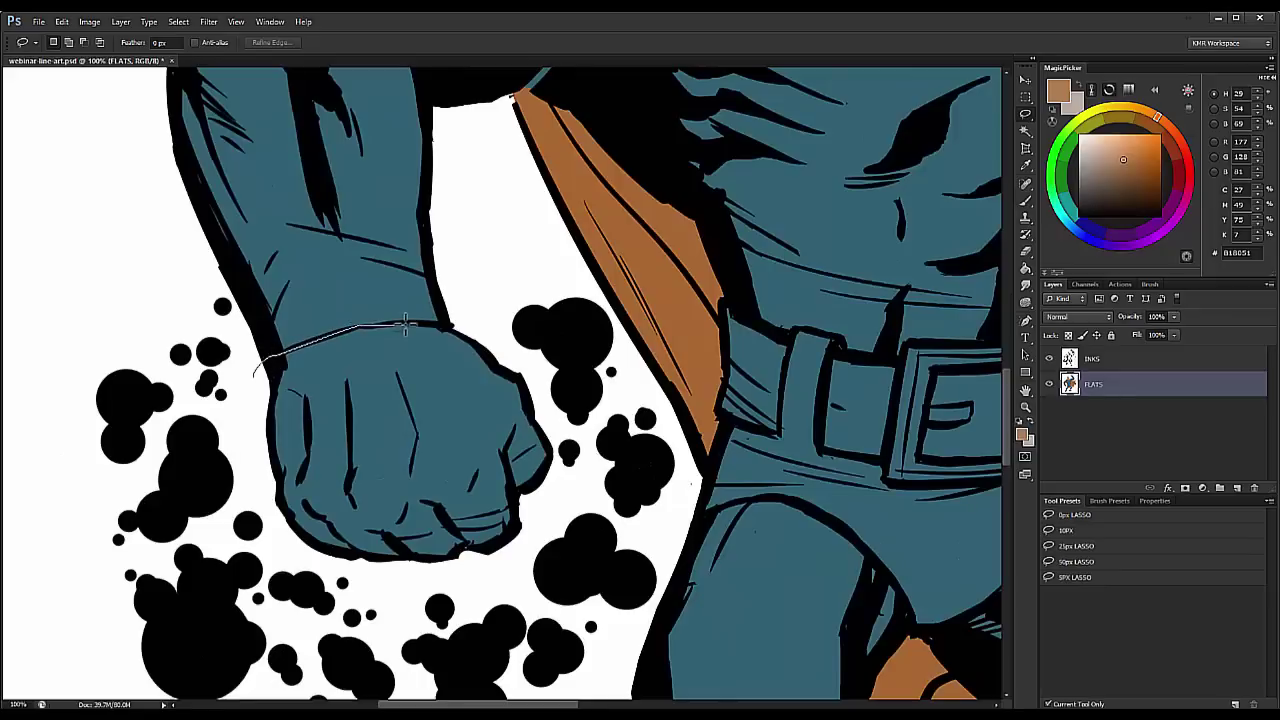
mouse_move(481, 330)
mouse_down()
mouse_move(543, 549)
mouse_move(285, 540)
mouse_up()
key(g)
click(400, 429)
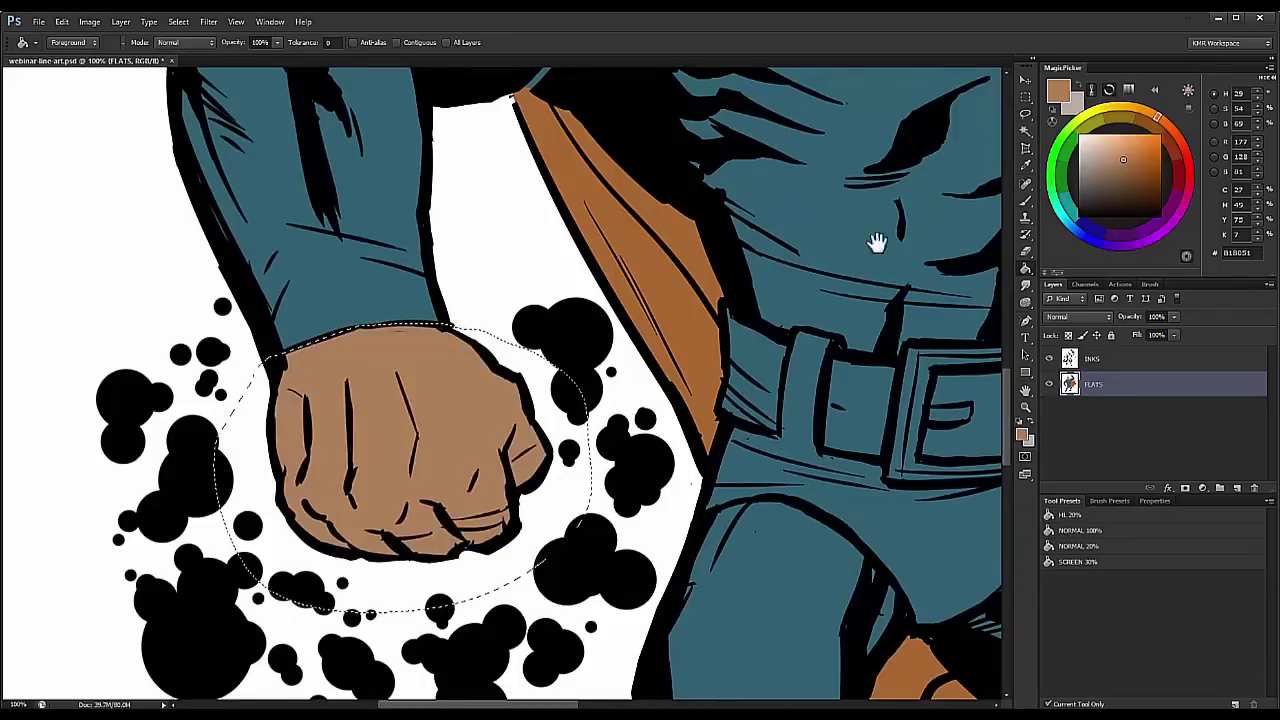
Step: Lasso the raised mechanical arm with a loose loop, cutting across the shoulder where it joins the suit
mouse_move(877, 243)
mouse_down()
mouse_move(634, 342)
mouse_move(663, 334)
mouse_move(611, 474)
mouse_move(734, 294)
mouse_move(745, 300)
mouse_up()
click(1026, 407)
alt+click(894, 463)
alt+click(880, 457)
drag(830, 448, 662, 232)
click(525, 218)
scroll(457, 71, up, 2)
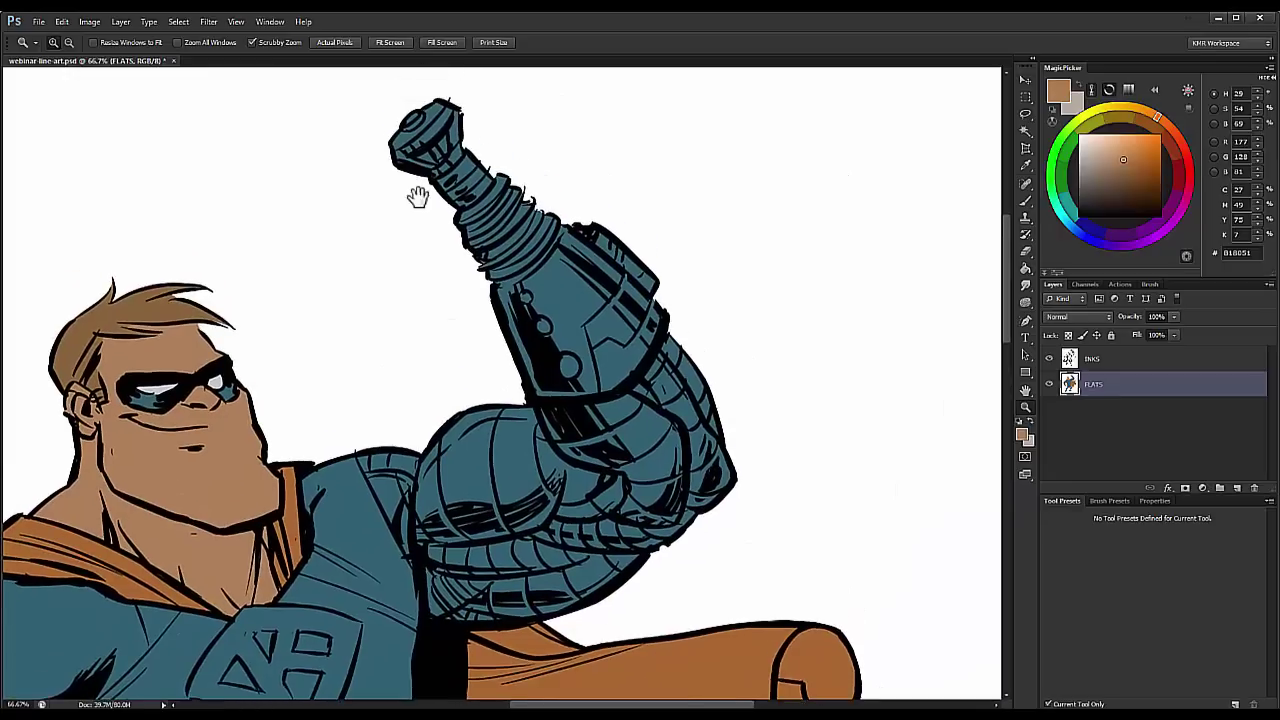
scroll(430, 130, up, 2)
key(l)
drag(509, 112, 369, 395)
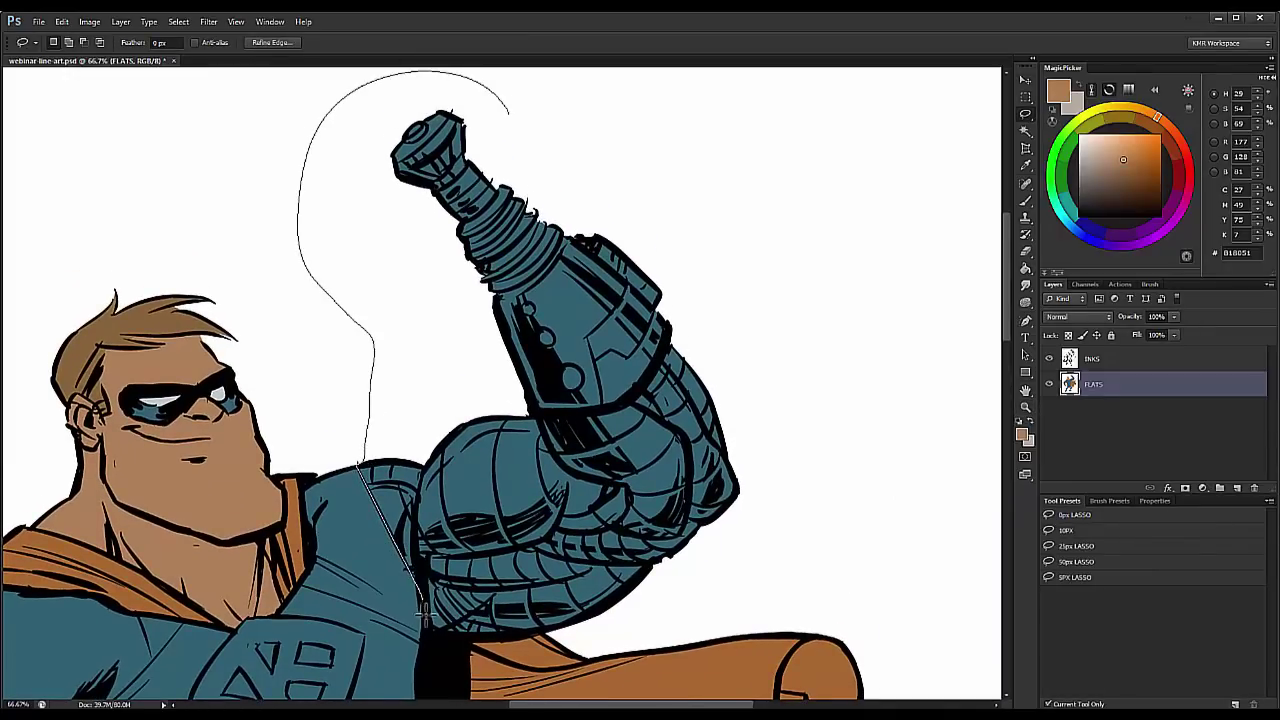
mouse_move(462, 668)
mouse_down()
mouse_move(828, 371)
mouse_move(609, 83)
mouse_move(525, 114)
mouse_up()
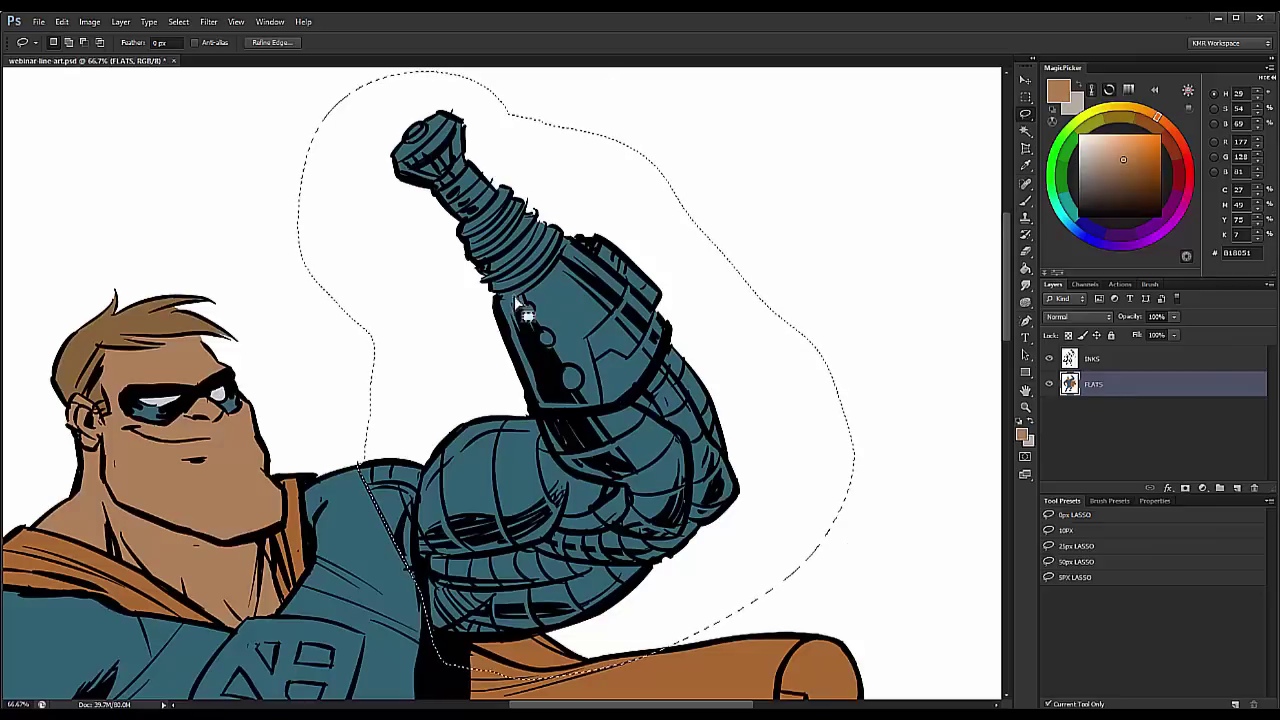
Step: Fill the selected mechanical arm with neutral gray #949494, and deselect
click(1076, 166)
key(g)
click(580, 440)
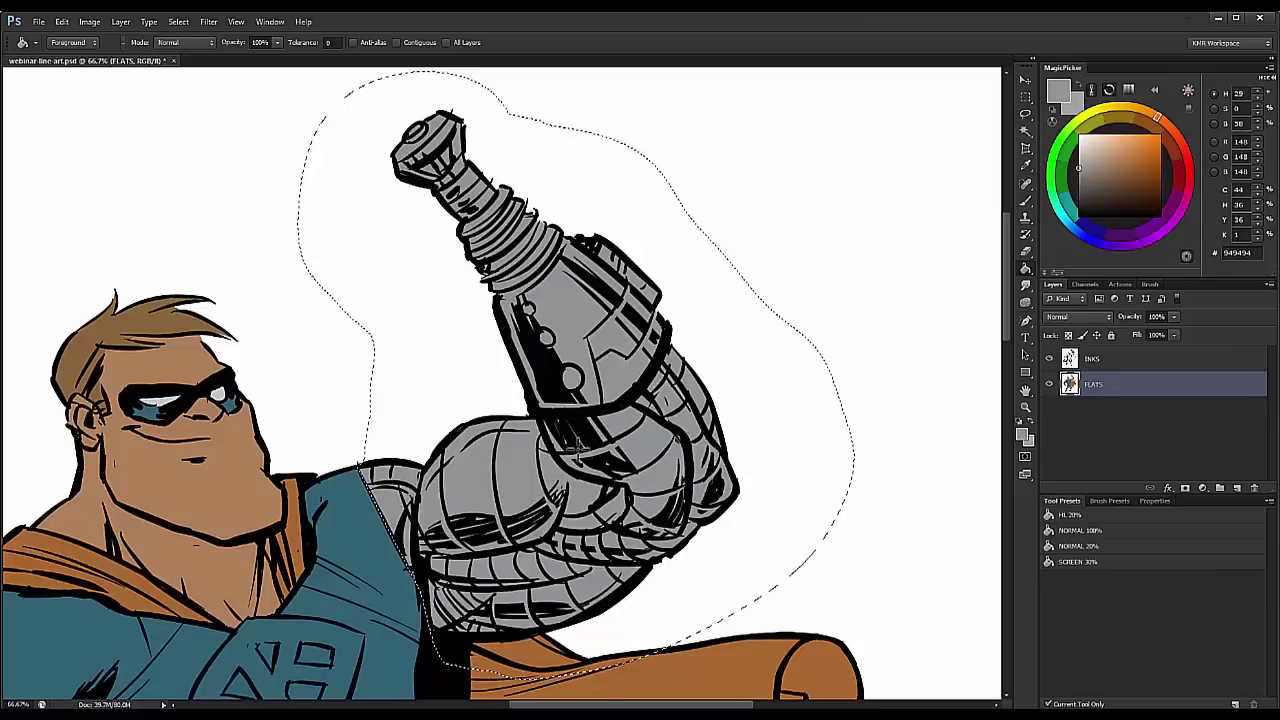
key(ctrl+d)
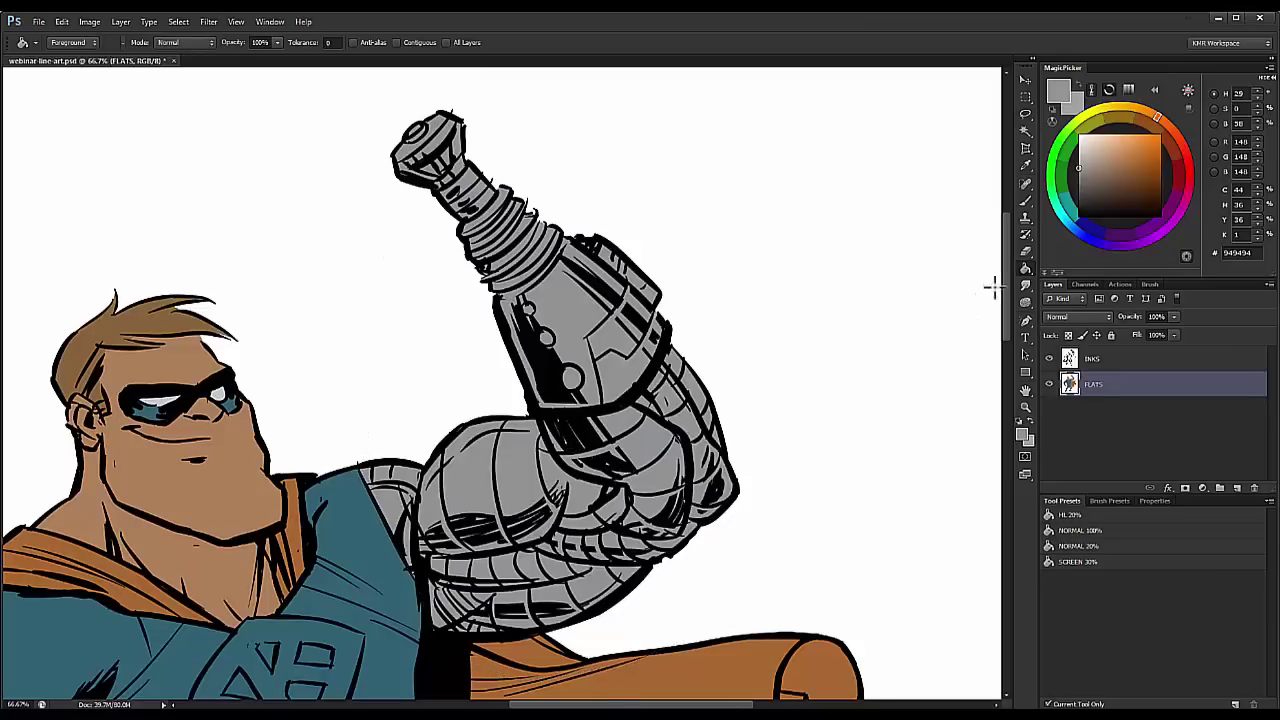
Step: Sample the cape's orange-brown as the foreground color for the chest emblem
click(1025, 406)
alt+click(874, 447)
alt+click(874, 445)
drag(645, 514, 644, 262)
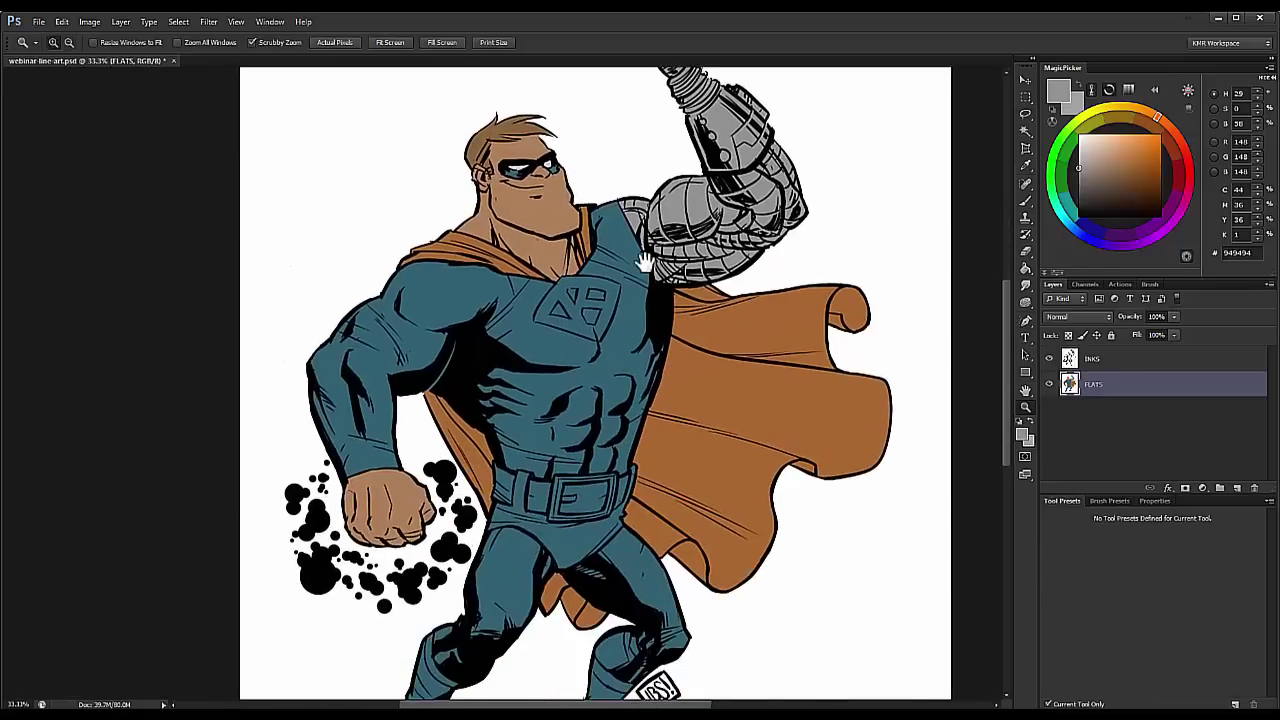
click(584, 380)
drag(592, 376, 523, 446)
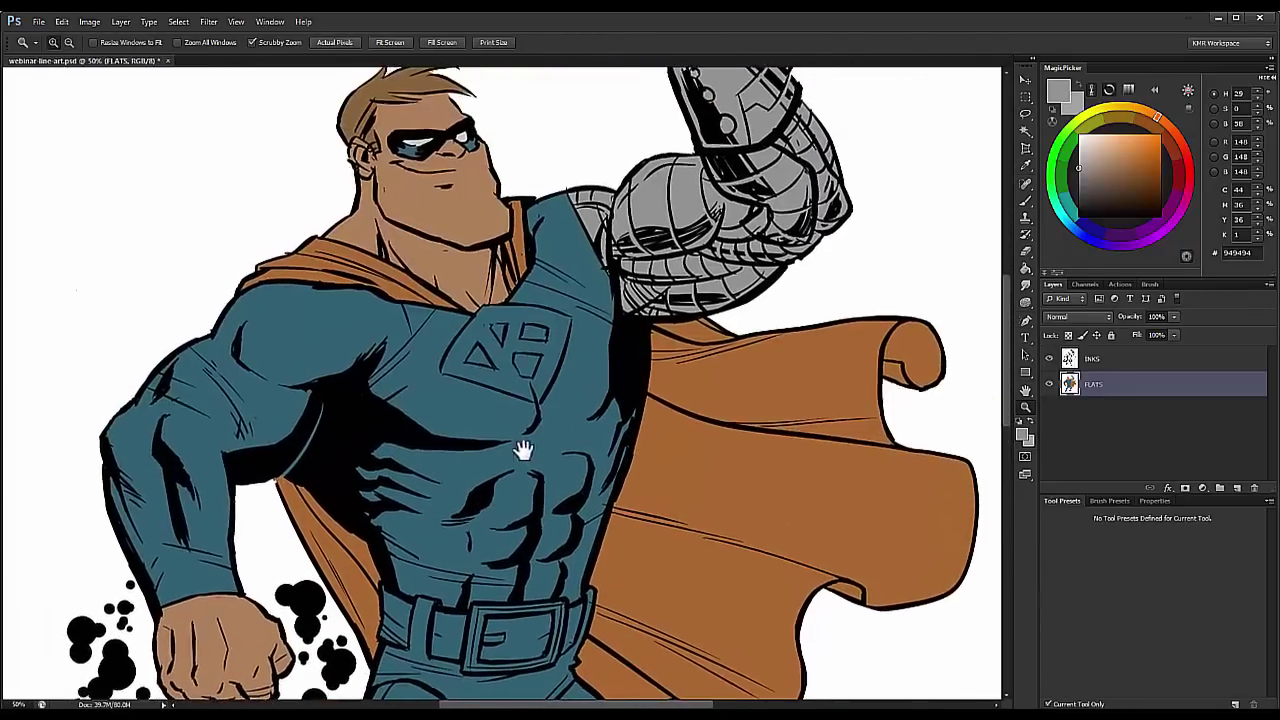
click(496, 348)
click(496, 348)
click(509, 297)
key(l)
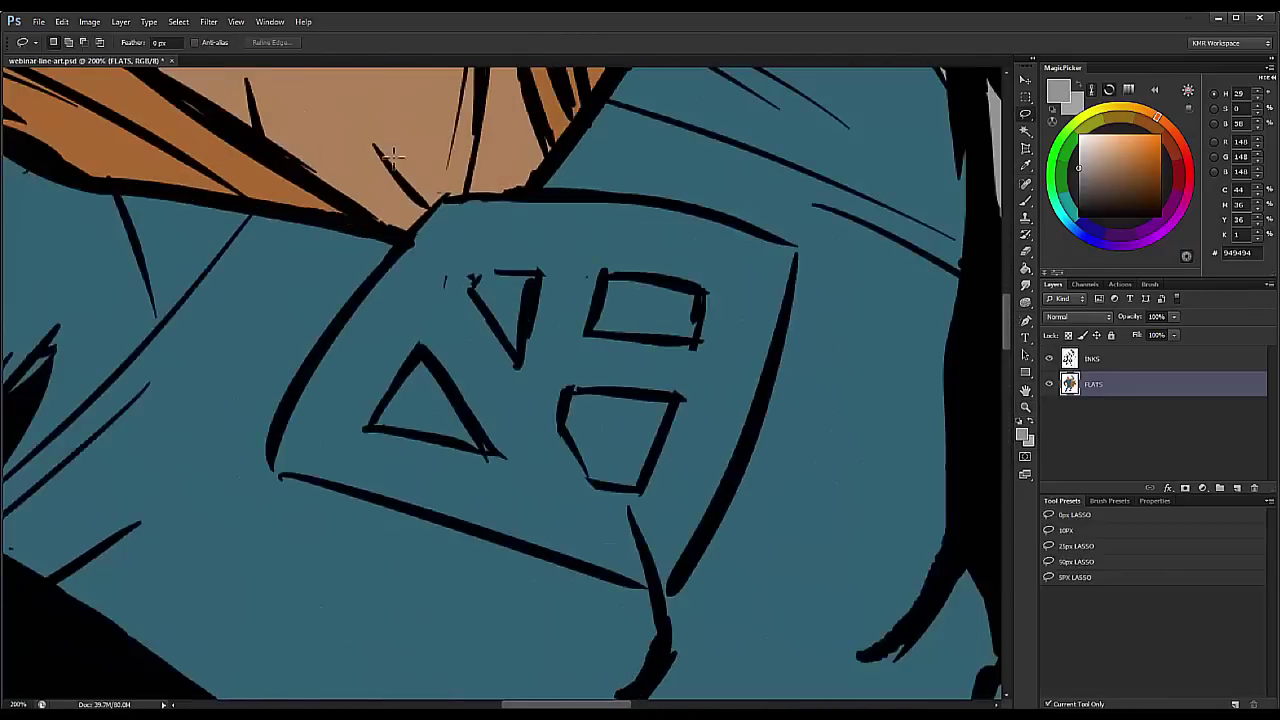
key(b)
alt+click(285, 180)
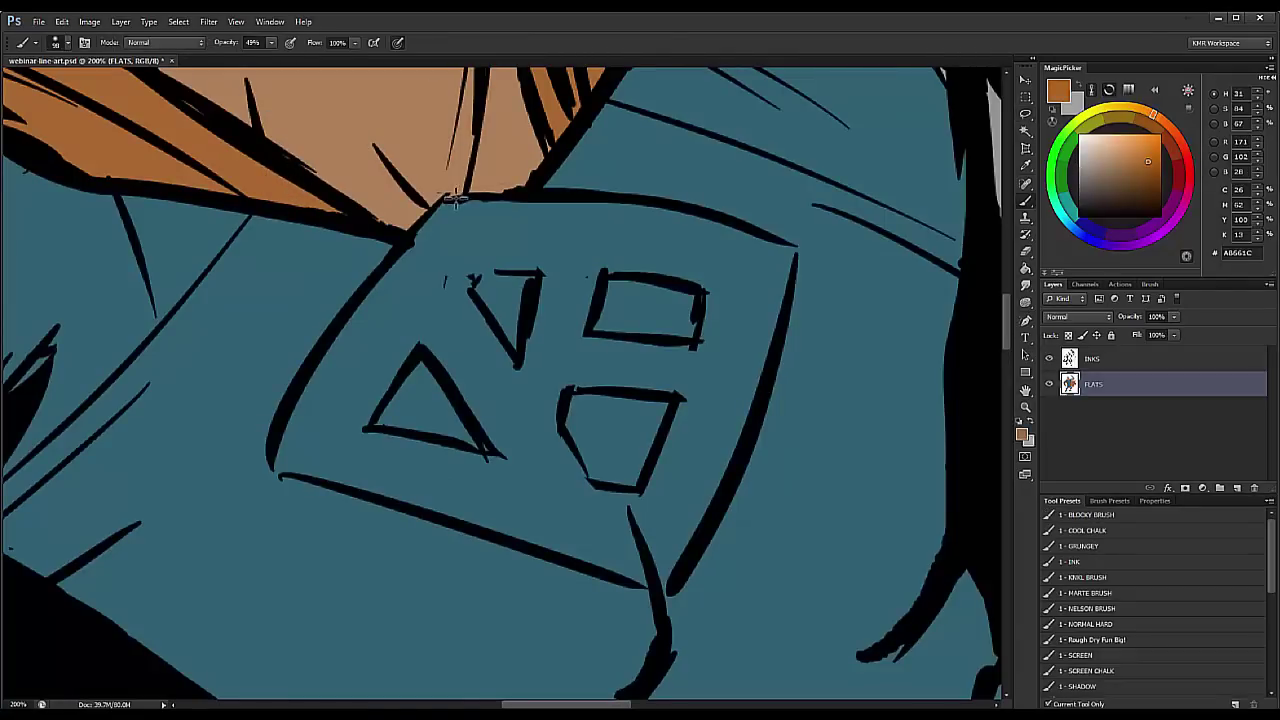
Step: Lasso the chest emblem along its four-sided outline, fill it with the cape's orange-brown, and deselect
key(l)
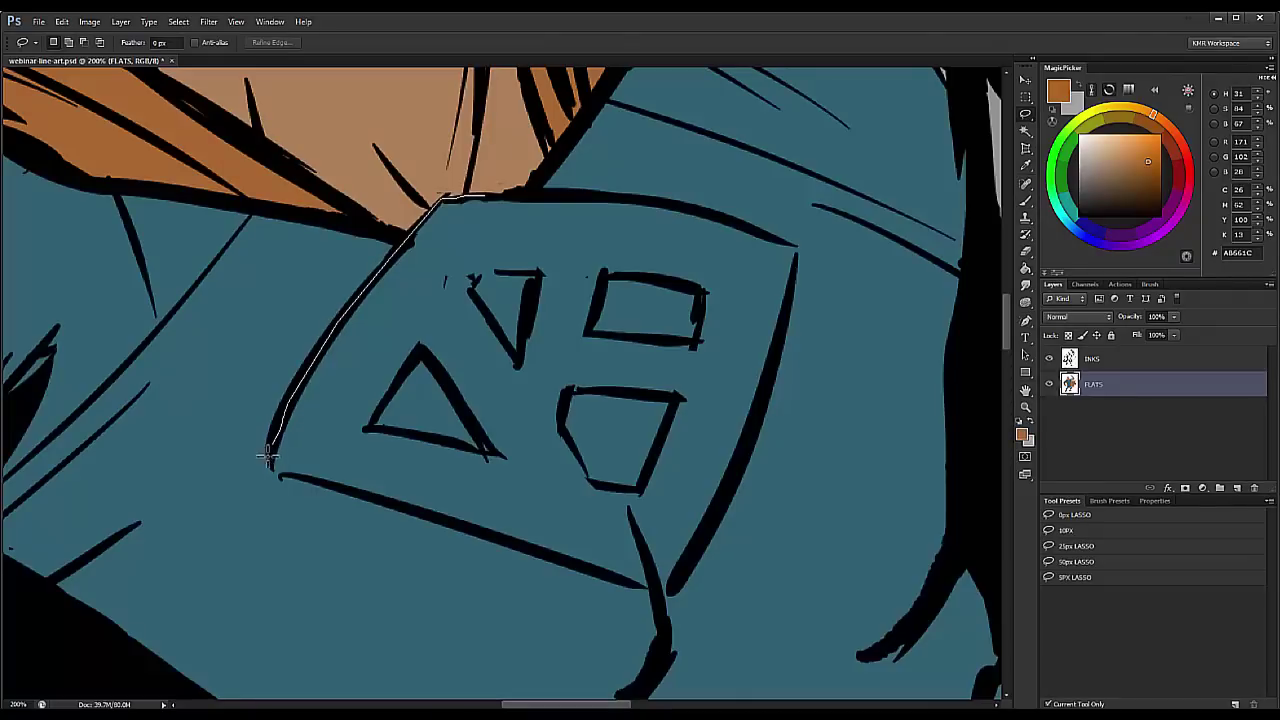
drag(283, 476, 660, 595)
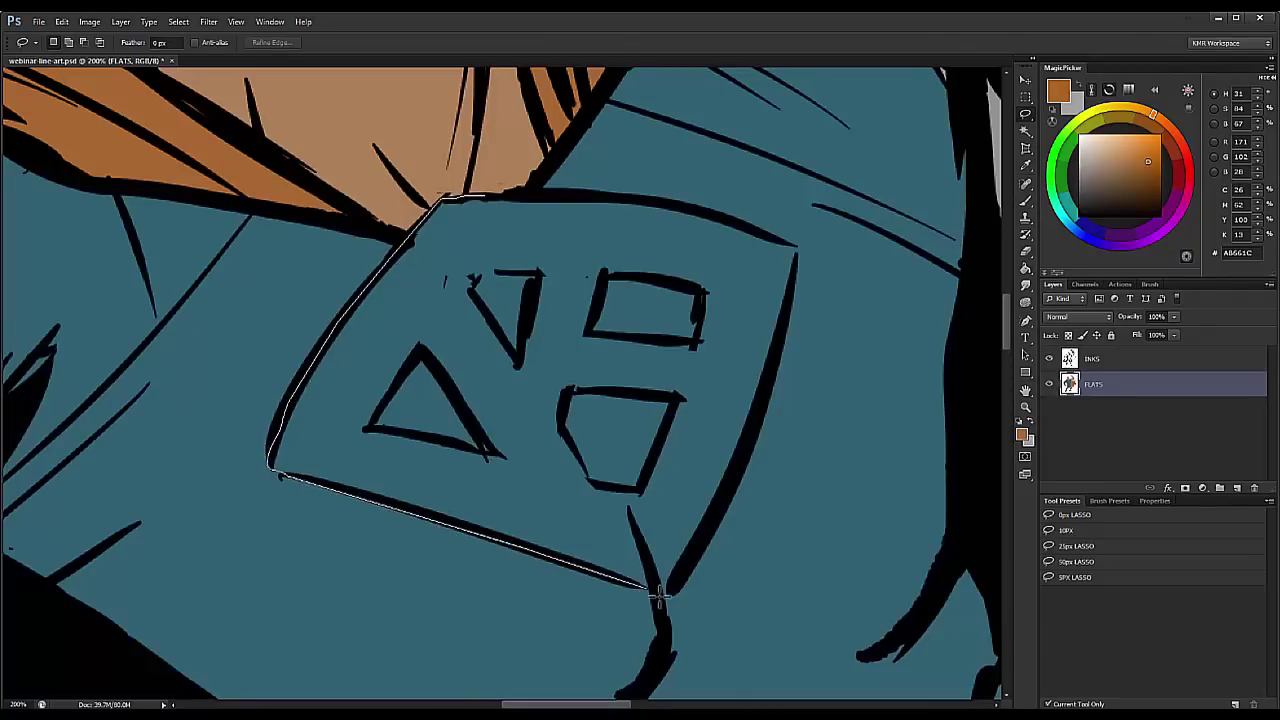
mouse_move(698, 550)
mouse_down()
mouse_move(768, 387)
mouse_move(793, 280)
mouse_up()
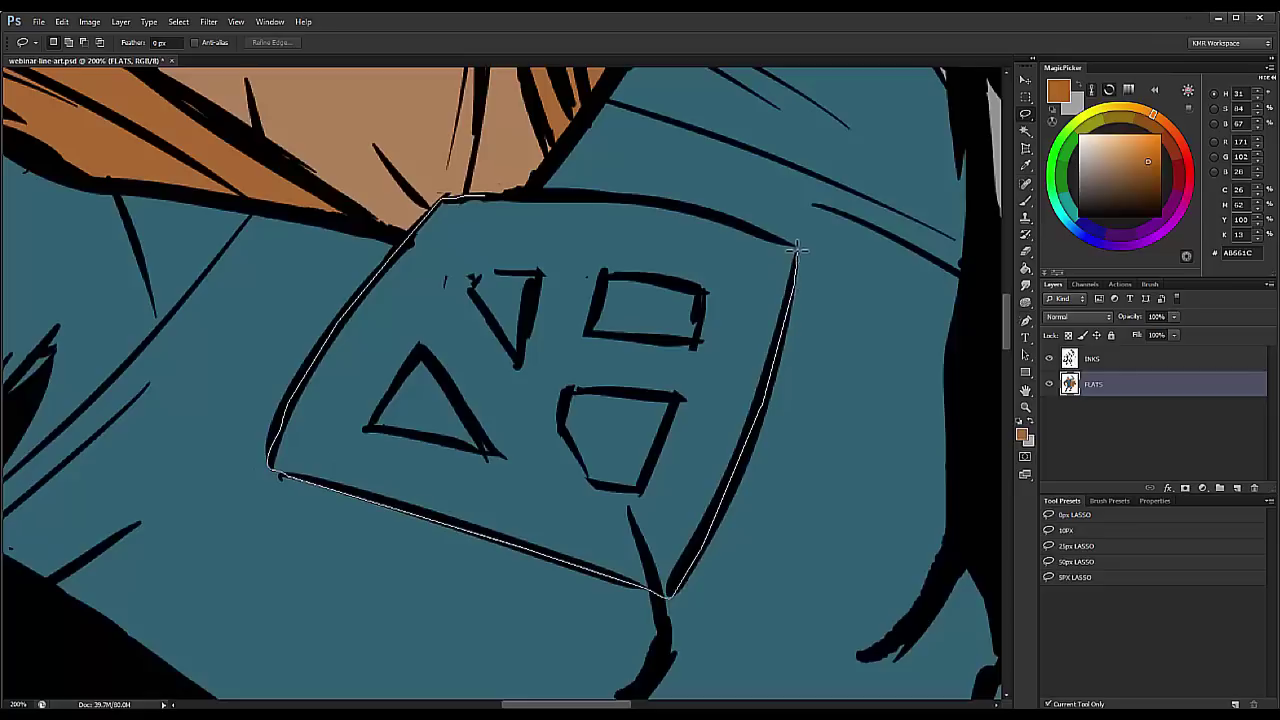
mouse_move(750, 202)
mouse_down()
mouse_move(631, 187)
mouse_move(505, 196)
mouse_up()
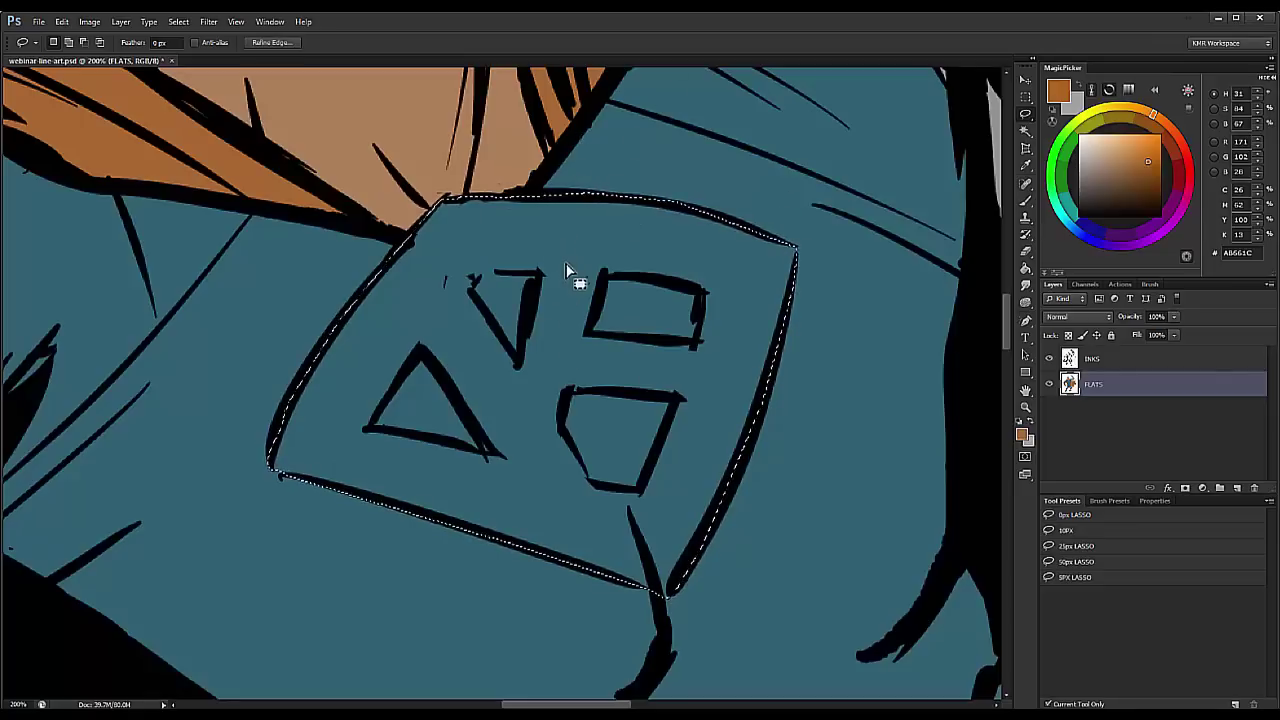
key(g)
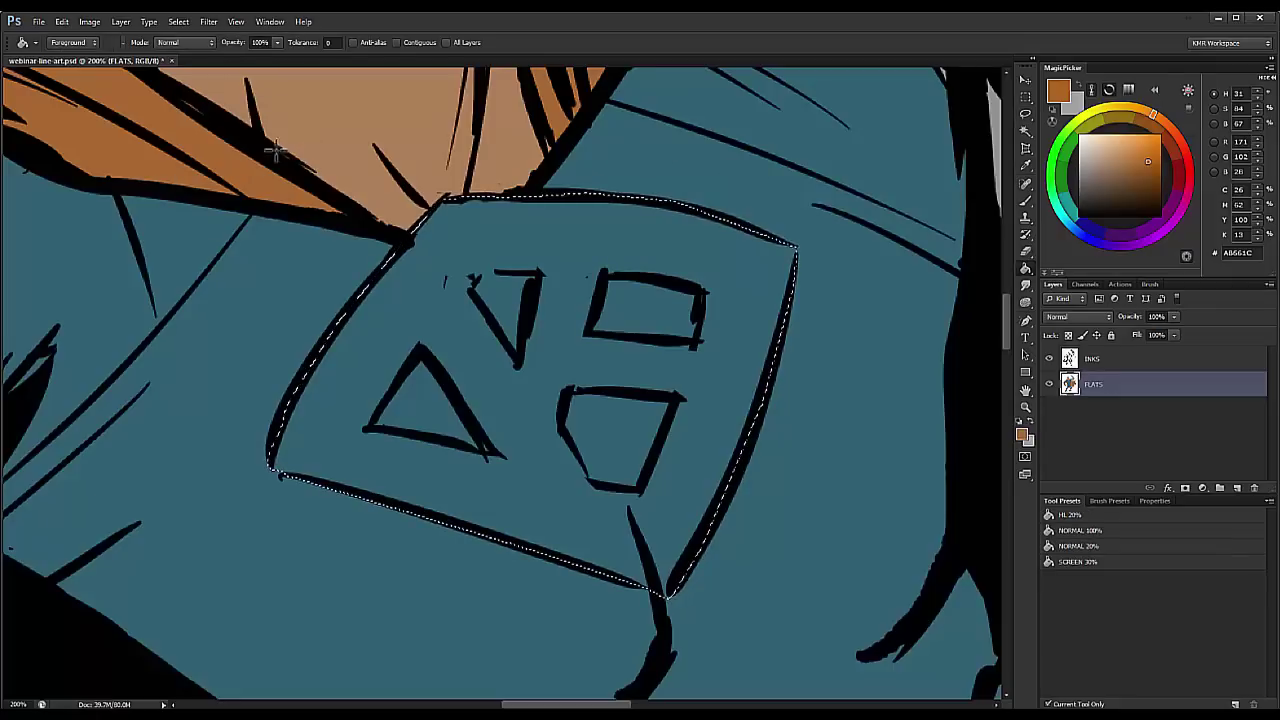
click(573, 300)
key(ctrl+d)
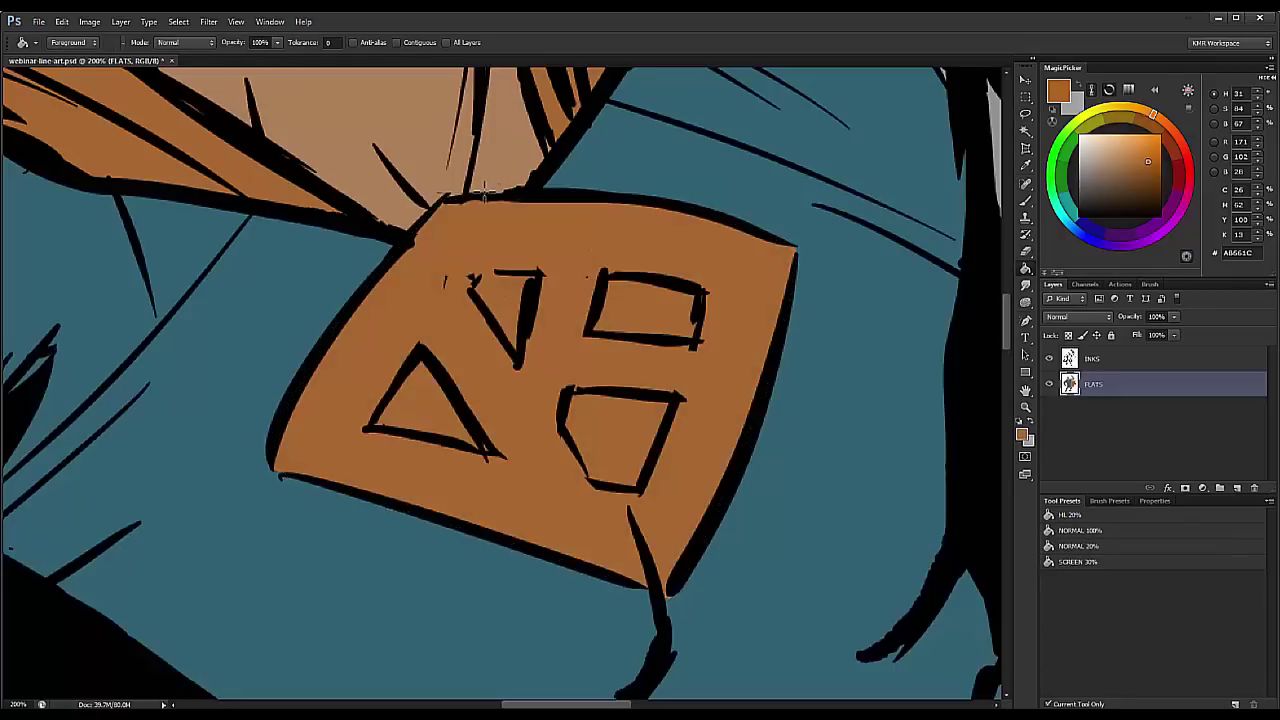
Step: Select the four small shapes inside the chest emblem together, tracing each of their outlines with the lasso
key(l)
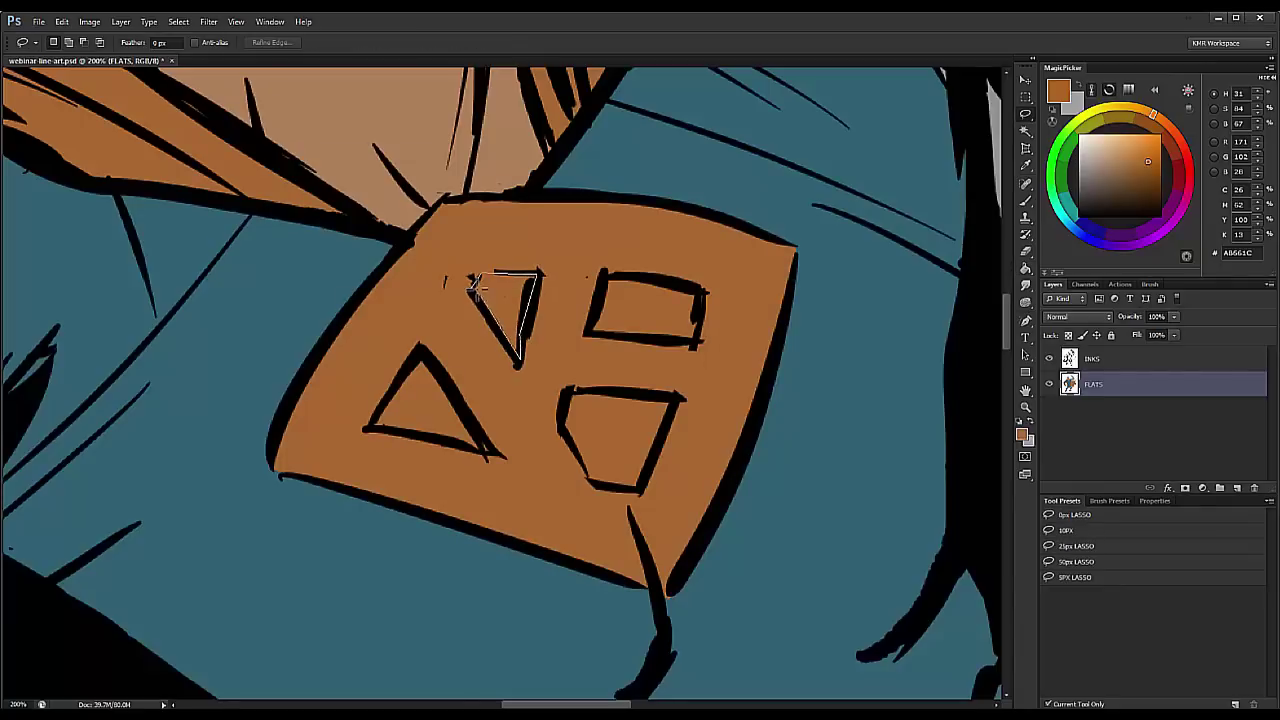
drag(522, 243, 522, 245)
drag(618, 274, 603, 290)
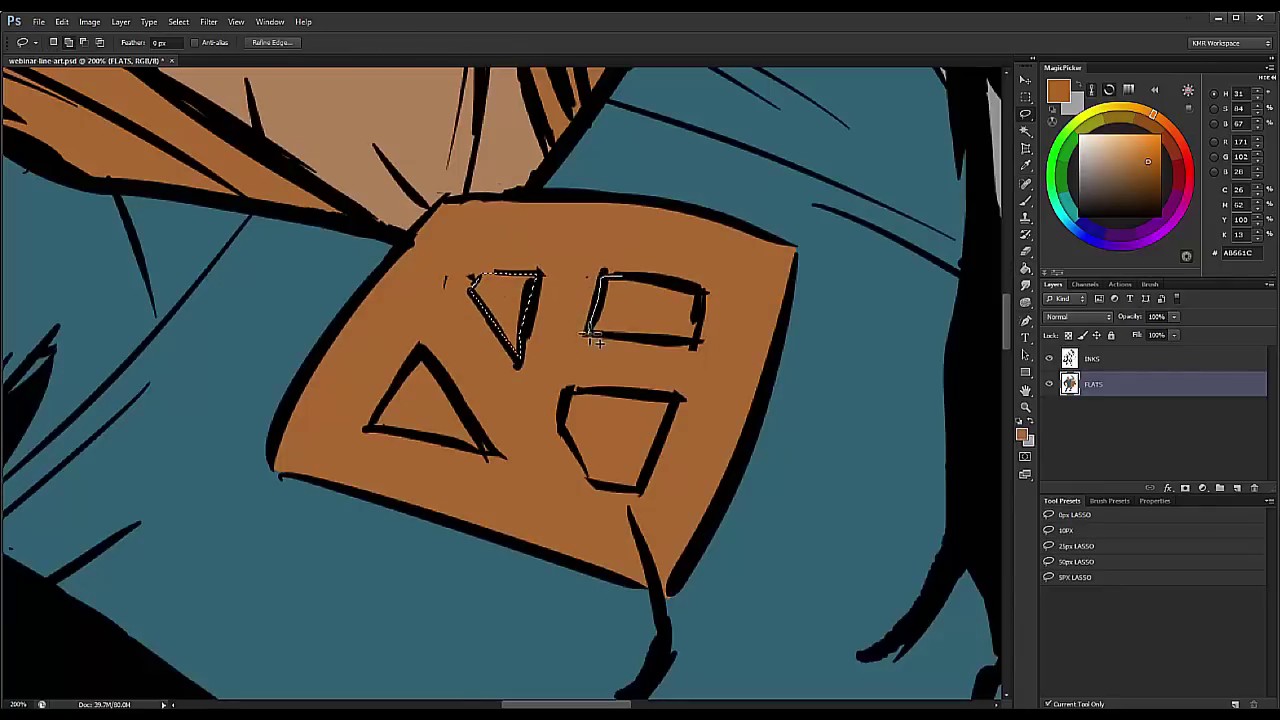
drag(590, 336, 702, 348)
mouse_move(366, 430)
mouse_down()
mouse_move(408, 360)
mouse_move(490, 455)
mouse_move(366, 430)
mouse_up()
mouse_move(590, 388)
mouse_down()
mouse_move(562, 396)
mouse_move(590, 484)
mouse_move(648, 490)
mouse_move(682, 400)
mouse_move(595, 390)
mouse_up()
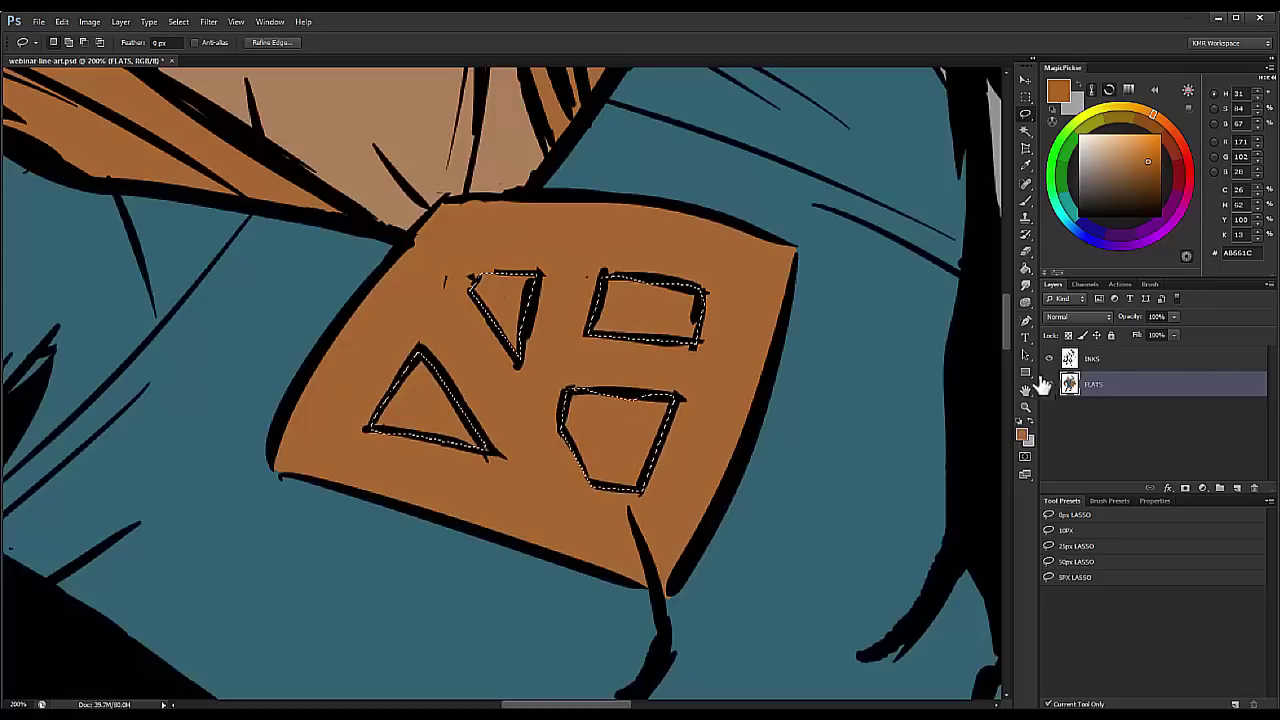
click(1025, 407)
alt+click(918, 465)
alt+click(908, 465)
drag(901, 354, 636, 246)
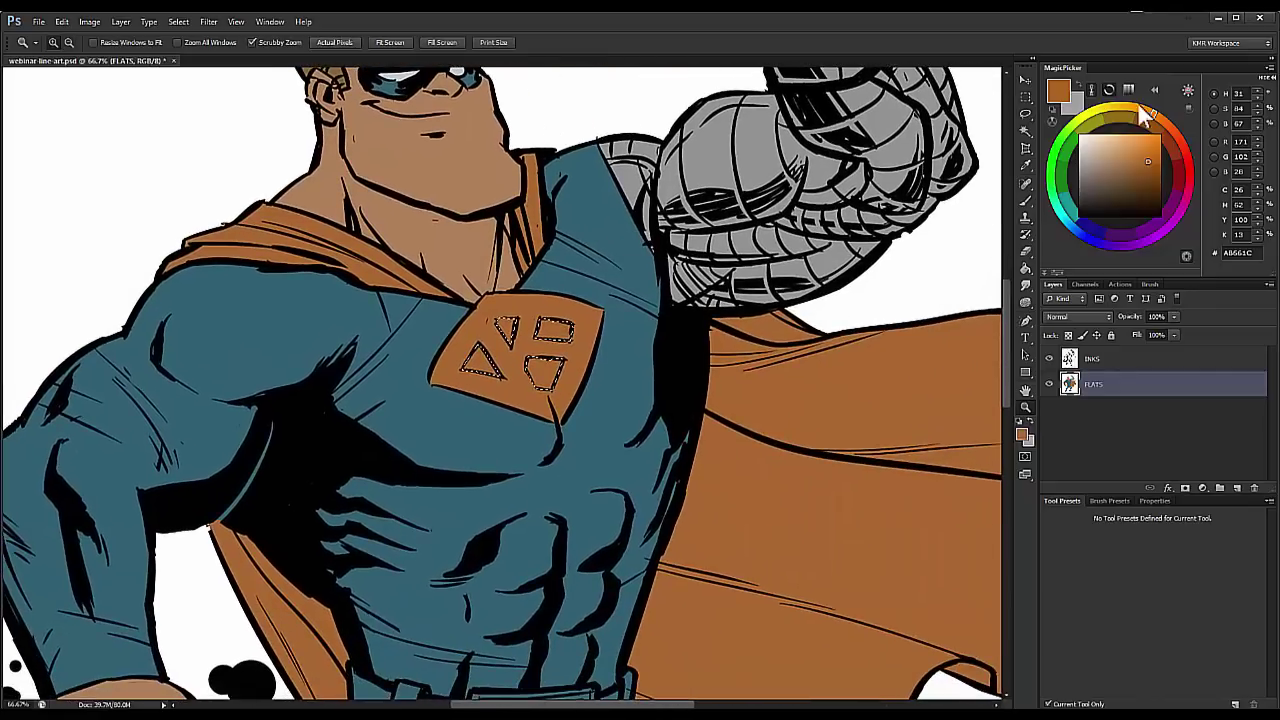
Step: Set the foreground color to golden #D69027, fill the four selected chest emblem shapes with it, and deselect
drag(1151, 115, 1138, 108)
drag(1142, 153, 1146, 147)
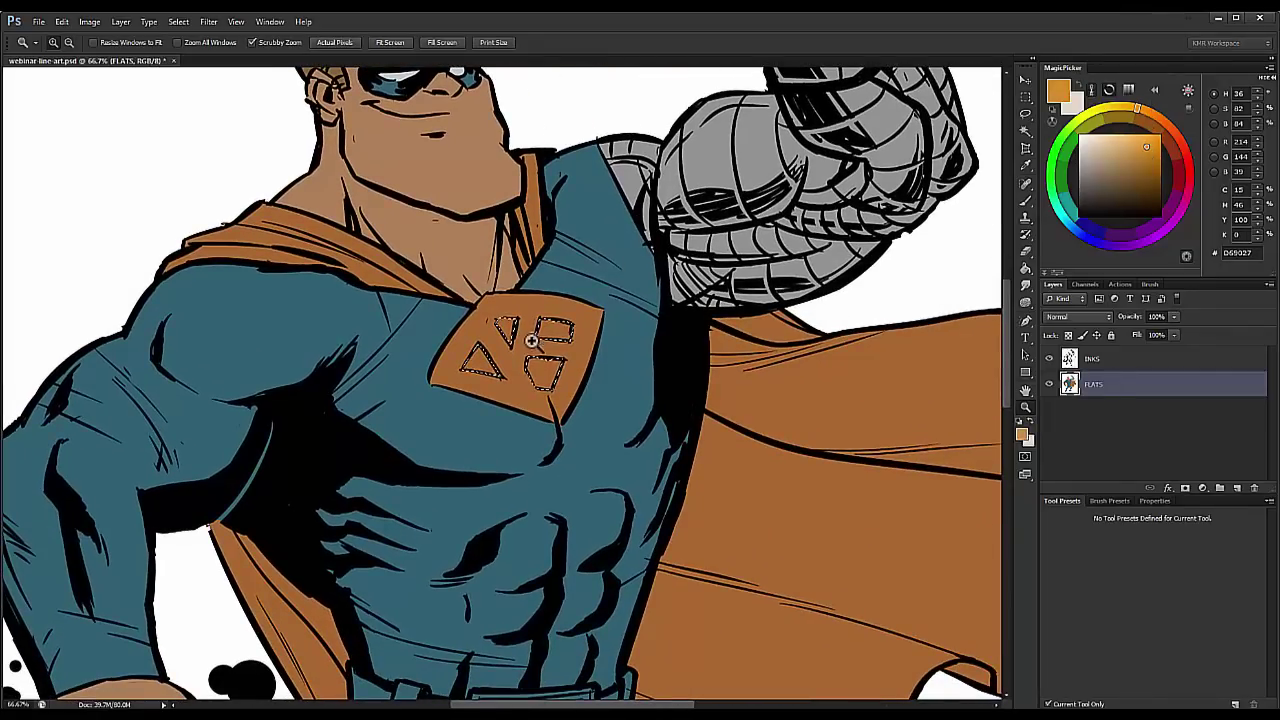
key(g)
click(545, 370)
Step: Lasso the belt's strap segments and the area inside the buckle together, tracing around the buckle prong
key(l)
drag(571, 486, 580, 271)
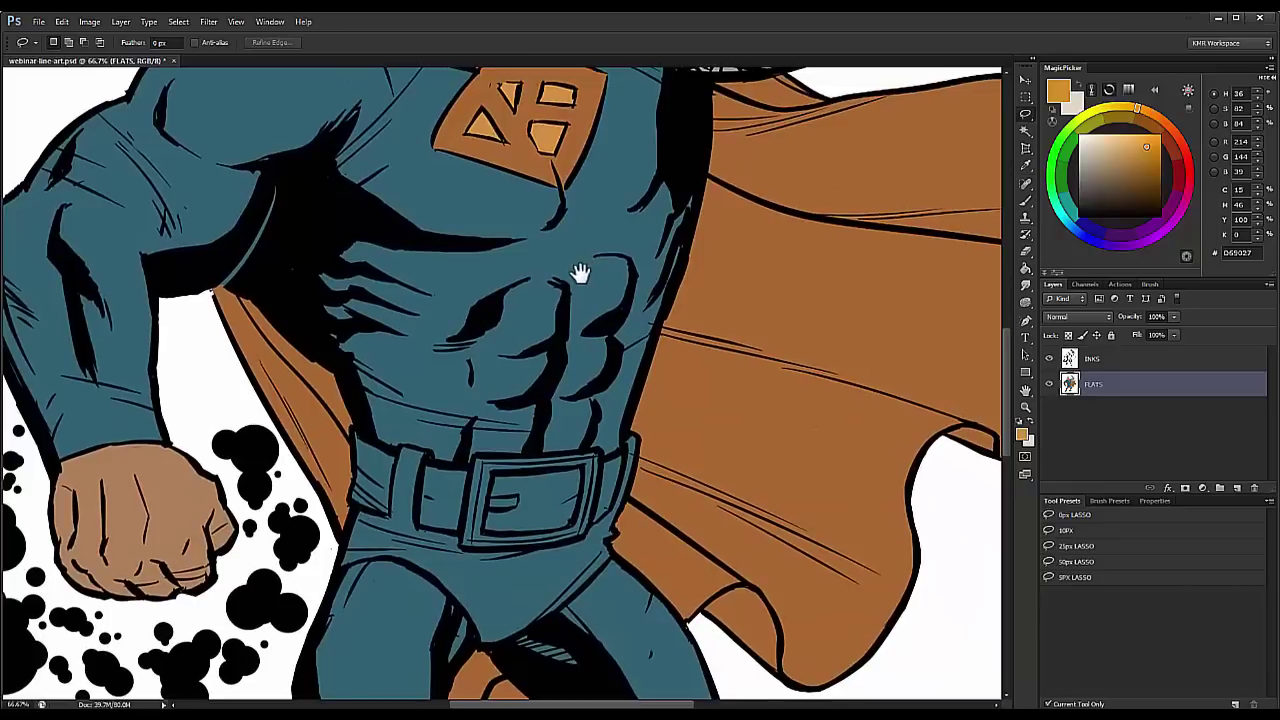
drag(552, 353, 568, 303)
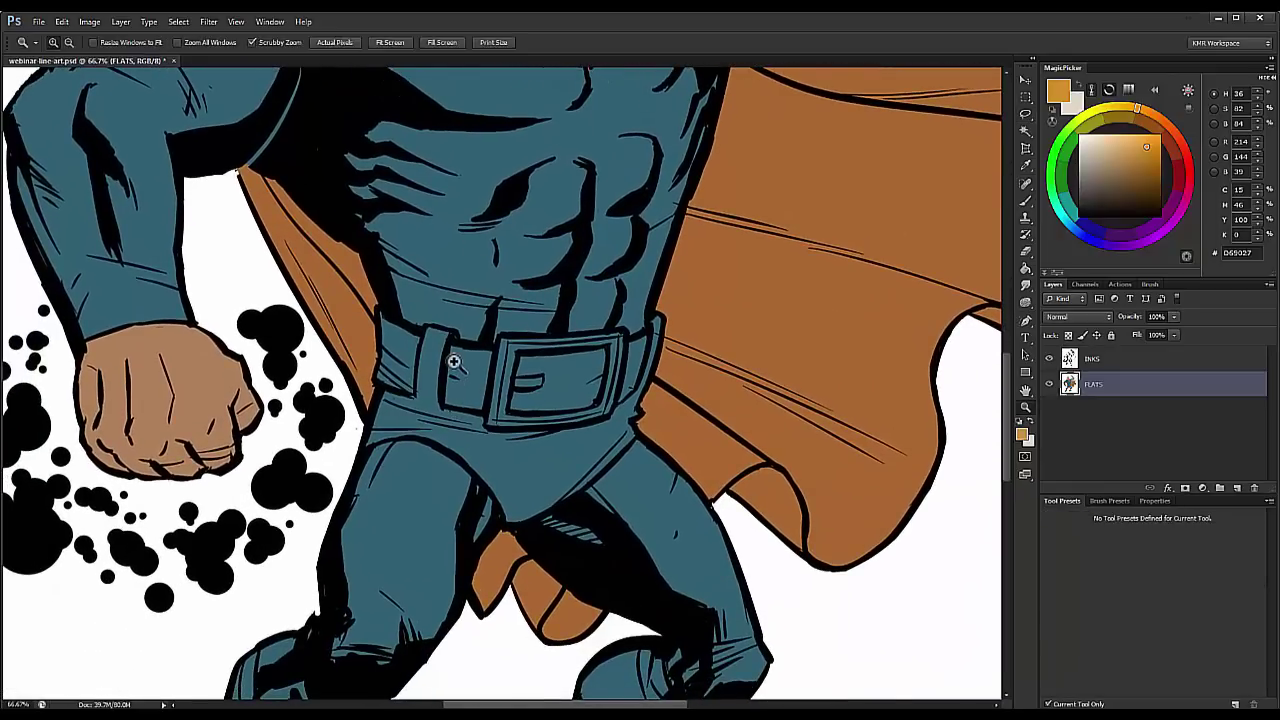
key(ctrl+plus)
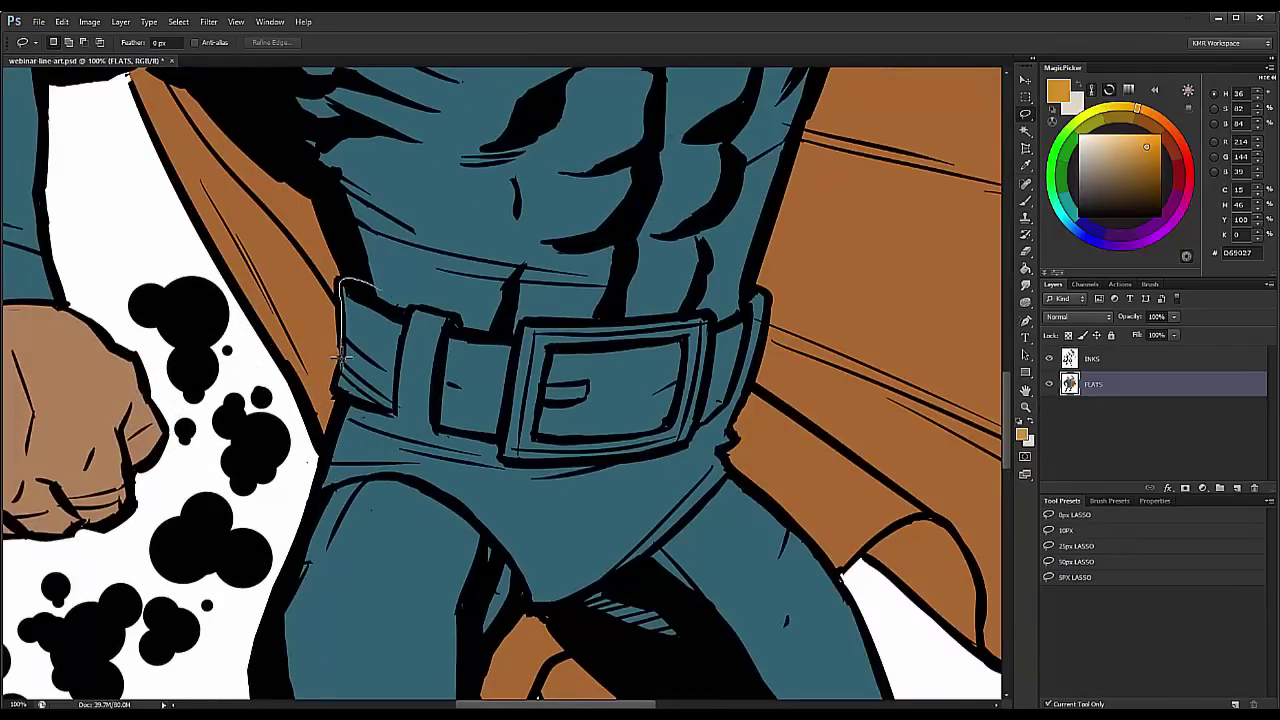
mouse_move(345, 355)
mouse_down()
mouse_move(320, 375)
mouse_move(343, 396)
mouse_up()
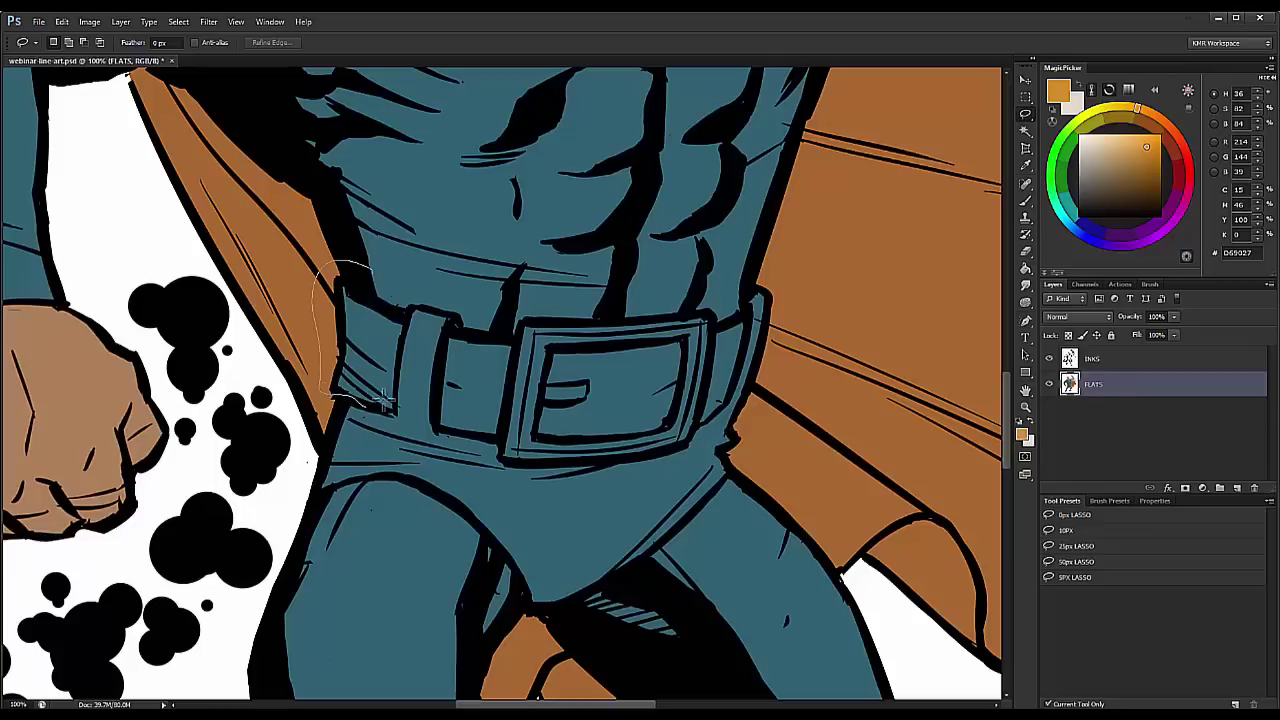
mouse_move(397, 356)
mouse_down()
mouse_move(406, 300)
mouse_move(372, 268)
mouse_up()
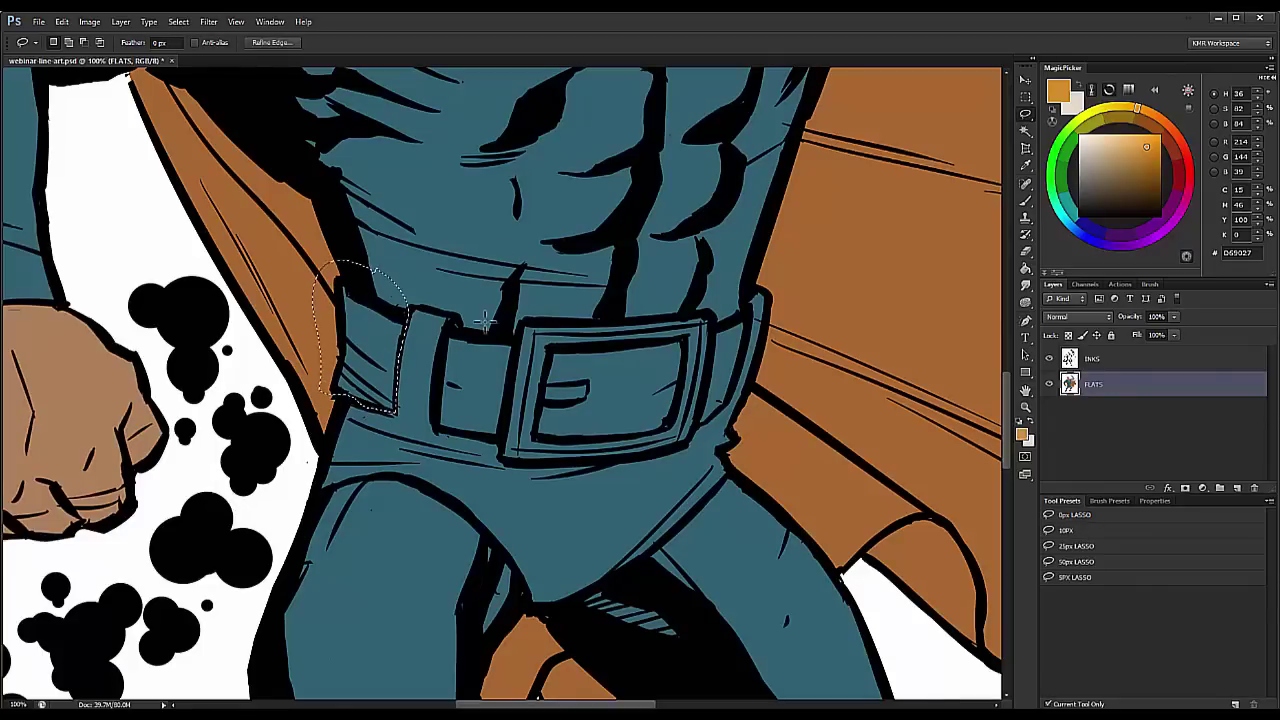
mouse_move(460, 326)
mouse_down()
mouse_move(437, 432)
mouse_move(497, 437)
mouse_move(514, 327)
mouse_move(490, 317)
mouse_move(519, 249)
mouse_move(721, 321)
mouse_move(692, 433)
mouse_move(727, 402)
mouse_move(752, 318)
mouse_up()
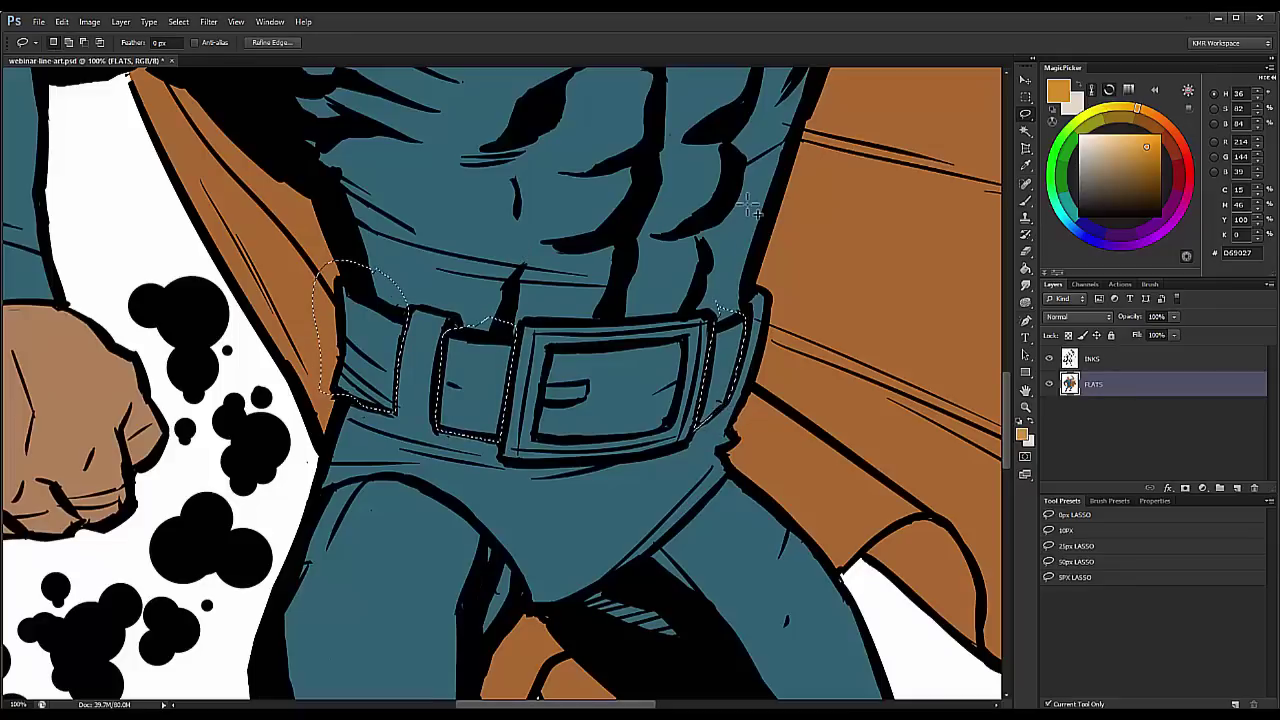
drag(560, 350, 549, 379)
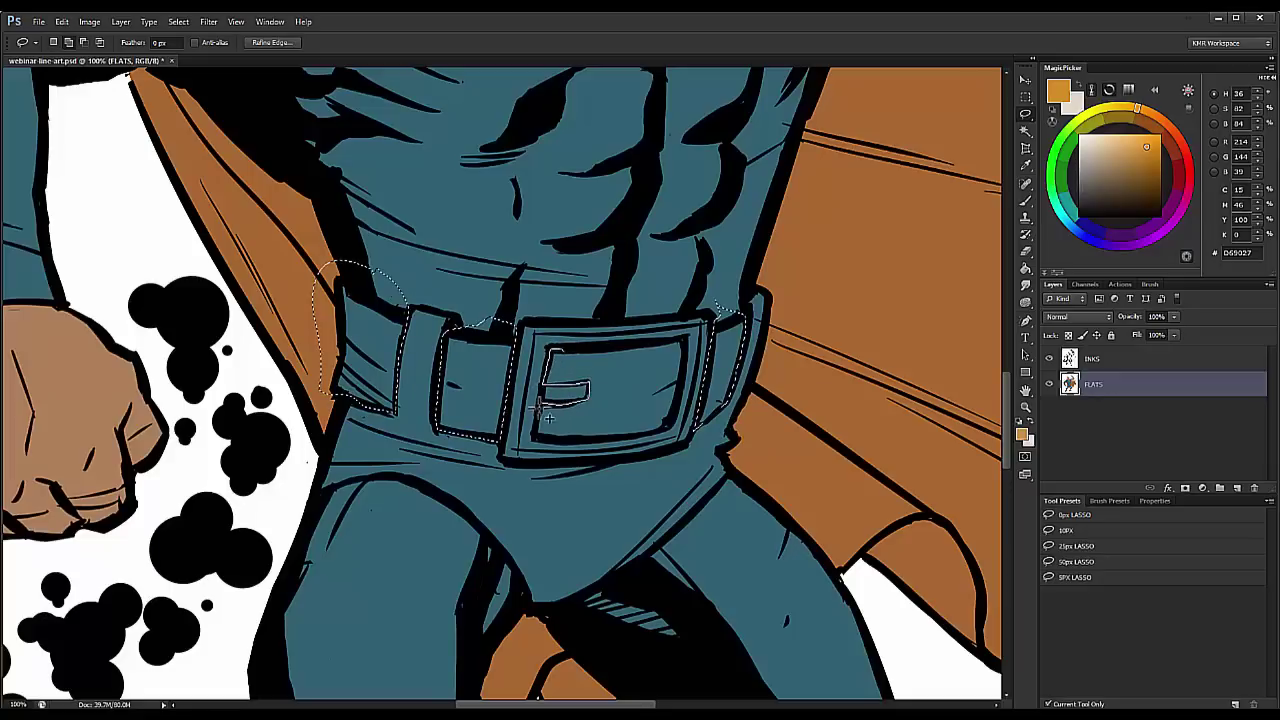
mouse_move(548, 419)
mouse_down()
mouse_move(562, 437)
mouse_move(655, 432)
mouse_move(683, 388)
mouse_move(688, 340)
mouse_move(560, 350)
mouse_up()
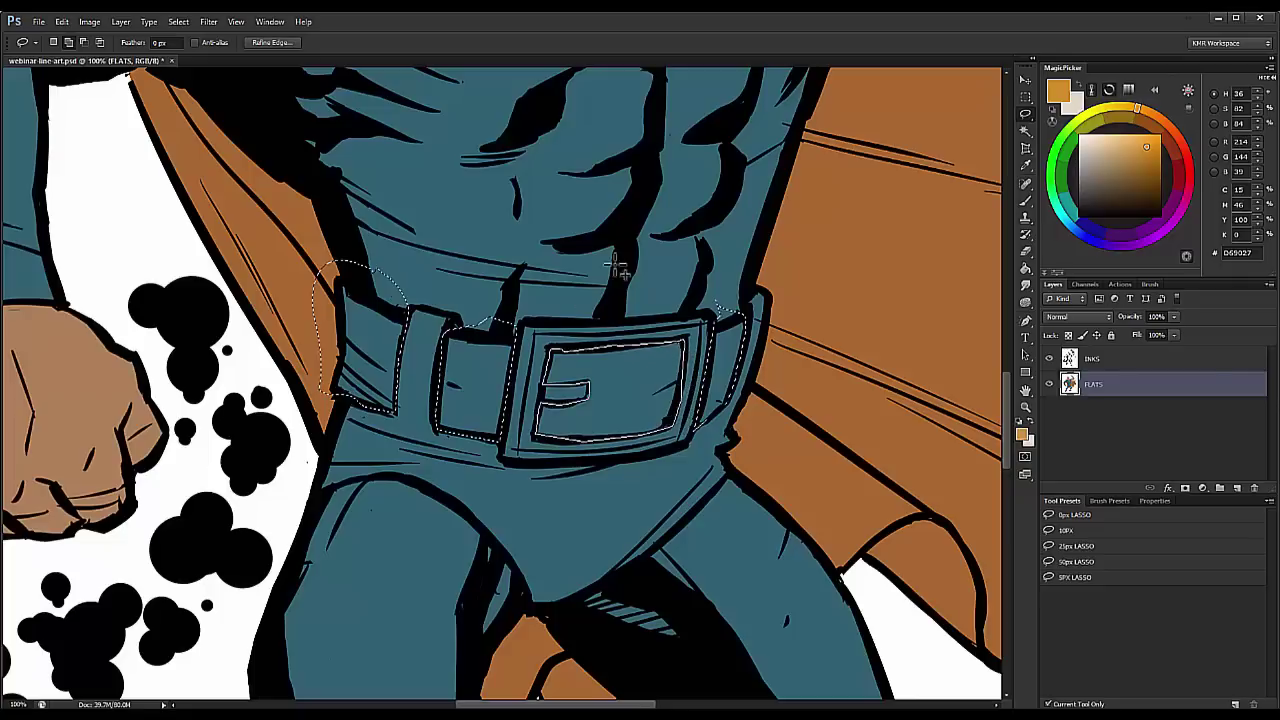
key(g)
click(660, 375)
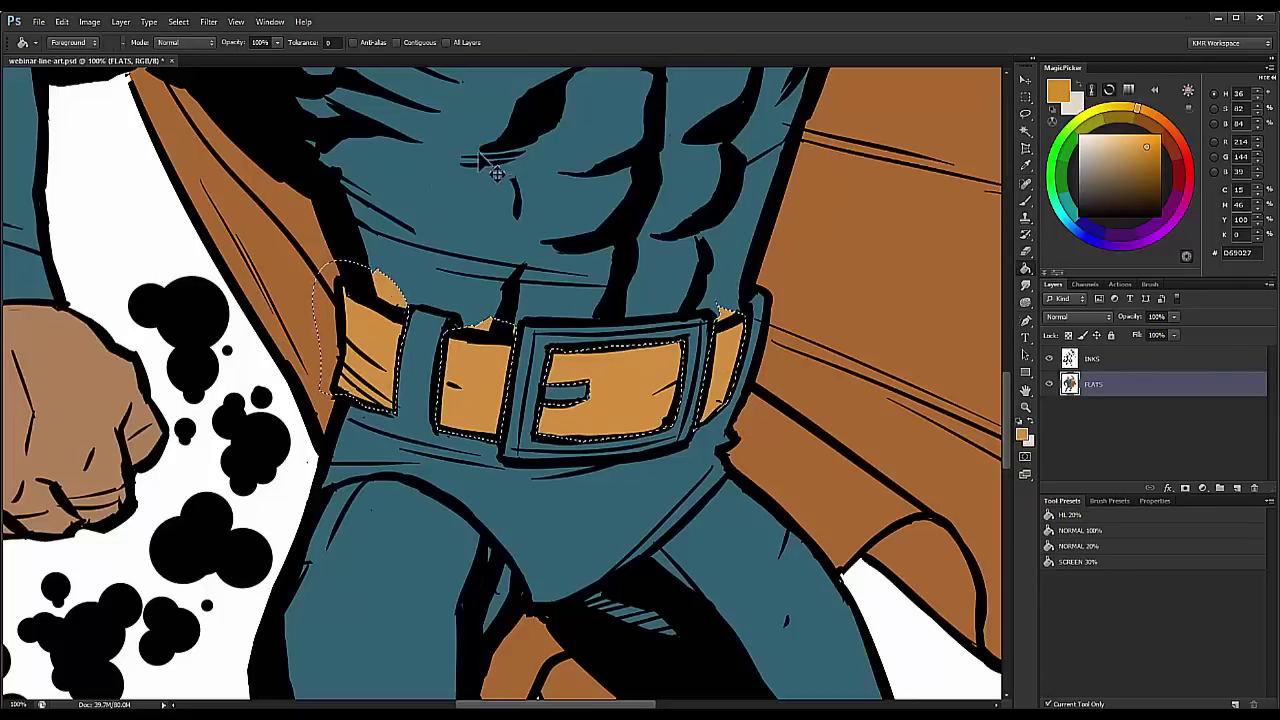
key(ctrl+z)
Step: Trim the selection's overlap above the belt's upper edge, fill the belt segments and buckle interior with golden #D69027, and deselect
key(l)
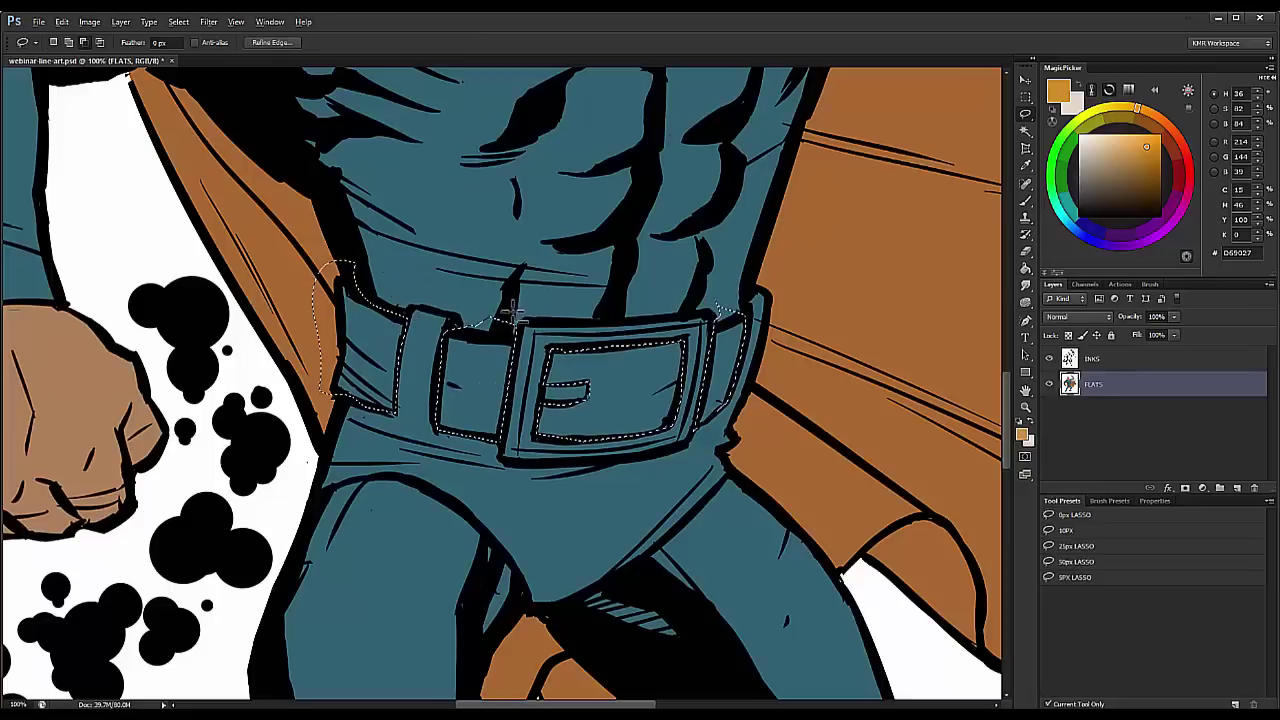
key(g)
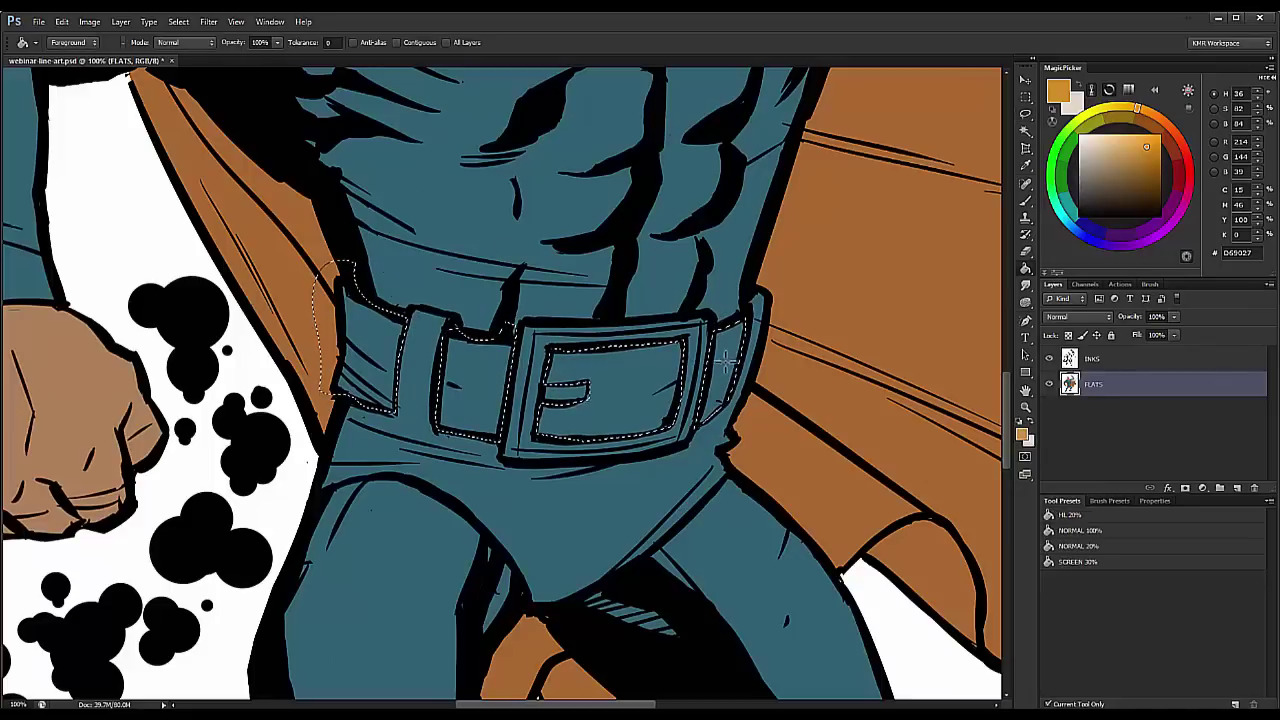
click(725, 362)
key(ctrl+d)
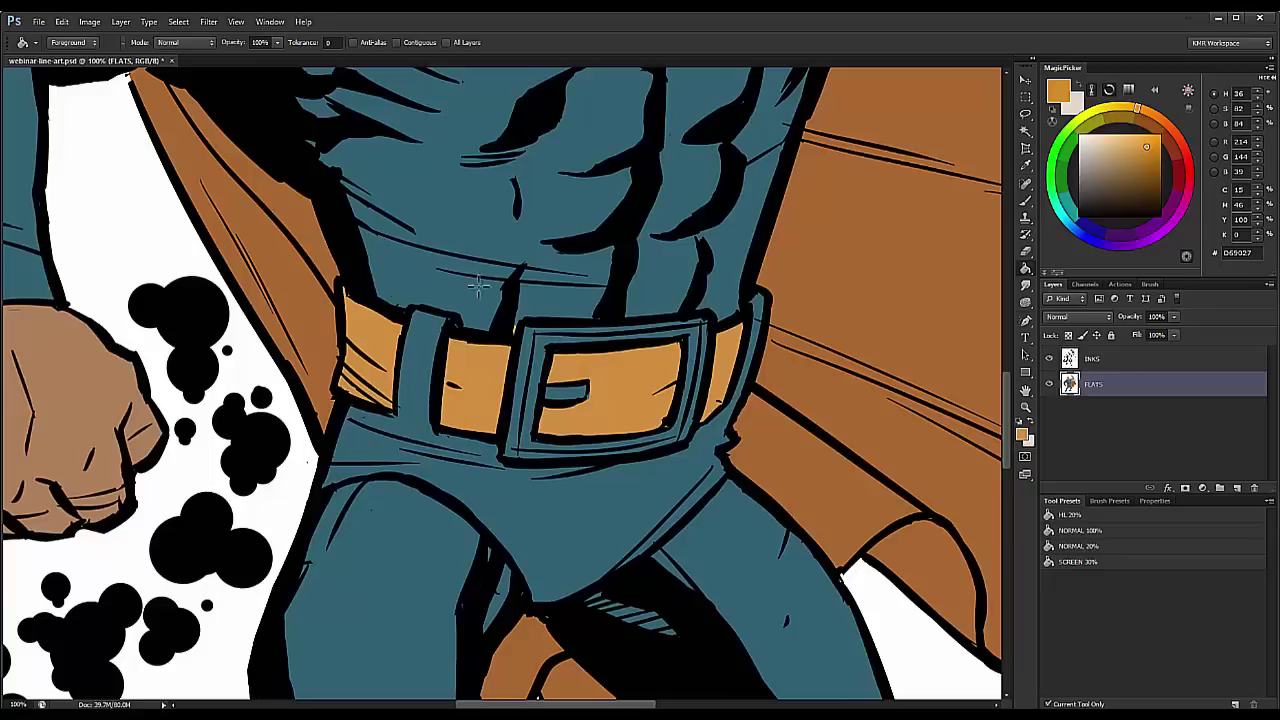
Step: Lasso the stray spot above the belt beside the buckle and recolor it with the costume's sampled teal #296274
key(l)
key(ctrl+z)
mouse_move(526, 314)
mouse_down()
mouse_move(519, 336)
mouse_move(520, 320)
mouse_up()
key(b)
alt+click(540, 302)
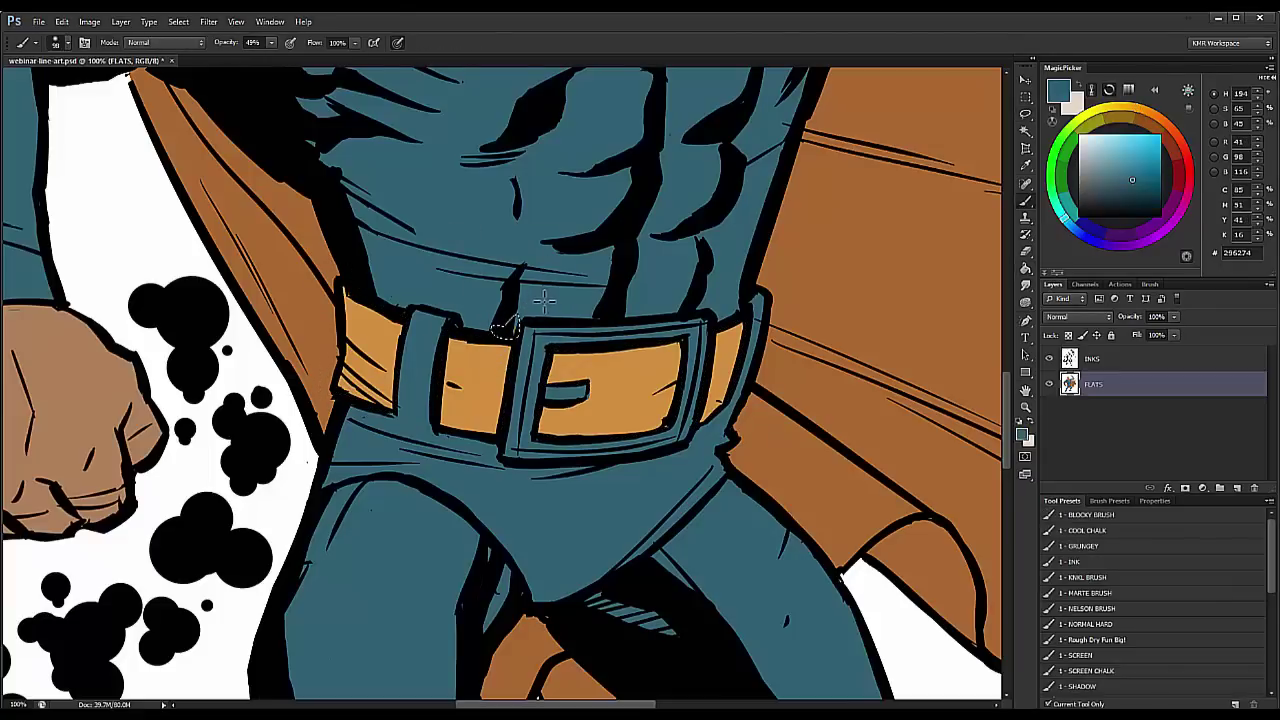
Step: Lasso the trunks together with the belt loops and buckle frame, following the leg openings and the belt's upper edge
key(l)
mouse_move(585, 376)
mouse_down()
mouse_move(613, 360)
mouse_move(574, 215)
mouse_up()
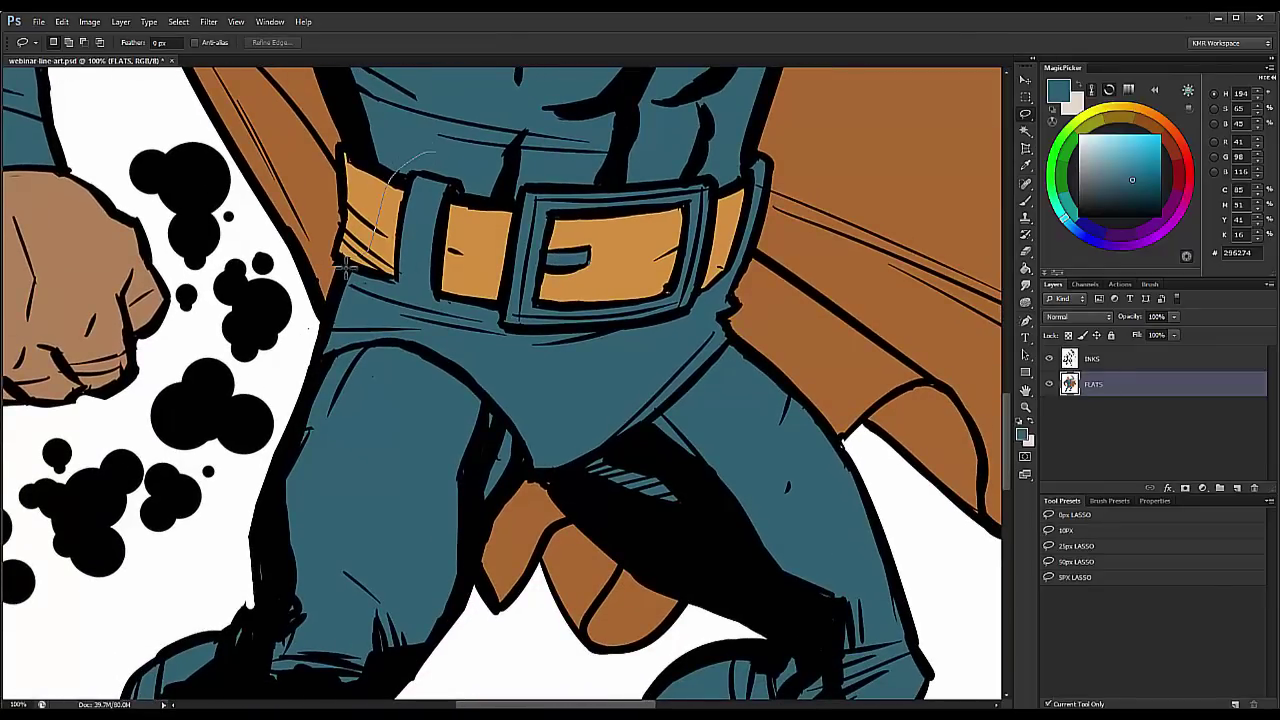
mouse_move(342, 343)
mouse_down()
mouse_move(399, 344)
mouse_move(482, 381)
mouse_move(507, 423)
mouse_up()
drag(595, 463, 692, 380)
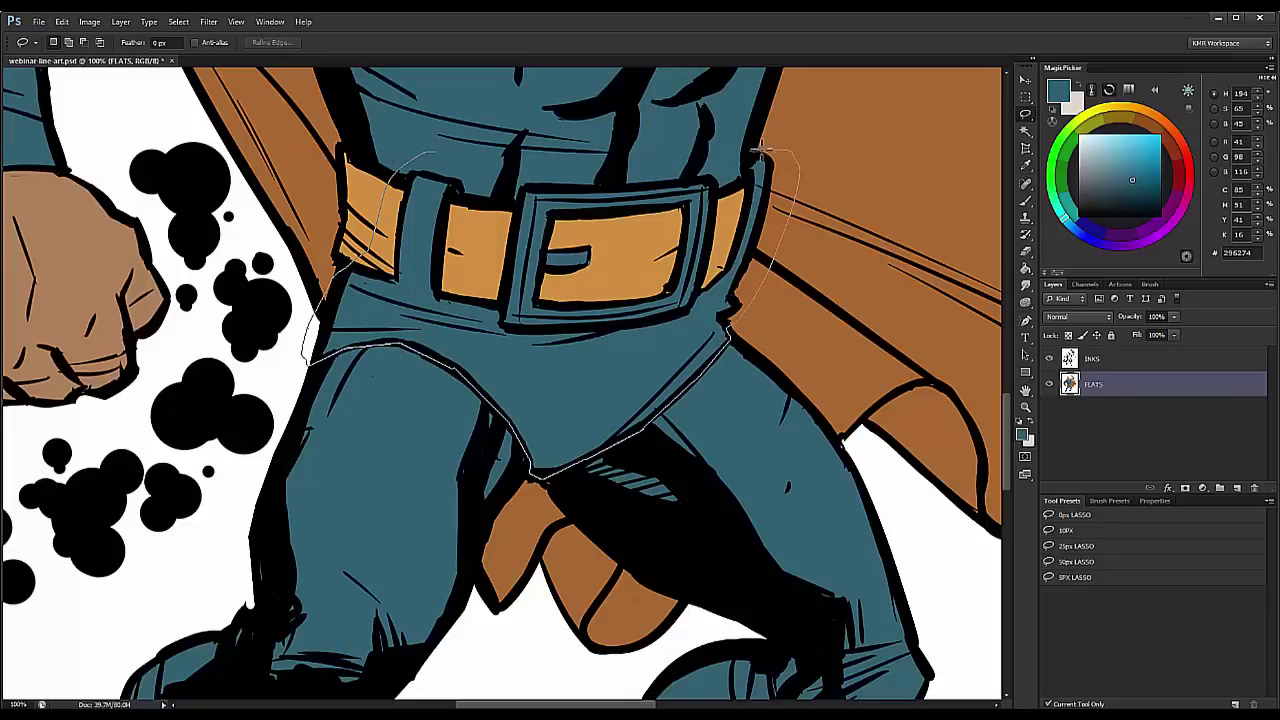
drag(703, 183, 535, 185)
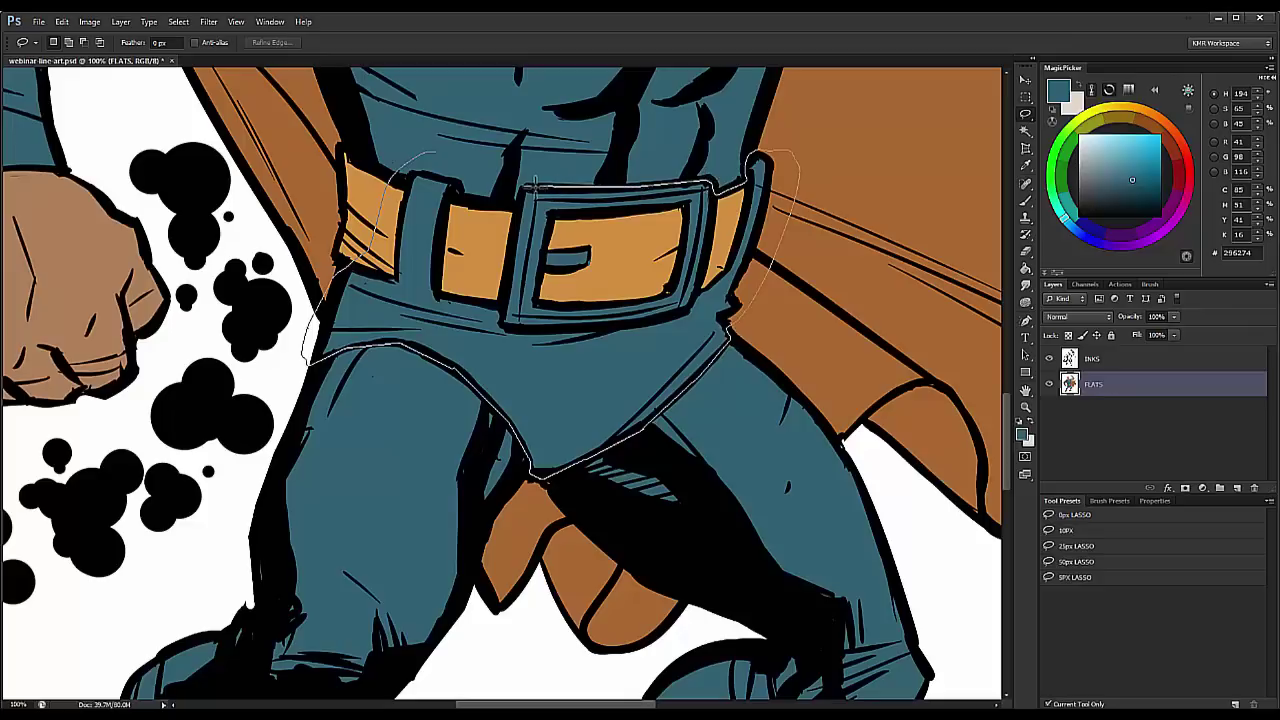
drag(430, 175, 422, 172)
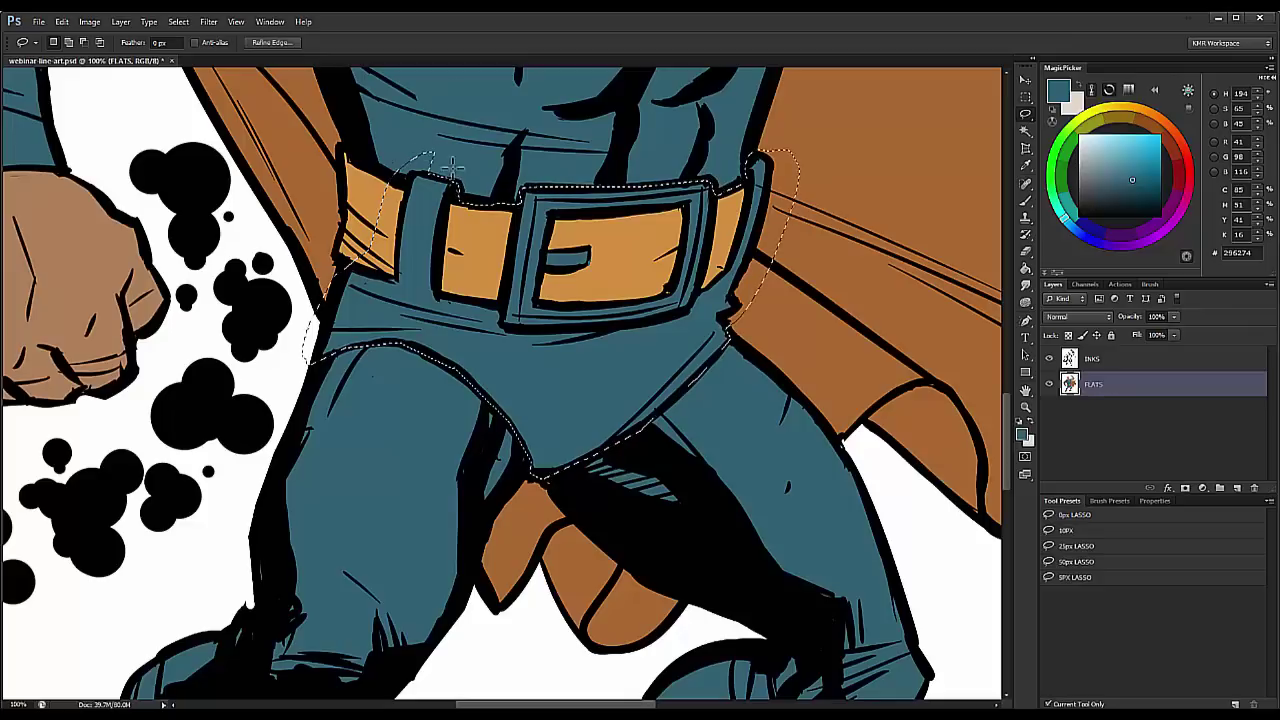
drag(697, 203, 570, 295)
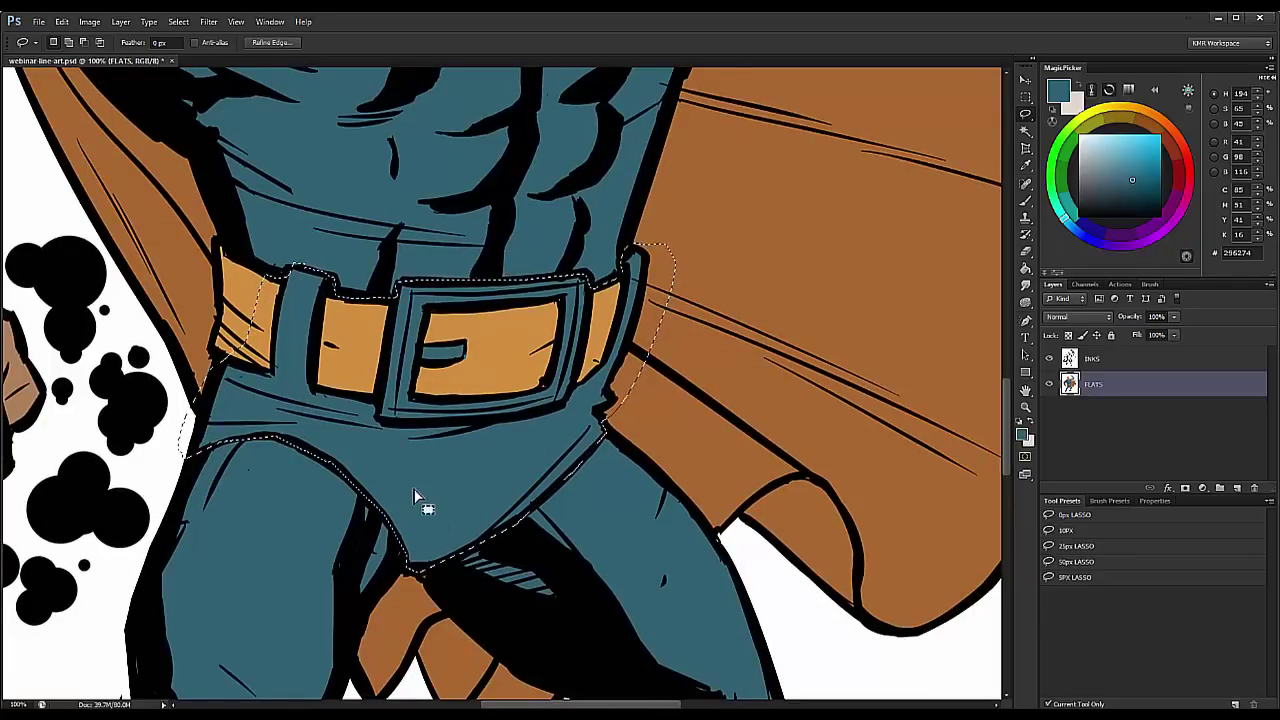
Step: Sample the cape's orange-brown, adjust it to #B06C23, fill the selected trunks, belt loops and buckle frame, and deselect
key(b)
alt+click(751, 215)
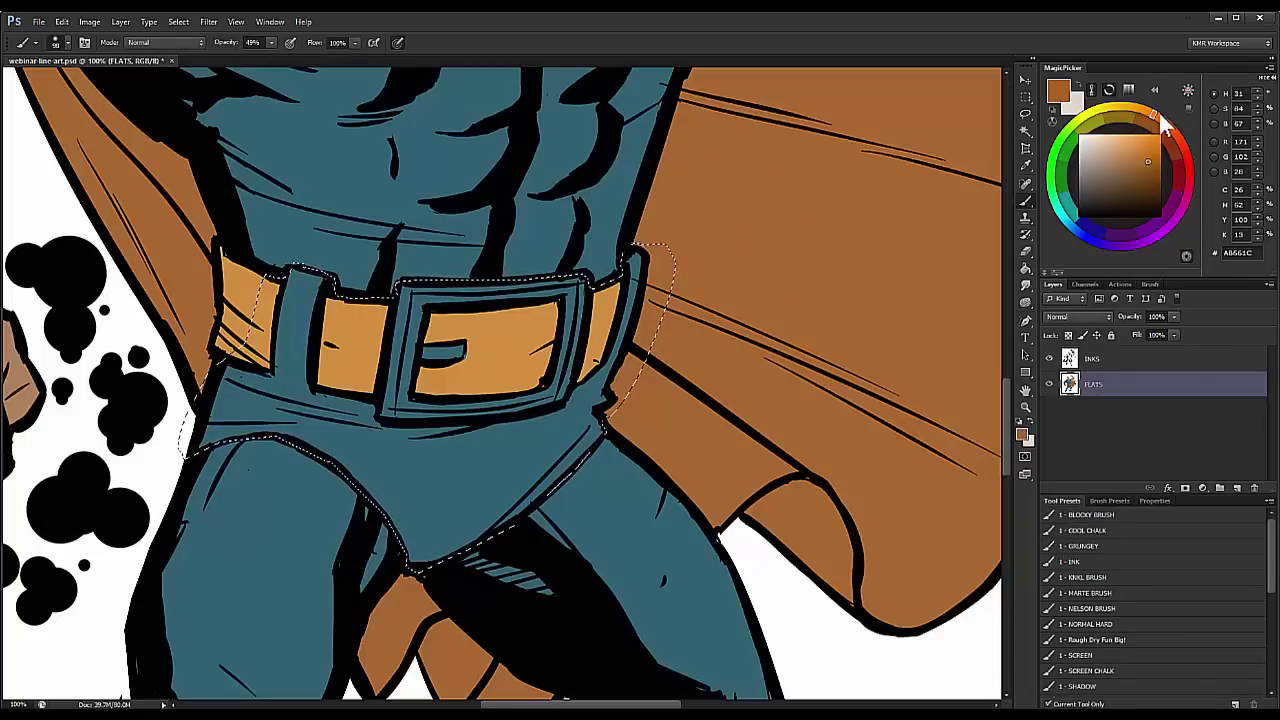
click(1145, 160)
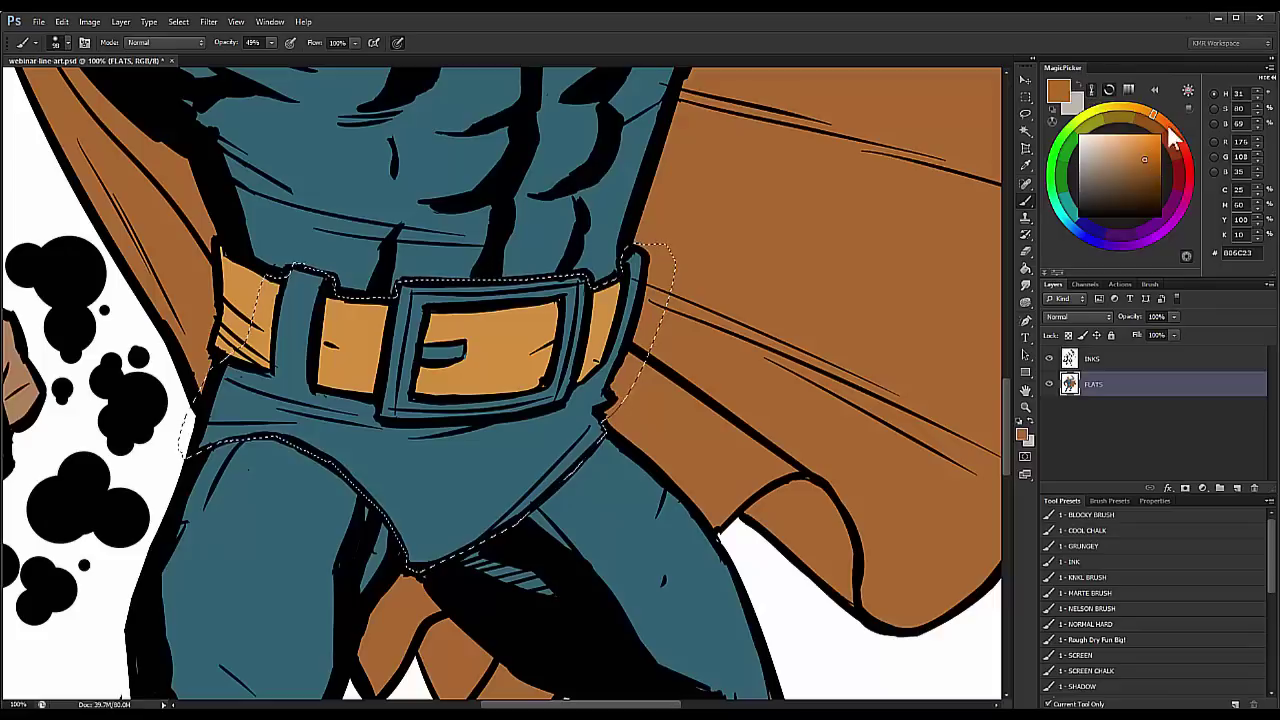
key(g)
click(440, 425)
key(ctrl+d)
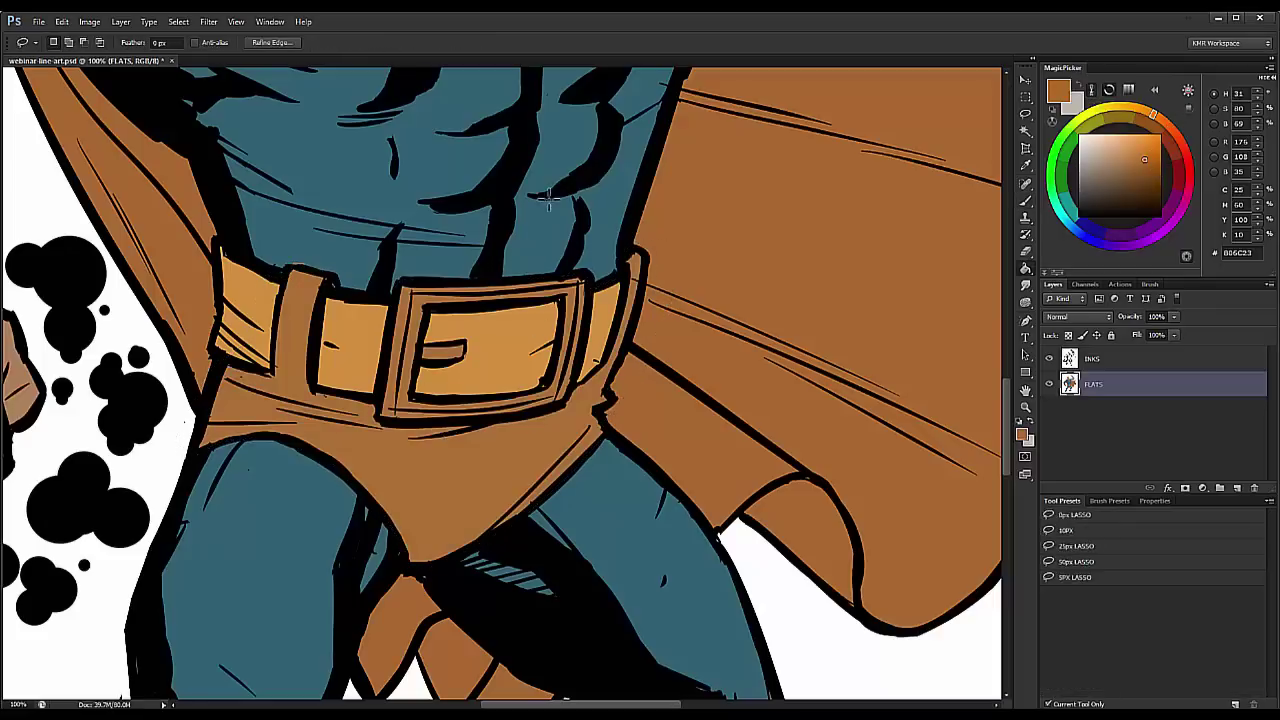
key(ctrl+z)
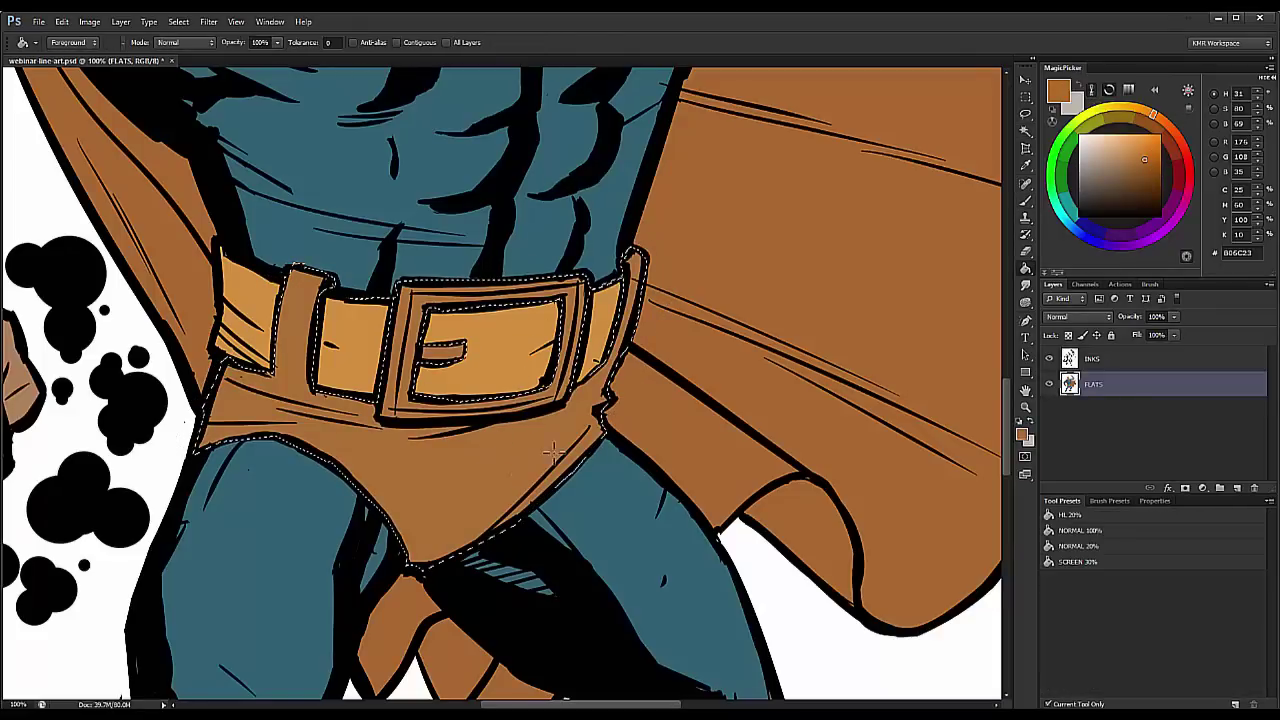
key(ctrl+d)
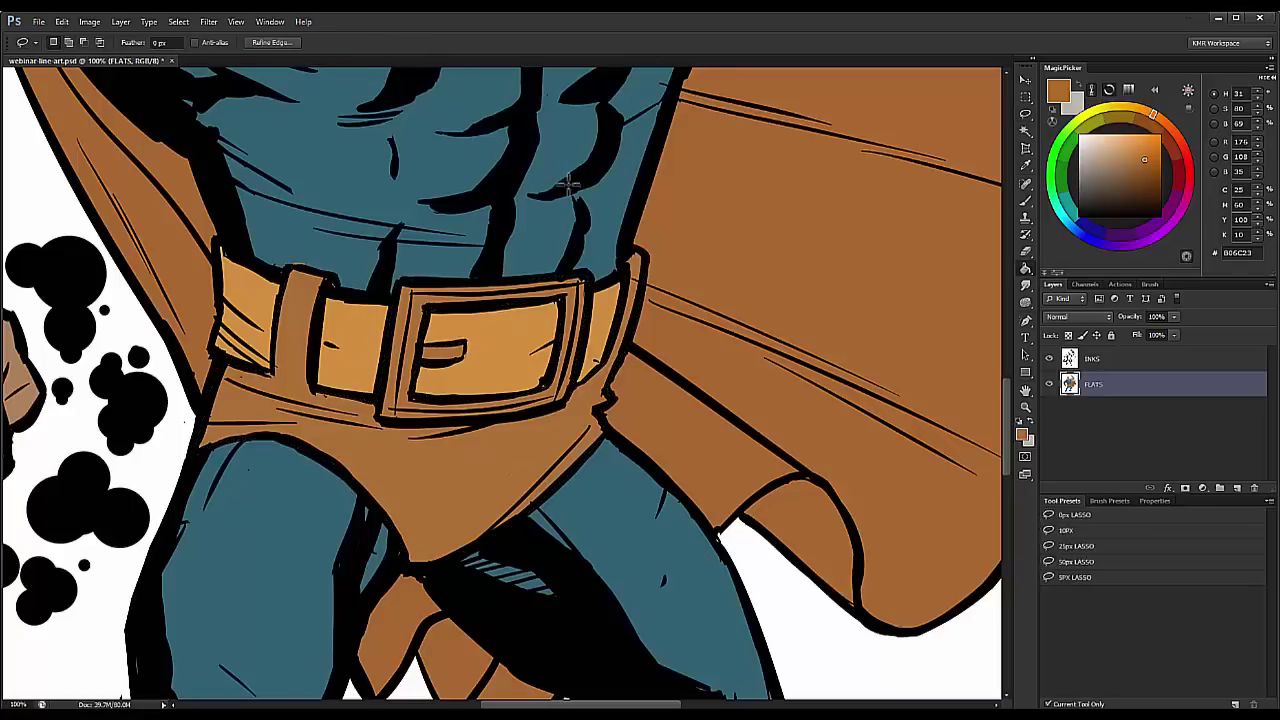
Step: Lasso the stray orange sliver above the belt loop, fill it with the costume's sampled teal, and deselect
click(1025, 408)
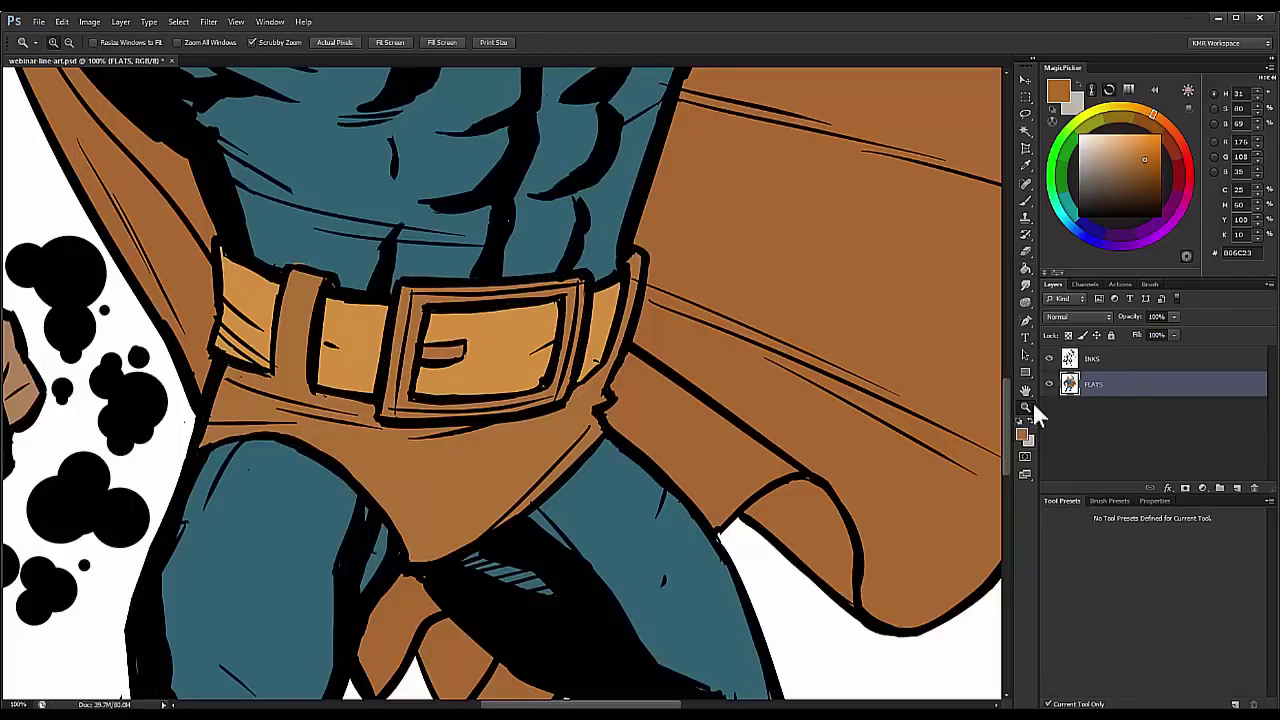
alt+click(879, 481)
alt+click(879, 481)
drag(808, 455, 688, 222)
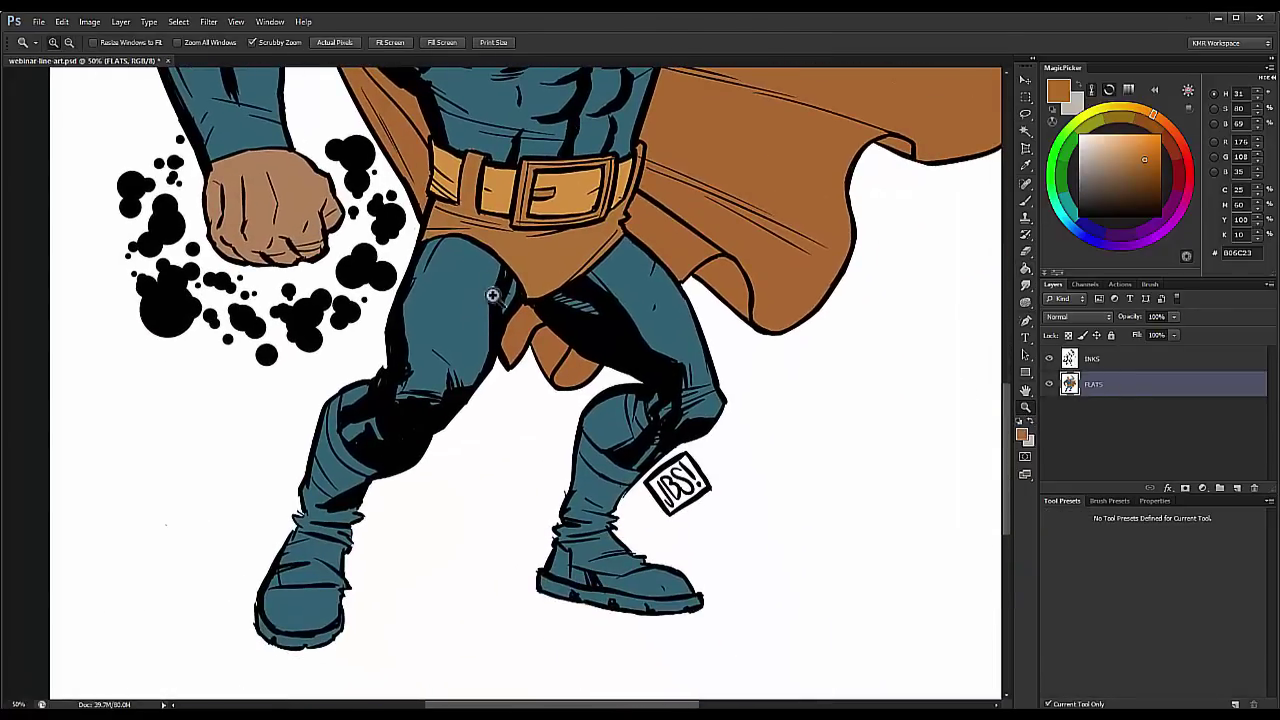
click(480, 165)
click(480, 167)
drag(481, 228, 482, 374)
click(468, 274)
key(l)
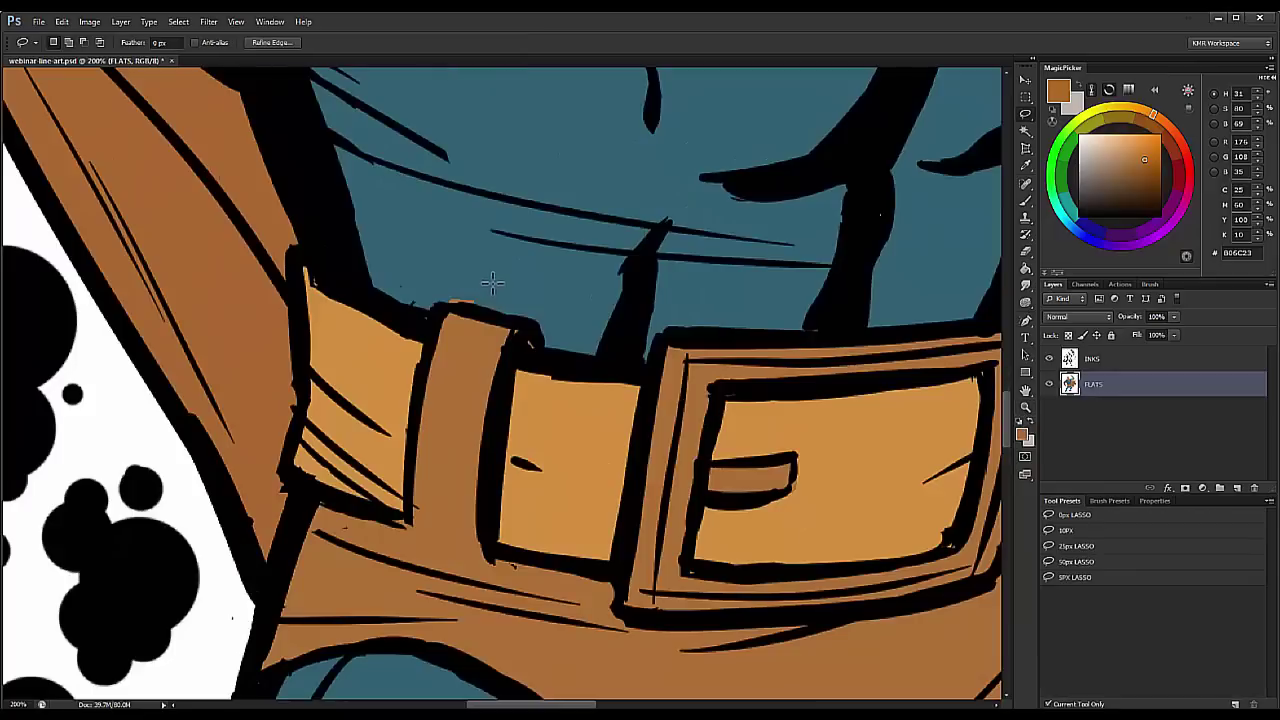
drag(432, 316, 418, 312)
key(b)
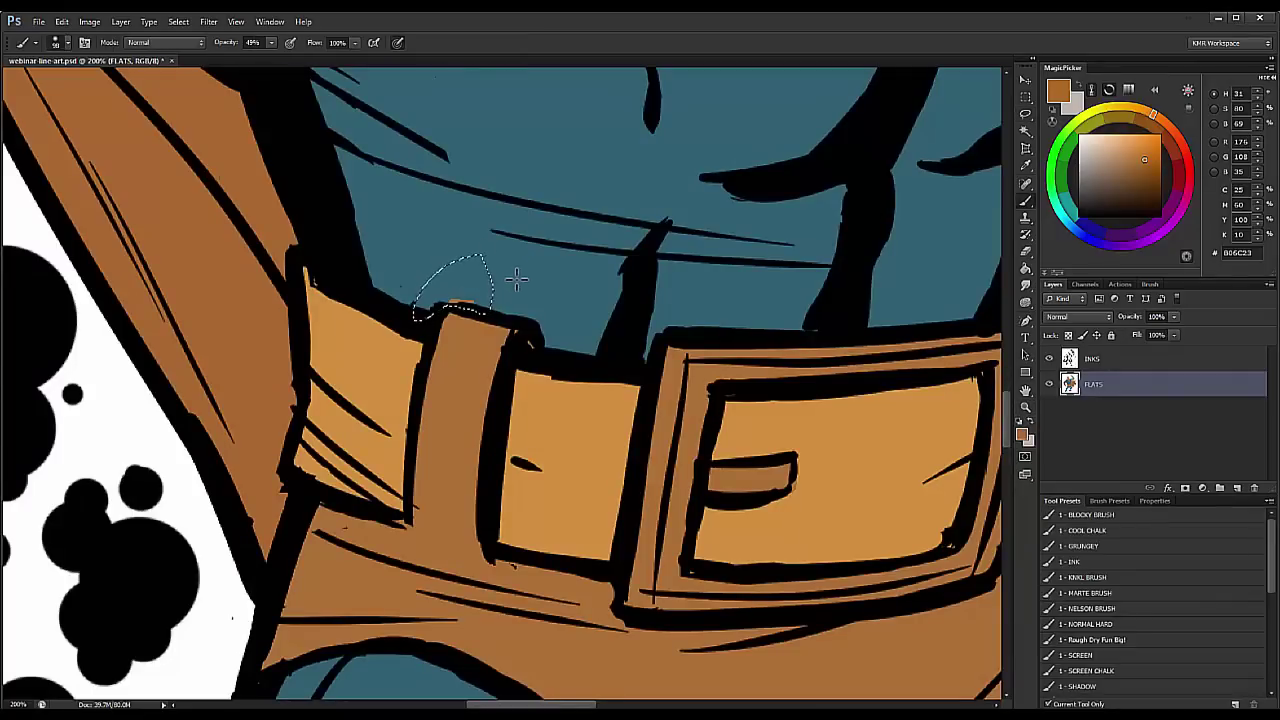
alt+click(480, 320)
key(g)
click(463, 302)
key(ctrl+d)
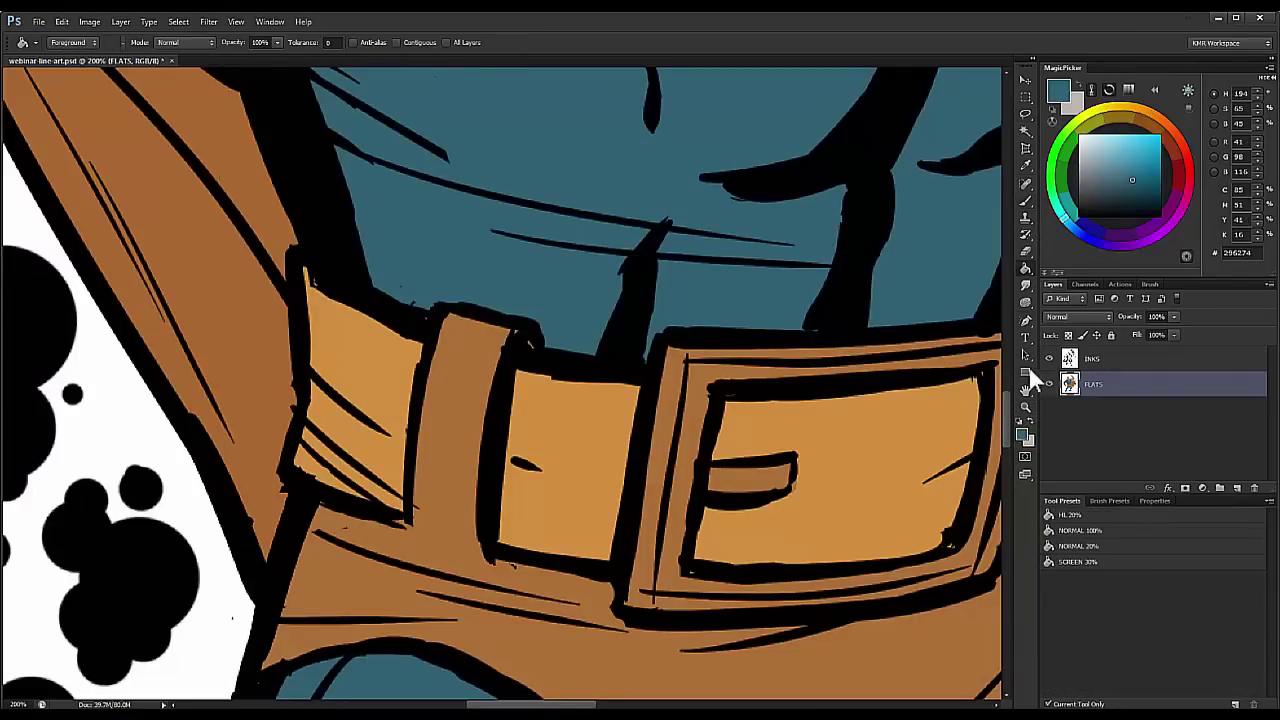
Step: Lasso both boots together, tracing their upper edges below the knees and looping loosely around the outside
click(1025, 406)
alt+click(930, 448)
alt+click(930, 447)
alt+click(930, 446)
drag(866, 456, 609, 129)
click(394, 413)
click(394, 413)
key(l)
drag(372, 289, 421, 248)
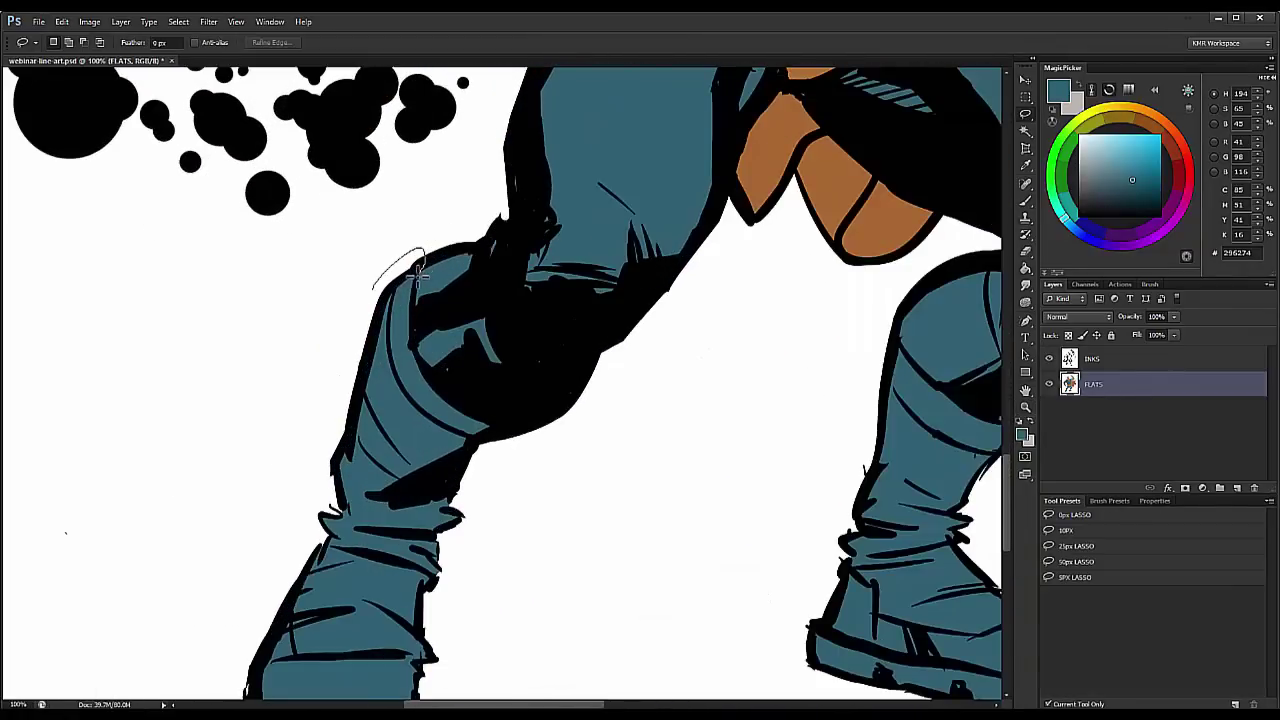
mouse_move(415, 355)
mouse_down()
mouse_move(512, 418)
mouse_move(503, 462)
mouse_move(501, 348)
mouse_move(492, 597)
mouse_move(246, 651)
mouse_move(292, 230)
mouse_up()
mouse_move(894, 262)
mouse_down()
mouse_move(518, 330)
mouse_move(531, 264)
mouse_move(572, 304)
mouse_move(664, 349)
mouse_move(640, 445)
mouse_move(874, 601)
mouse_move(345, 632)
mouse_move(440, 232)
mouse_up()
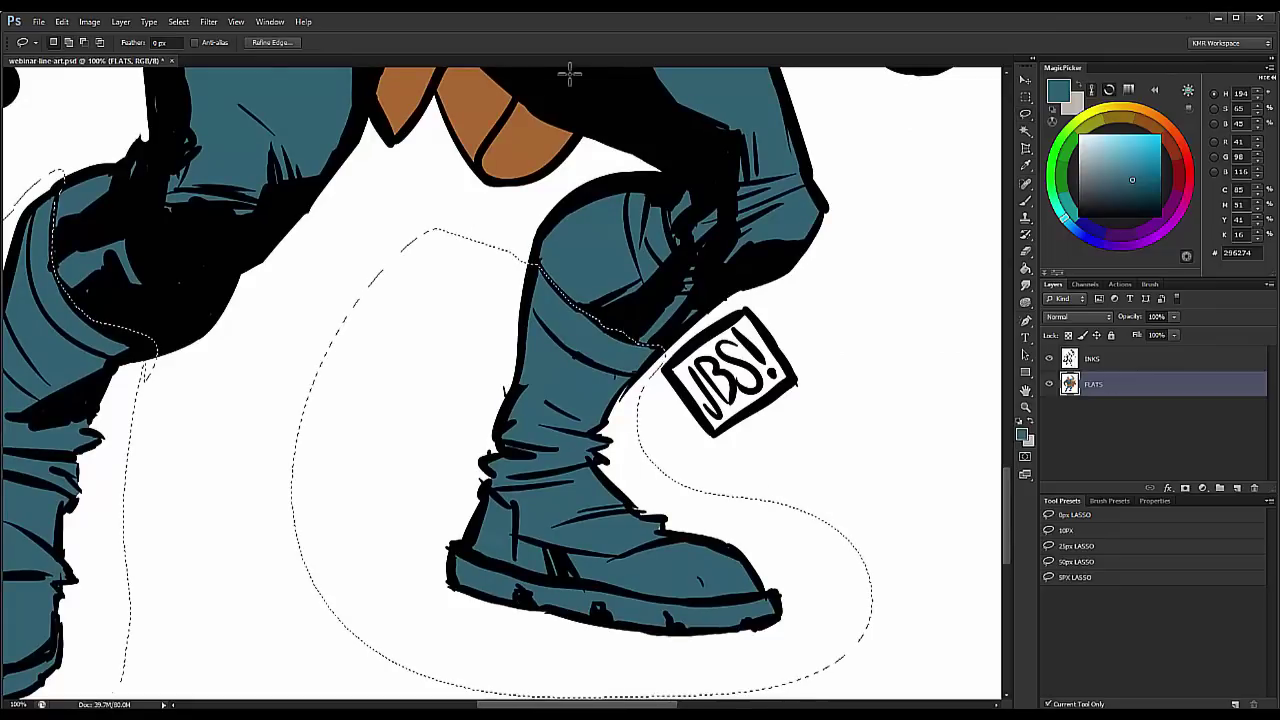
Step: Sample the cape's orange-brown #AB661C, fill both selected boots with it, and deselect
key(b)
alt+click(514, 149)
key(alt+BackSpace)
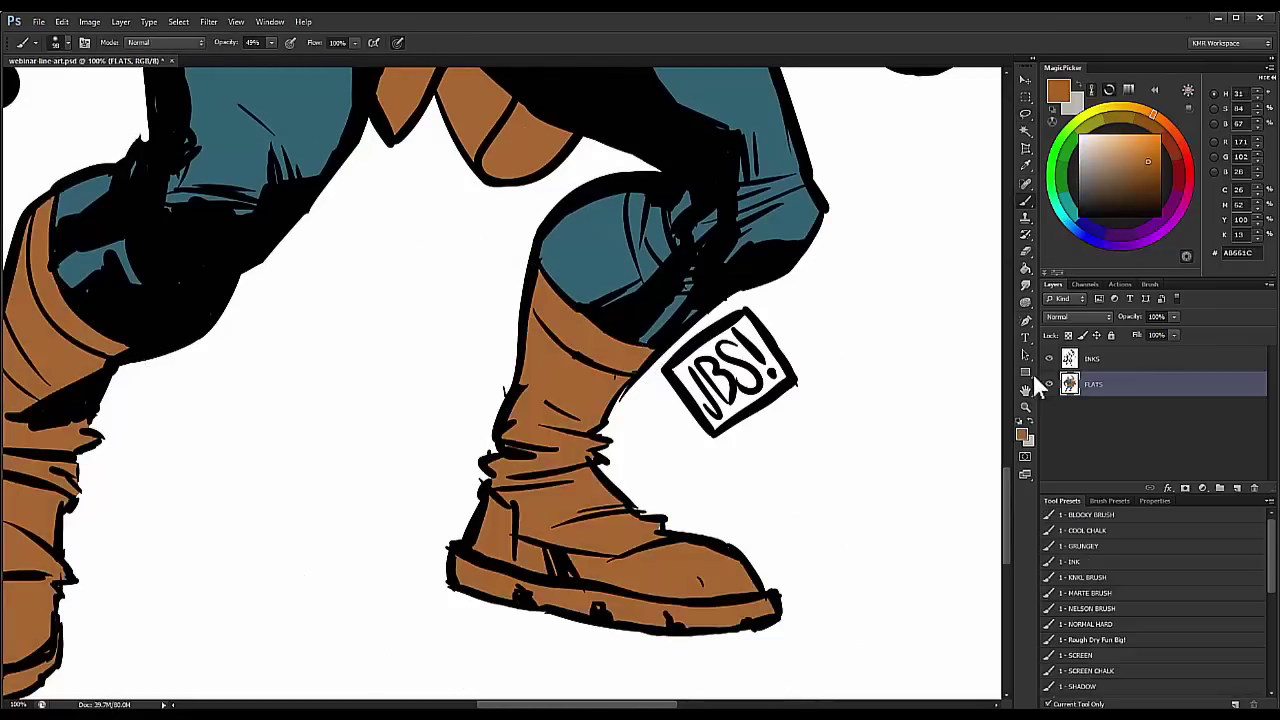
Step: Lasso the knob at the tip of the raised mechanical arm, looping loosely around its outside edge
key(z)
alt+click(940, 443)
mouse_move(940, 443)
mouse_down()
mouse_move(860, 137)
mouse_move(664, 292)
mouse_move(655, 318)
mouse_move(711, 177)
mouse_move(588, 372)
mouse_up()
click(625, 237)
click(625, 237)
drag(662, 198, 590, 311)
click(552, 310)
key(l)
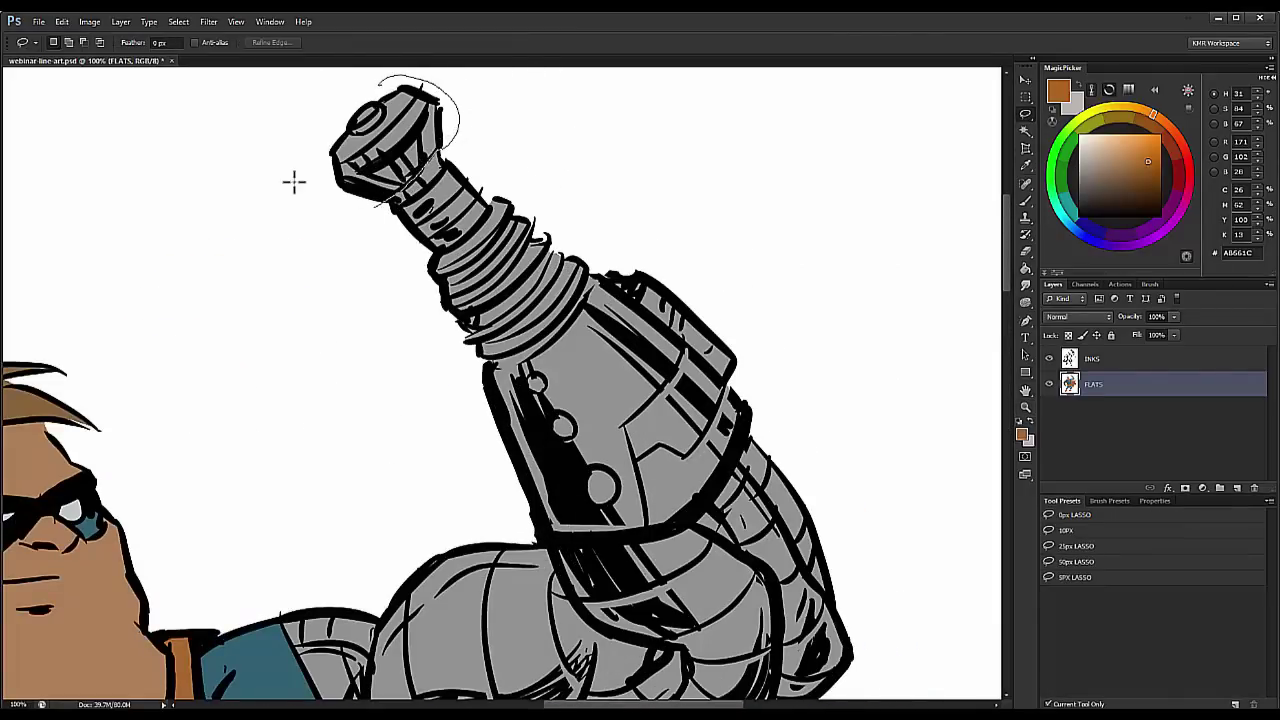
drag(293, 181, 375, 206)
Step: Add the arm's ribbed sleeve and the three round studs on the forearm to the selection
scroll(375, 206, up, 2)
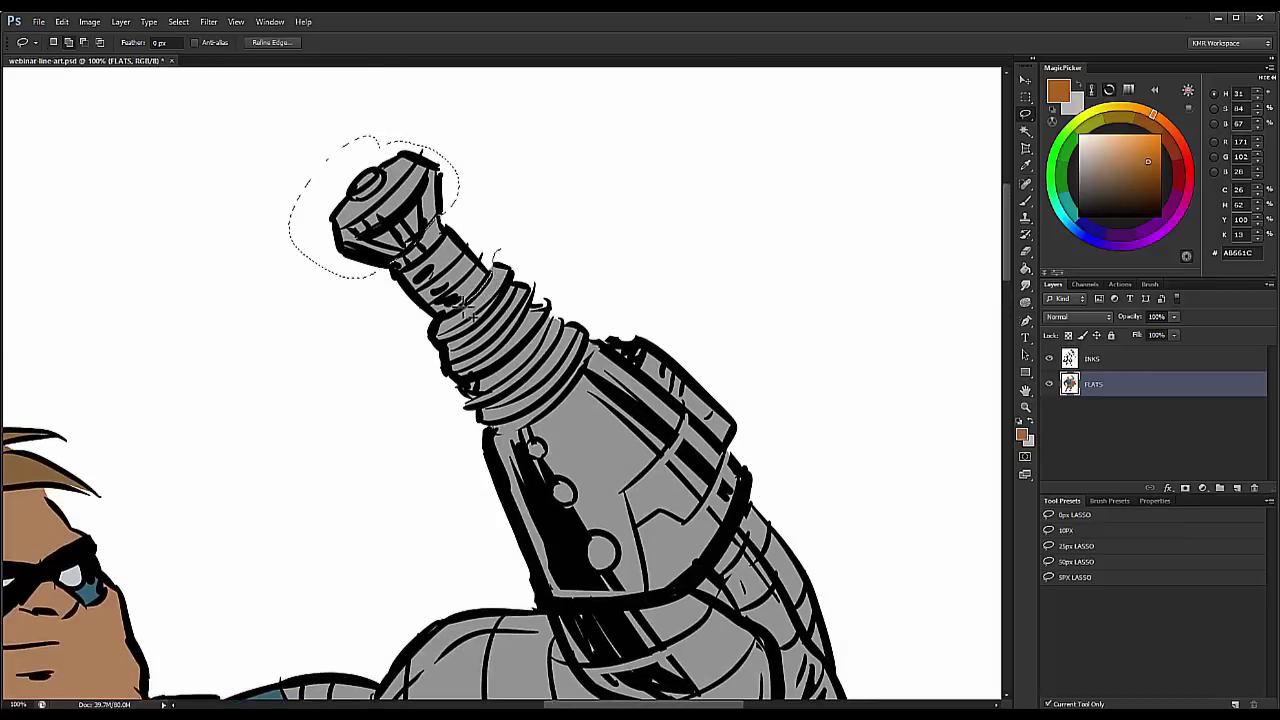
mouse_move(432, 318)
mouse_down()
mouse_move(404, 385)
mouse_move(462, 434)
mouse_move(528, 417)
mouse_move(529, 431)
mouse_move(588, 372)
mouse_move(607, 320)
mouse_move(496, 244)
mouse_up()
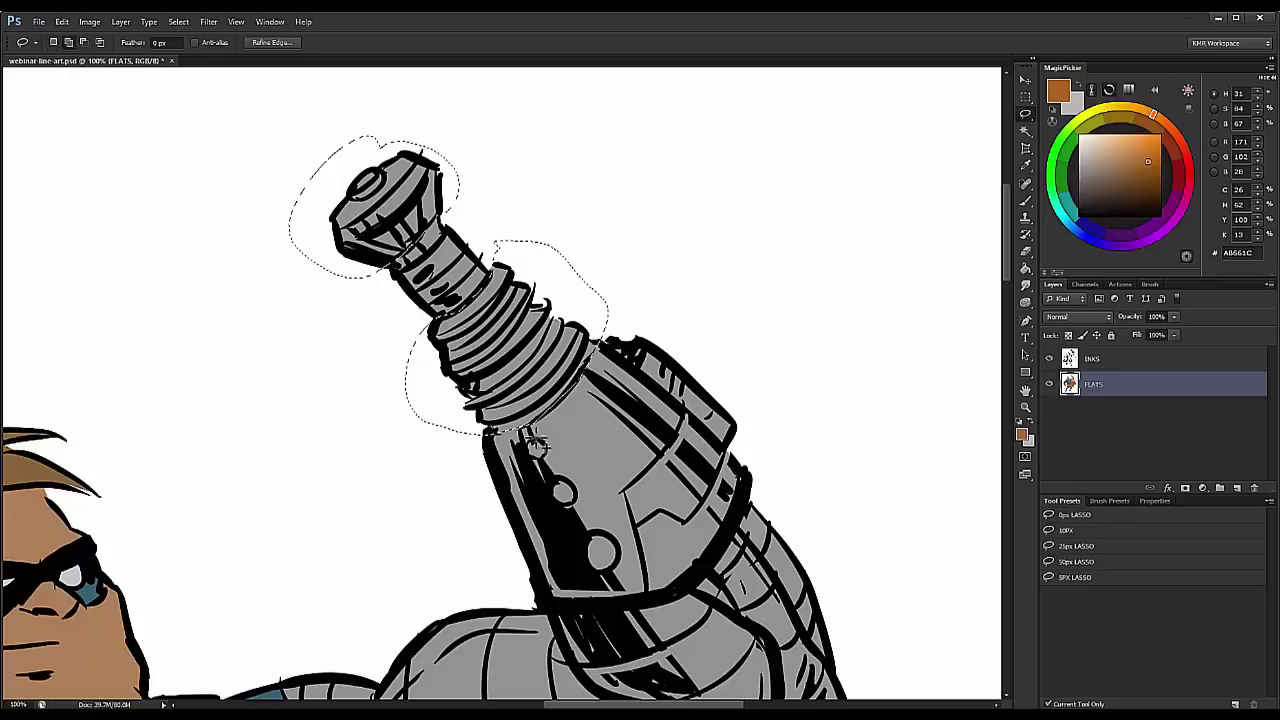
drag(535, 445, 554, 480)
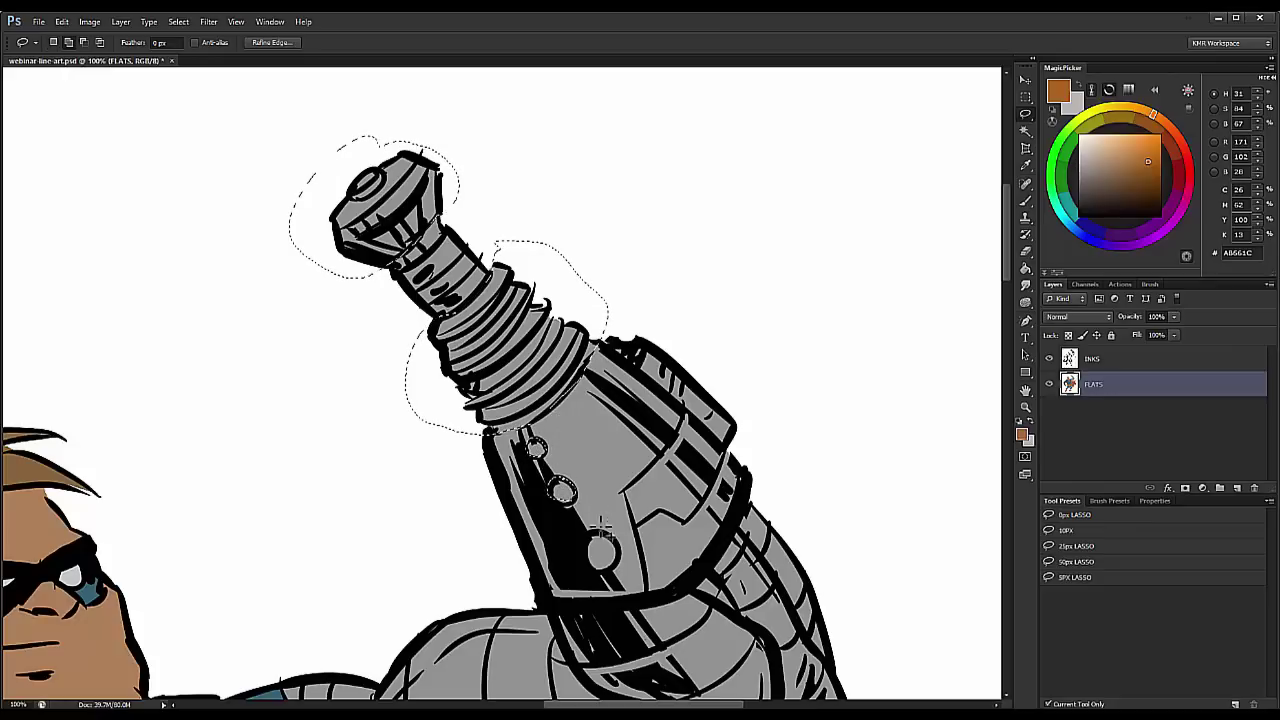
drag(600, 528, 598, 530)
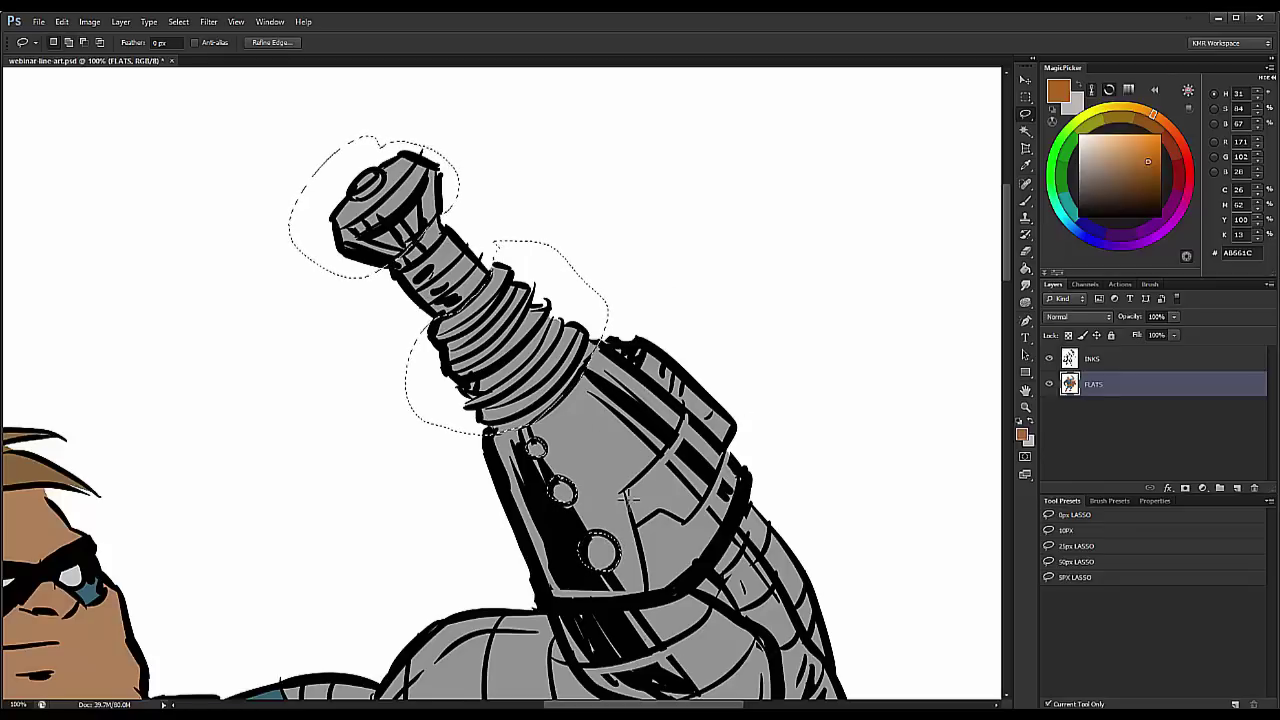
Step: Fill the selected arm details with red #B52E24 and deselect
click(1186, 166)
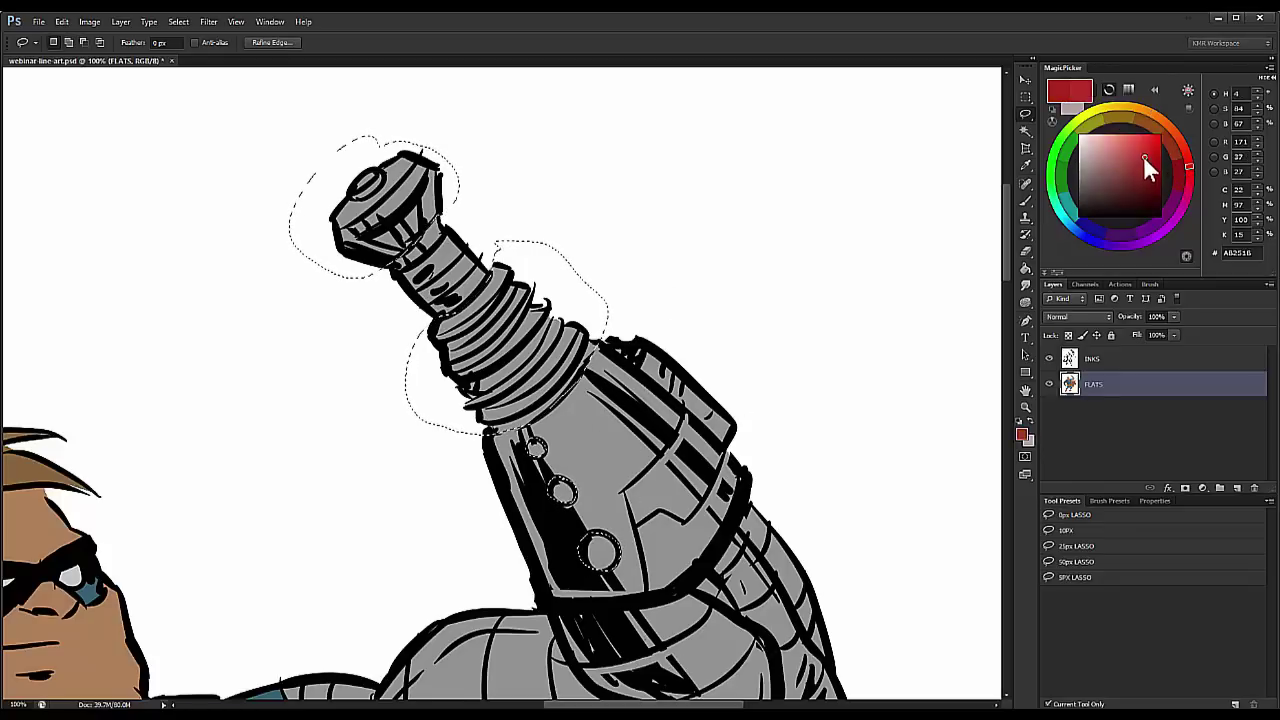
click(1145, 157)
key(alt+BackSpace)
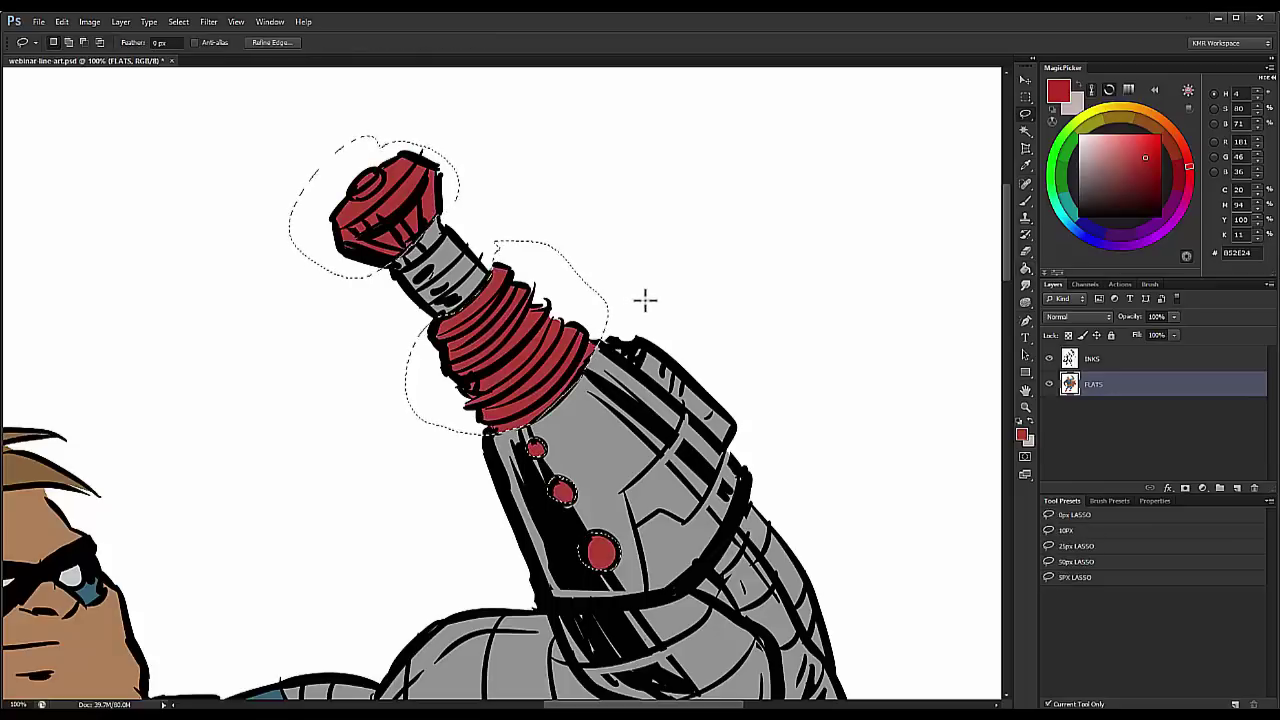
key(ctrl+d)
Step: Sample the costume's teal #296274 and recolor the arm's knob, ribbed sleeve and round studs with it
key(g)
click(1025, 406)
alt+click(914, 477)
alt+click(908, 483)
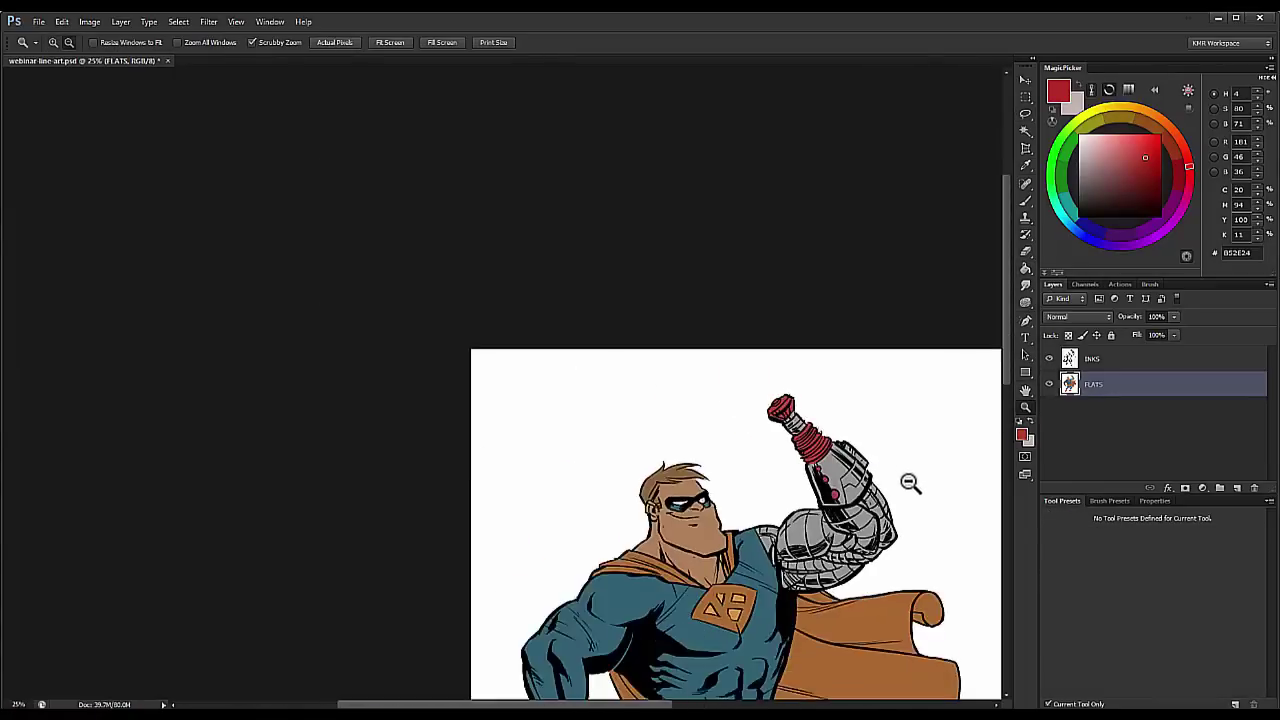
alt+click(905, 480)
click(557, 280)
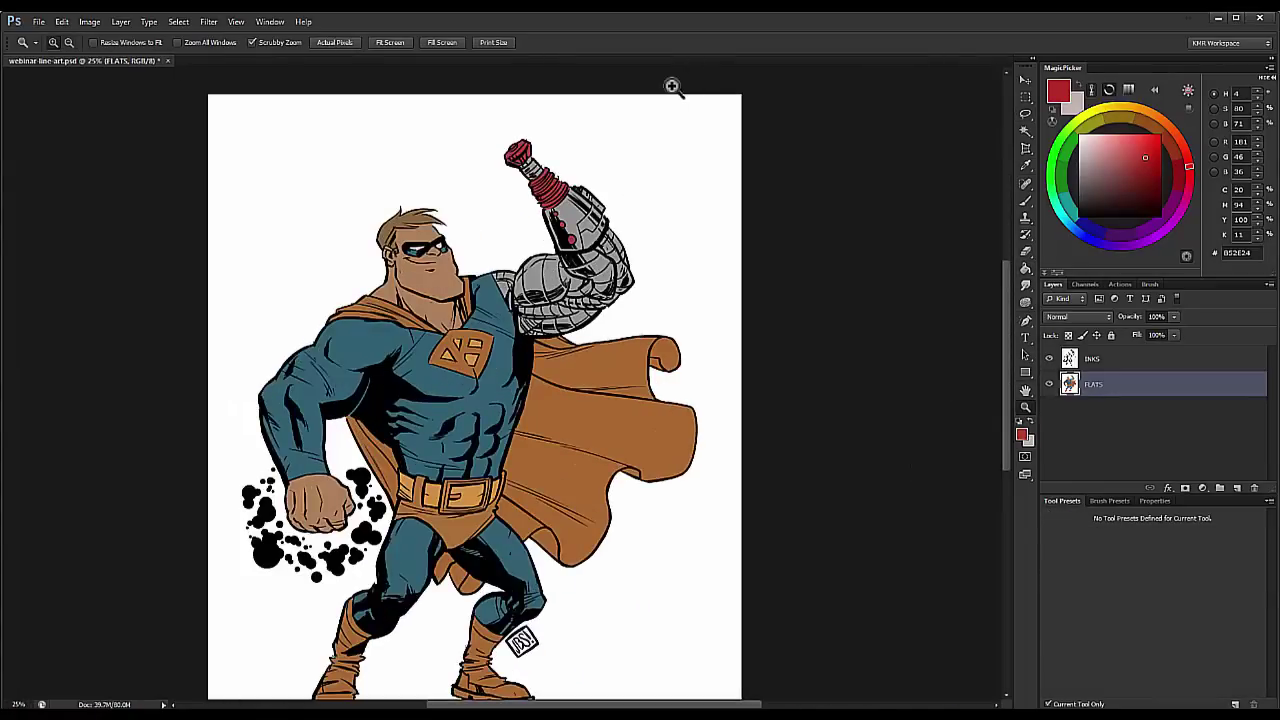
key(b)
alt+click(502, 350)
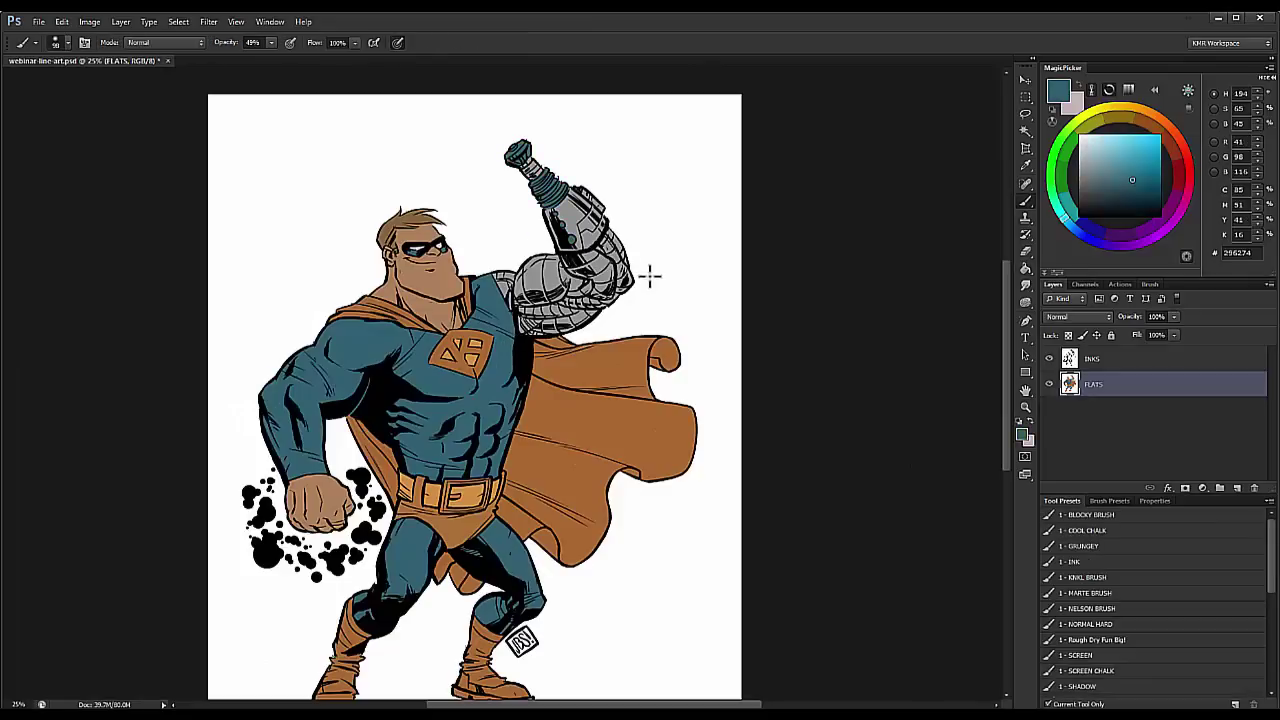
drag(503, 313, 580, 285)
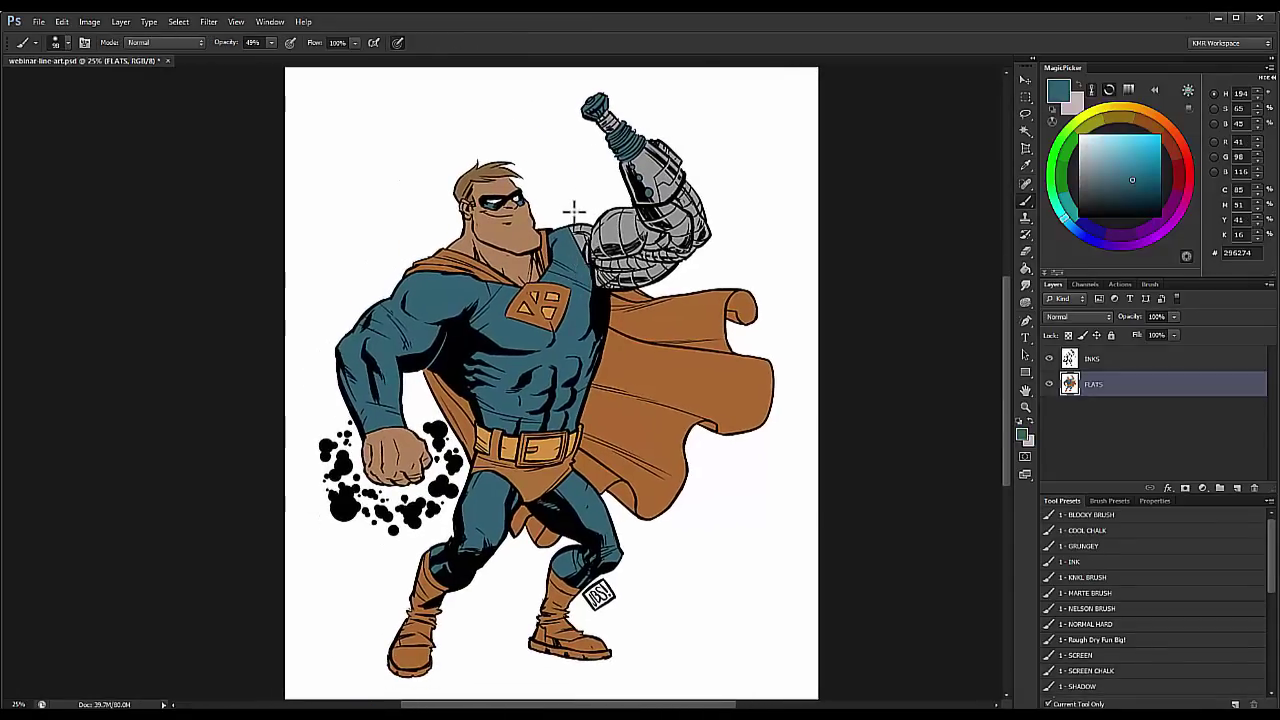
Step: Examine the flat palette by sampling the face's skin tone, the belt's gold and the costume's teal, and review the whole figure
key(ctrl+plus)
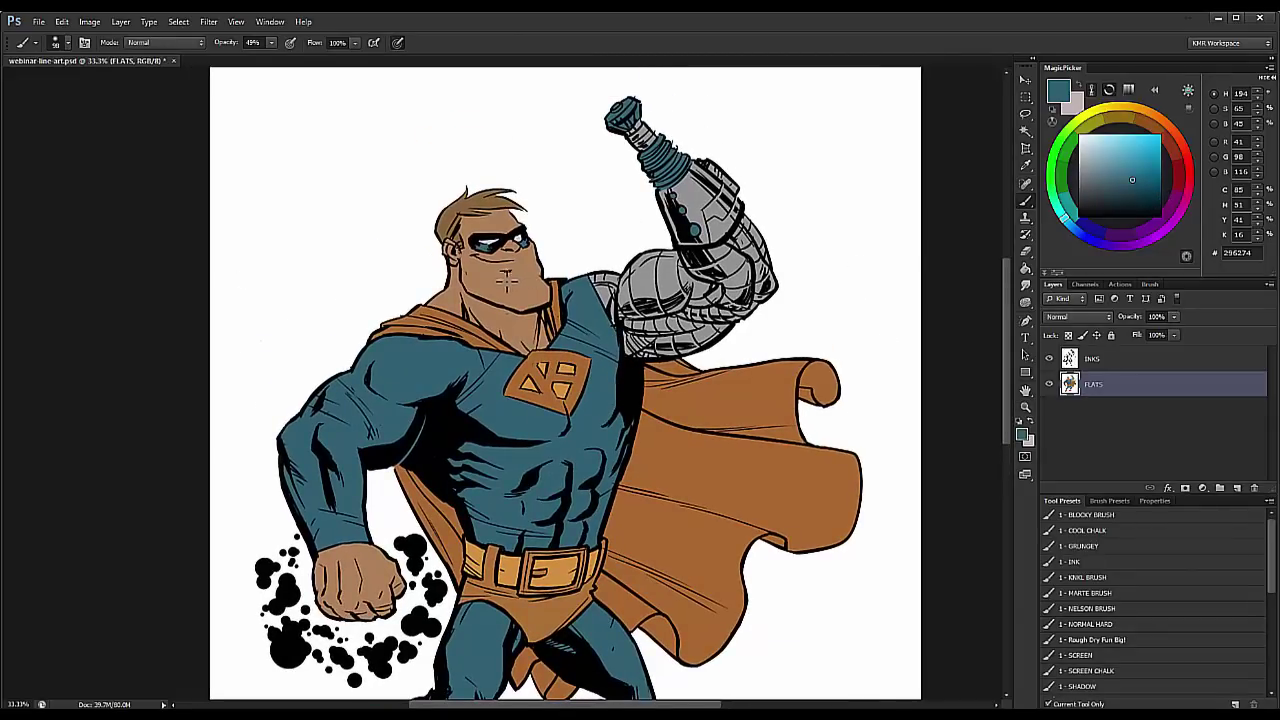
alt+click(504, 283)
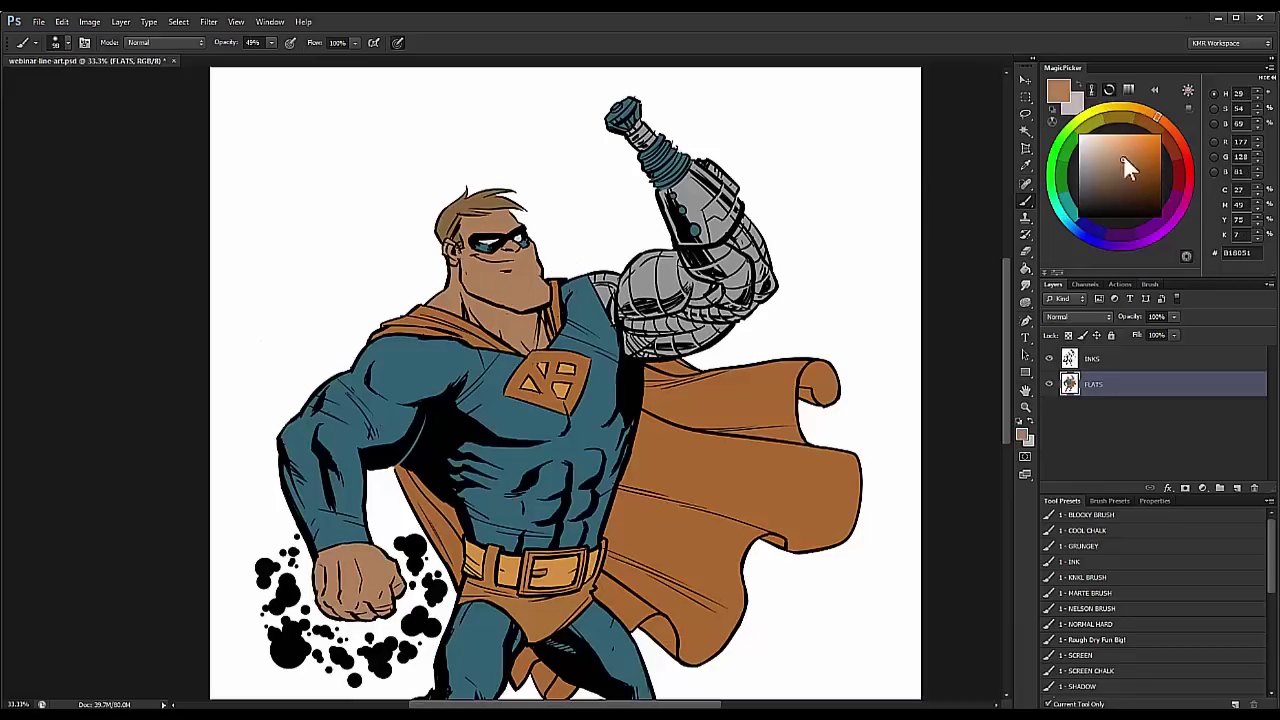
alt+click(565, 571)
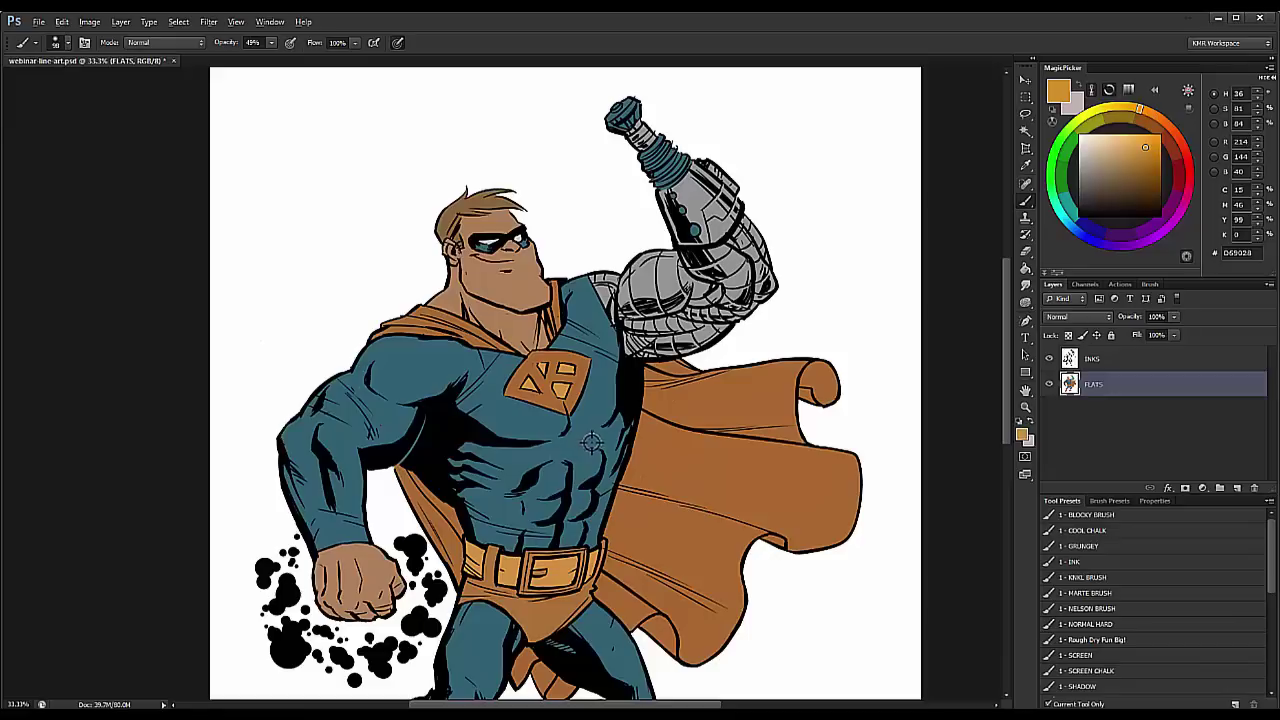
alt+click(584, 433)
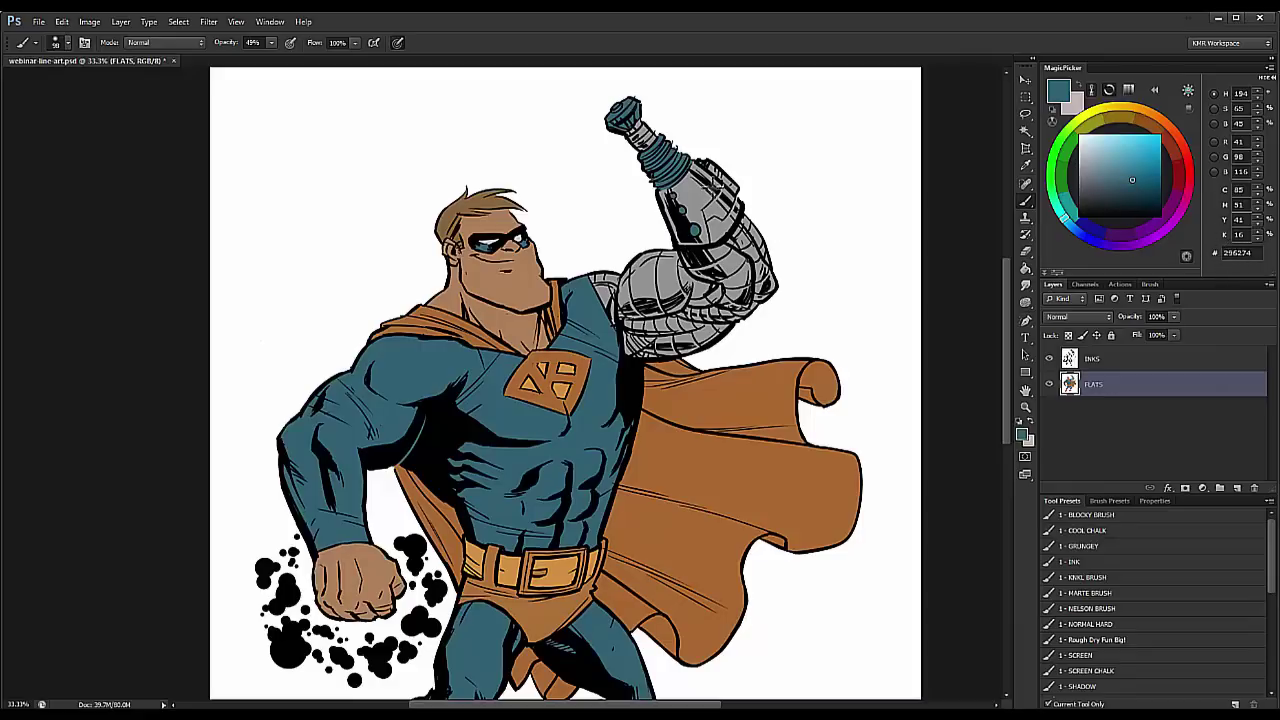
click(1025, 406)
alt+click(890, 446)
drag(740, 423, 583, 294)
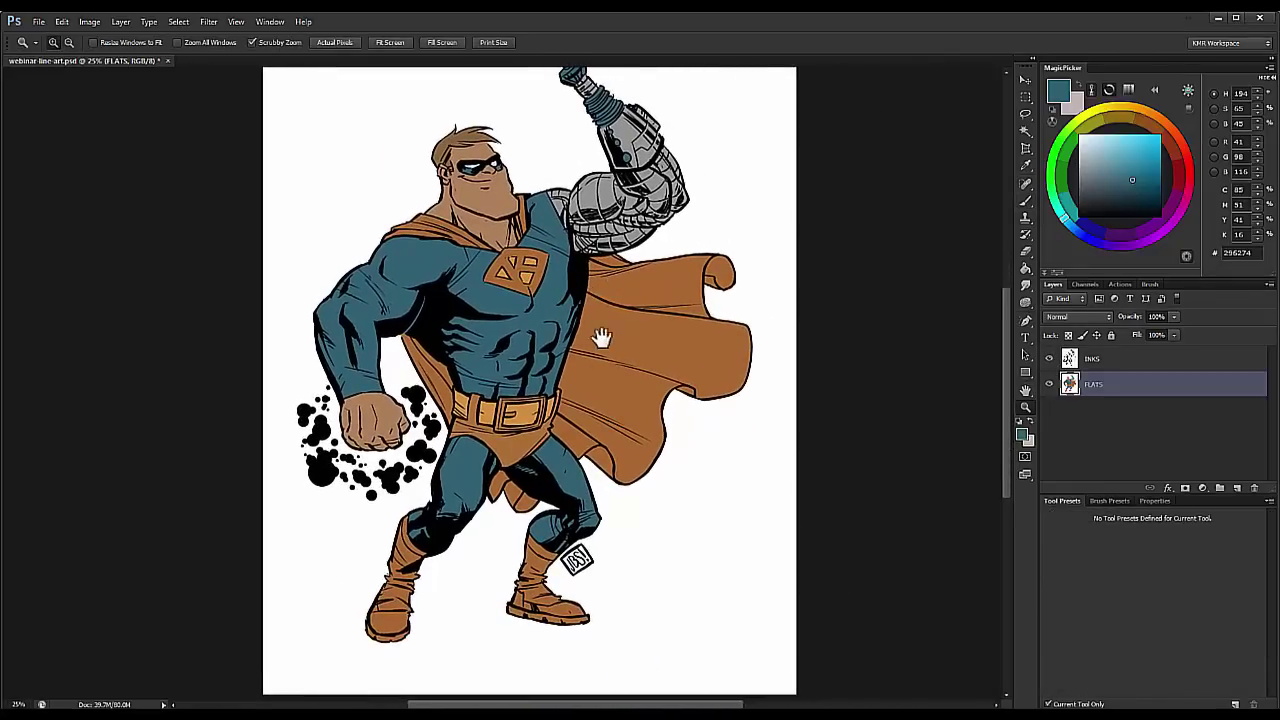
drag(601, 337, 620, 363)
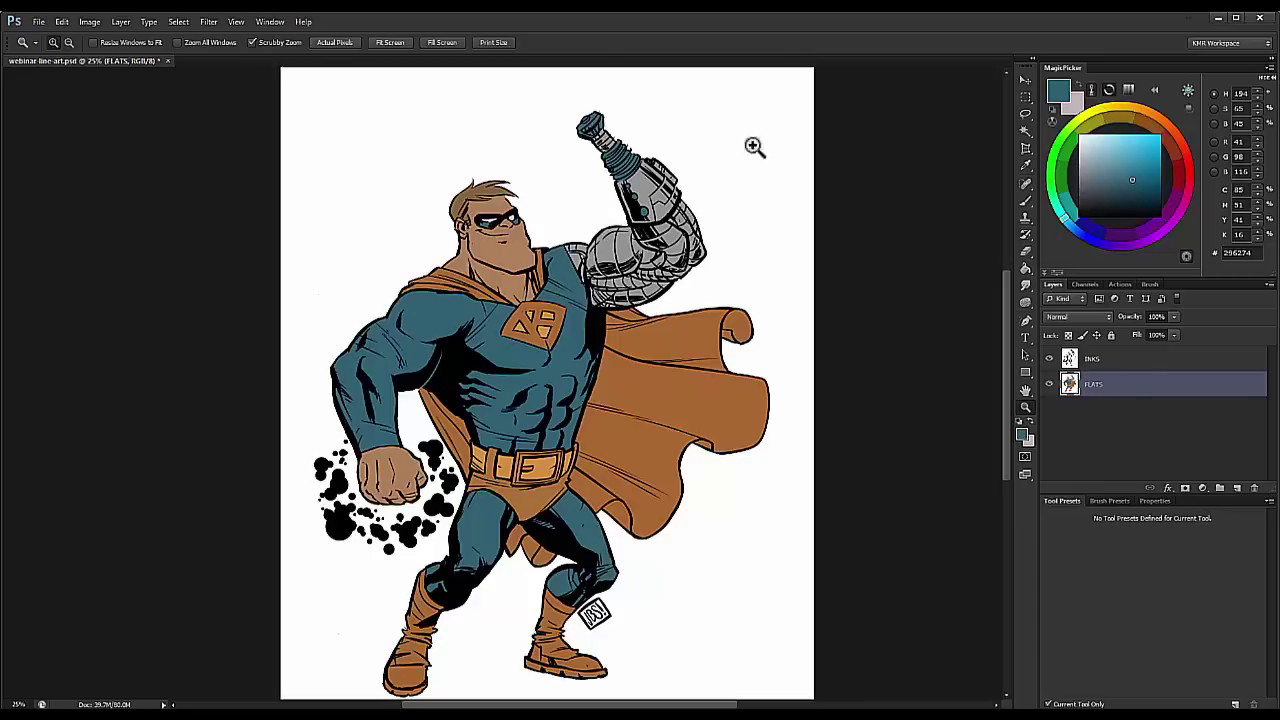
Step: Lock the FLATS layer and duplicate it as a layer named COLORS
click(1111, 335)
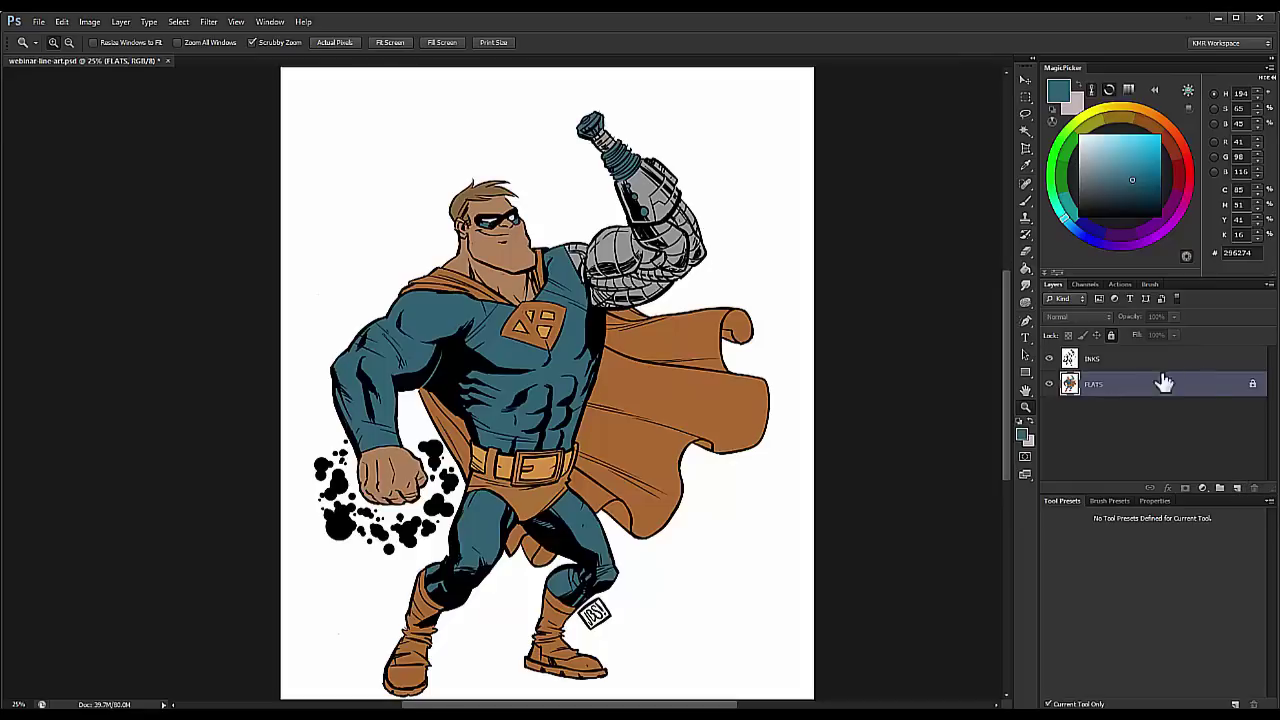
right_click(1099, 384)
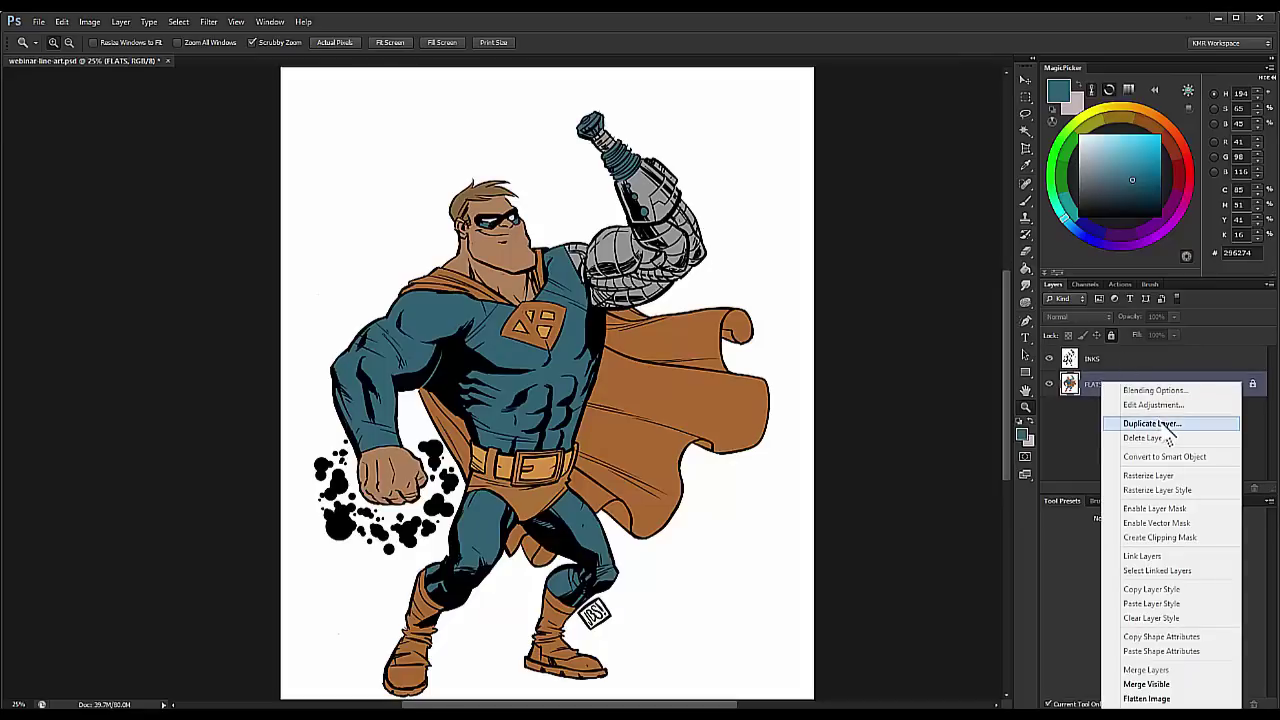
click(1166, 418)
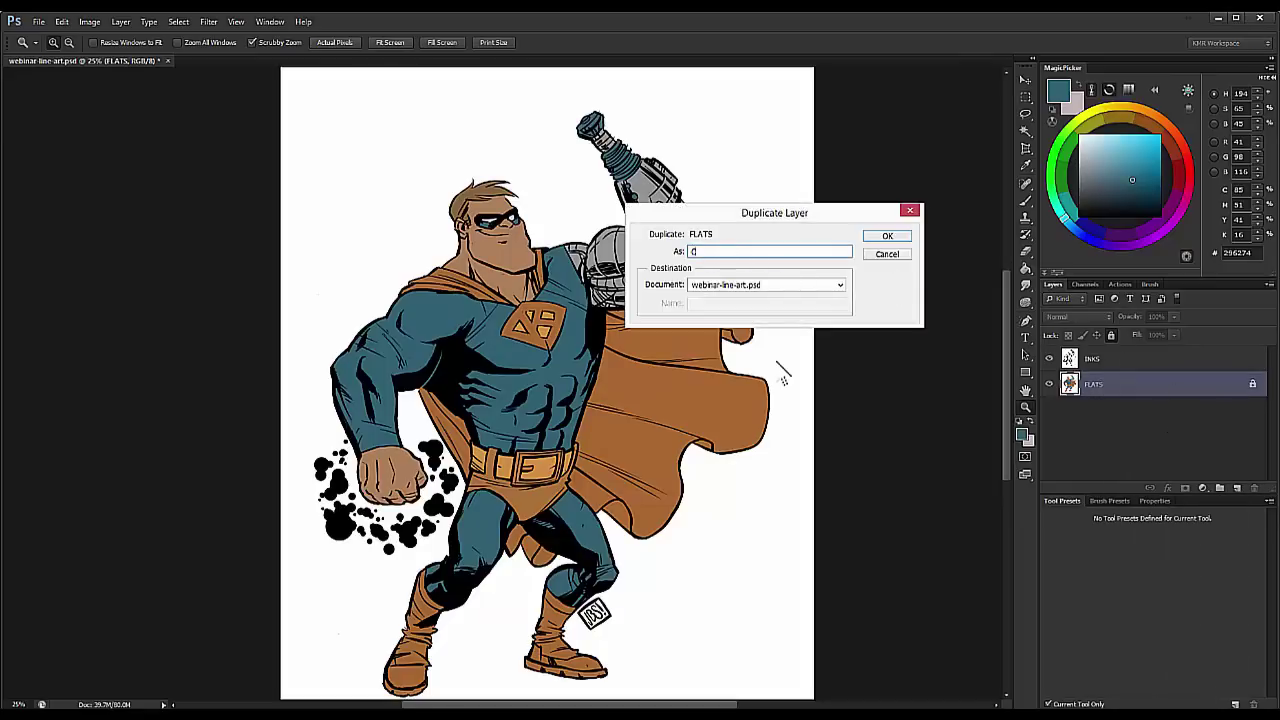
text(COLORS)
key(Return)
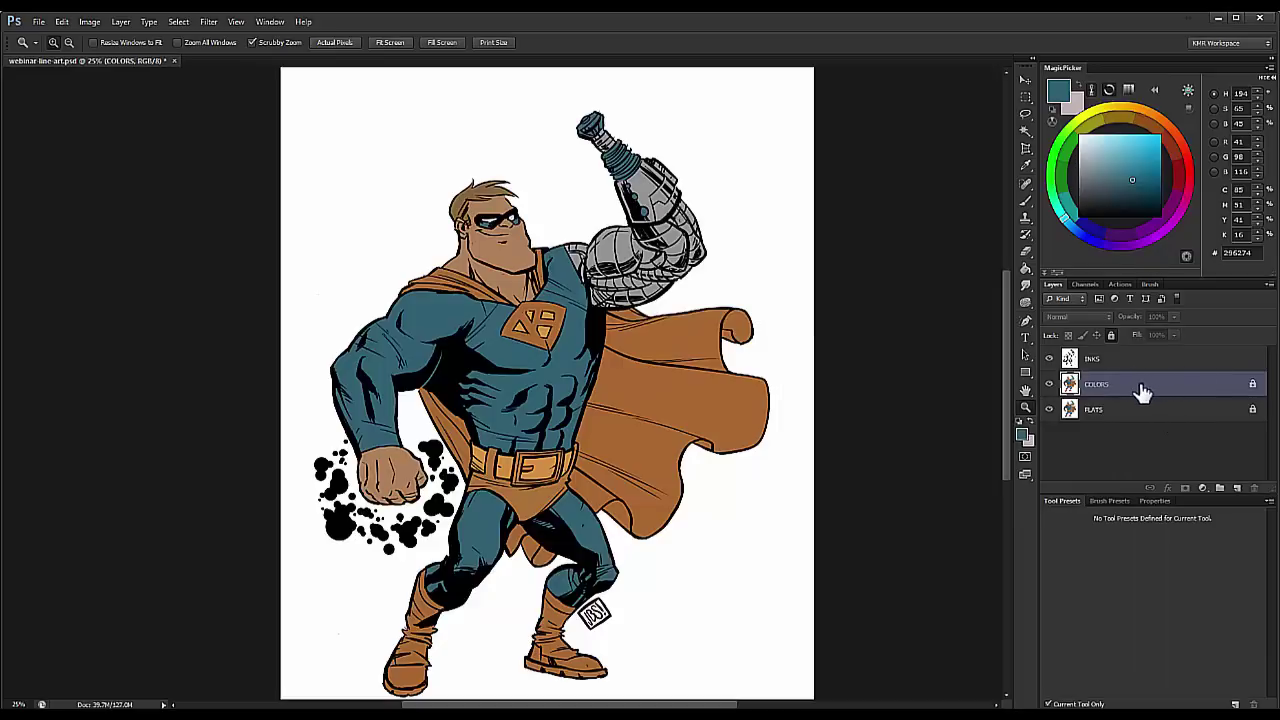
Step: Unlock the COLORS layer and save the document
click(1112, 336)
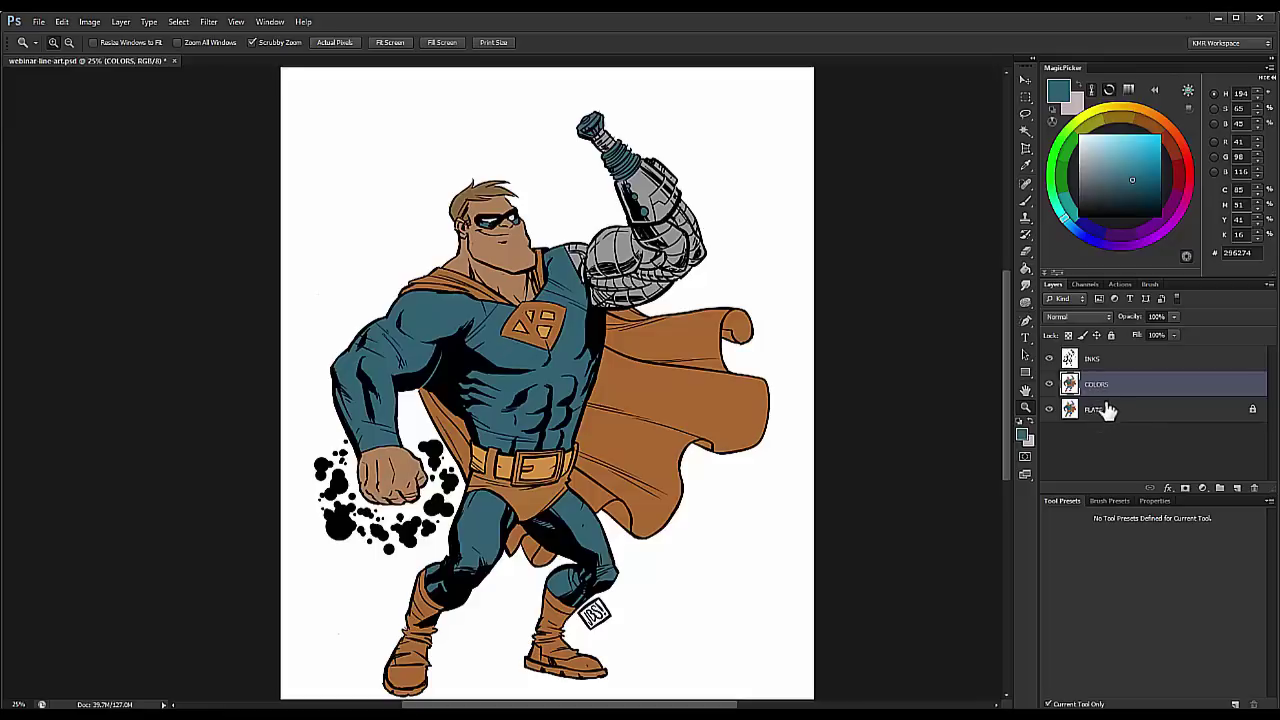
key(ctrl+s)
Step: Select the hair's flat brown on the COLORS layer with the Magic Wand and copy it to a new layer
click(520, 240)
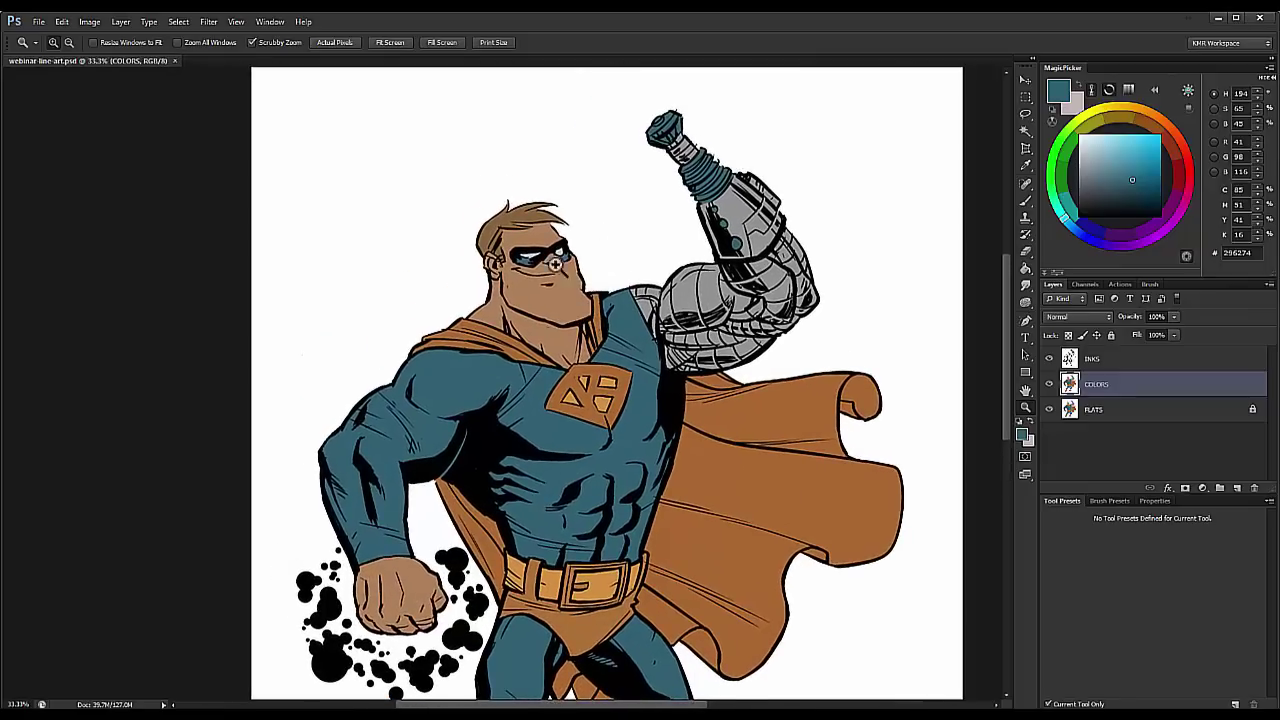
click(543, 259)
click(543, 259)
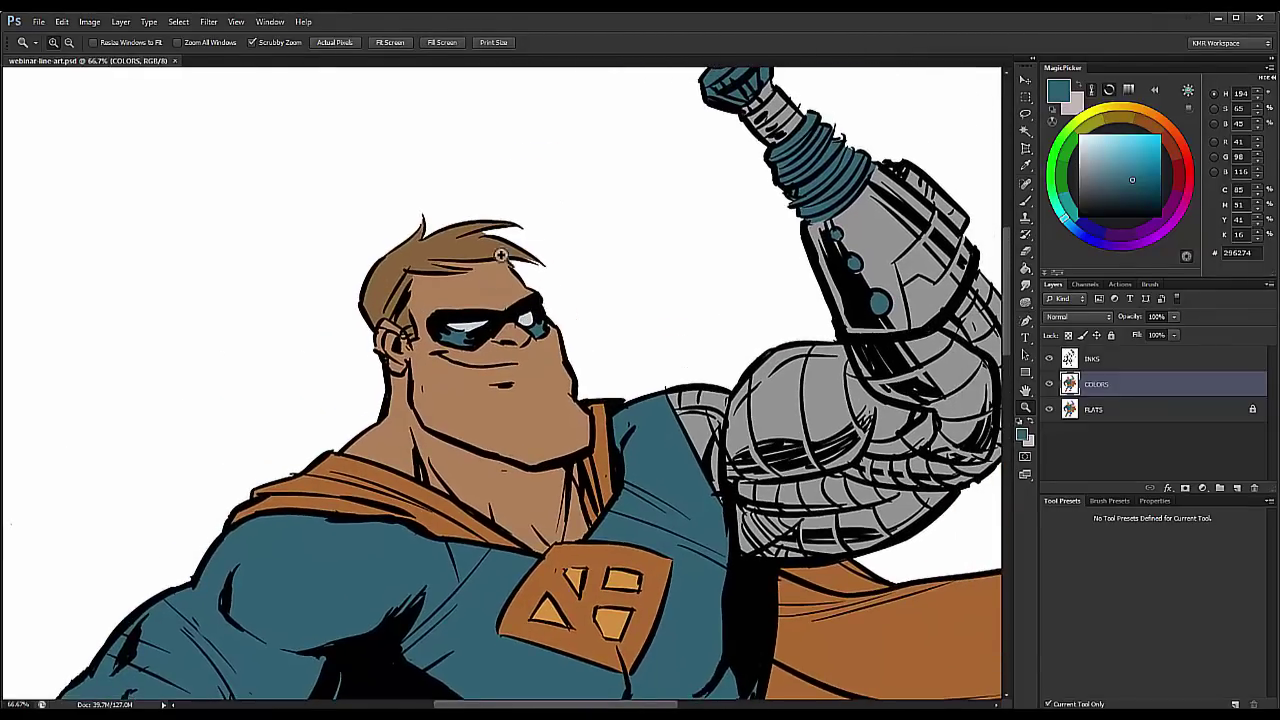
key(w)
click(441, 259)
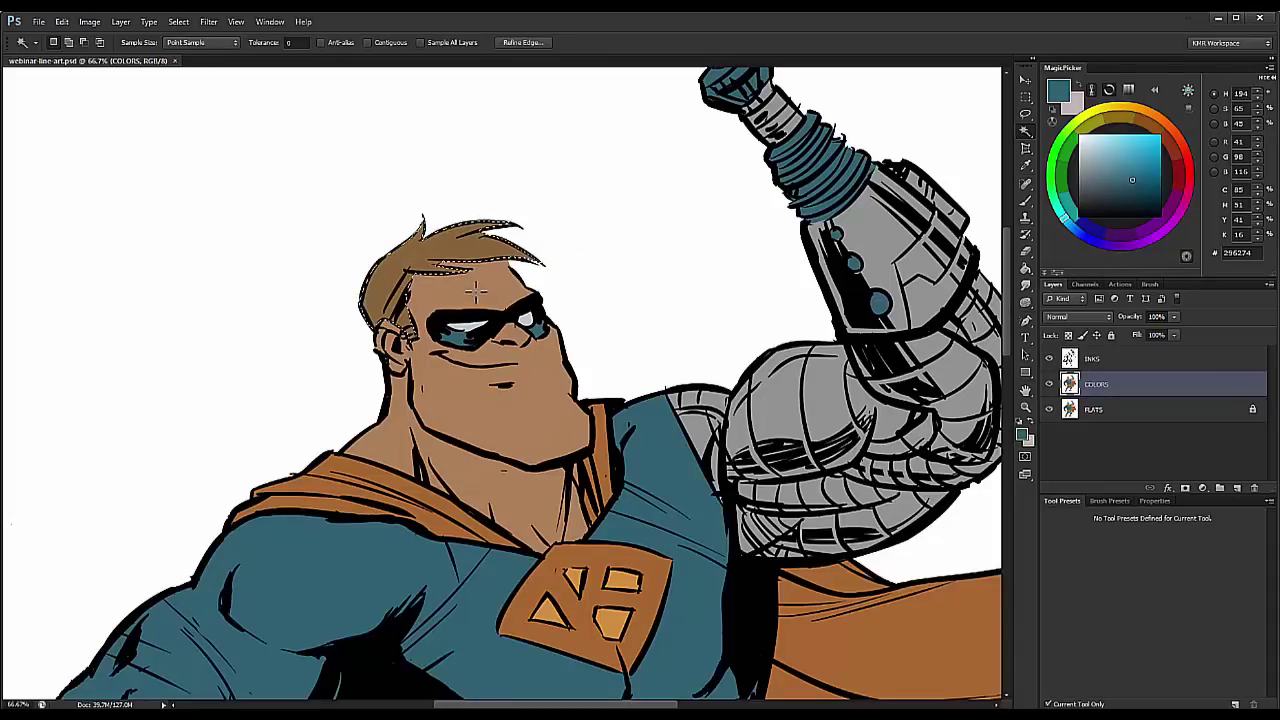
key(ctrl+j)
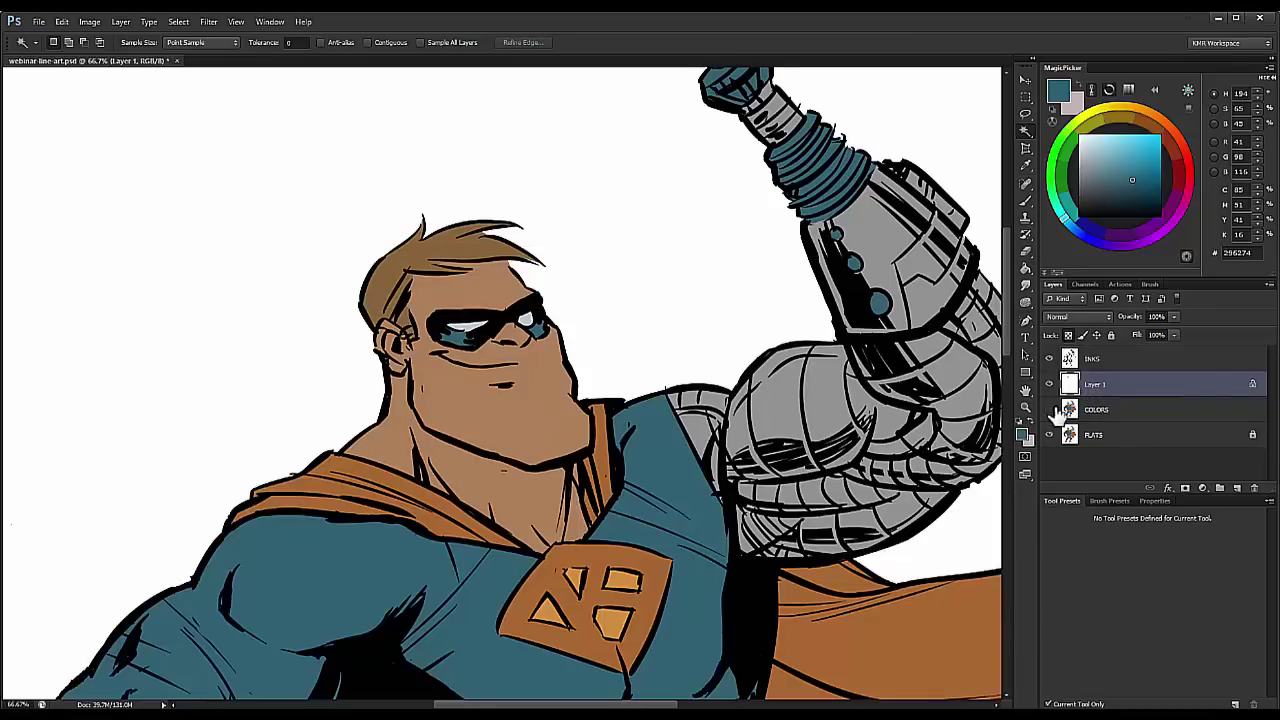
Step: Hide the COLORS and FLATS layers to inspect the isolated hair, and show both again
click(1049, 409)
click(1049, 434)
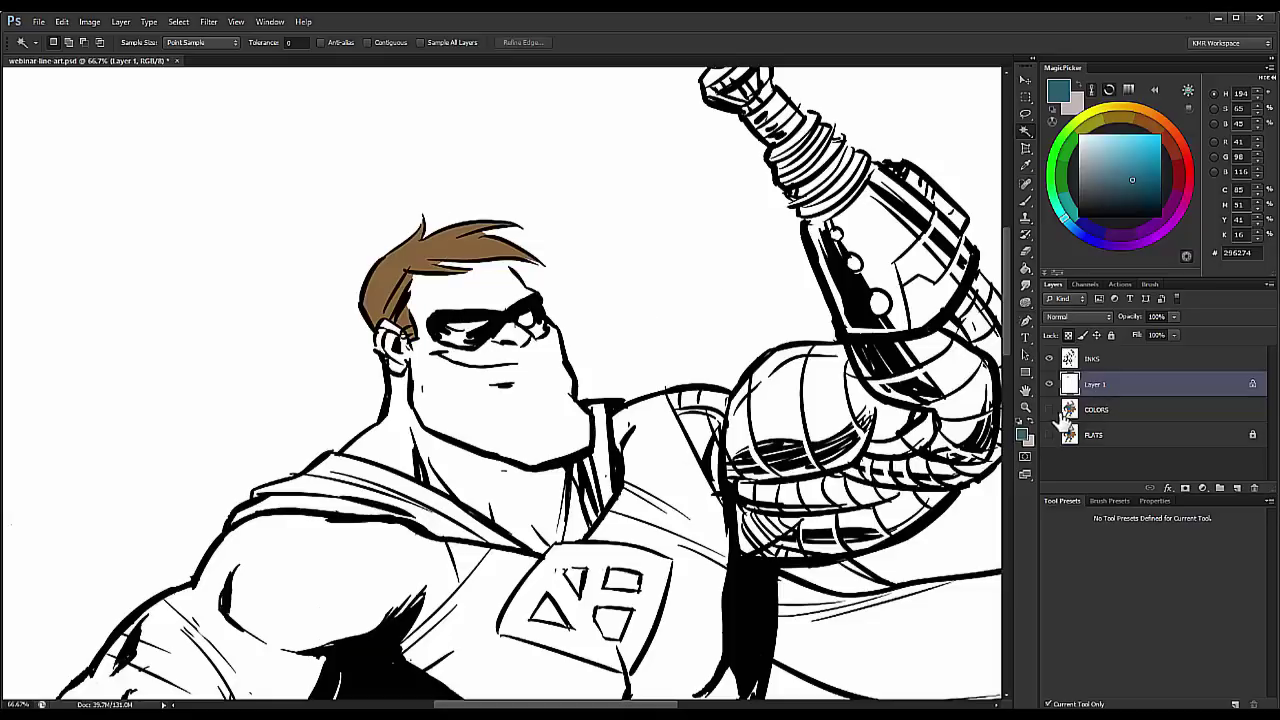
drag(1049, 409, 1049, 434)
Step: Switch to the Brush and set the foreground color to golden yellow #DEAD45
key(b)
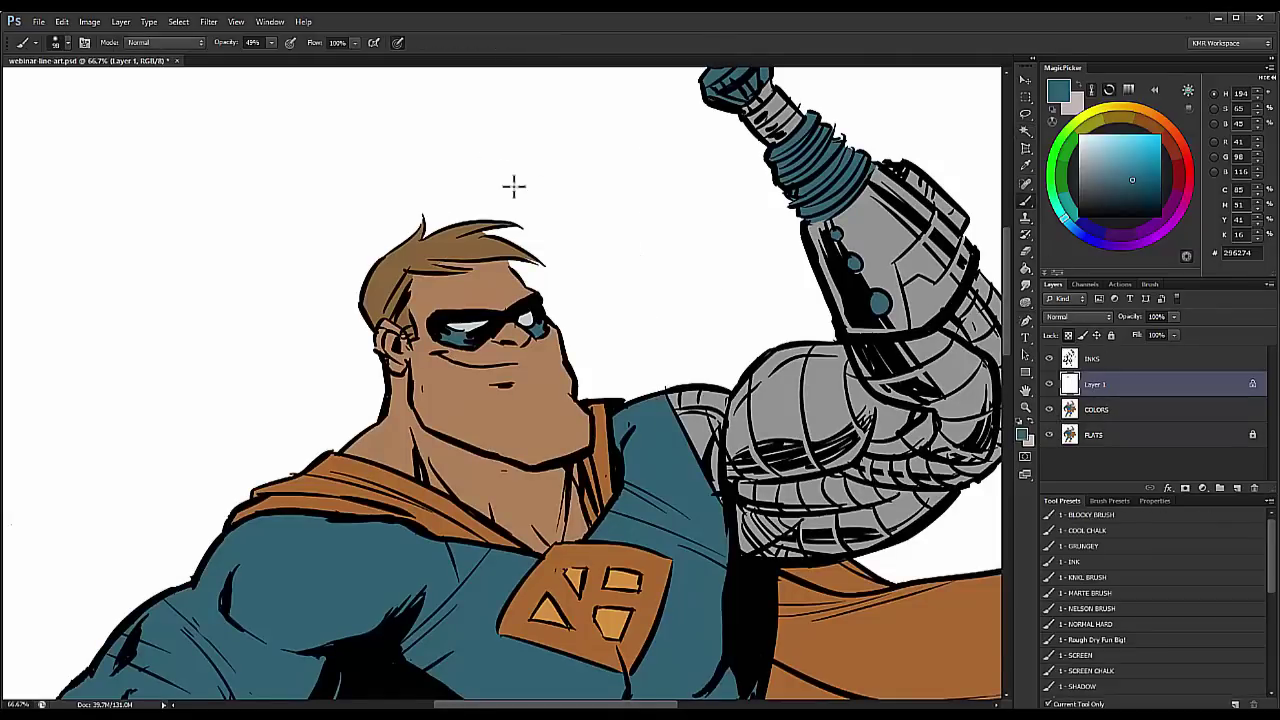
click(1127, 108)
click(1136, 144)
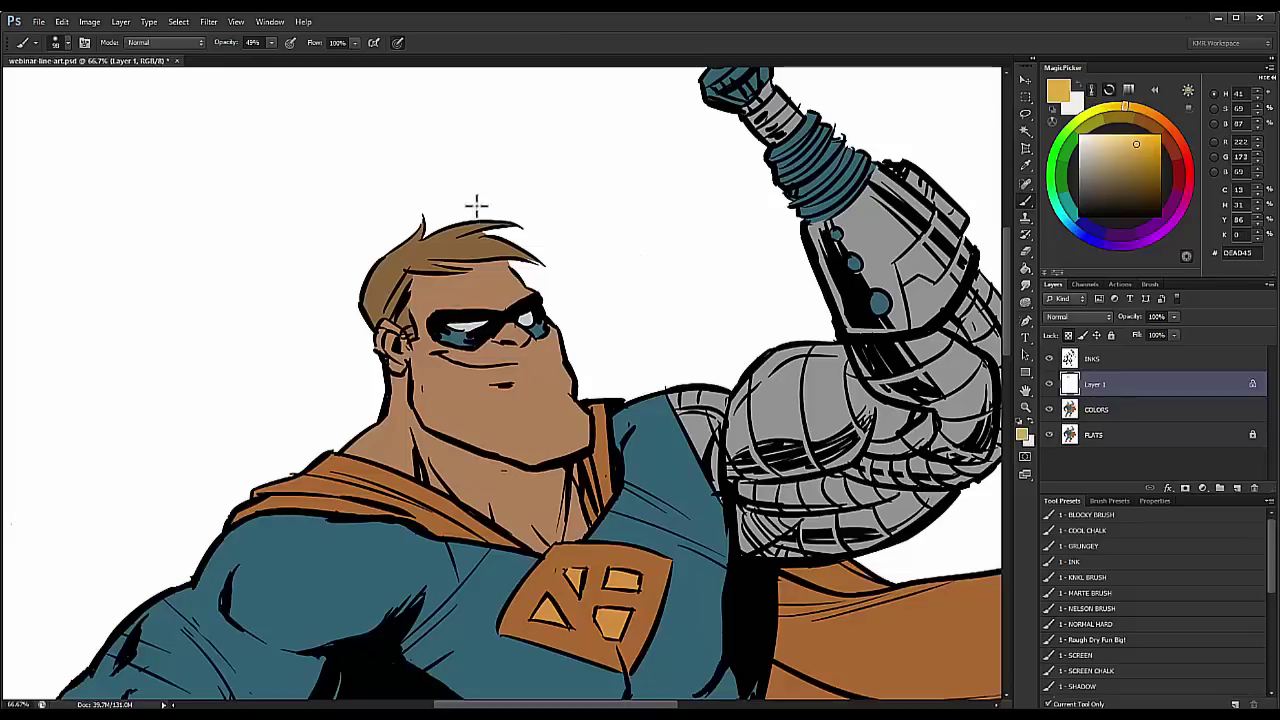
Step: Try soft golden brush strokes over the hair at 49% opacity and undo them
drag(432, 232, 402, 326)
mouse_move(492, 240)
mouse_down()
mouse_move(354, 249)
mouse_move(372, 314)
mouse_up()
key(ctrl+alt+z)
key(ctrl+alt+z)
key(ctrl+alt+z)
key(ctrl+alt+z)
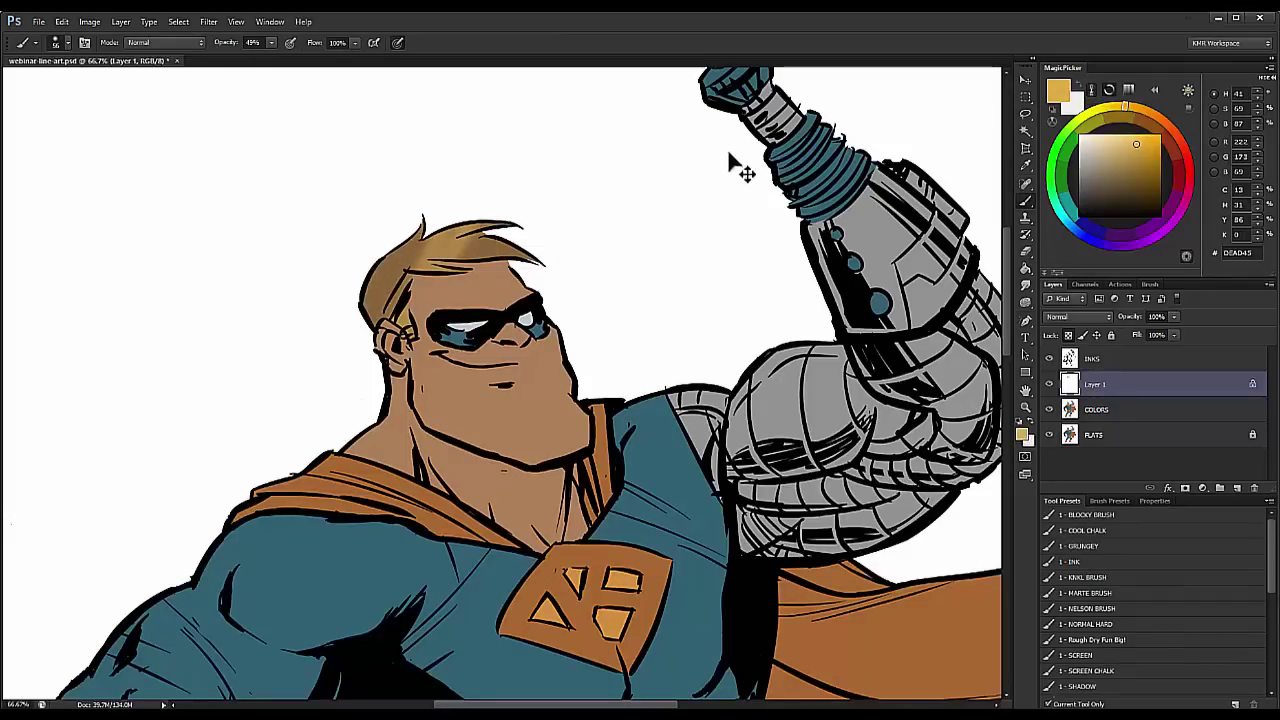
Step: Try painting the hair golden with the NORMAL HARD brush preset at 100% opacity and undo the strokes
click(1095, 624)
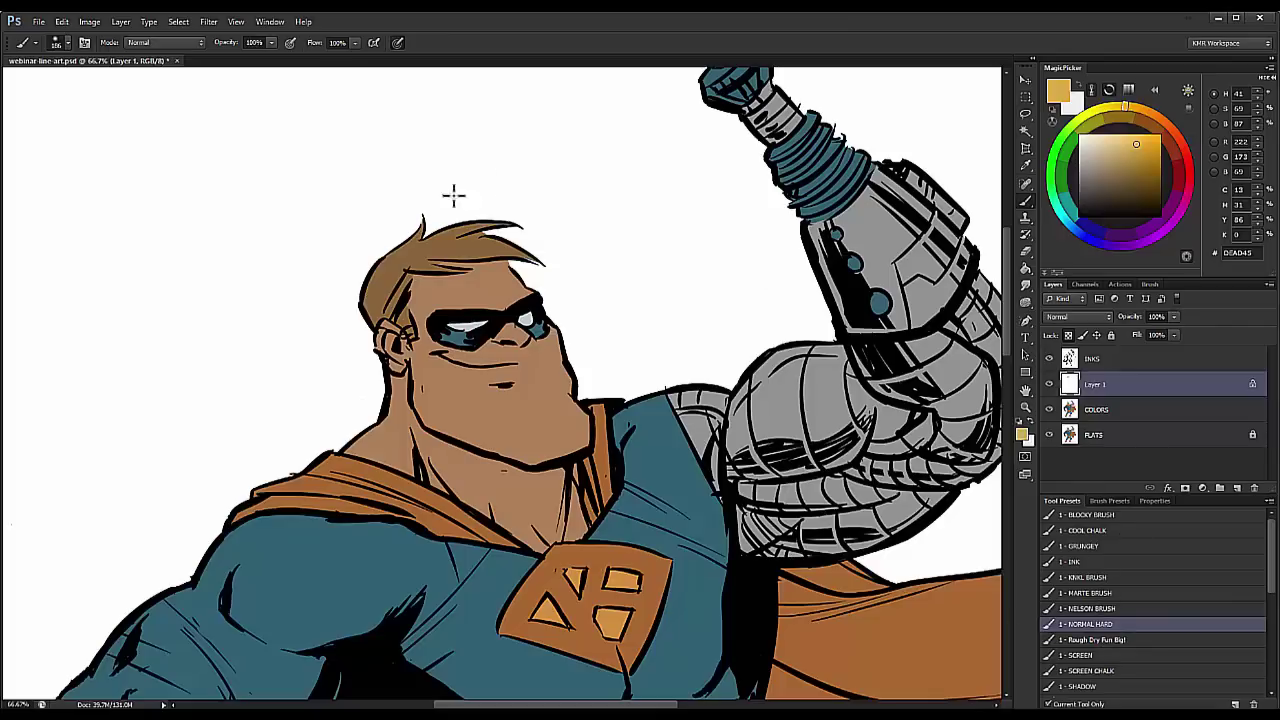
mouse_move(470, 226)
mouse_down()
mouse_move(380, 300)
mouse_move(400, 246)
mouse_up()
drag(374, 228, 408, 294)
drag(480, 254, 514, 240)
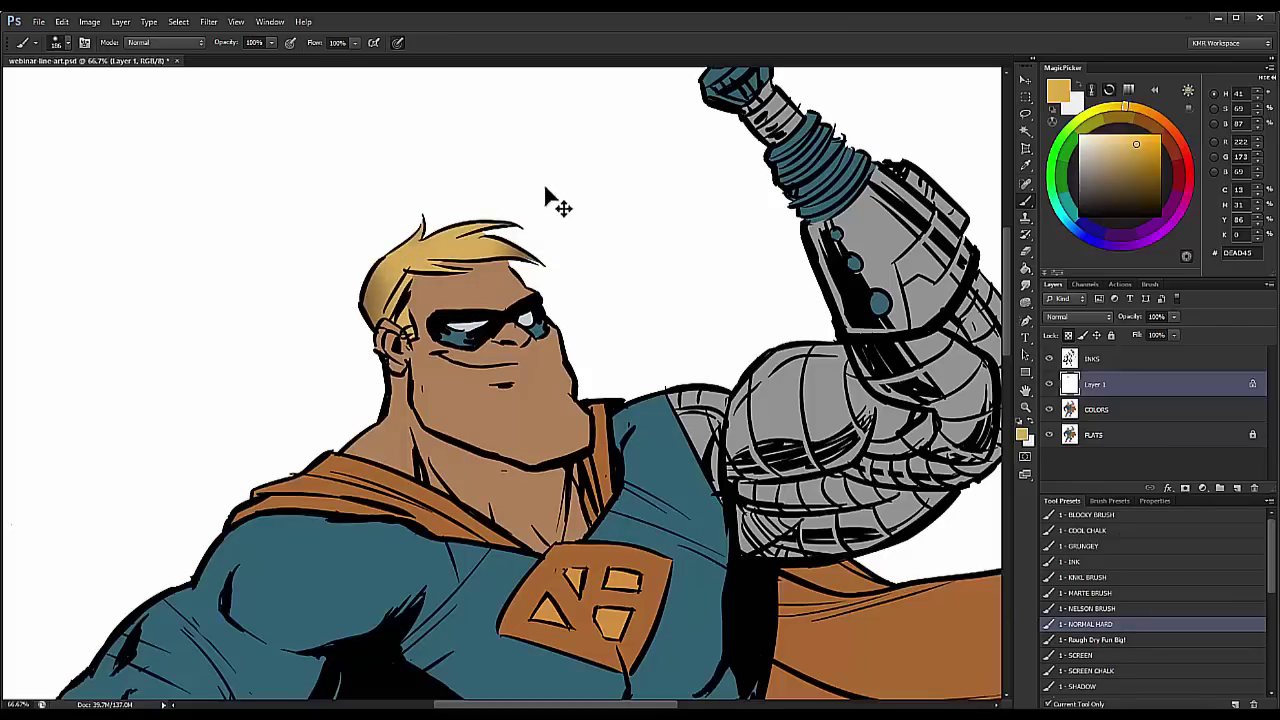
key(ctrl+alt+z)
key(ctrl+alt+z)
key(ctrl+alt+z)
key(ctrl+alt+z)
Step: Try a golden highlight inside lassoed shapes across the front of the hair, undo it and deselect
key(l)
mouse_move(431, 214)
mouse_down()
mouse_move(417, 343)
mouse_move(495, 289)
mouse_move(526, 167)
mouse_move(526, 211)
mouse_up()
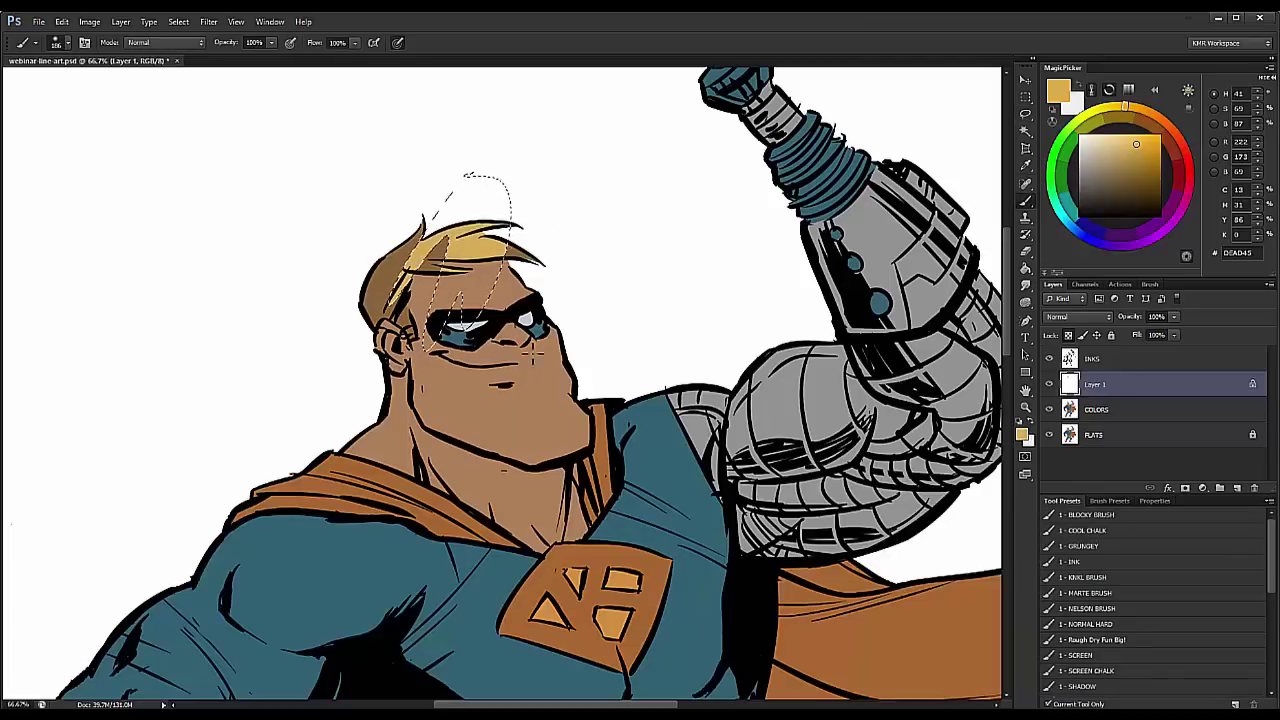
key(ctrl+d)
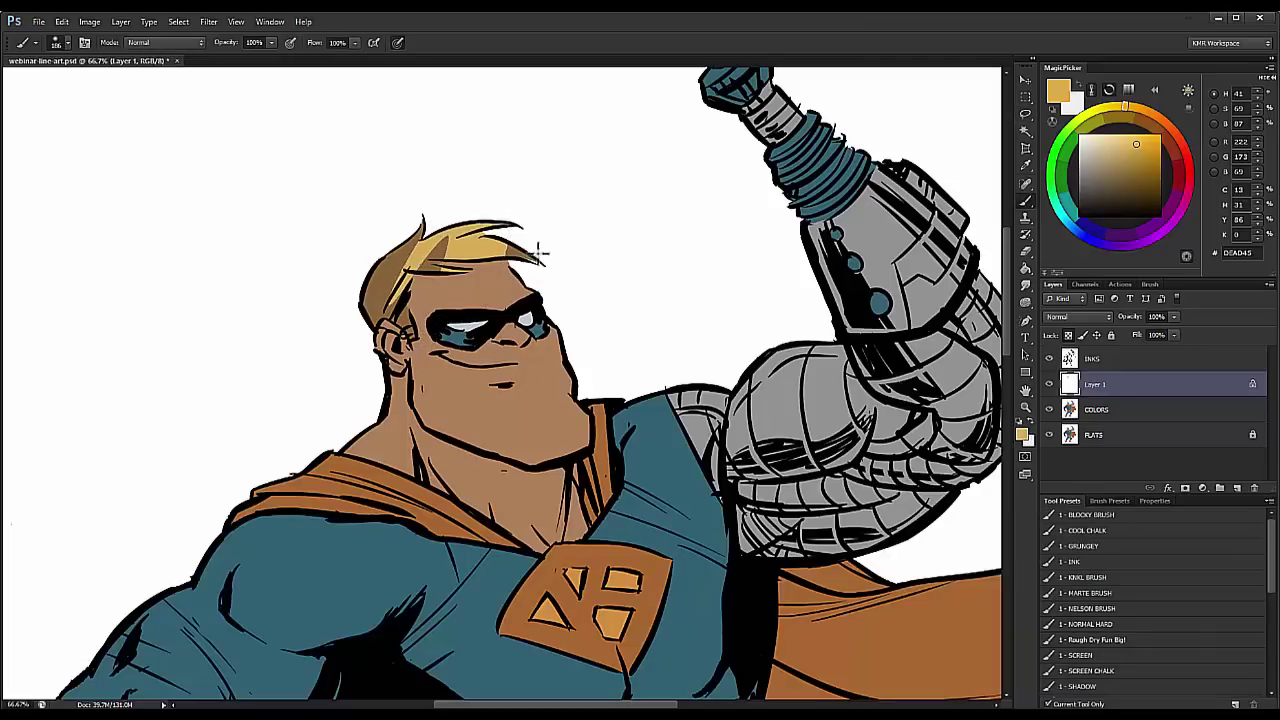
key(ctrl+alt+z)
key(ctrl+alt+z)
key(l)
key(ctrl+d)
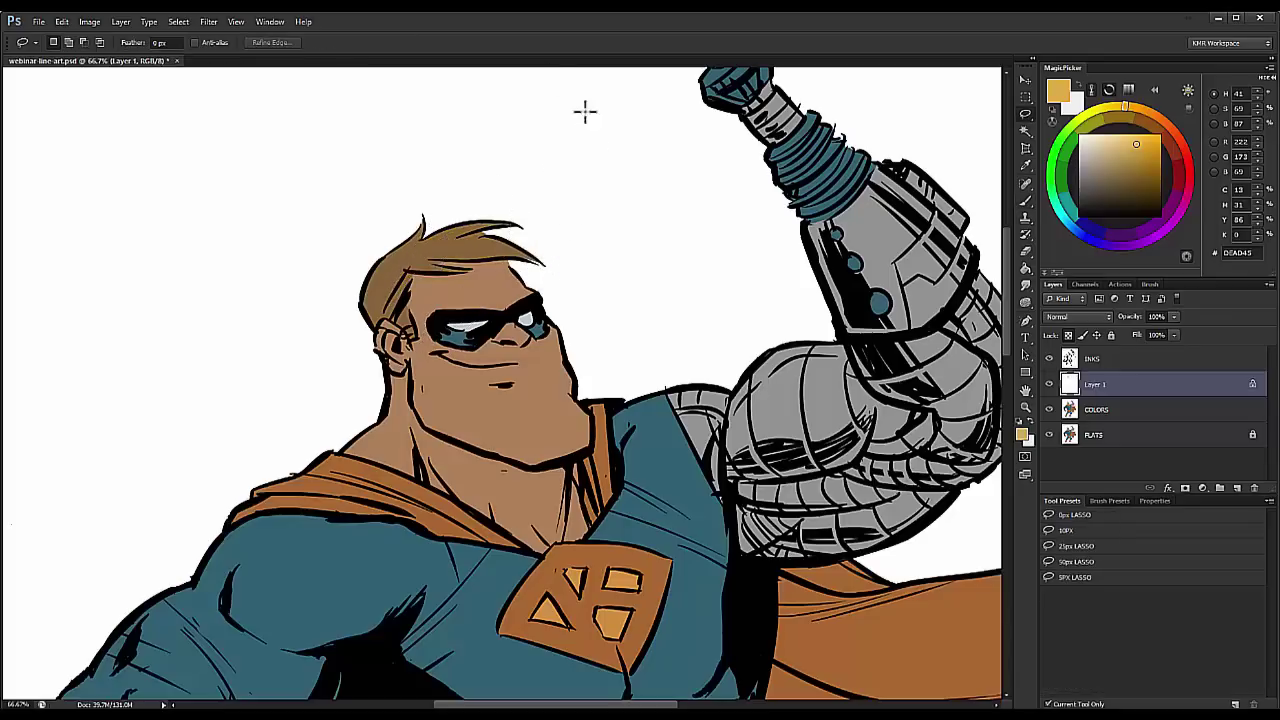
Step: Remove the separate hair layer above the COLORS layer
click(1119, 283)
key(F7)
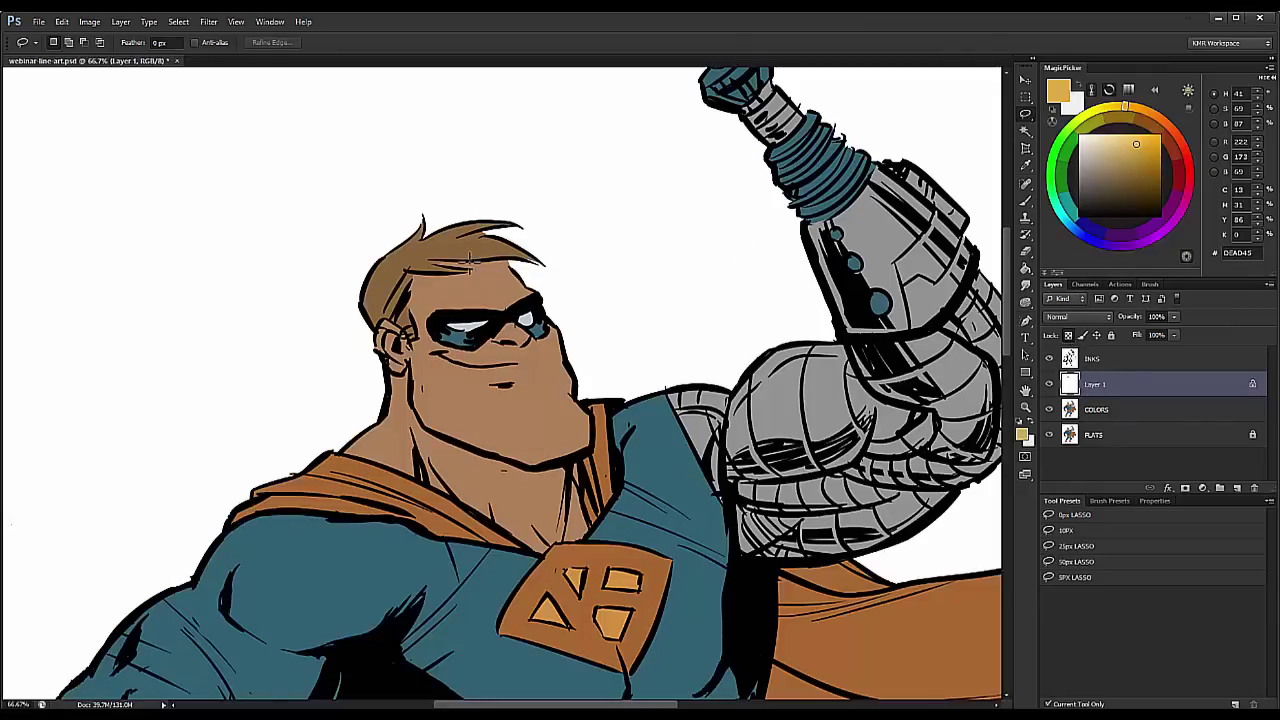
right_click(1110, 385)
click(1145, 437)
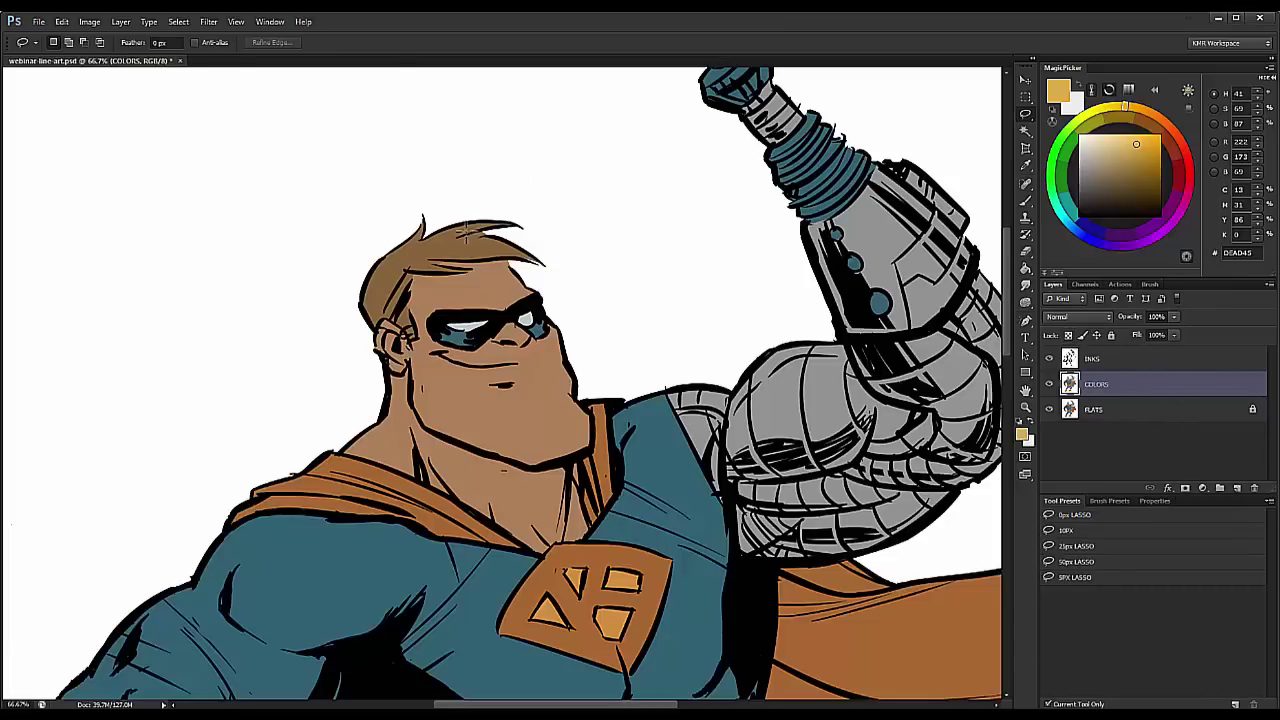
Step: Select the brown hair on the COLORS layer with the Magic Wand and copy it to a new layer with locked transparency
key(w)
click(464, 233)
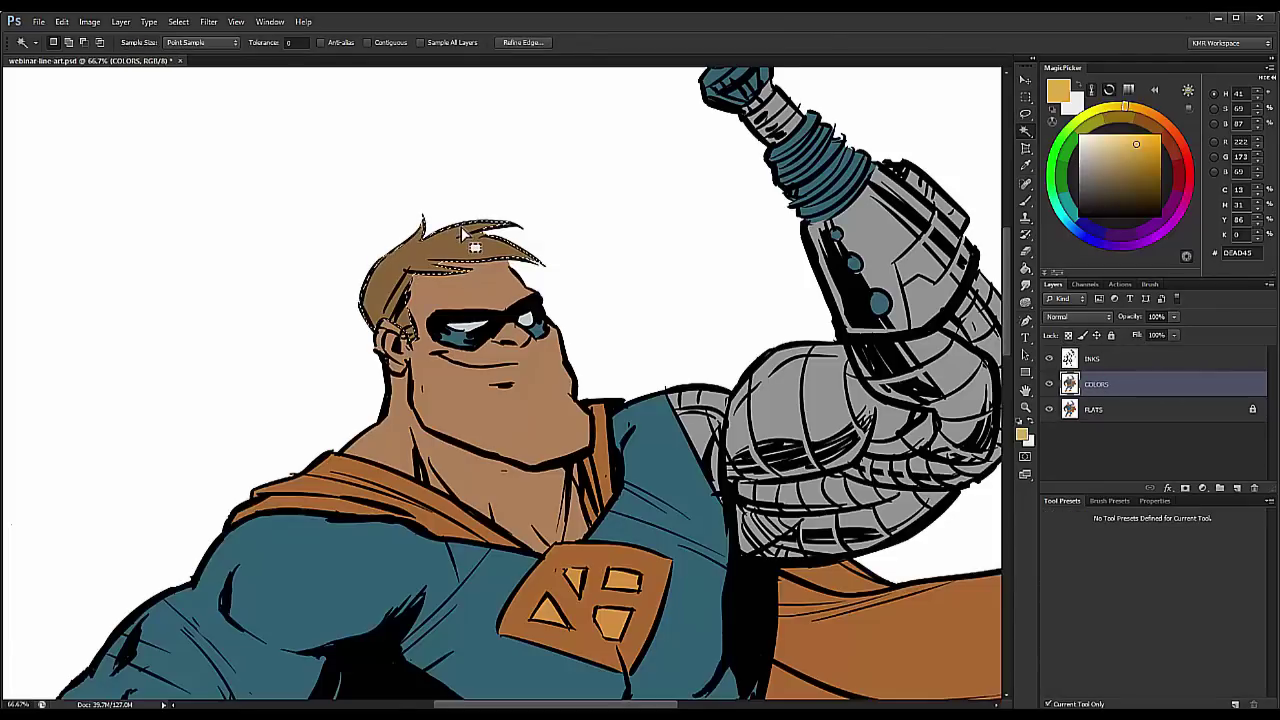
key(ctrl+j)
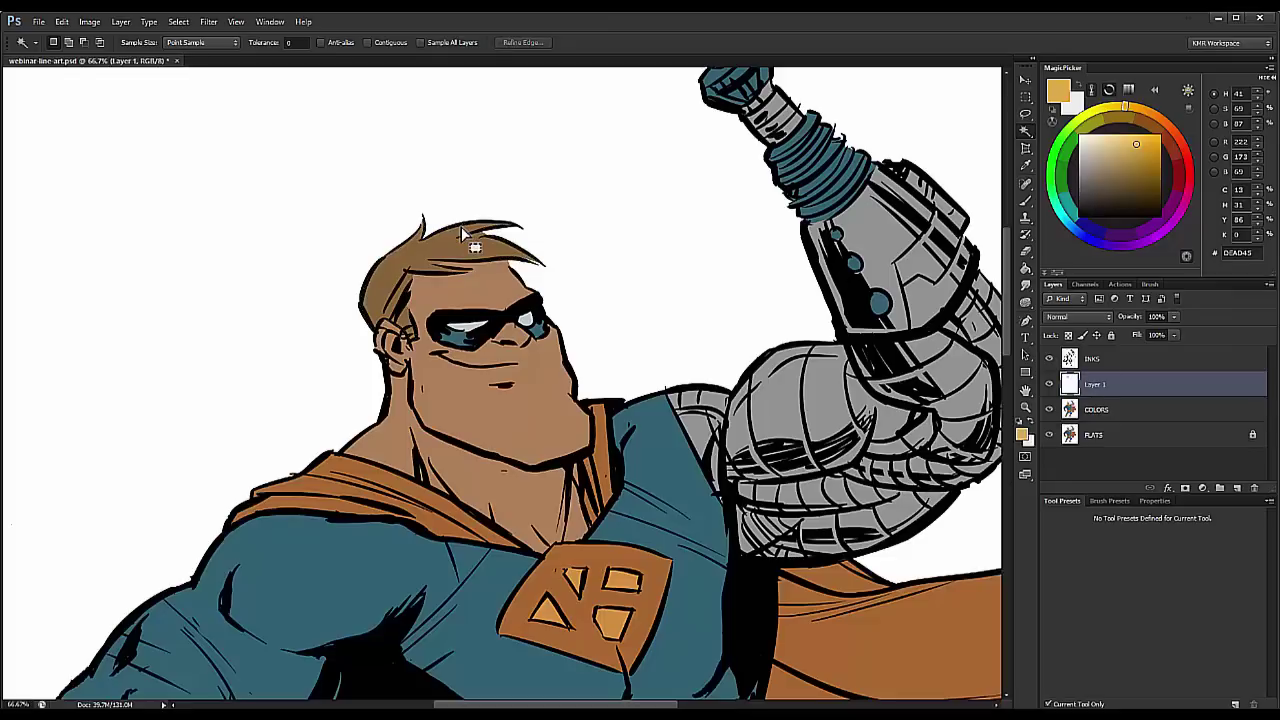
click(1070, 335)
key(ctrl+z)
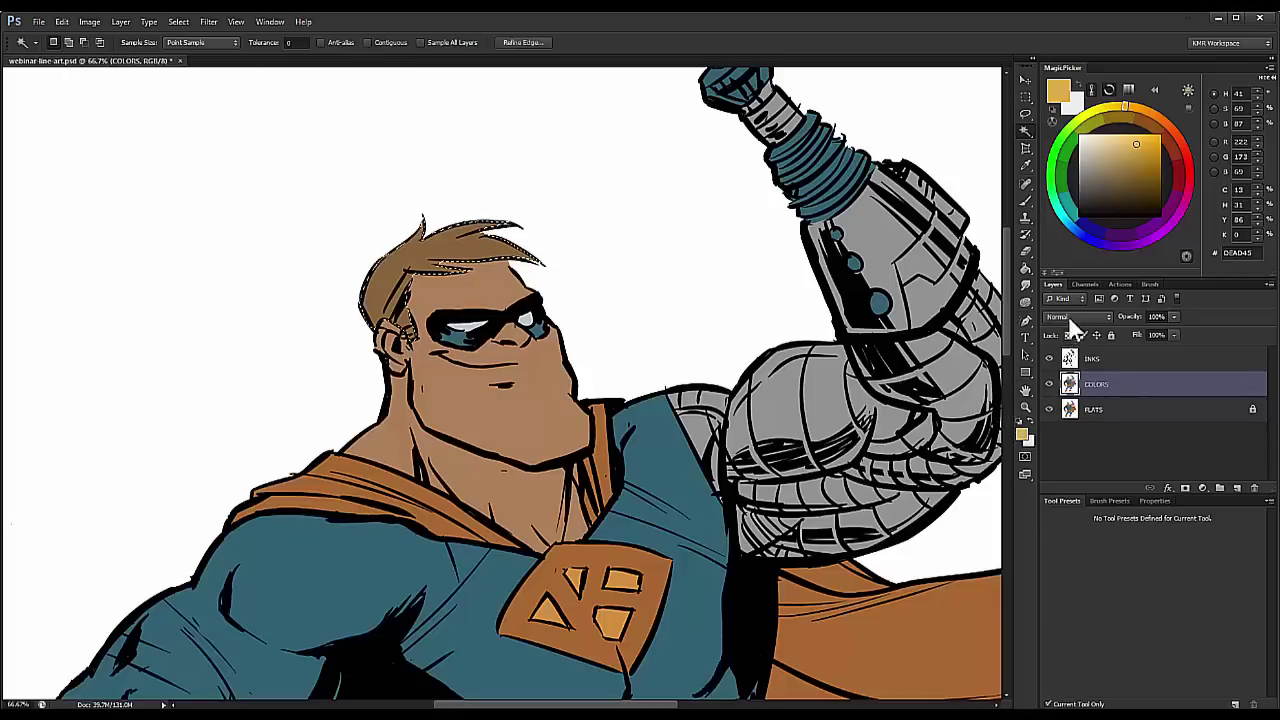
key(ctrl+shift+z)
key(l)
scroll(474, 251, up, 1)
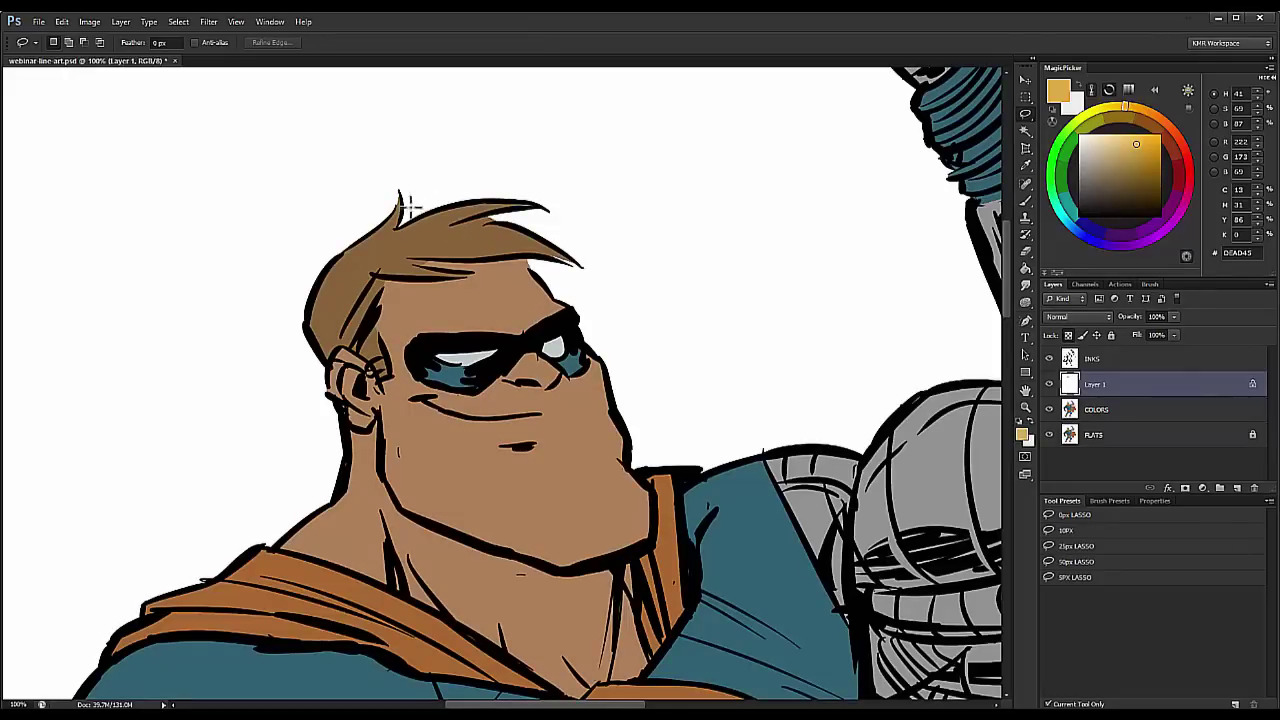
mouse_move(407, 207)
mouse_down()
mouse_move(405, 240)
mouse_move(480, 240)
mouse_move(538, 218)
mouse_move(513, 232)
mouse_up()
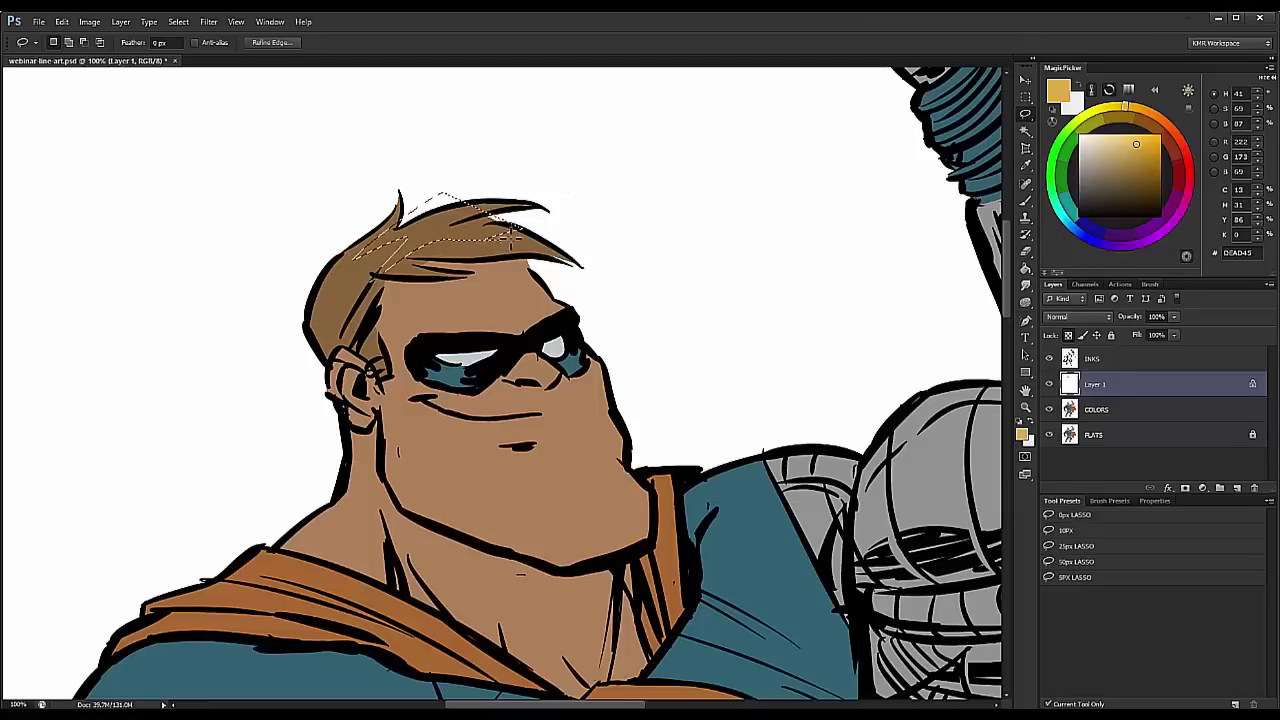
key(b)
key(ctrl+d)
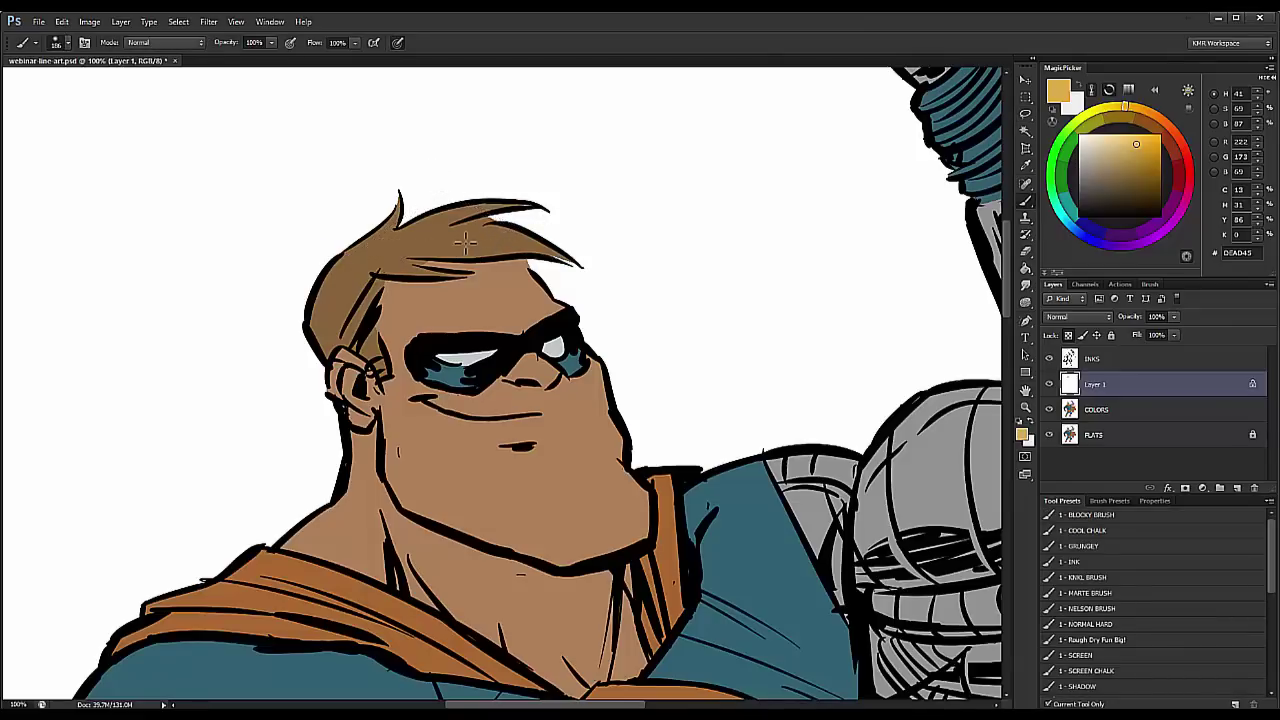
Step: Lasso a jagged-edged selection over the hair, leaving spiky strands unselected for shadow, and hide the selection outline
key(l)
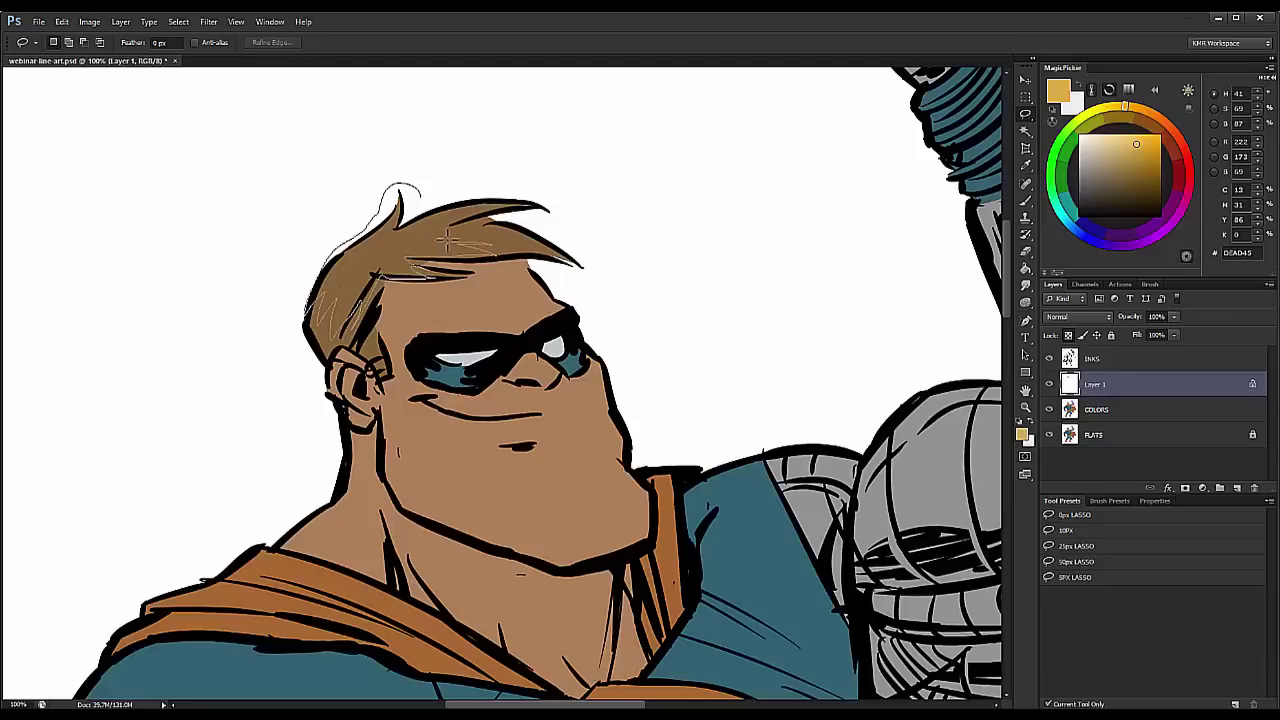
drag(578, 258, 352, 205)
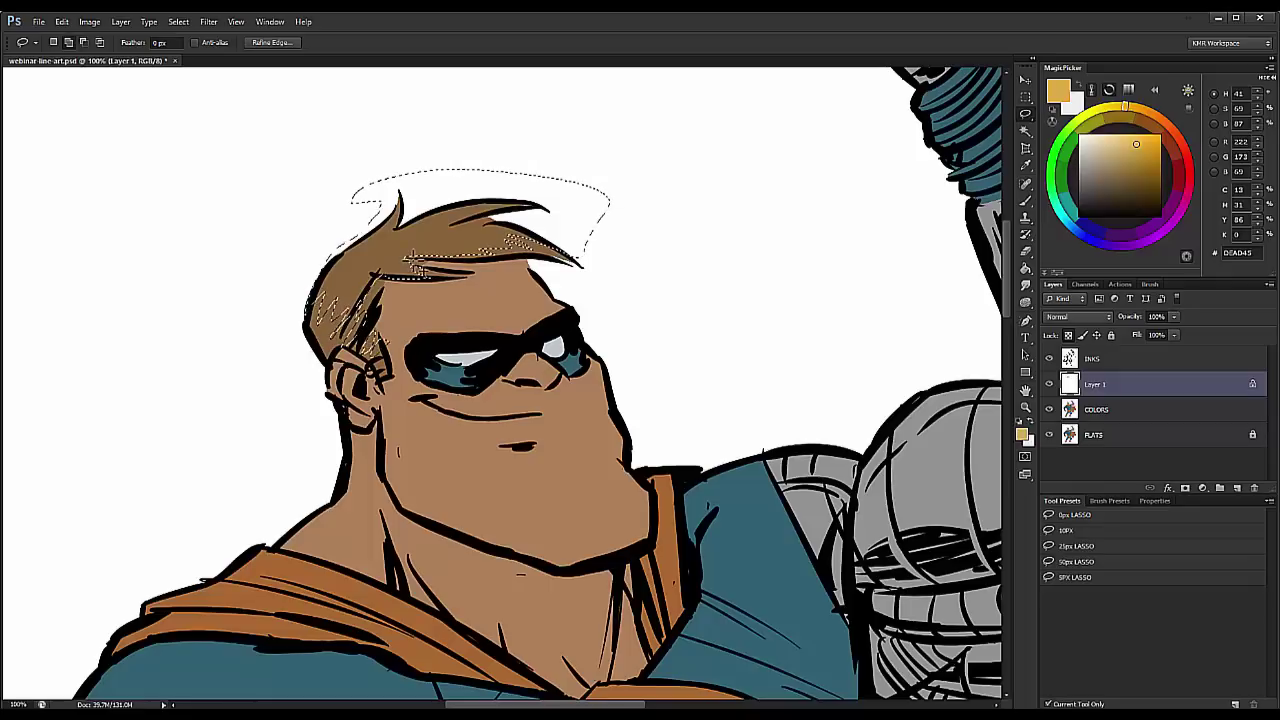
drag(424, 265, 396, 285)
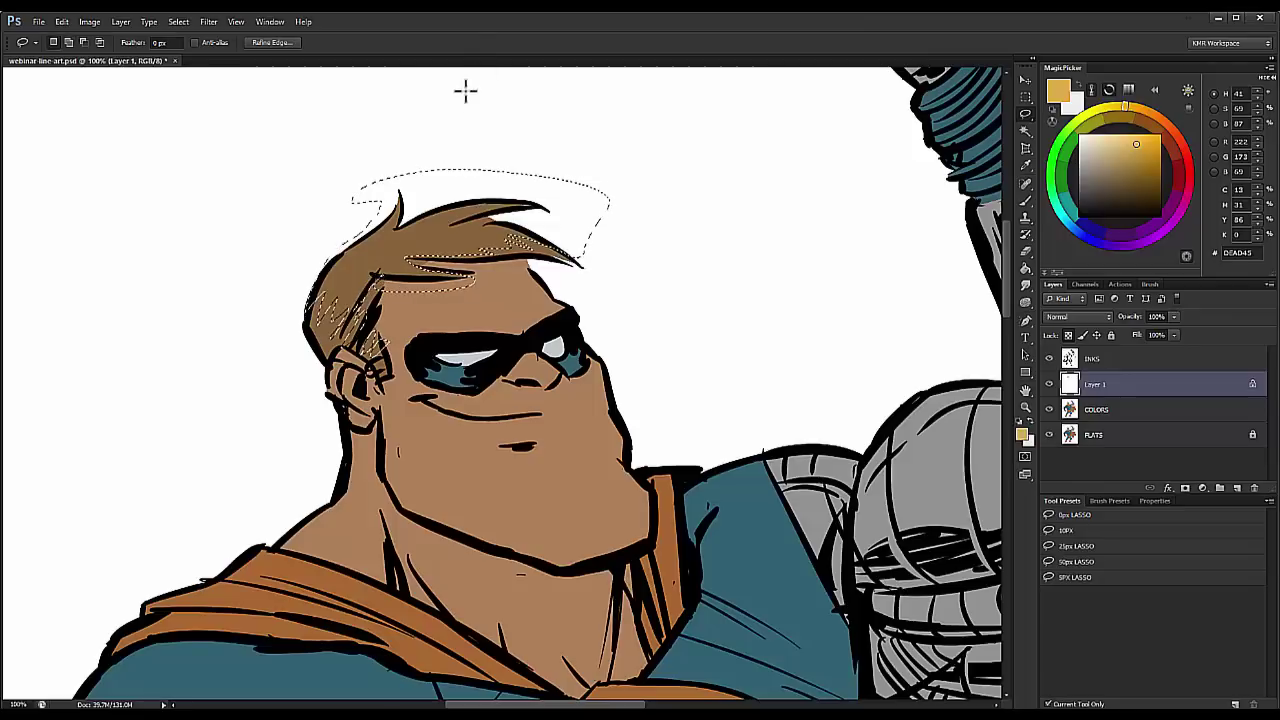
key(ctrl+d)
key(b)
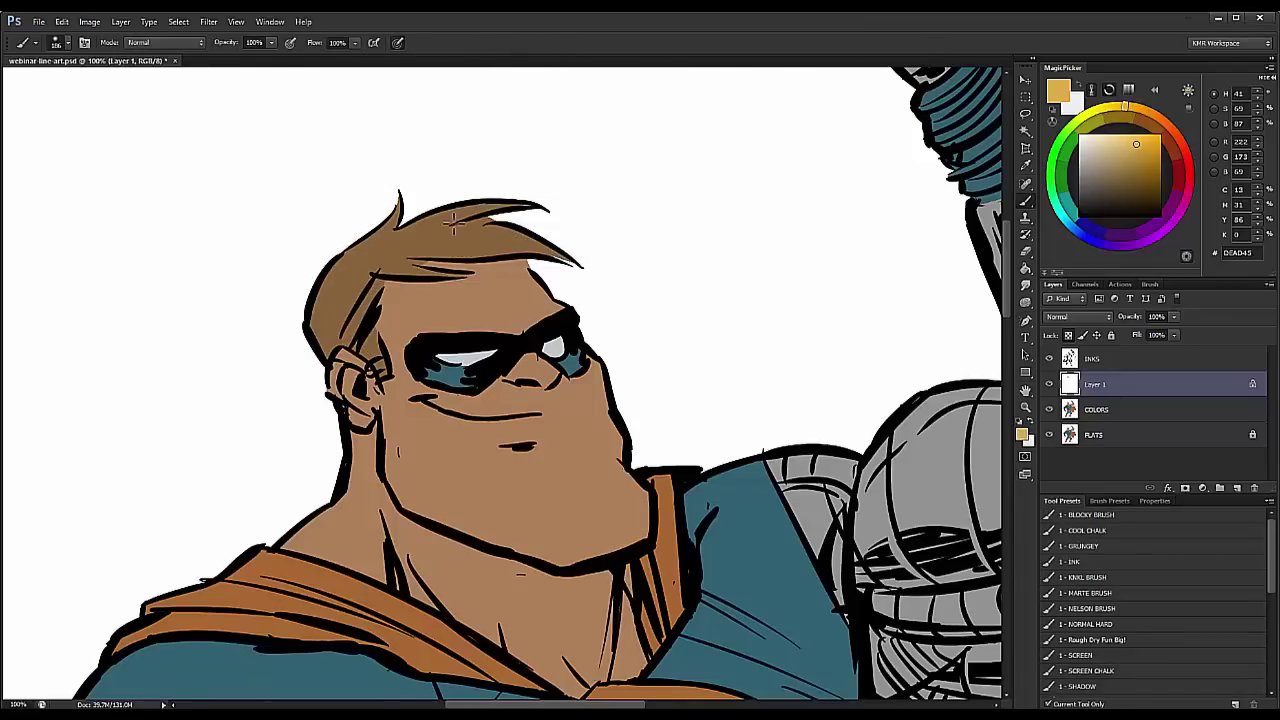
Step: Set the foreground color to orange-gold #E09926 and paint the selected hair areas with the NORMAL HARD brush preset
alt+click(453, 224)
click(1143, 149)
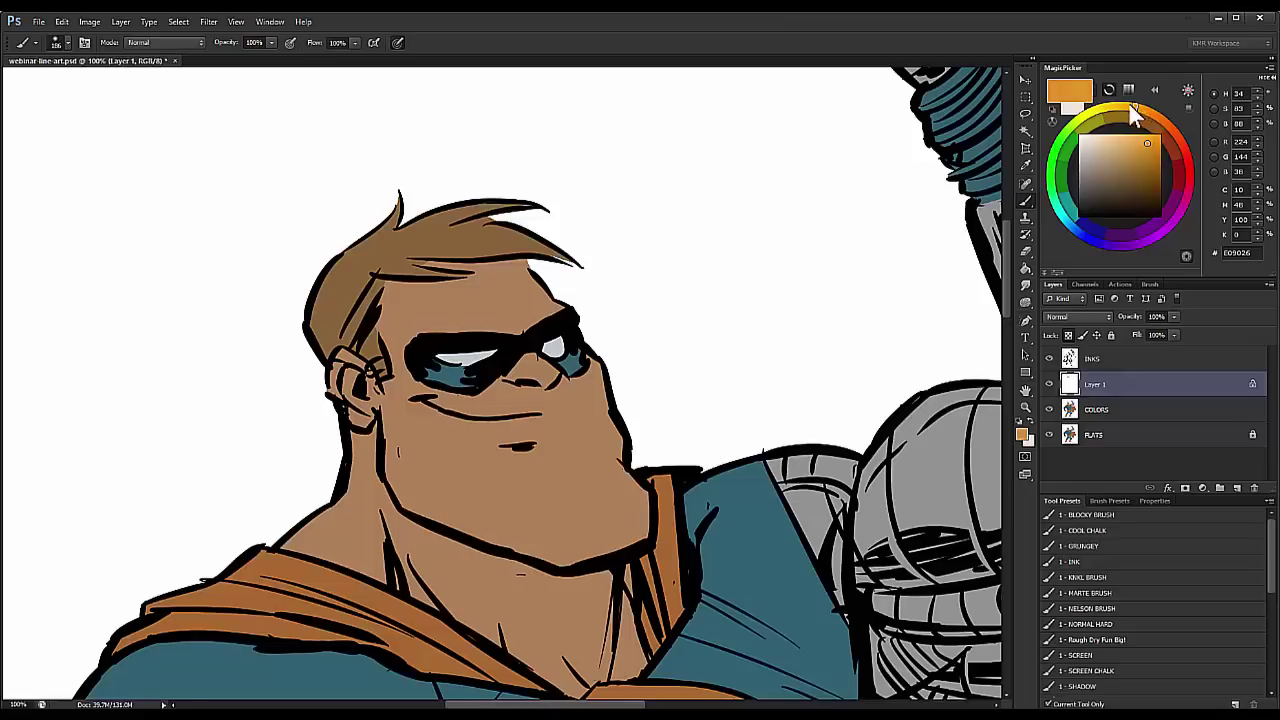
click(1131, 106)
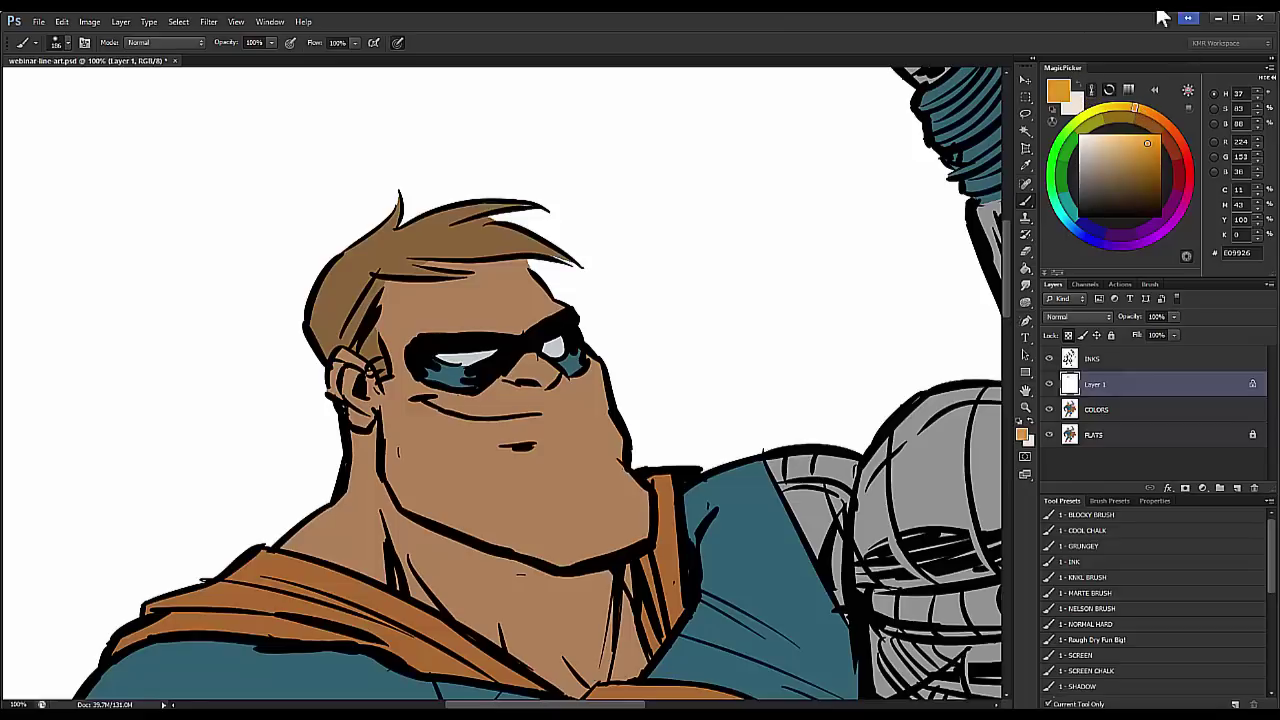
click(1094, 623)
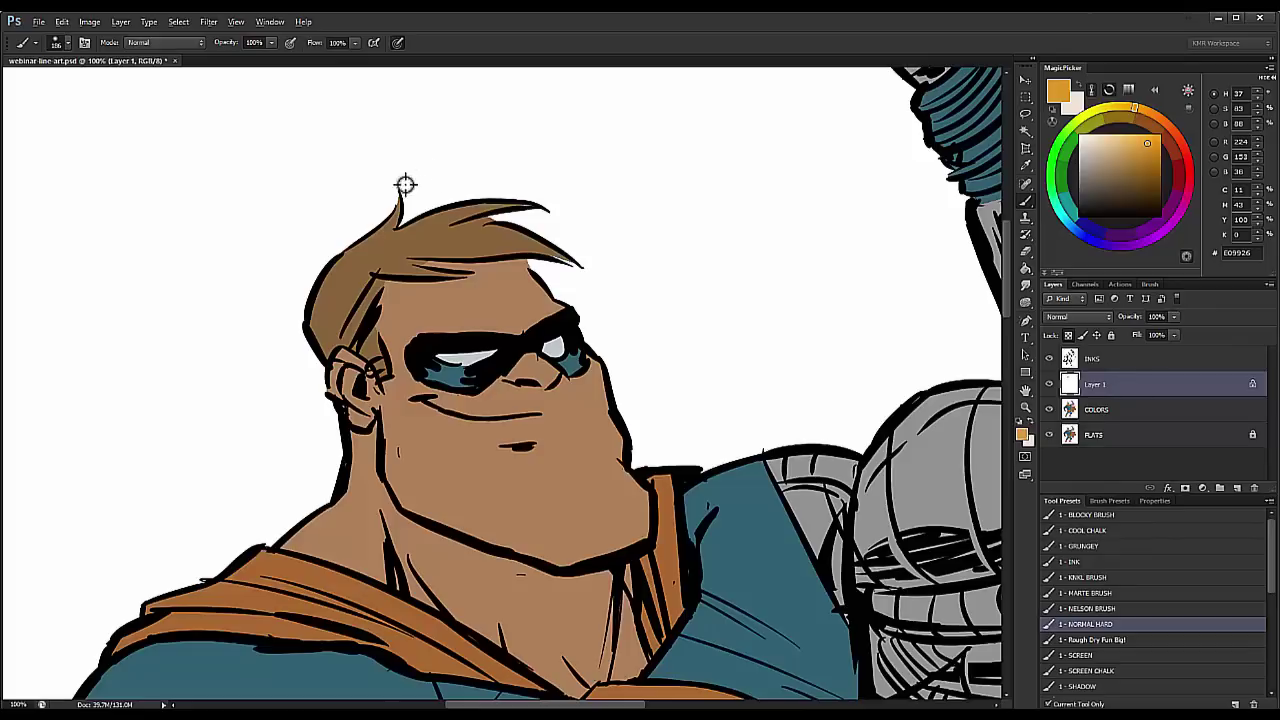
drag(405, 184, 488, 180)
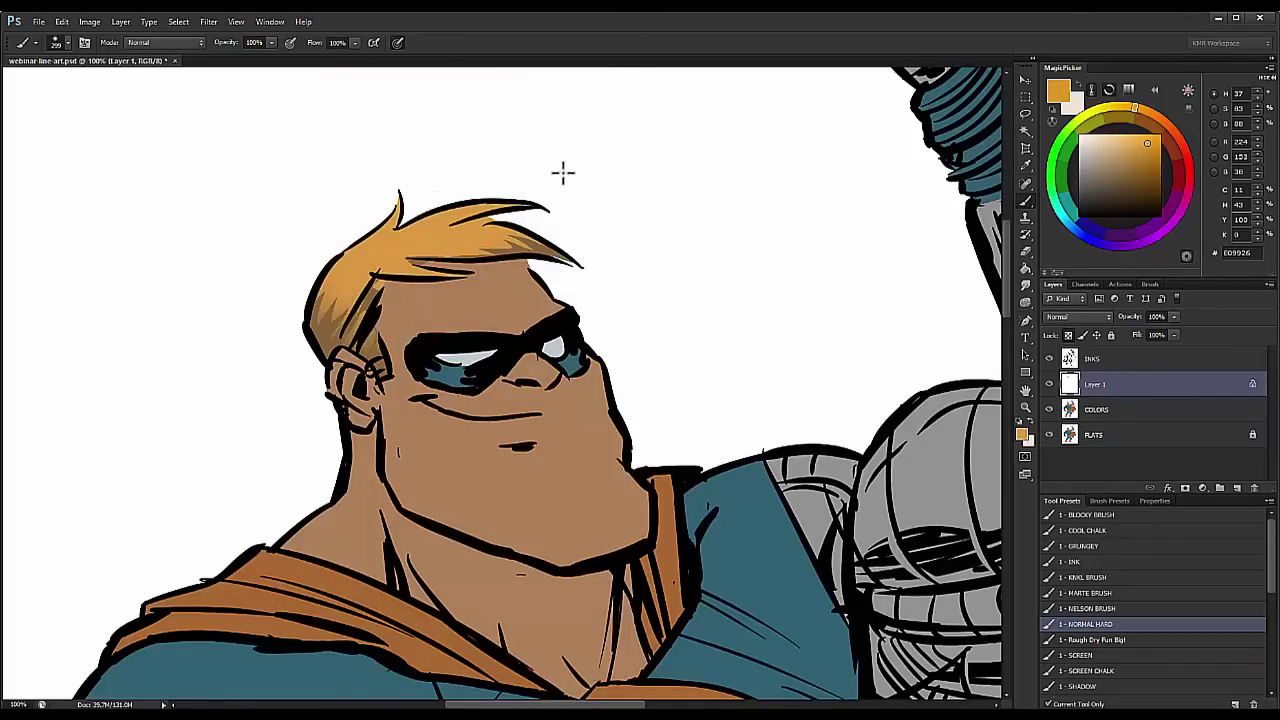
Step: Lasso smaller jagged highlight shapes across the hair and paint them light gold #FFC466 with the selection outline hidden
key(l)
click(350, 198)
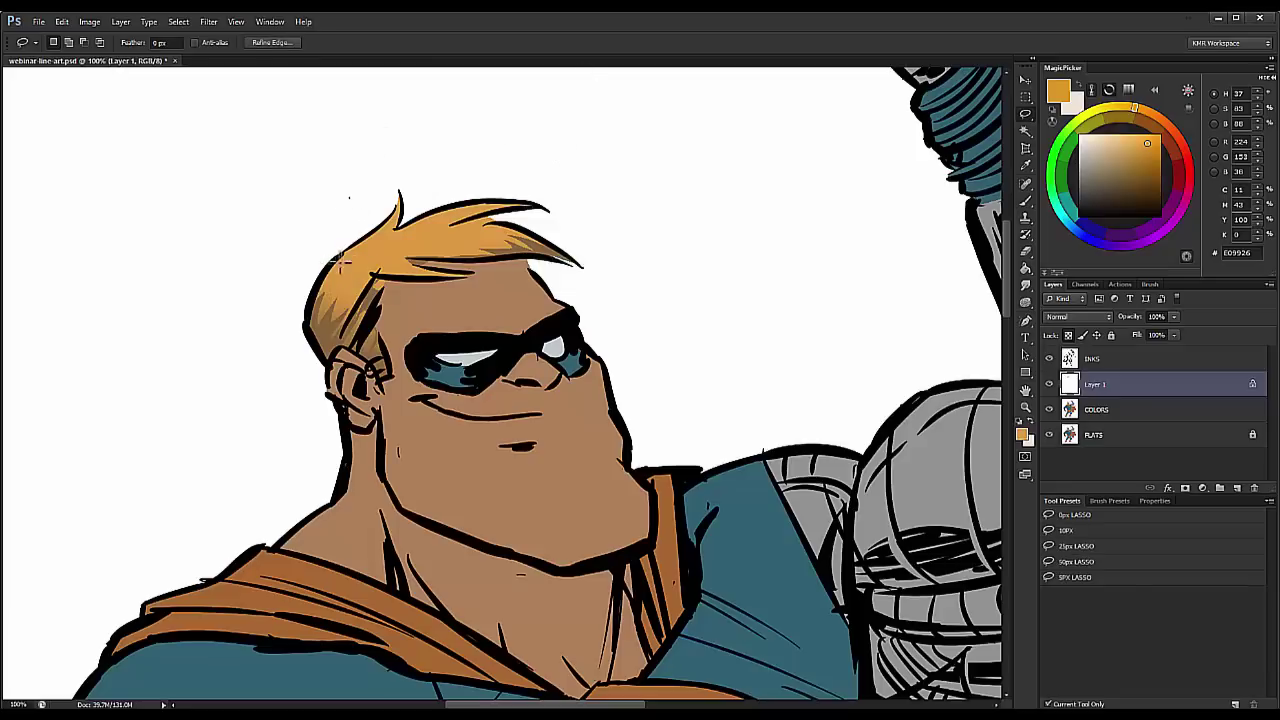
mouse_move(362, 262)
mouse_down()
mouse_move(389, 268)
mouse_move(517, 233)
mouse_move(476, 225)
mouse_move(403, 262)
mouse_move(465, 258)
mouse_up()
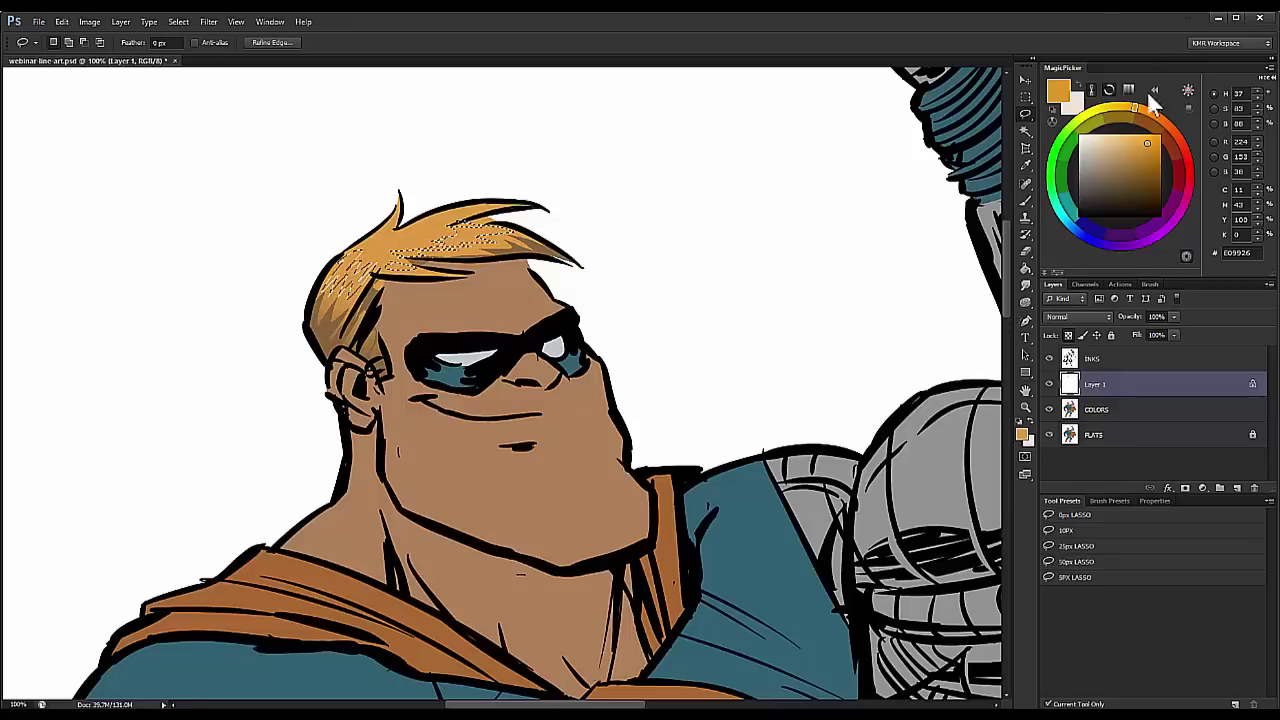
click(1128, 134)
key(b)
key(ctrl+h)
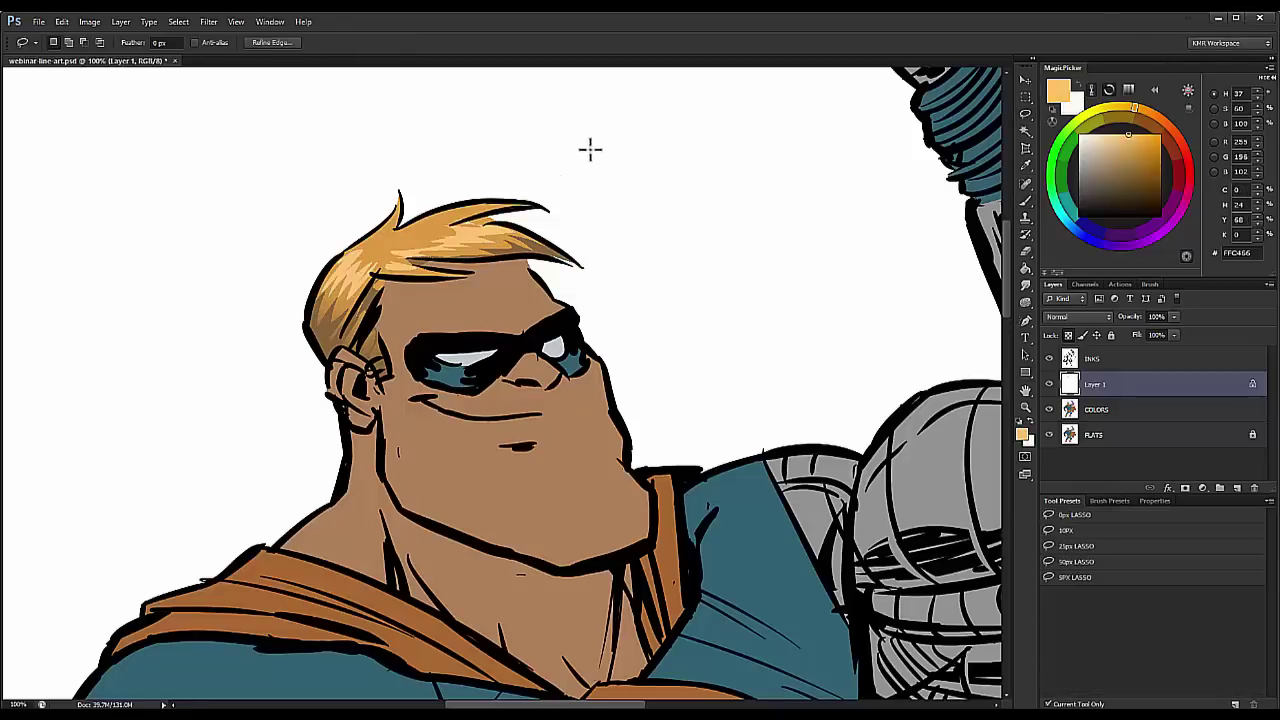
Step: Merge the rendered hair layer down into the COLORS layer
click(1025, 408)
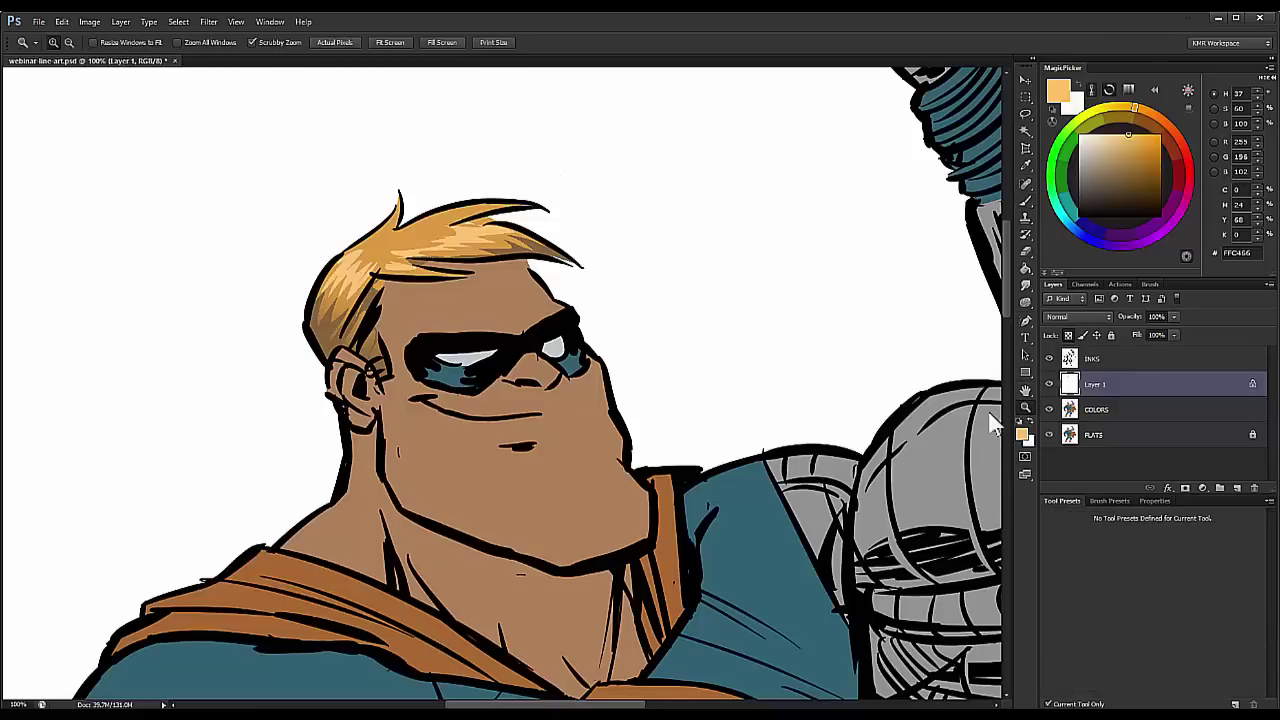
alt+click(968, 424)
alt+click(968, 424)
drag(905, 414, 693, 319)
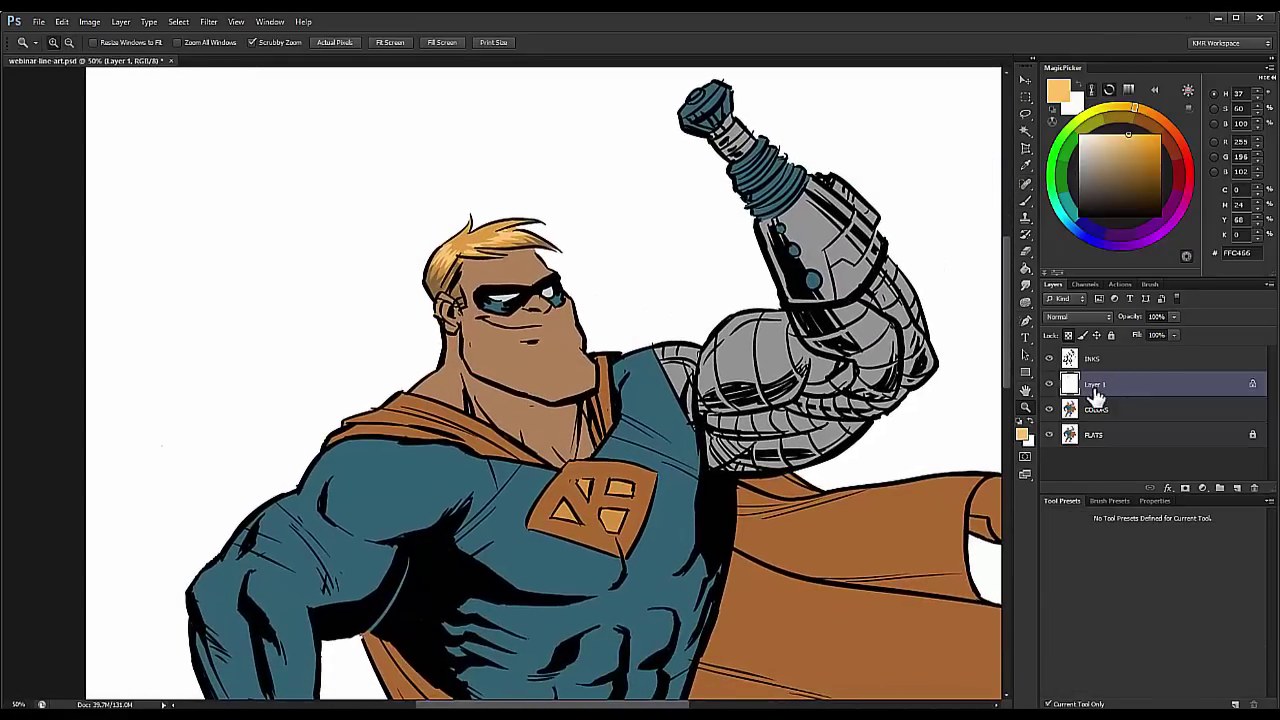
right_click(1088, 390)
key(Escape)
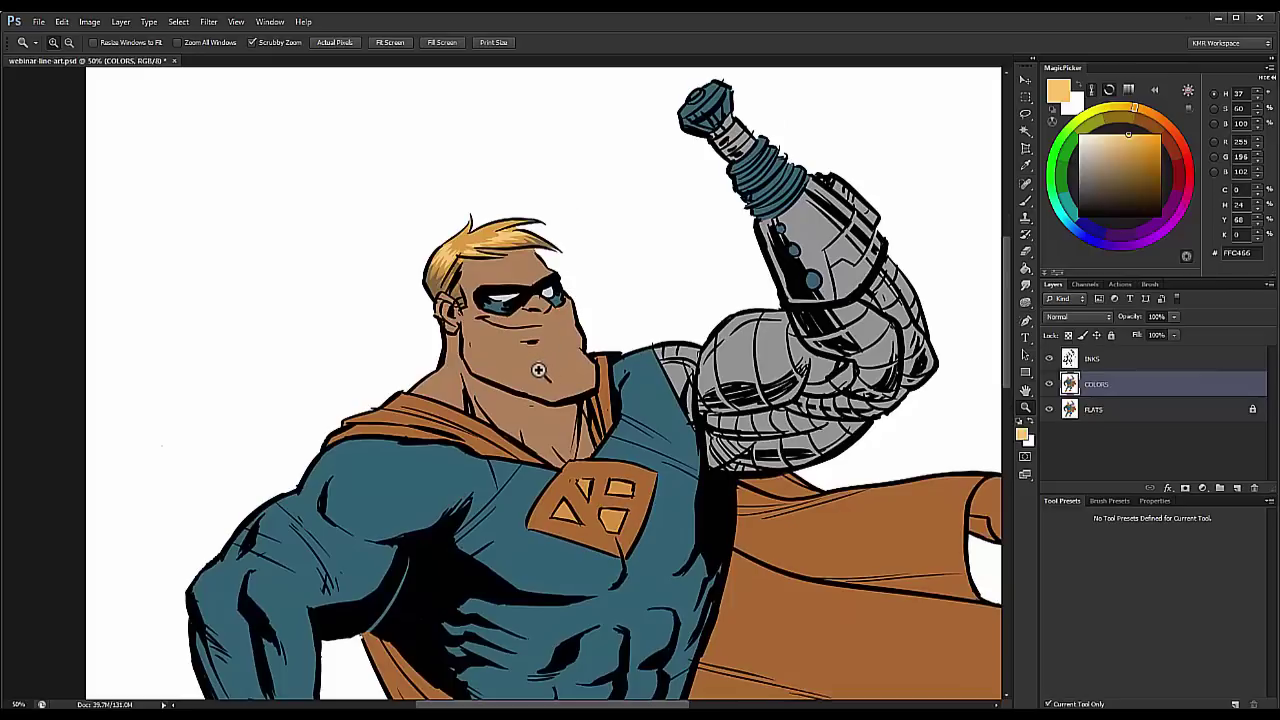
Step: Select the skin on the COLORS layer with the Magic Wand and copy it to a new layer with locked transparency
click(540, 368)
key(w)
key(z)
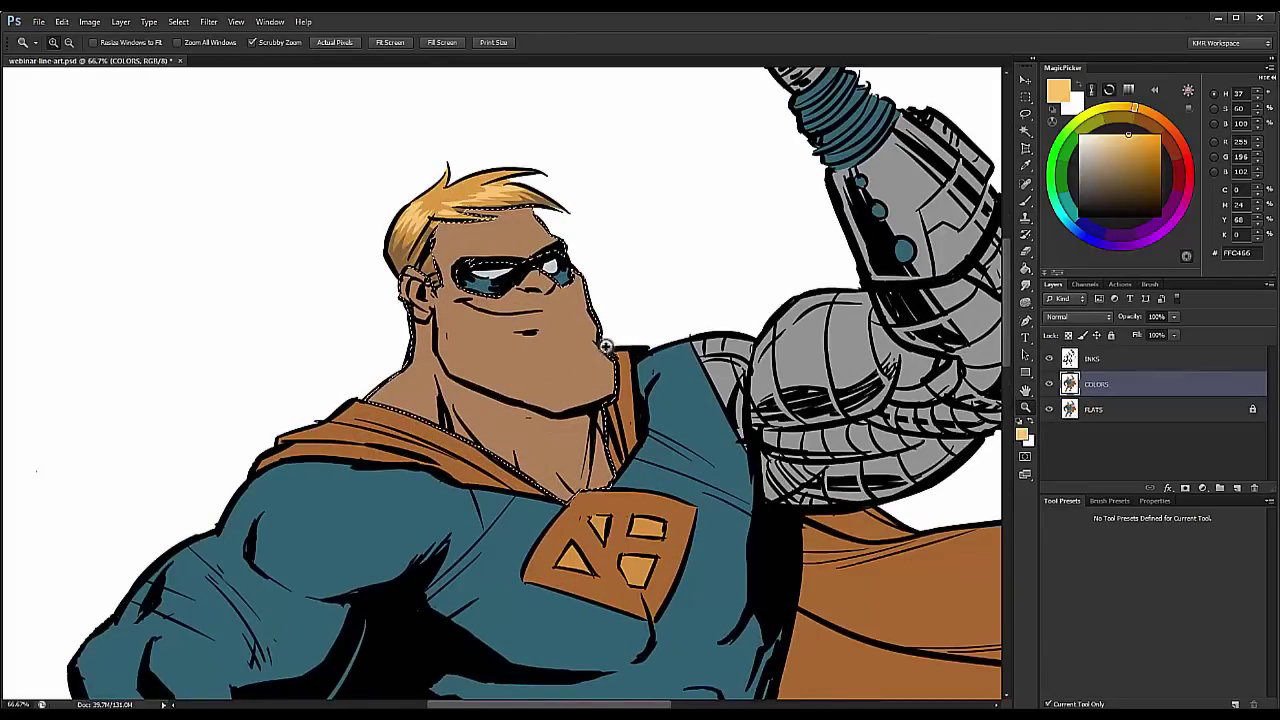
key(ctrl+shift+alt+n)
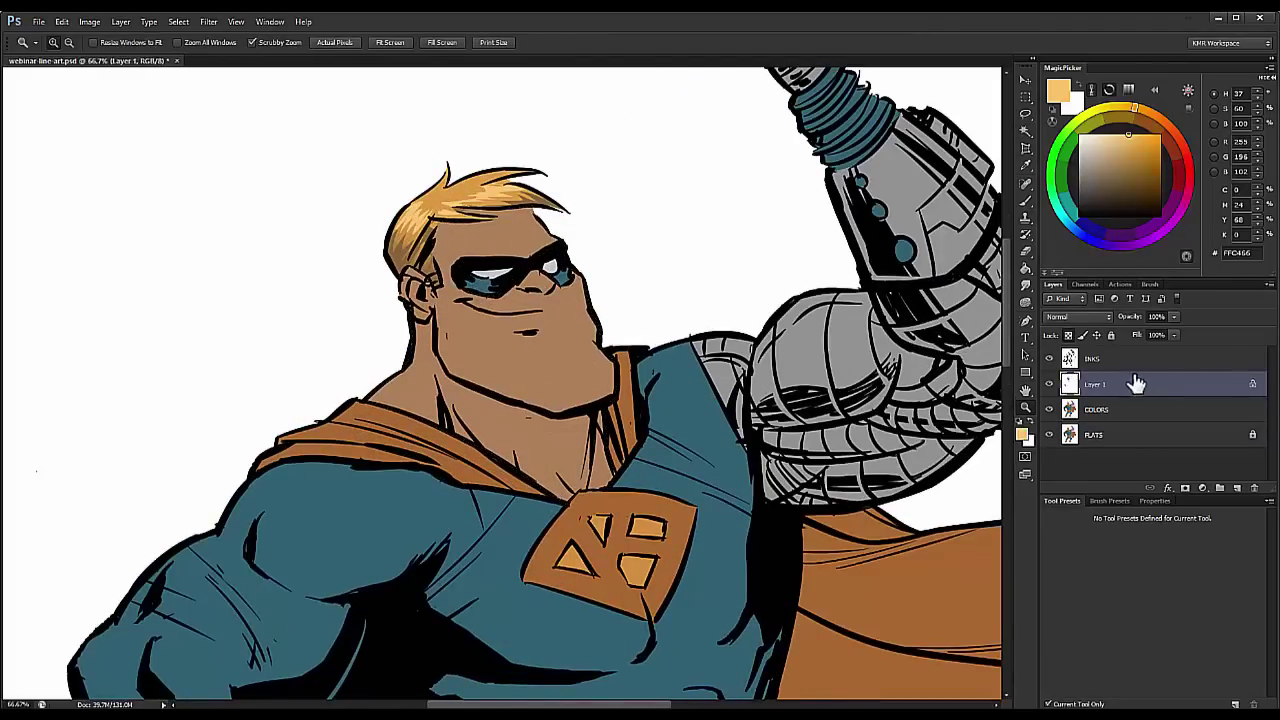
Step: Examine the whole figure, including the raised mechanical arm, and the face up close
click(514, 271)
key(l)
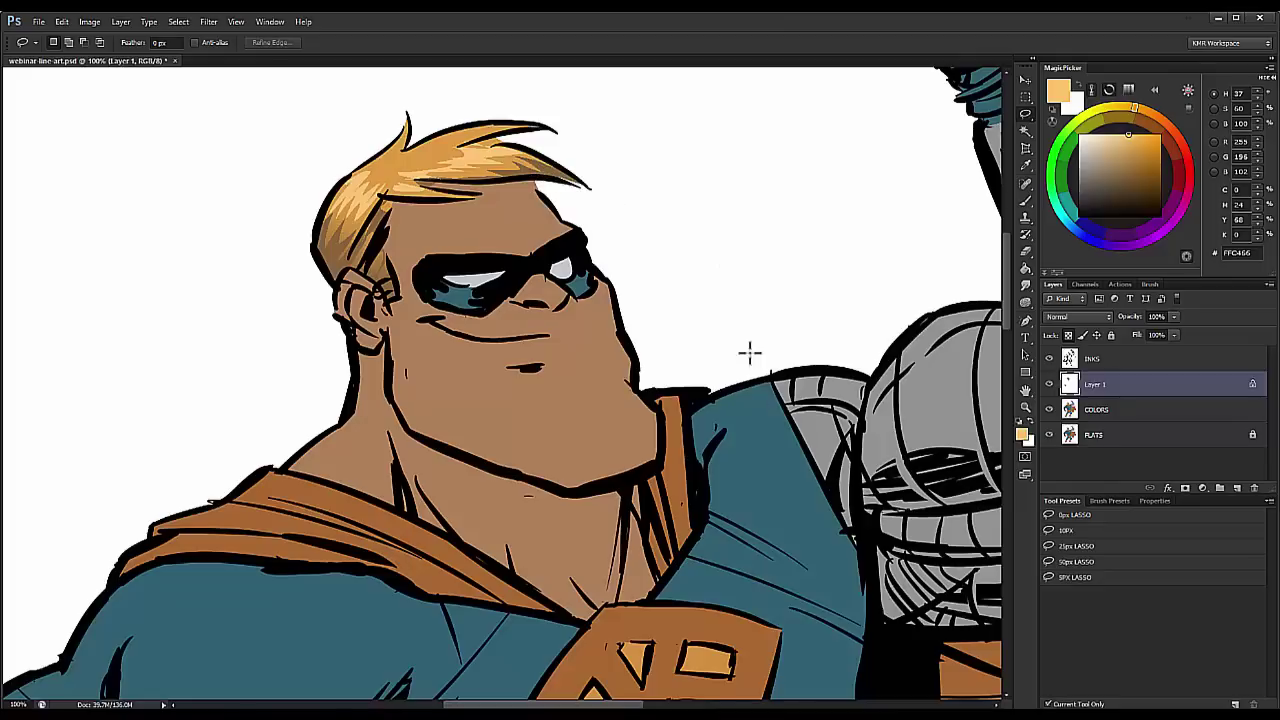
drag(750, 352, 714, 157)
click(1025, 407)
alt+click(921, 458)
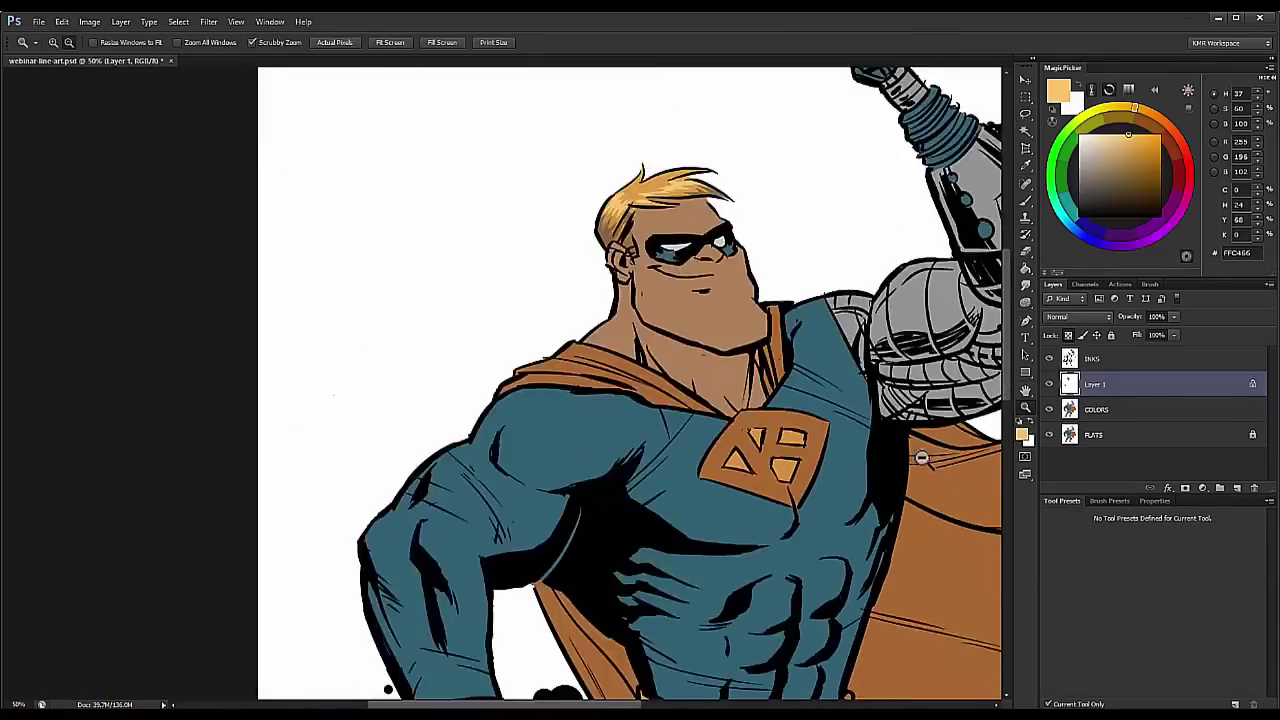
alt+click(921, 458)
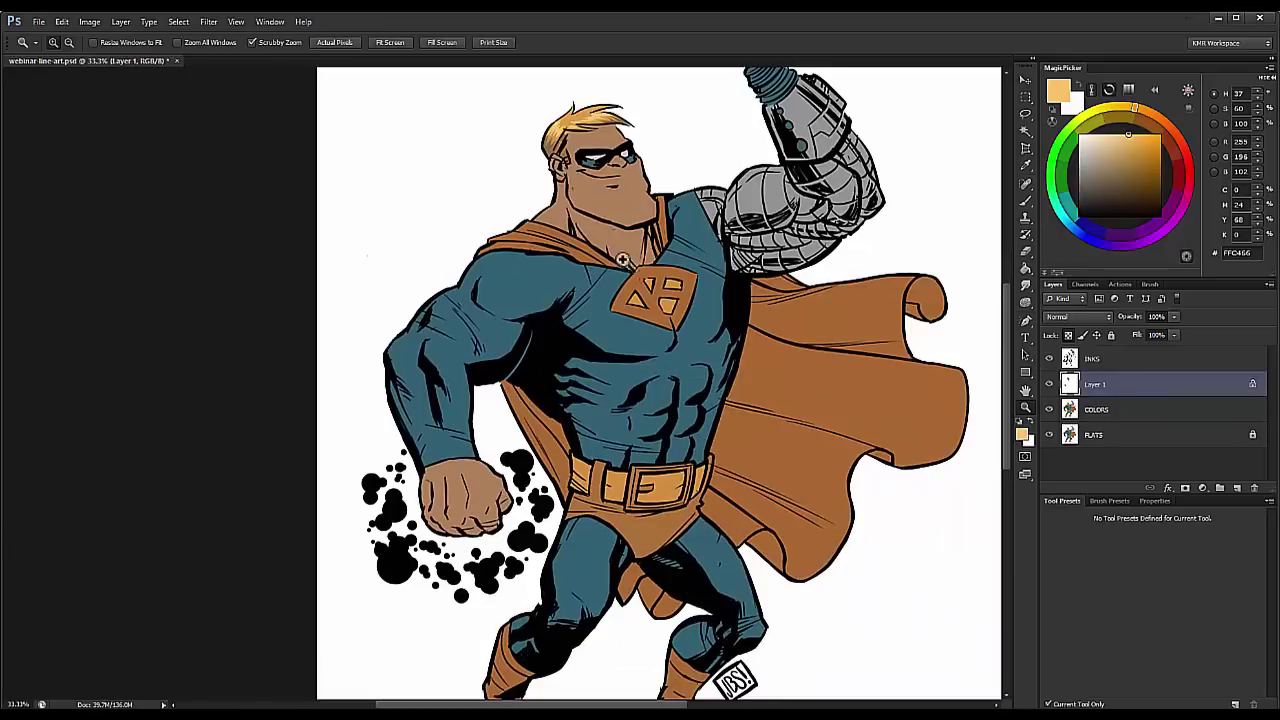
scroll(622, 258, up, 4)
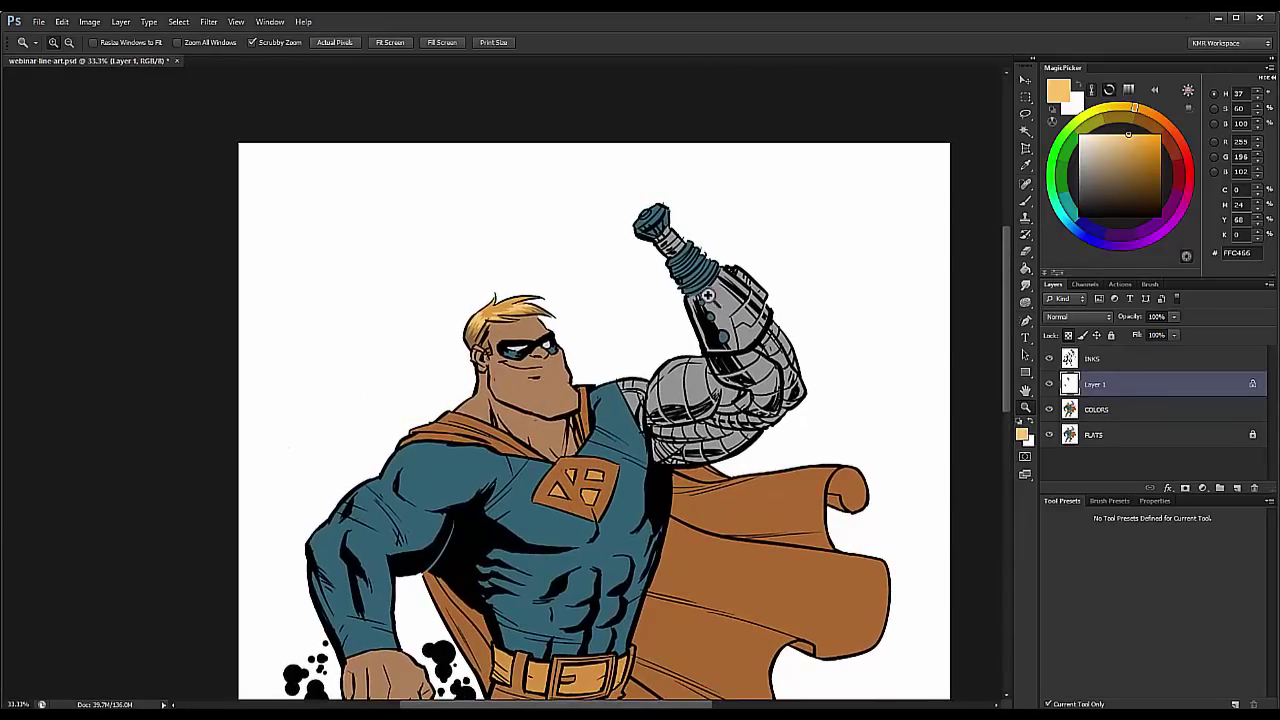
click(526, 375)
click(548, 346)
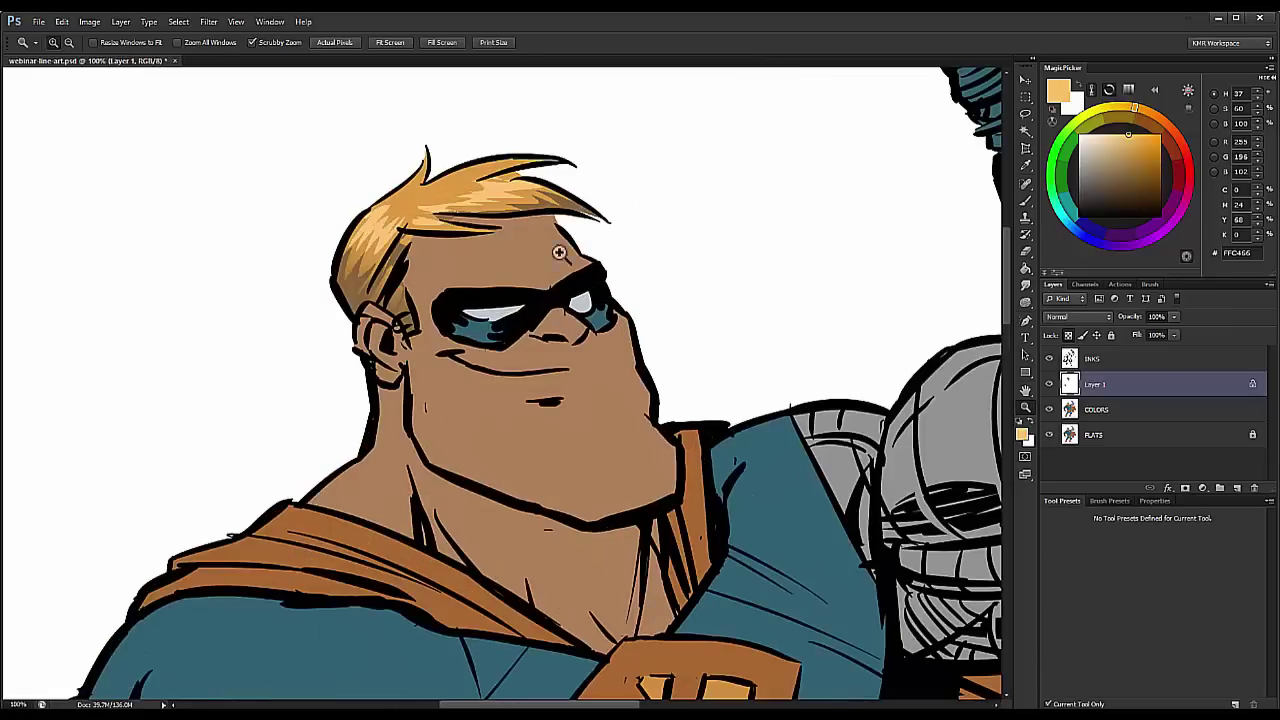
Step: Lasso the front of the face from hairline to chin, excluding the hair and the area beneath the nose
key(l)
drag(576, 182, 449, 211)
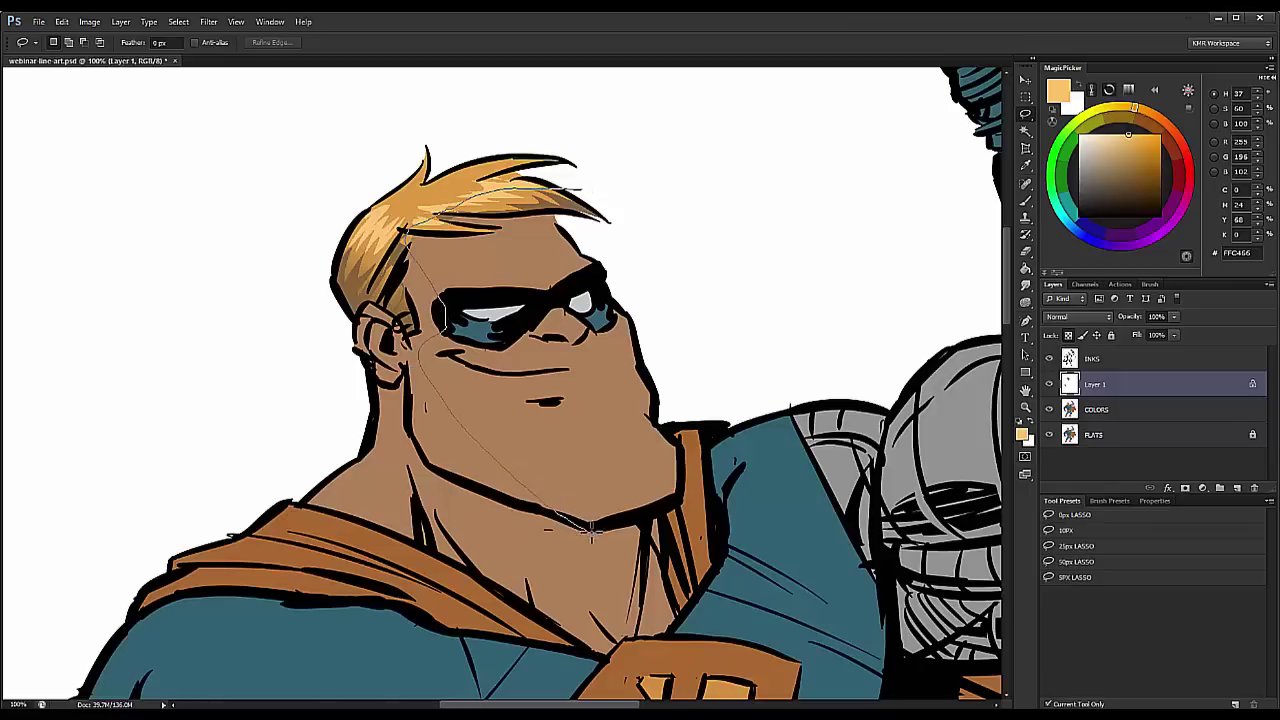
mouse_move(686, 487)
mouse_down()
mouse_move(620, 243)
mouse_move(580, 188)
mouse_up()
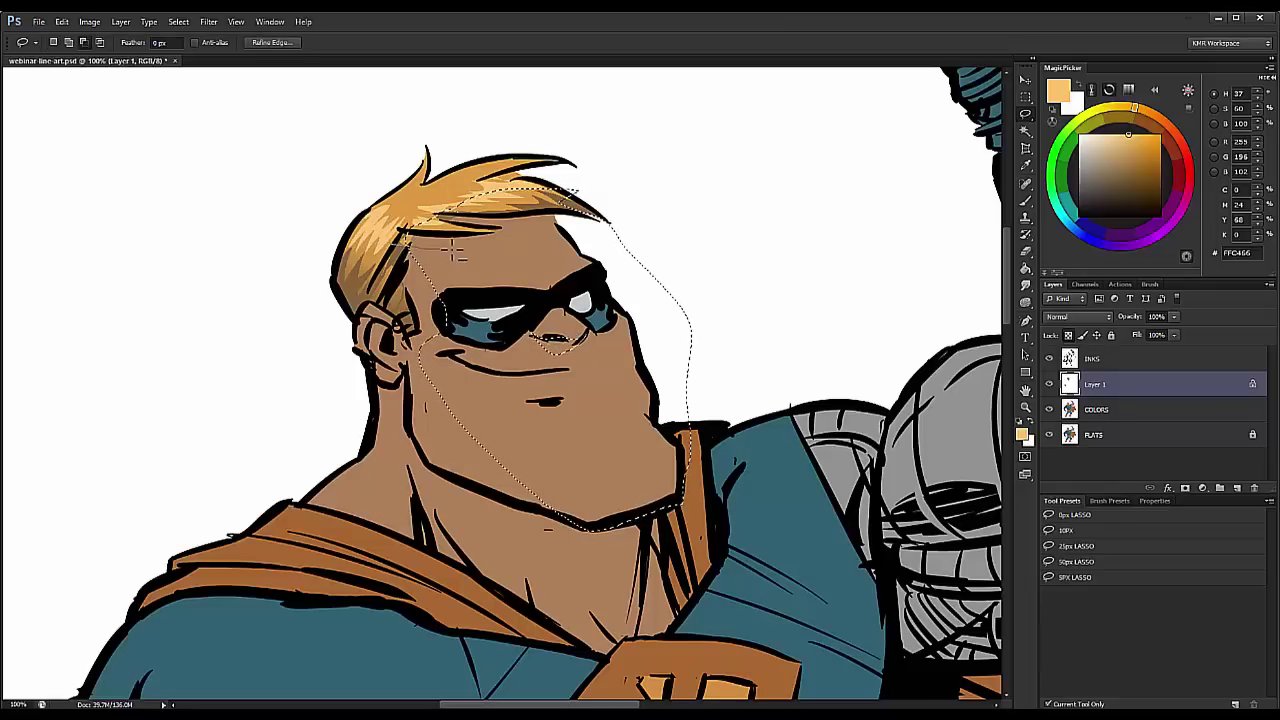
mouse_move(600, 233)
mouse_down()
mouse_move(306, 306)
mouse_move(598, 240)
mouse_up()
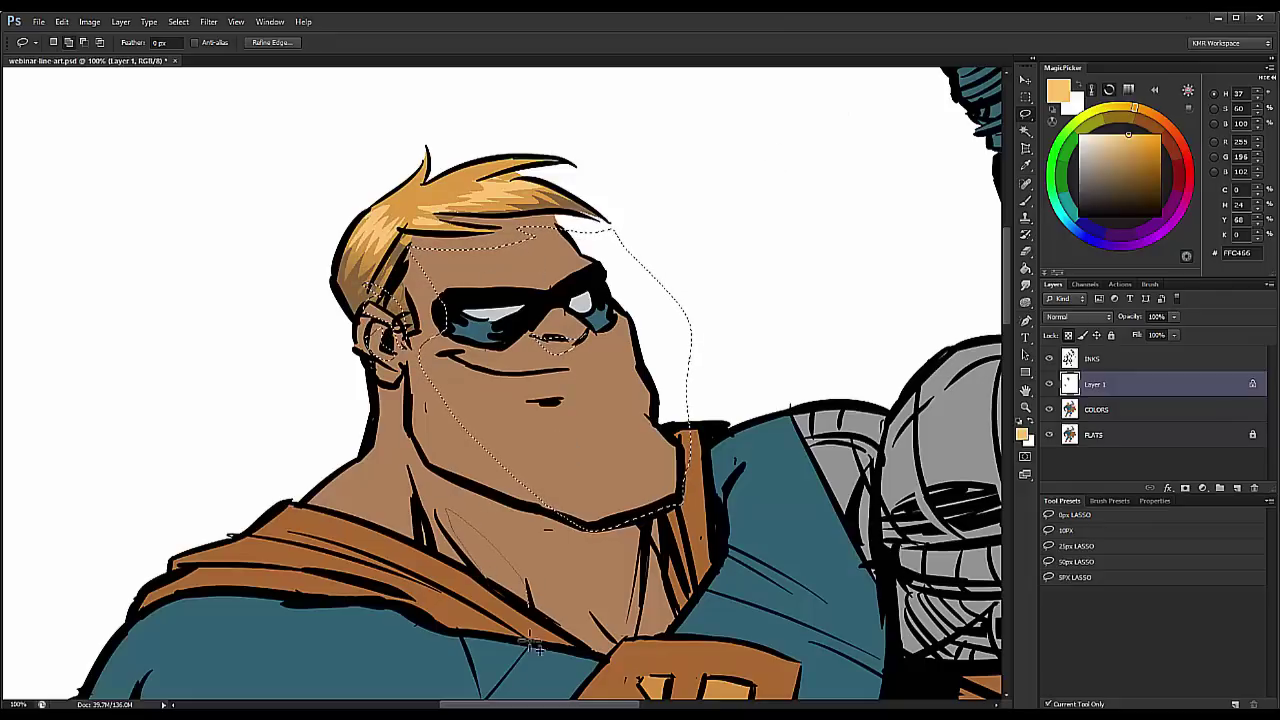
Step: Add lassoed shapes on the neck and shoulder to the face selection, hide the selection outline and switch to the Brush
drag(530, 642, 448, 510)
mouse_move(336, 517)
mouse_down()
mouse_move(387, 466)
mouse_move(347, 626)
mouse_move(337, 518)
mouse_up()
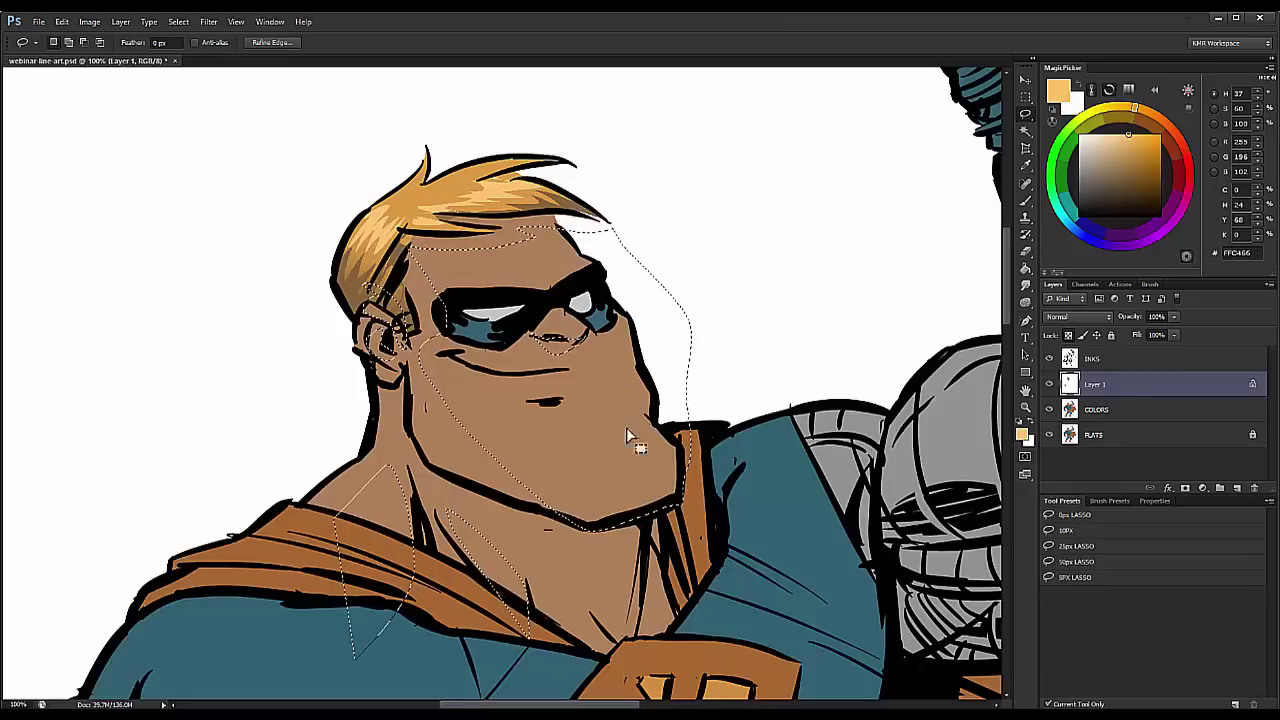
scroll(700, 280, down, 1)
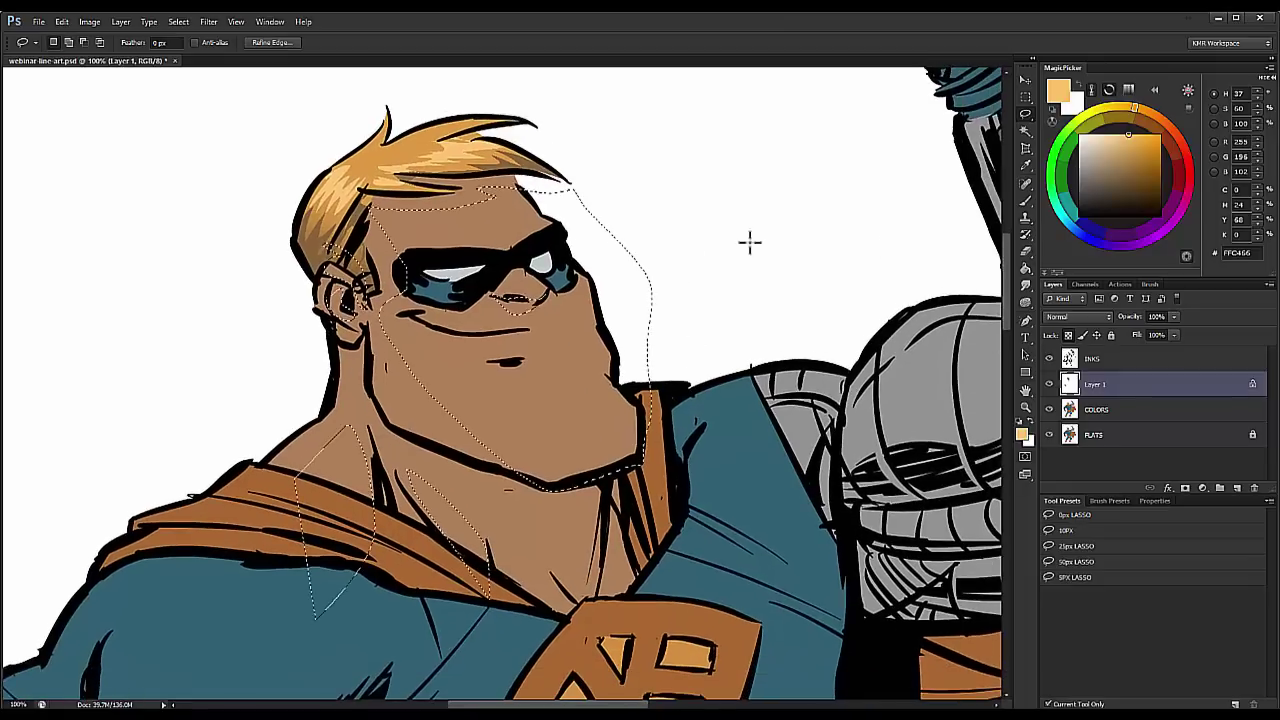
click(1024, 407)
alt+click(941, 452)
drag(777, 302, 611, 320)
key(ctrl+d)
key(b)
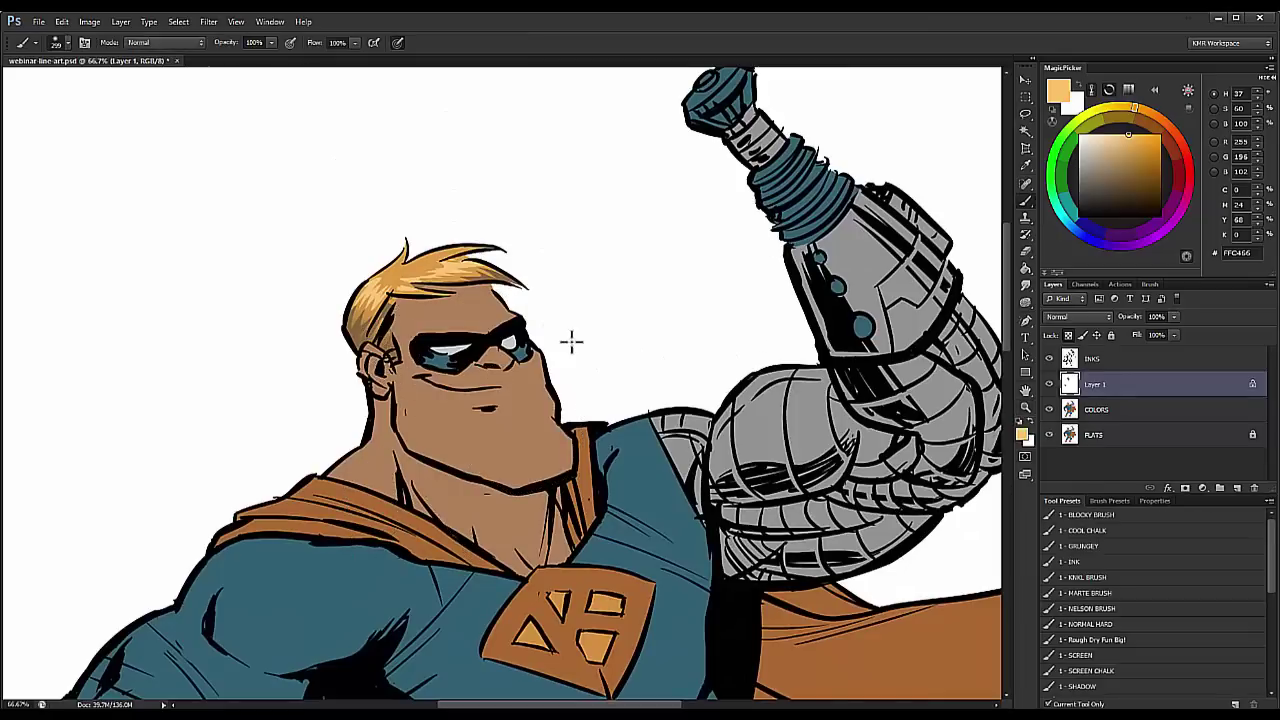
Step: Sample the skin color, brighten it to light orange F7AB54, and brush it softly over the selected face, neck and shoulder areas
key(ctrl+shift+d)
key(ctrl+d)
key(ctrl+h)
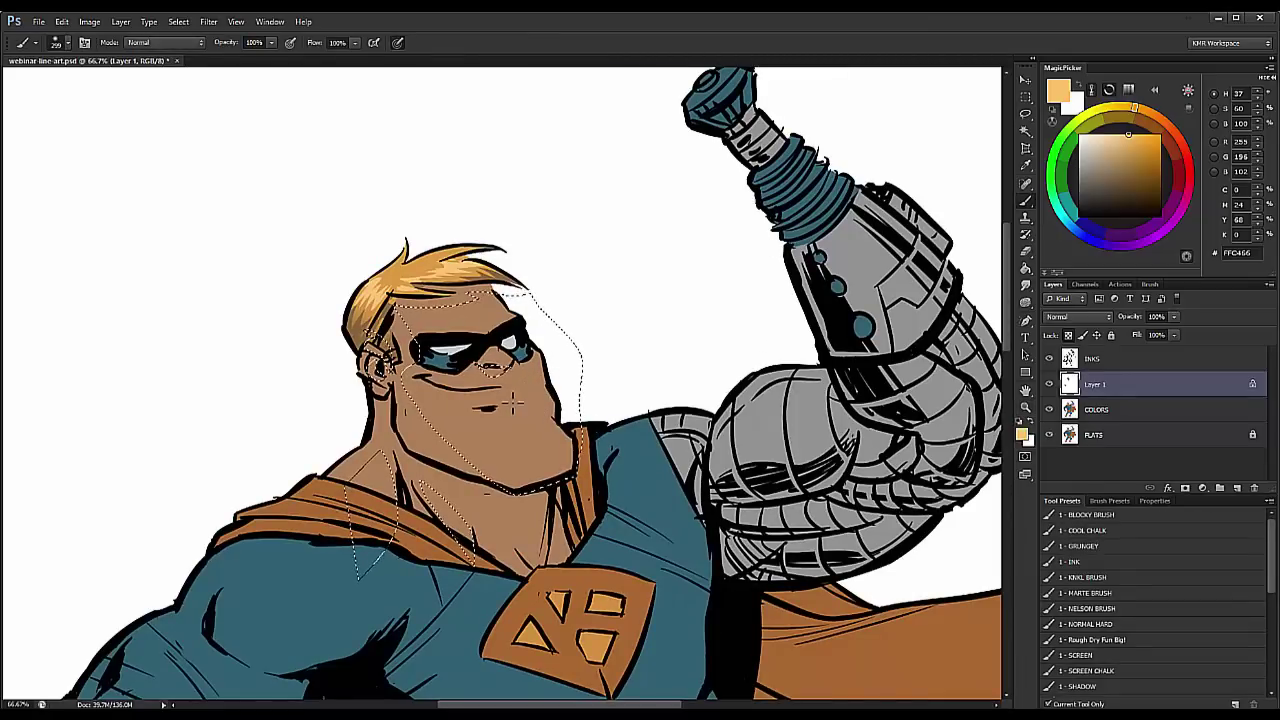
key(ctrl+h)
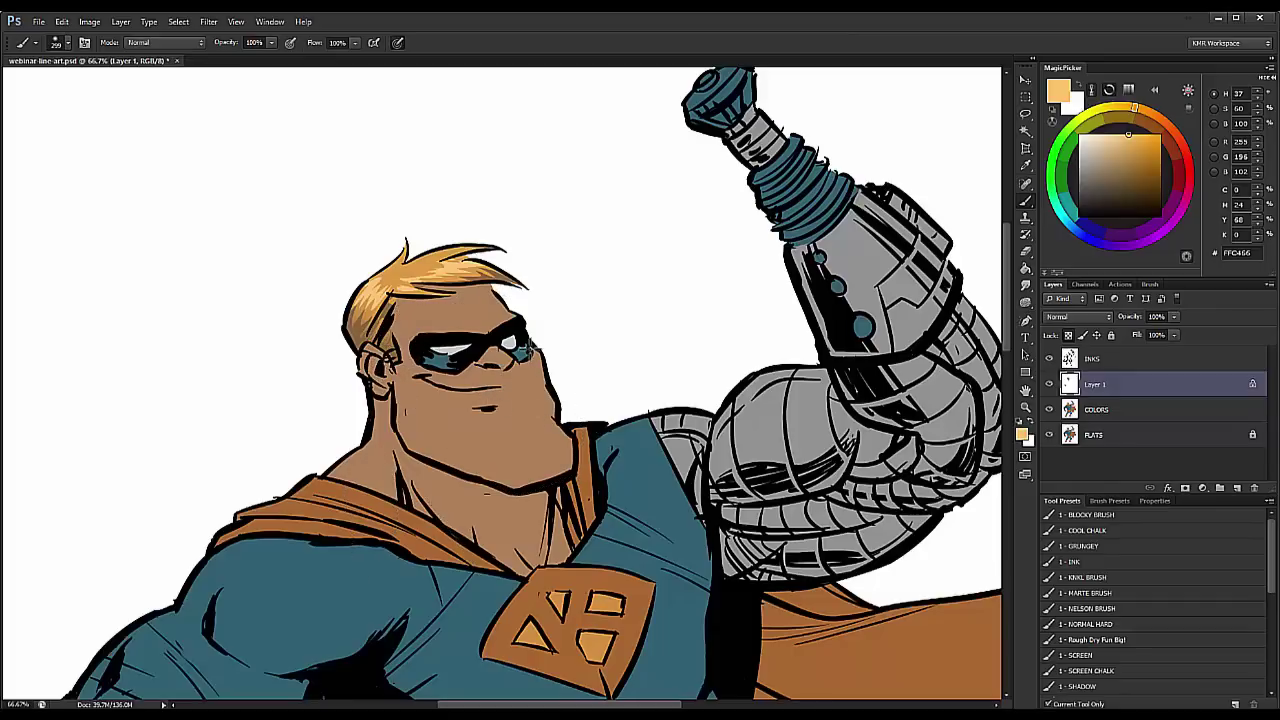
alt+click(522, 400)
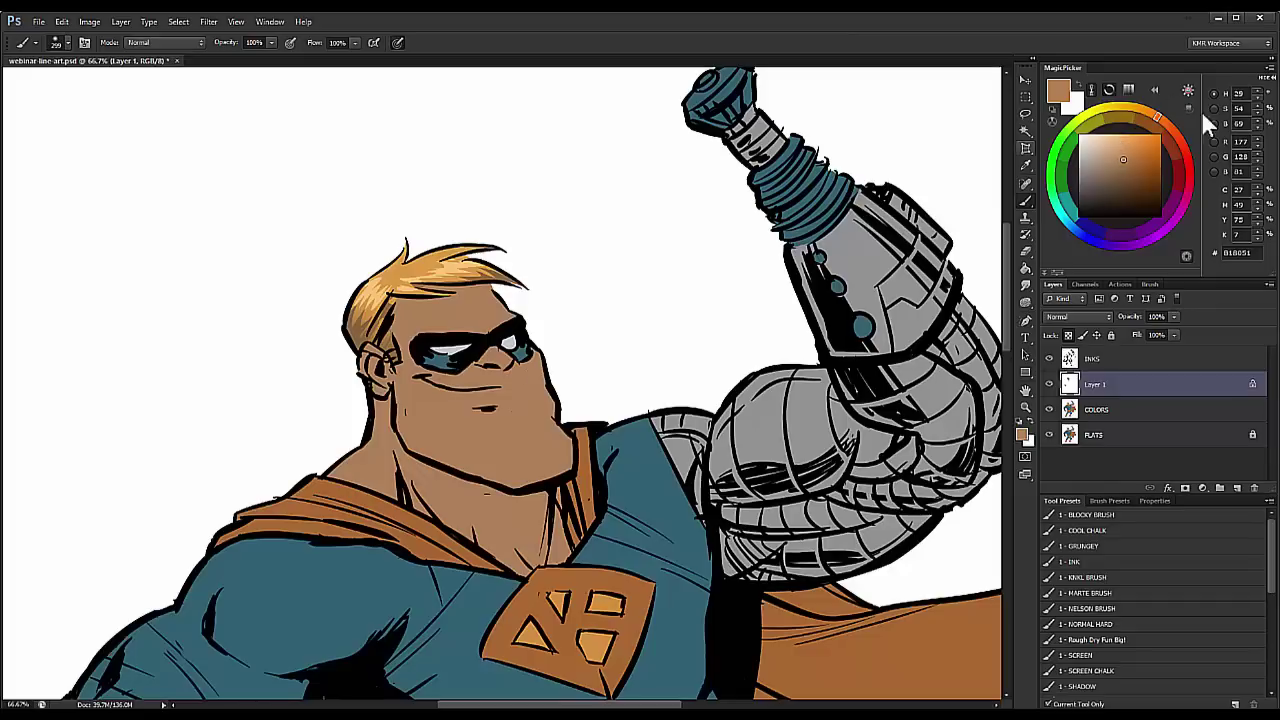
click(1131, 134)
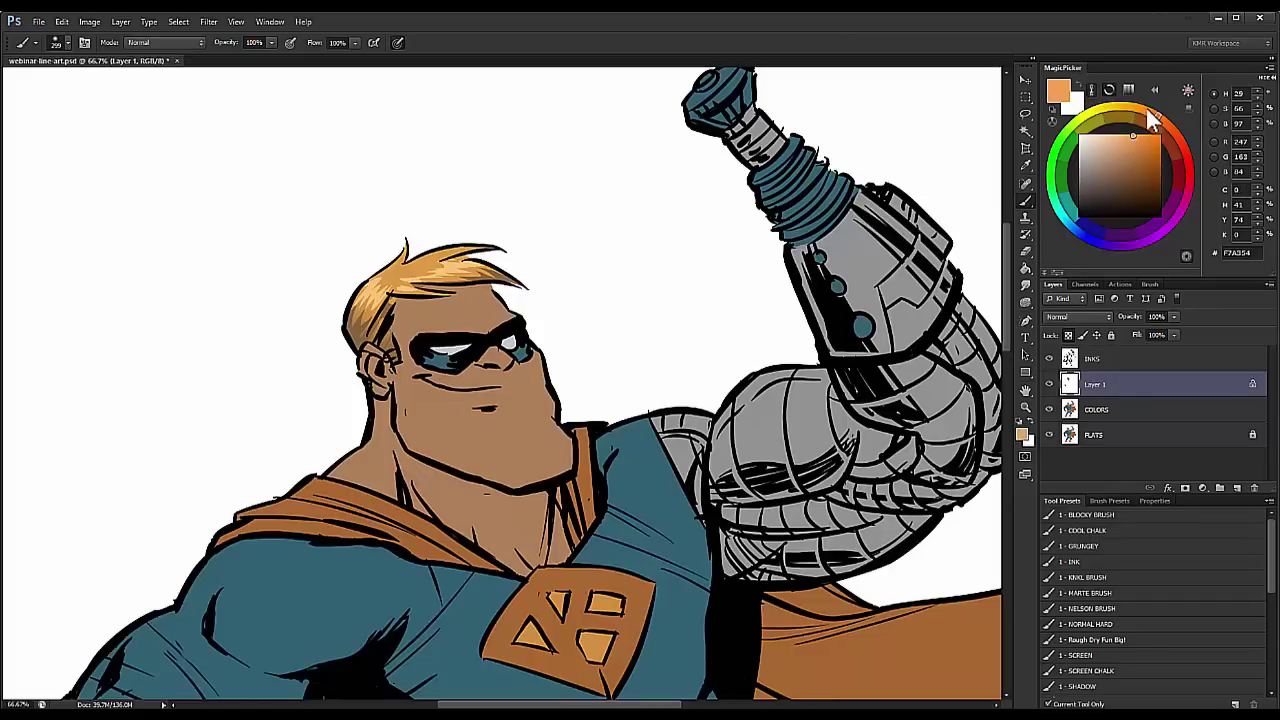
click(1149, 112)
drag(545, 304, 600, 326)
drag(585, 395, 519, 264)
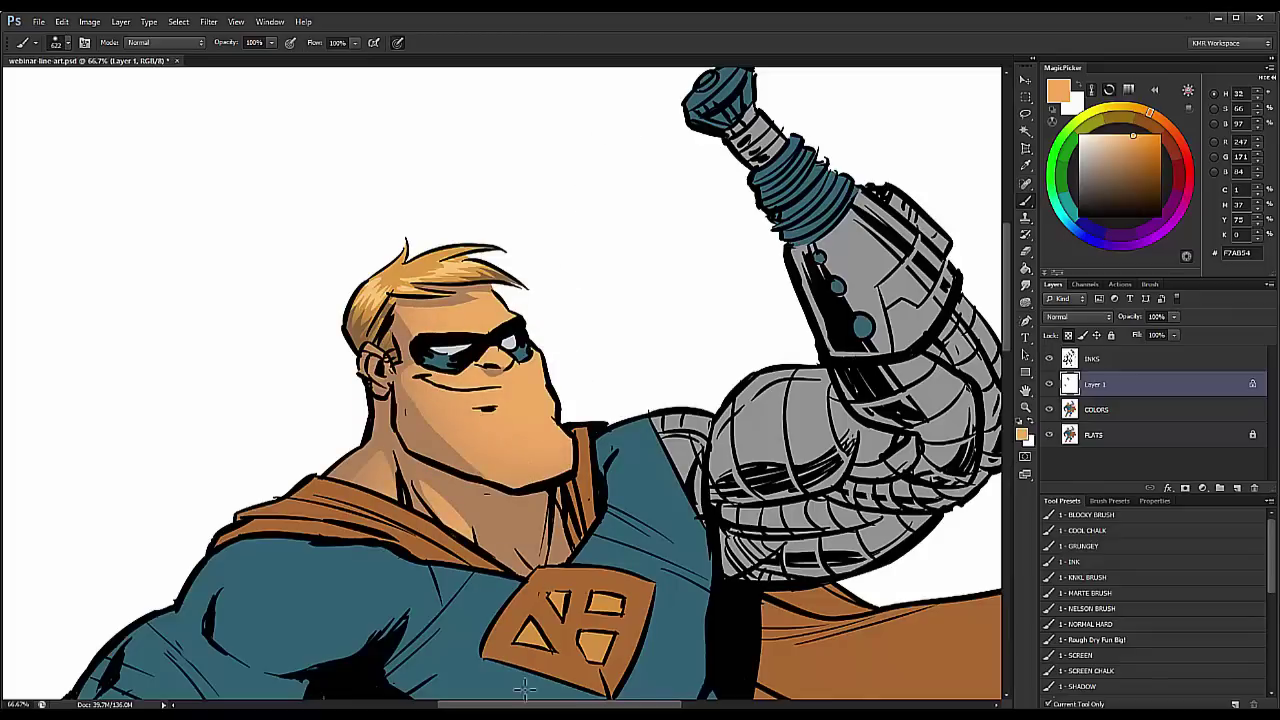
Step: Lasso narrow highlight shapes along the front edge of the forehead and cheek and brush them with pale orange FFCC85
key(z)
key(ctrl+0)
click(571, 237)
click(573, 237)
mouse_move(597, 74)
mouse_down()
mouse_move(536, 303)
mouse_move(501, 246)
mouse_move(538, 250)
mouse_move(539, 226)
mouse_move(570, 350)
mouse_move(574, 298)
mouse_up()
key(l)
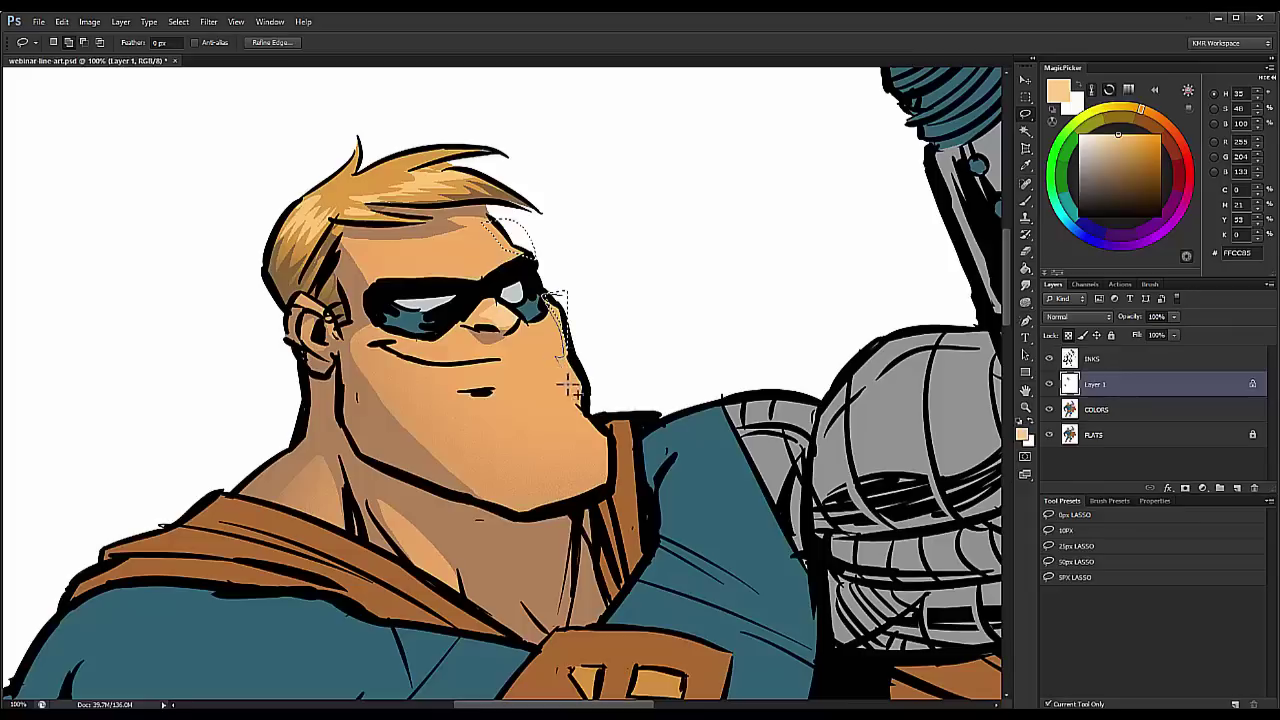
drag(592, 438, 560, 286)
key(b)
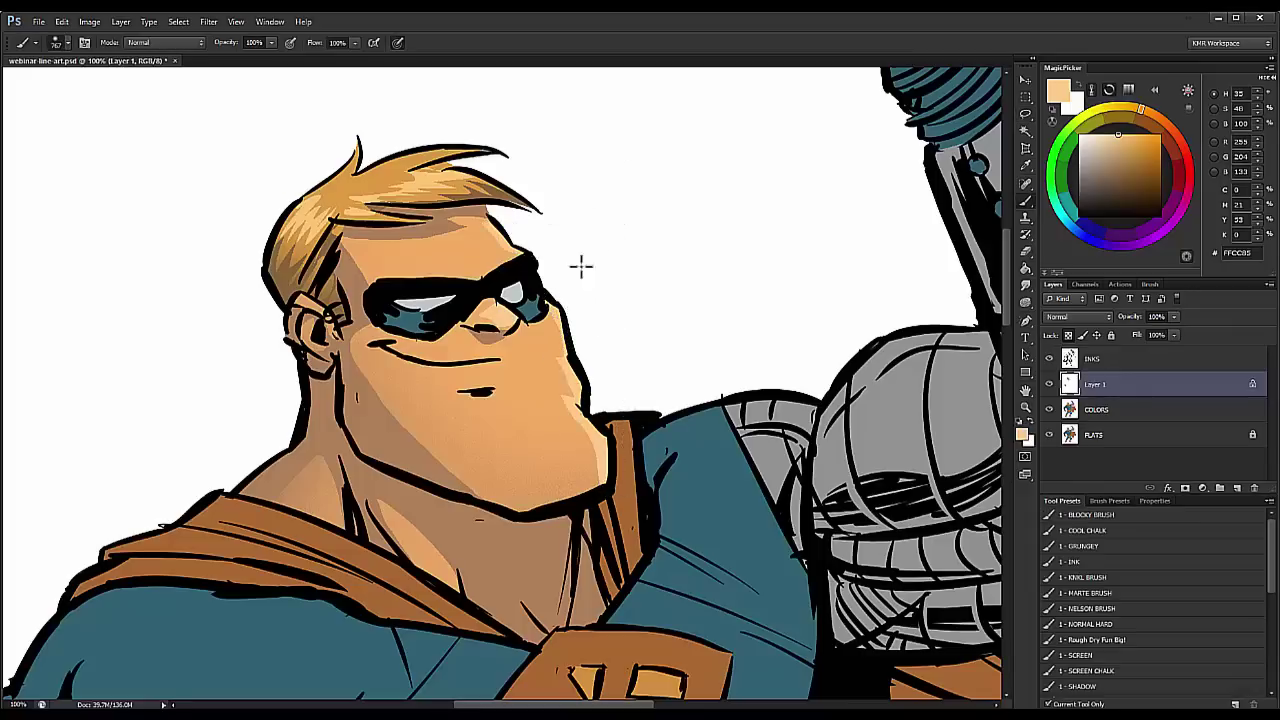
Step: Lasso light shapes on the front side and knuckles of the lowered fist, hide the selection outline and switch to the Brush
click(1025, 405)
key(ctrl+minus)
key(ctrl+minus)
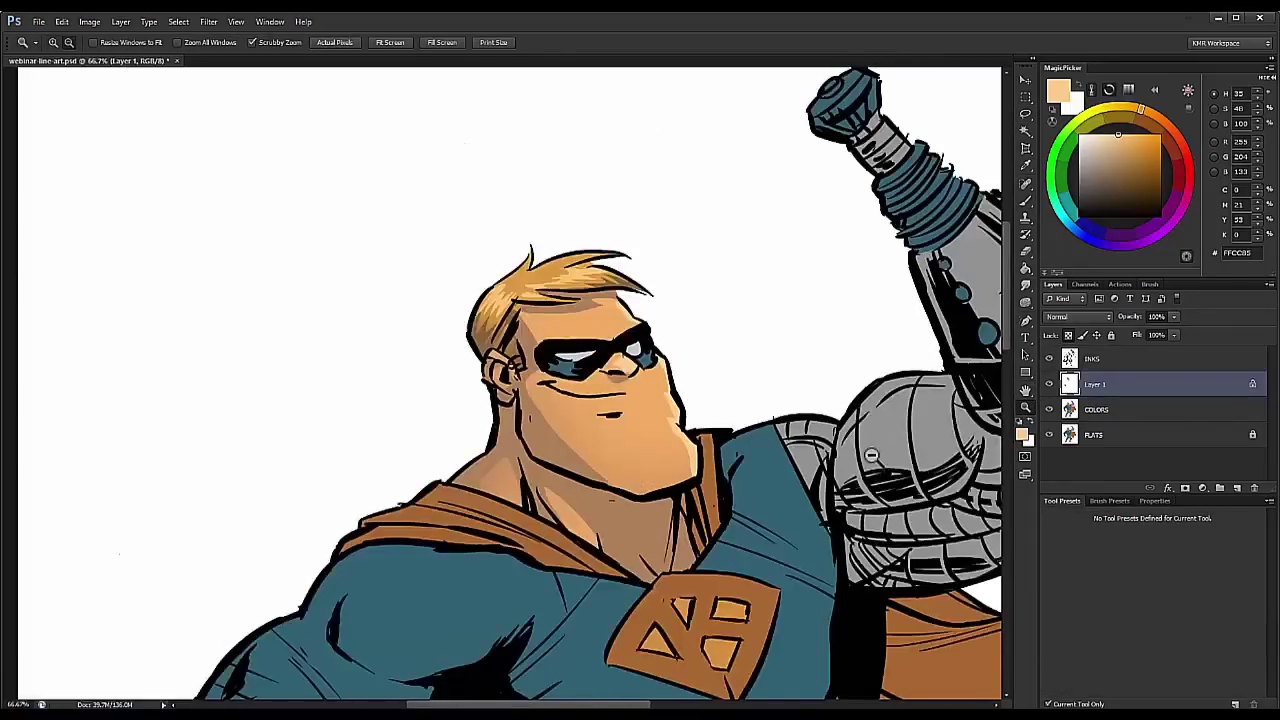
drag(823, 405, 573, 230)
drag(445, 454, 637, 152)
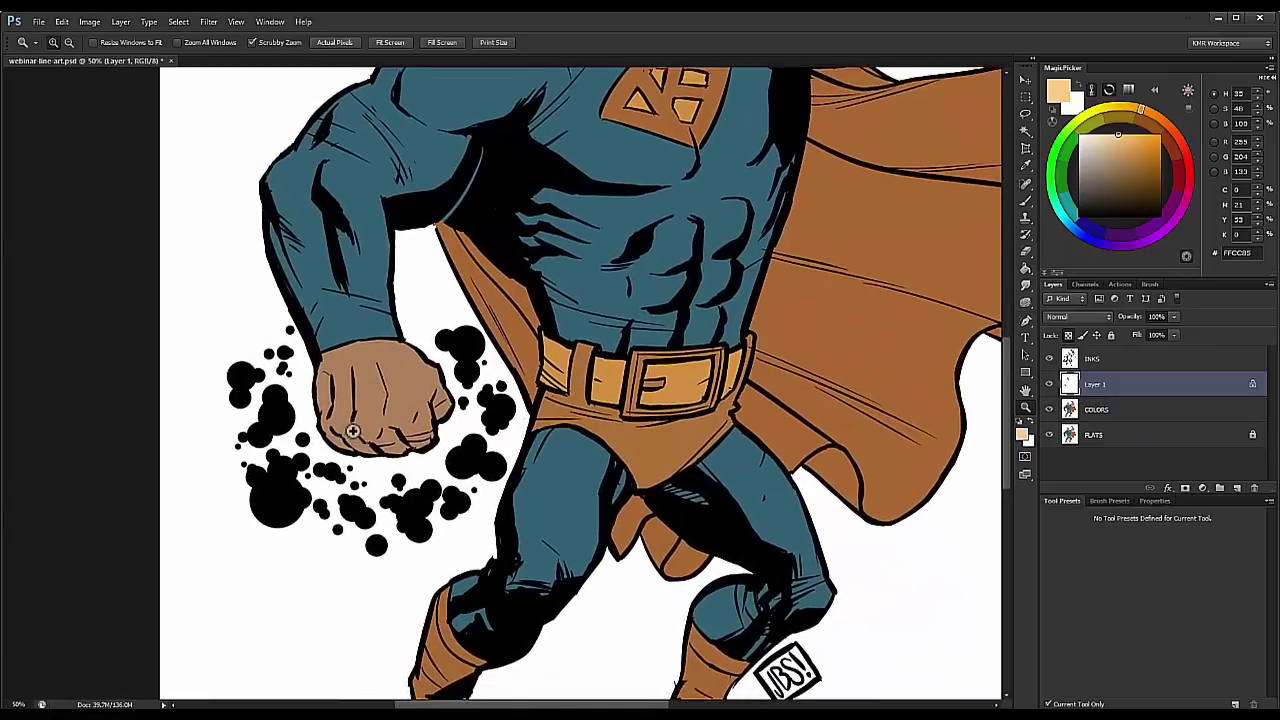
click(347, 417)
drag(472, 355, 403, 447)
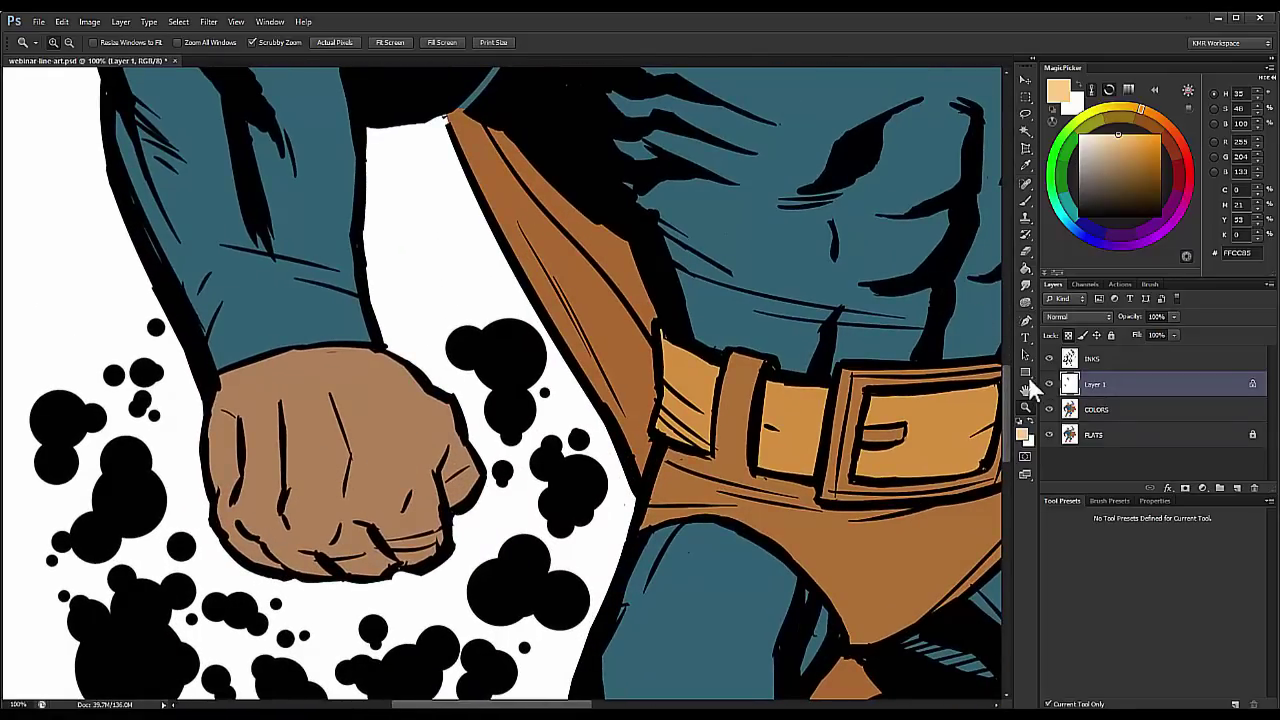
alt+click(920, 427)
alt+click(920, 427)
drag(894, 186, 610, 364)
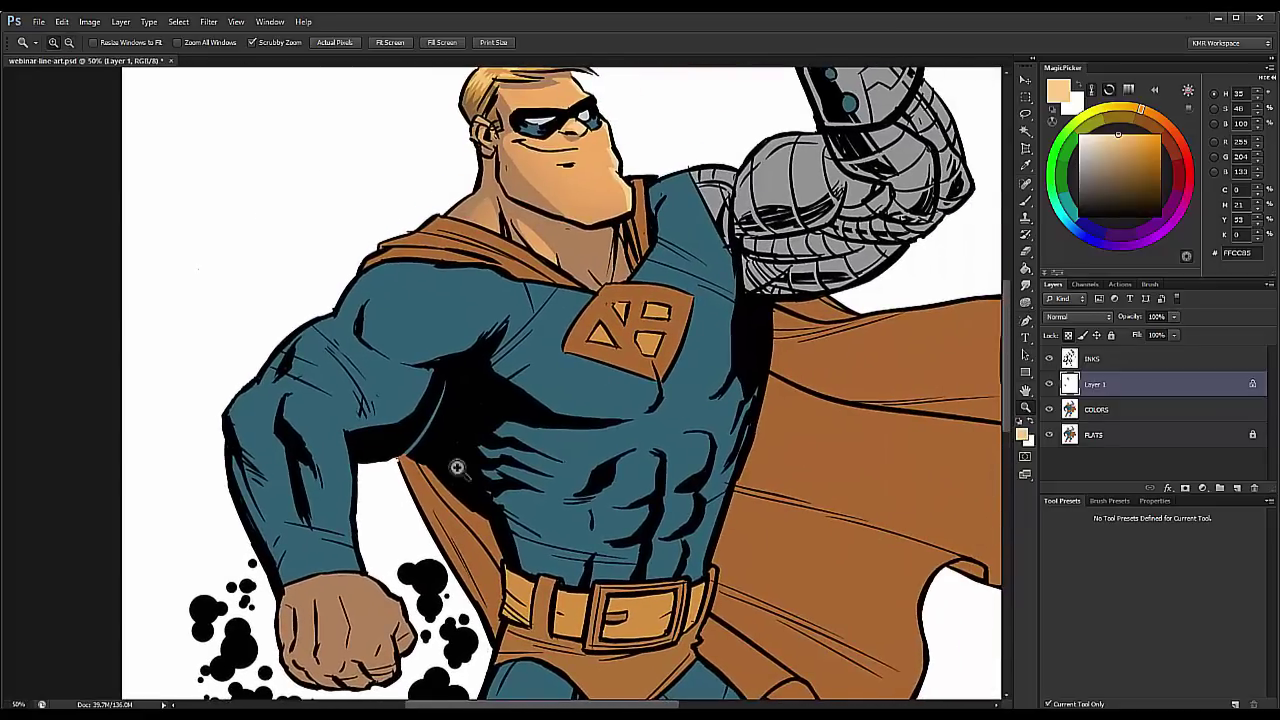
drag(456, 467, 509, 277)
click(449, 314)
key(l)
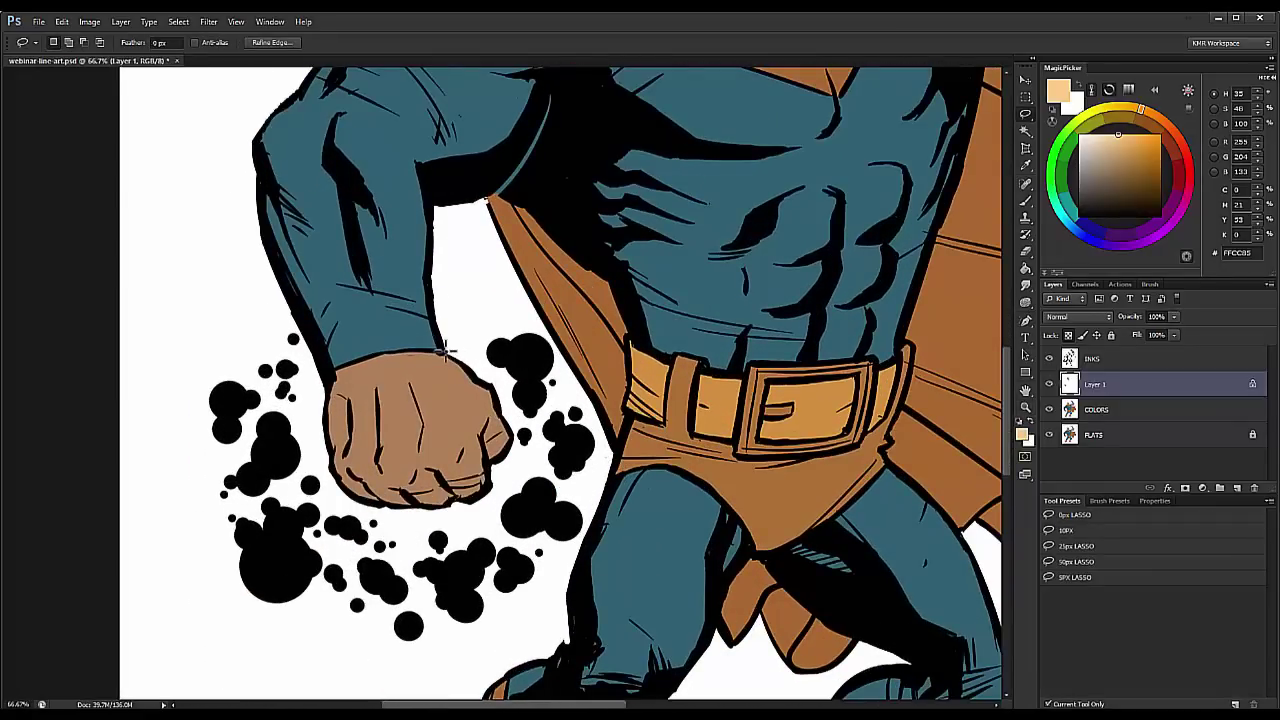
click(448, 347)
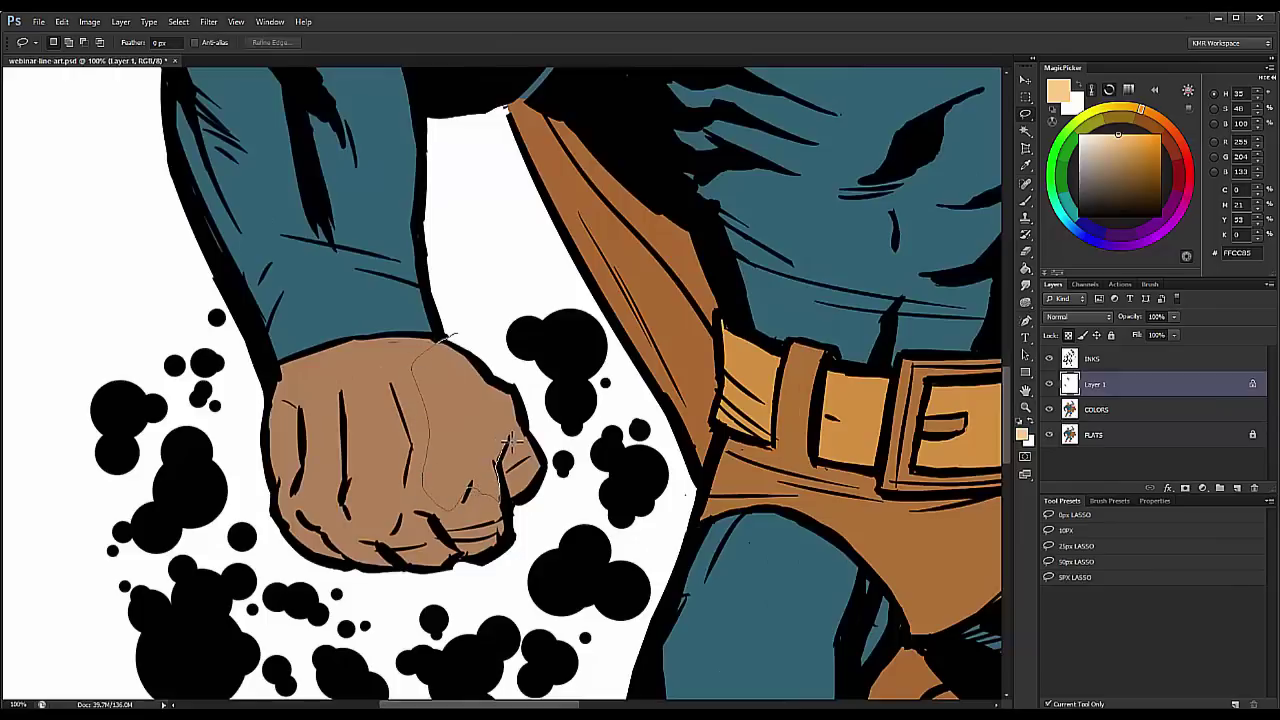
mouse_move(510, 440)
mouse_down()
mouse_move(449, 314)
mouse_move(440, 340)
mouse_up()
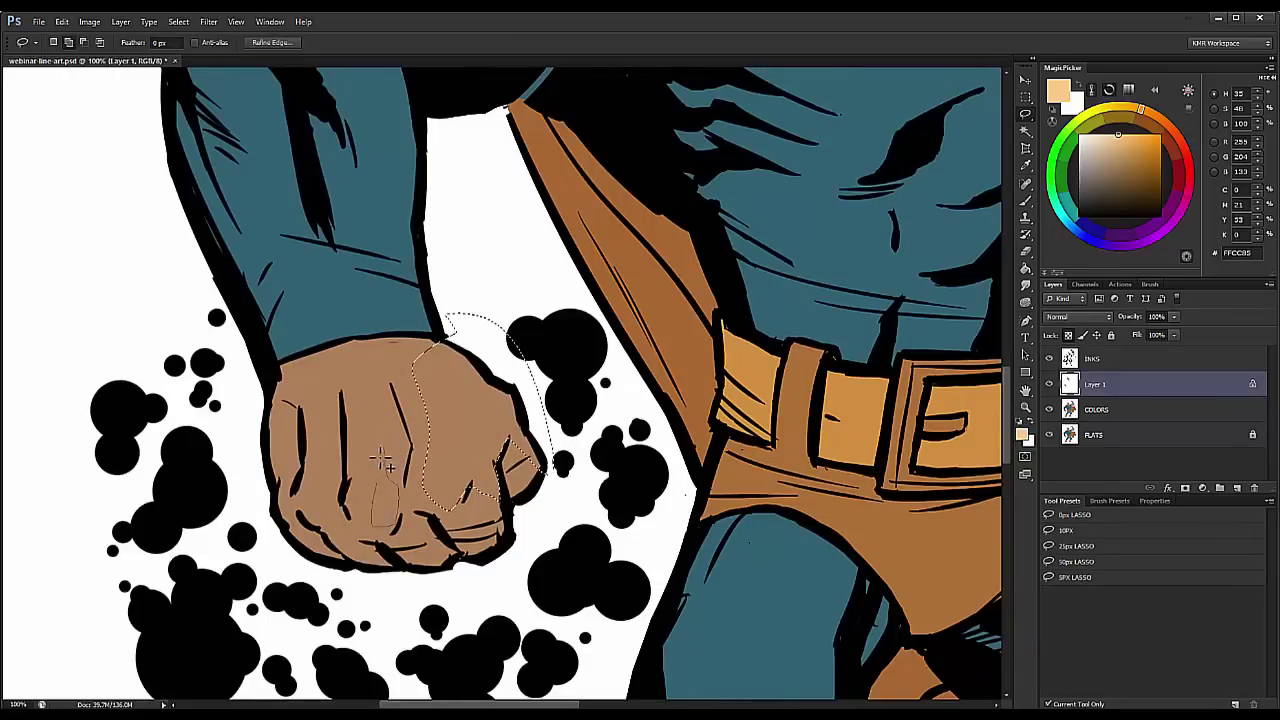
key(ctrl+d)
key(b)
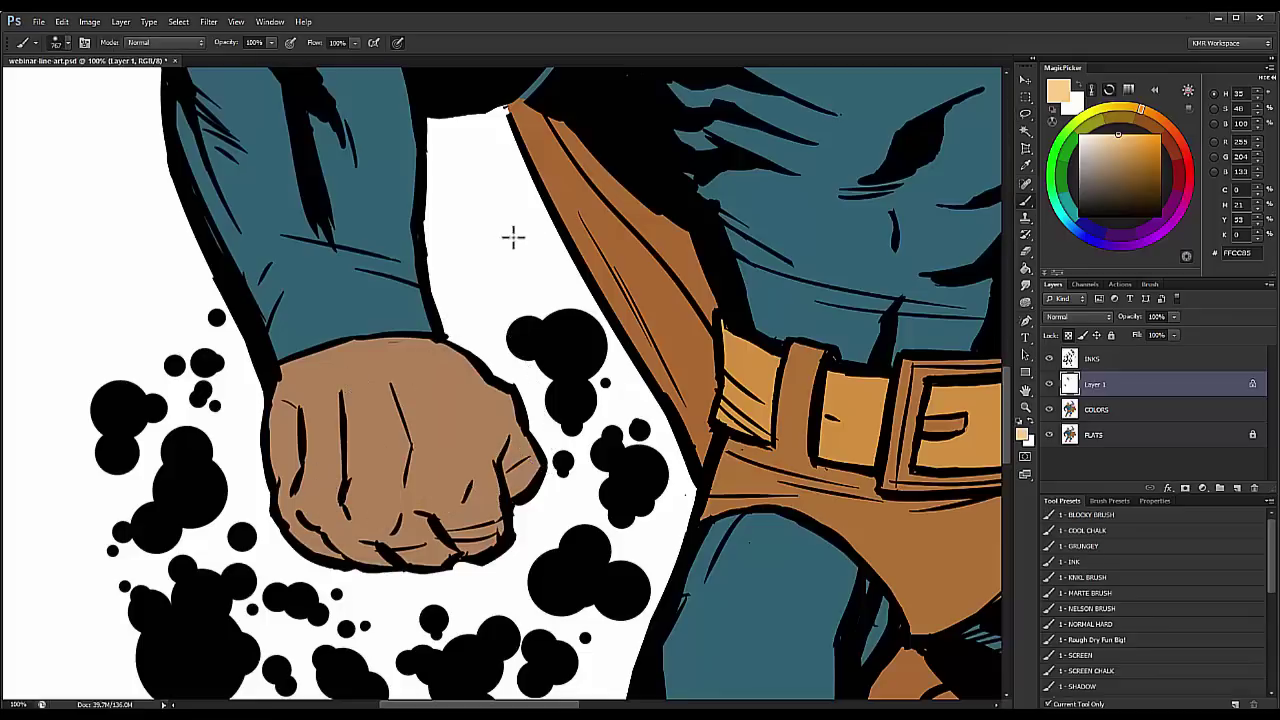
Step: Sample light orange F7AB54, brush it over the selected parts of the fist, and reduce the soft brush to about 105 px
key(z)
alt+click(957, 421)
alt+click(957, 421)
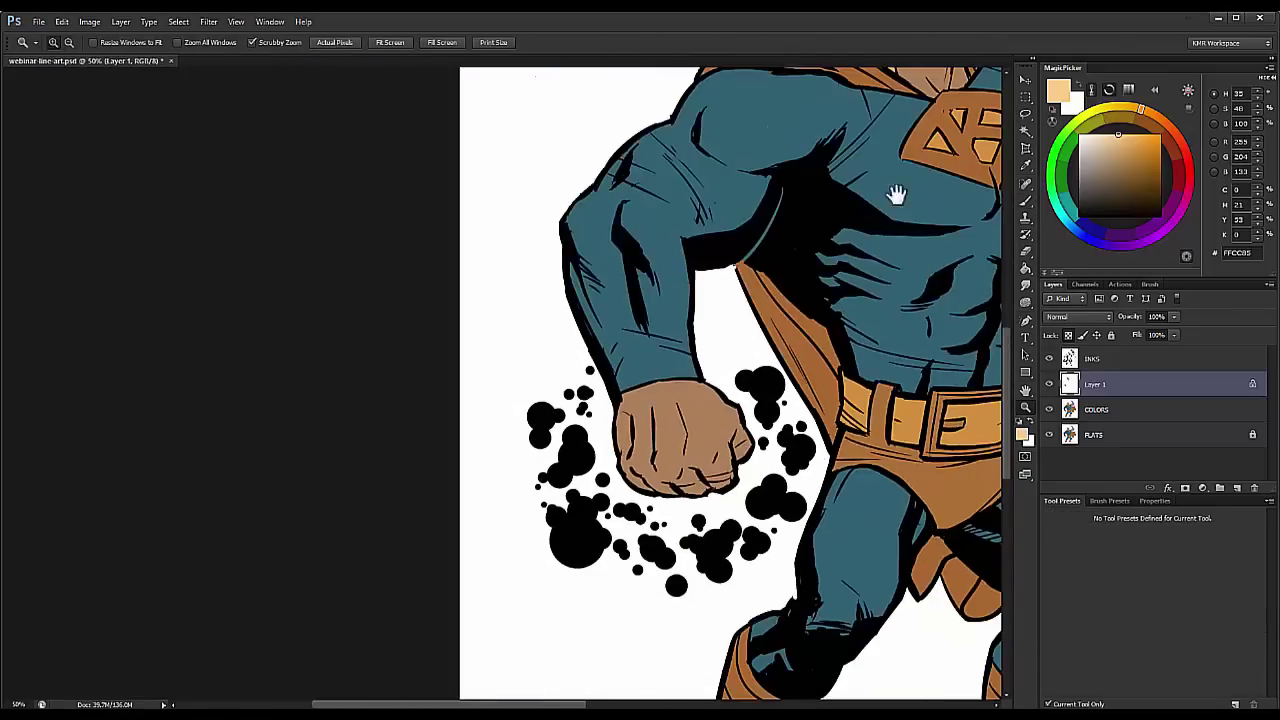
drag(897, 194, 649, 371)
key(b)
alt+click(677, 131)
mouse_move(480, 551)
mouse_down()
mouse_move(518, 543)
mouse_move(528, 462)
mouse_move(514, 286)
mouse_up()
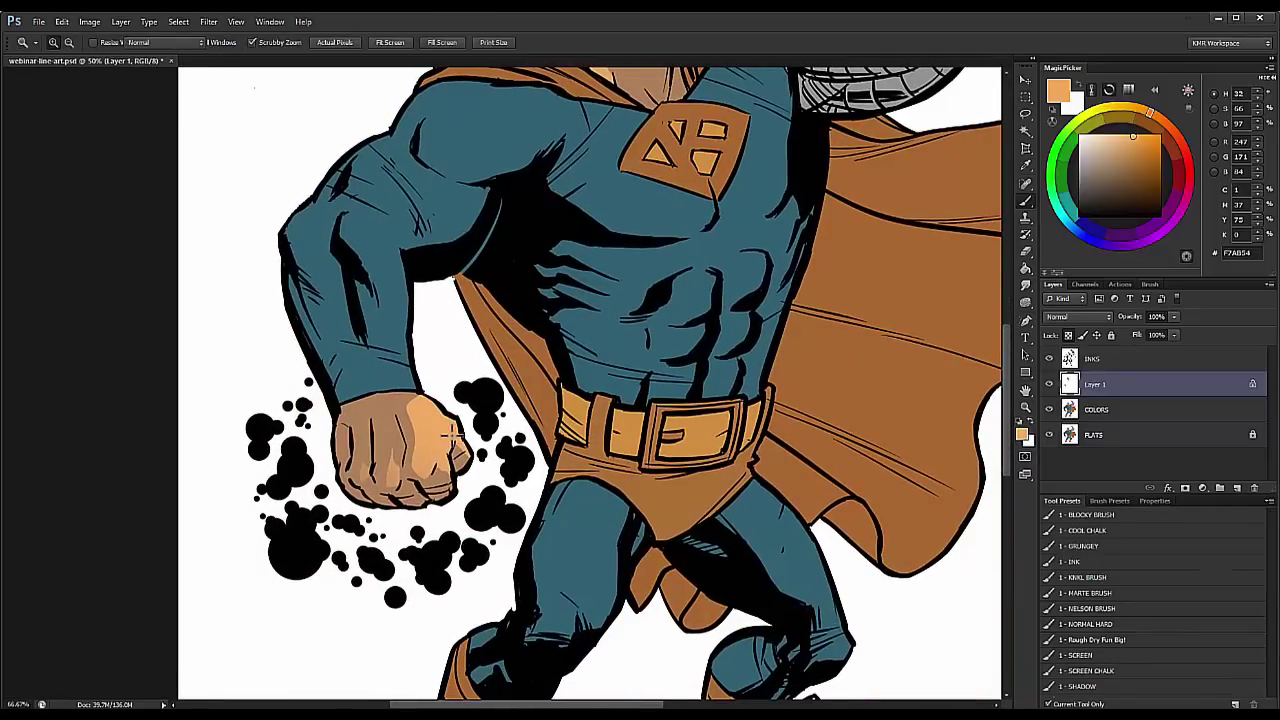
scroll(466, 318, up, 1)
mouse_move(471, 378)
mouse_down()
mouse_move(466, 400)
mouse_move(433, 400)
mouse_move(440, 385)
mouse_up()
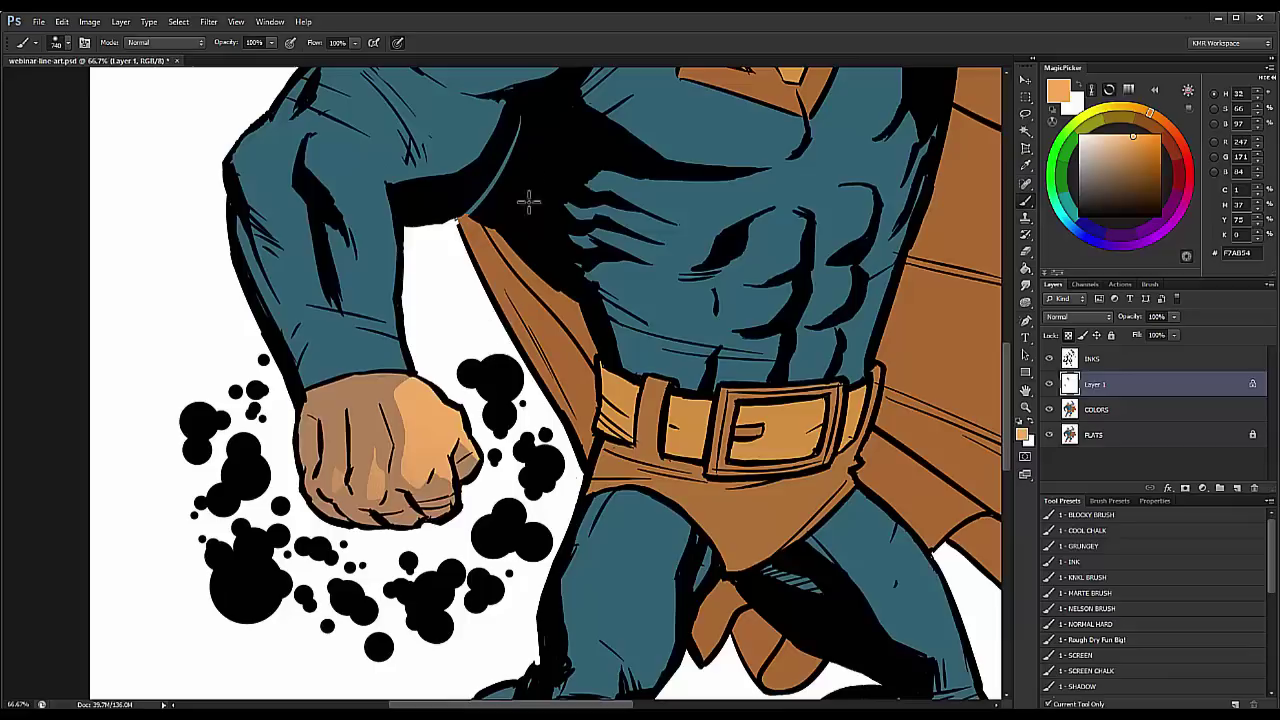
drag(485, 380, 479, 378)
mouse_move(472, 357)
mouse_down()
mouse_move(507, 354)
mouse_move(369, 355)
mouse_move(513, 372)
mouse_move(363, 368)
mouse_move(489, 380)
mouse_move(332, 387)
mouse_up()
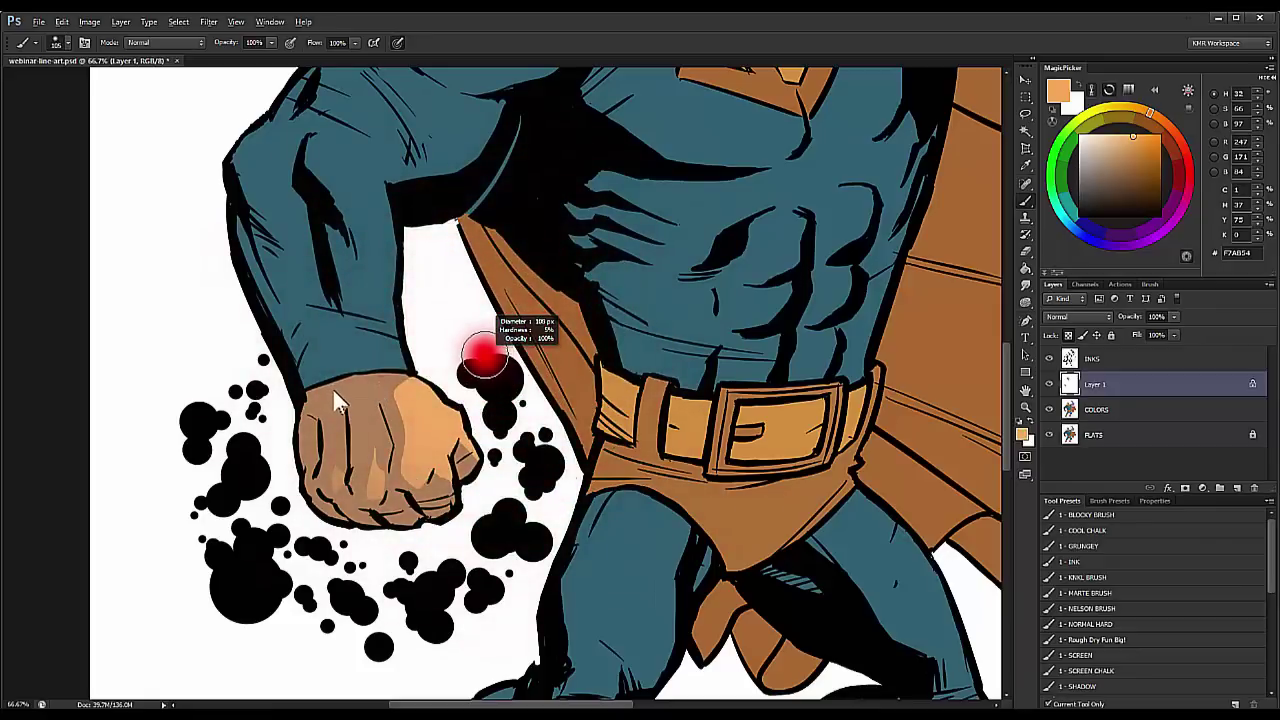
key(l)
drag(595, 289, 705, 249)
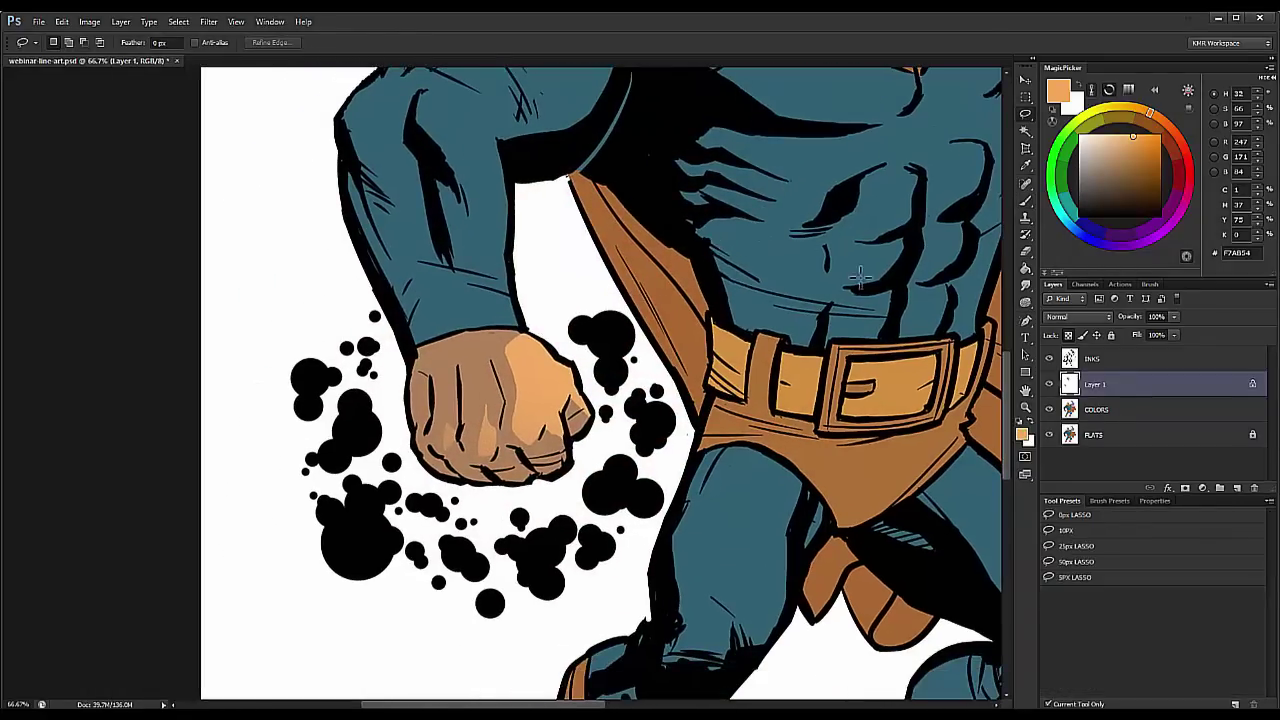
Step: Test the COOL CHALK brush preset in dark red 9E1C29 at several sizes on the COLORS layer's white area beside the arm
key(b)
click(1090, 530)
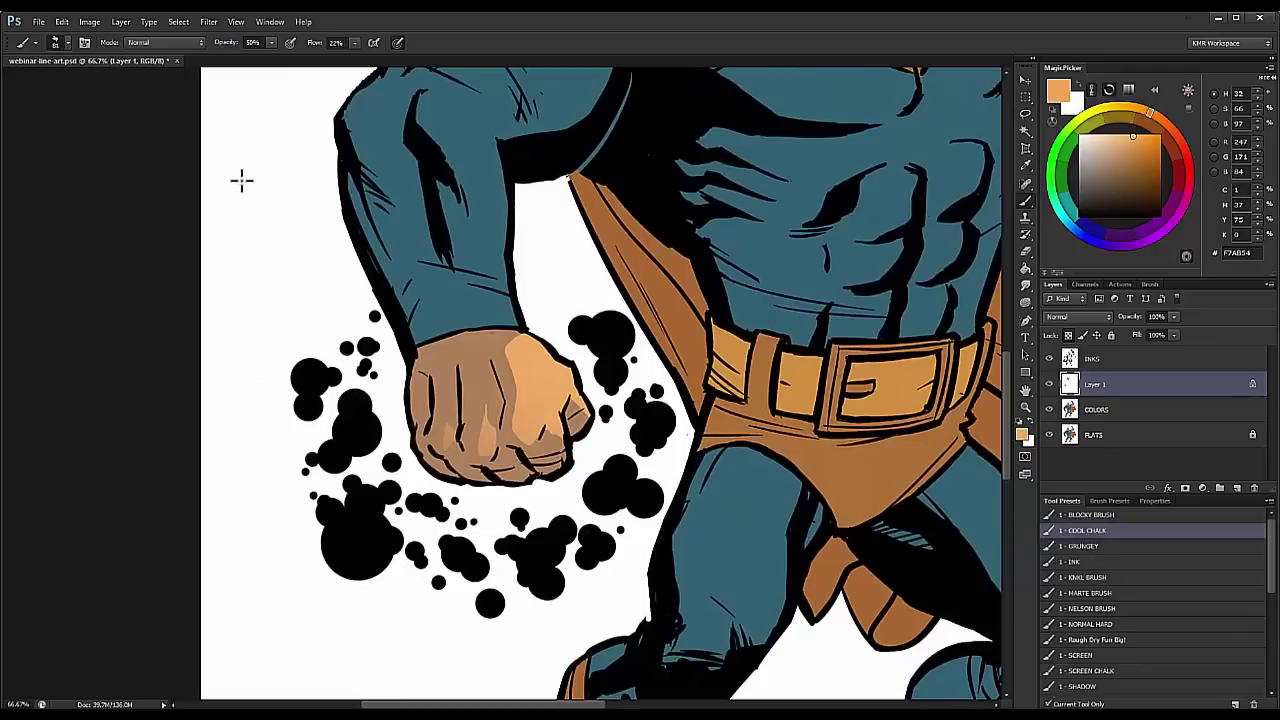
click(1100, 410)
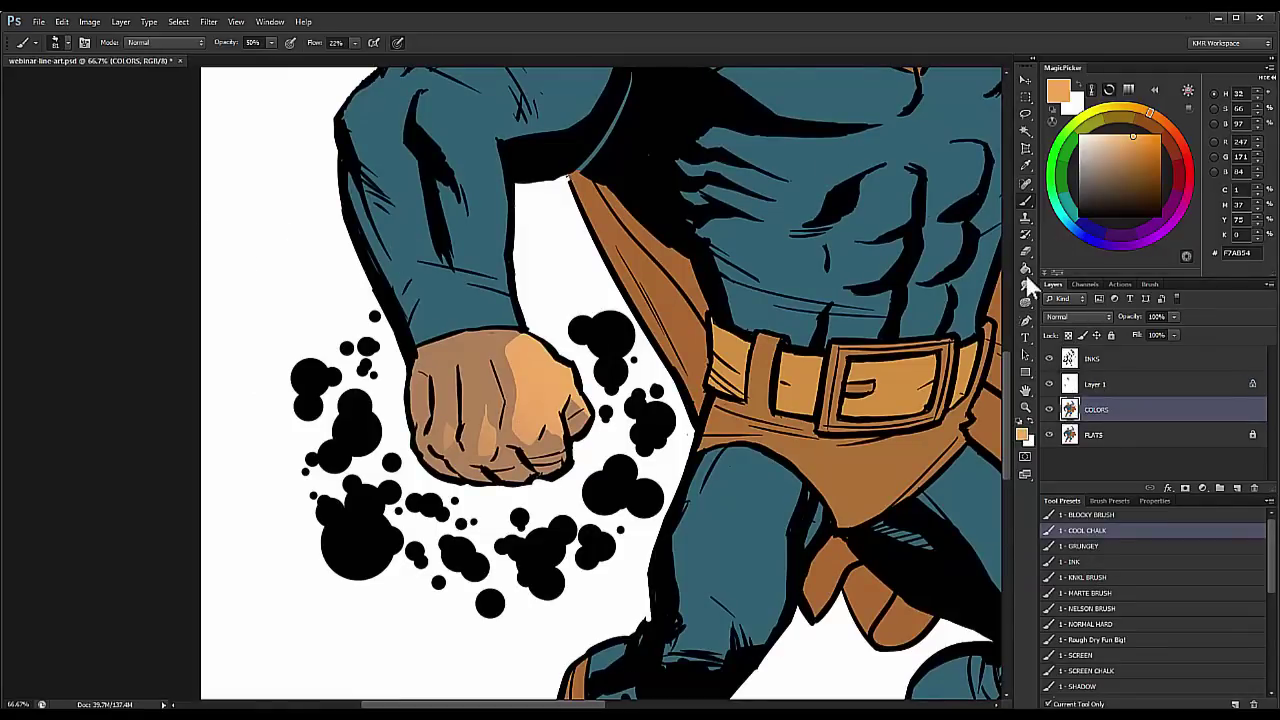
click(1146, 165)
click(1190, 181)
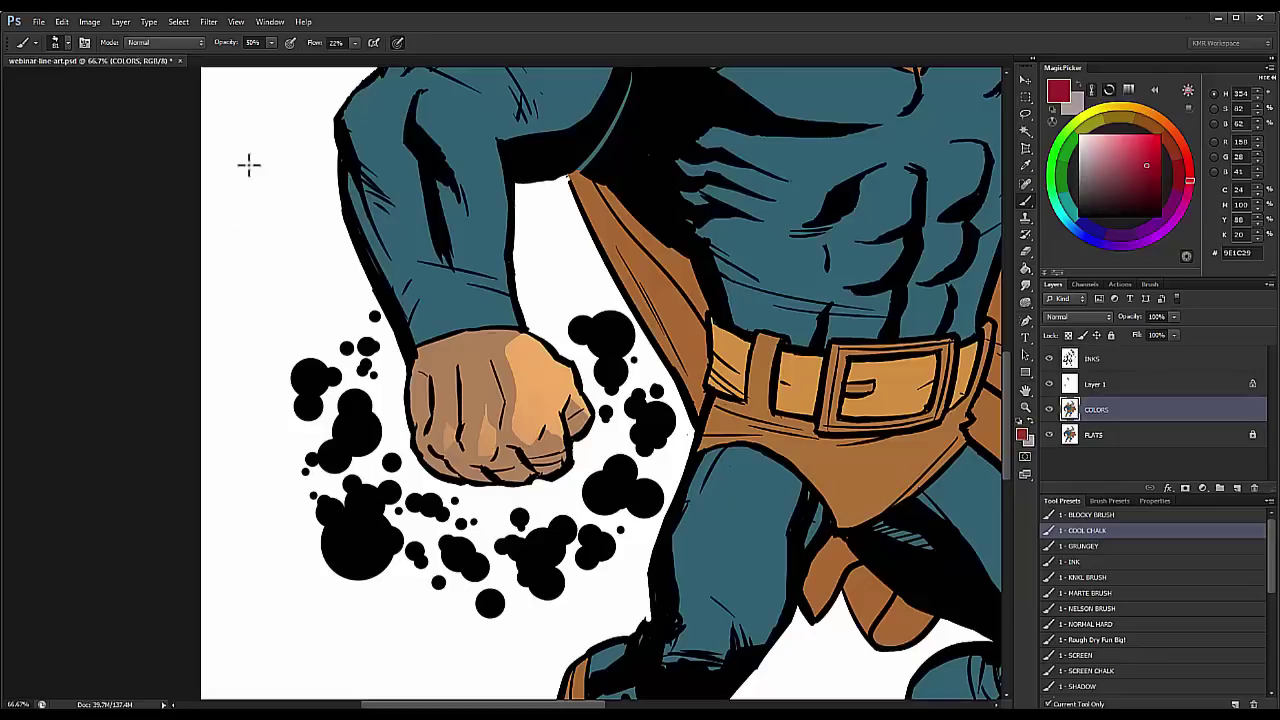
mouse_move(253, 138)
mouse_down()
mouse_move(249, 229)
mouse_move(254, 172)
mouse_up()
drag(253, 247, 300, 262)
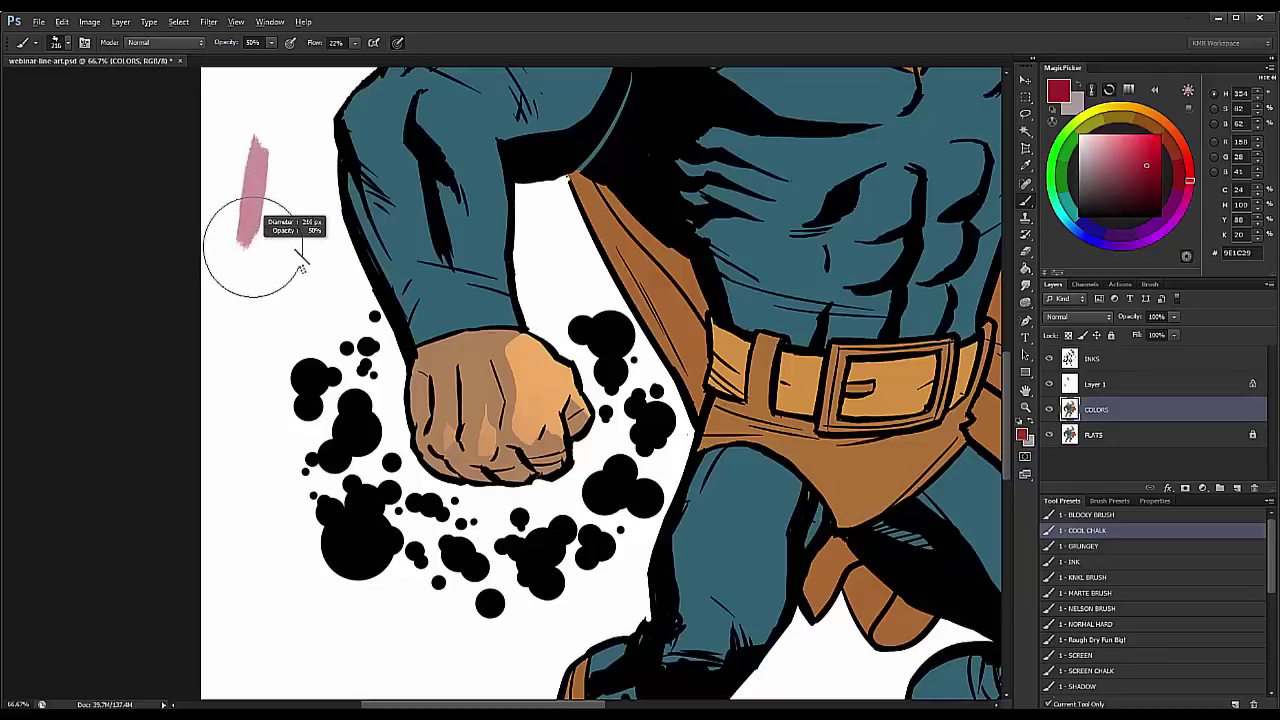
mouse_move(287, 210)
mouse_down()
mouse_move(264, 322)
mouse_move(336, 325)
mouse_up()
drag(263, 432, 257, 357)
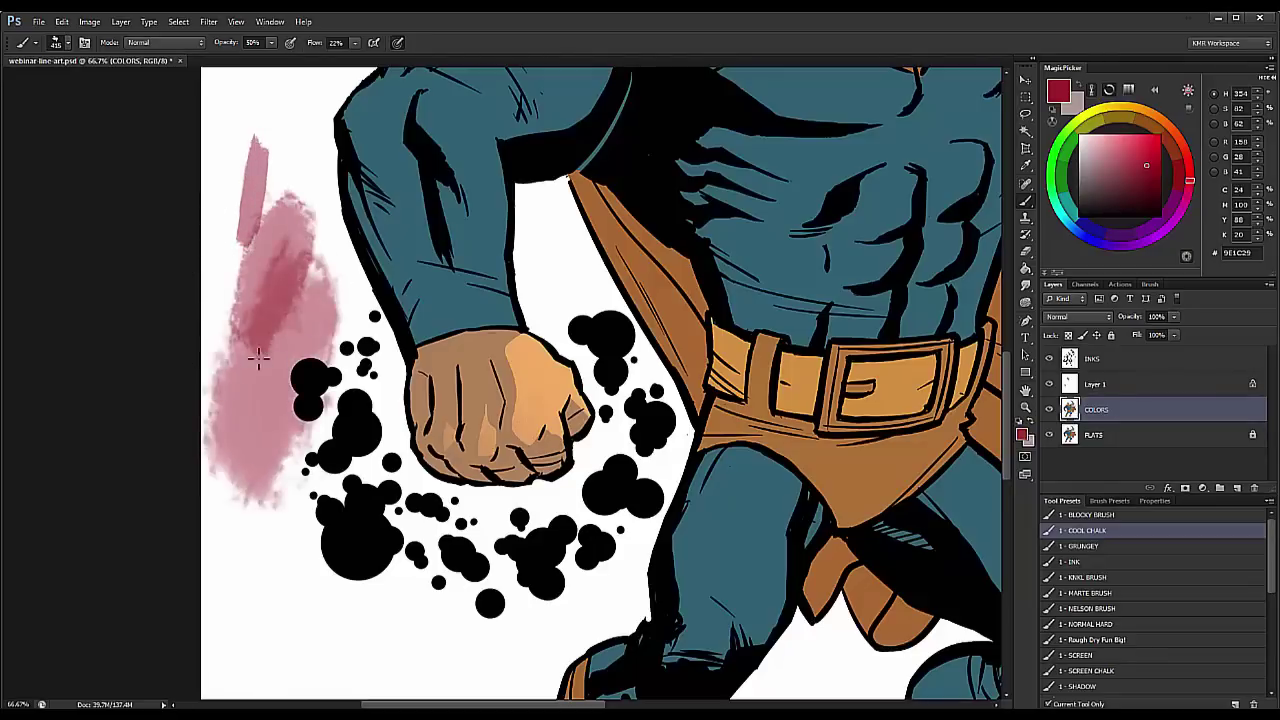
mouse_move(280, 429)
mouse_down()
mouse_move(323, 277)
mouse_move(282, 246)
mouse_move(170, 249)
mouse_up()
Step: Undo the chalk test strokes, try one more stroke on the COLORS layer beside the arm, and undo it as well
key(ctrl+alt+z)
key(ctrl+alt+z)
key(ctrl+alt+z)
key(ctrl+alt+z)
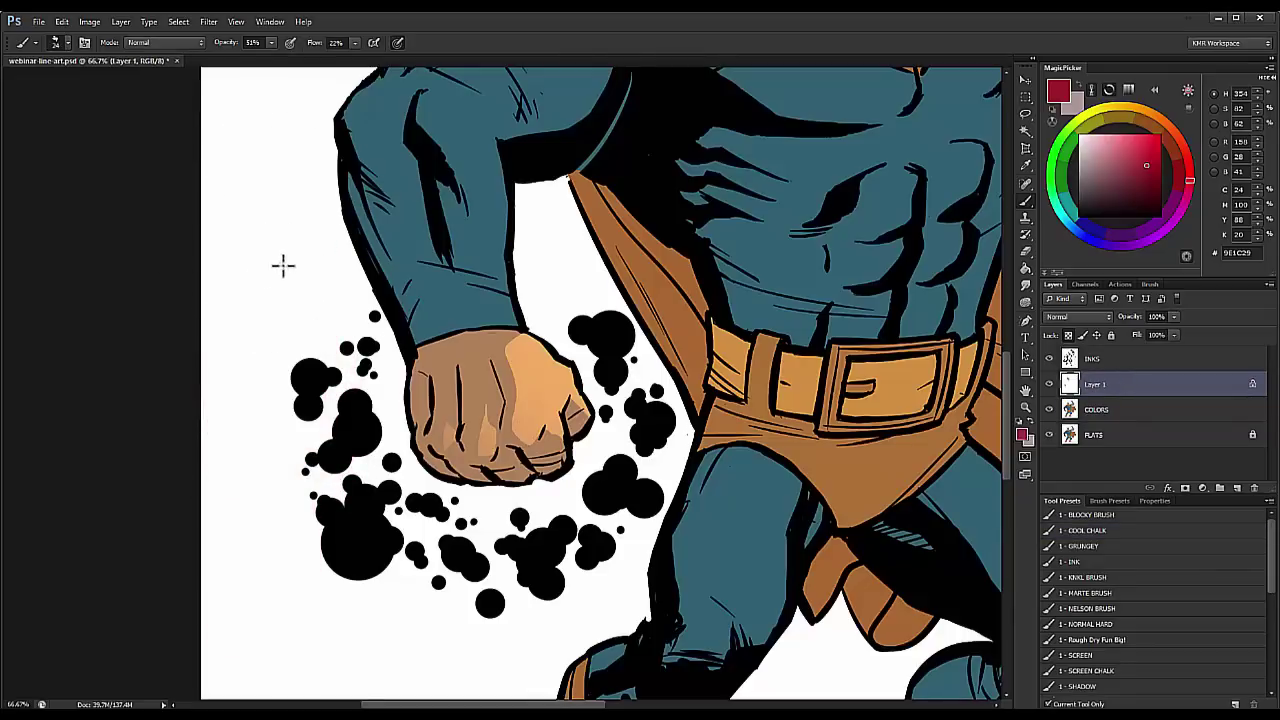
click(1100, 408)
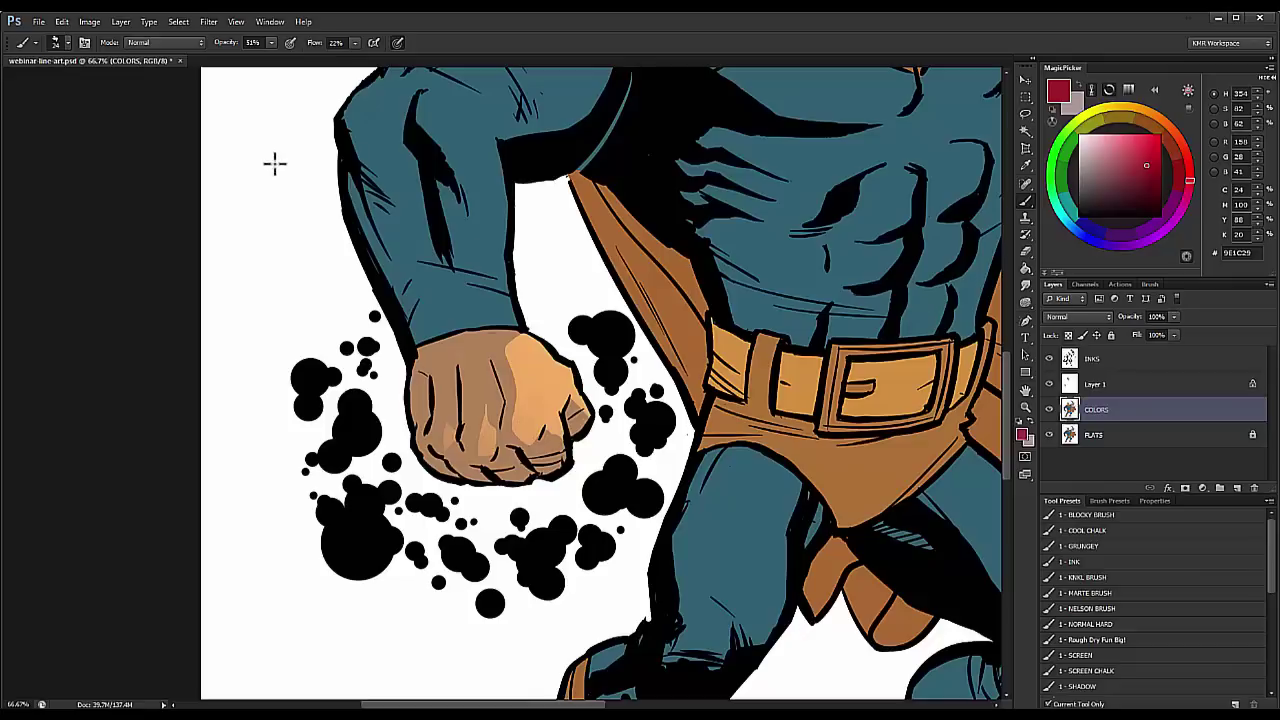
drag(274, 163, 262, 334)
key(ctrl+alt+z)
key(ctrl+alt+z)
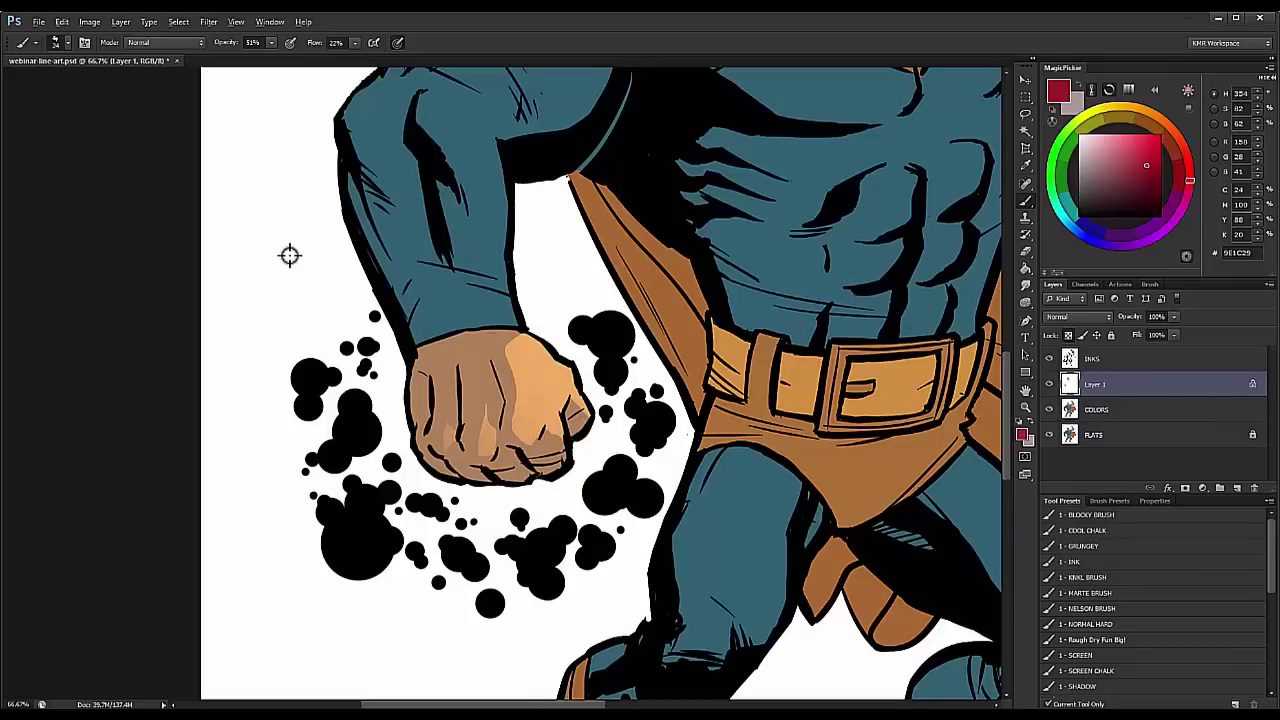
Step: Switch the brush to the NORMAL HARD preset with the skin layer active
mouse_move(260, 241)
mouse_down()
mouse_move(320, 252)
mouse_move(264, 255)
mouse_move(314, 257)
mouse_move(291, 263)
mouse_move(266, 246)
mouse_move(342, 258)
mouse_move(277, 266)
mouse_up()
drag(280, 172, 277, 179)
click(1093, 624)
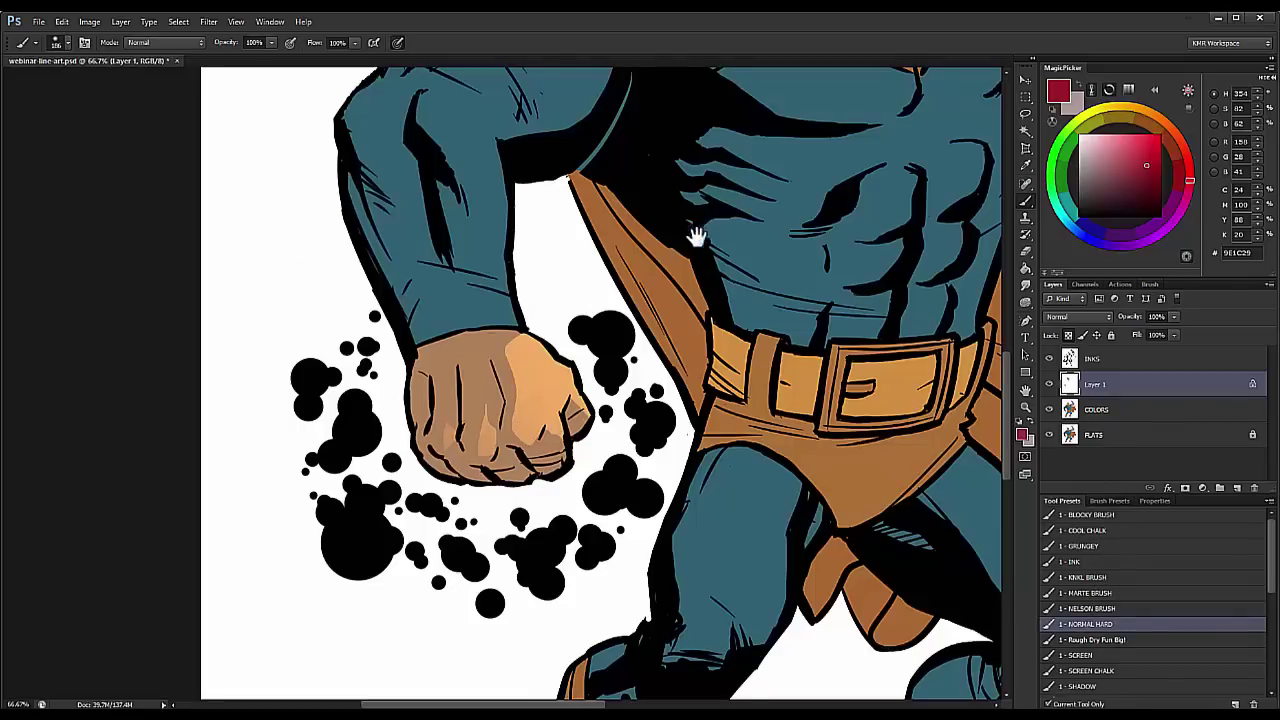
Step: Check the whole figure and merge the rendered skin layer down into COLORS
key(ctrl+minus)
click(1025, 406)
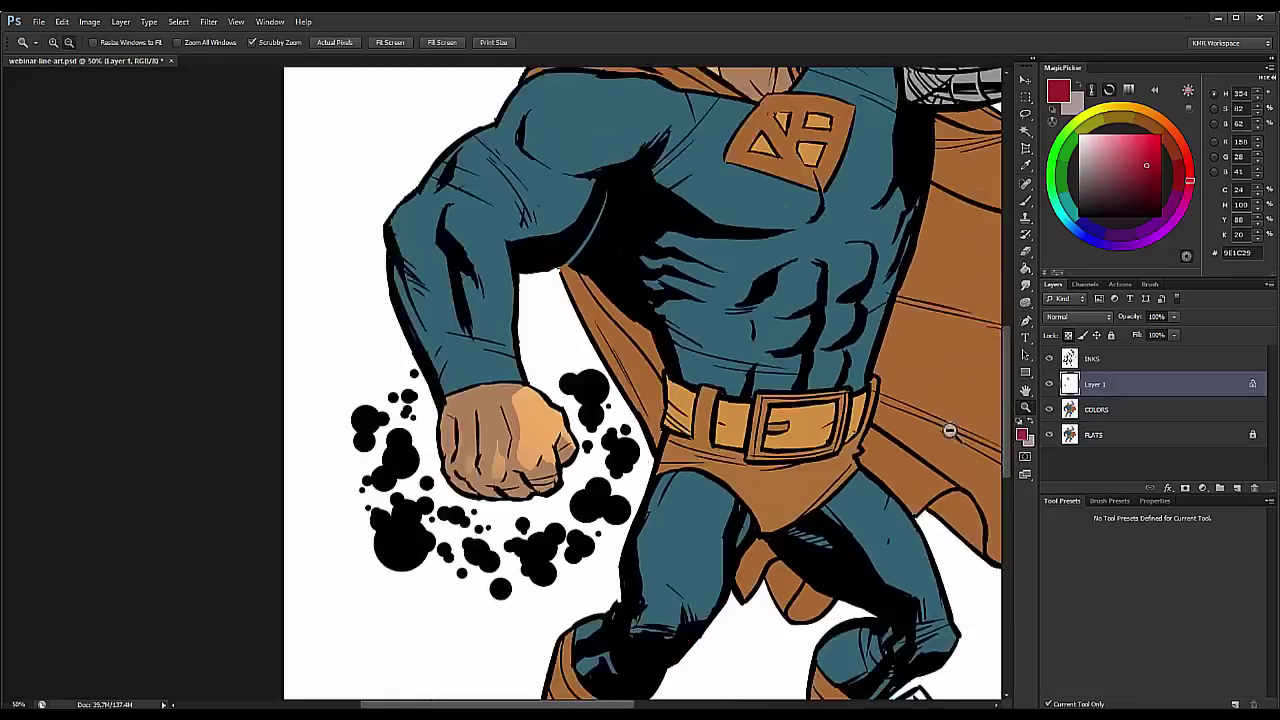
alt+click(950, 430)
alt+click(950, 430)
drag(797, 301, 446, 346)
click(612, 298)
drag(553, 404, 613, 332)
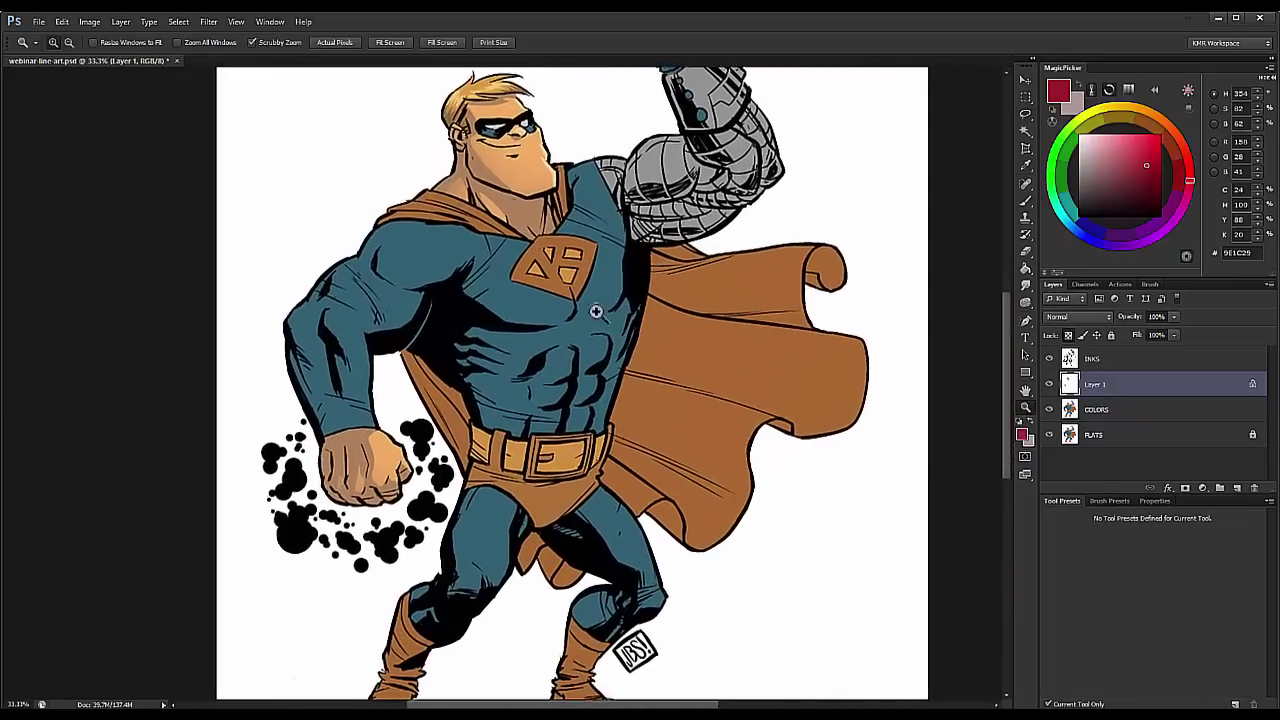
right_click(1098, 388)
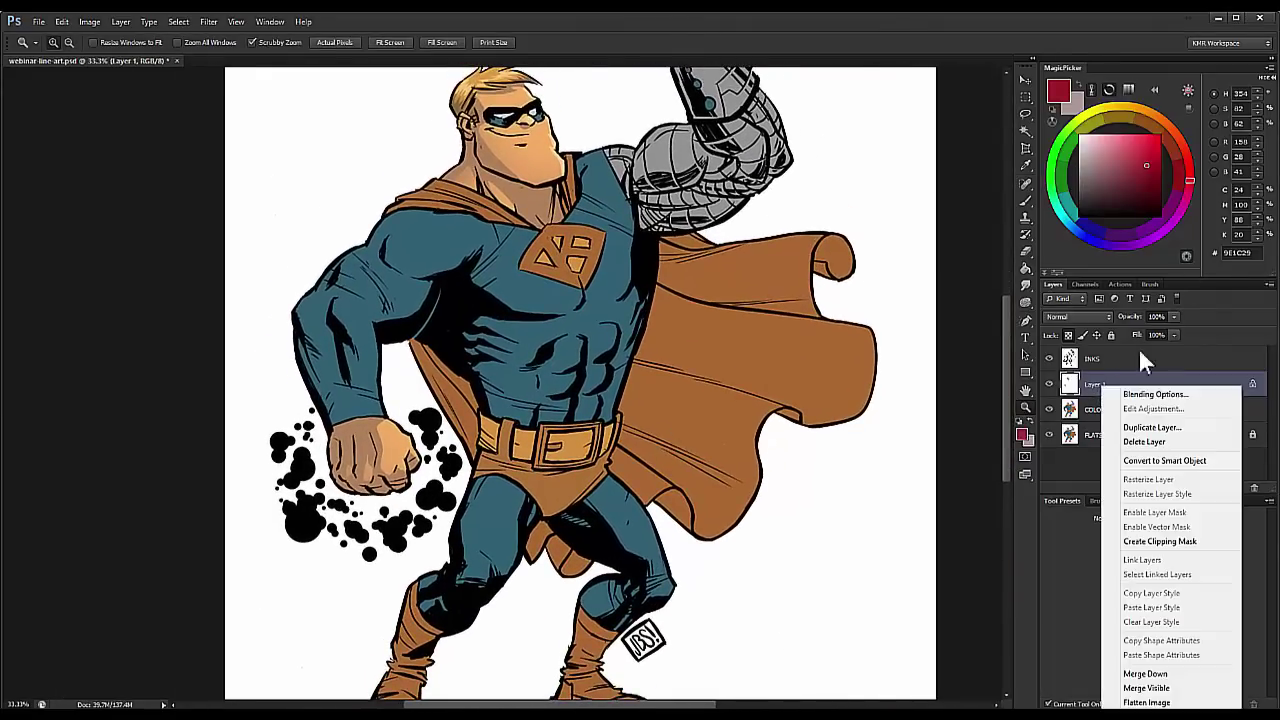
click(1145, 673)
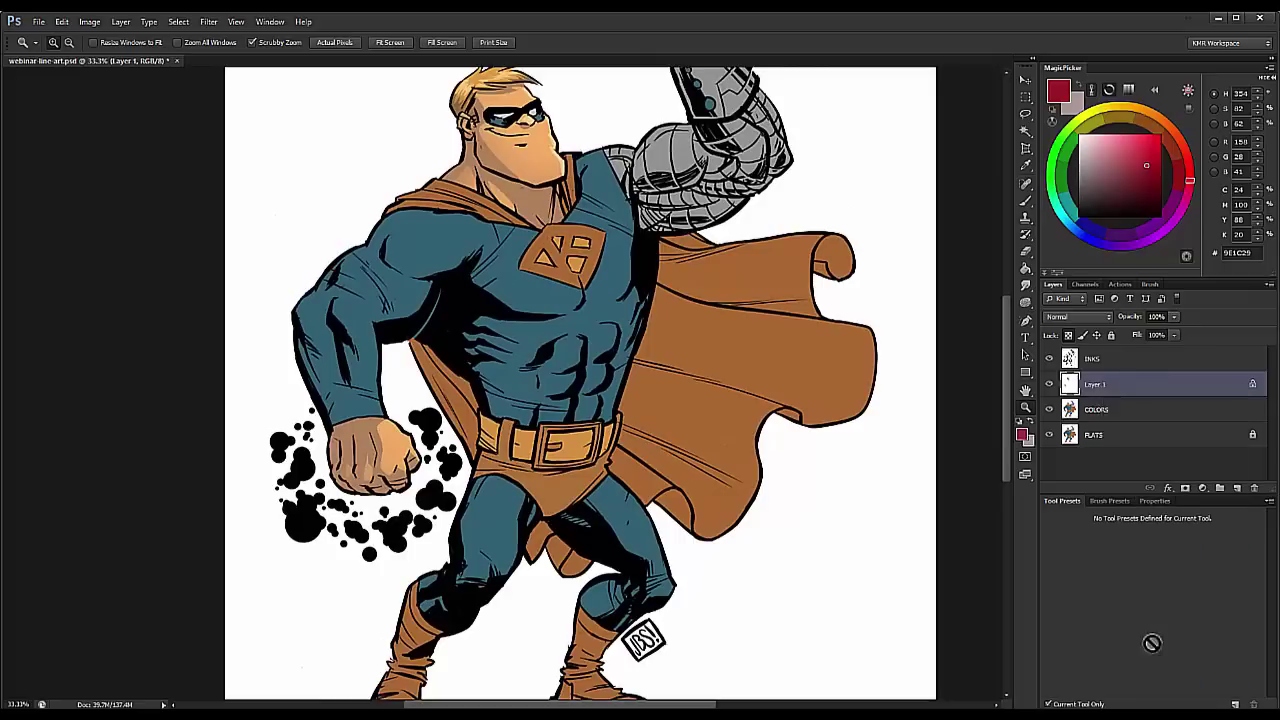
Step: Select the brown-orange of the cape, emblem and trunks on the COLORS layer with the Magic Wand
click(527, 272)
drag(551, 328, 553, 340)
key(w)
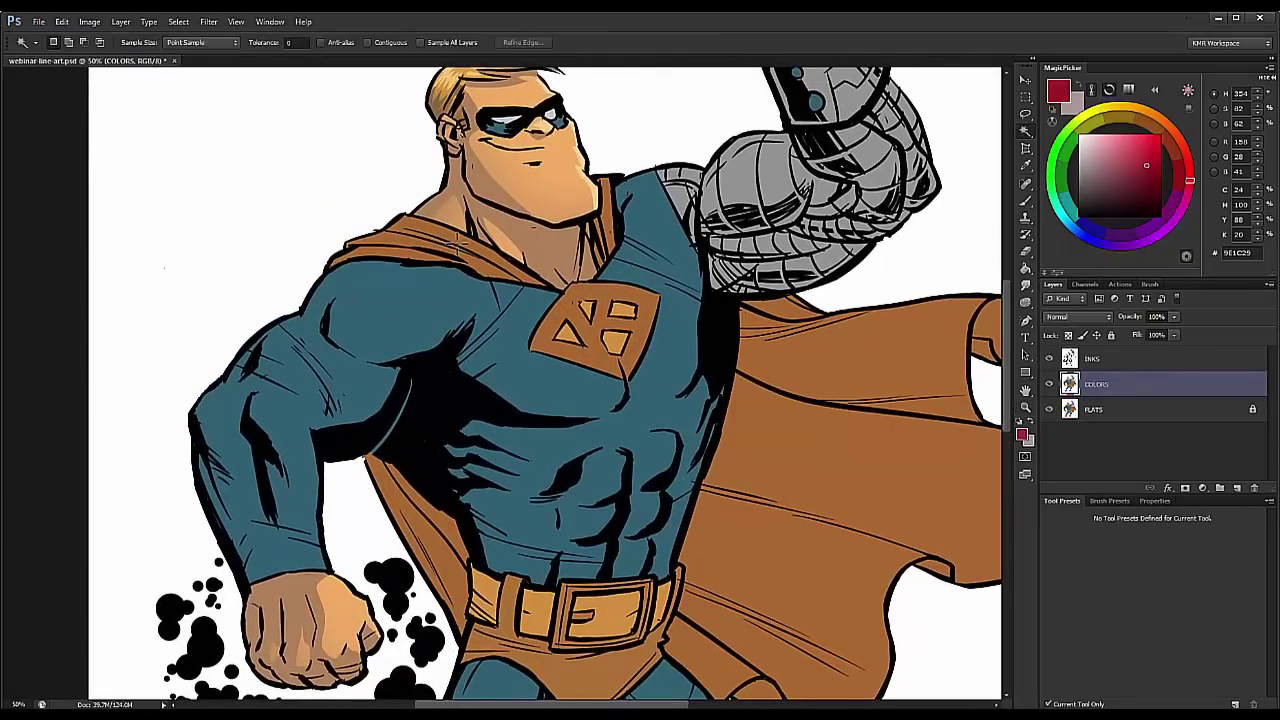
click(461, 244)
drag(714, 391, 608, 314)
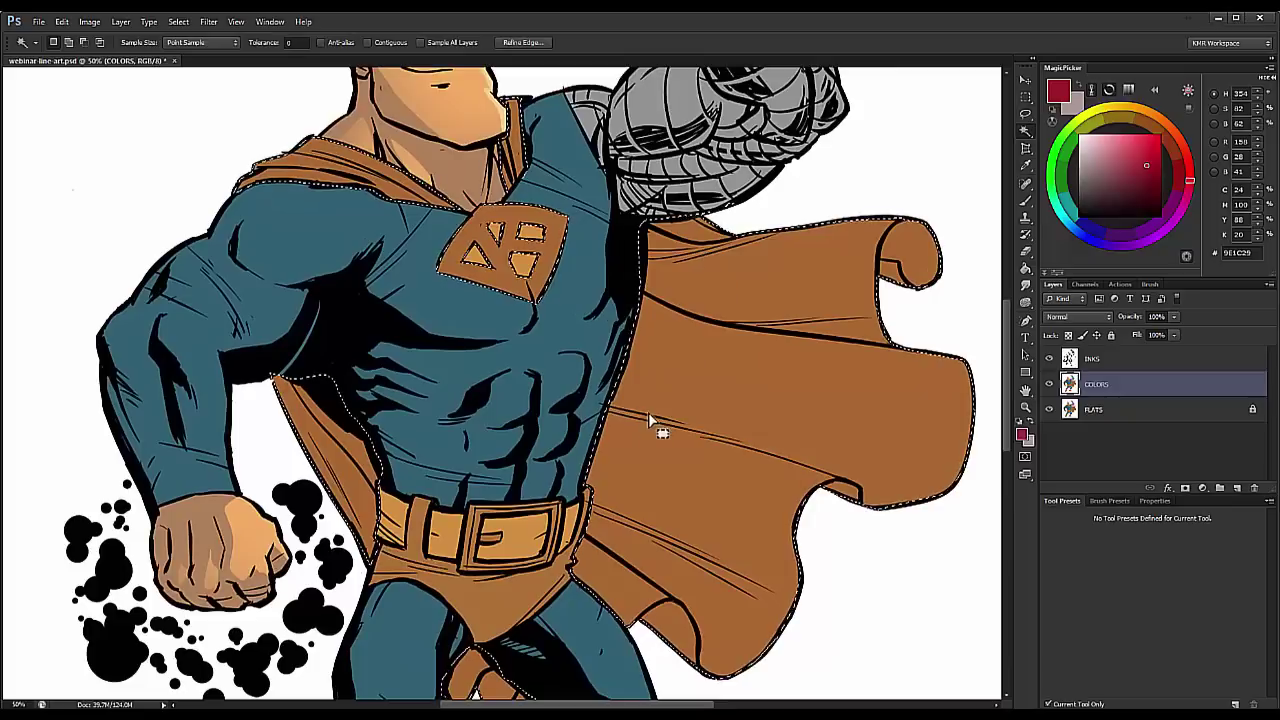
Step: Copy the selected brown-orange areas to a new layer and lasso combined fold shapes on the cape's collar on both sides of the neck
key(ctrl+j)
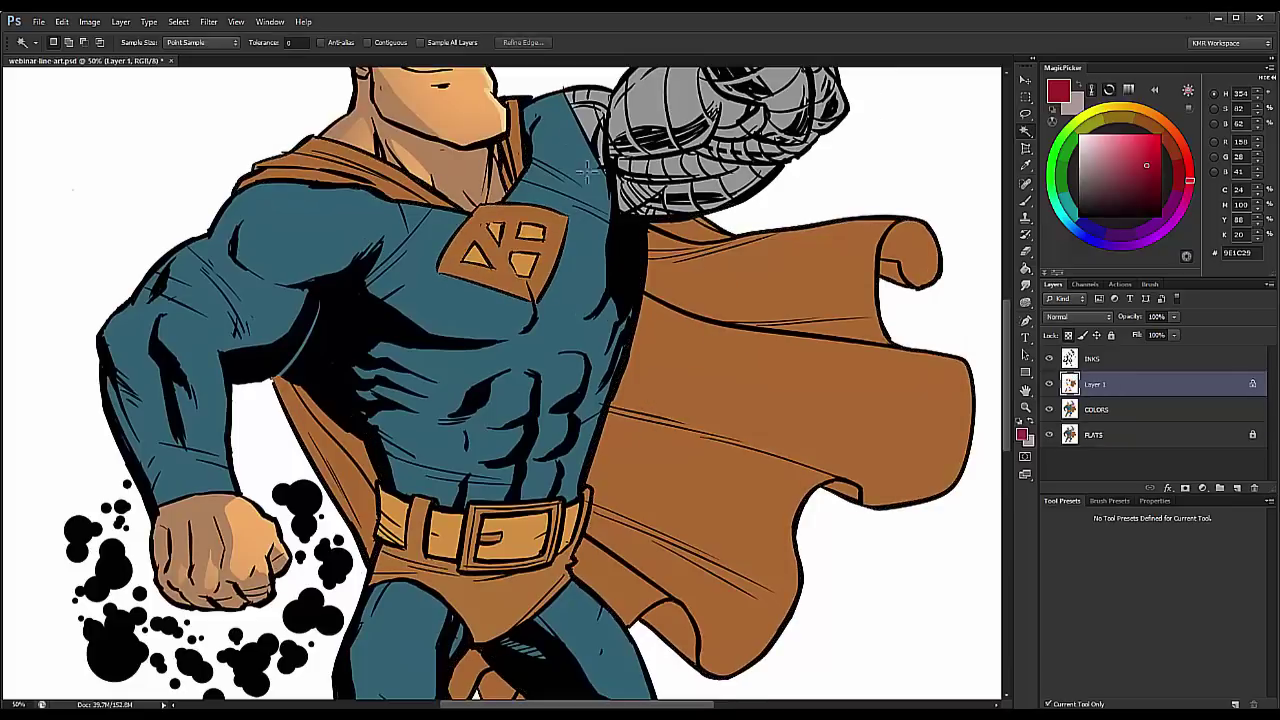
drag(578, 198, 513, 333)
key(l)
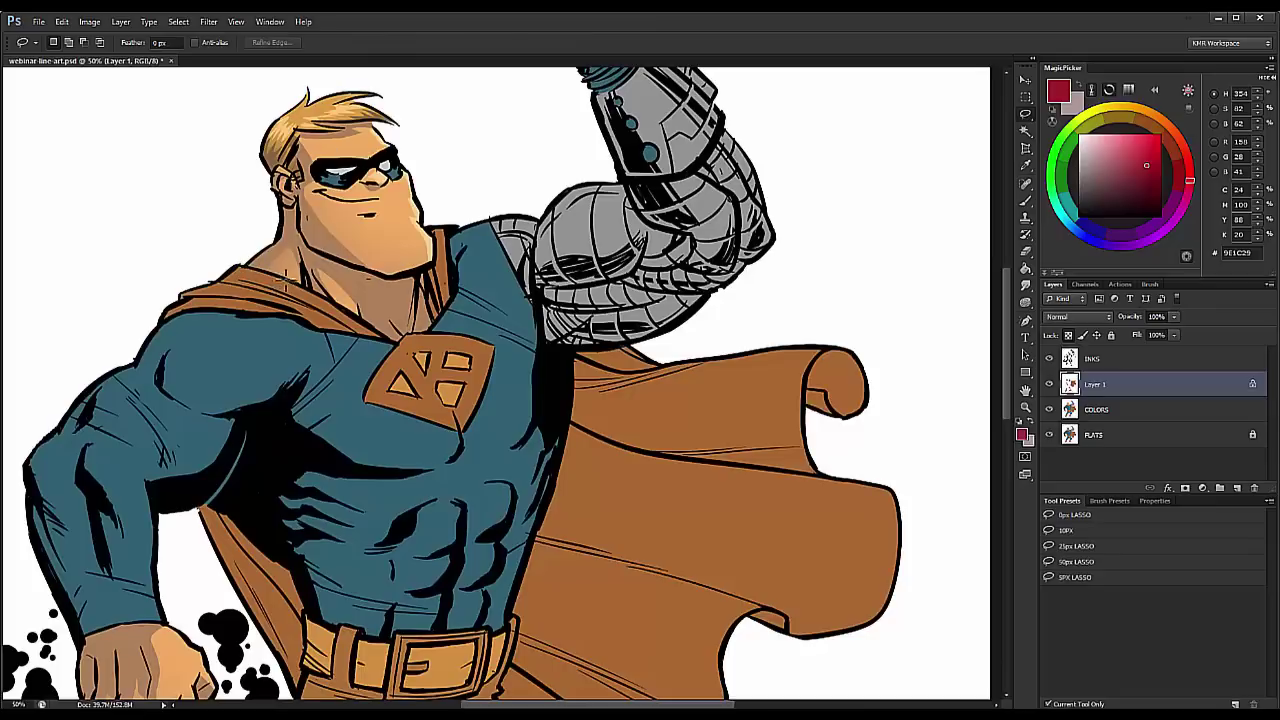
scroll(283, 262, up, 1)
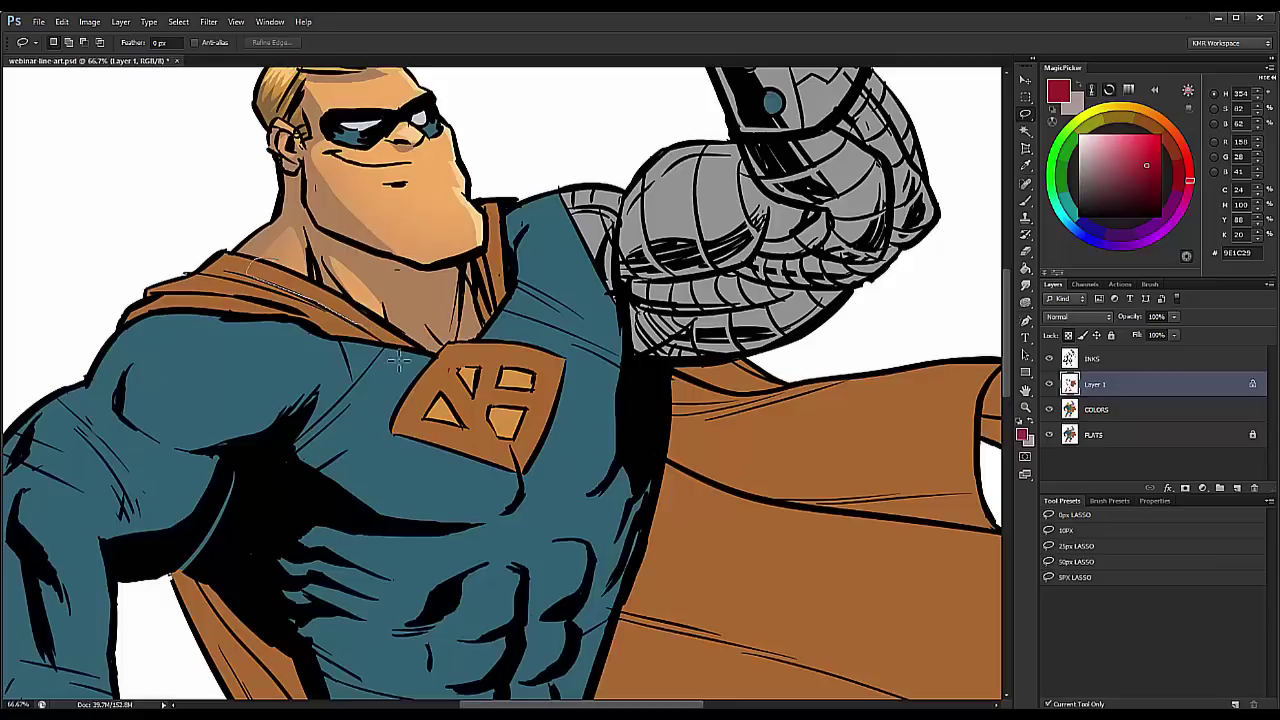
drag(349, 290, 379, 343)
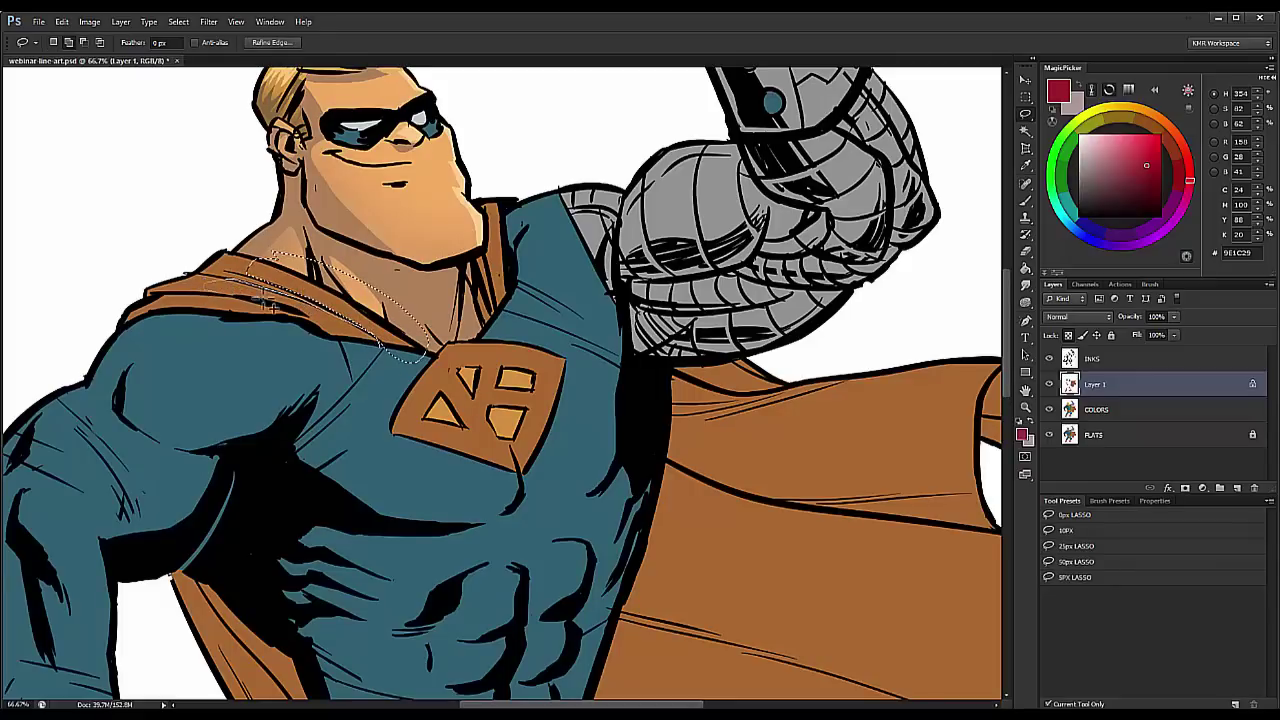
mouse_move(295, 309)
mouse_down()
mouse_move(410, 354)
mouse_move(240, 322)
mouse_move(268, 322)
mouse_move(178, 327)
mouse_up()
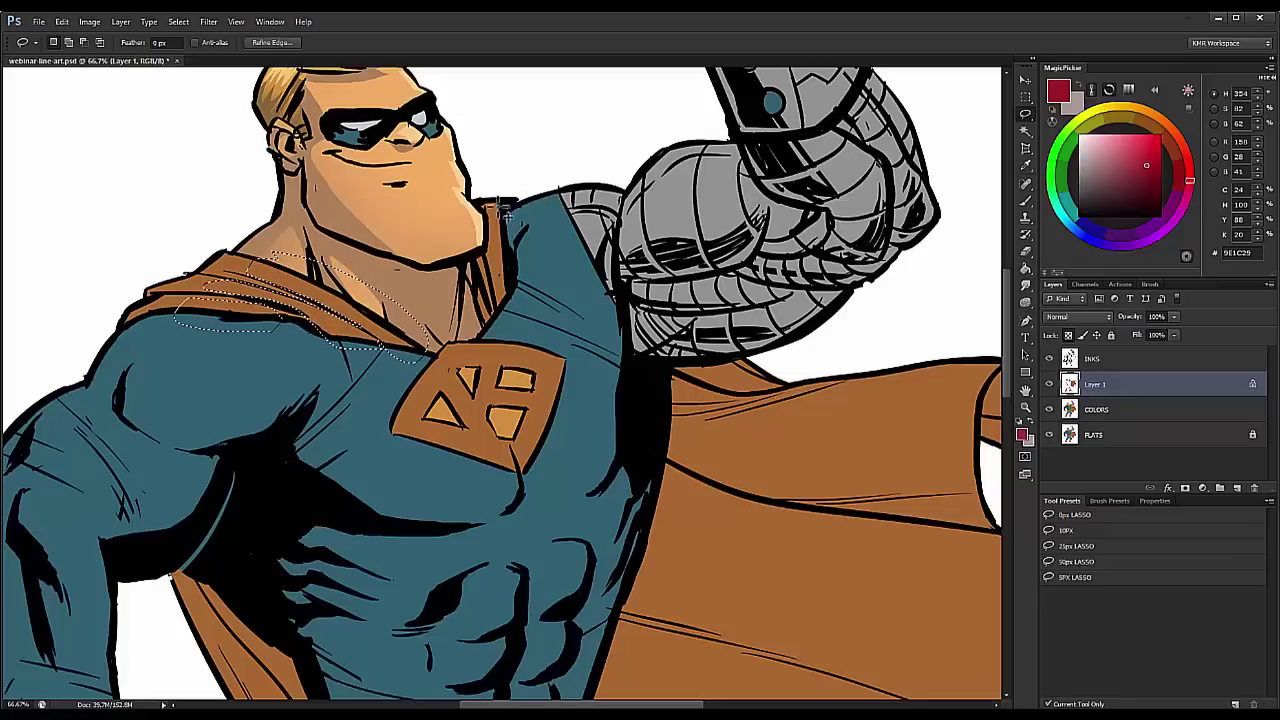
mouse_move(484, 212)
mouse_down()
mouse_move(492, 205)
mouse_move(515, 235)
mouse_move(490, 284)
mouse_move(470, 272)
mouse_move(490, 250)
mouse_up()
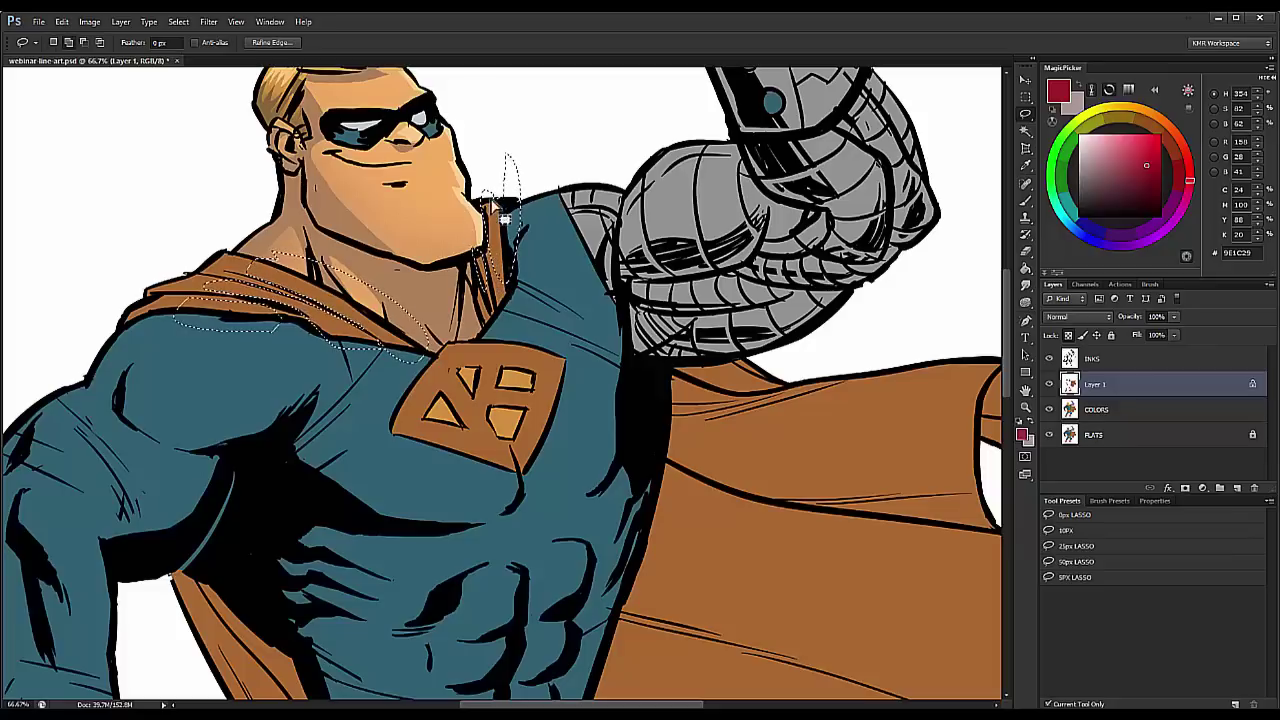
drag(691, 289, 530, 185)
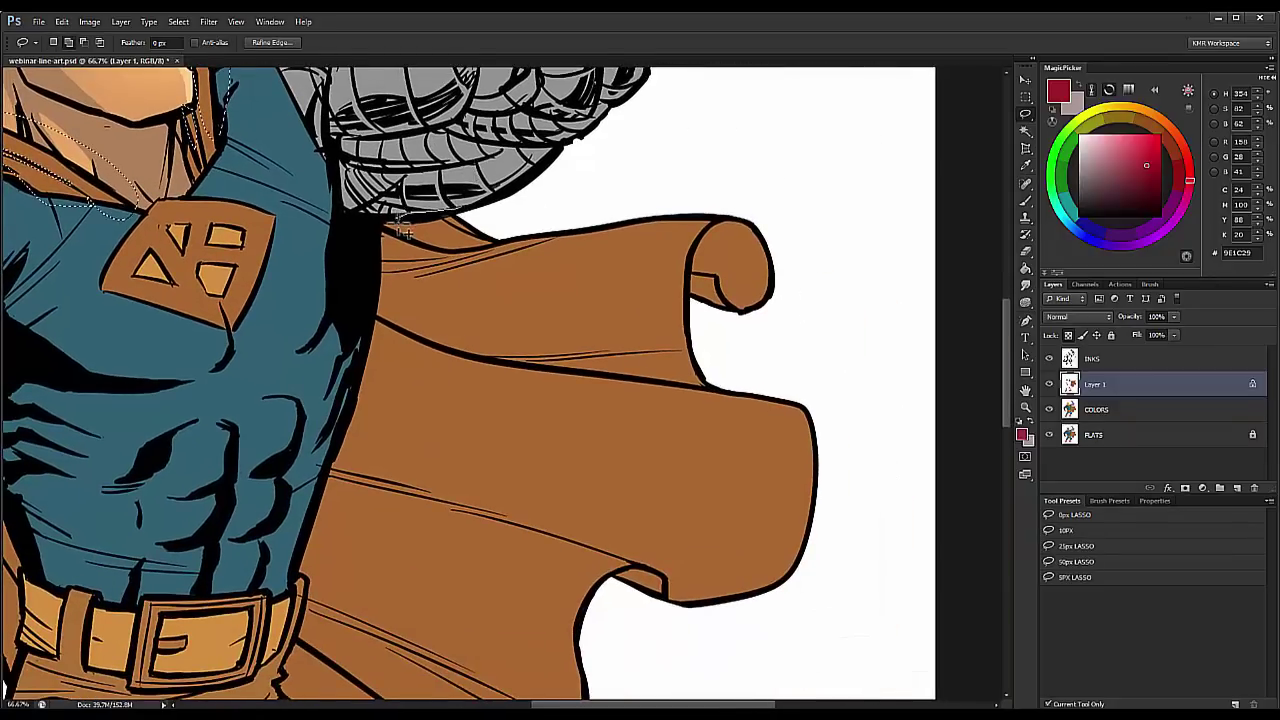
Step: Add the small cape fold beneath the metal arm to the lasso selection, trimming its edge along the ink line
mouse_move(535, 230)
mouse_down()
mouse_move(470, 199)
mouse_move(377, 225)
mouse_move(455, 262)
mouse_move(527, 242)
mouse_move(469, 167)
mouse_move(472, 228)
mouse_move(436, 255)
mouse_up()
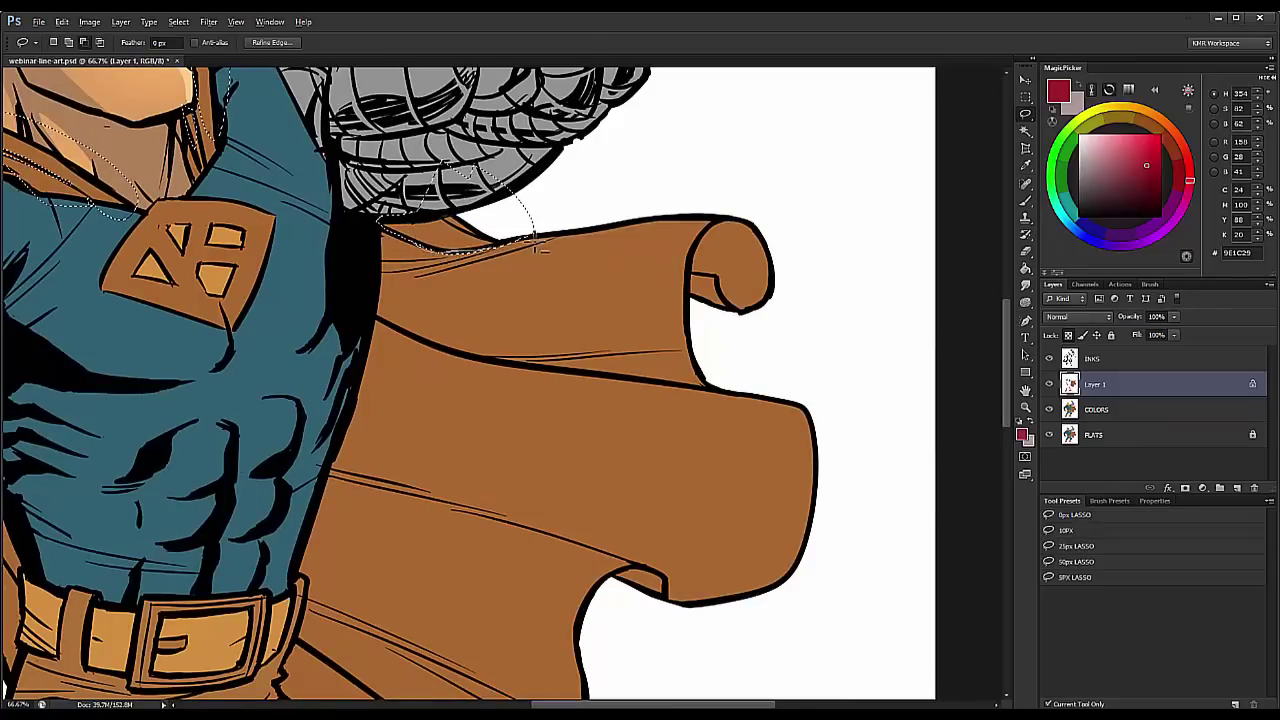
drag(537, 247, 536, 240)
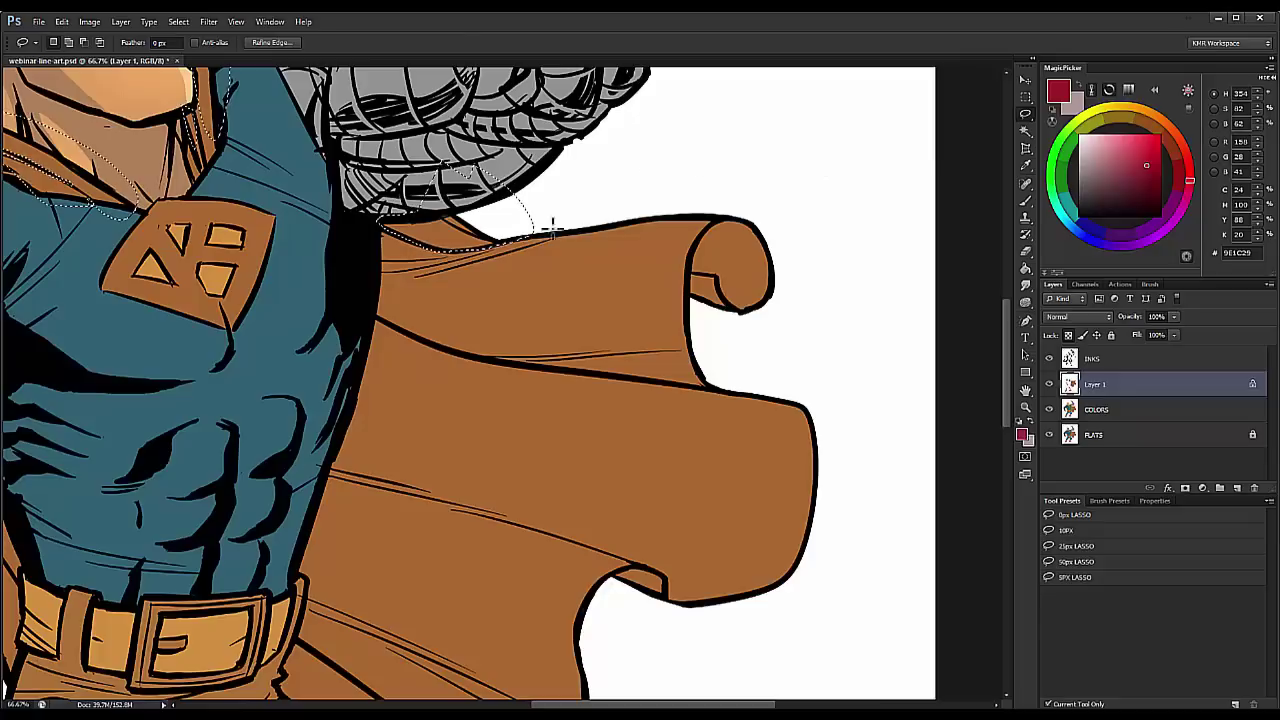
key(ctrl+d)
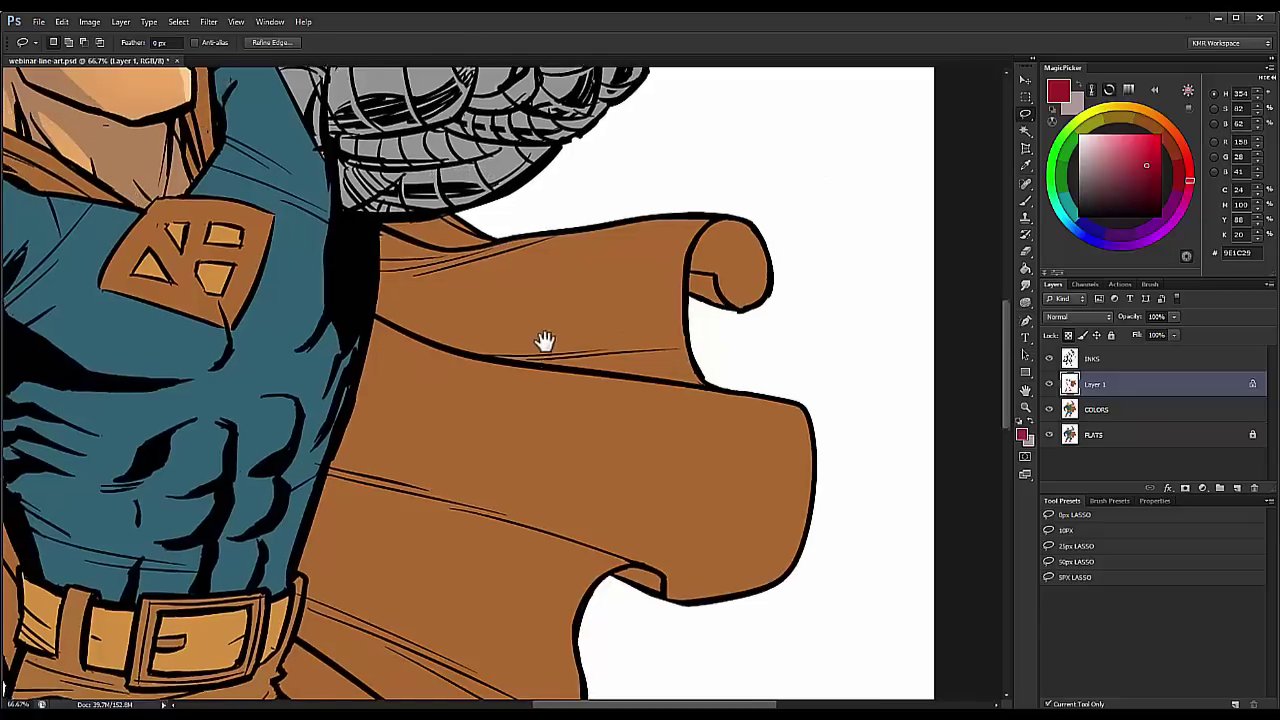
Step: Add the upper billowing section of the cape beneath the metal arm to the lasso selection, leaving out its curled tip
scroll(544, 341, down, 2)
click(1025, 407)
alt+click(911, 451)
alt+click(911, 451)
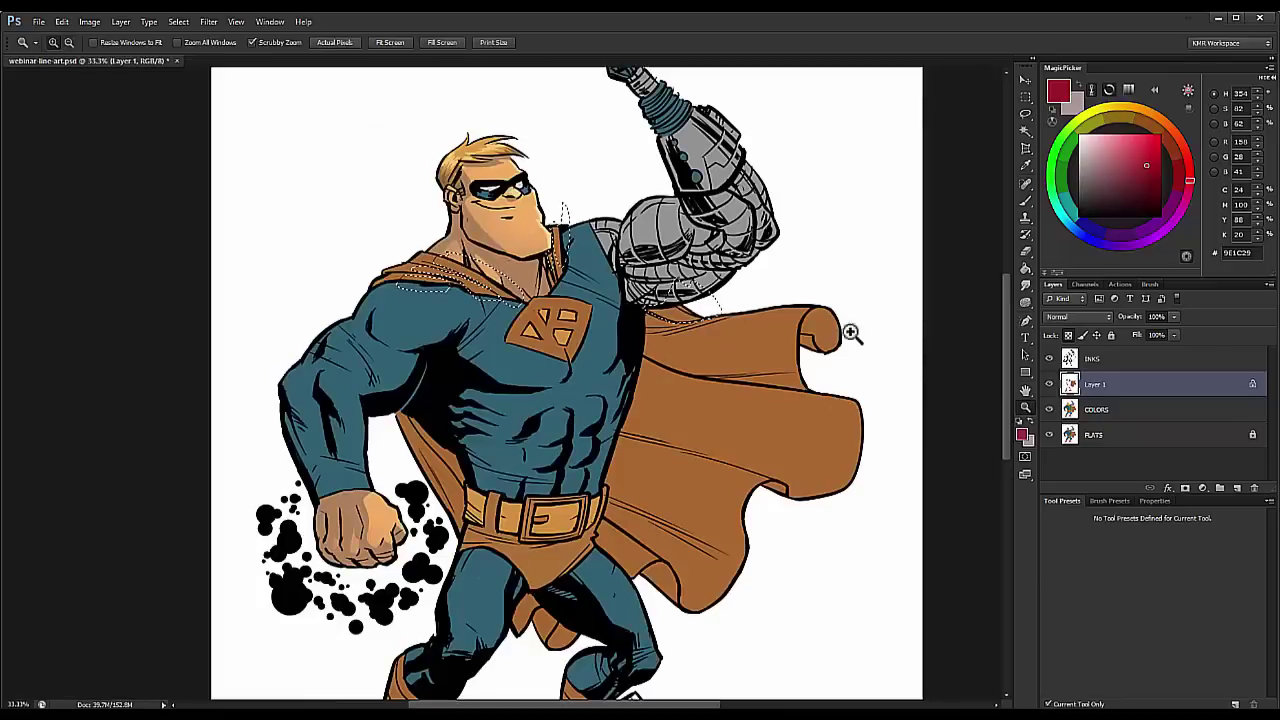
drag(779, 305, 583, 257)
click(552, 301)
key(l)
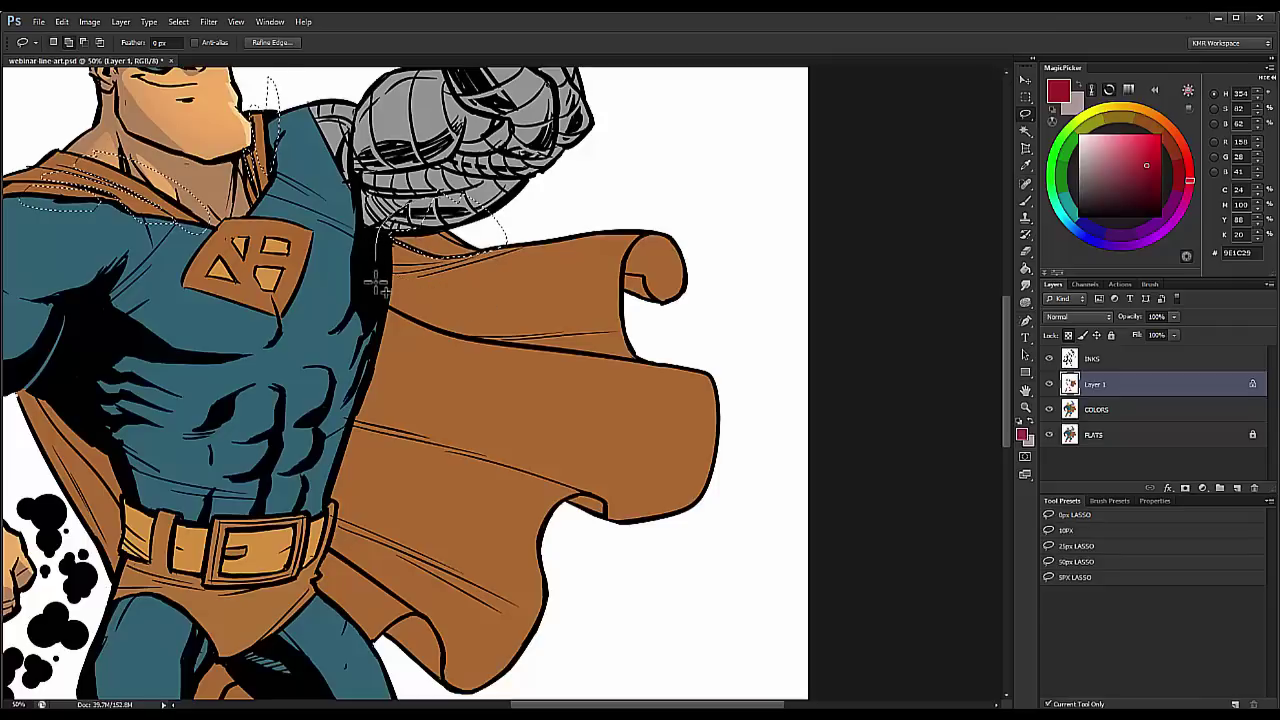
mouse_move(432, 331)
mouse_down()
mouse_move(488, 343)
mouse_move(606, 338)
mouse_up()
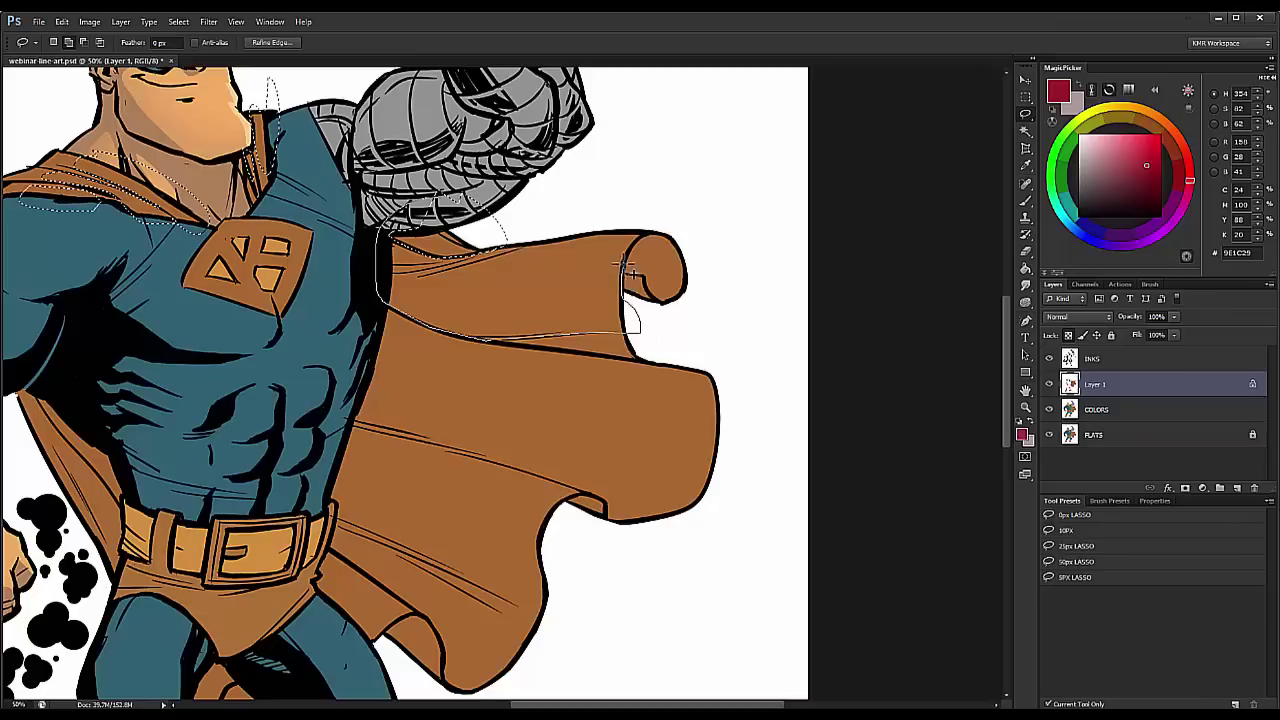
mouse_move(657, 240)
mouse_down()
mouse_move(543, 186)
mouse_move(487, 220)
mouse_up()
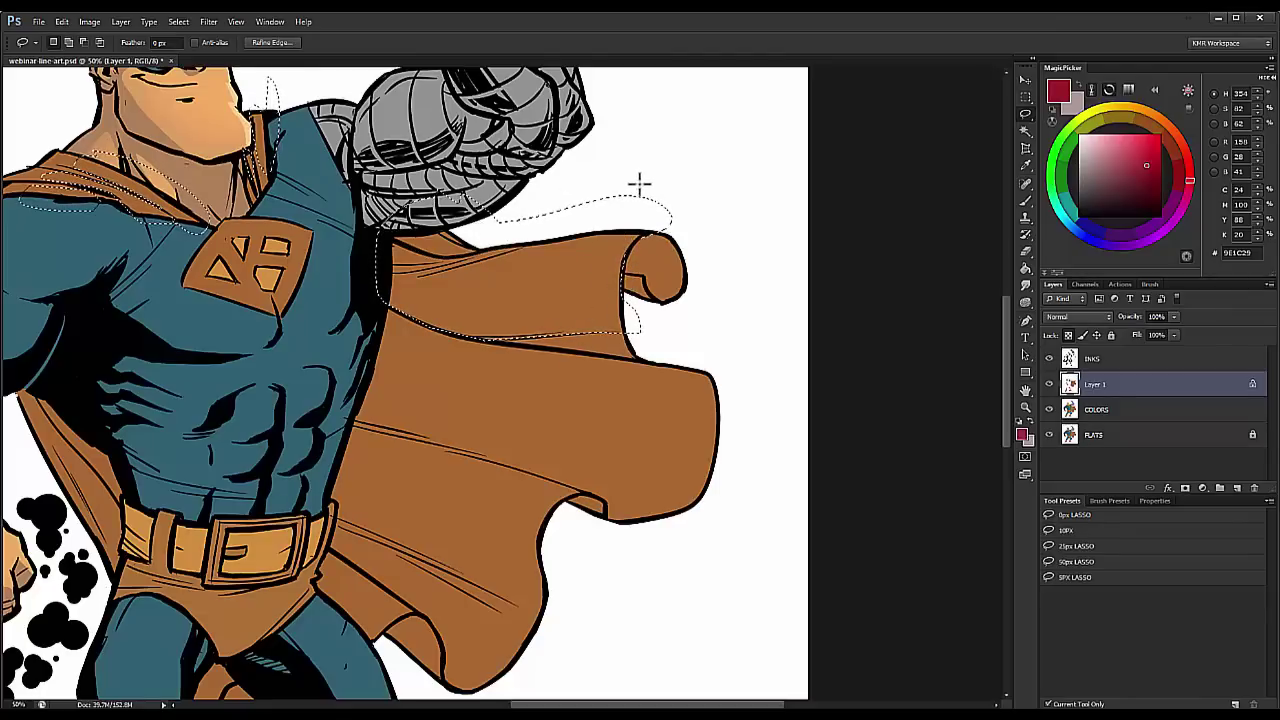
Step: Hide the selection outline and brush a bright orange (R 222, G 131, B 27) highlight over the upper cape section
key(ctrl+d)
drag(590, 290, 657, 392)
key(b)
alt+click(629, 381)
click(1147, 144)
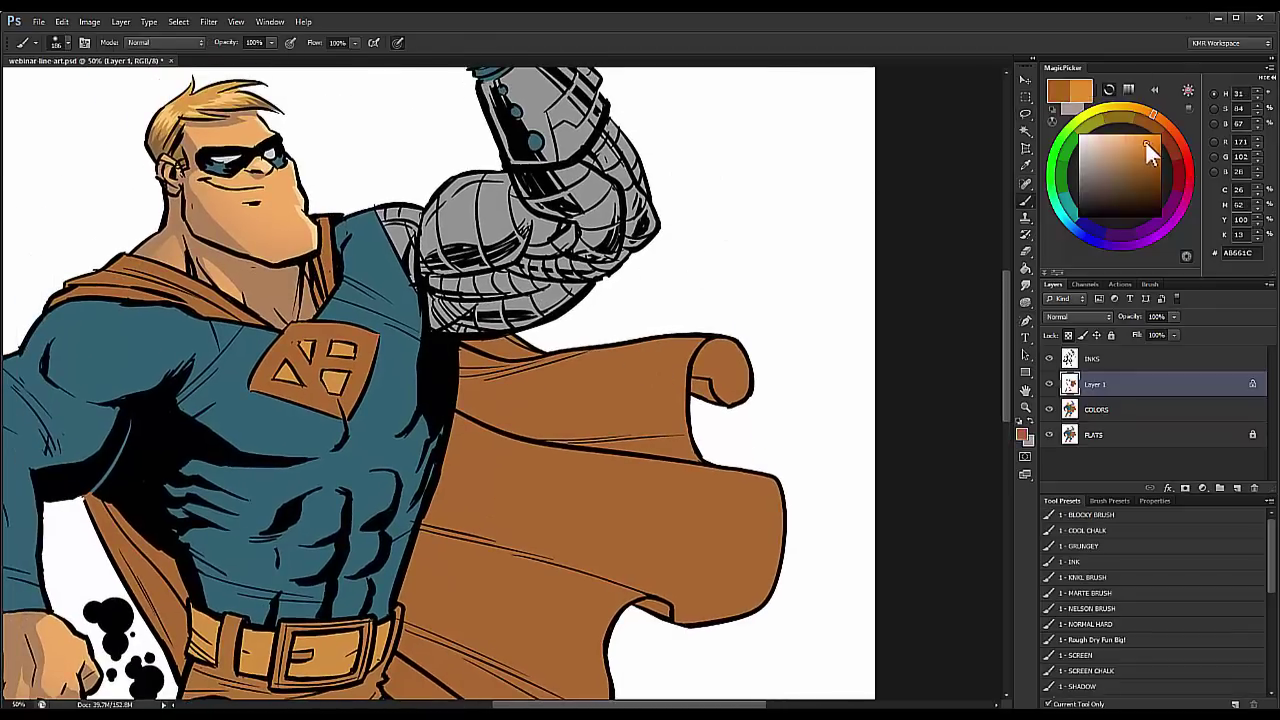
click(1150, 109)
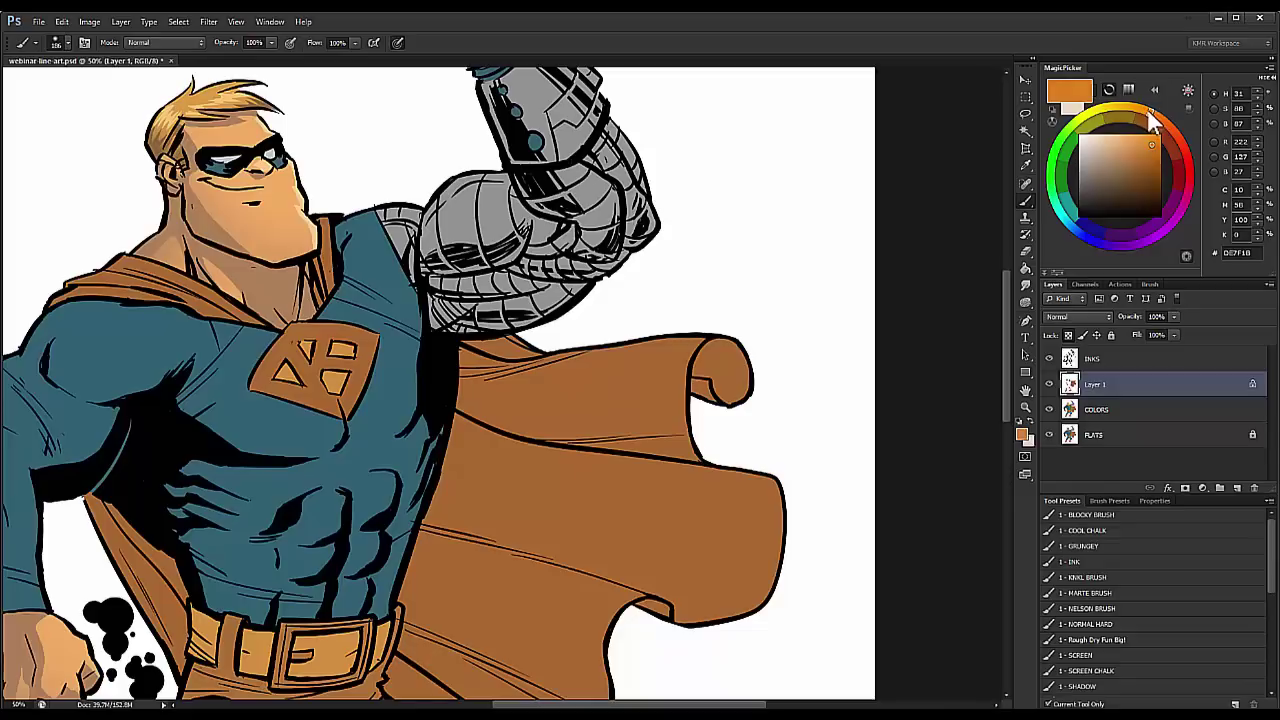
mouse_move(624, 329)
mouse_down()
mouse_move(648, 340)
mouse_move(534, 291)
mouse_up()
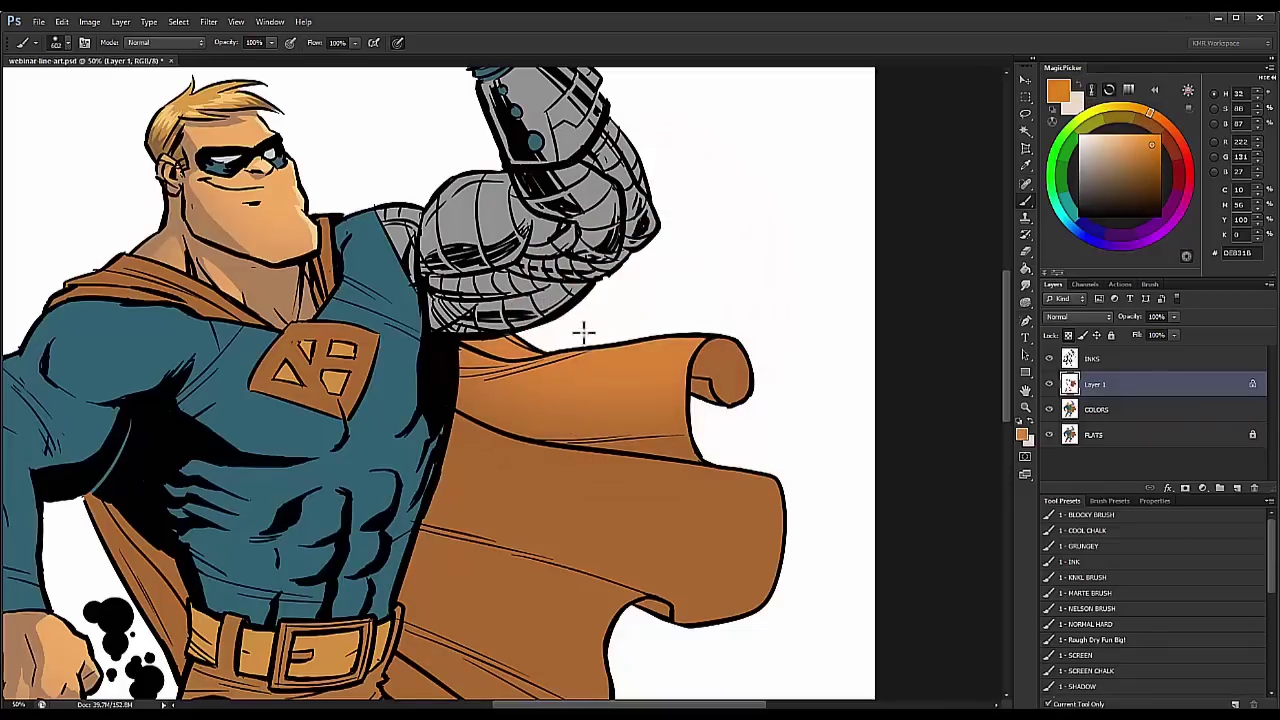
Step: Lasso the large middle section of the cape from the torso to its outer edge, excluding the curled underside
drag(679, 358, 608, 209)
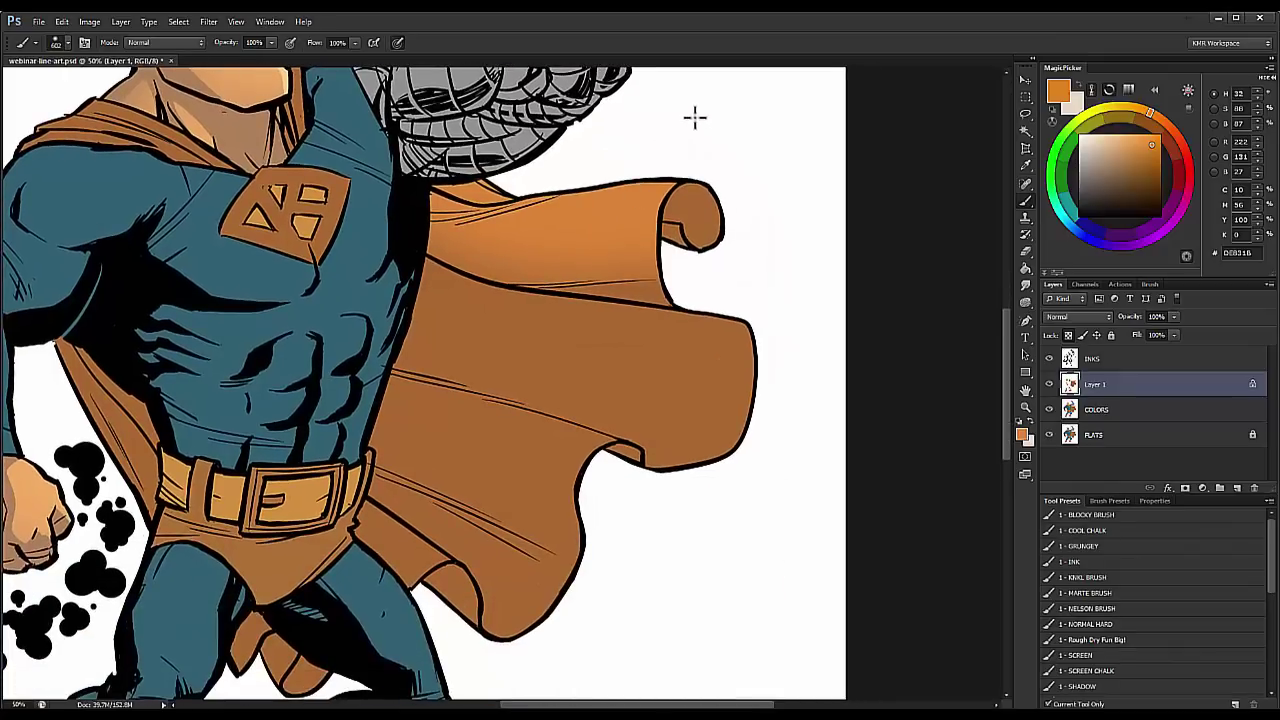
key(l)
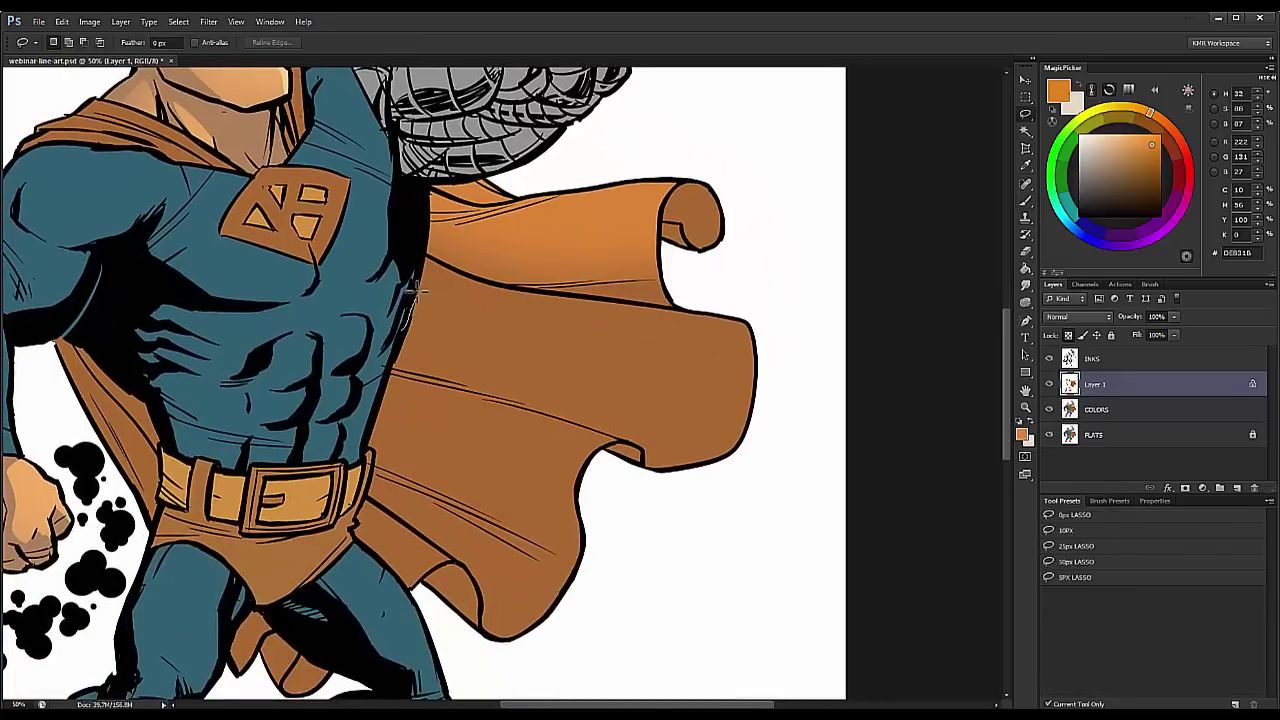
mouse_move(781, 478)
mouse_down()
mouse_move(594, 586)
mouse_move(578, 563)
mouse_up()
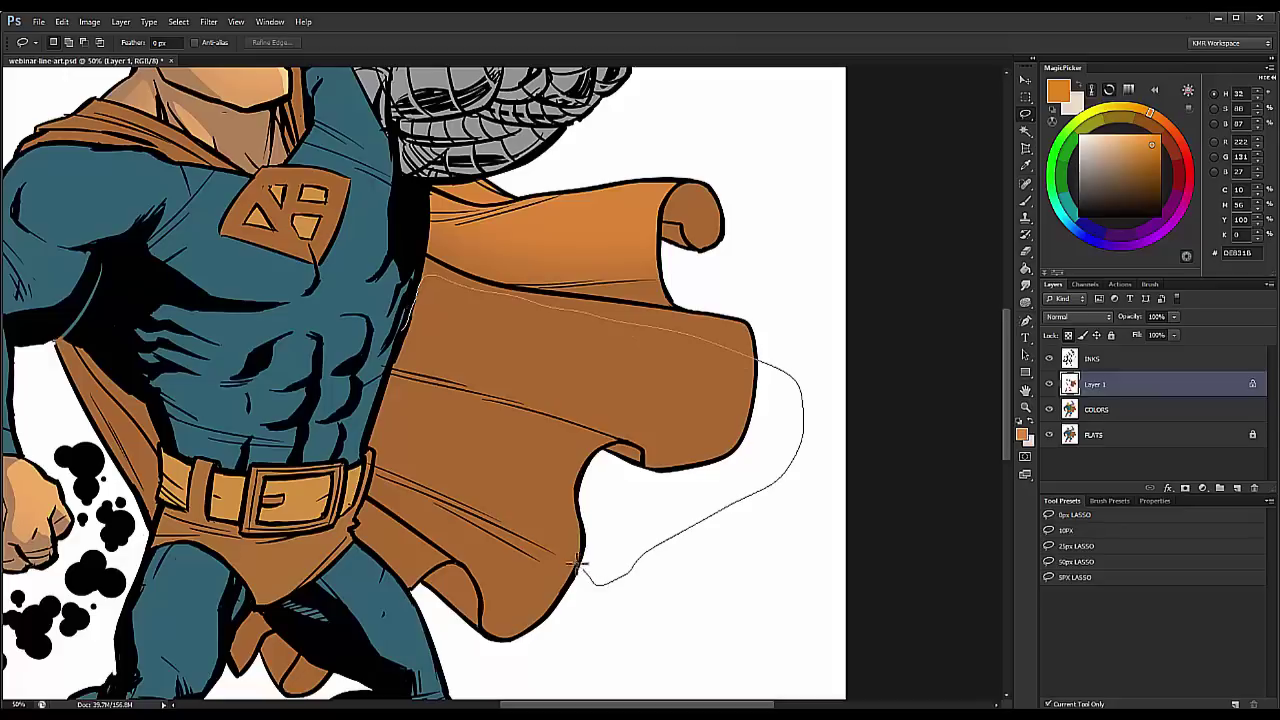
mouse_move(405, 473)
mouse_down()
mouse_move(373, 466)
mouse_move(422, 278)
mouse_up()
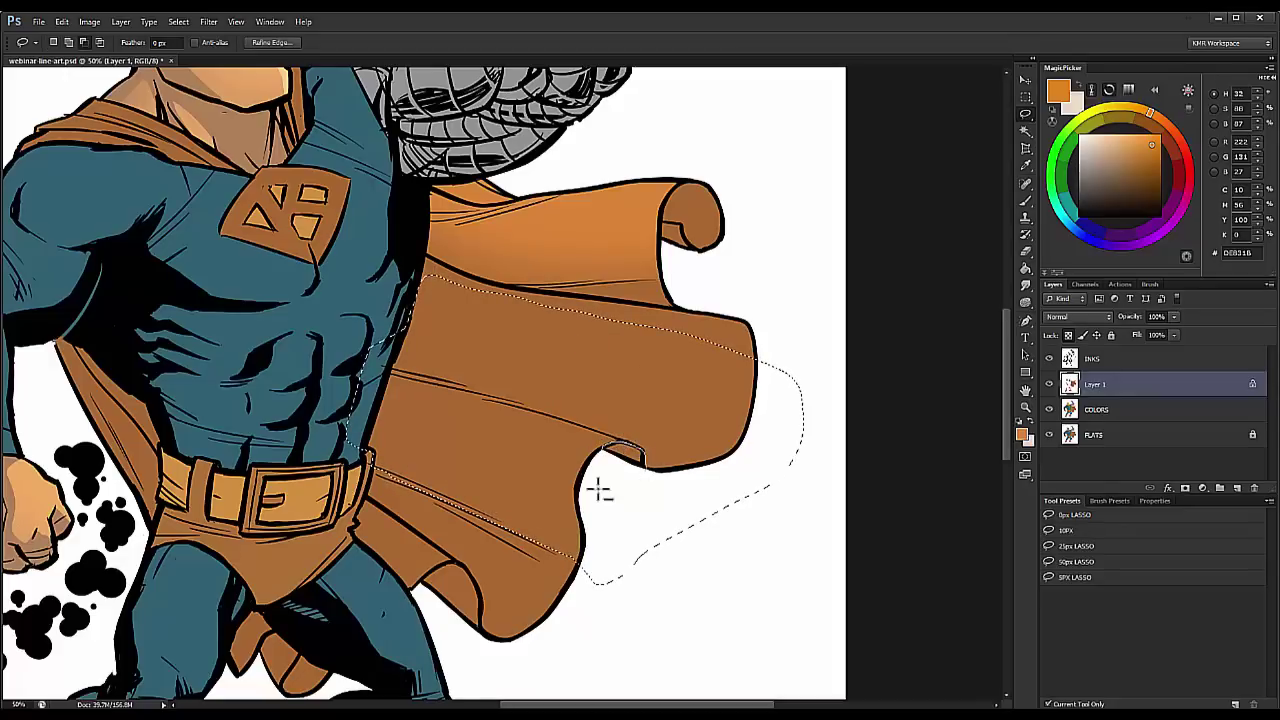
drag(598, 489, 590, 488)
mouse_move(390, 262)
mouse_down()
mouse_move(564, 317)
mouse_move(562, 215)
mouse_move(545, 290)
mouse_up()
Step: Hide the selection outline and brush the bright orange highlight across the middle cape section
key(ctrl+h)
key(b)
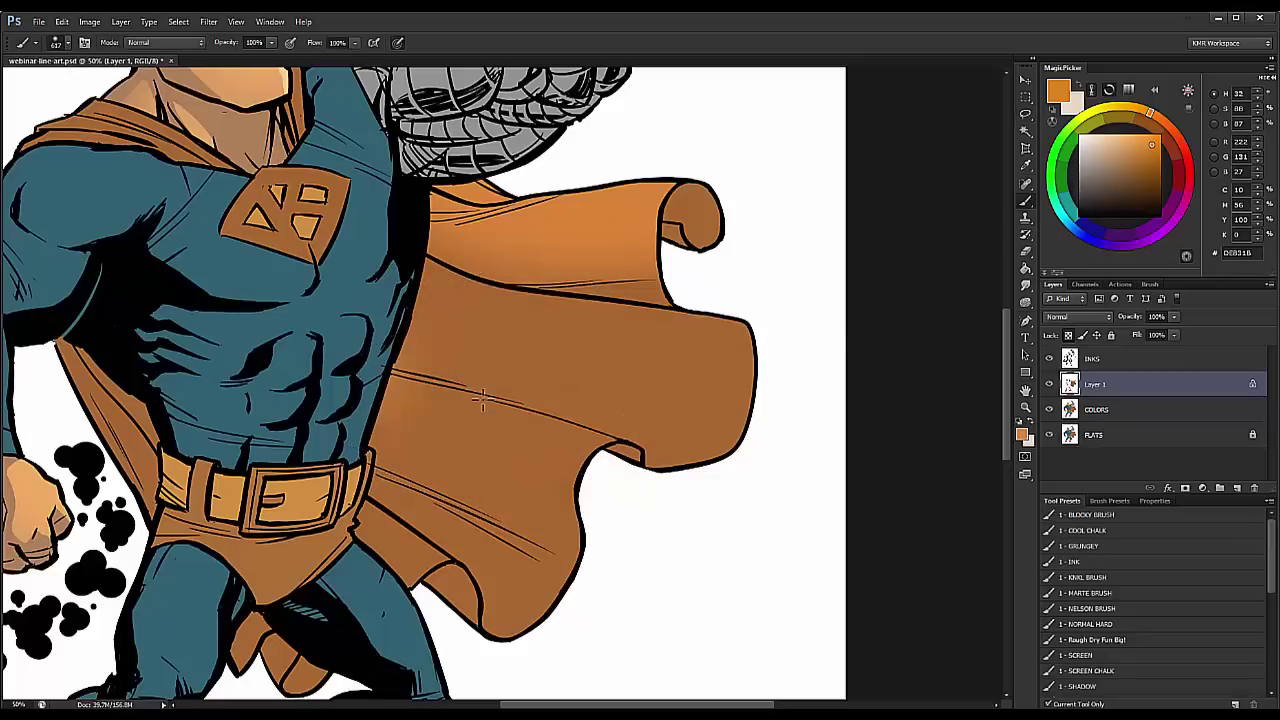
drag(481, 398, 902, 535)
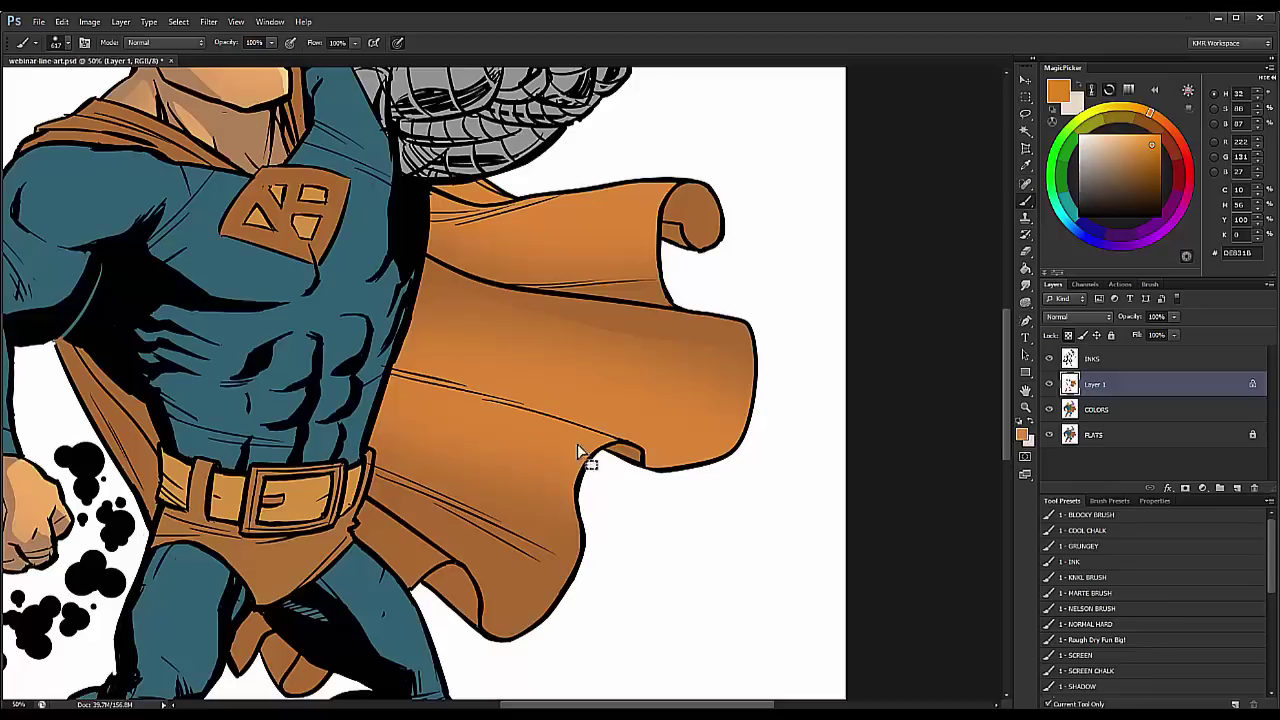
Step: Lasso the lower cape panel between the two long fold lines, brush the orange highlight along it, and clear the selection
key(l)
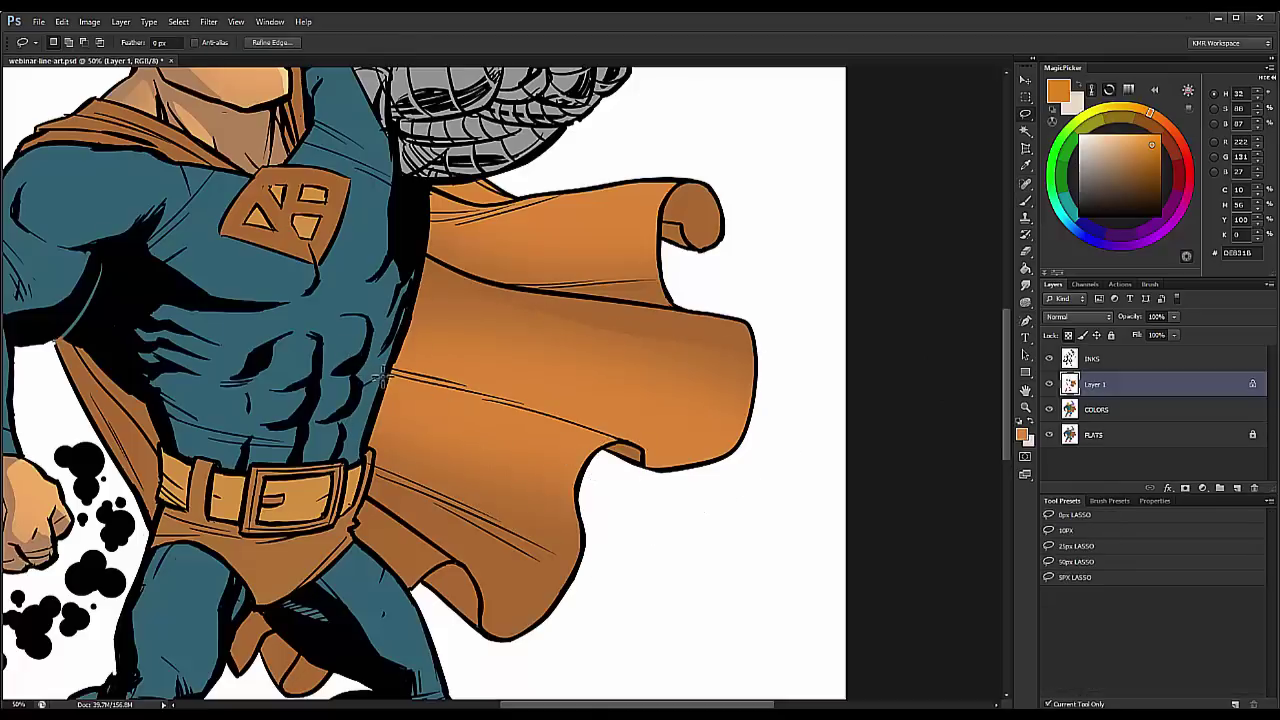
drag(546, 414, 546, 414)
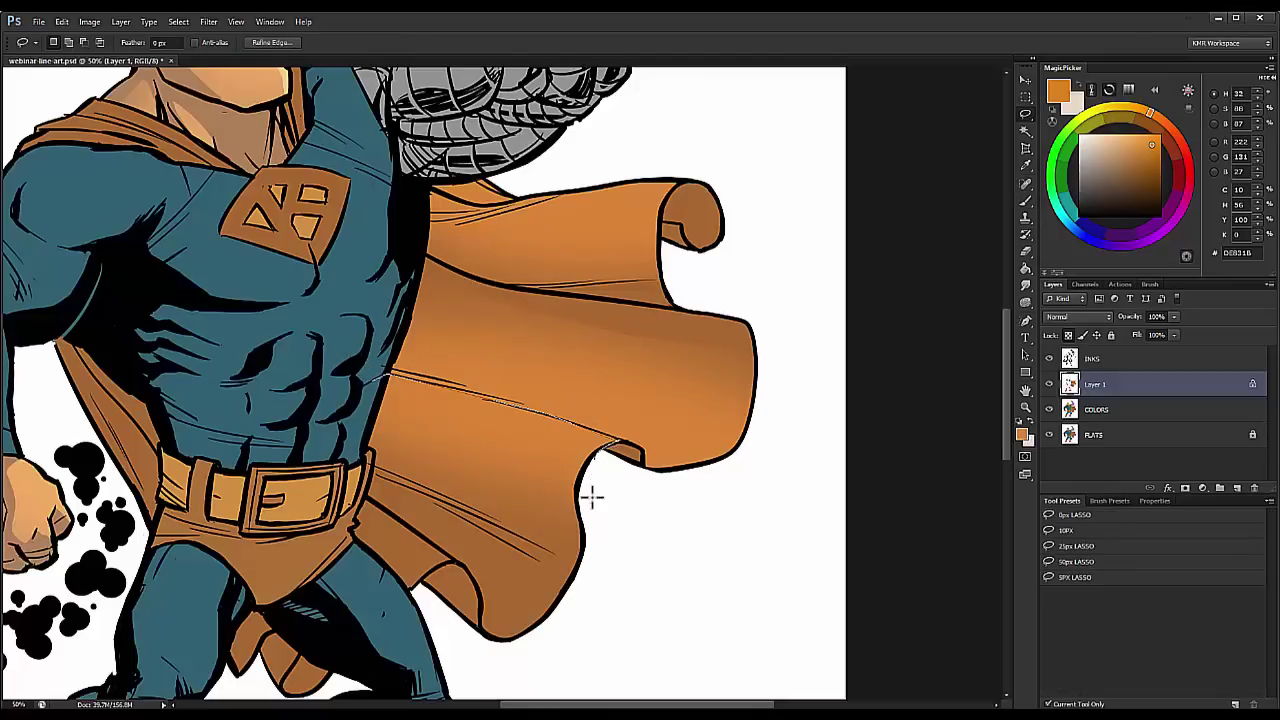
mouse_move(553, 540)
mouse_down()
mouse_move(420, 495)
mouse_move(345, 430)
mouse_move(348, 380)
mouse_up()
key(b)
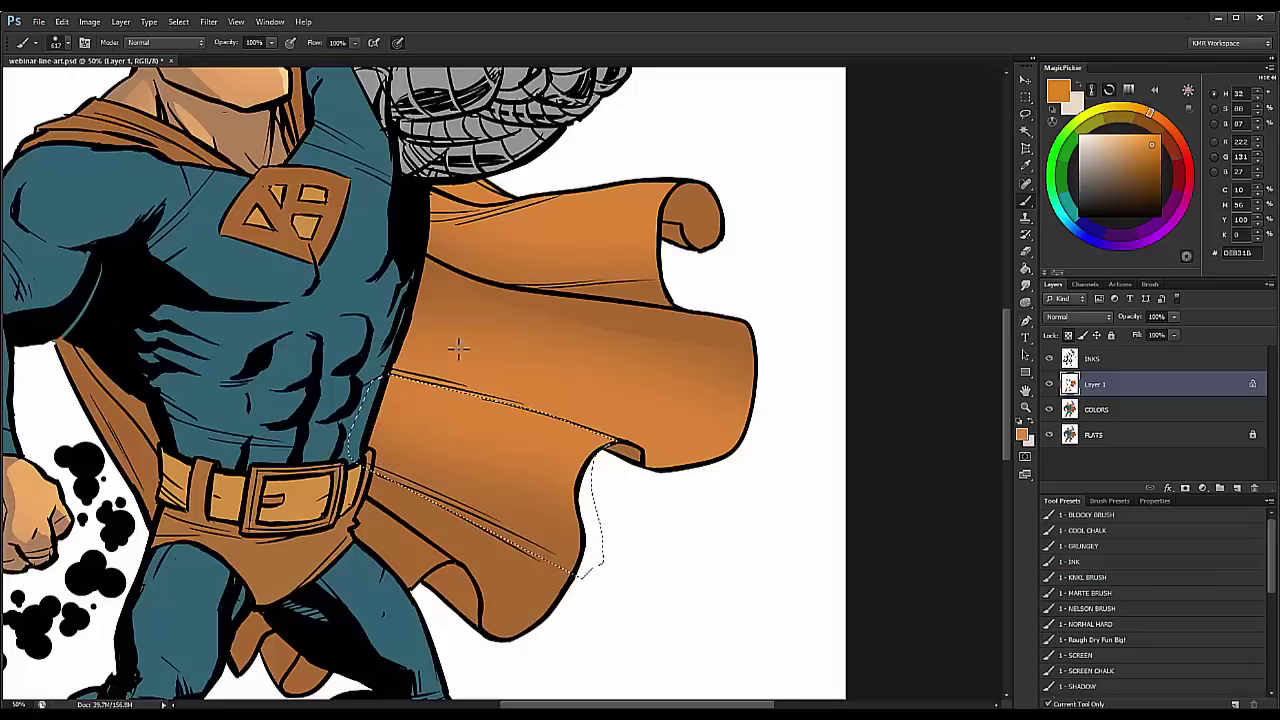
drag(514, 388, 466, 372)
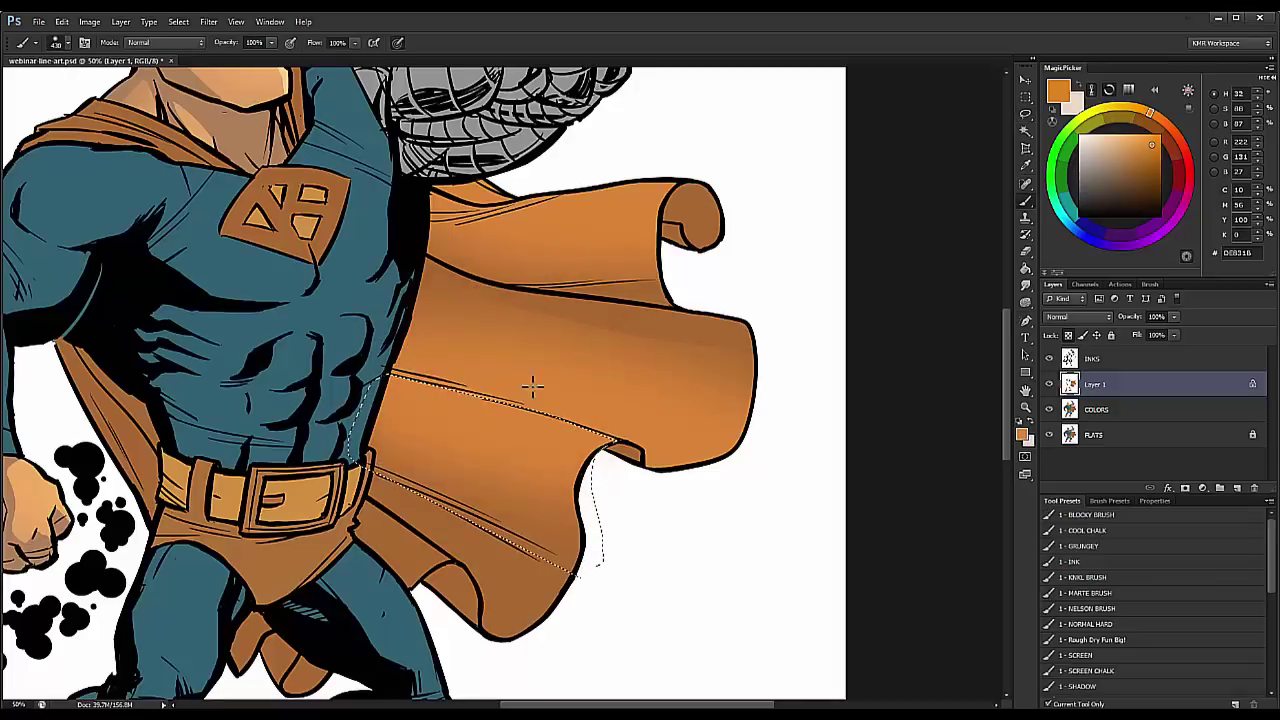
key(ctrl+d)
Step: Lasso the small cape fold beside the hip, brush it with the orange highlight, and clear the selection
key(l)
drag(621, 418, 699, 196)
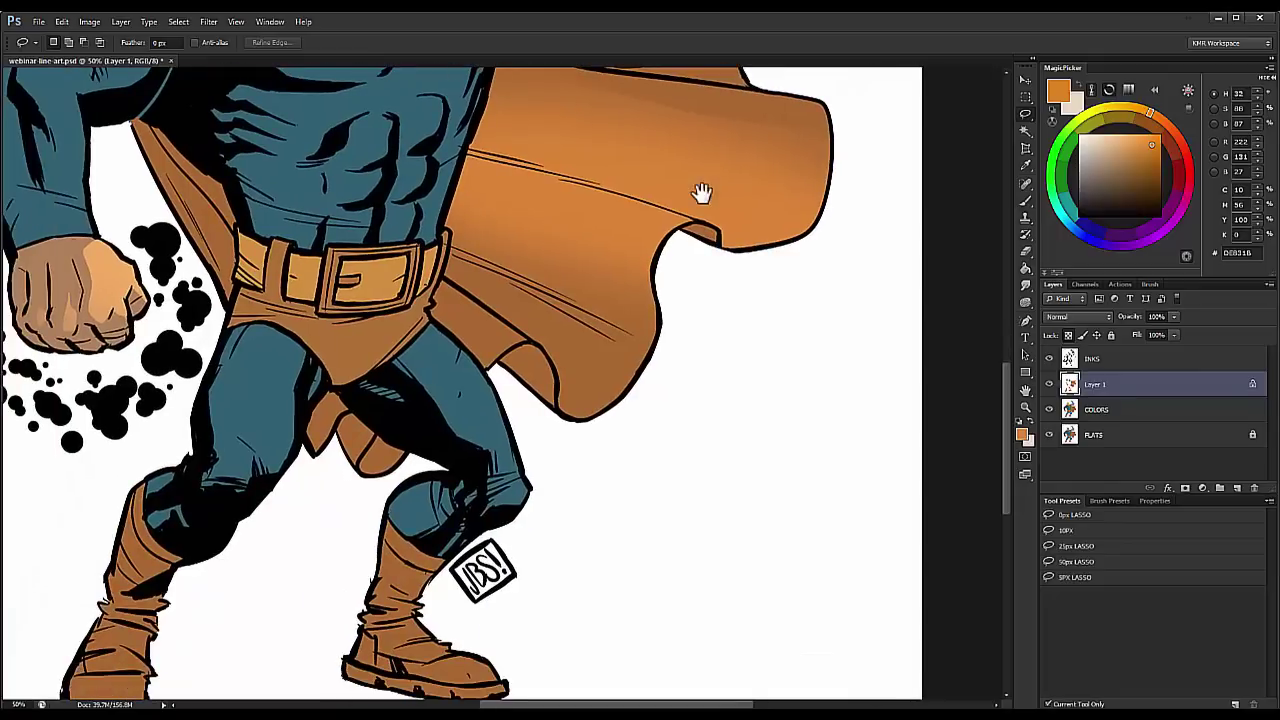
ctrl+click(453, 307)
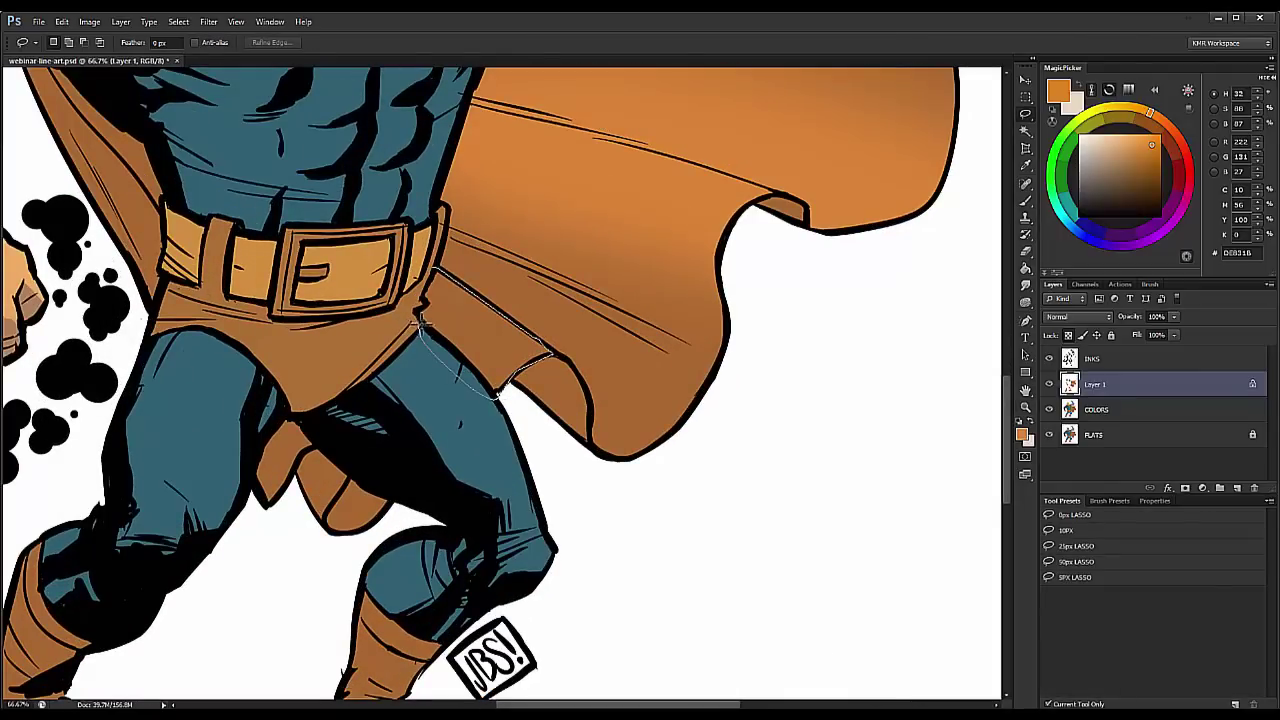
drag(428, 282, 435, 269)
key(b)
drag(497, 312, 480, 350)
key(ctrl+d)
key(l)
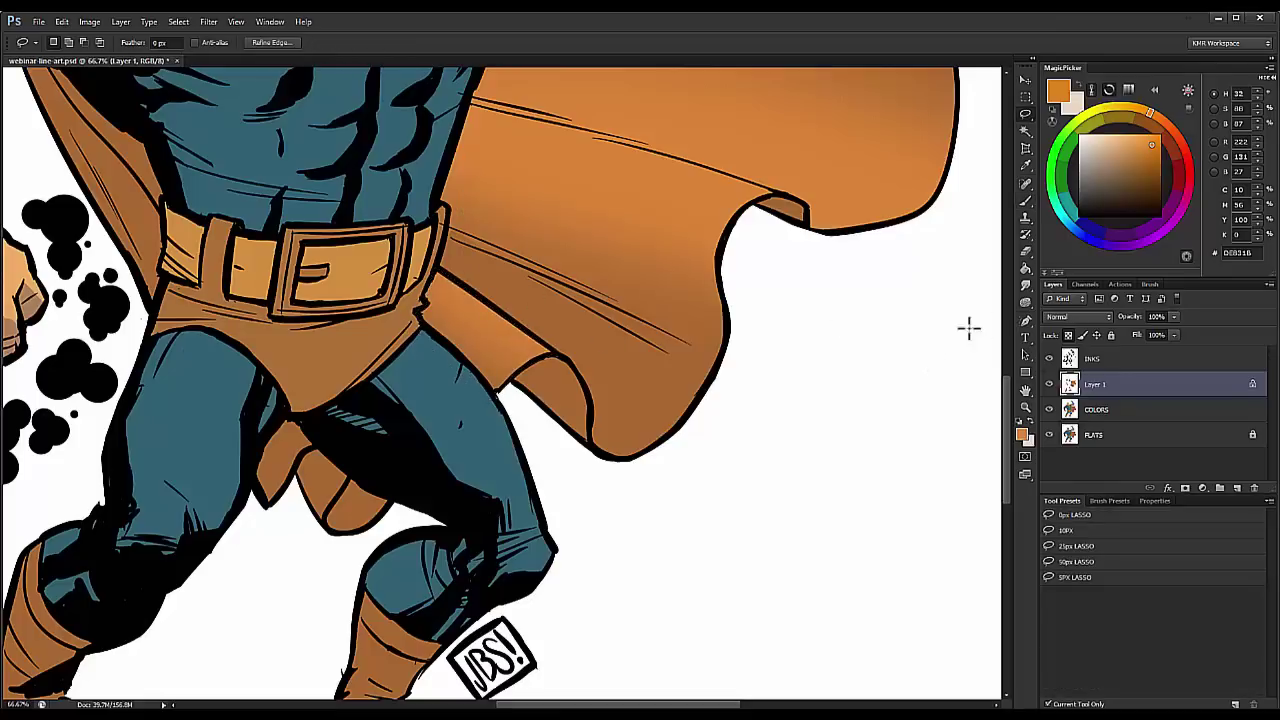
Step: Examine the highlighted cape on the whole figure and up close
click(1025, 409)
alt+click(923, 446)
alt+click(924, 442)
alt+click(927, 430)
alt+click(931, 413)
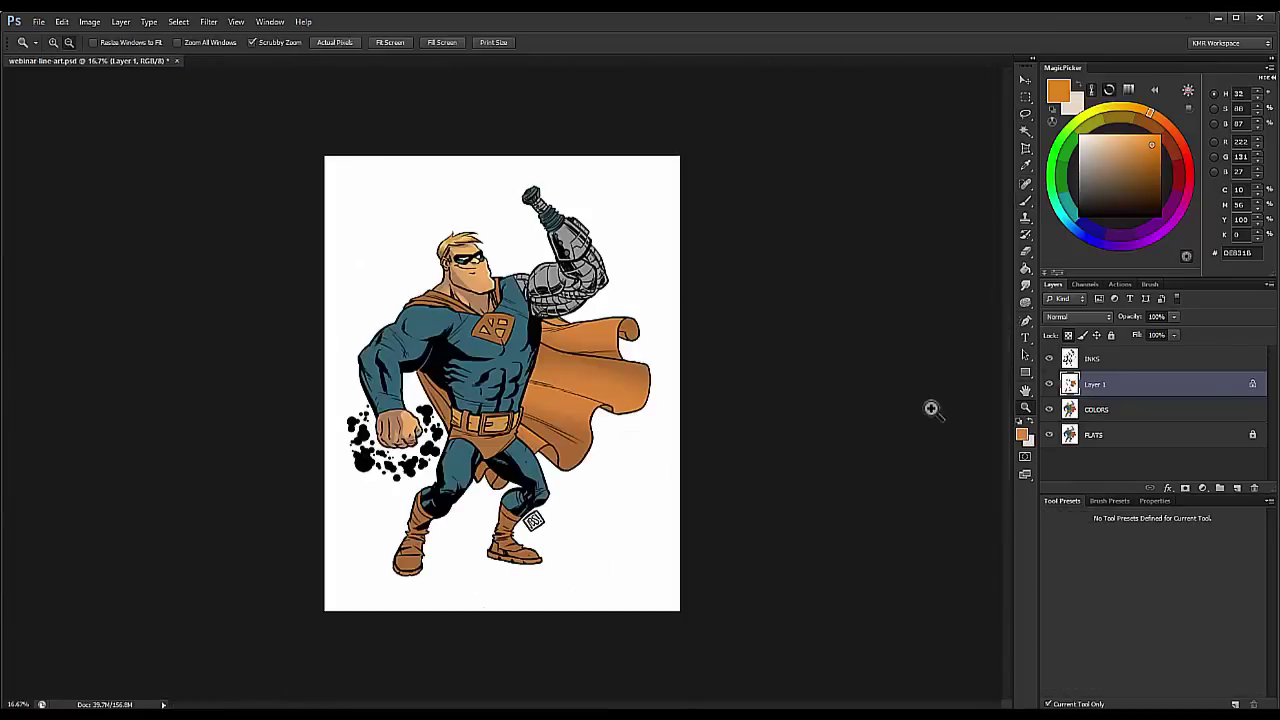
click(574, 440)
drag(599, 450, 624, 311)
drag(541, 286, 498, 430)
click(577, 294)
click(605, 270)
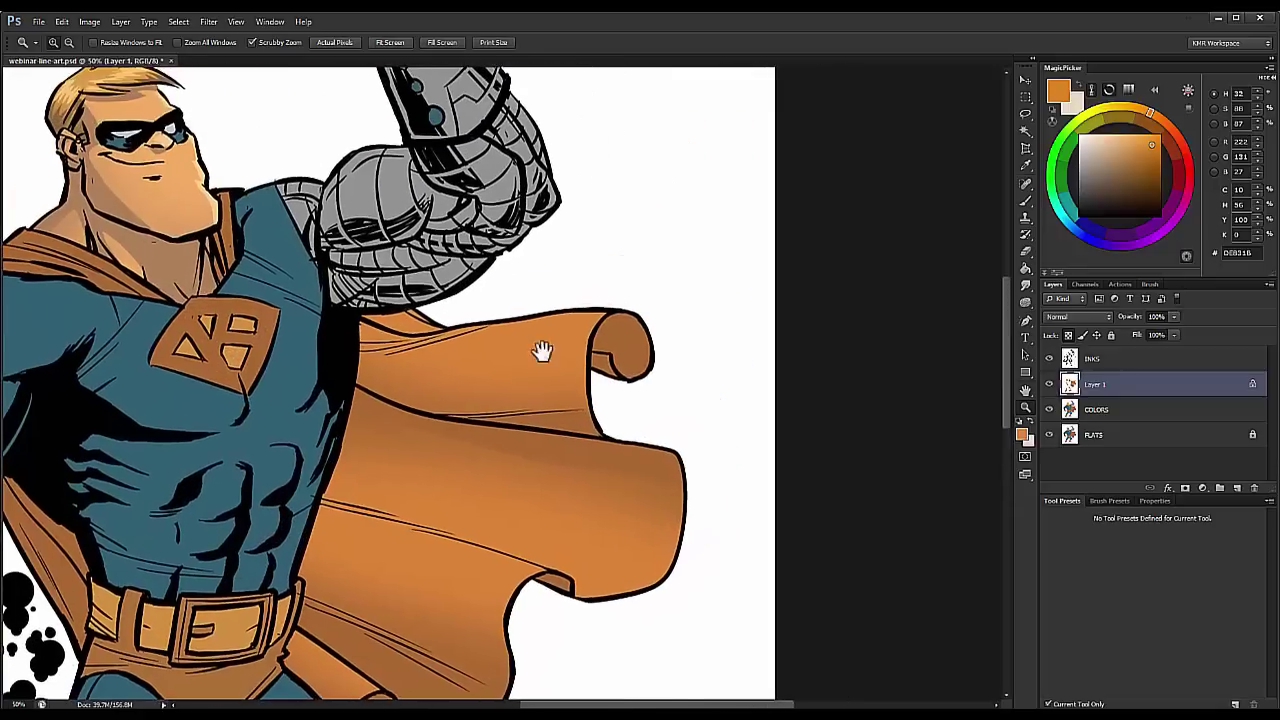
Step: Lasso the folds of the cape collar on both sides of the neck as one combined selection
drag(254, 241, 560, 268)
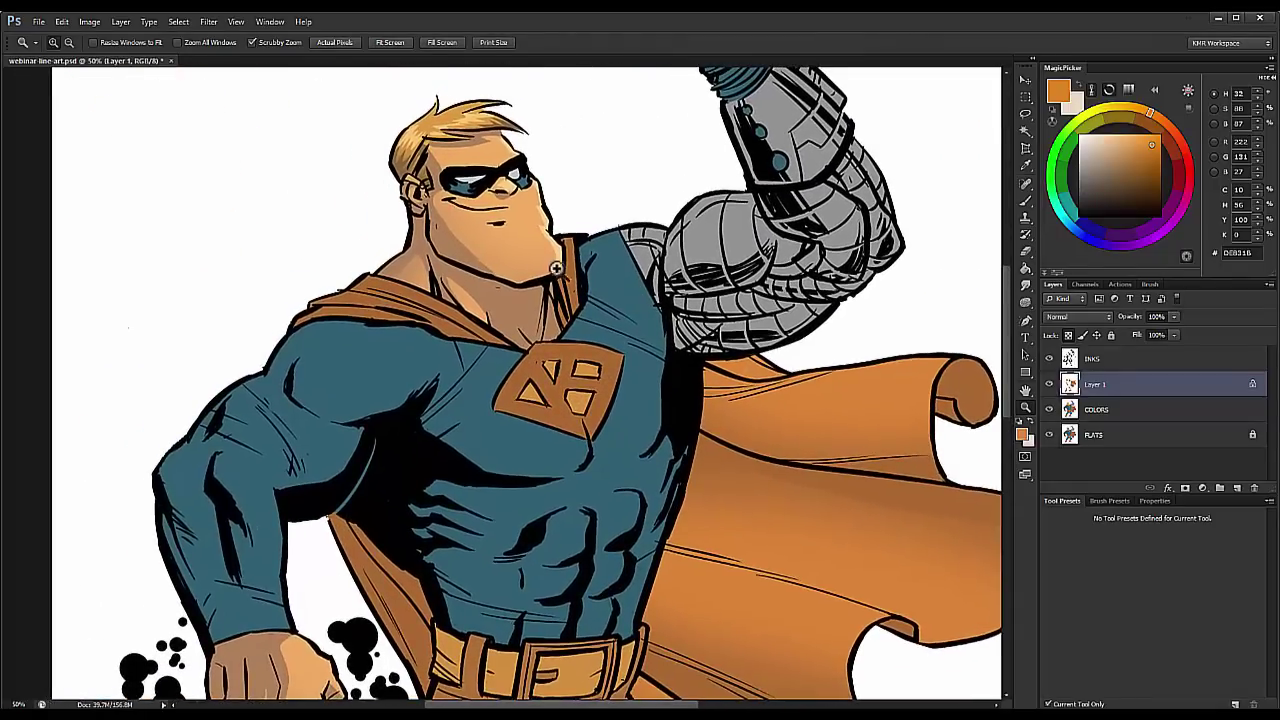
click(579, 260)
key(l)
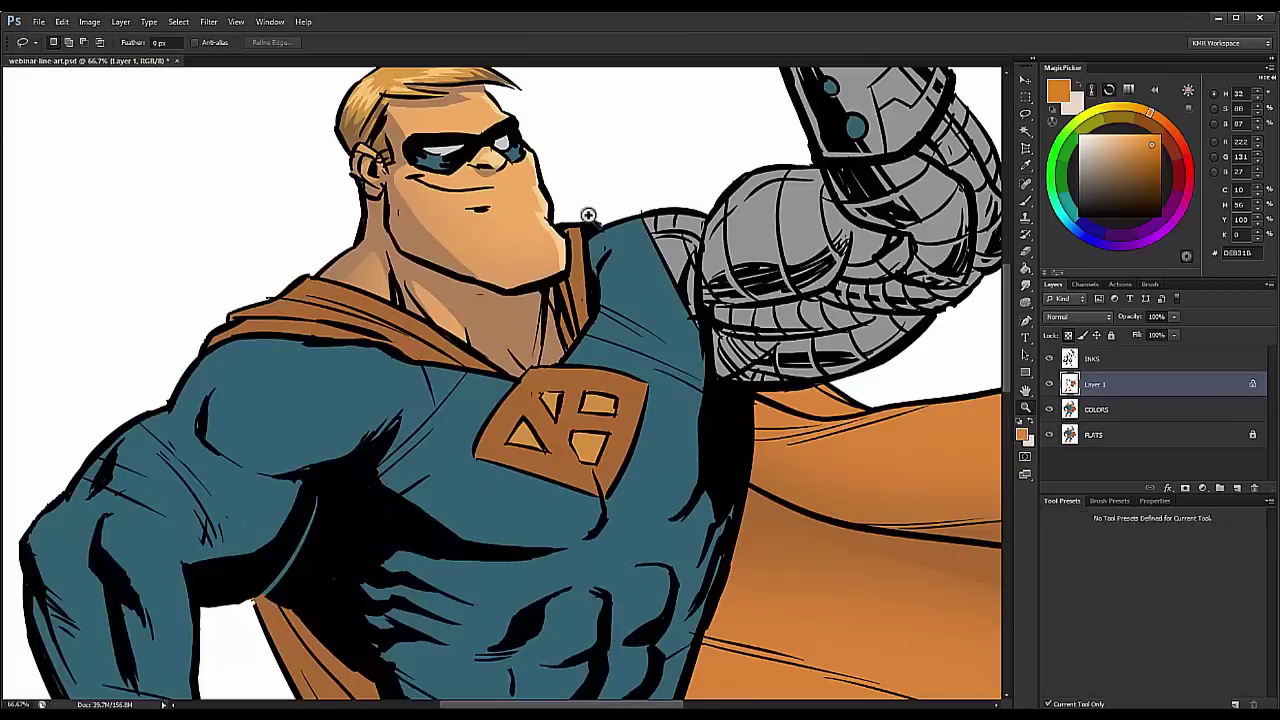
mouse_move(575, 197)
mouse_down()
mouse_move(578, 262)
mouse_move(578, 230)
mouse_move(567, 265)
mouse_move(587, 352)
mouse_move(586, 189)
mouse_up()
key(ctrl+plus)
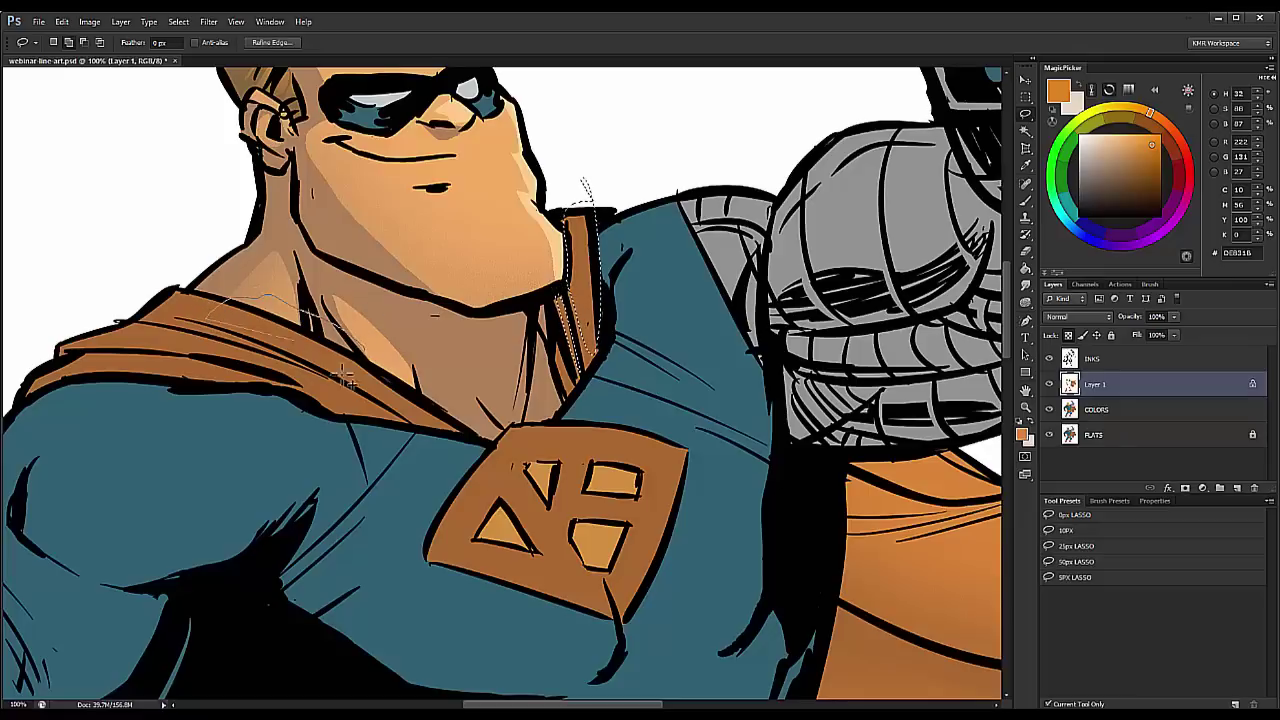
mouse_move(345, 378)
mouse_down()
mouse_move(390, 410)
mouse_move(420, 345)
mouse_move(335, 302)
mouse_up()
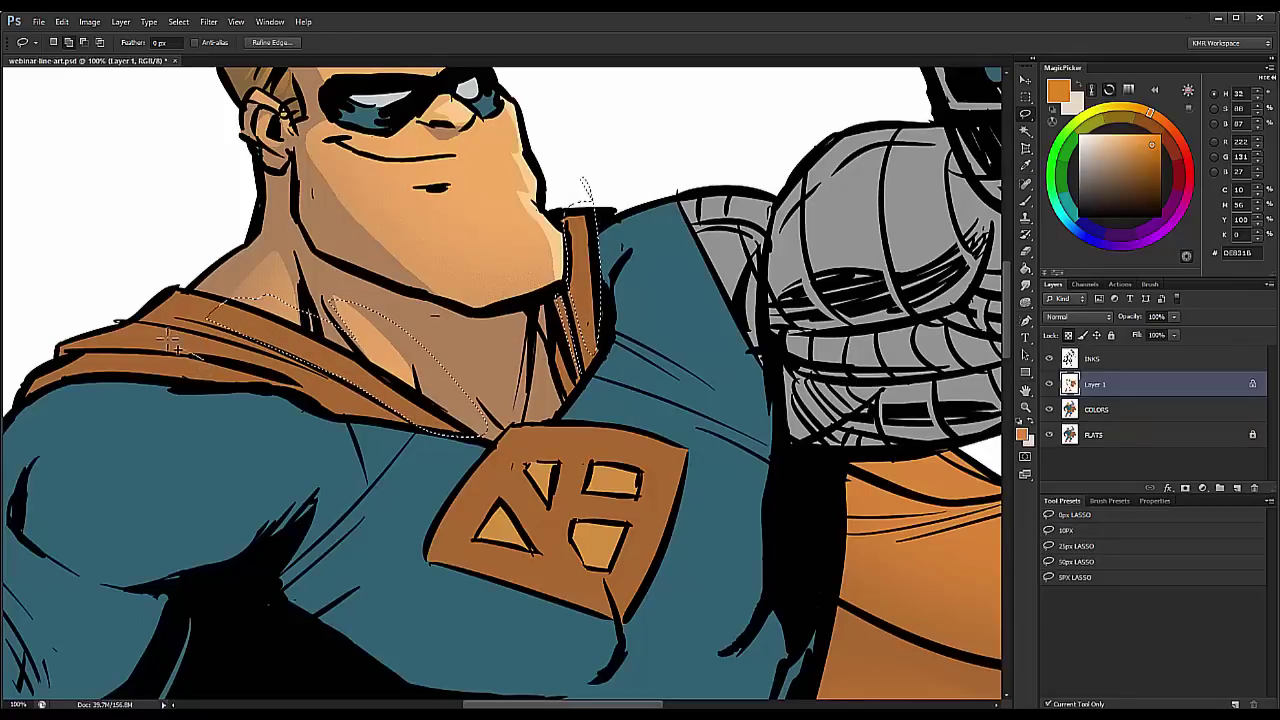
mouse_move(175, 345)
mouse_down()
mouse_move(352, 392)
mouse_move(350, 426)
mouse_move(200, 342)
mouse_up()
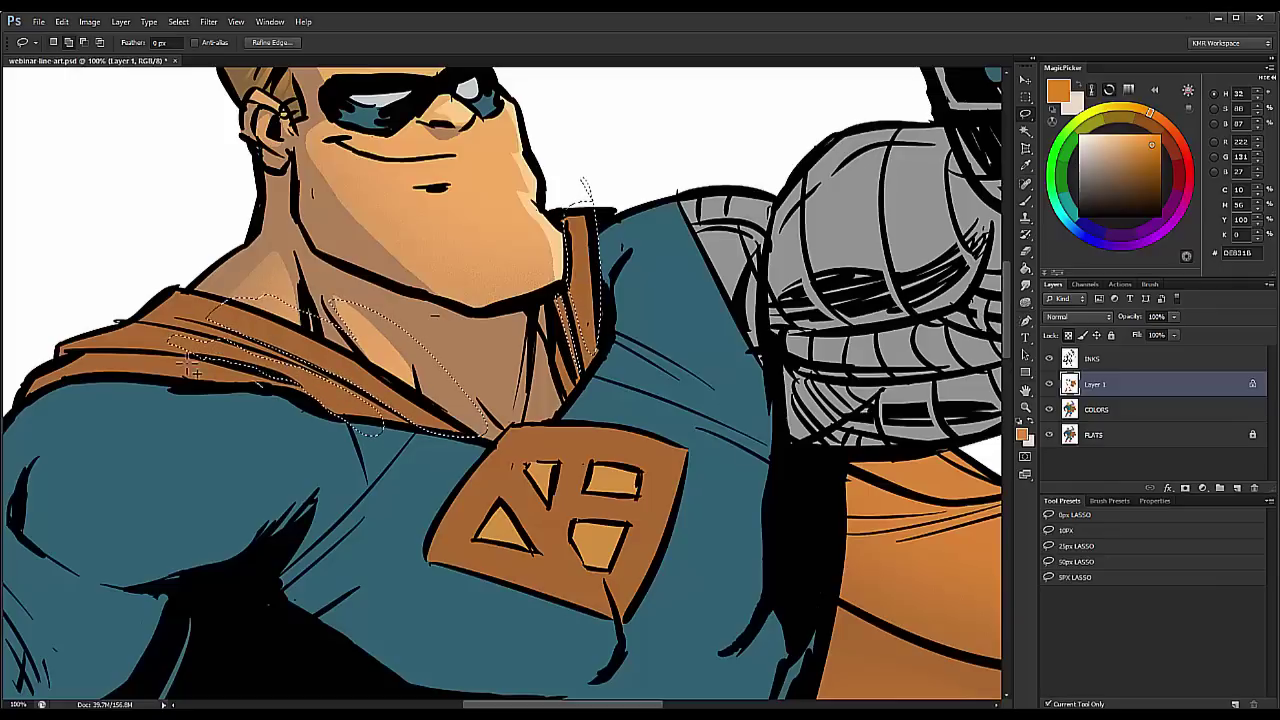
Step: Brush the bright orange highlight over the selected collar folds without the selection outline showing
key(ctrl+d)
key(b)
drag(490, 270, 560, 282)
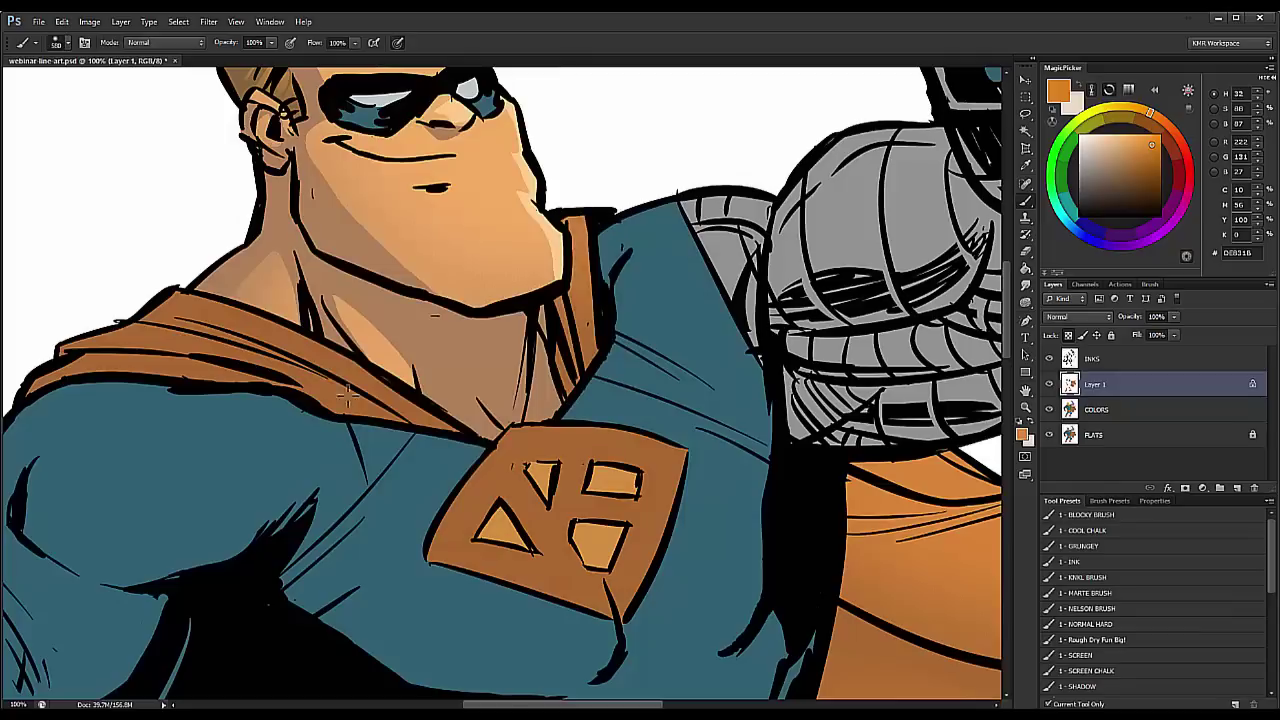
Step: Merge Layer 1 down into the COLORS layer
click(1025, 388)
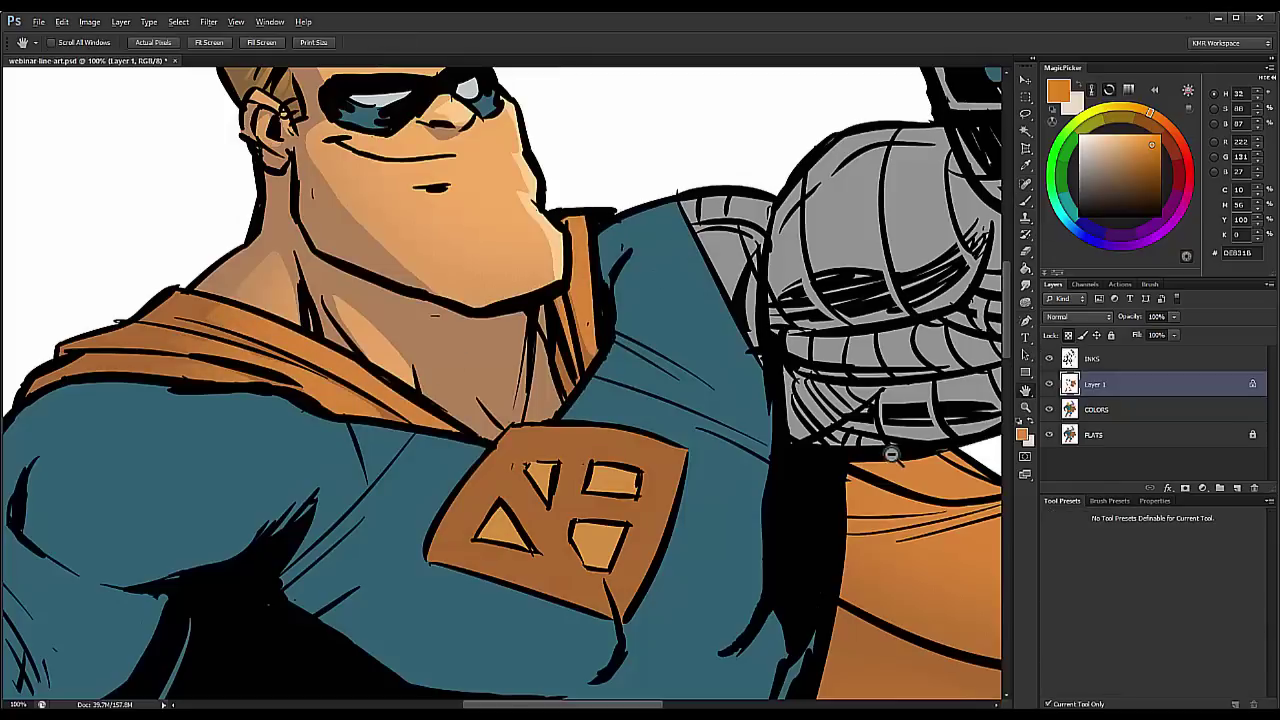
click(1025, 405)
drag(905, 456, 525, 143)
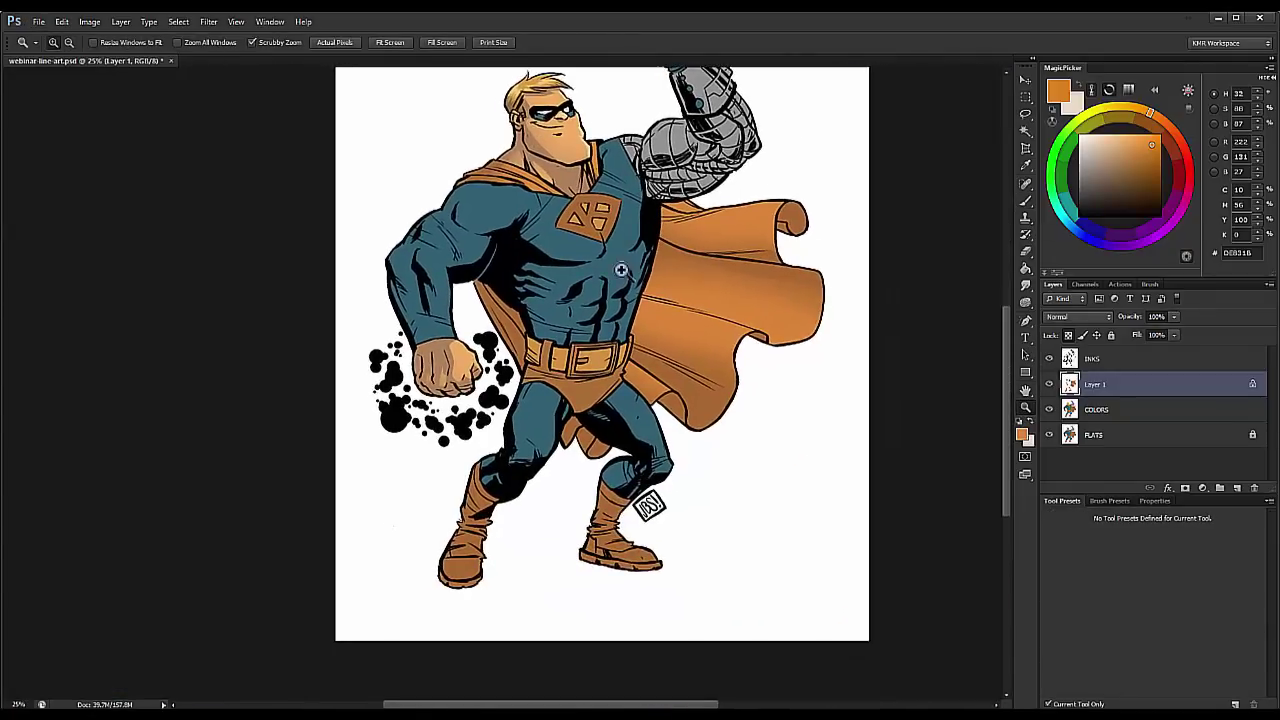
click(620, 243)
drag(600, 290, 501, 462)
right_click(1097, 390)
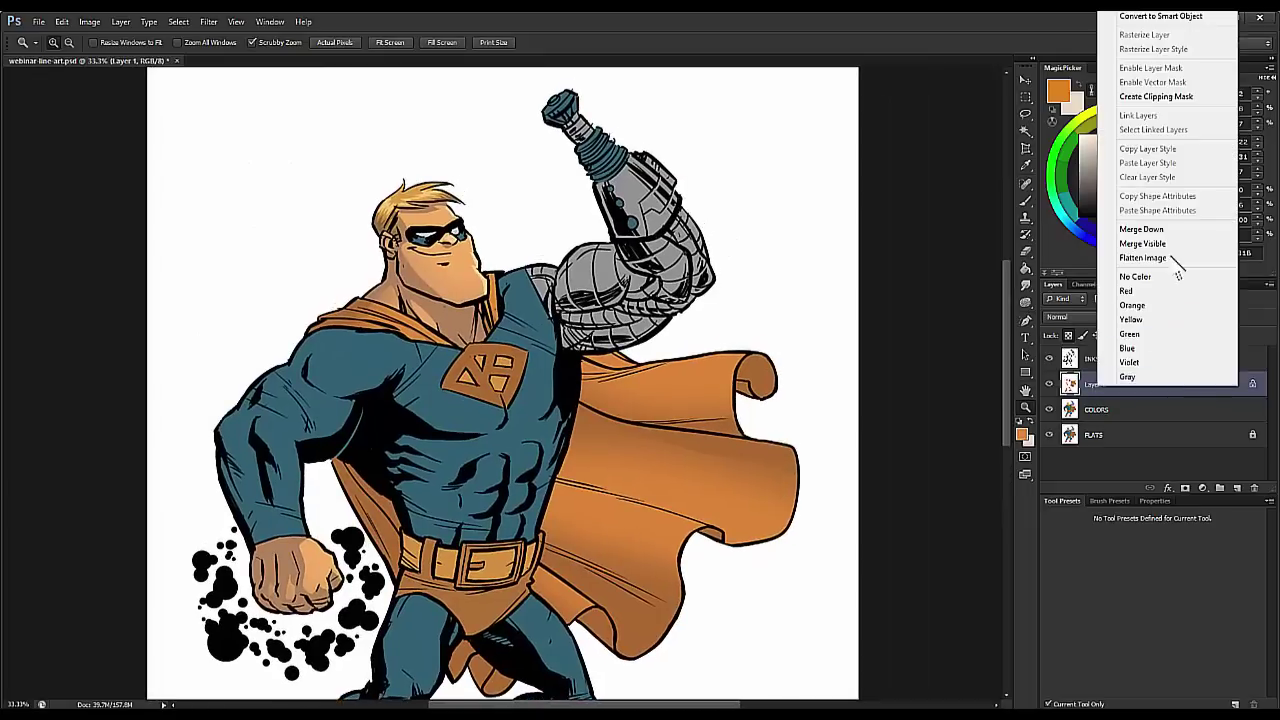
click(1165, 232)
drag(557, 223, 552, 128)
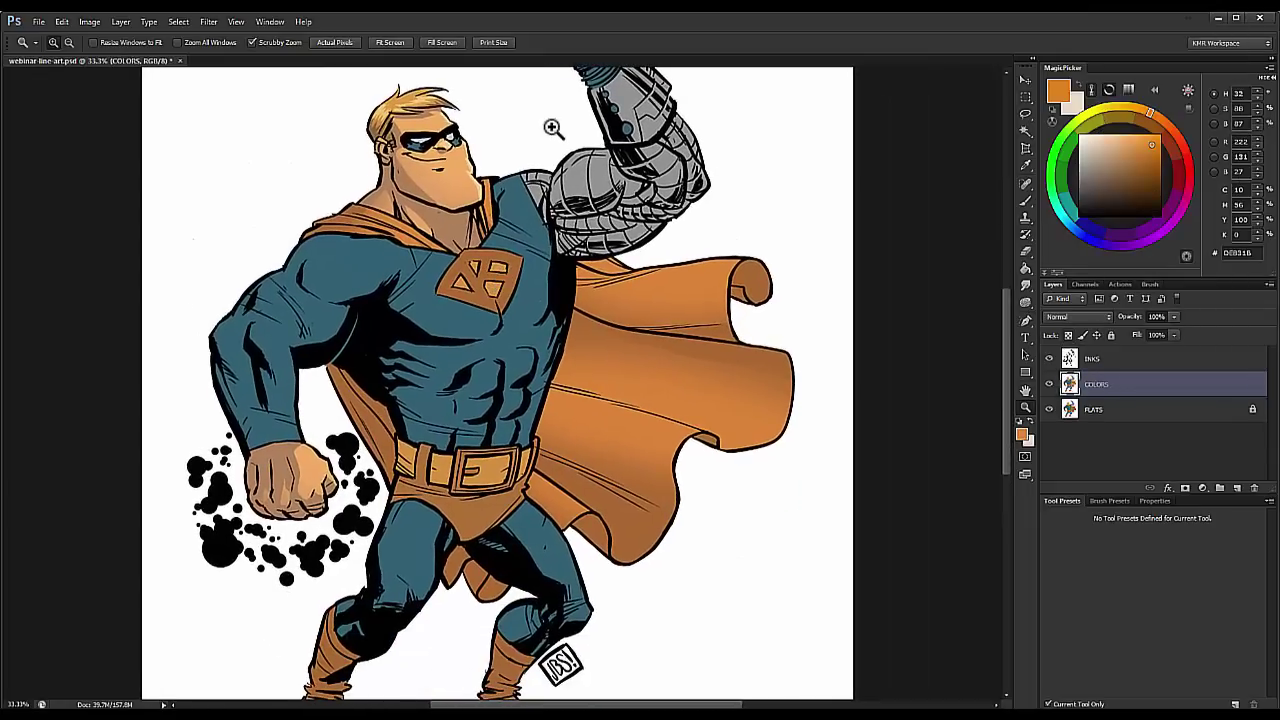
Step: Select the chest emblem's orange color on the COLORS layer and copy it to a new layer
key(w)
click(485, 280)
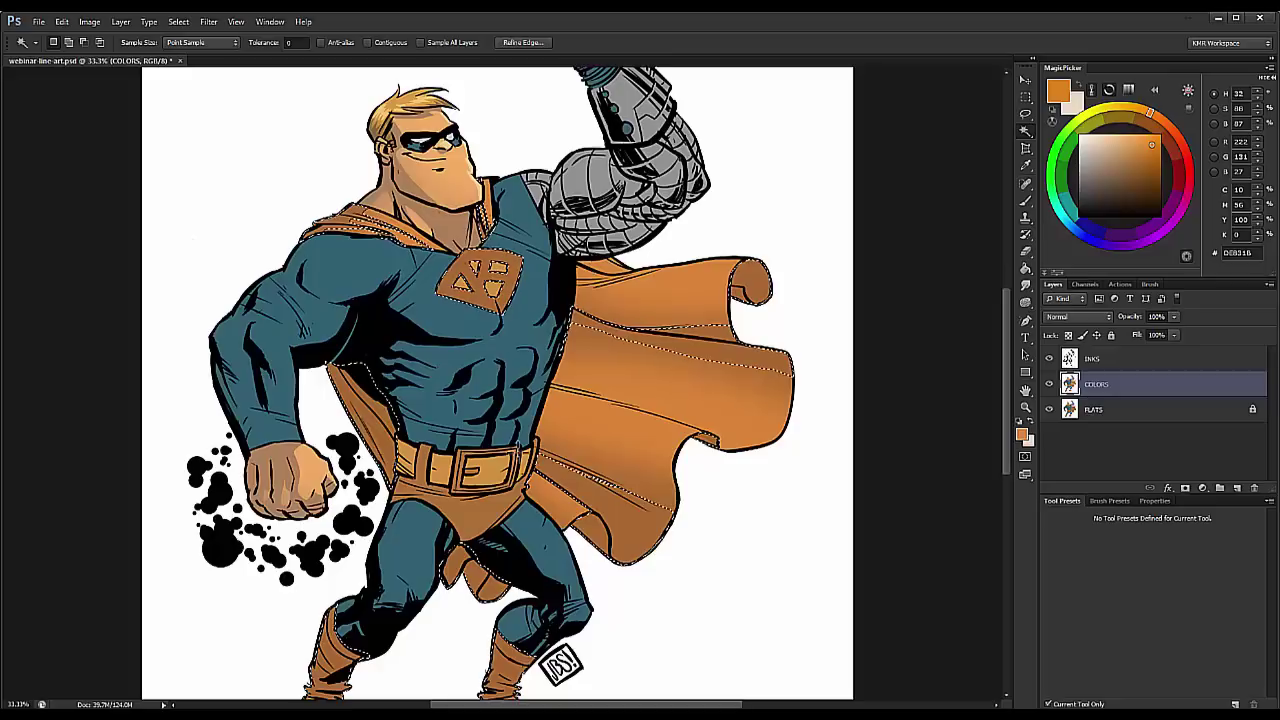
click(831, 263)
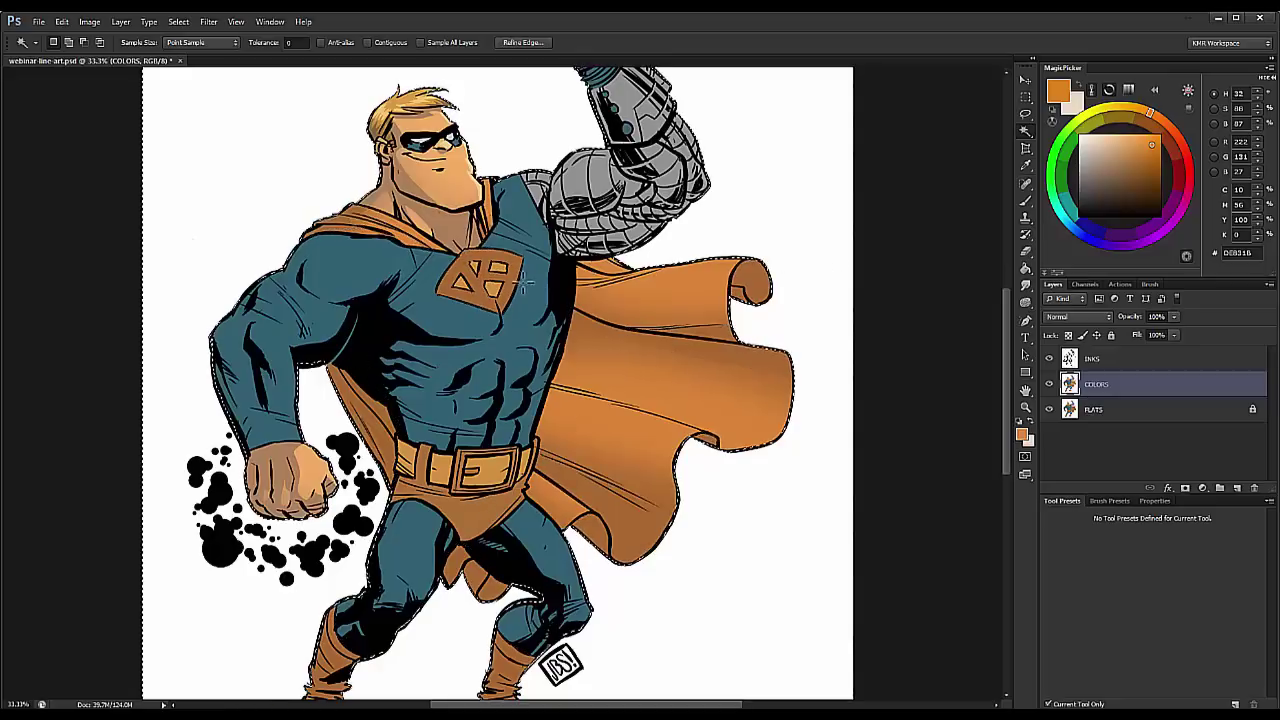
key(ctrl+j)
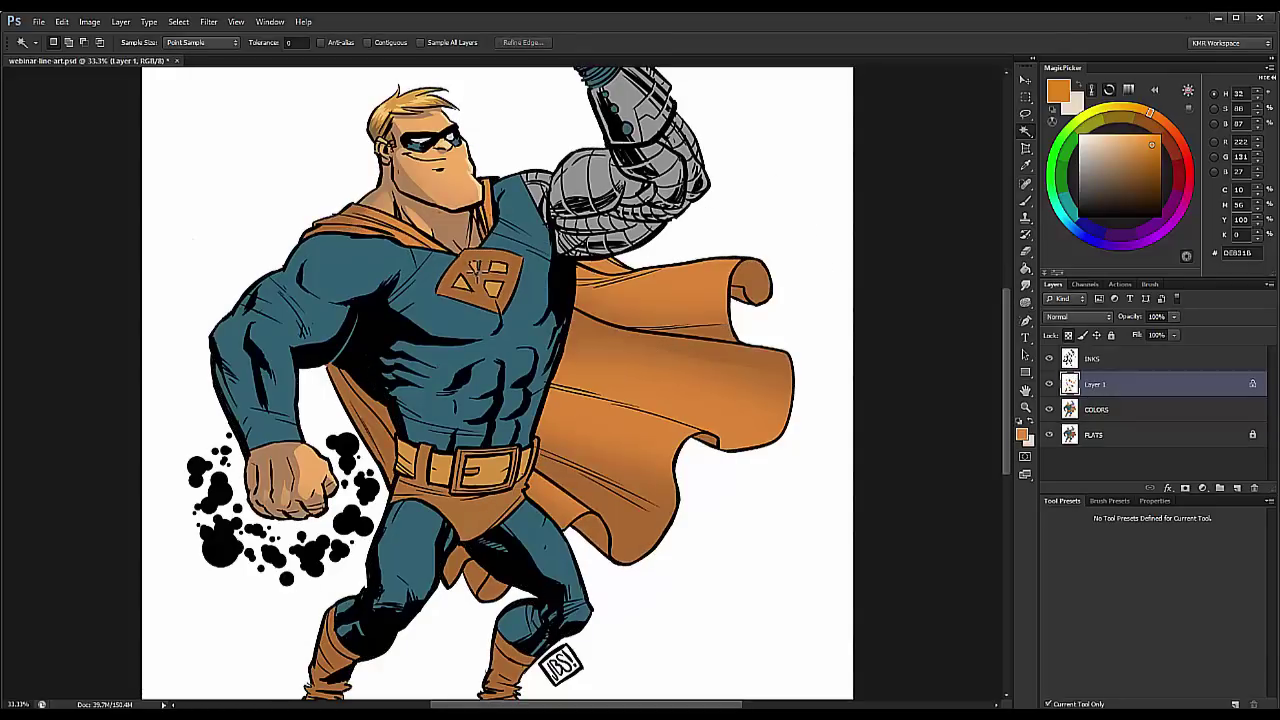
Step: Try brushing the bright orange highlight over the chest emblem with a large soft brush
scroll(485, 280, up, 2)
key(b)
alt+right_click(484, 242)
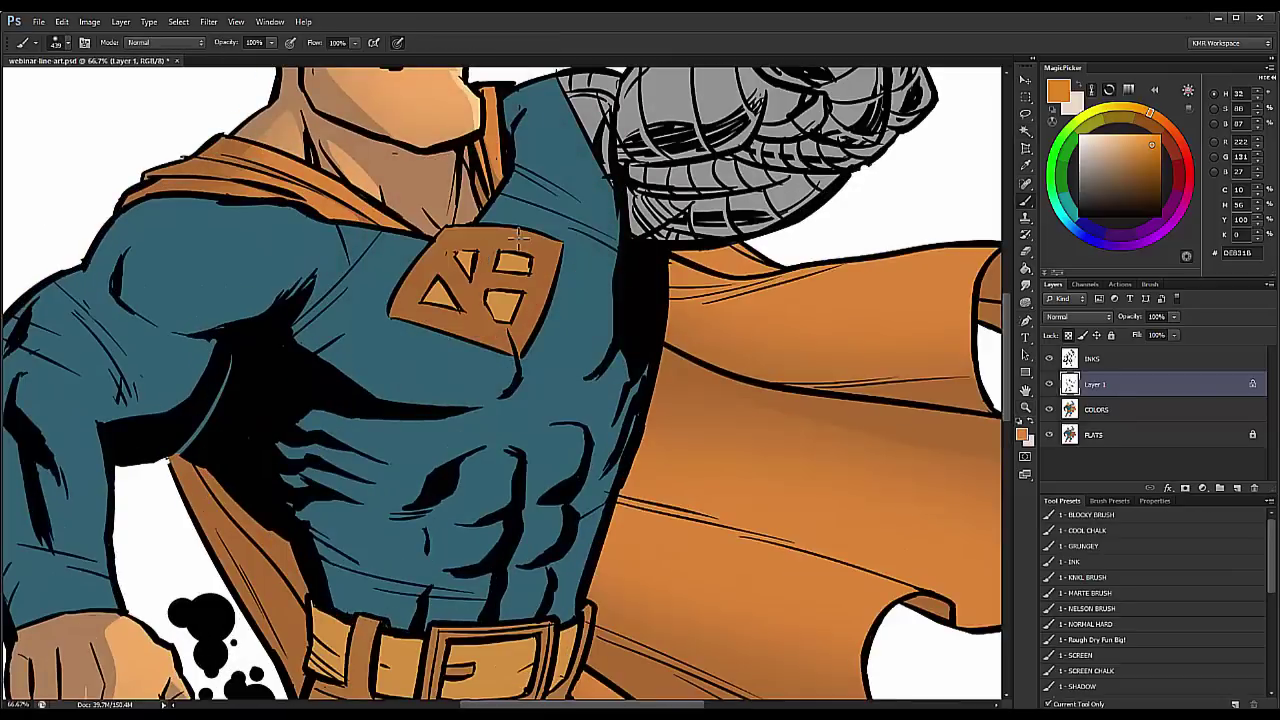
drag(518, 235, 544, 216)
key(ctrl+z)
alt+right_click(487, 262)
mouse_move(458, 204)
mouse_down()
mouse_move(526, 208)
mouse_move(566, 178)
mouse_up()
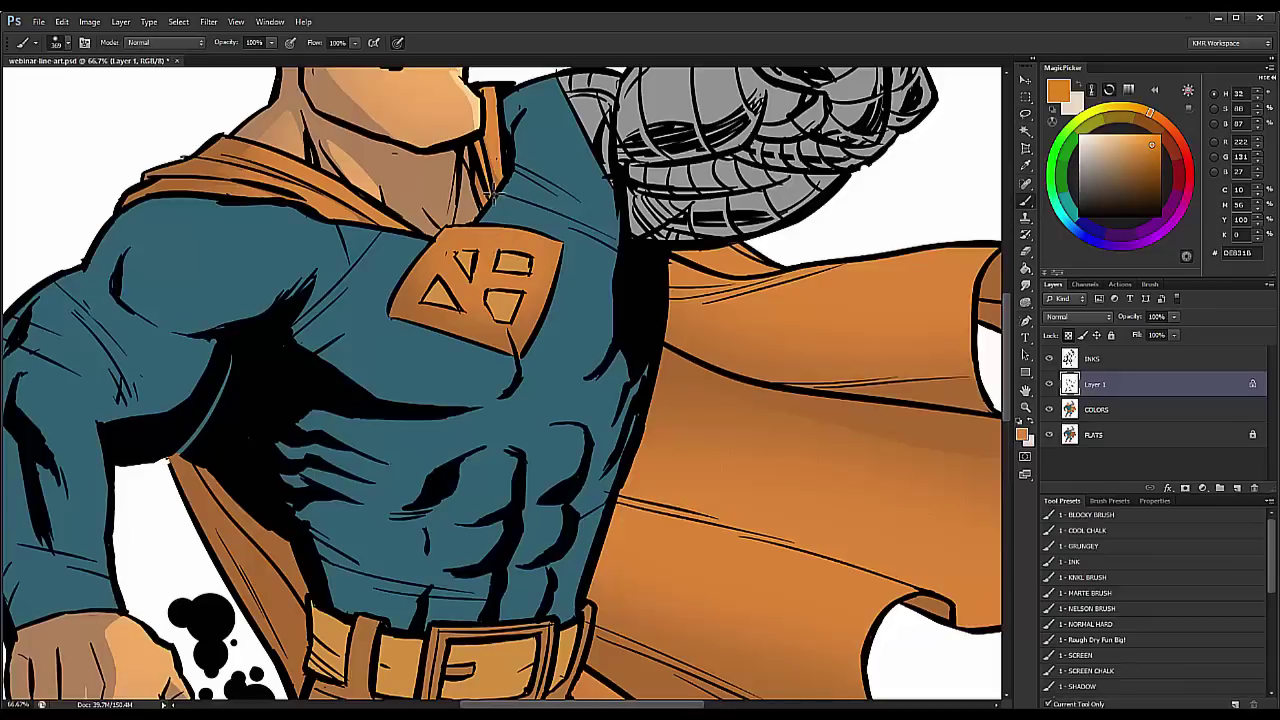
key(ctrl+z)
Step: Lasso one half of the chest emblem diagonally, brush the bright orange highlight along its dividing edge, and deselect
ctrl+click(489, 262)
key(l)
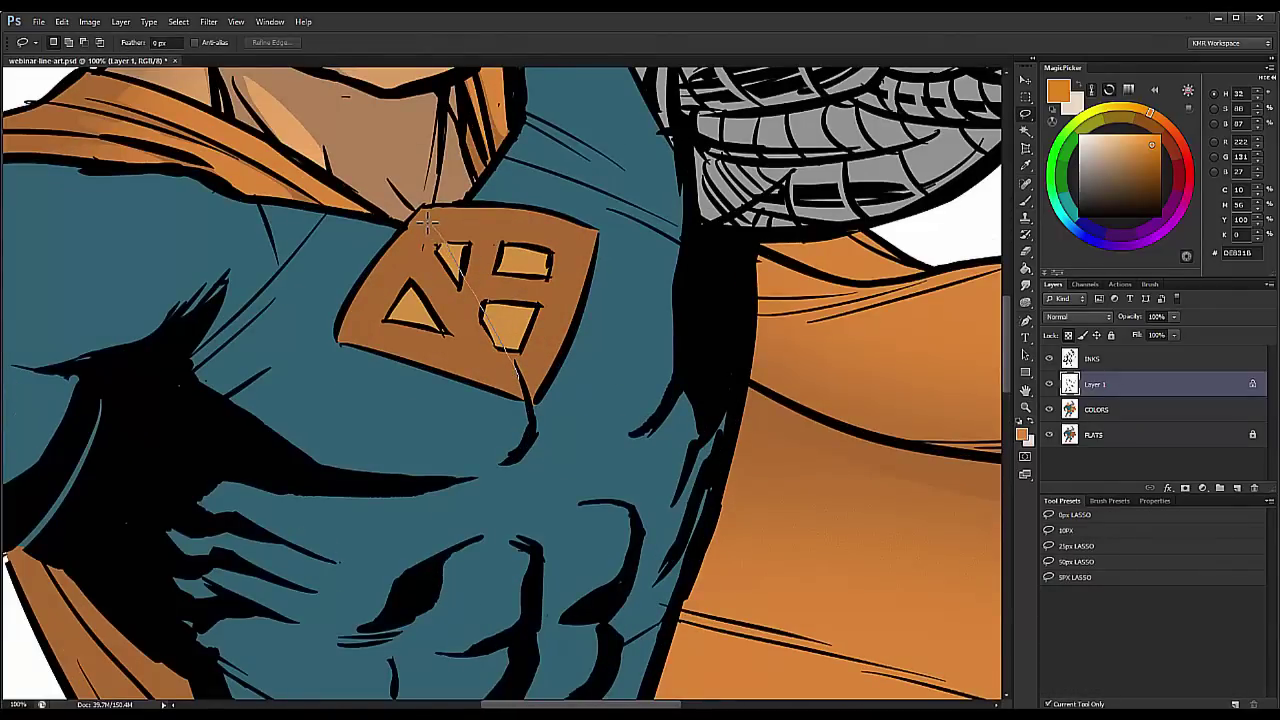
mouse_move(410, 222)
mouse_down()
mouse_move(443, 422)
mouse_move(525, 418)
mouse_up()
key(b)
alt+right_click(482, 278)
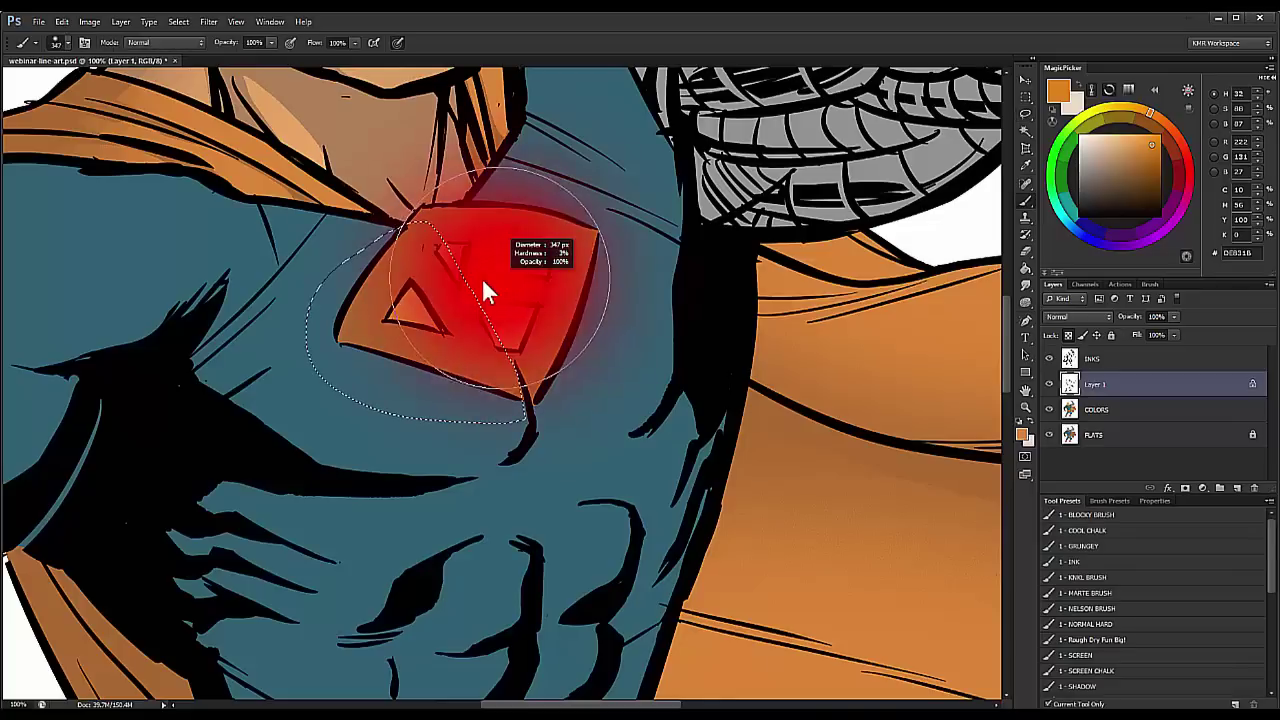
drag(488, 225, 576, 432)
key(ctrl+d)
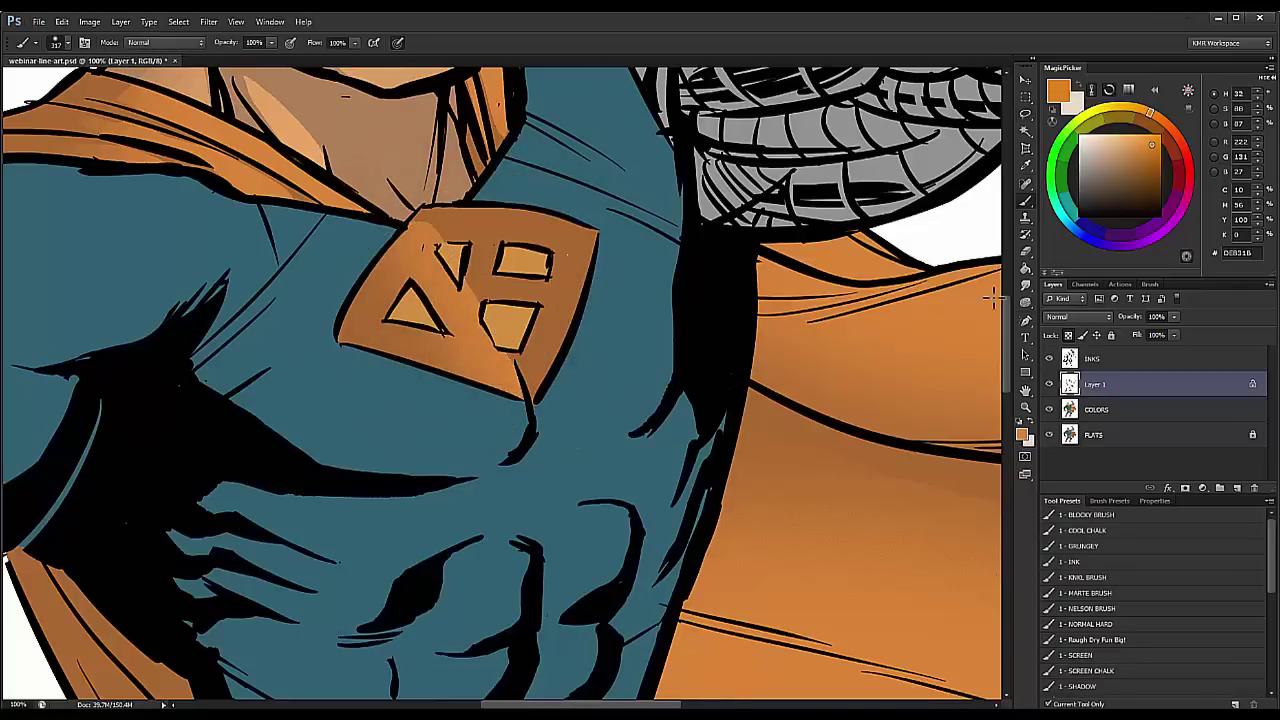
Step: Check the emblem on the whole figure and soften its shading with more bright orange from a large soft brush
key(z)
alt+click(932, 435)
alt+click(932, 435)
alt+click(930, 435)
drag(876, 456, 663, 243)
key(l)
key(z)
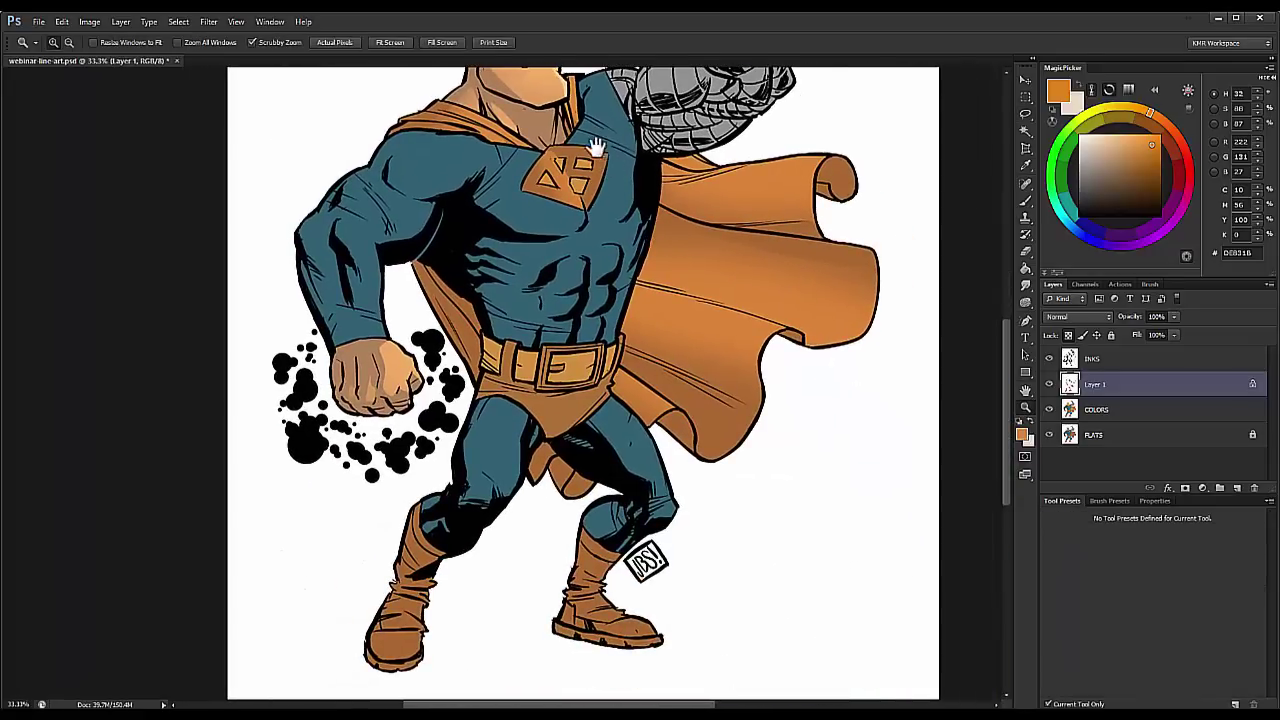
drag(596, 143, 526, 322)
click(526, 322)
click(526, 322)
key(b)
alt+right_click(529, 311)
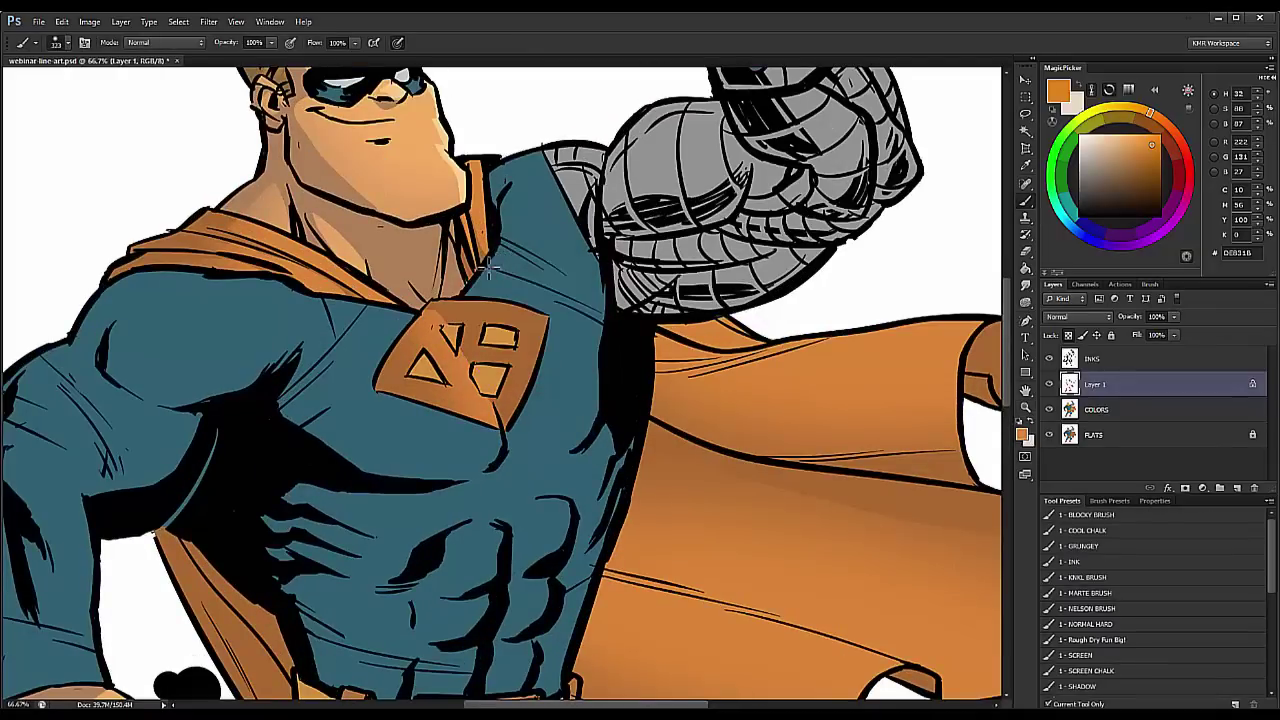
drag(521, 455, 543, 213)
Step: Merge the emblem highlight layer down into the COLORS layer
key(w)
click(397, 310)
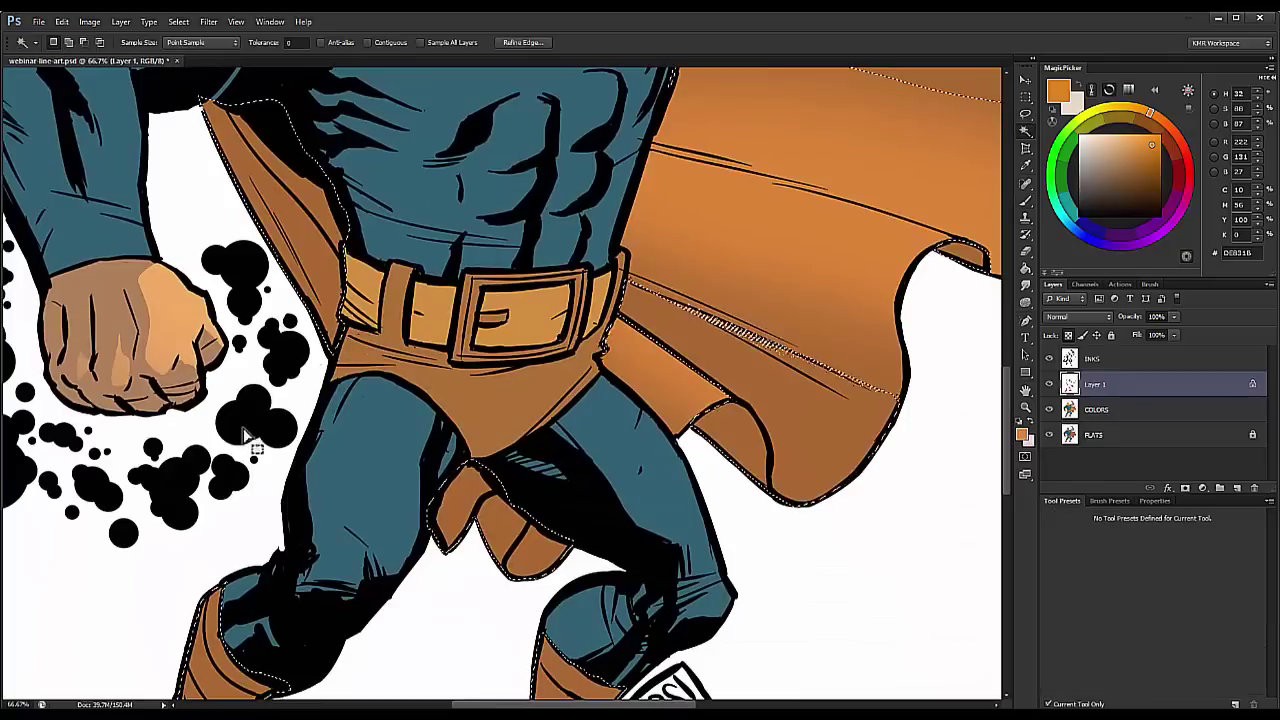
right_click(1117, 385)
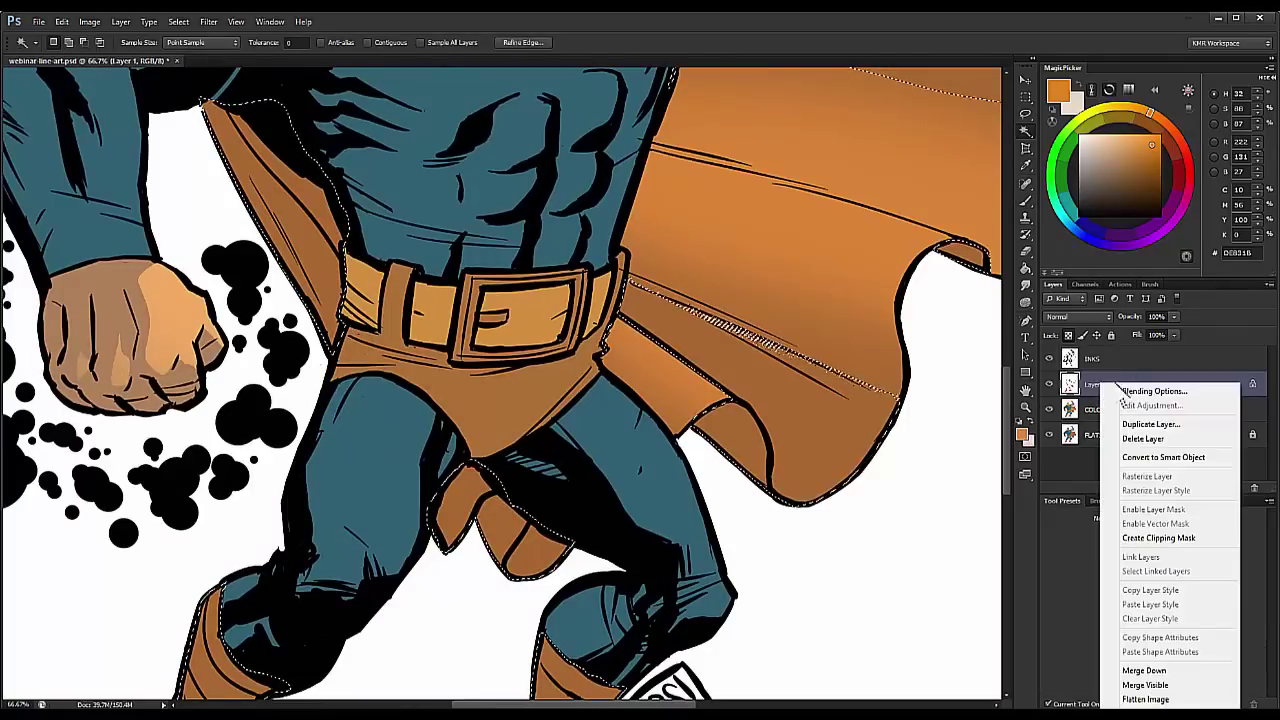
click(1145, 670)
Step: Copy the orange belt and trunks from COLORS to a new layer and lasso their lit areas
key(ctrl+d)
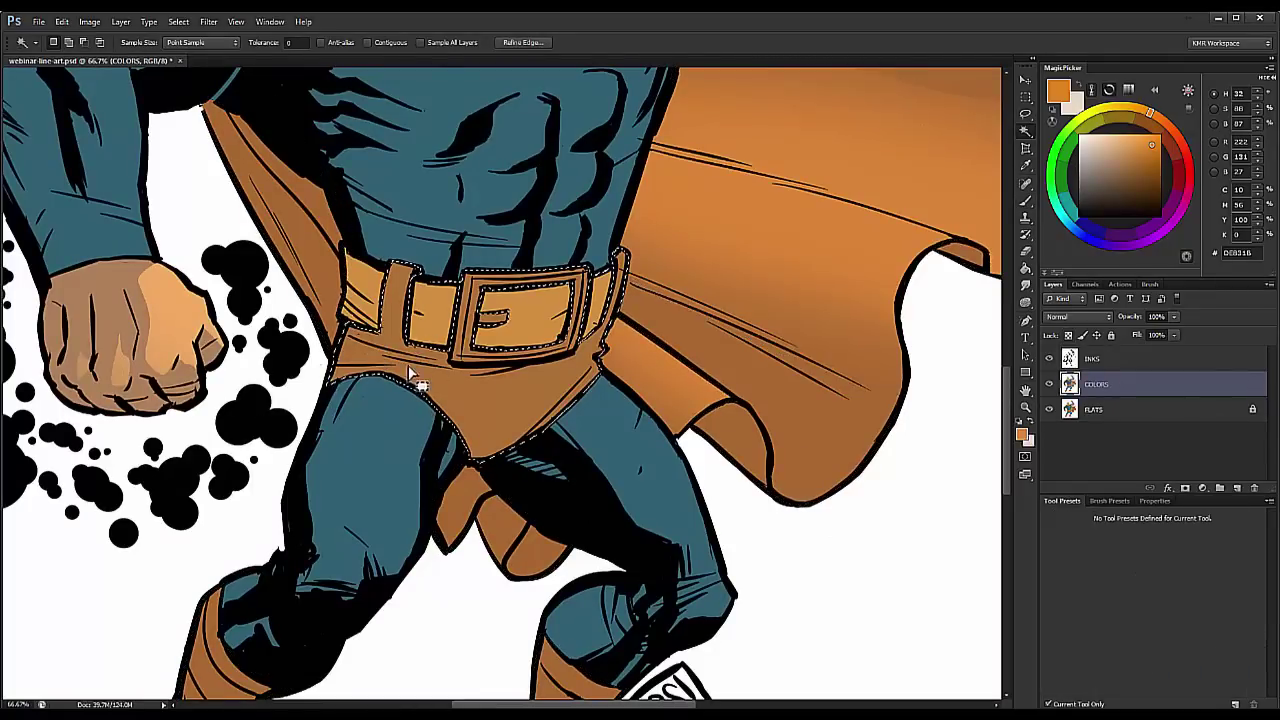
key(ctrl+shift+alt+n)
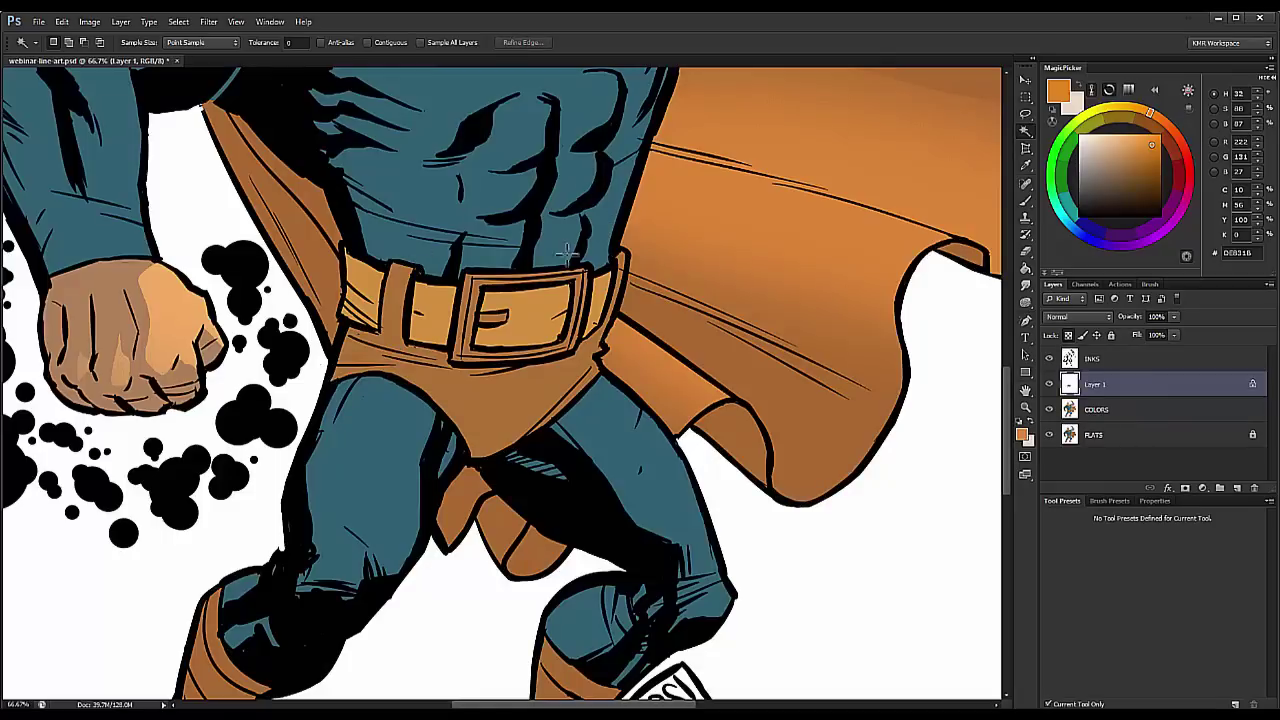
key(l)
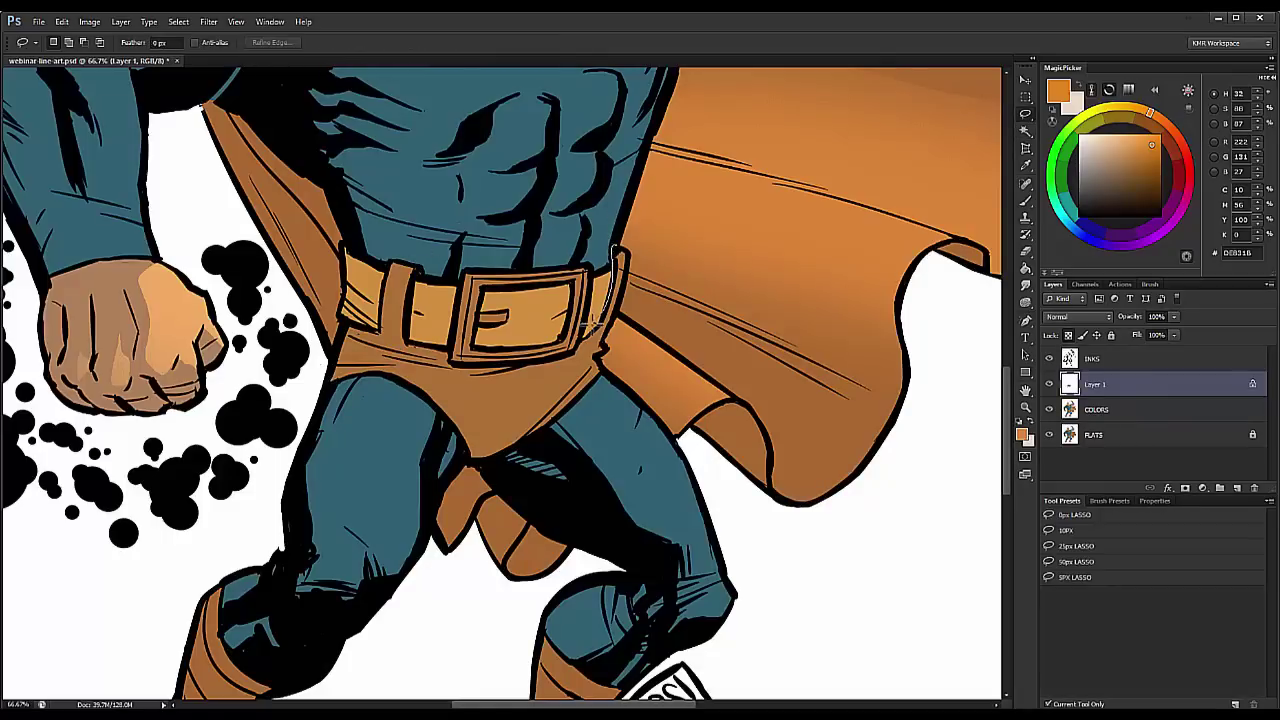
mouse_move(579, 247)
mouse_down()
mouse_move(455, 250)
mouse_move(436, 298)
mouse_up()
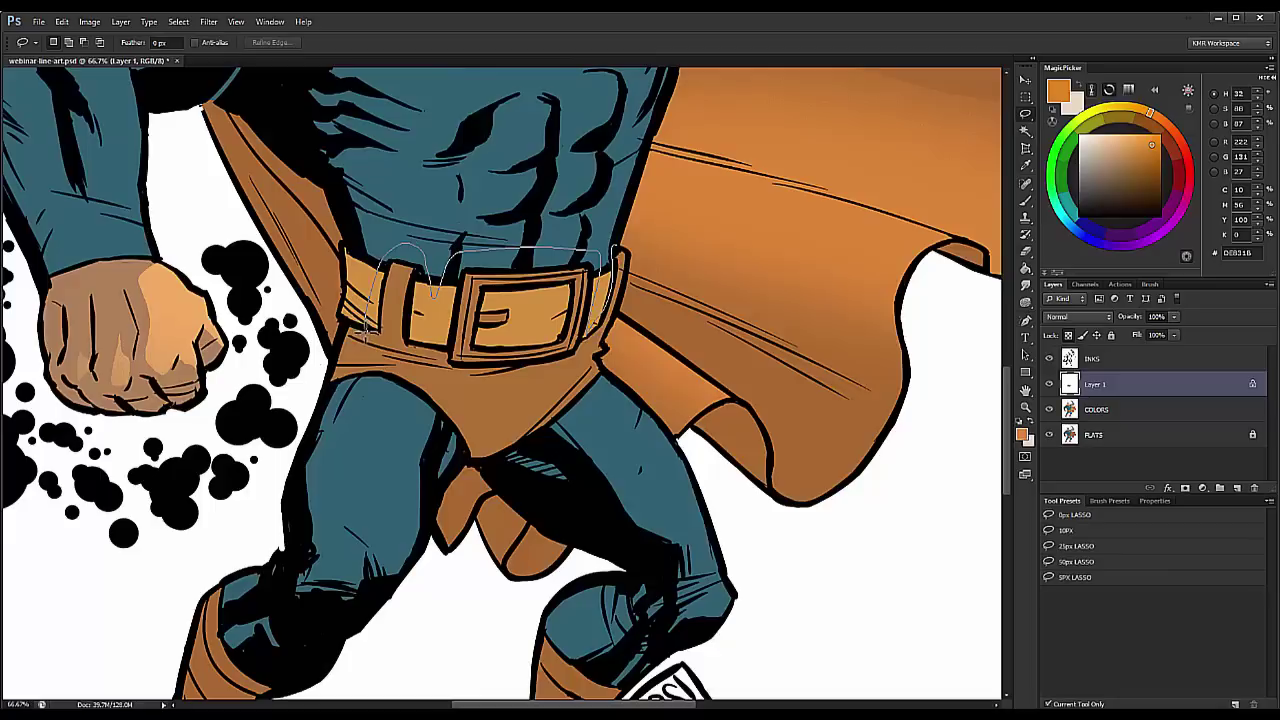
drag(367, 370, 439, 430)
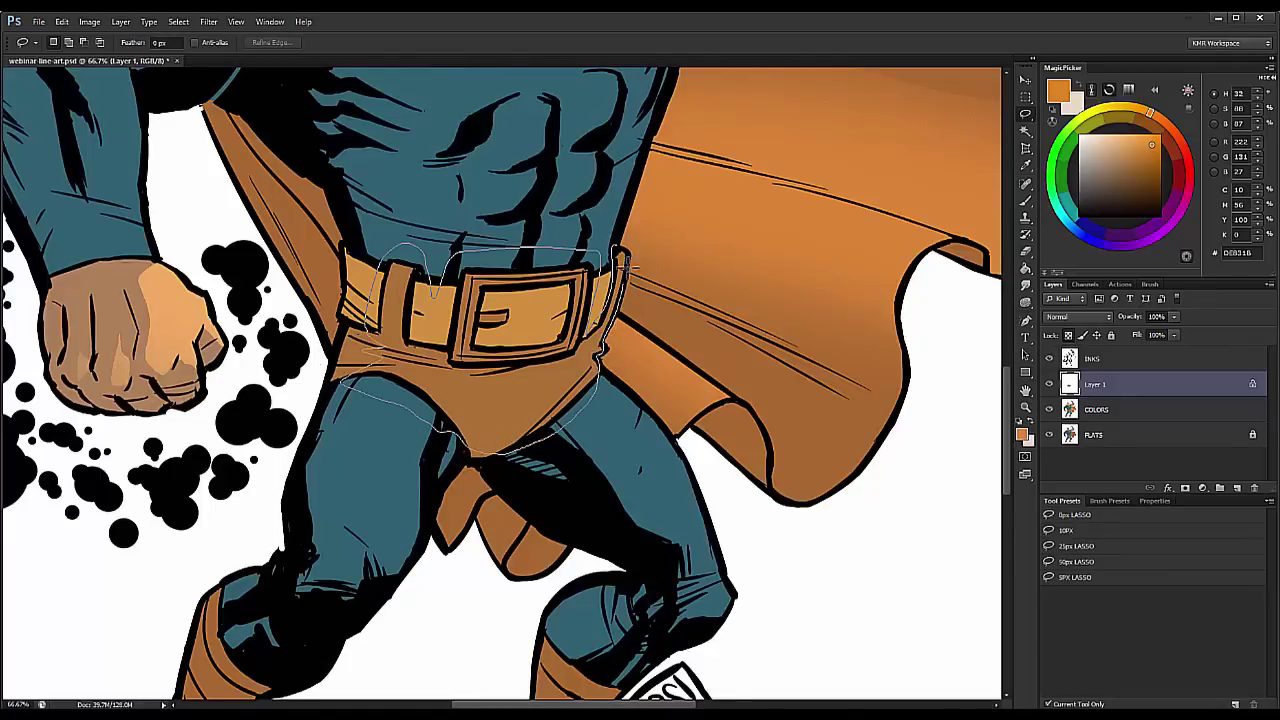
drag(628, 268, 616, 247)
Step: Brush the bright orange highlight over the lassoed belt and trunks with the selection outline hidden
key(ctrl+h)
key(b)
mouse_move(566, 289)
mouse_down()
mouse_move(640, 287)
mouse_move(594, 301)
mouse_up()
click(528, 442)
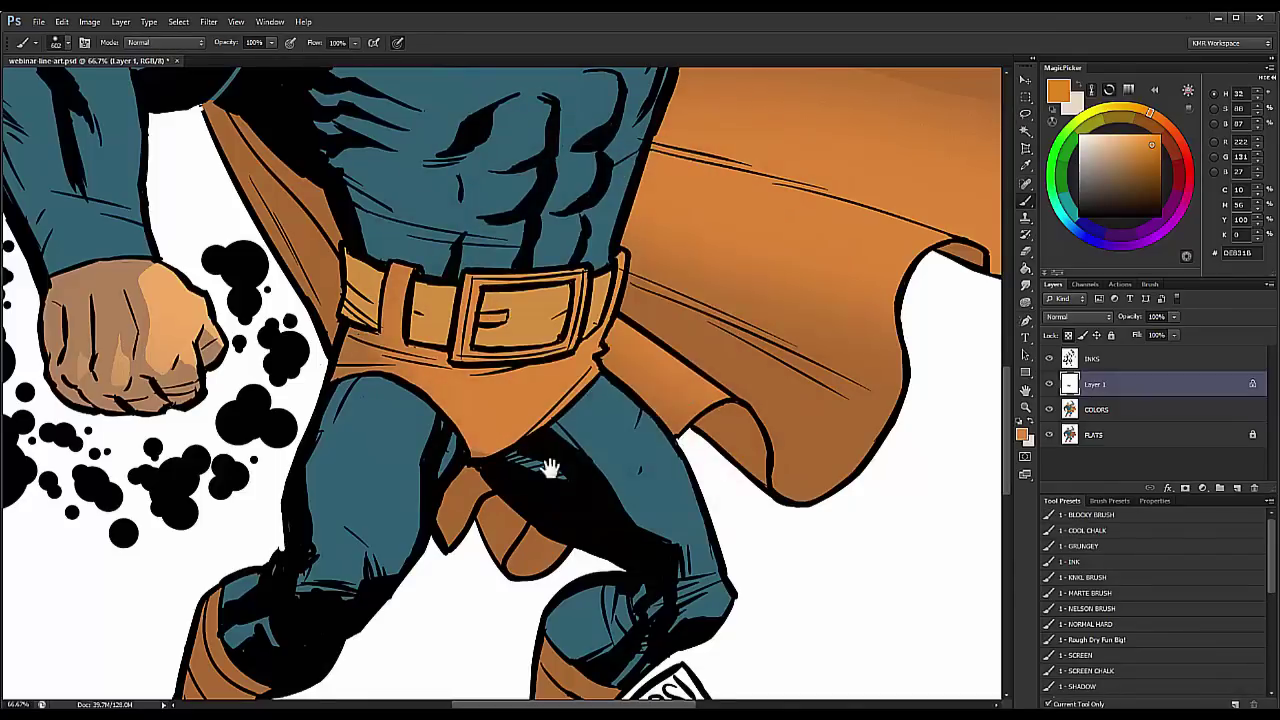
Step: Try to lasso and highlight the boot beside the signature on the belt and trunks layer
drag(549, 468, 634, 100)
key(l)
drag(719, 340, 585, 252)
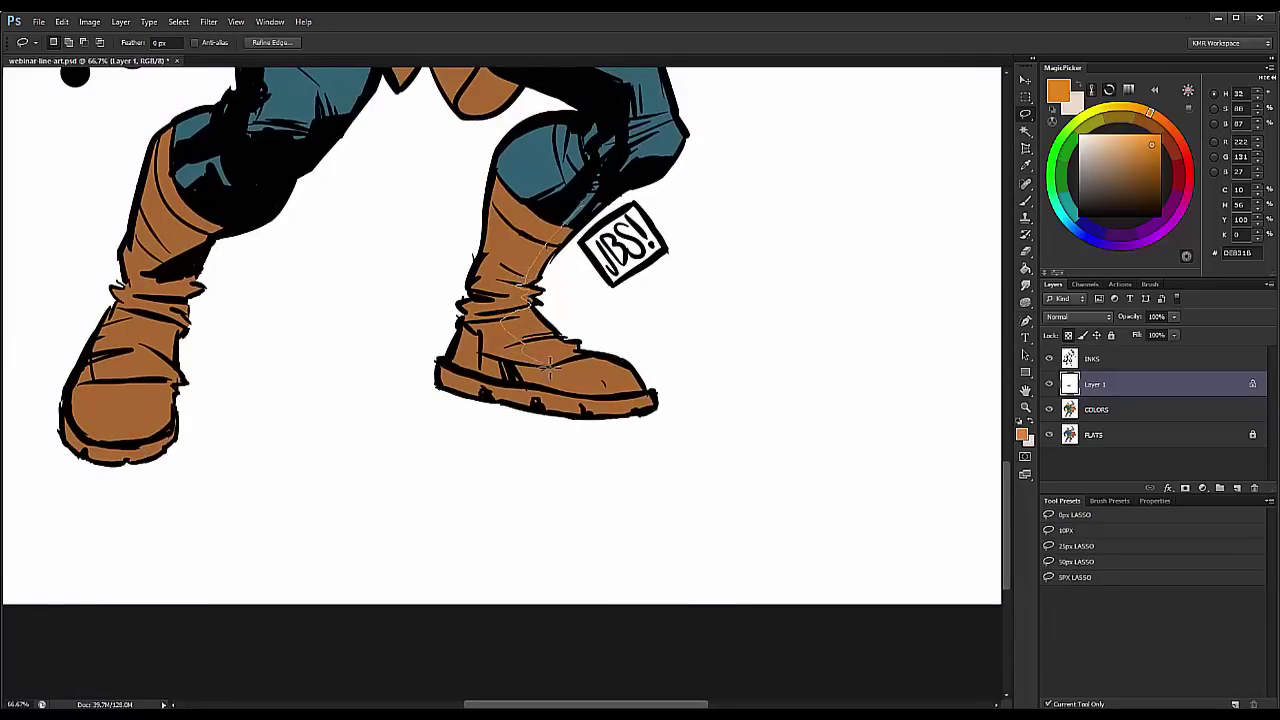
mouse_move(565, 412)
mouse_down()
mouse_move(657, 346)
mouse_move(697, 129)
mouse_move(656, 127)
mouse_up()
key(b)
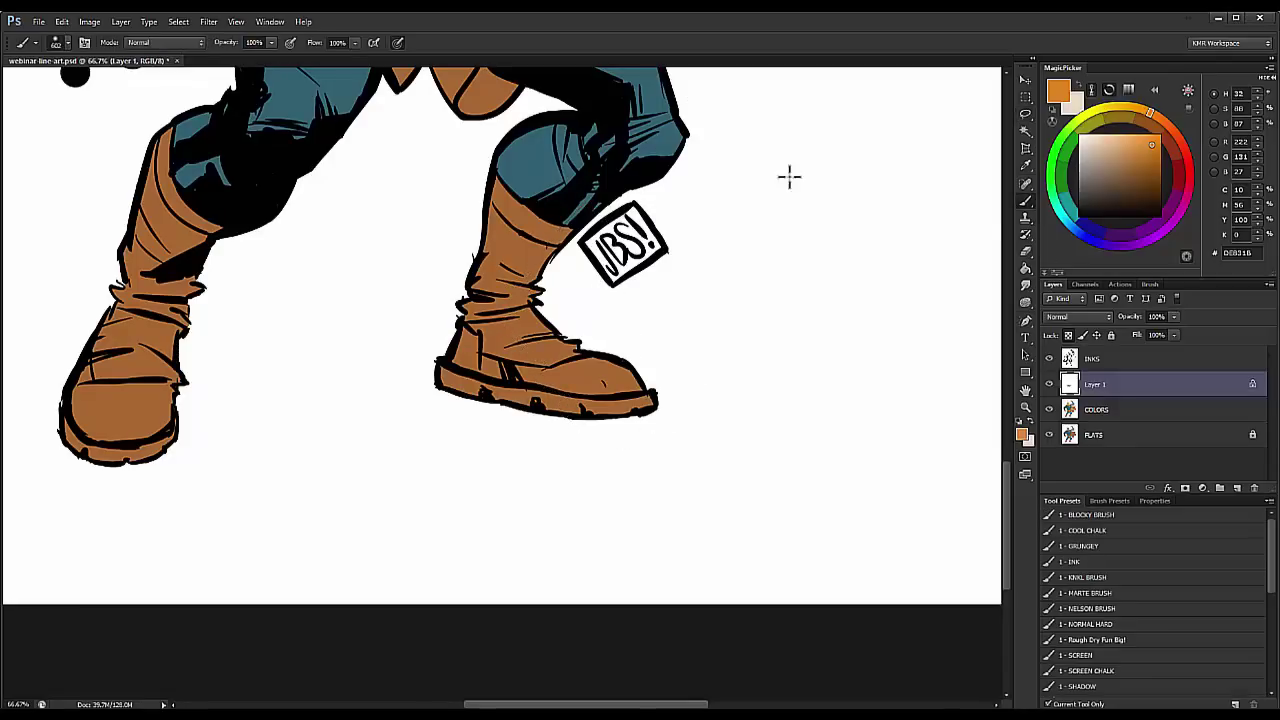
drag(789, 177, 756, 557)
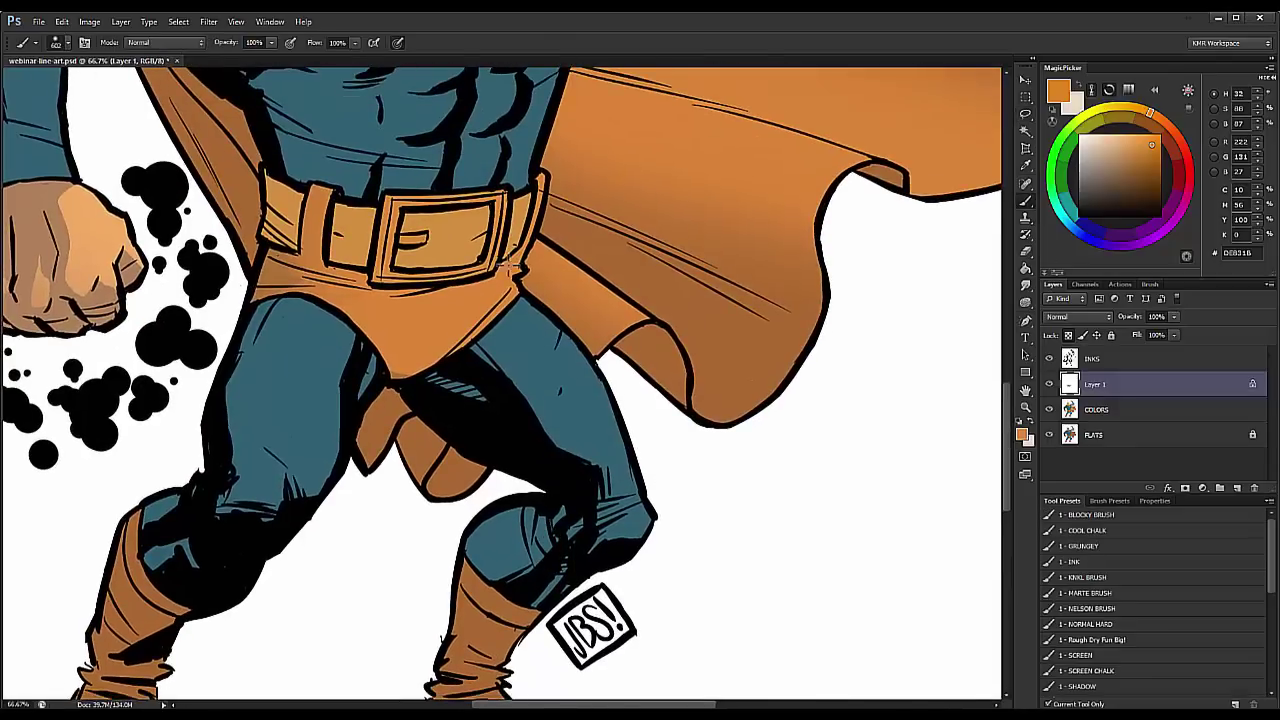
Step: Merge Layer 1 down into COLORS and copy the dark orange boot areas to a new layer
click(1113, 417)
drag(947, 362, 858, 98)
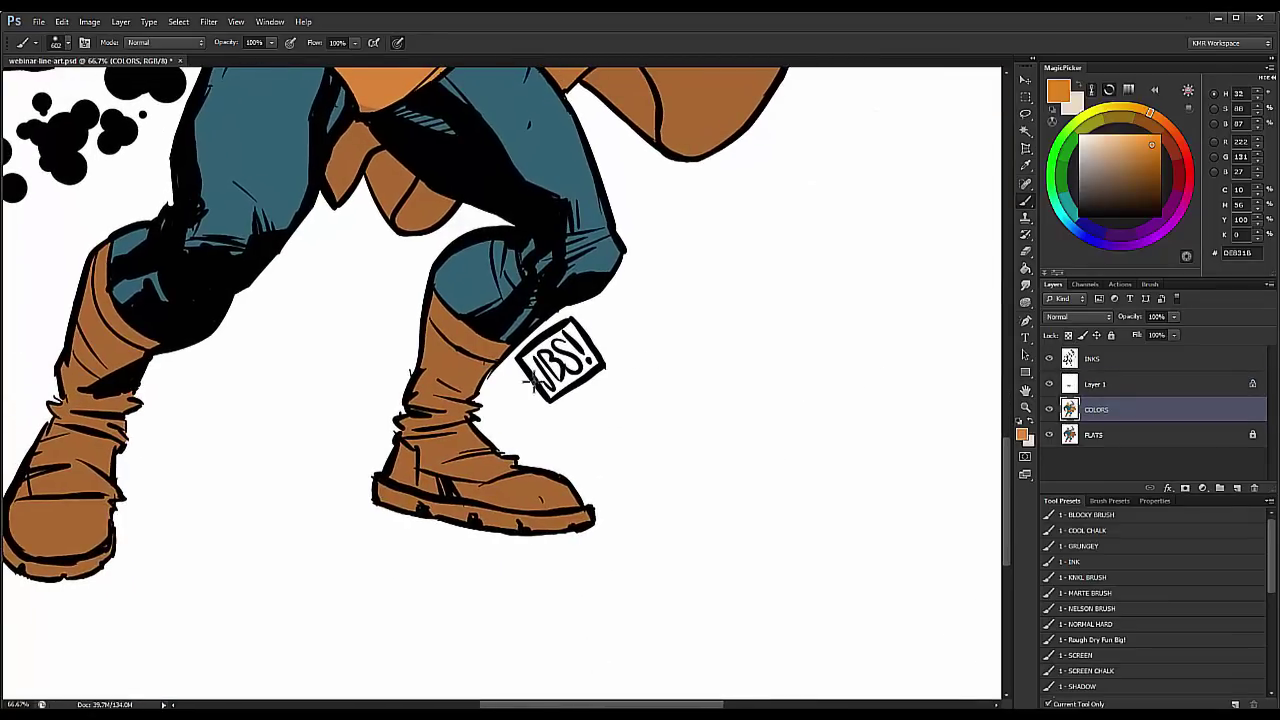
right_click(1097, 387)
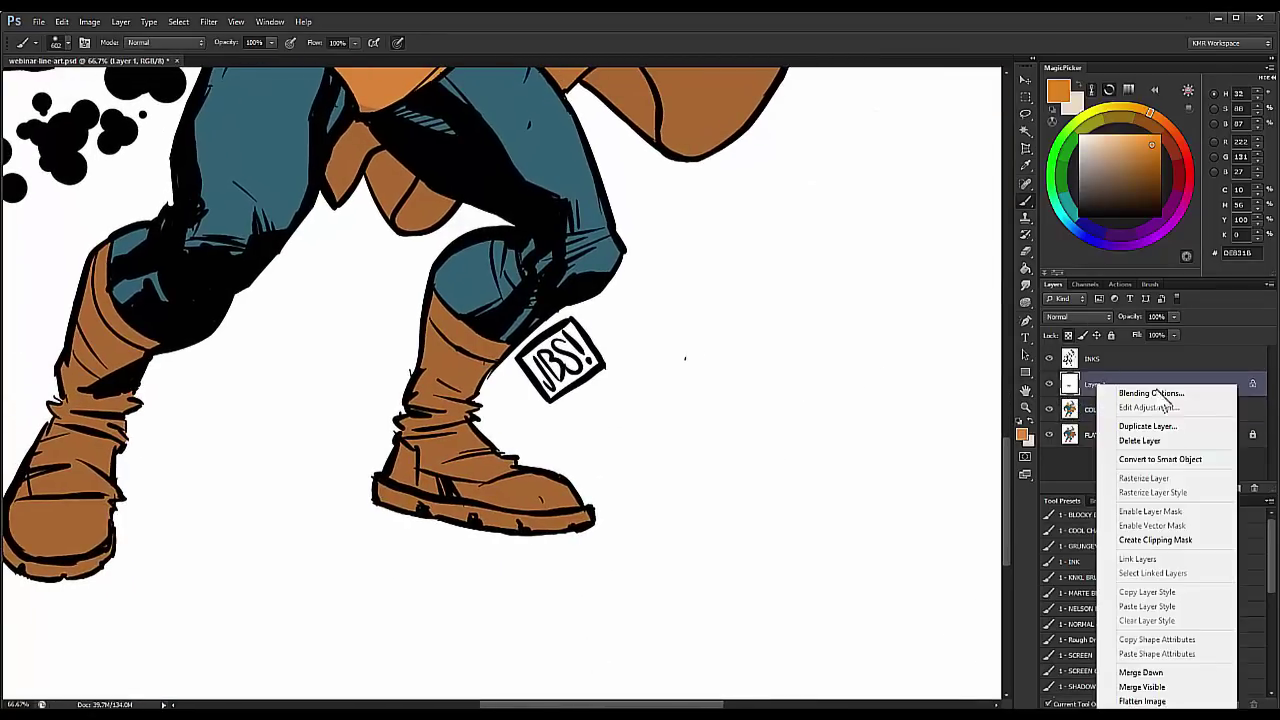
click(1157, 678)
key(w)
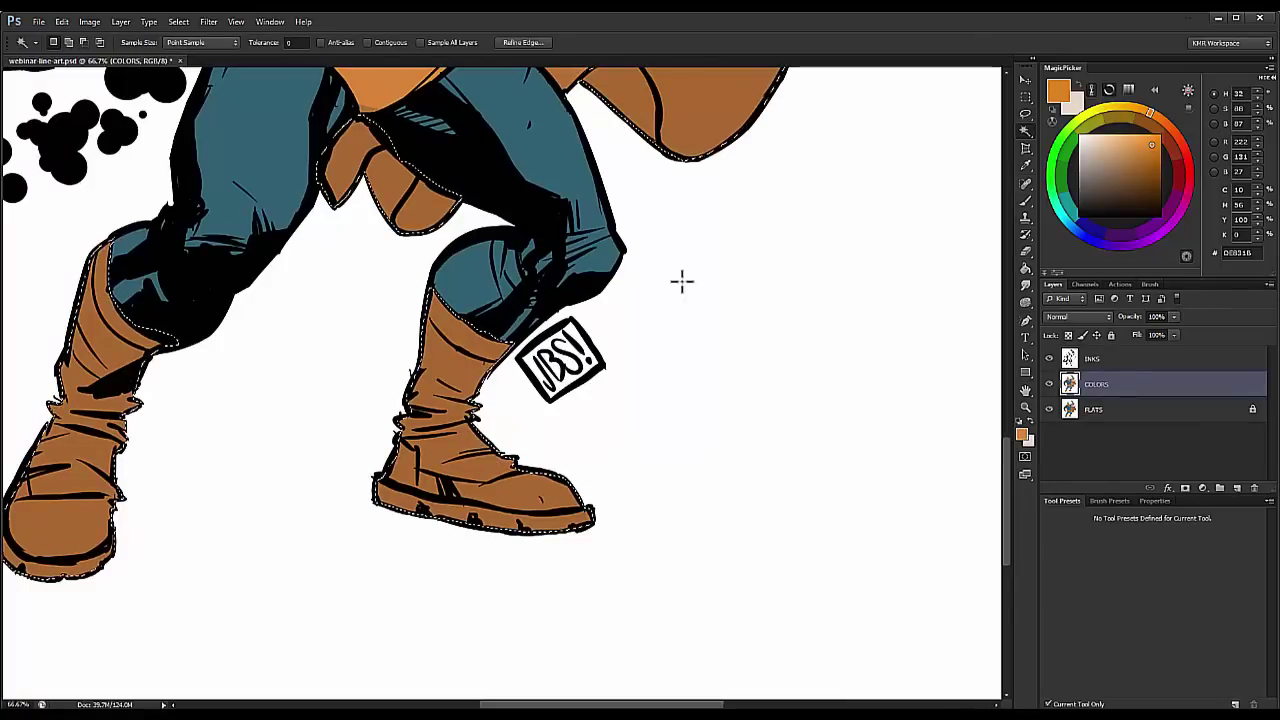
key(ctrl+j)
Step: Lasso the front side of the boot beside the signature and brush the bright orange highlight into it
key(l)
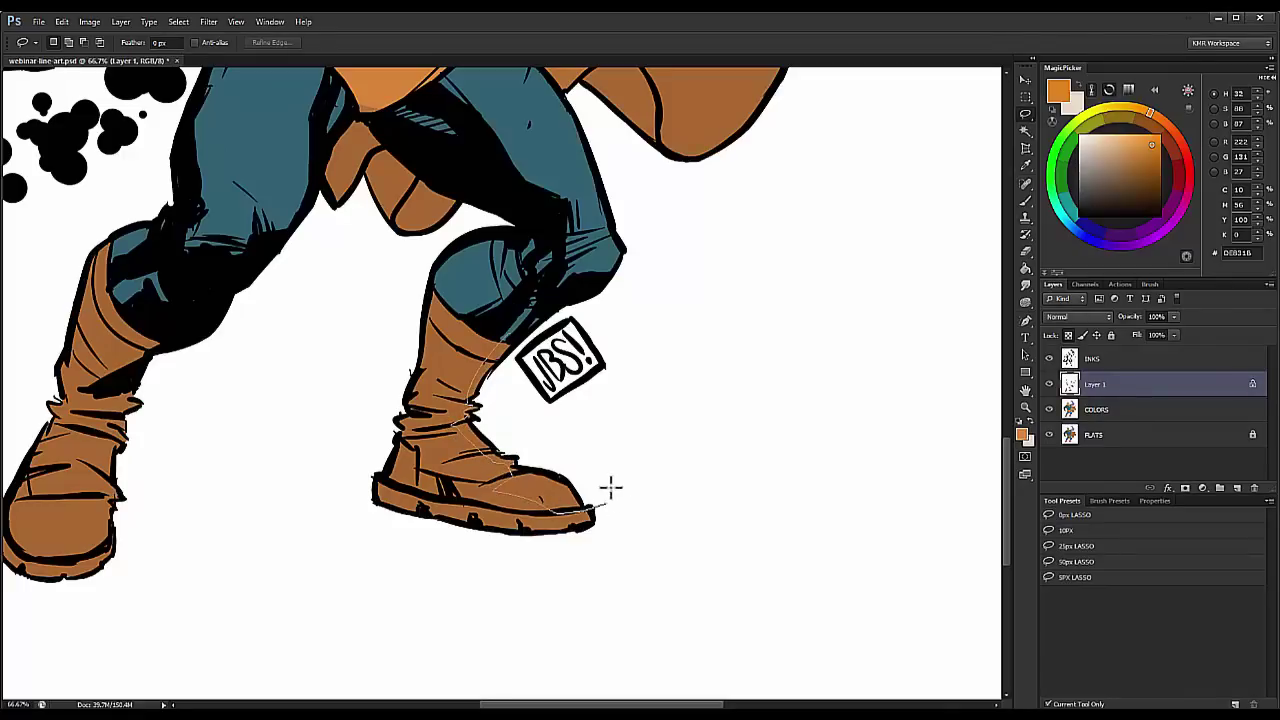
drag(610, 488, 577, 316)
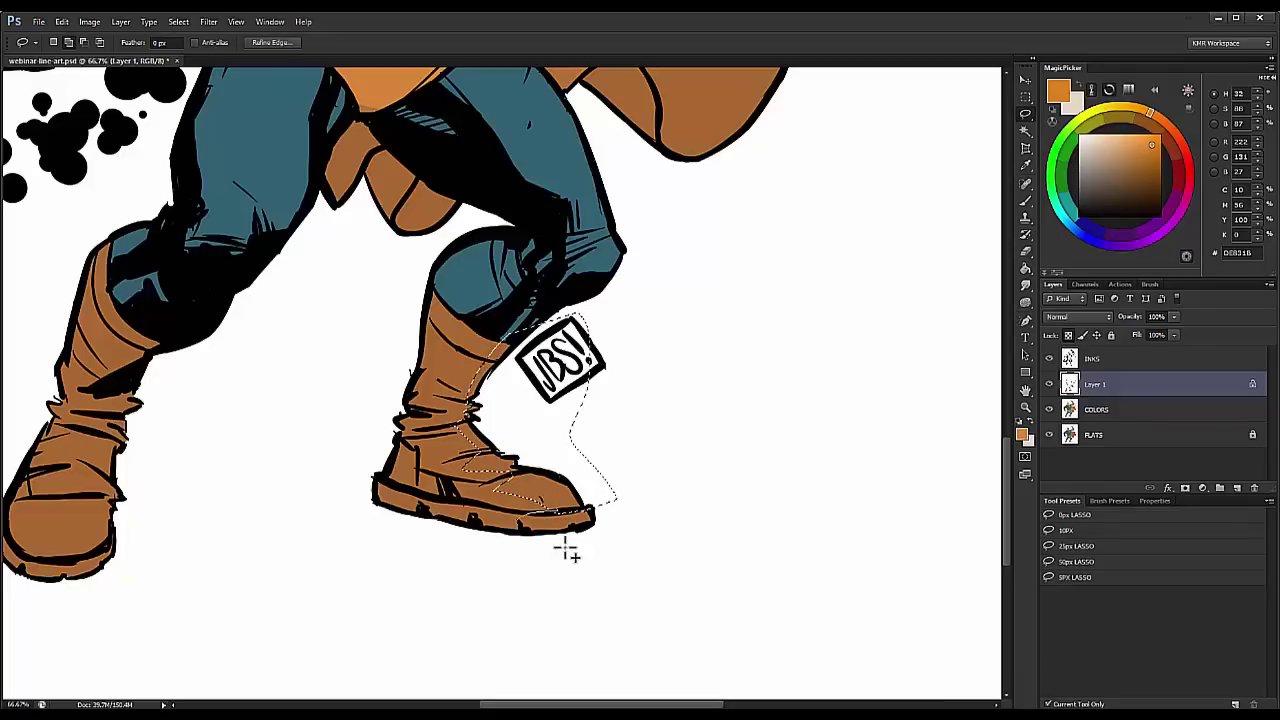
key(ctrl+h)
key(b)
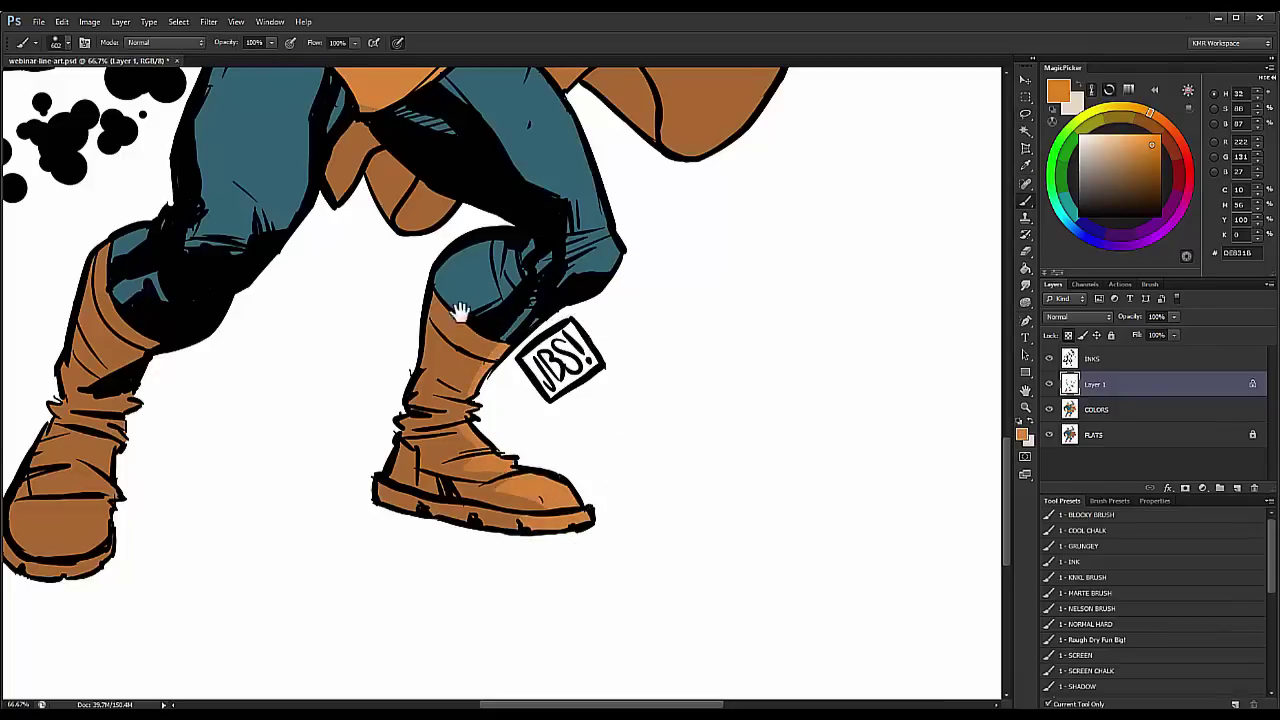
Step: Lasso the inner side and toe of the other boot and brush the bright orange highlight into them
drag(459, 312, 779, 182)
key(l)
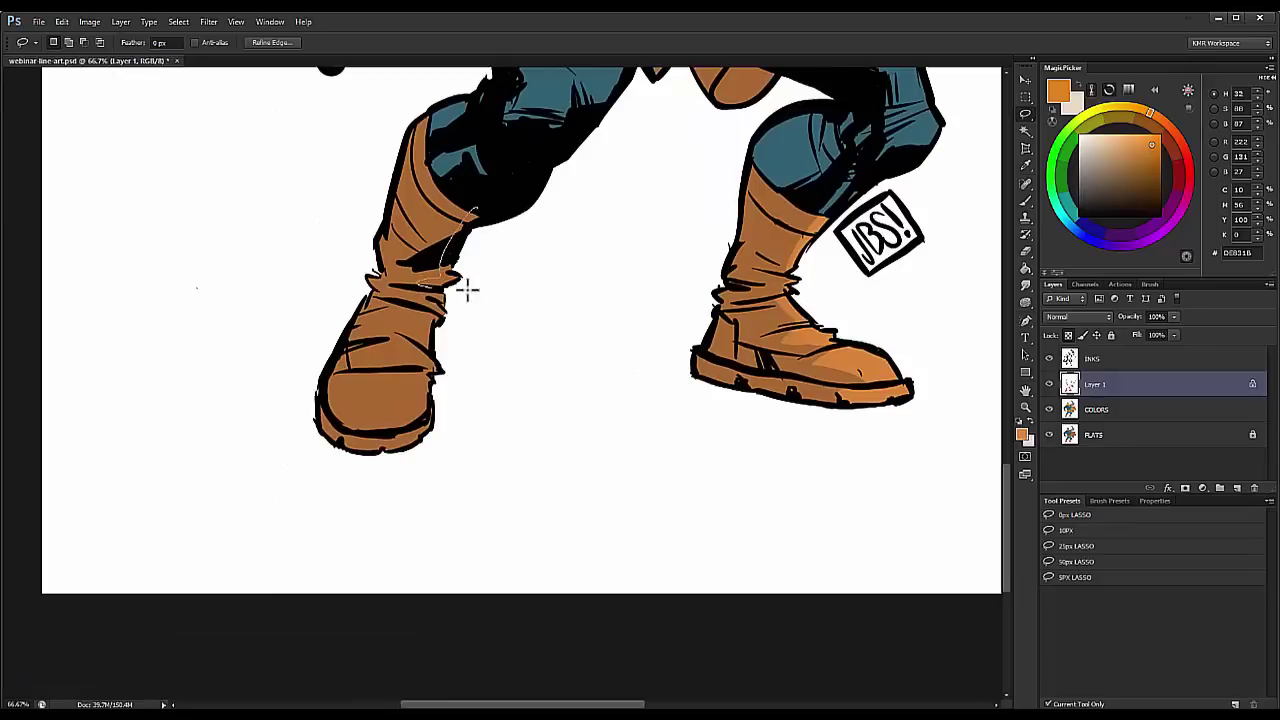
mouse_move(467, 290)
mouse_down()
mouse_move(432, 296)
mouse_move(451, 329)
mouse_move(425, 345)
mouse_up()
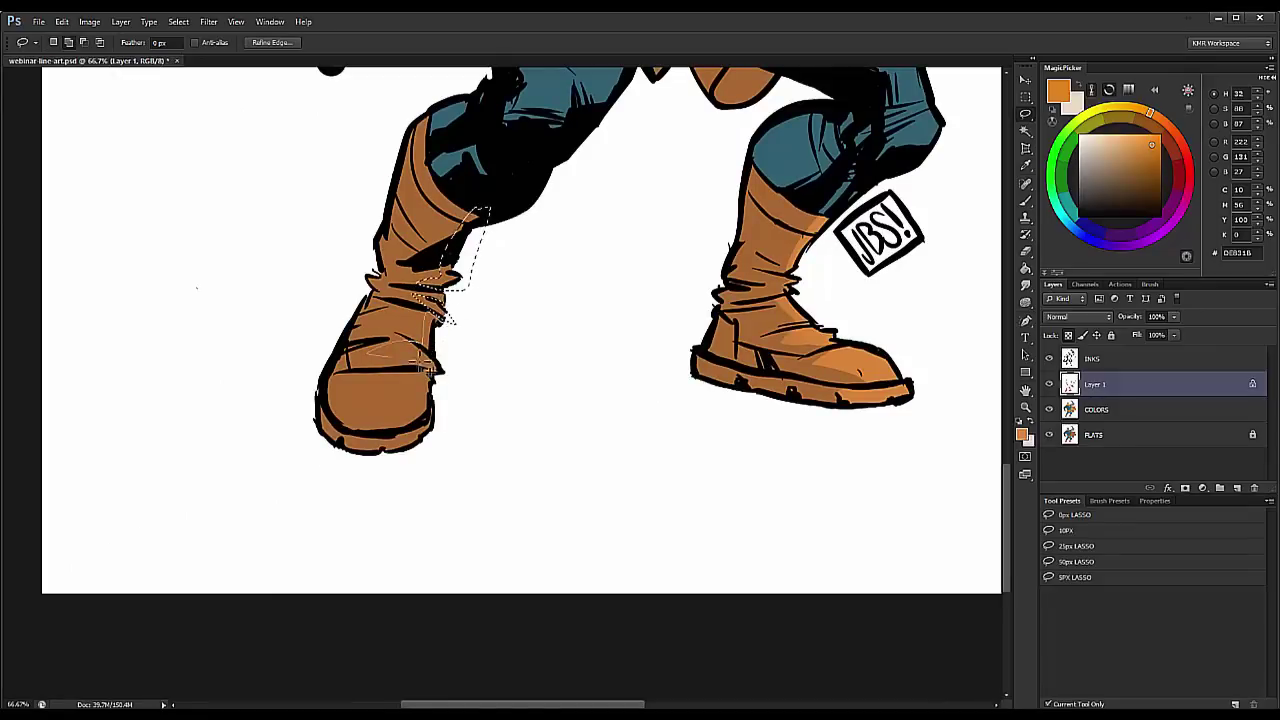
mouse_move(419, 476)
mouse_down()
mouse_move(488, 317)
mouse_move(468, 292)
mouse_up()
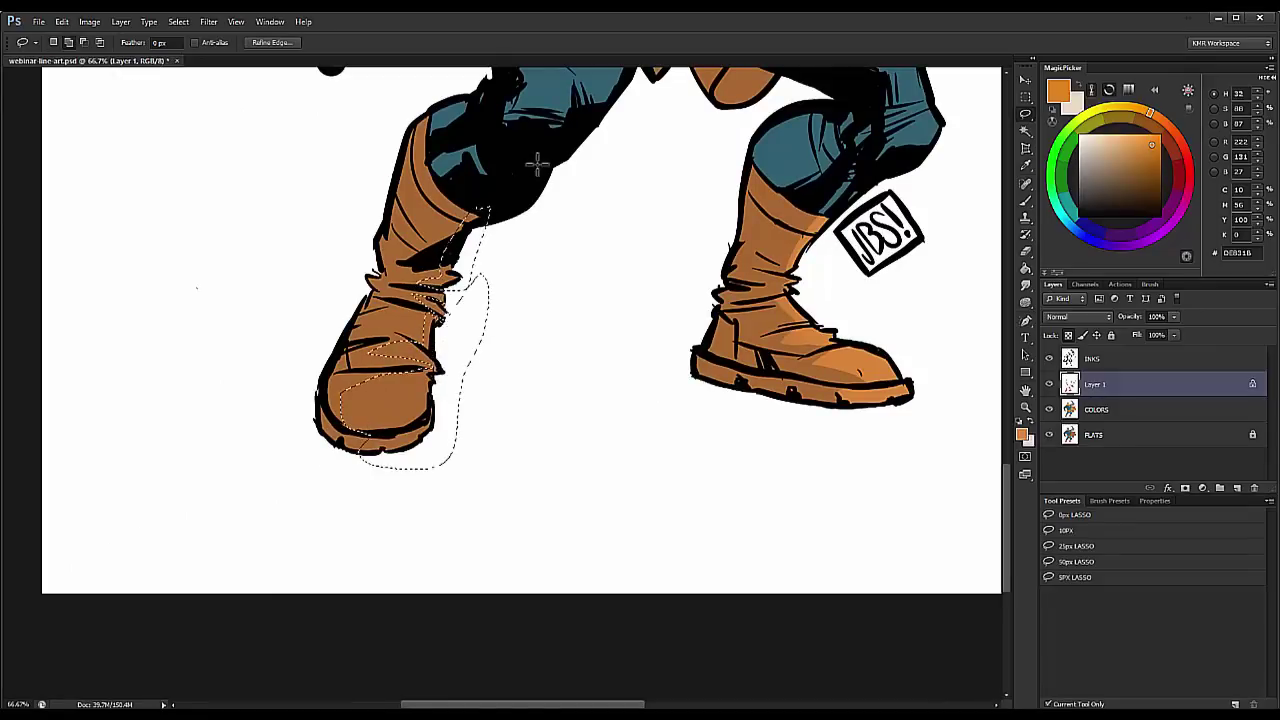
key(ctrl+h)
key(b)
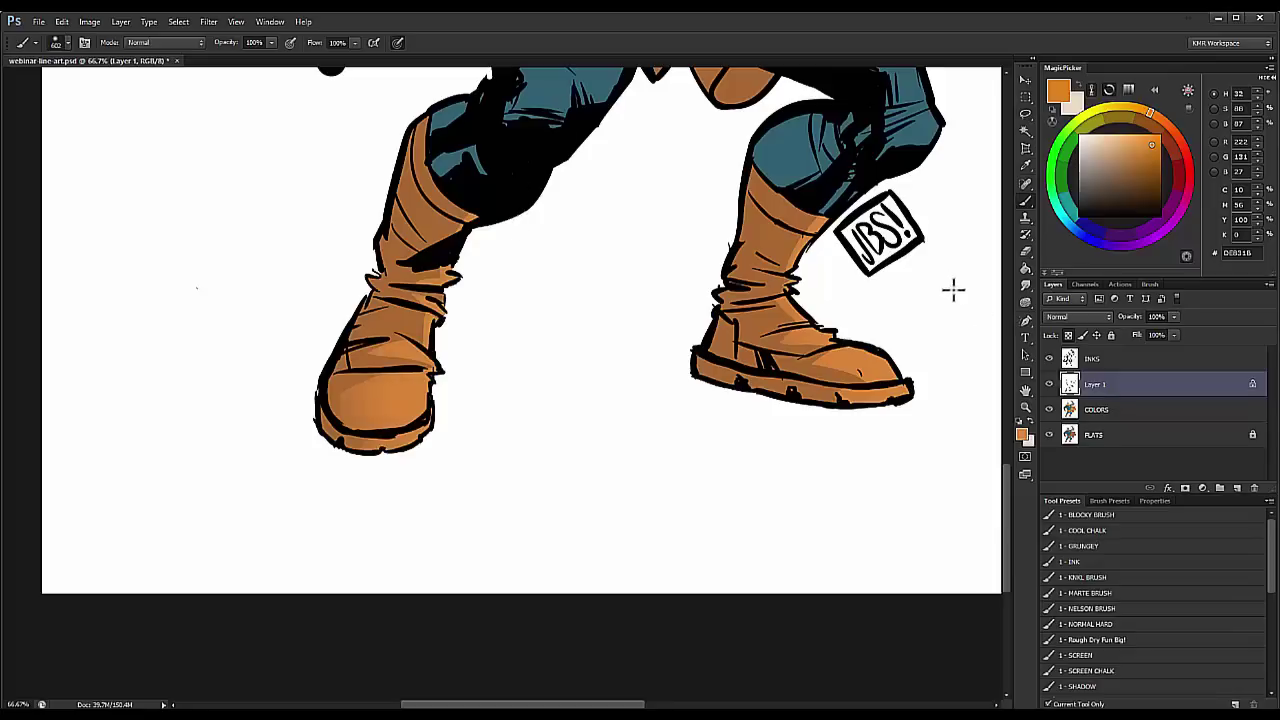
Step: Check the boots on the whole figure and merge their highlight layer down into COLORS
click(1025, 406)
scroll(934, 434, down, 3)
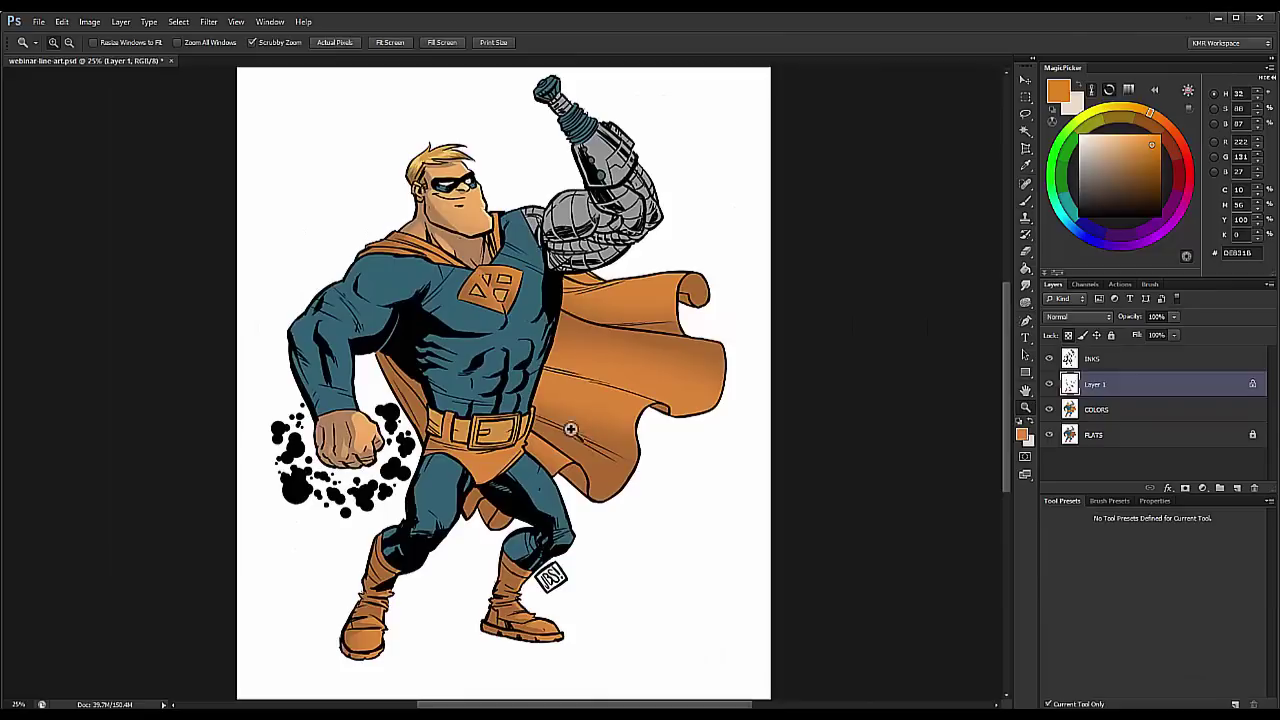
right_click(1095, 388)
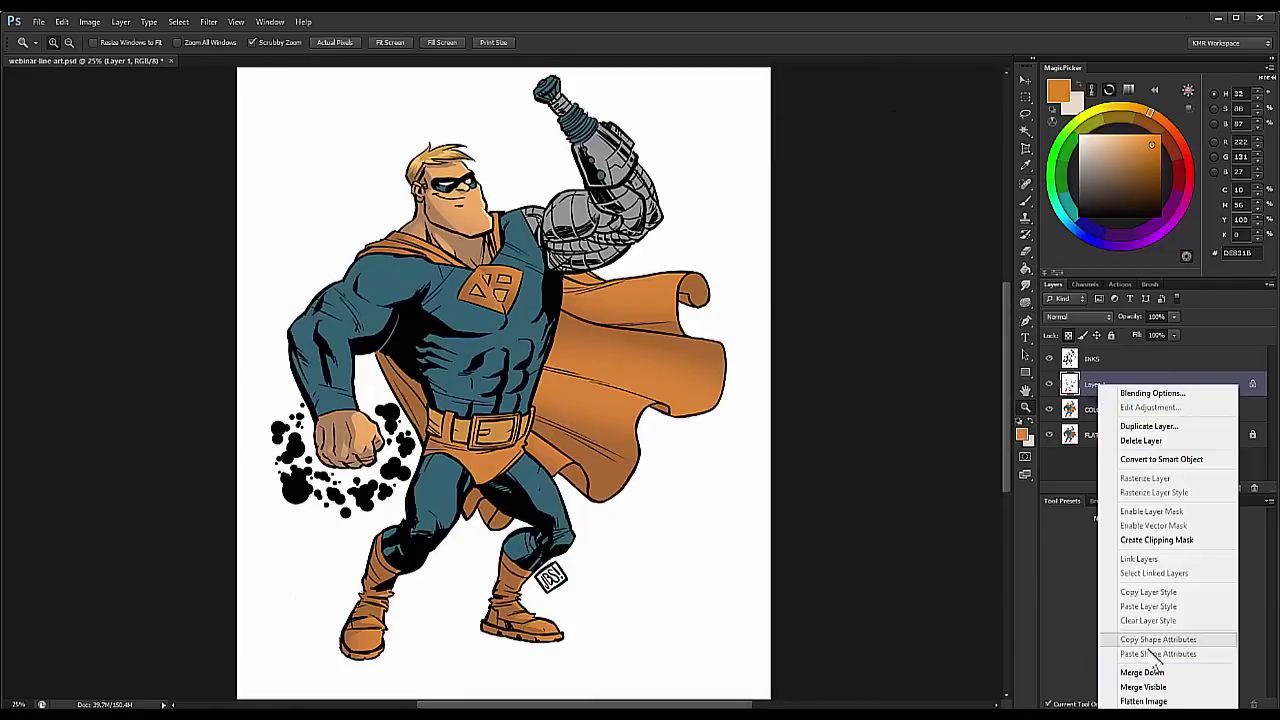
click(1143, 673)
Step: Select all the teal suit areas on the COLORS layer
click(460, 347)
drag(501, 372, 513, 425)
click(450, 355)
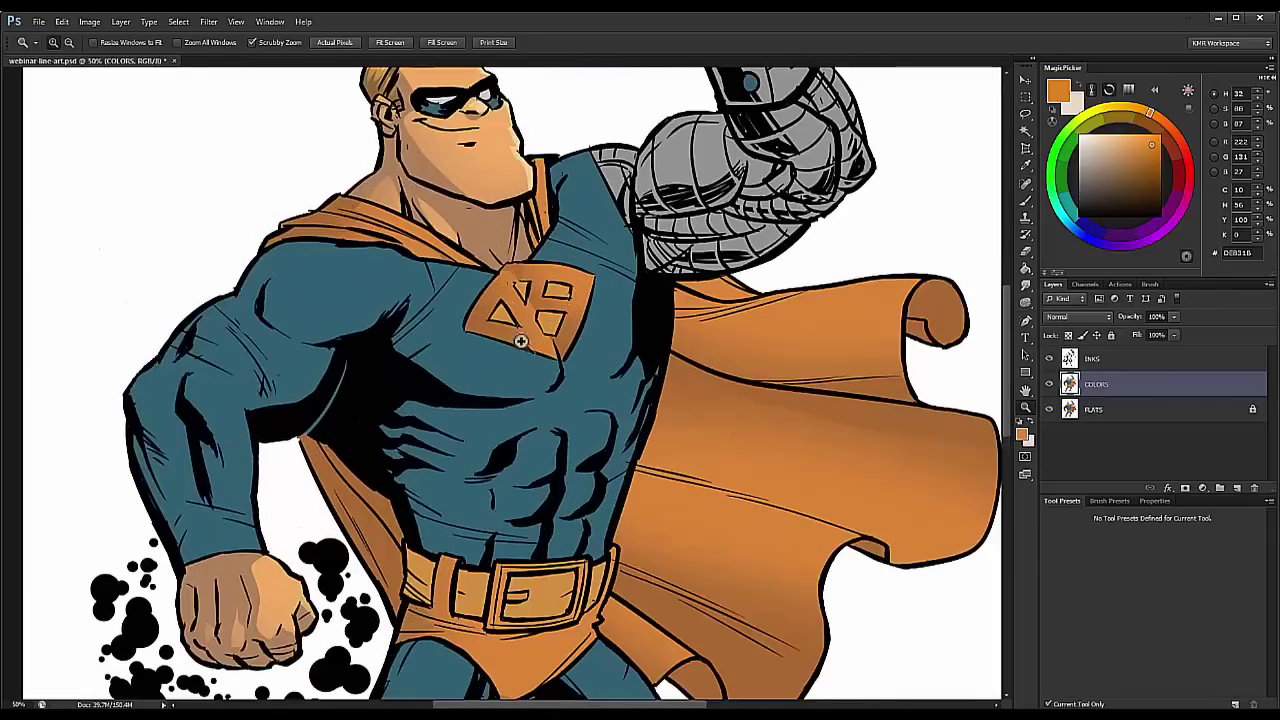
key(w)
click(362, 282)
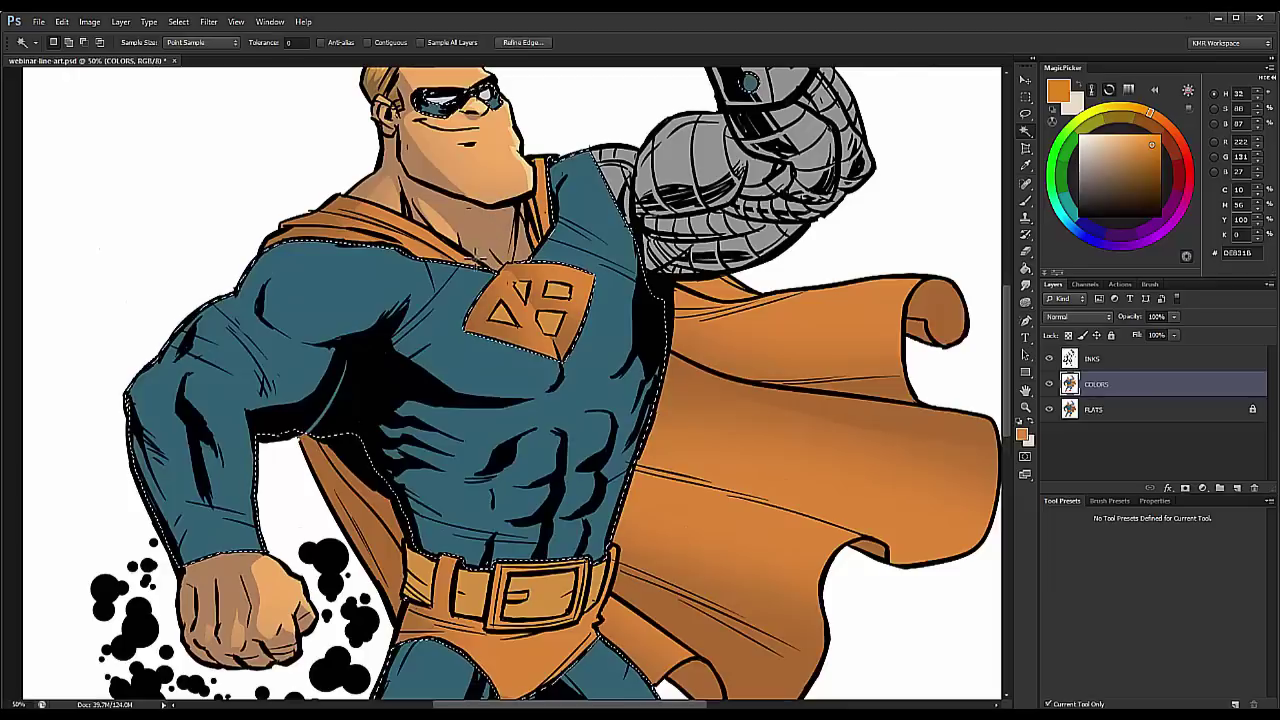
Step: Put the selected teal suit areas on a new transparency-locked layer above COLORS and set the lasso to the 10PX preset
key(l)
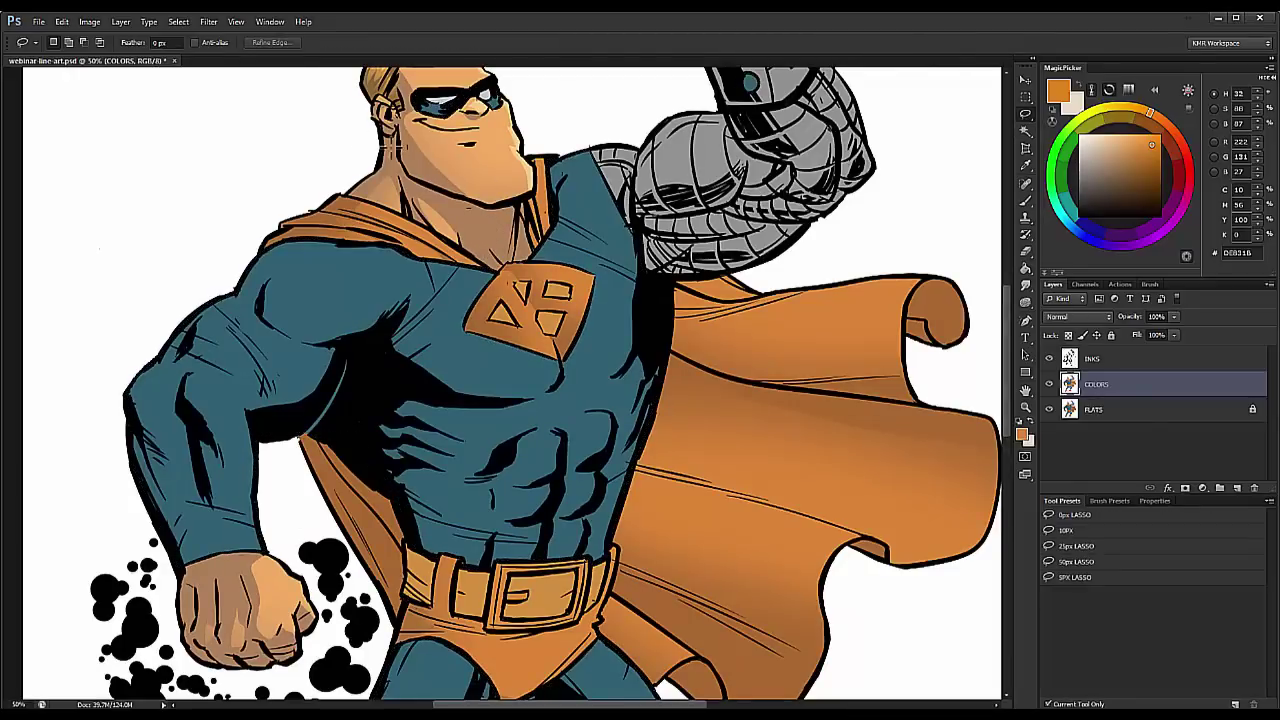
click(1080, 531)
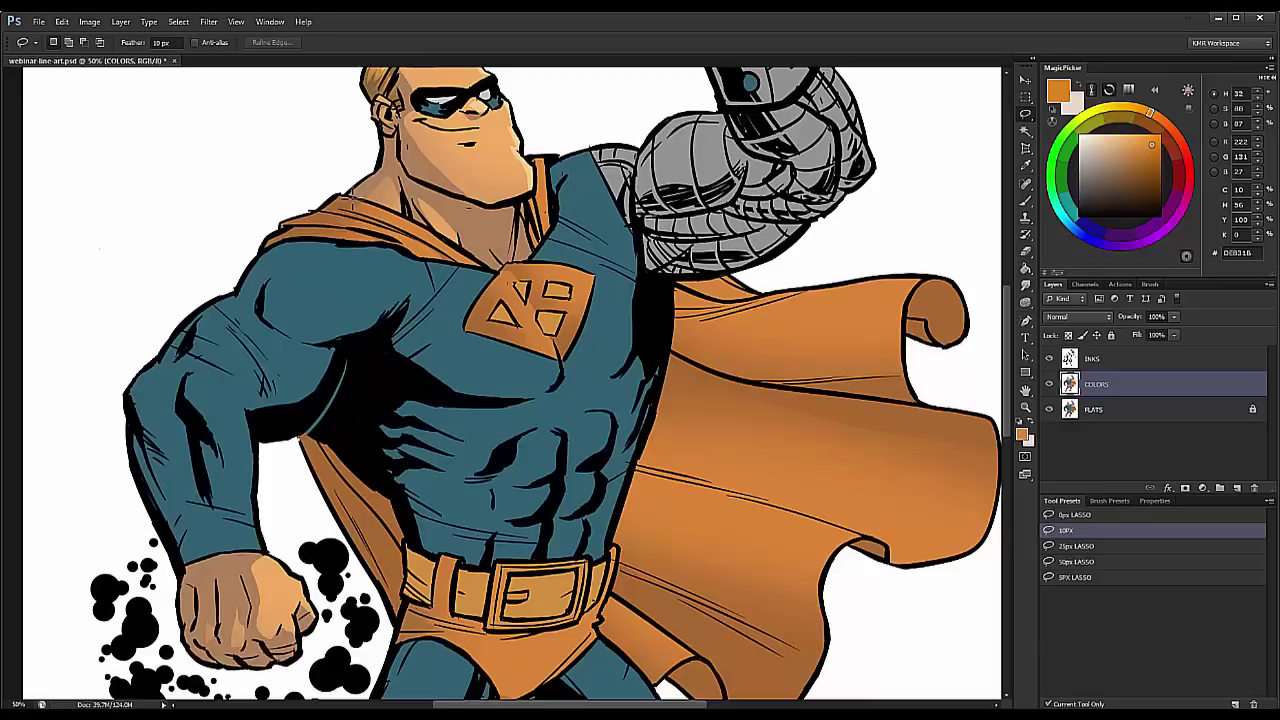
key(w)
key(ctrl+shift+alt+n)
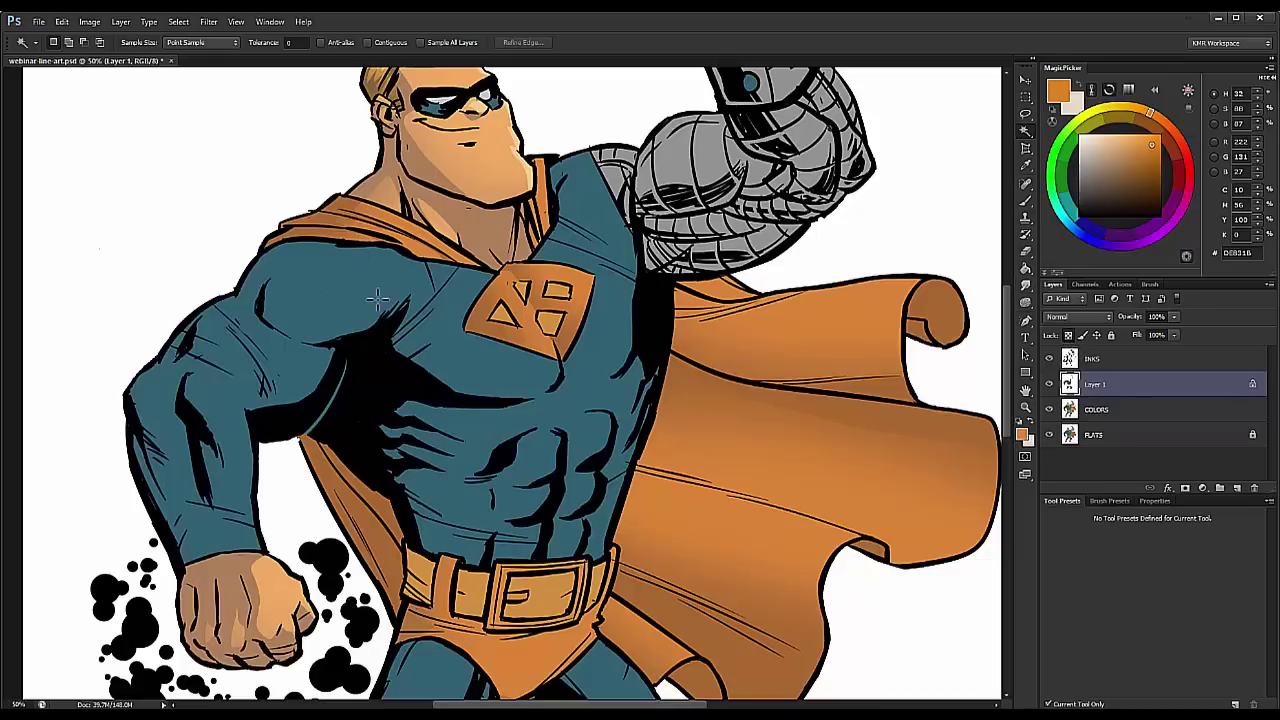
Step: Lasso highlight areas on the suit's shoulder, upper arm and forearm with a 10 px feather
key(l)
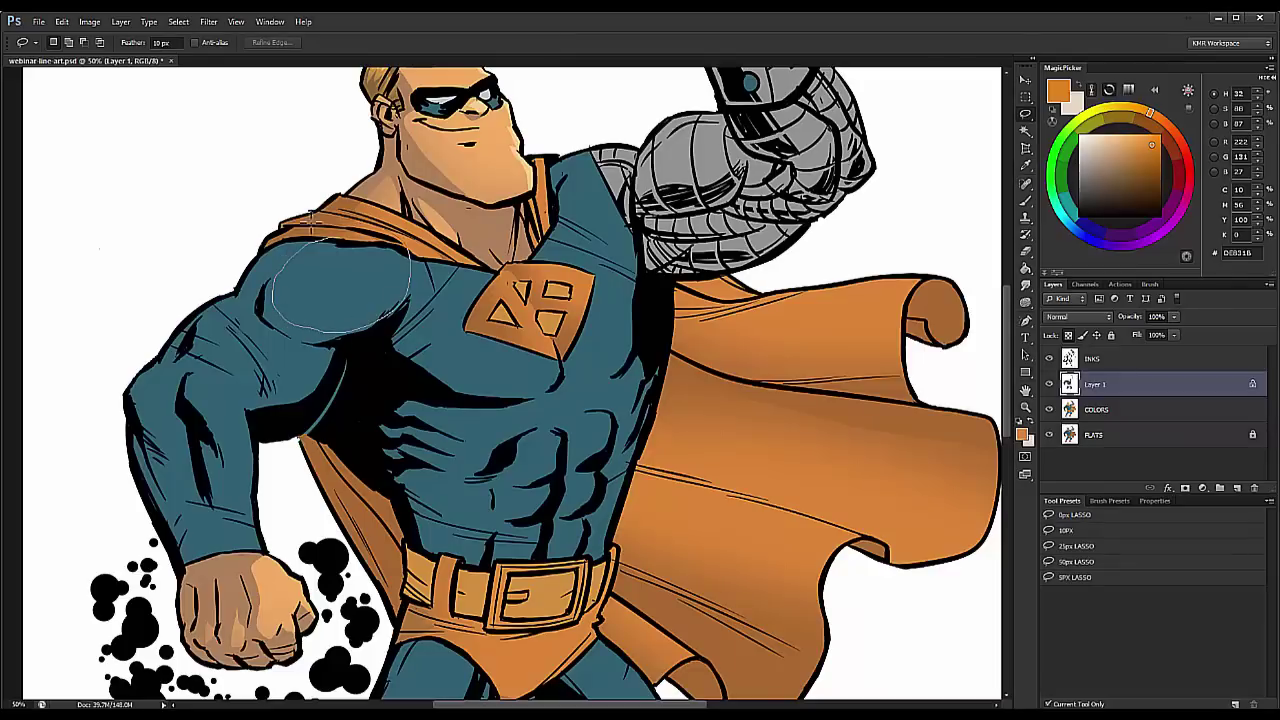
drag(310, 216, 311, 222)
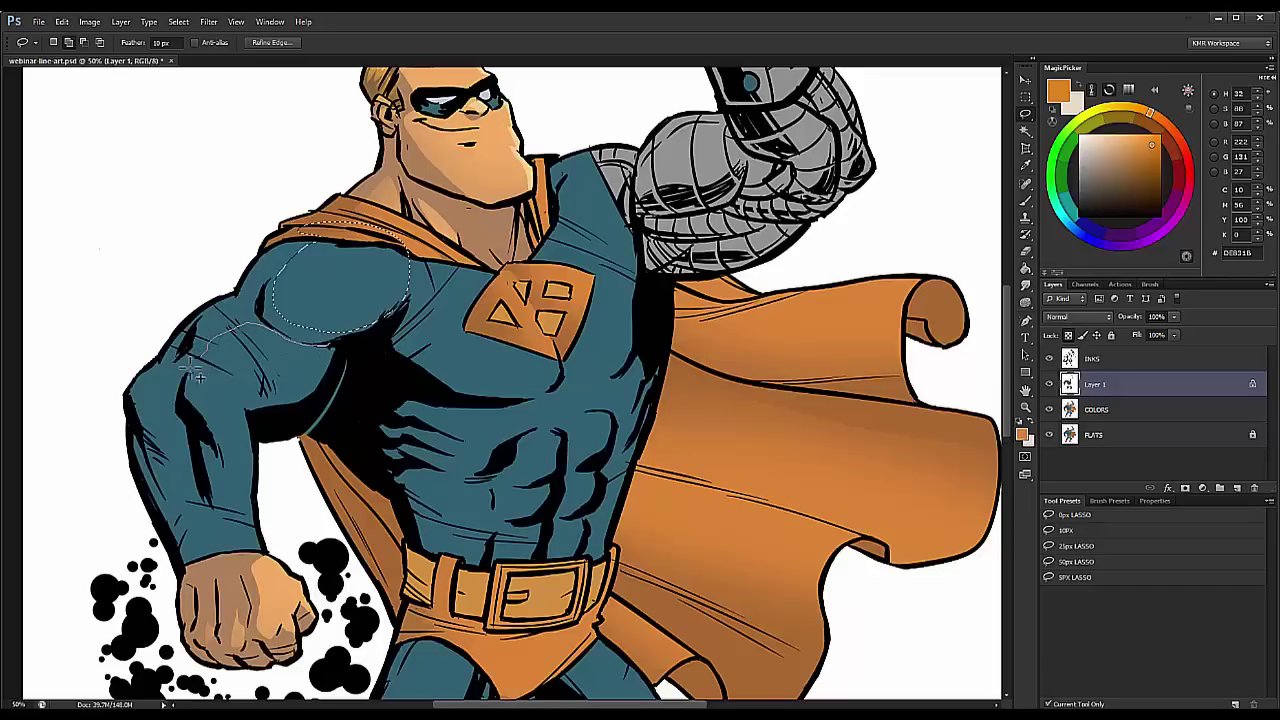
mouse_move(231, 461)
mouse_down()
mouse_move(267, 542)
mouse_move(340, 345)
mouse_up()
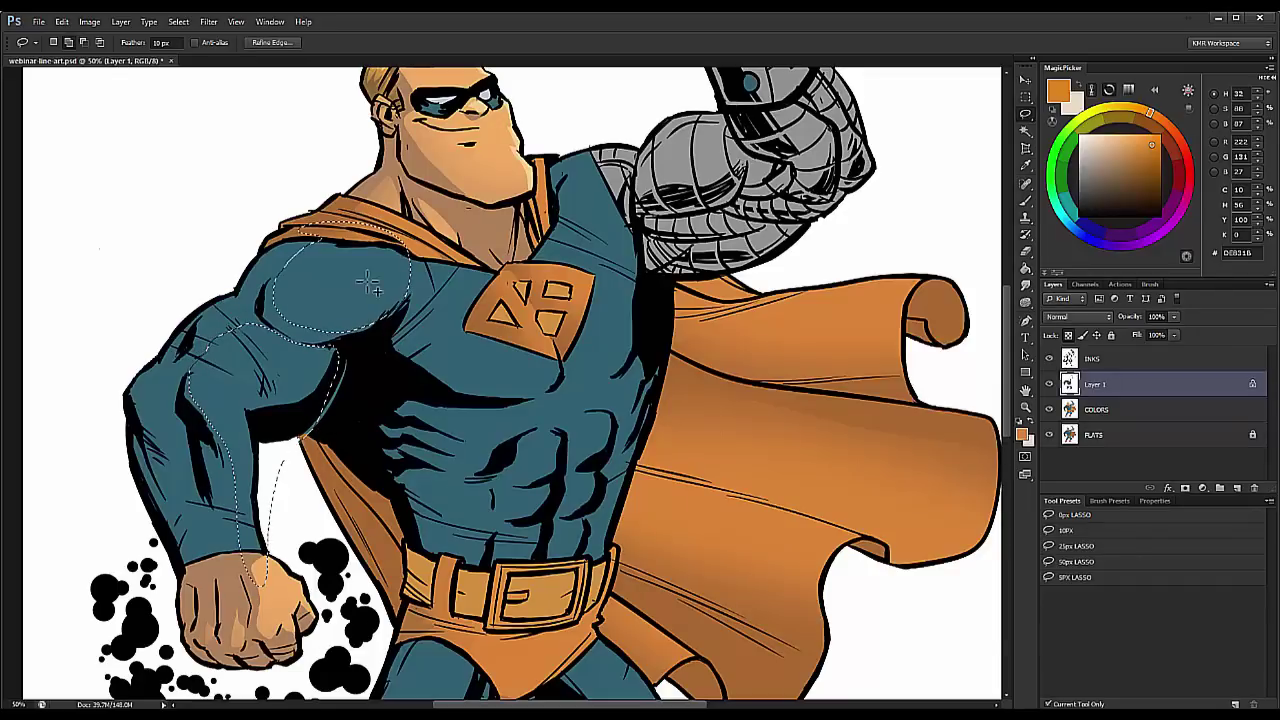
mouse_move(145, 400)
mouse_down()
mouse_move(175, 374)
mouse_move(231, 575)
mouse_up()
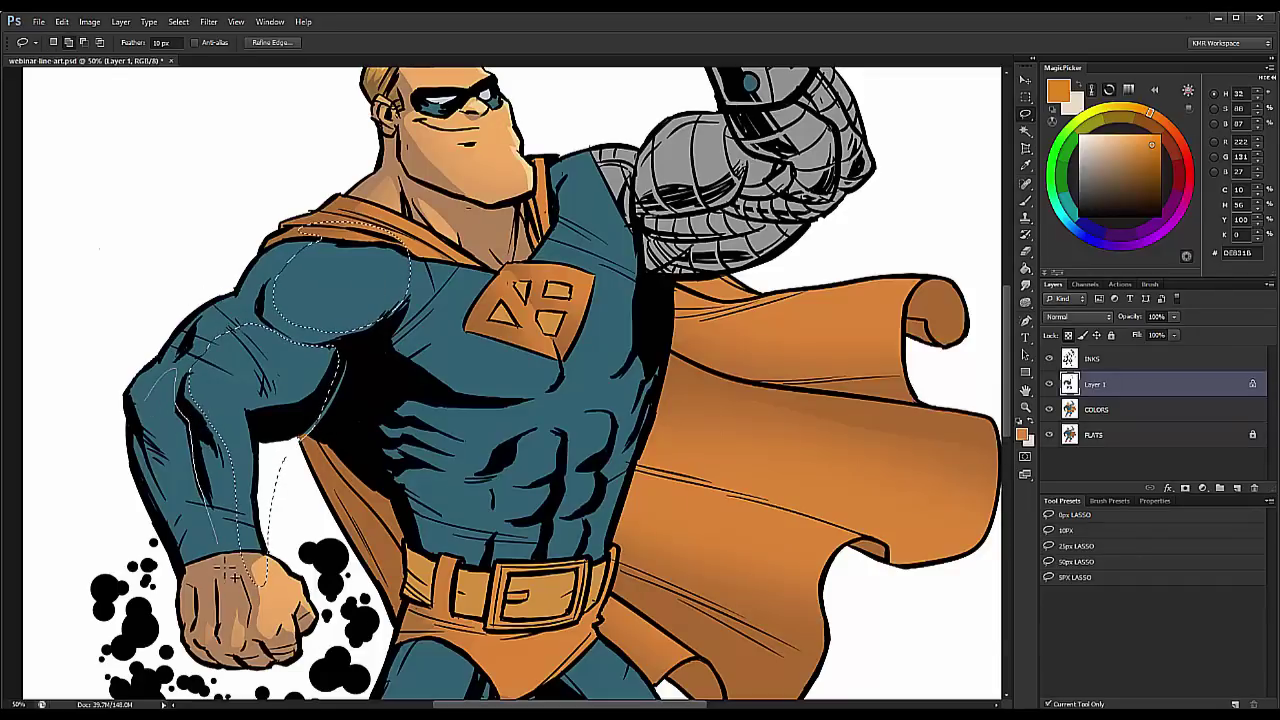
drag(157, 458, 177, 294)
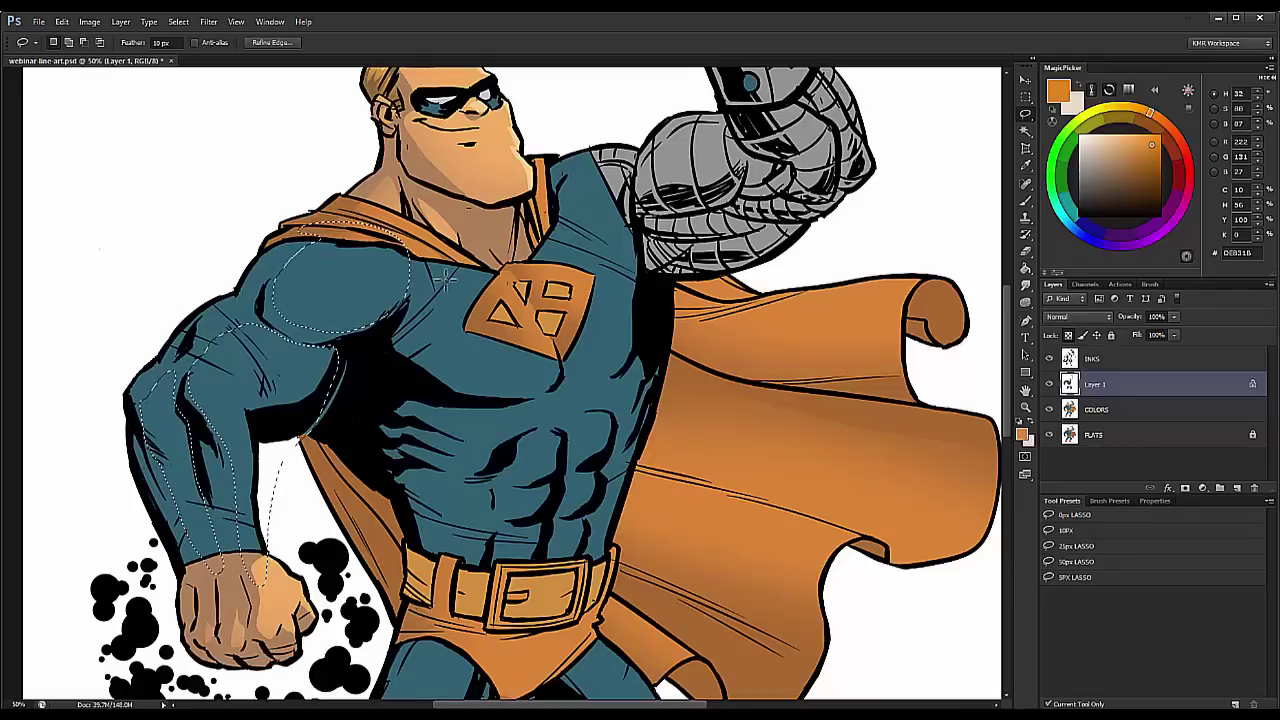
Step: Add both sides of the chest and the far shoulder to the 10 px feathered selection and hide the selection edges
drag(425, 260, 418, 322)
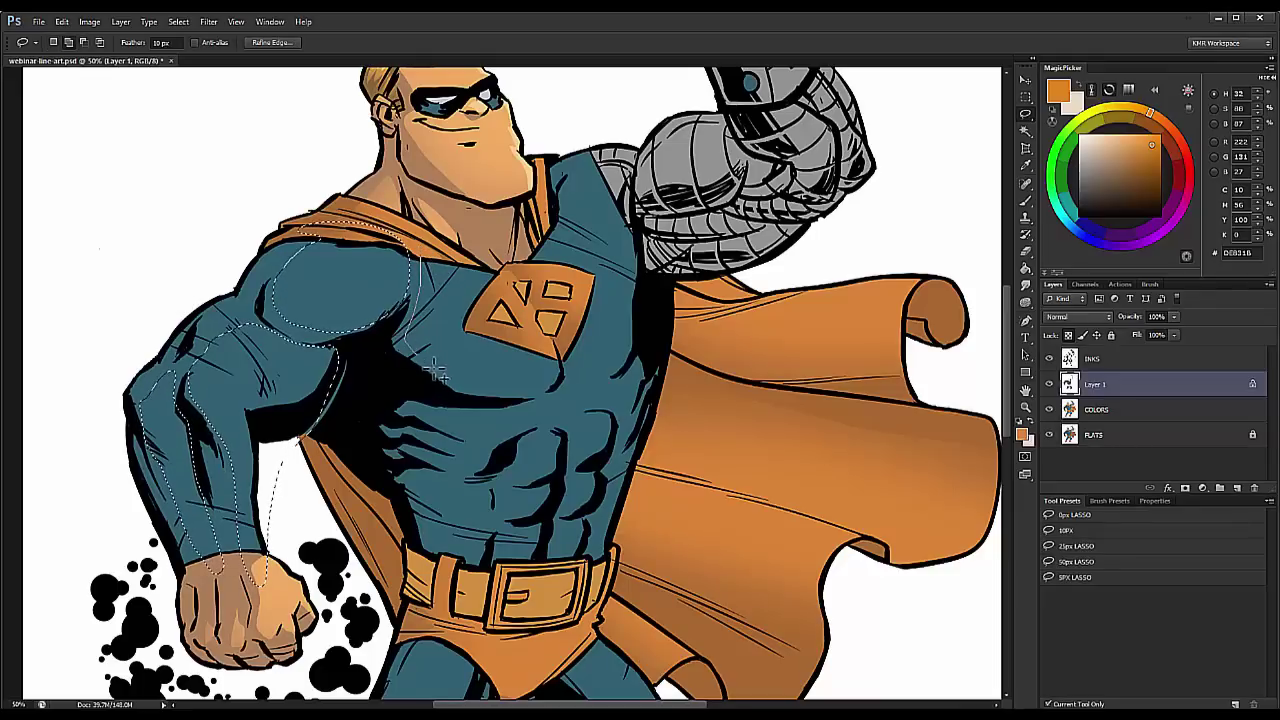
mouse_move(568, 366)
mouse_down()
mouse_move(432, 237)
mouse_move(424, 245)
mouse_up()
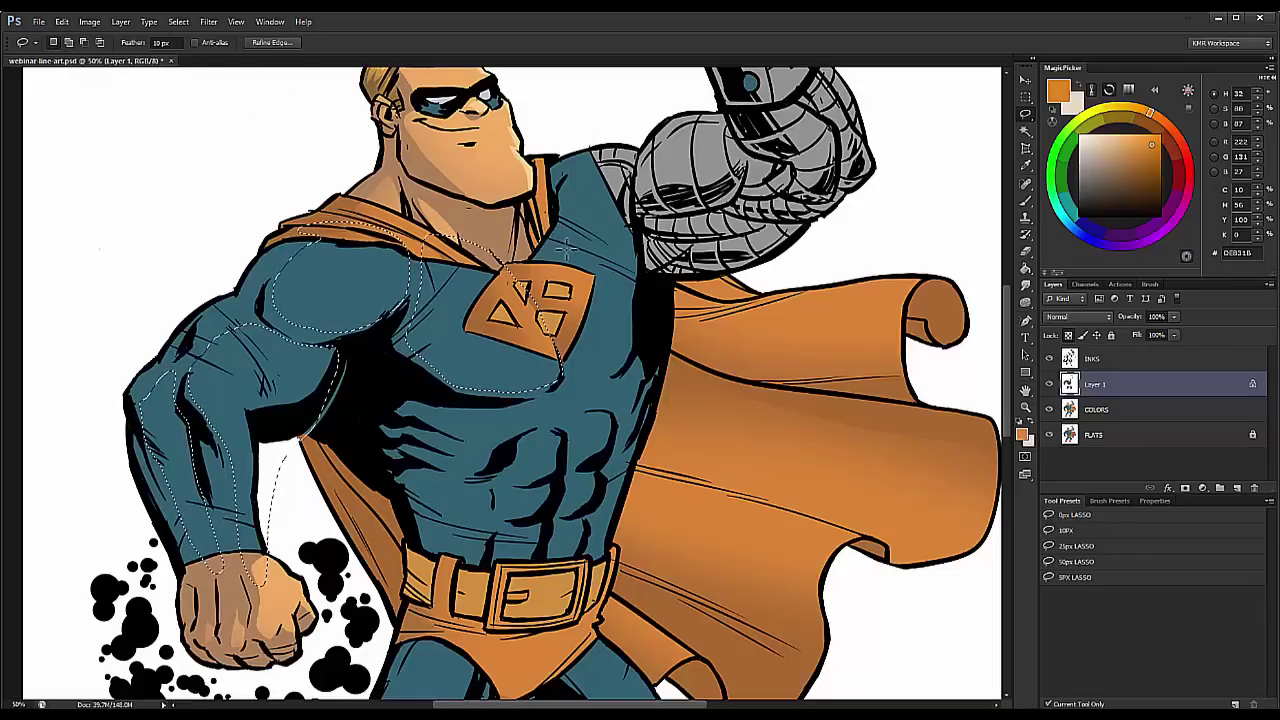
mouse_move(593, 172)
mouse_down()
mouse_move(615, 240)
mouse_move(595, 160)
mouse_up()
drag(624, 275, 558, 257)
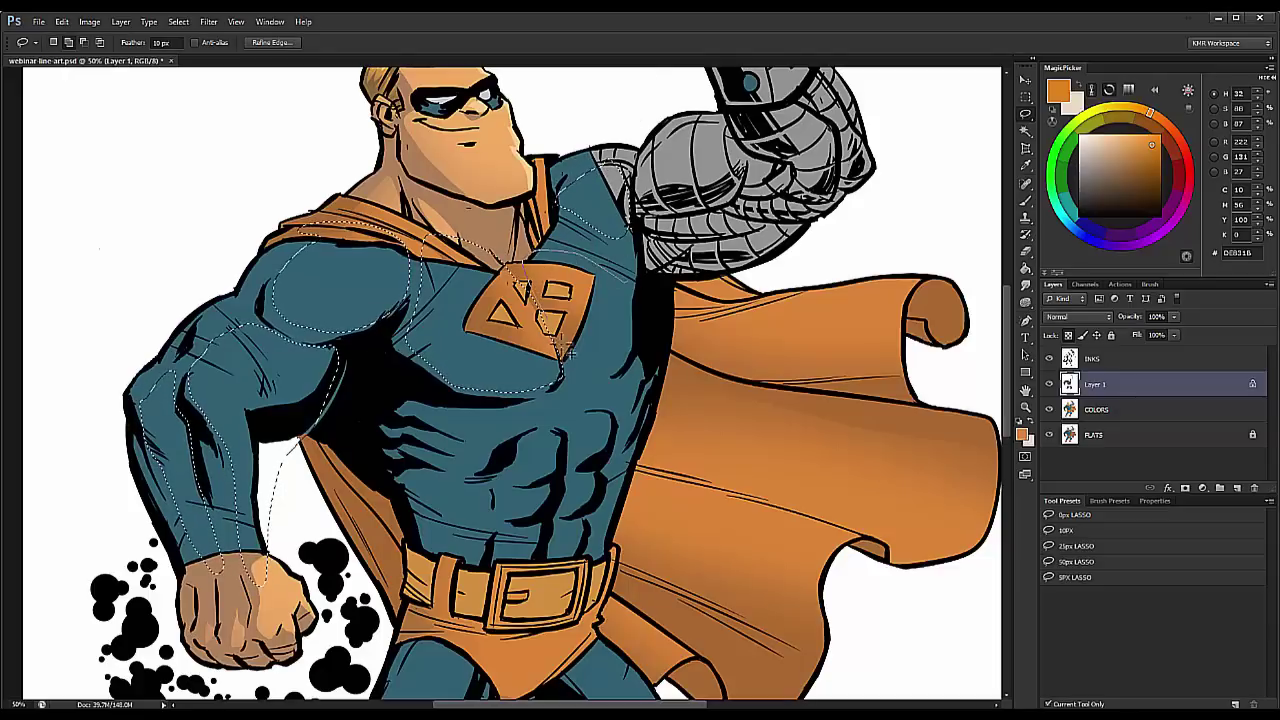
mouse_move(565, 350)
mouse_down()
mouse_move(620, 385)
mouse_move(650, 180)
mouse_up()
key(z)
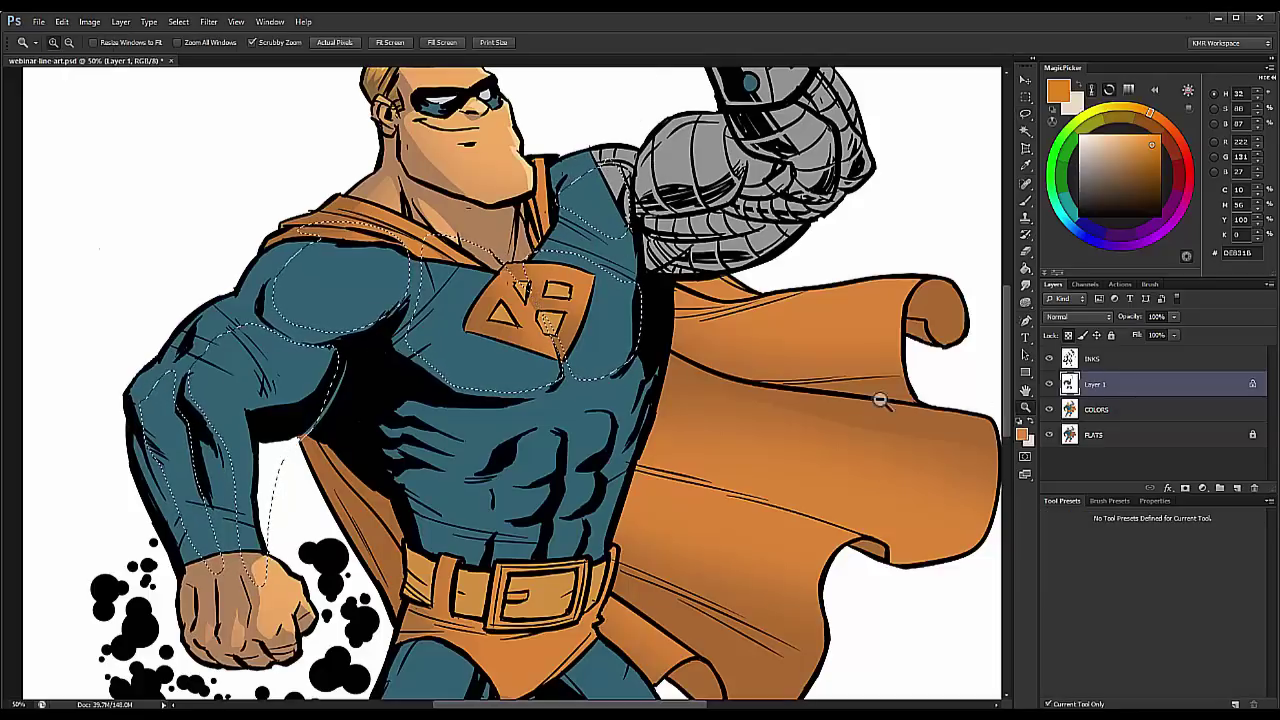
key(ctrl+d)
alt+click(878, 400)
Step: Sample the suit's teal, brighten it to hue 190, saturation 76, brightness 73, and choose the NORMAL HARD brush preset
key(b)
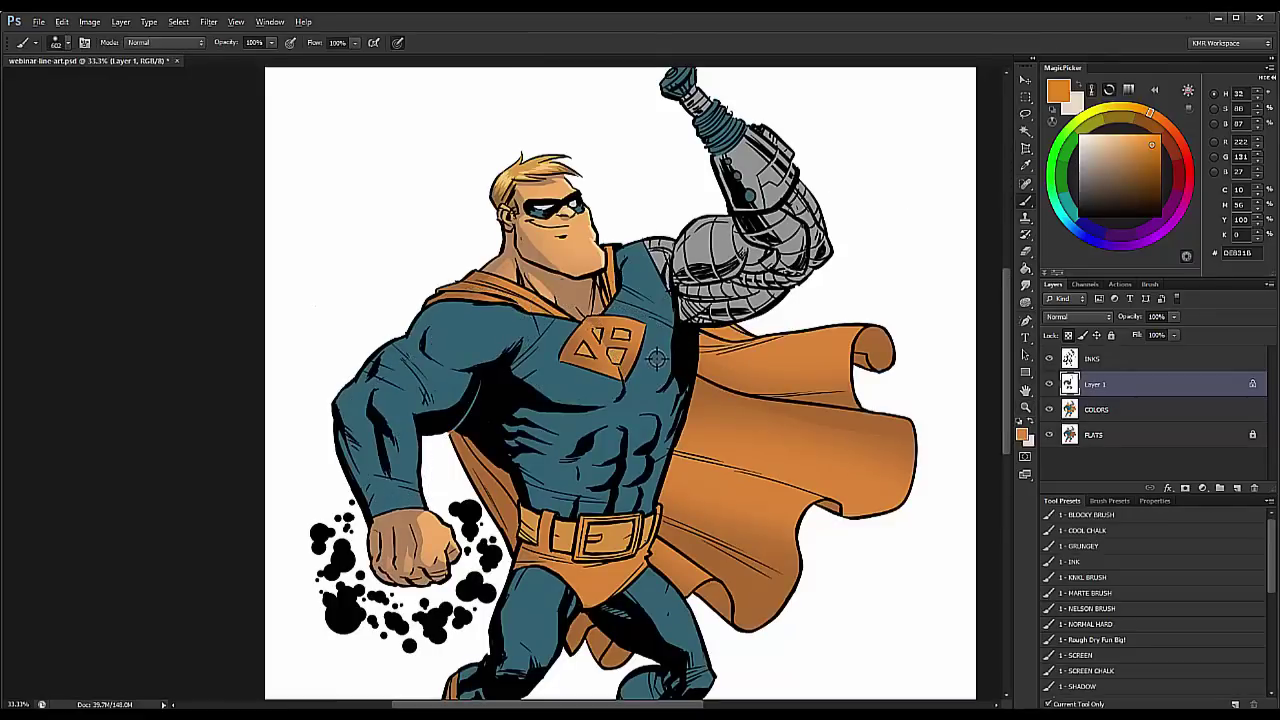
alt+click(656, 358)
click(1140, 155)
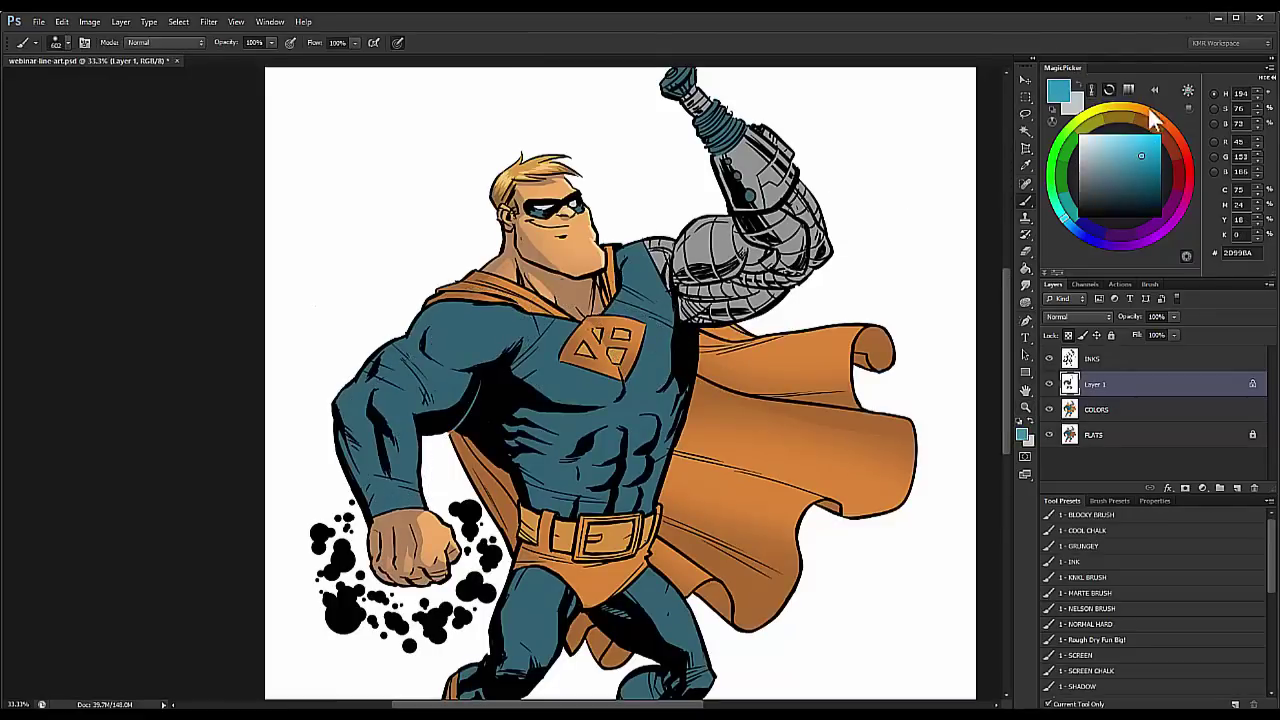
drag(1063, 218, 1062, 222)
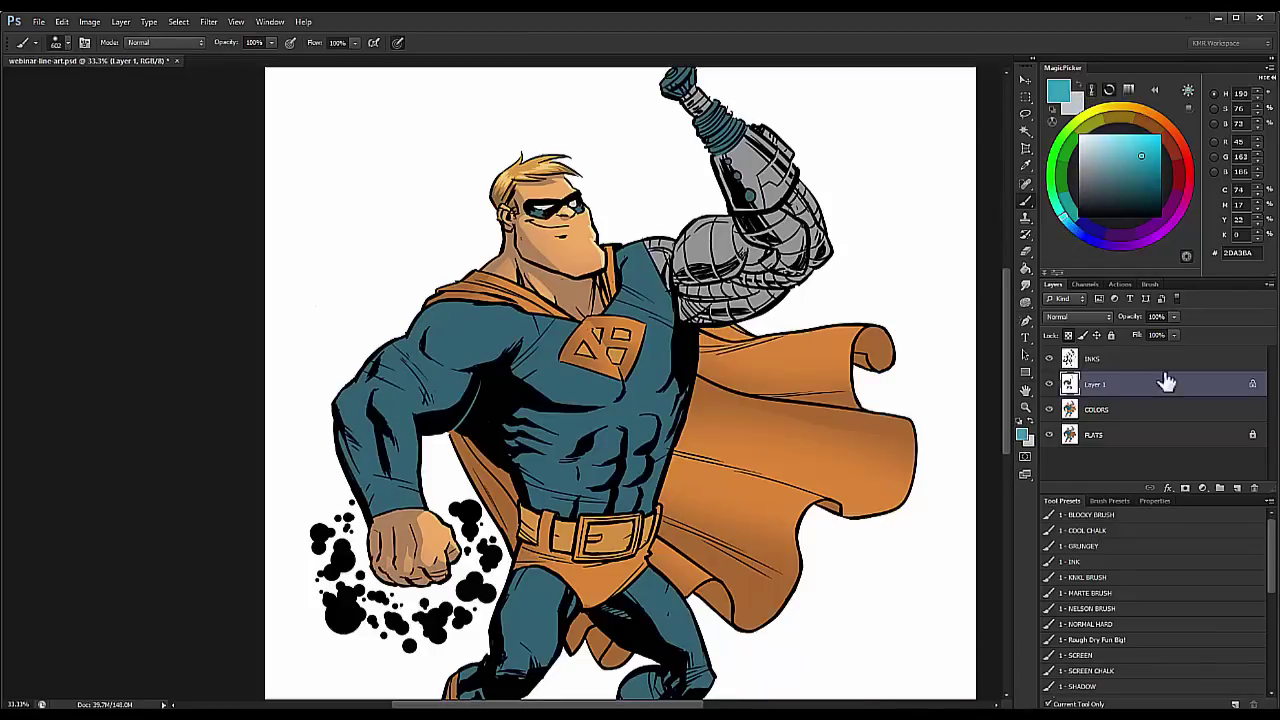
click(1104, 595)
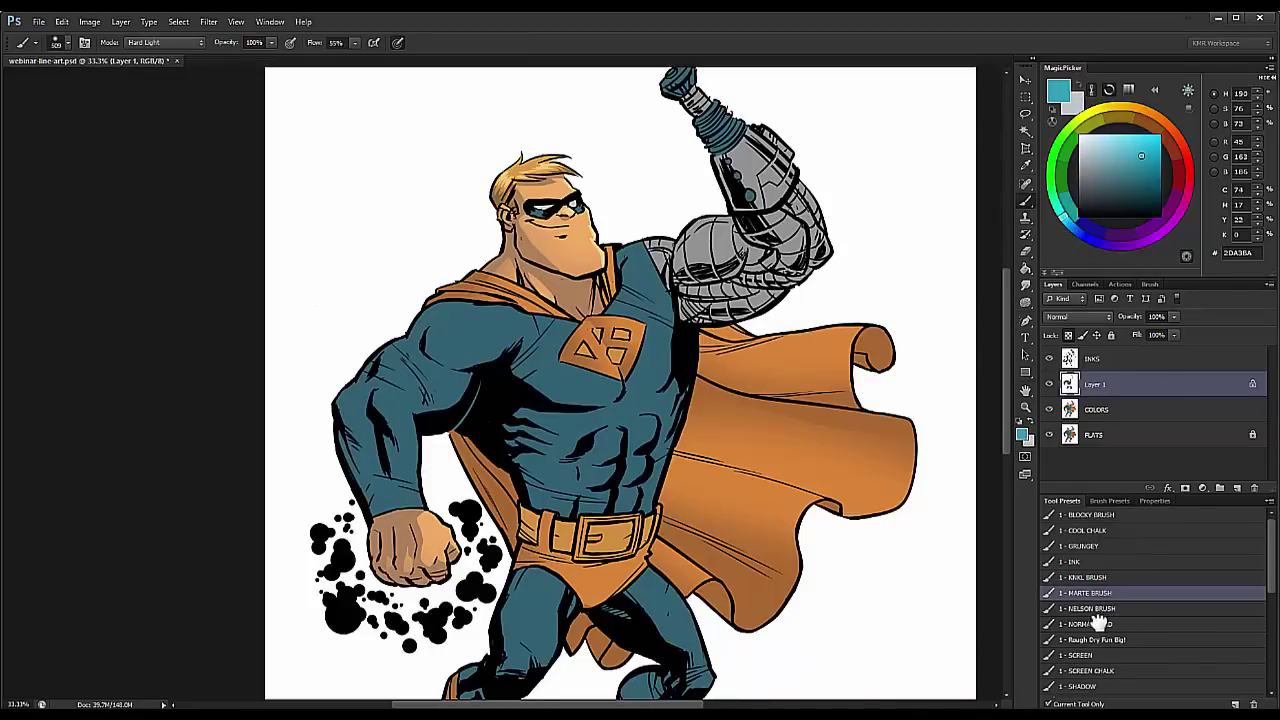
click(1098, 623)
Step: Try brushing the bright teal into the selected arm and chest areas with a large brush, and undo it
drag(526, 246, 592, 247)
drag(445, 365, 609, 258)
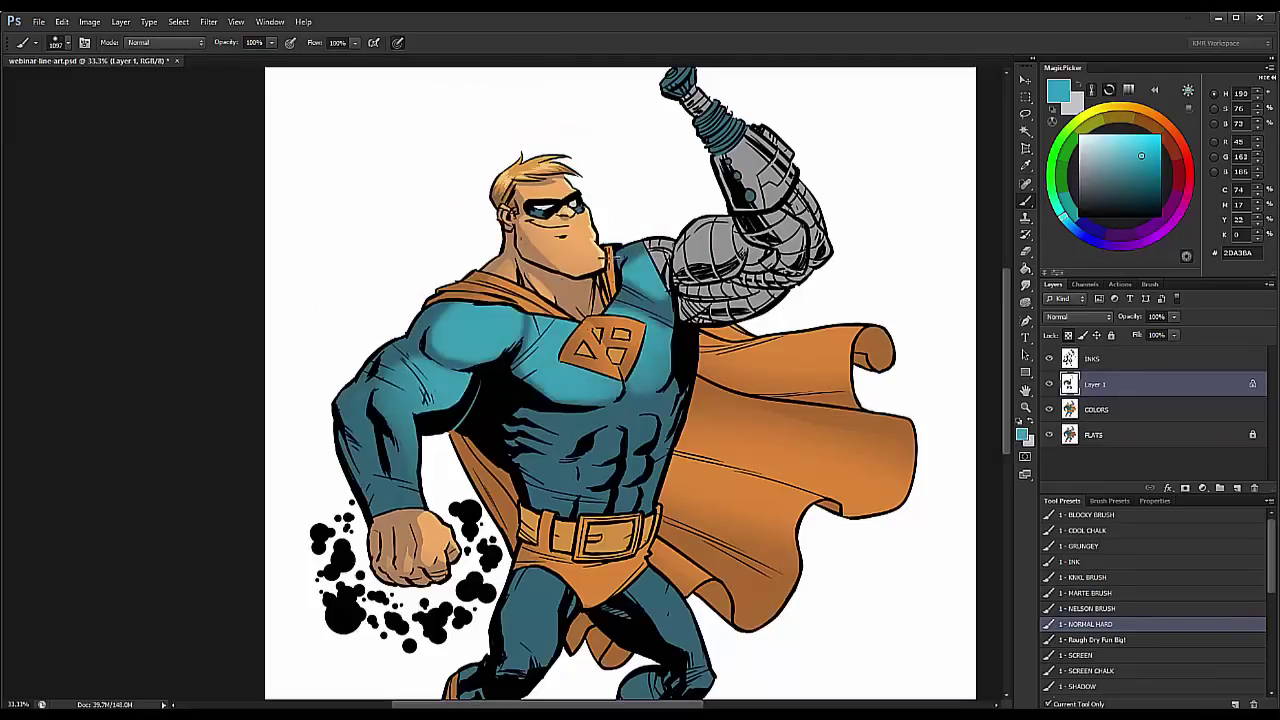
key(ctrl+plus)
key(ctrl+plus)
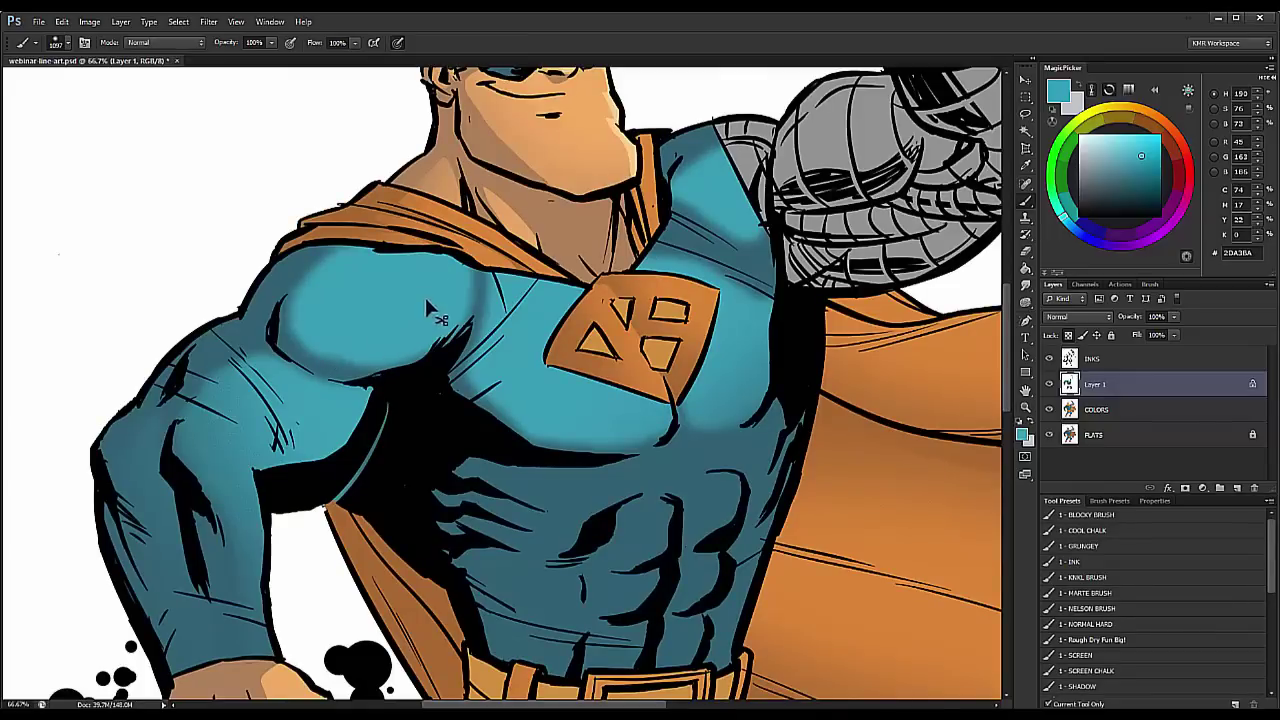
key(ctrl+z)
Step: Lasso the shoulder, upper arm and forearm highlight areas using the 25px LASSO preset
key(l)
click(1082, 553)
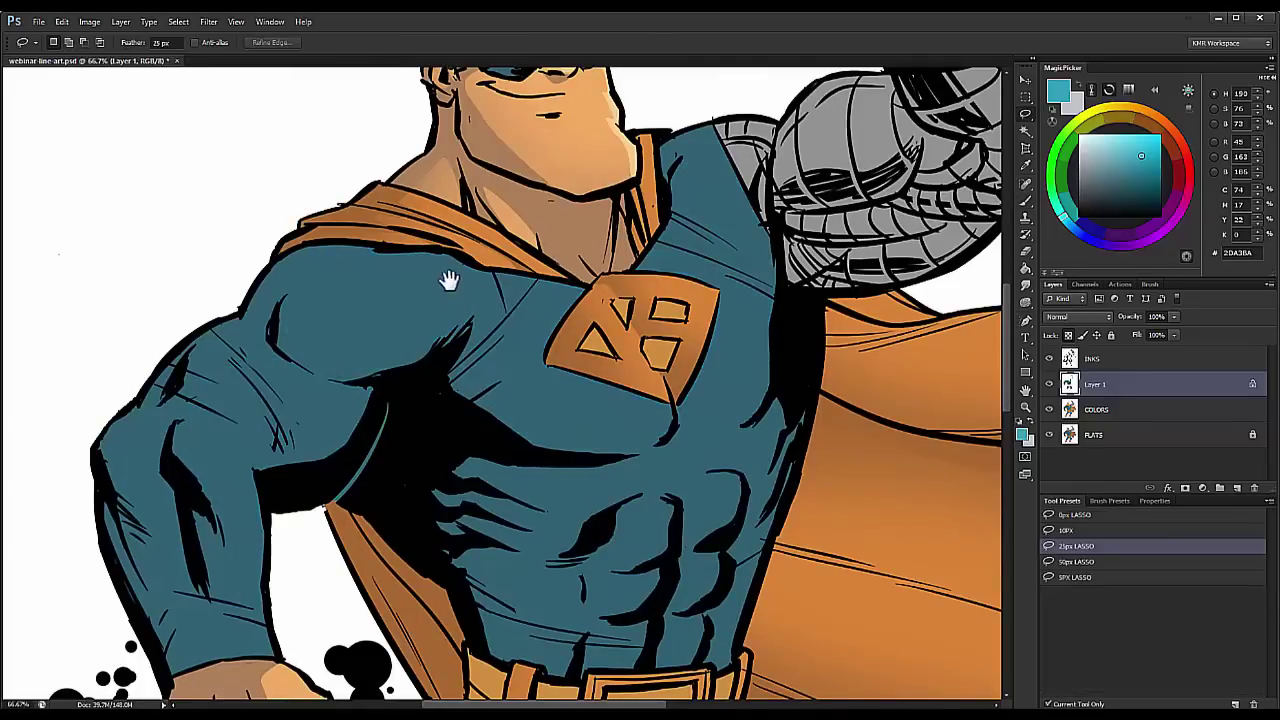
mouse_move(443, 277)
mouse_down()
mouse_move(541, 177)
mouse_move(455, 170)
mouse_up()
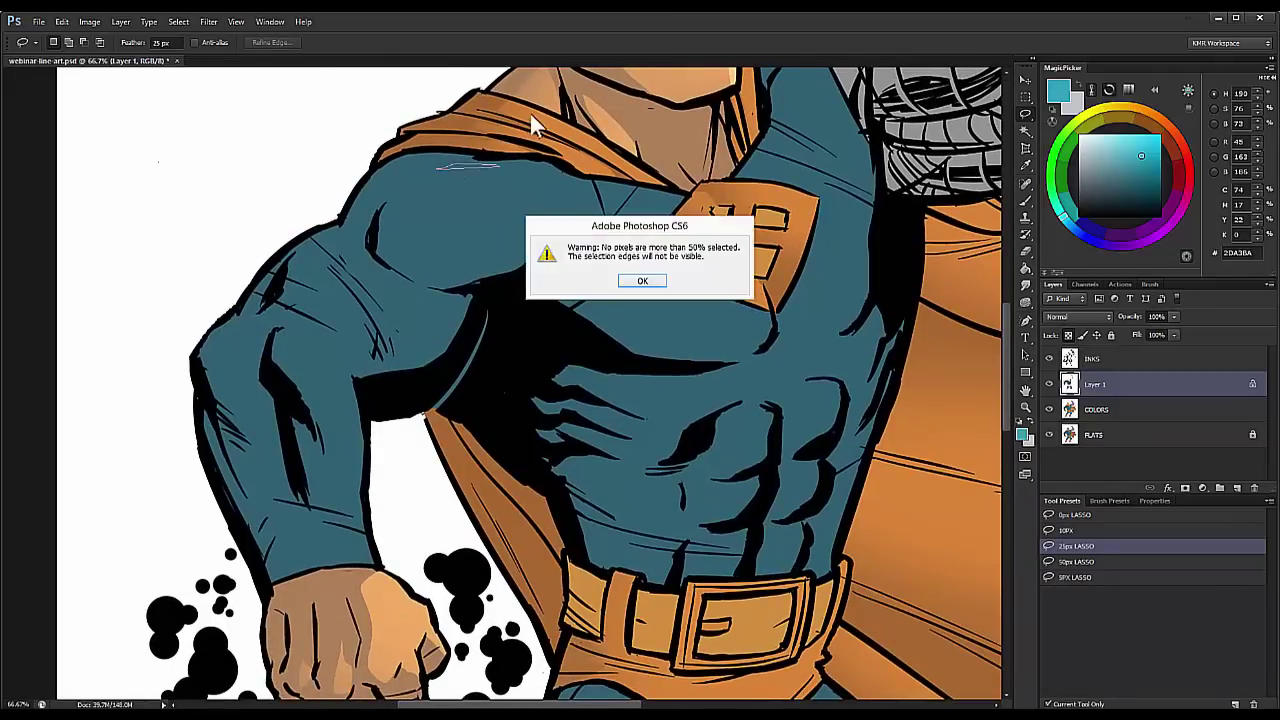
key(Return)
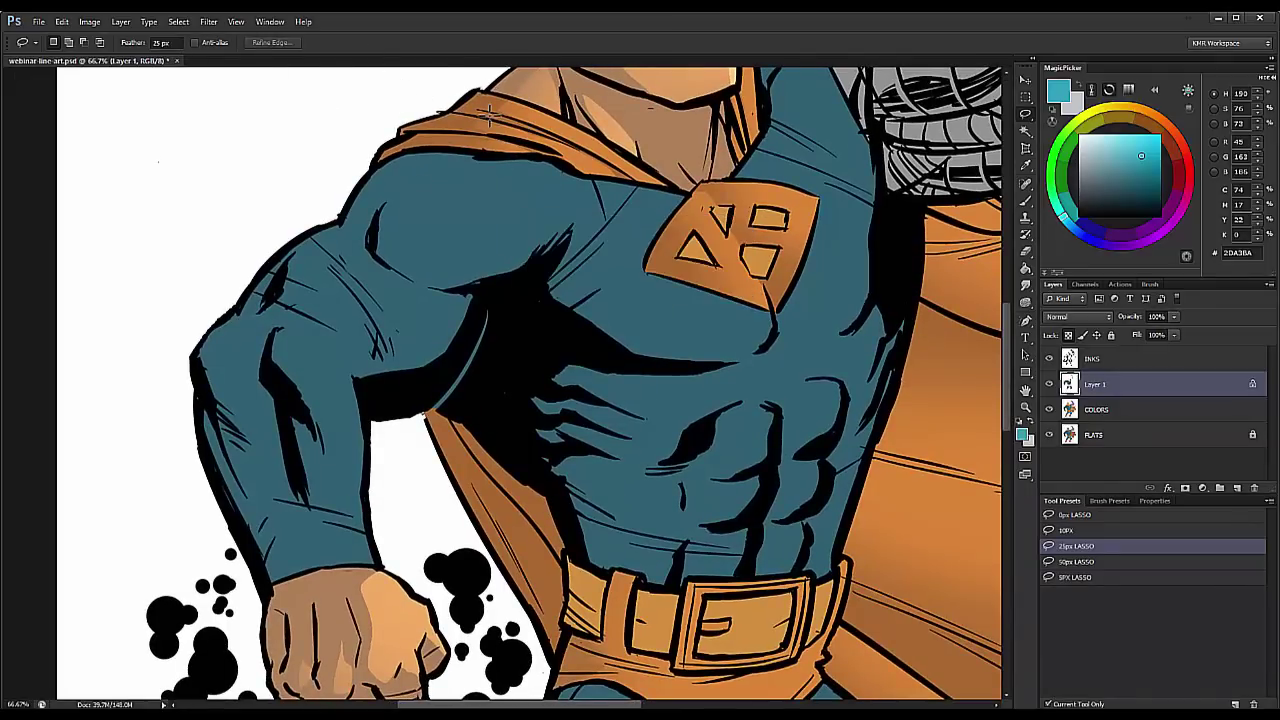
mouse_move(408, 268)
mouse_down()
mouse_move(510, 272)
mouse_move(528, 170)
mouse_move(478, 160)
mouse_up()
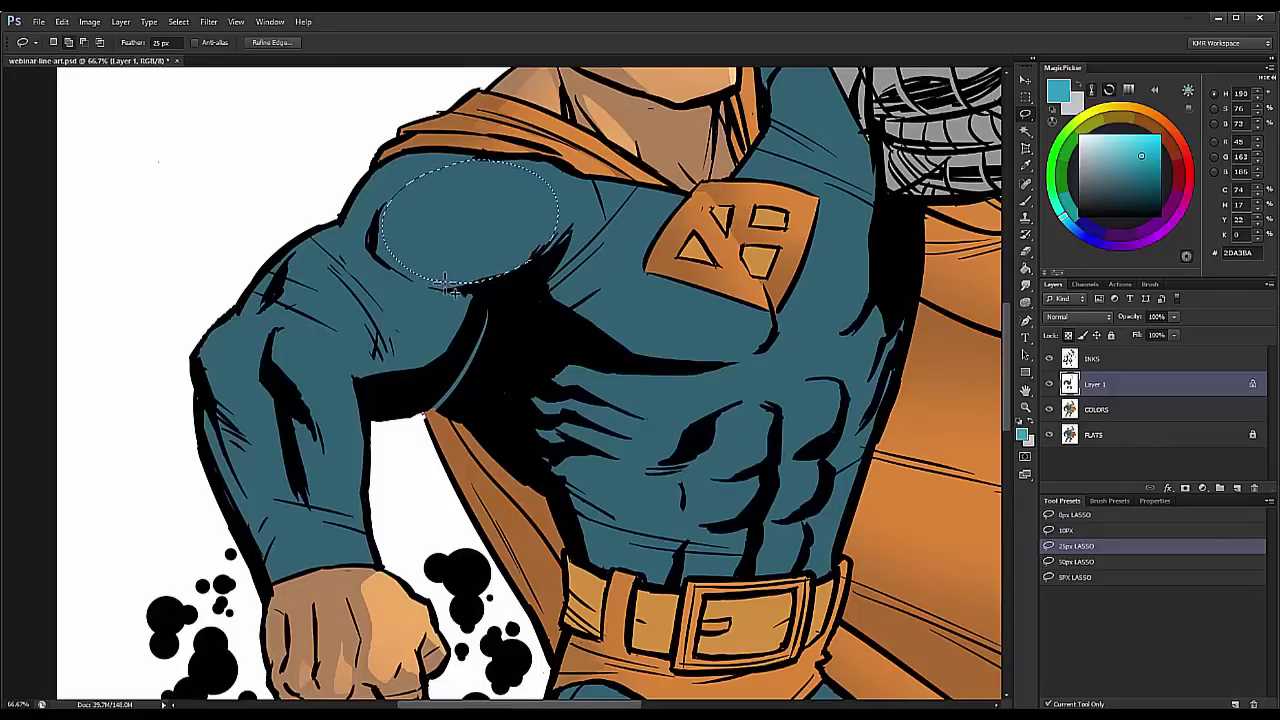
mouse_move(465, 288)
mouse_down()
mouse_move(362, 258)
mouse_move(340, 345)
mouse_move(473, 290)
mouse_up()
mouse_move(362, 391)
mouse_down()
mouse_move(307, 319)
mouse_move(283, 379)
mouse_move(315, 434)
mouse_move(335, 539)
mouse_move(362, 390)
mouse_up()
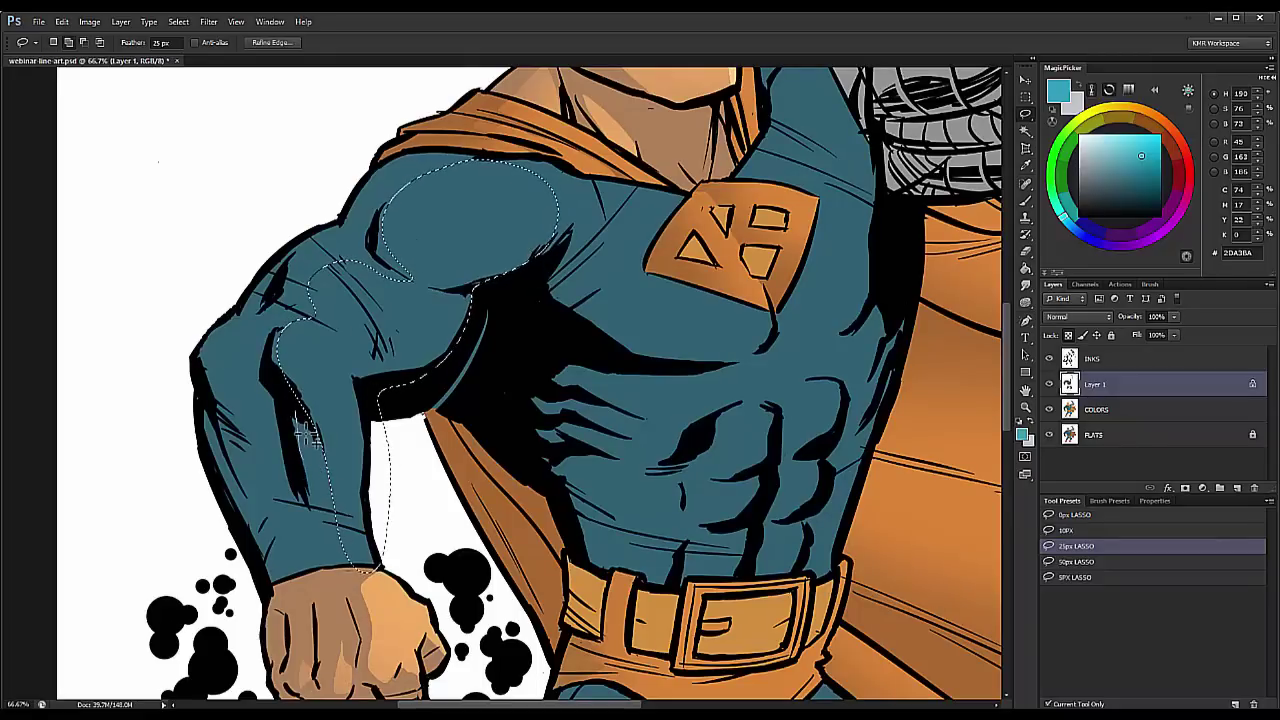
mouse_move(270, 392)
mouse_down()
mouse_move(297, 462)
mouse_move(266, 361)
mouse_move(220, 348)
mouse_move(254, 486)
mouse_move(340, 600)
mouse_up()
Step: Hide the selection edges and brush the bright teal highlight into the shoulder, upper arm and forearm
click(1025, 407)
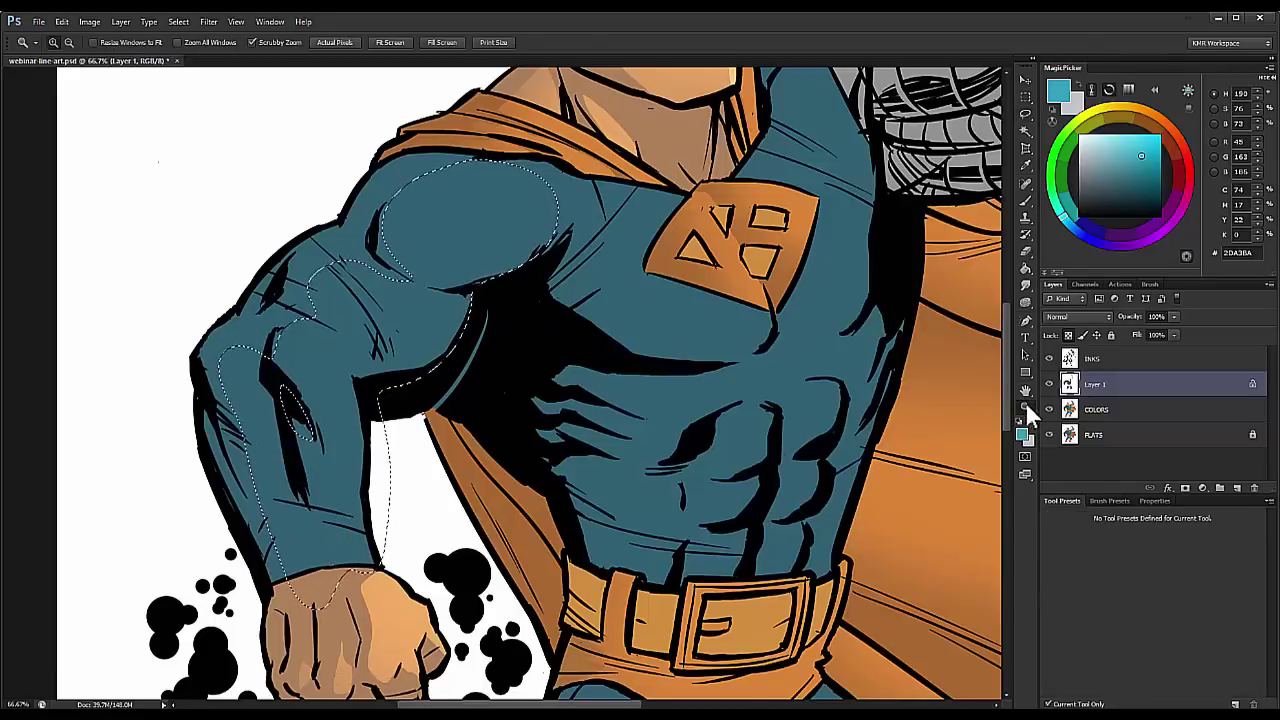
alt+click(913, 417)
key(ctrl+h)
key(b)
mouse_move(620, 337)
mouse_down()
mouse_move(600, 323)
mouse_move(440, 480)
mouse_up()
drag(765, 280, 480, 285)
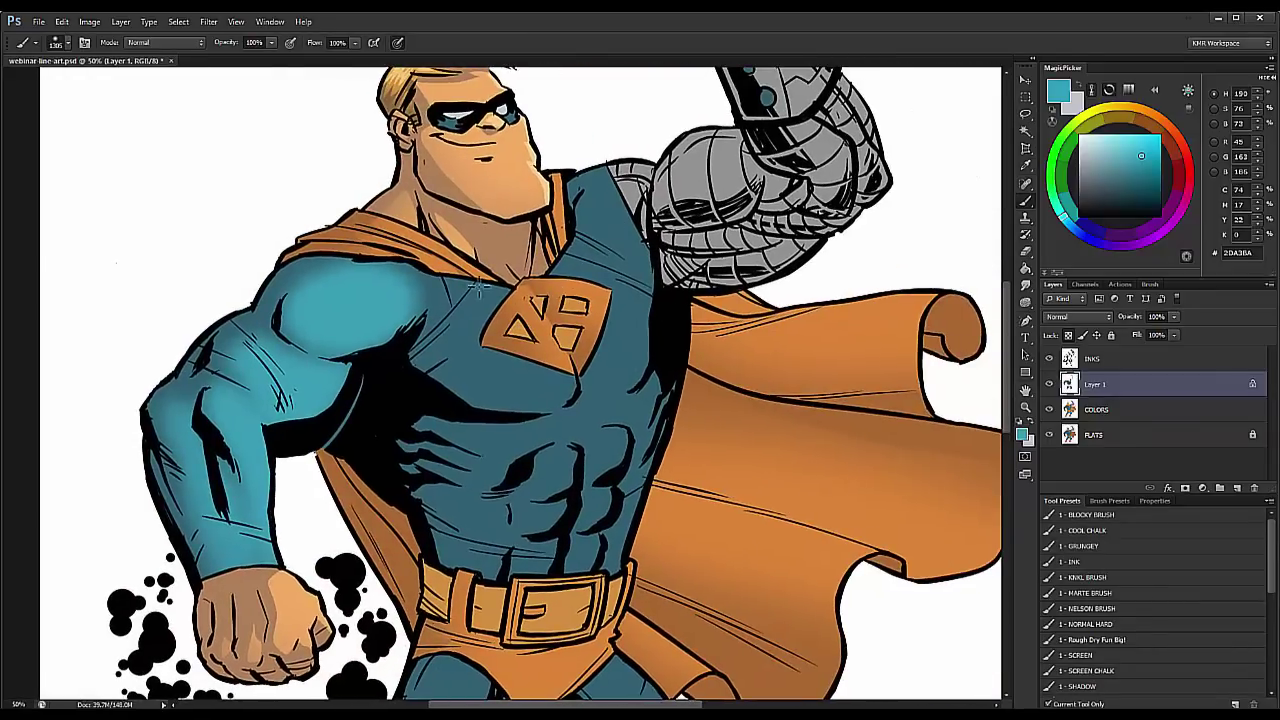
Step: Lasso the chest and far shoulder with a 25 px feather and brush the bright teal over the torso
key(l)
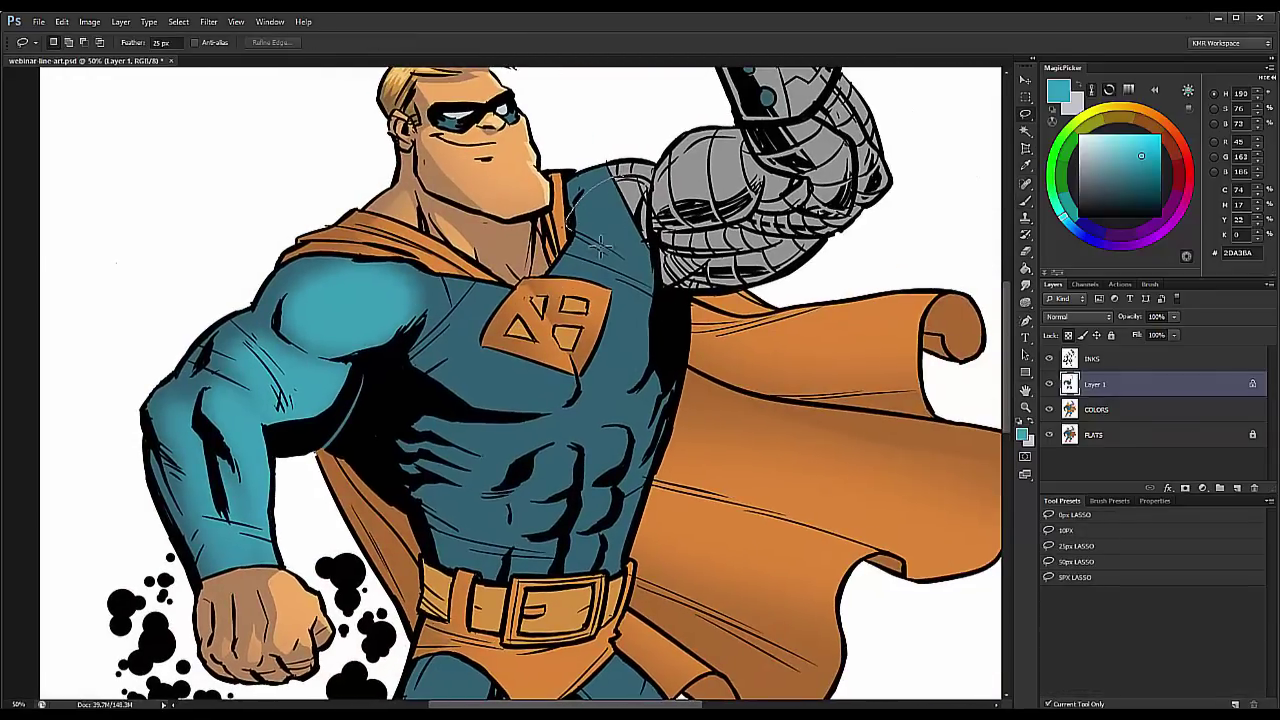
mouse_move(645, 120)
mouse_down()
mouse_move(508, 292)
mouse_move(457, 296)
mouse_move(410, 350)
mouse_move(455, 400)
mouse_move(567, 405)
mouse_move(663, 350)
mouse_move(646, 290)
mouse_move(550, 243)
mouse_up()
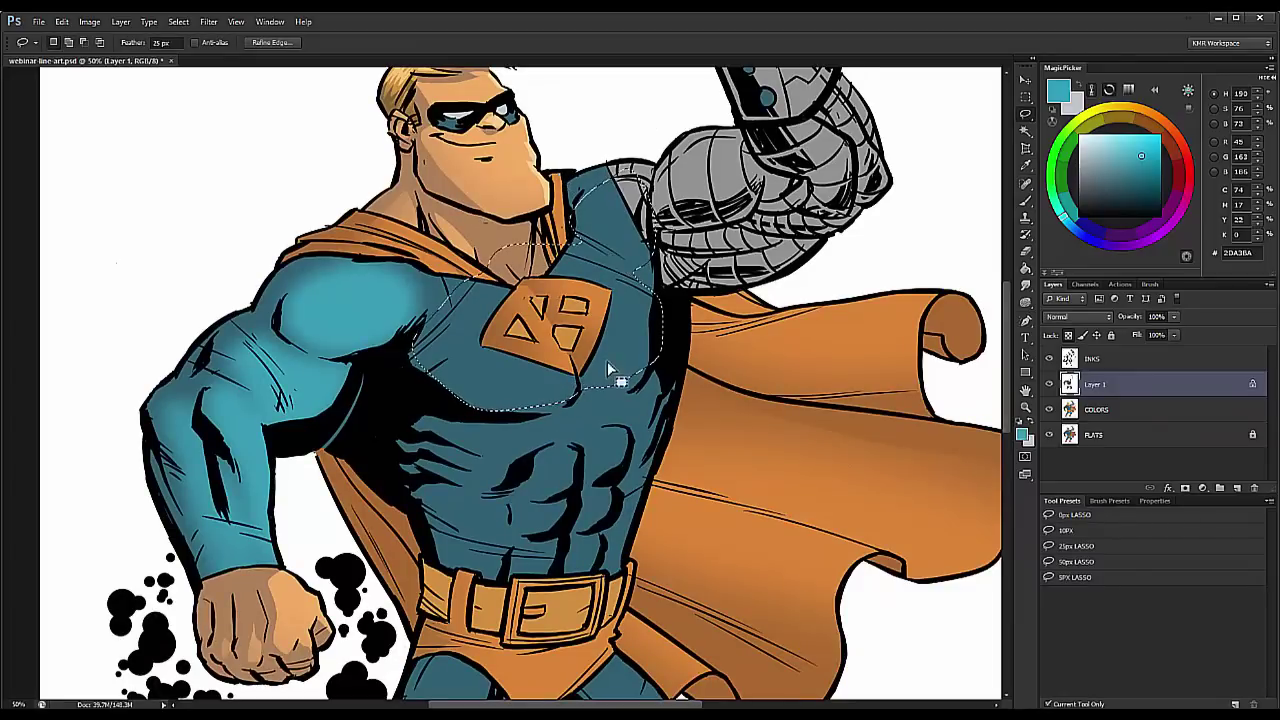
mouse_move(505, 412)
mouse_down()
mouse_move(448, 443)
mouse_move(443, 520)
mouse_move(640, 603)
mouse_move(673, 493)
mouse_move(671, 385)
mouse_move(505, 414)
mouse_up()
key(ctrl+h)
key(b)
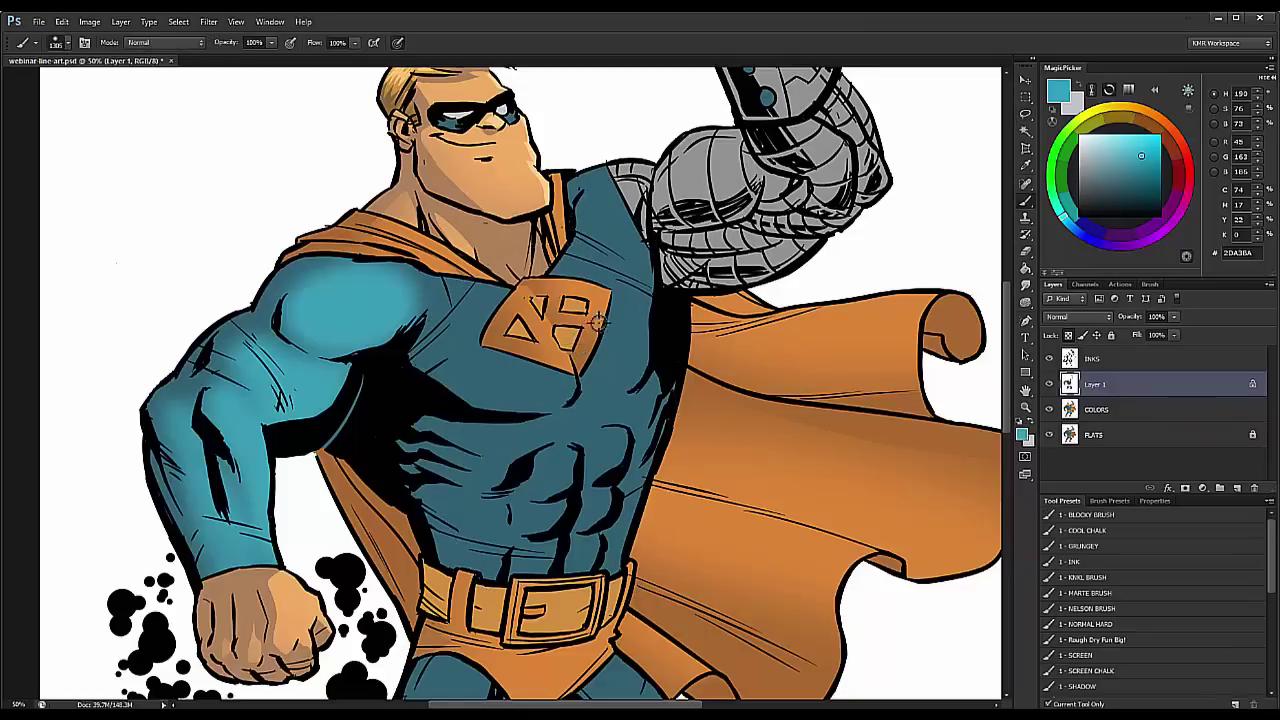
drag(598, 322, 628, 322)
mouse_move(598, 322)
mouse_down()
mouse_move(602, 250)
mouse_move(740, 110)
mouse_up()
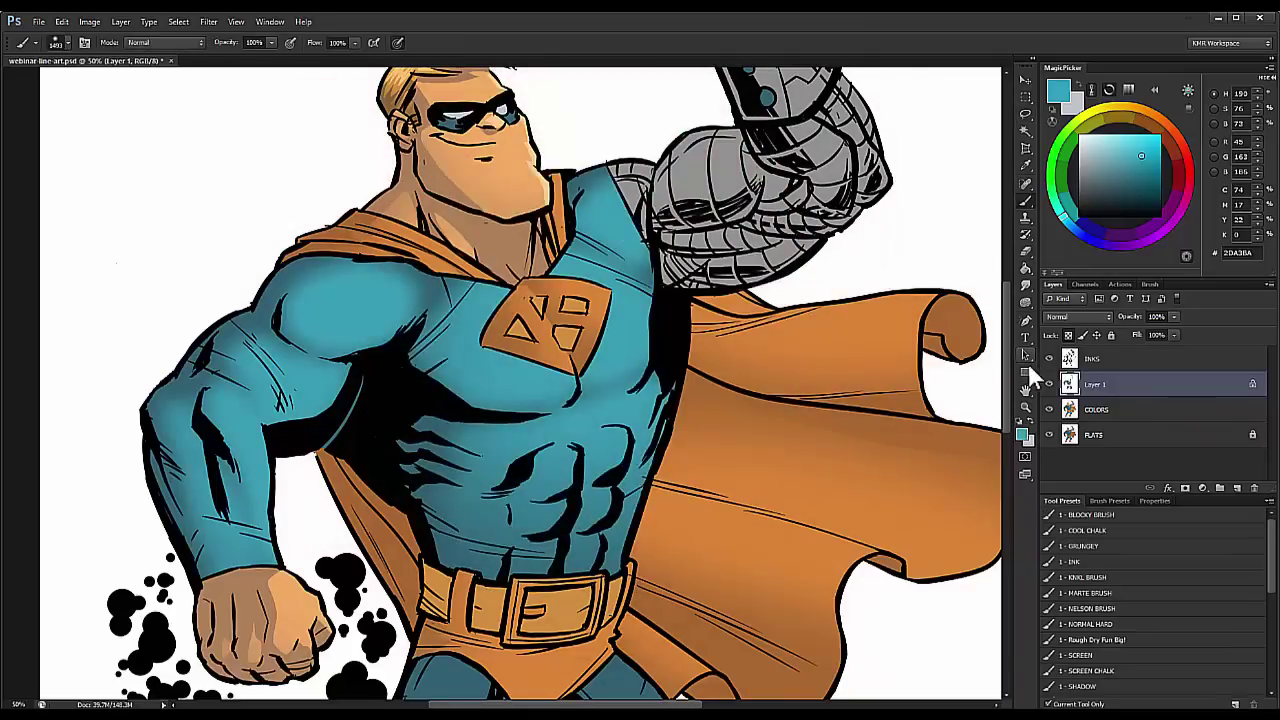
Step: Lasso highlight areas on both thighs of the teal suit with the 25 px feathered lasso
click(1025, 407)
alt+click(881, 422)
alt+click(870, 435)
alt+click(851, 451)
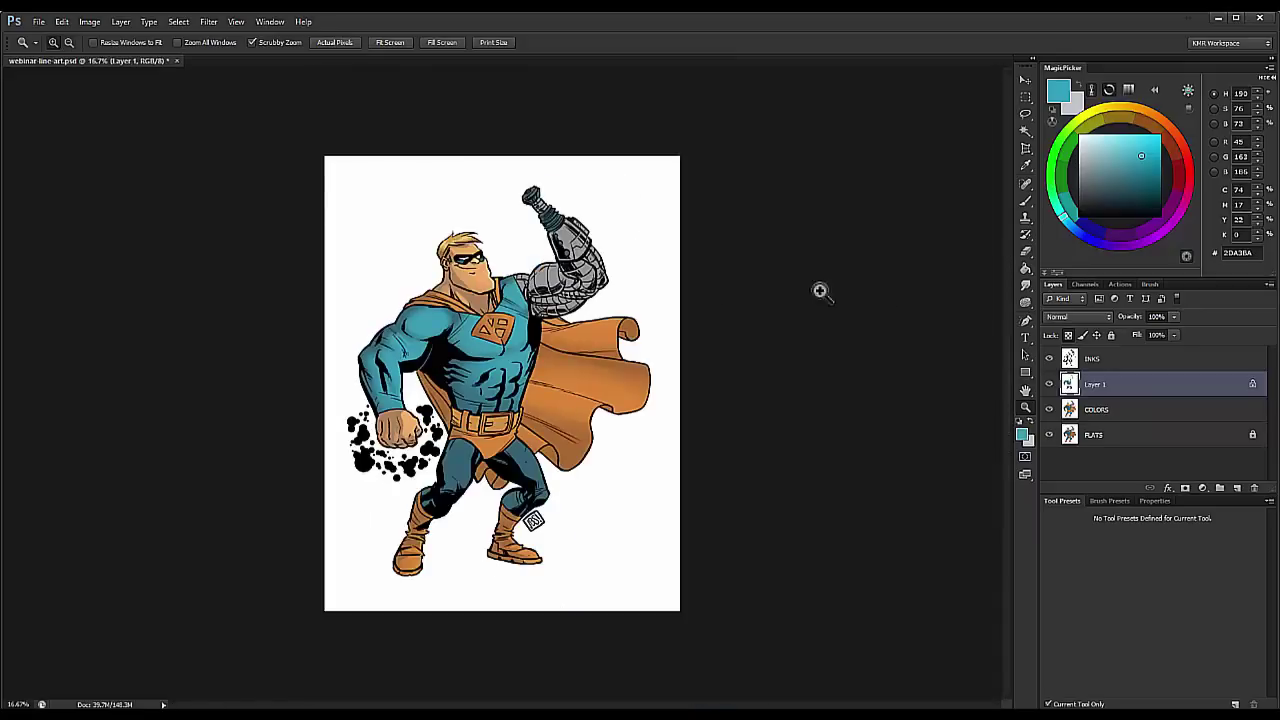
click(492, 387)
click(492, 441)
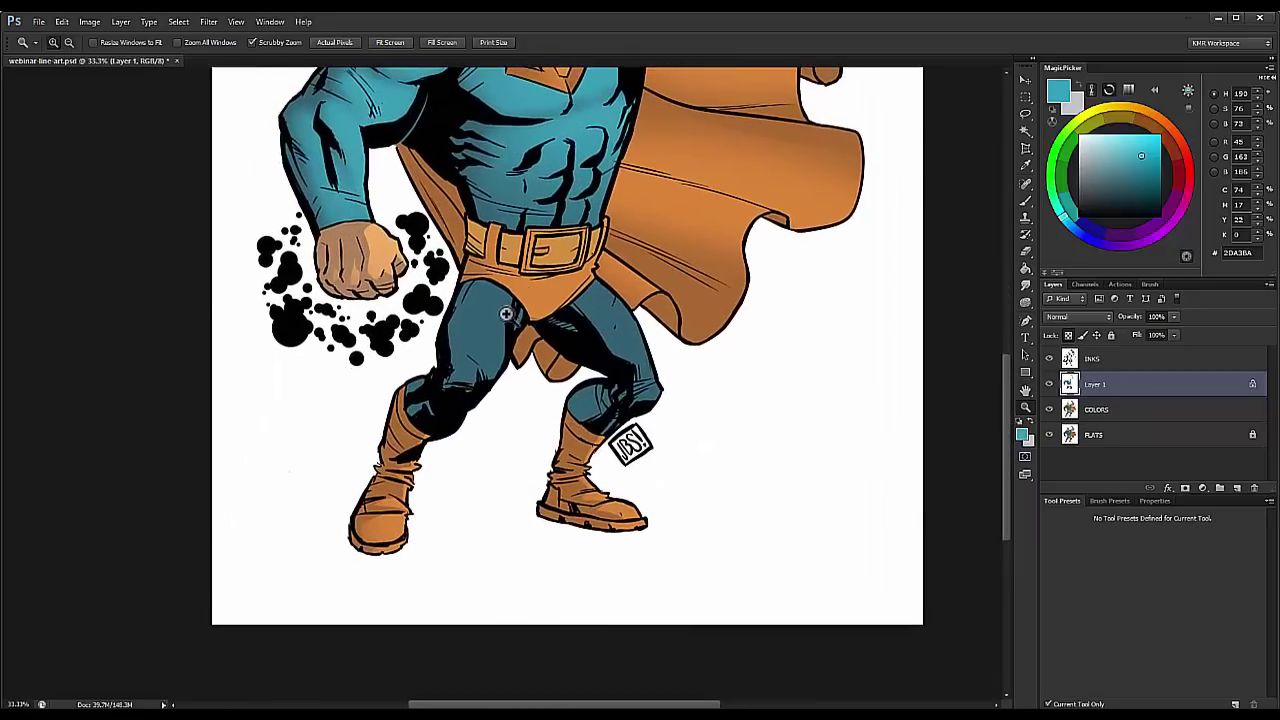
click(506, 305)
key(l)
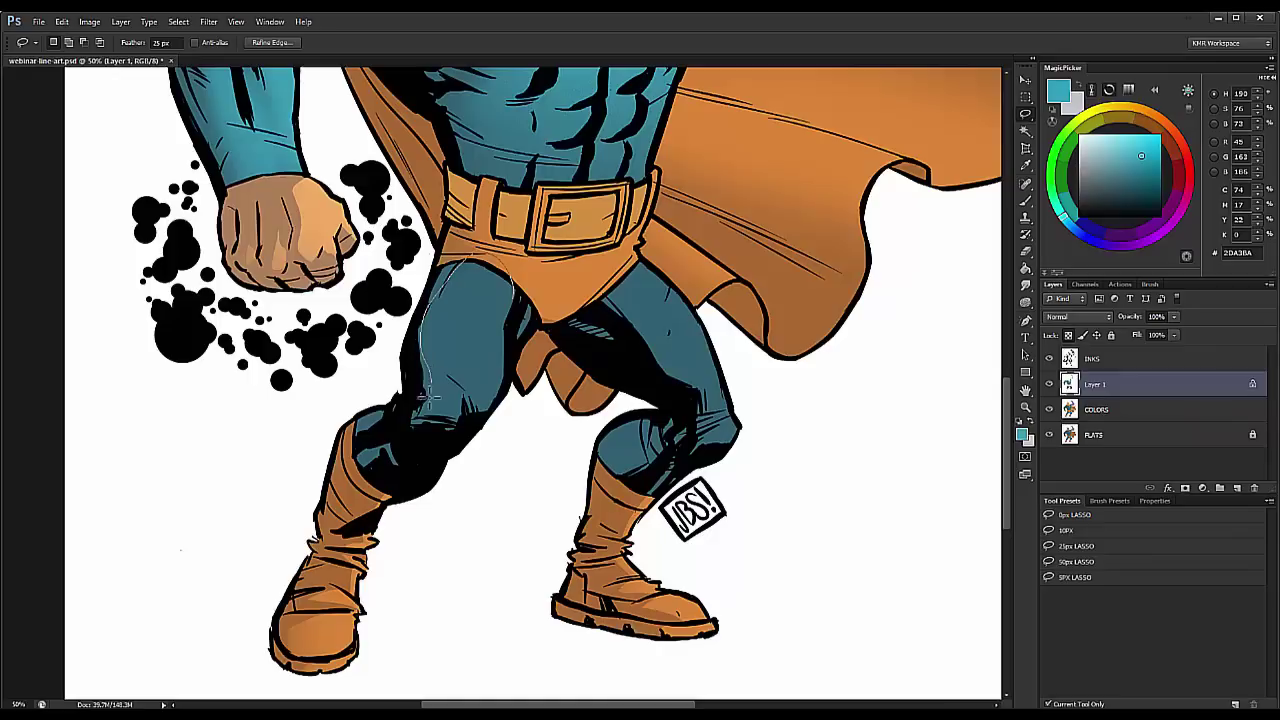
mouse_move(426, 396)
mouse_down()
mouse_move(510, 305)
mouse_move(455, 262)
mouse_up()
mouse_move(640, 292)
mouse_down()
mouse_move(605, 282)
mouse_move(755, 428)
mouse_move(650, 288)
mouse_up()
Step: Try brushing the bright teal highlight over both thighs, and undo the thigh and torso highlights
click(1025, 407)
alt+click(929, 371)
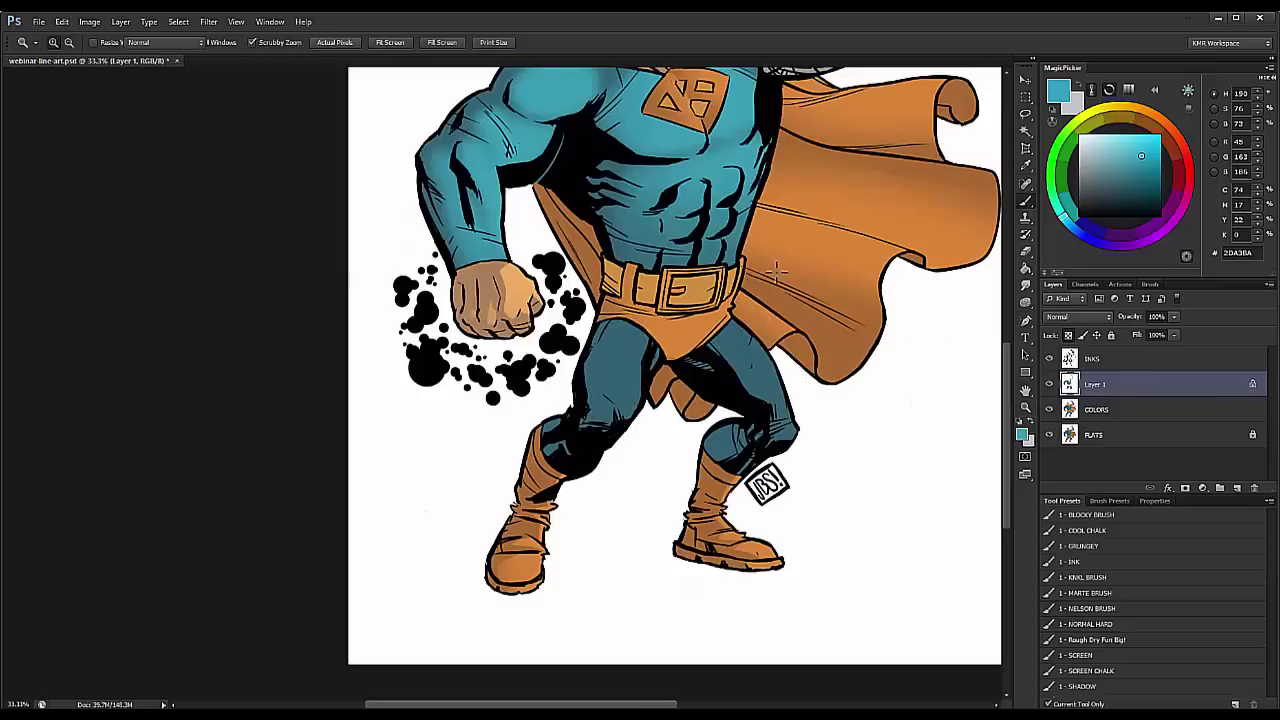
key(b)
drag(794, 257, 651, 451)
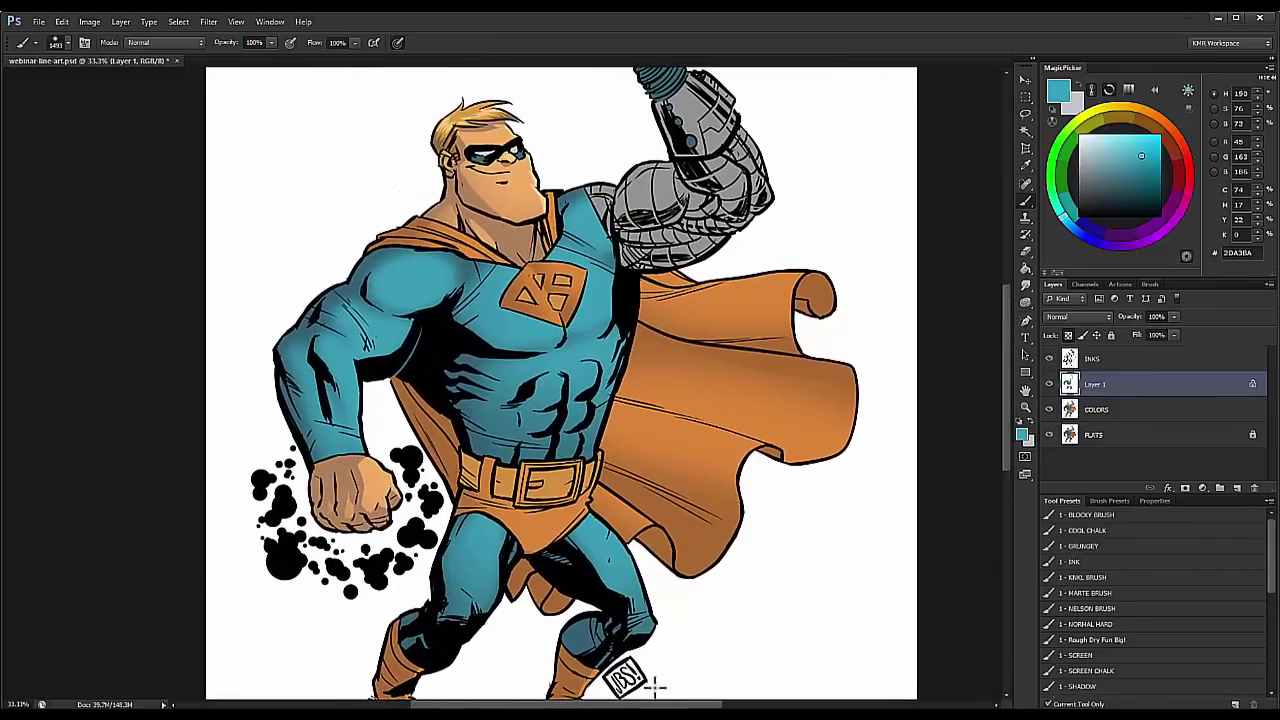
key(ctrl+alt+z)
key(ctrl+alt+z)
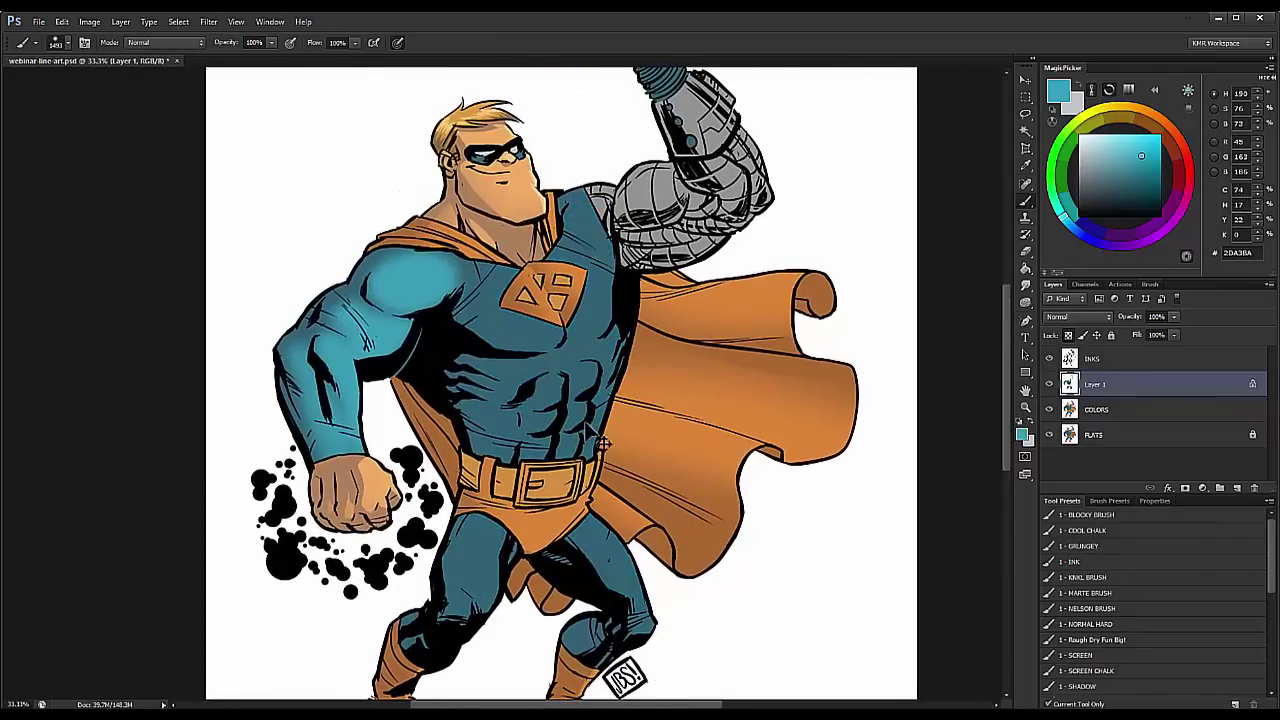
Step: Undo the remaining arm highlight and switch to the lasso preset with a 0 px feather
key(ctrl+alt+z)
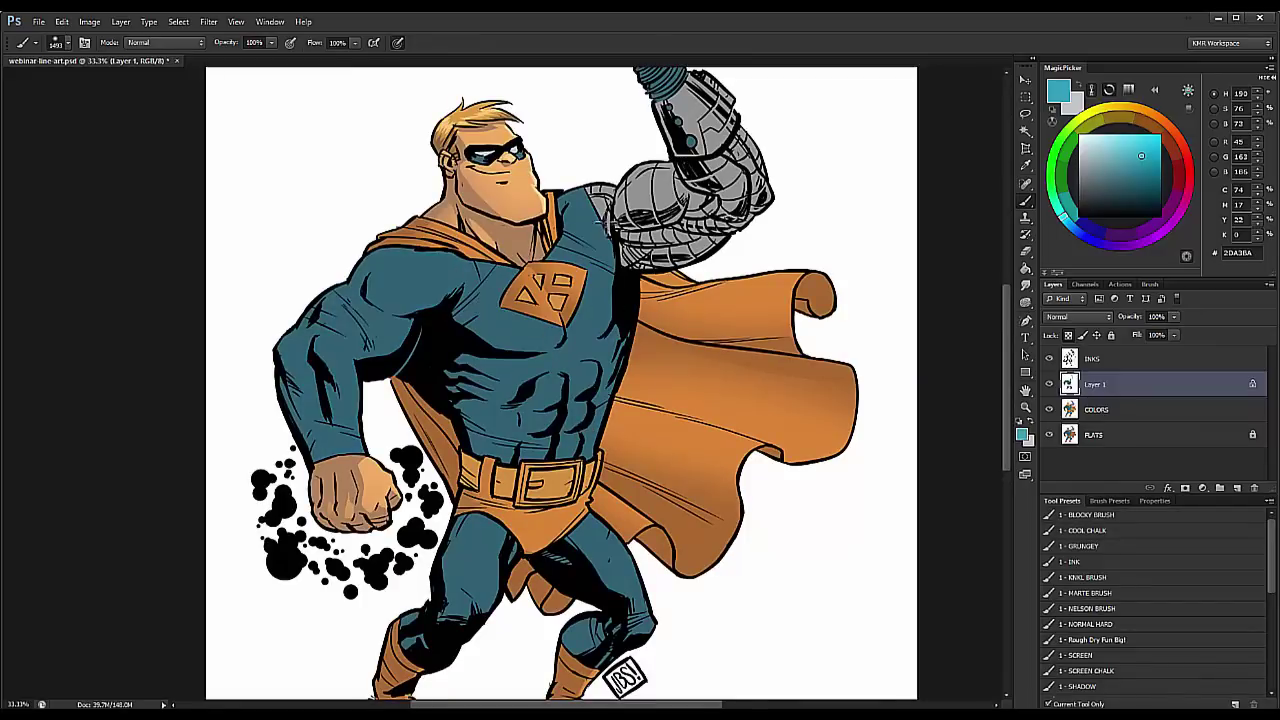
key(z)
click(437, 300)
click(452, 295)
drag(486, 282, 618, 235)
key(l)
click(598, 160)
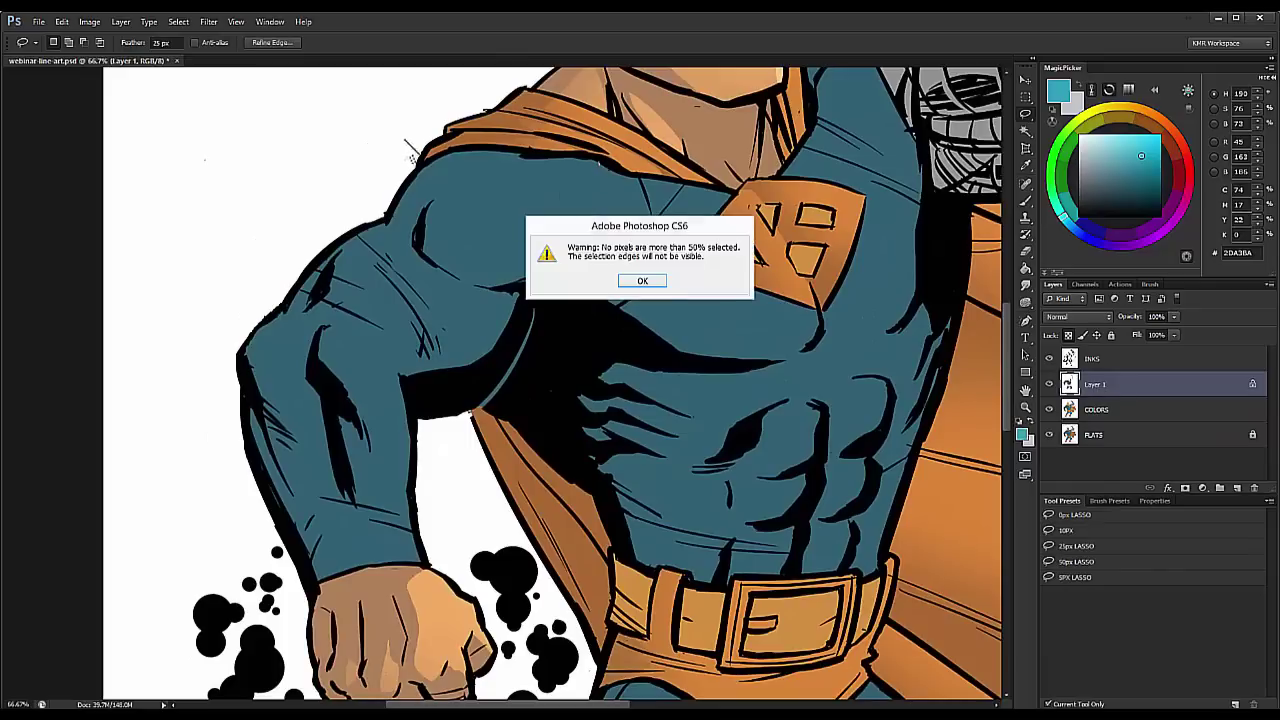
click(660, 284)
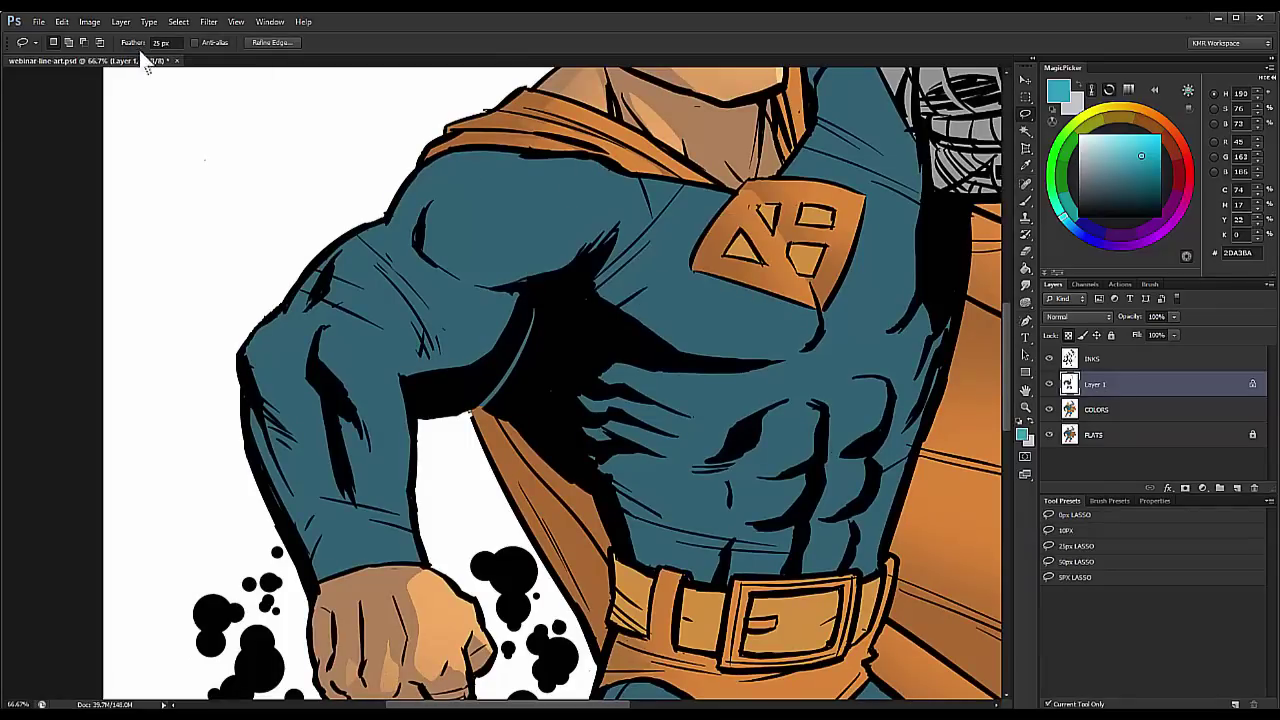
click(1070, 515)
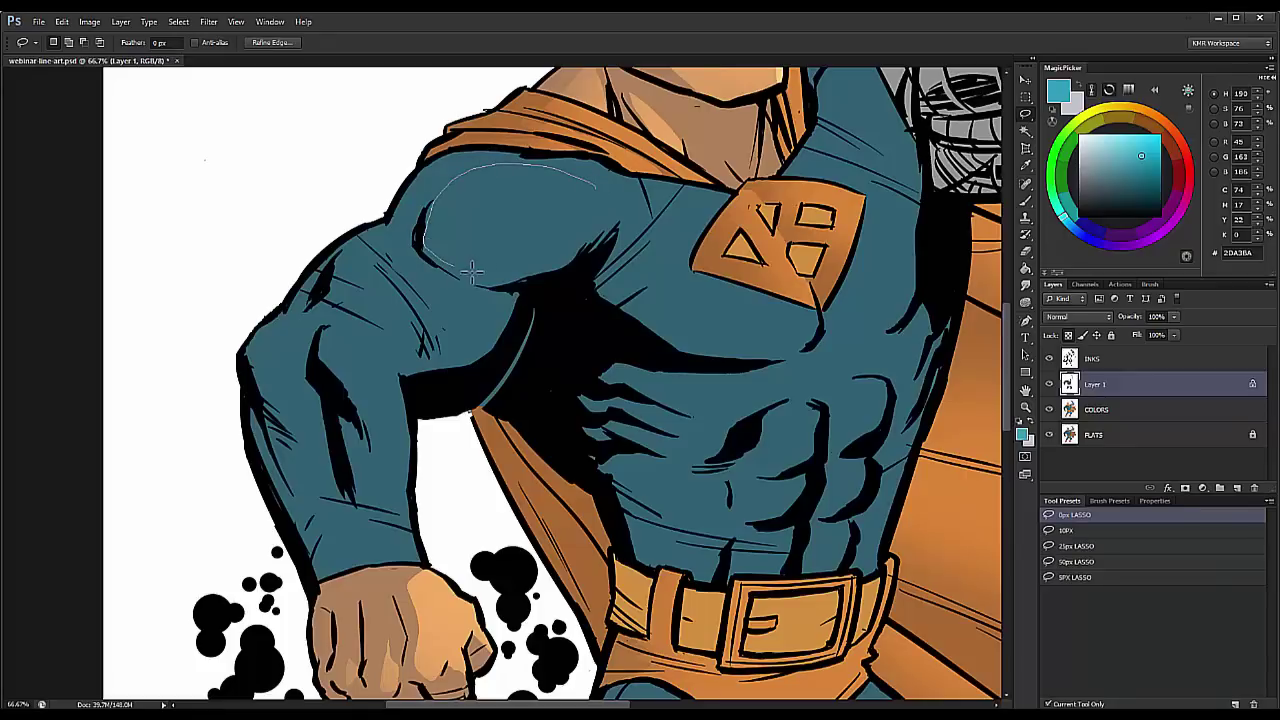
Step: Lasso hard-edged highlight areas on the near shoulder, upper arm and forearm with the 0 px feather
mouse_move(596, 188)
mouse_down()
mouse_move(602, 200)
mouse_move(632, 189)
mouse_move(620, 192)
mouse_up()
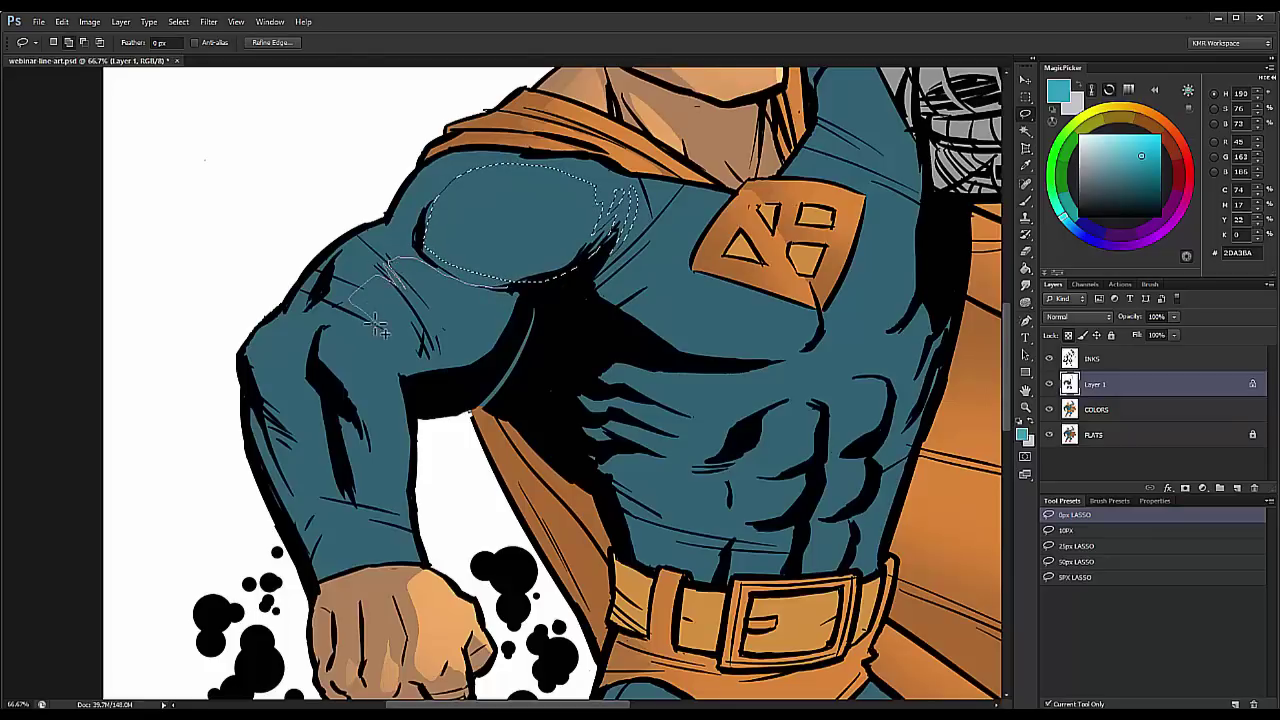
mouse_move(378, 326)
mouse_down()
mouse_move(390, 372)
mouse_move(515, 300)
mouse_move(420, 270)
mouse_up()
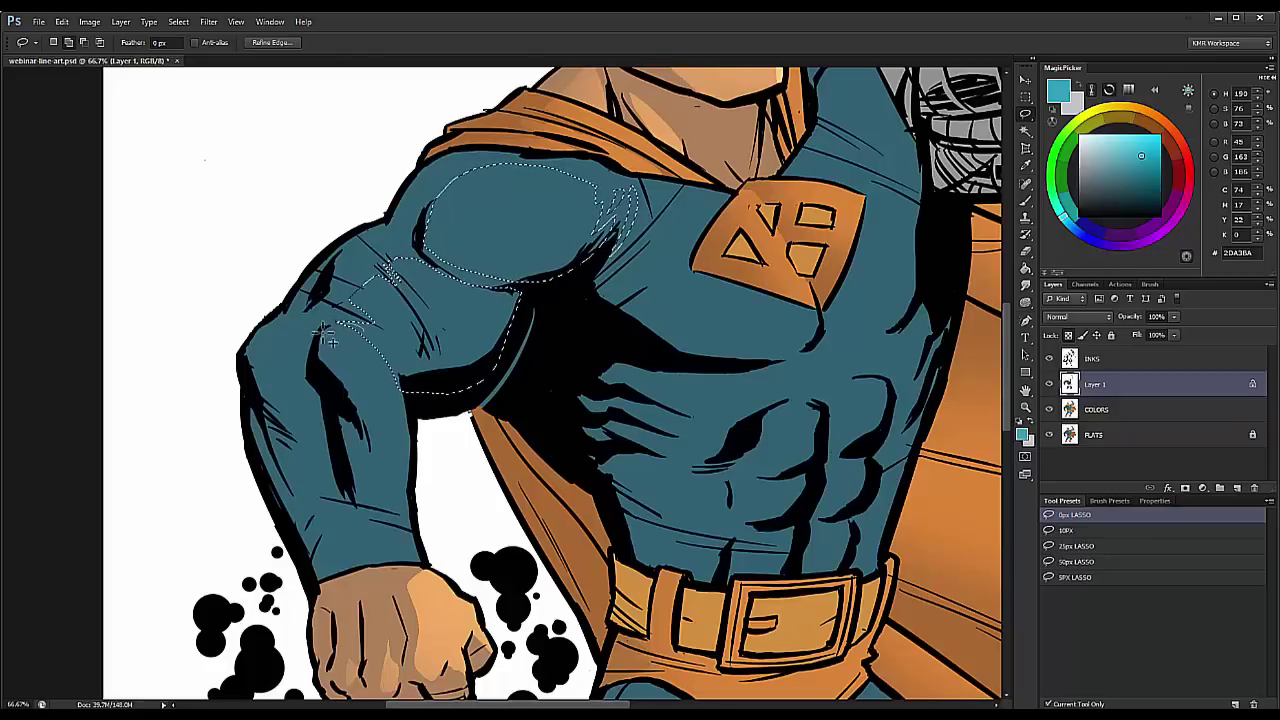
mouse_move(326, 338)
mouse_down()
mouse_move(375, 460)
mouse_move(362, 440)
mouse_move(369, 508)
mouse_up()
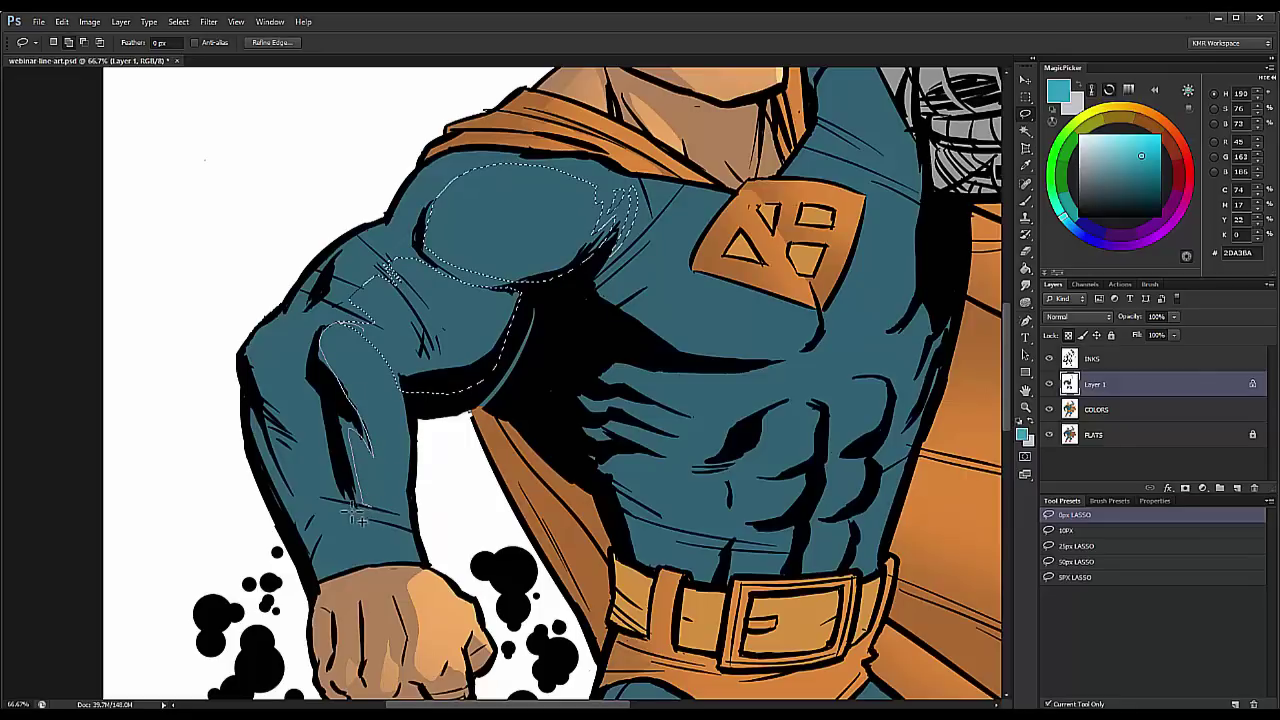
mouse_move(418, 592)
mouse_down()
mouse_move(420, 494)
mouse_move(400, 388)
mouse_up()
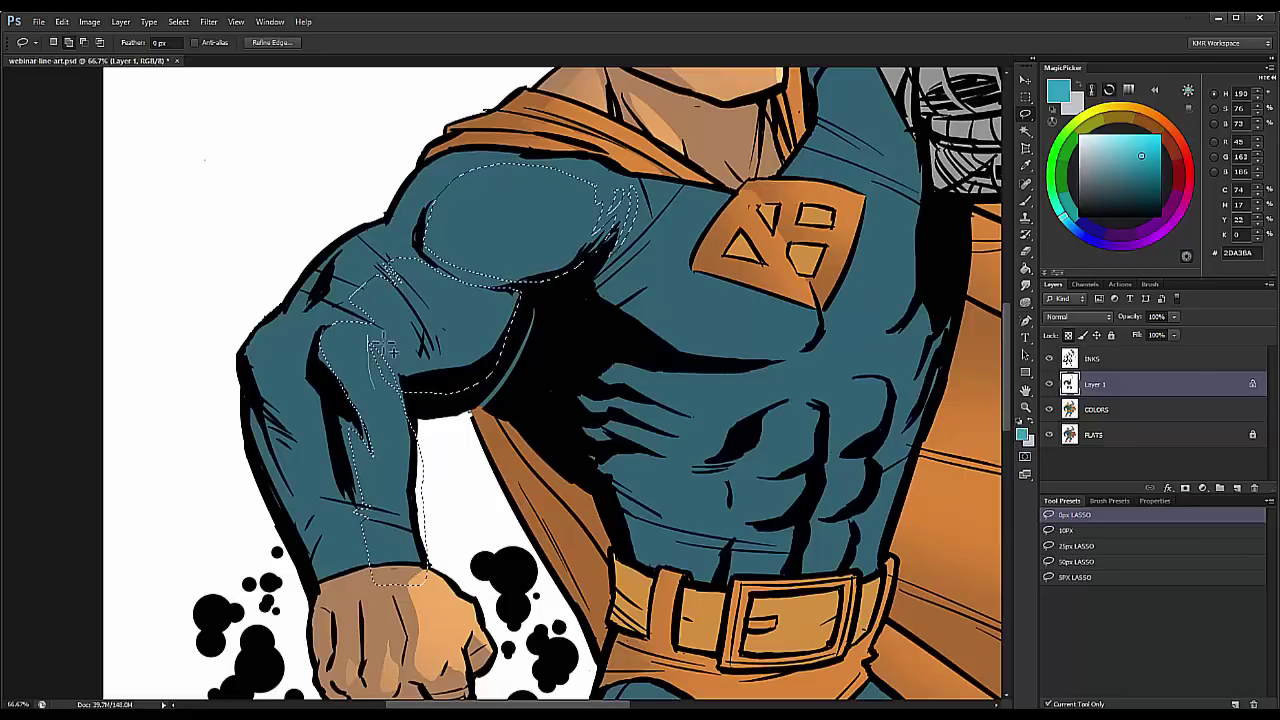
mouse_move(305, 322)
mouse_down()
mouse_move(272, 342)
mouse_move(284, 434)
mouse_up()
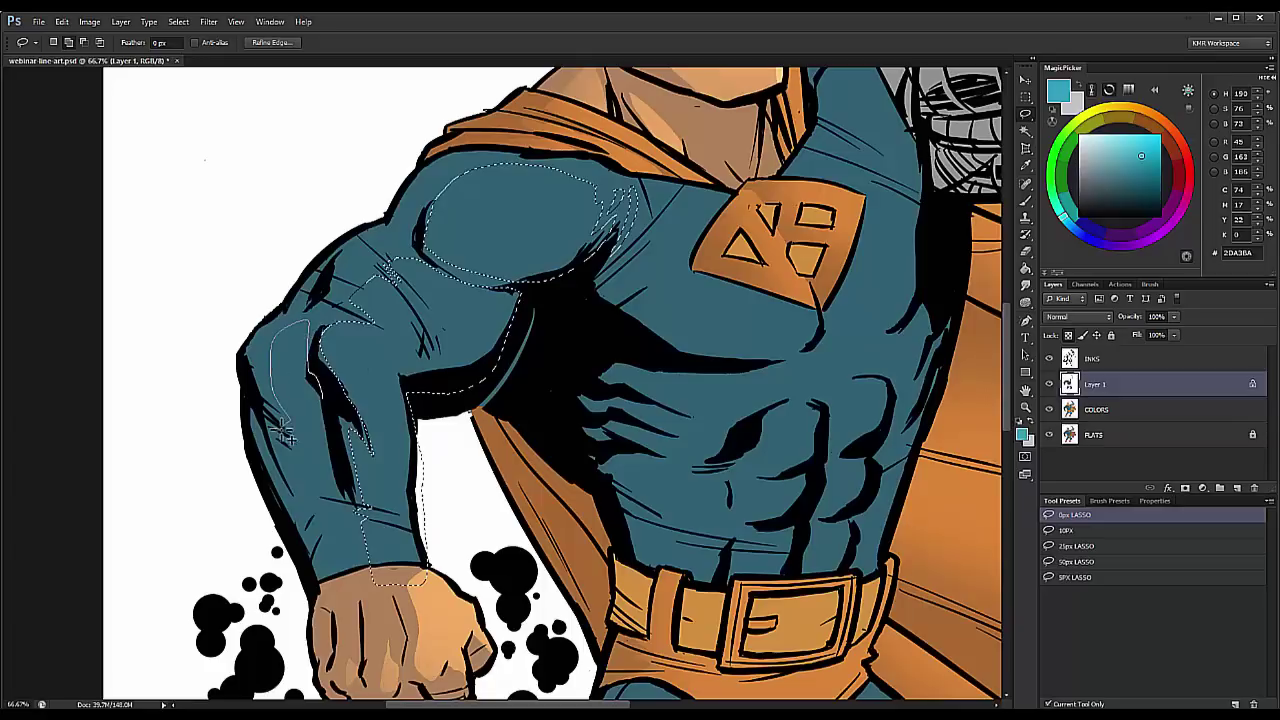
mouse_move(366, 540)
mouse_down()
mouse_move(326, 400)
mouse_move(348, 282)
mouse_move(380, 587)
mouse_move(318, 377)
mouse_move(288, 440)
mouse_up()
drag(314, 518, 327, 553)
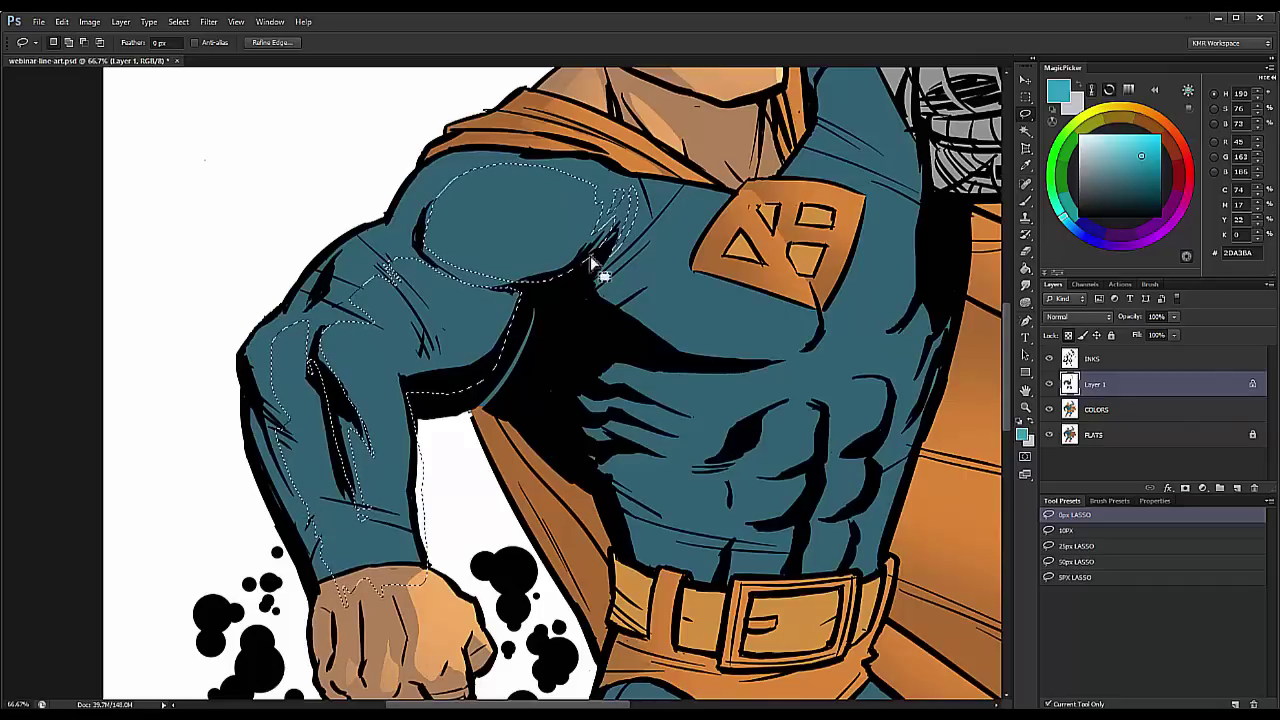
Step: Add the far shoulder, chest and torso to the lasso selection, leaving out the shadow shapes in the abs
drag(679, 296, 443, 355)
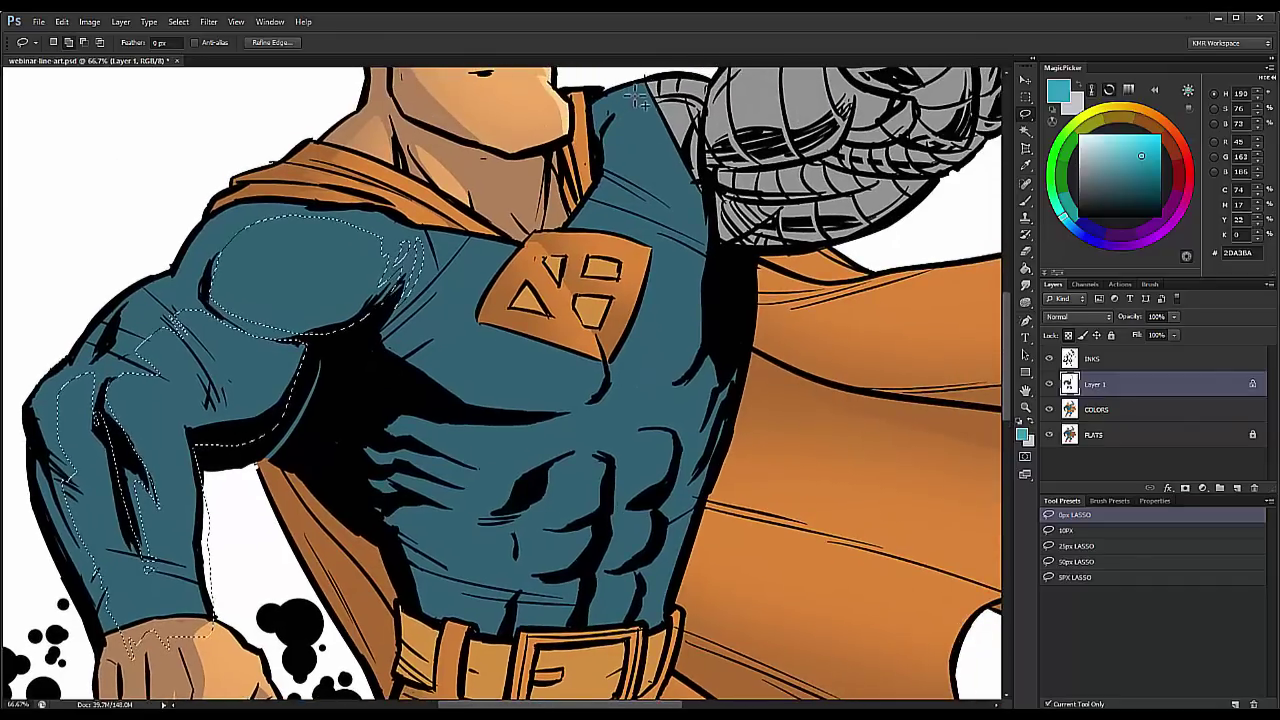
mouse_move(648, 84)
mouse_down()
mouse_move(600, 130)
mouse_move(613, 165)
mouse_move(698, 130)
mouse_move(692, 108)
mouse_up()
mouse_move(713, 250)
mouse_down()
mouse_move(661, 232)
mouse_move(706, 266)
mouse_move(570, 214)
mouse_up()
mouse_move(480, 232)
mouse_down()
mouse_move(407, 316)
mouse_move(421, 318)
mouse_move(419, 362)
mouse_move(467, 400)
mouse_move(530, 413)
mouse_move(601, 400)
mouse_move(607, 355)
mouse_move(629, 390)
mouse_move(679, 383)
mouse_move(727, 315)
mouse_move(713, 217)
mouse_move(712, 248)
mouse_up()
mouse_move(480, 413)
mouse_down()
mouse_move(423, 435)
mouse_move(399, 520)
mouse_move(447, 634)
mouse_move(548, 657)
mouse_move(687, 637)
mouse_move(751, 404)
mouse_move(733, 360)
mouse_move(696, 385)
mouse_move(559, 425)
mouse_move(445, 424)
mouse_up()
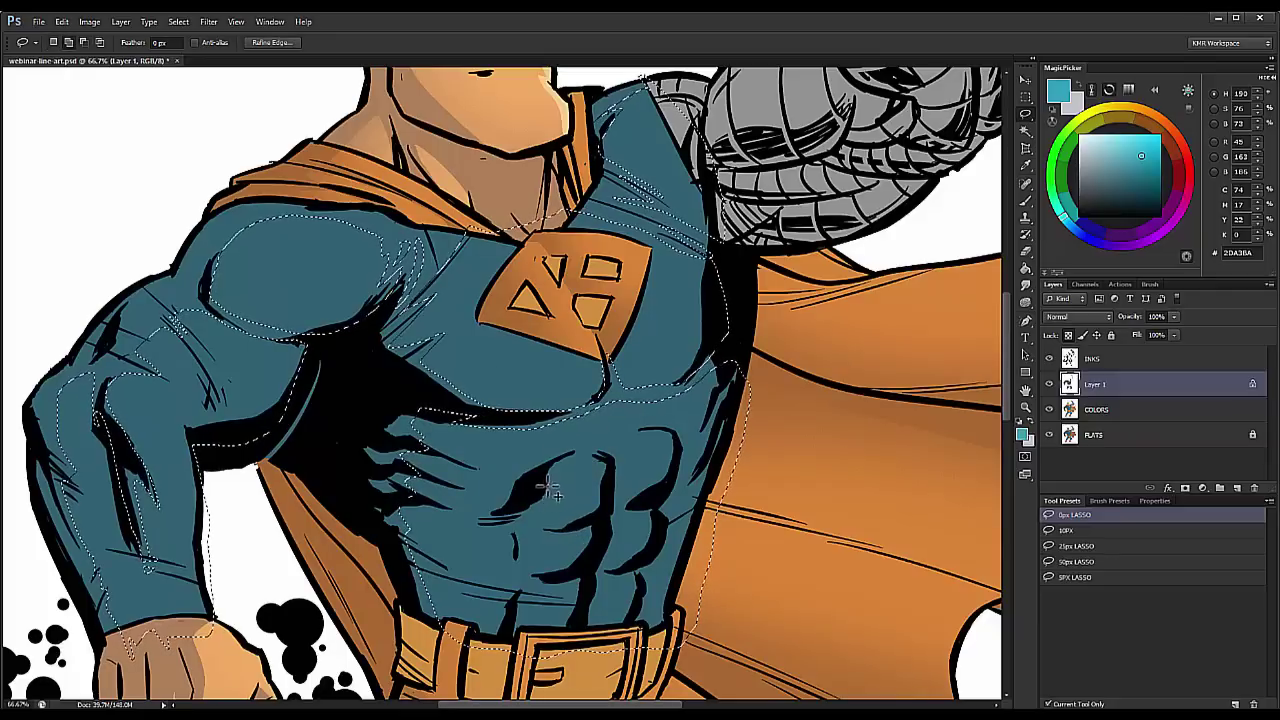
mouse_move(544, 490)
mouse_down()
mouse_move(558, 523)
mouse_move(532, 526)
mouse_move(543, 489)
mouse_move(548, 570)
mouse_up()
mouse_move(534, 500)
mouse_down()
mouse_move(545, 592)
mouse_move(544, 578)
mouse_move(535, 622)
mouse_move(515, 645)
mouse_up()
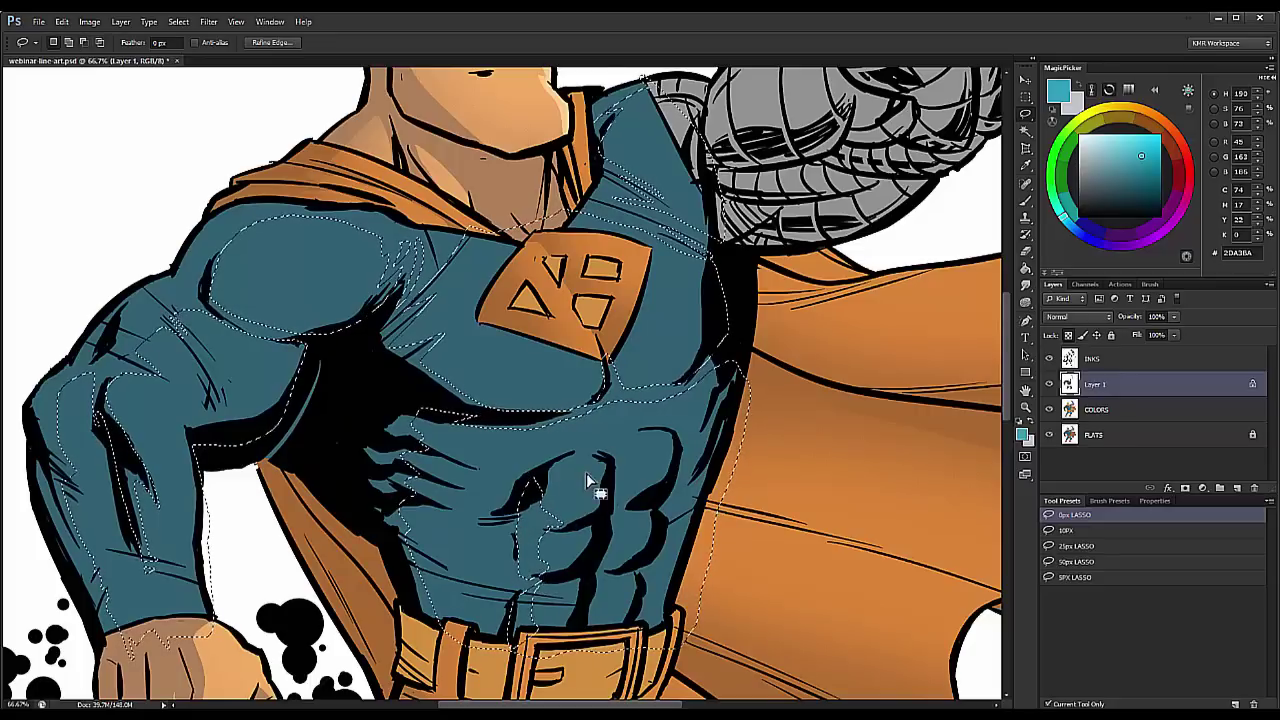
Step: Hide the selection edges, try brushing the bright teal highlight over the torso and arm, and undo the strokes
click(1025, 406)
alt+click(898, 457)
alt+click(898, 457)
alt+click(898, 457)
drag(862, 412, 674, 352)
key(ctrl+d)
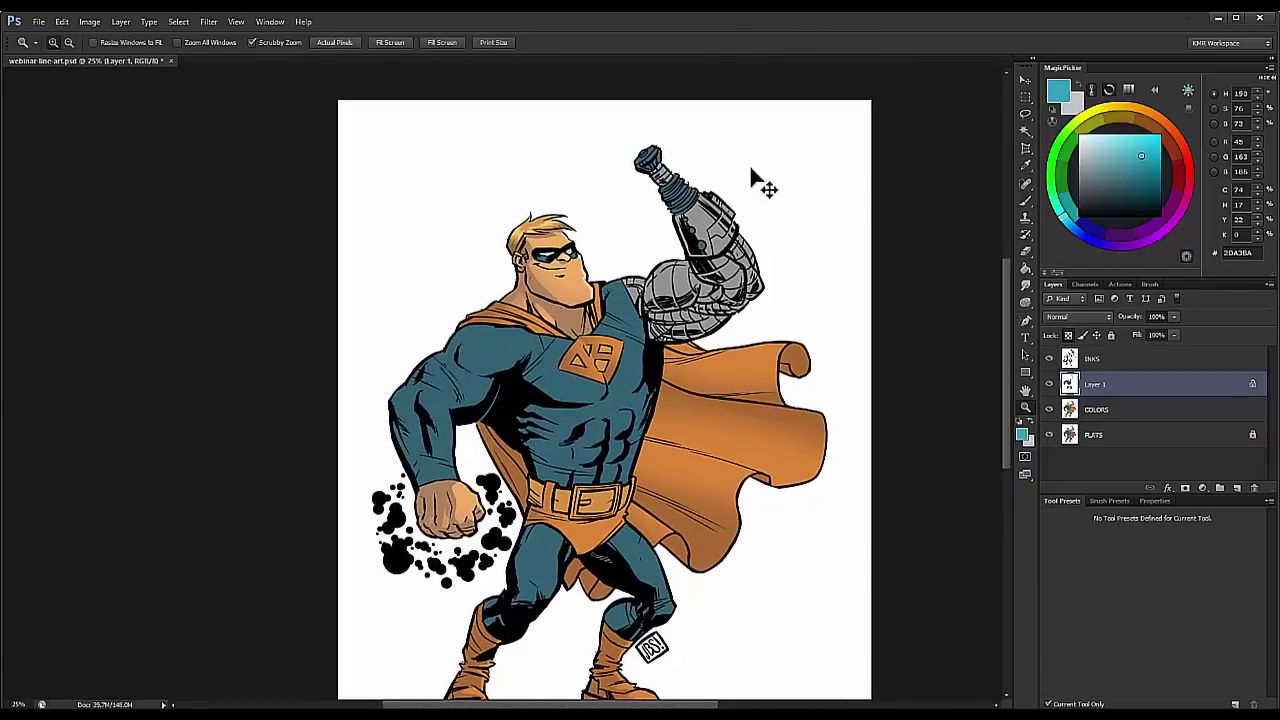
key(b)
drag(613, 297, 643, 304)
mouse_move(500, 340)
mouse_down()
mouse_move(525, 375)
mouse_move(510, 405)
mouse_up()
key(ctrl+alt+z)
key(ctrl+alt+z)
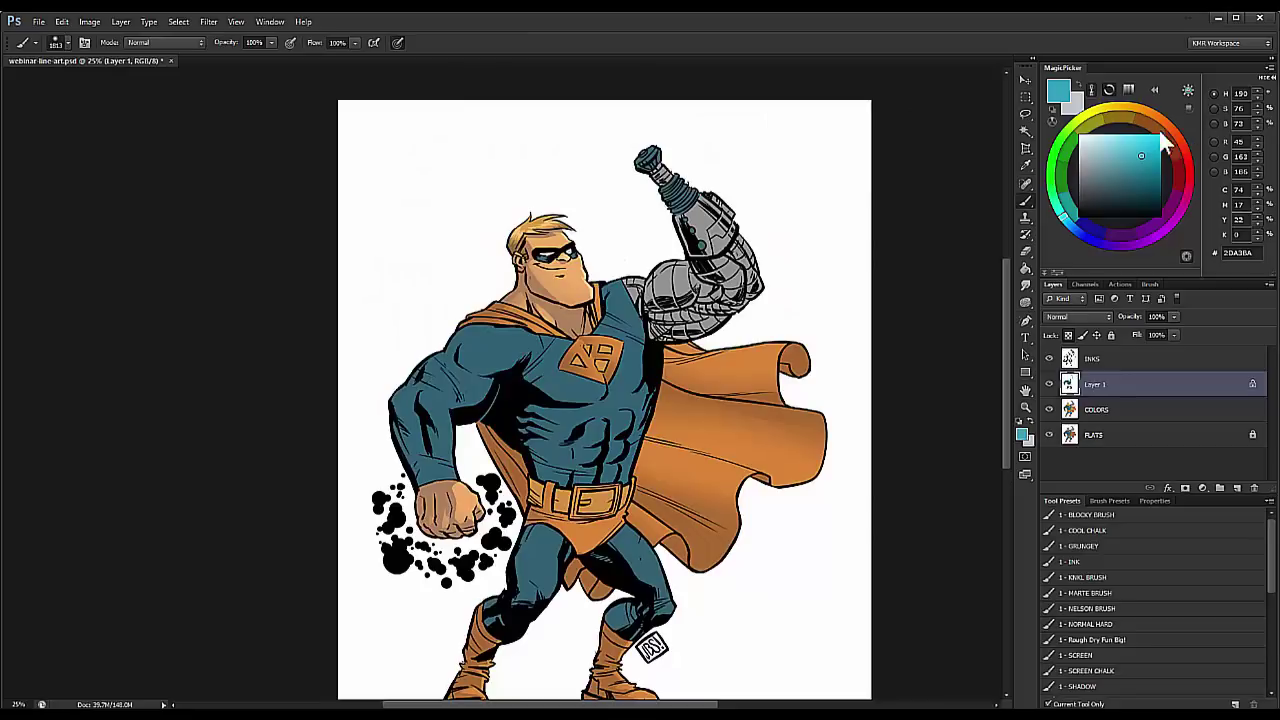
Step: Pick a less saturated teal (H 190, S 66, B 69) and brush it over the selected arm, chest and abs
drag(1132, 163, 1133, 159)
drag(660, 246, 530, 355)
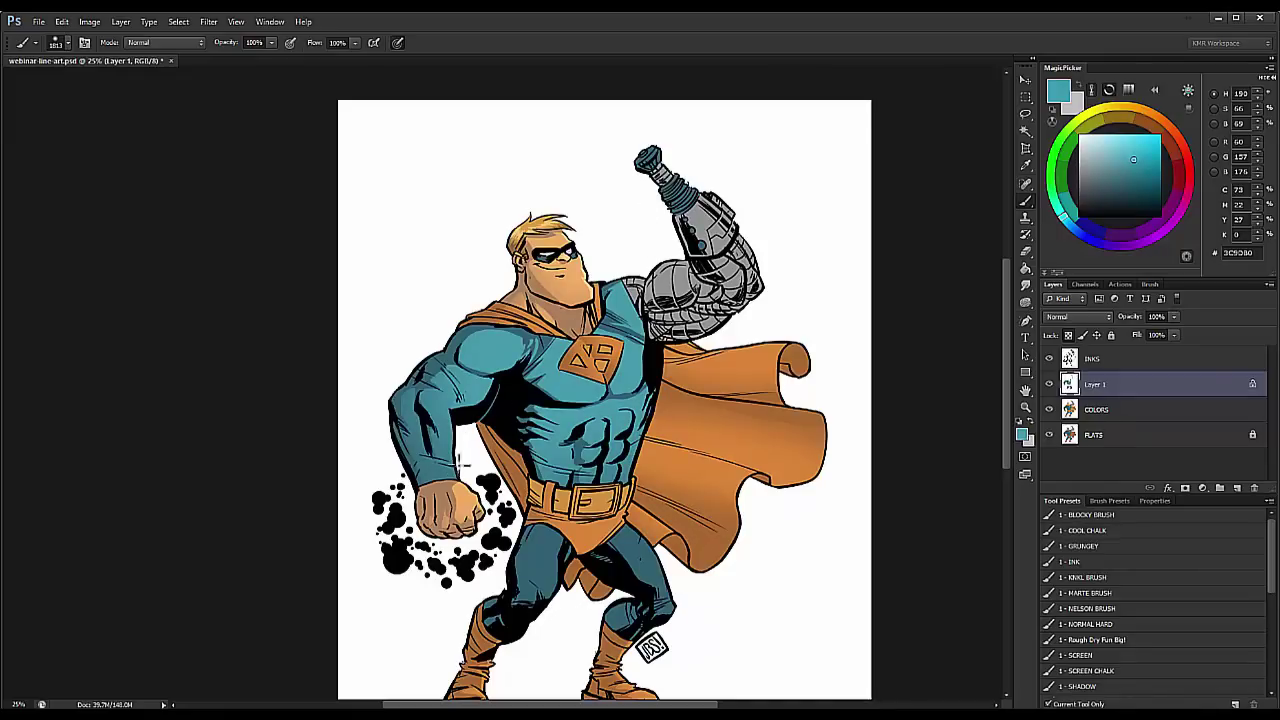
Step: Deselect the upper body and lasso hard-edged highlight areas on both thighs and the far knee
scroll(646, 397, down, 3)
key(l)
key(ctrl+plus)
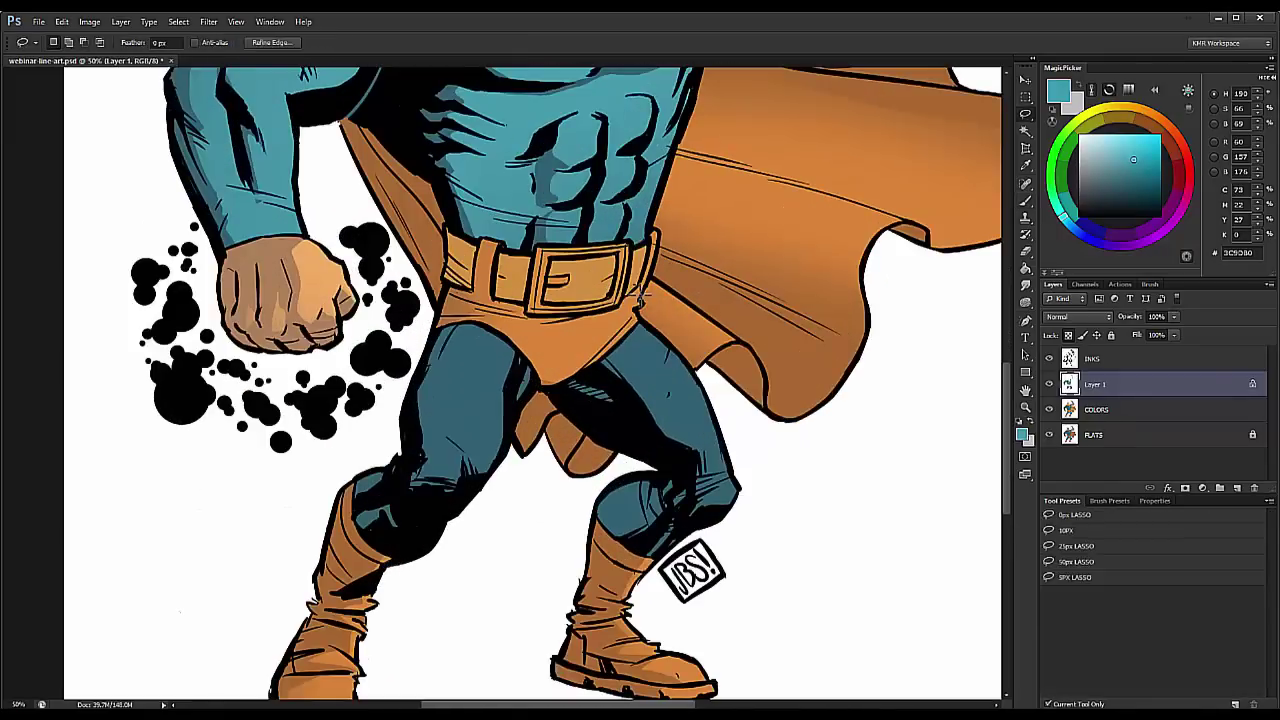
key(ctrl+d)
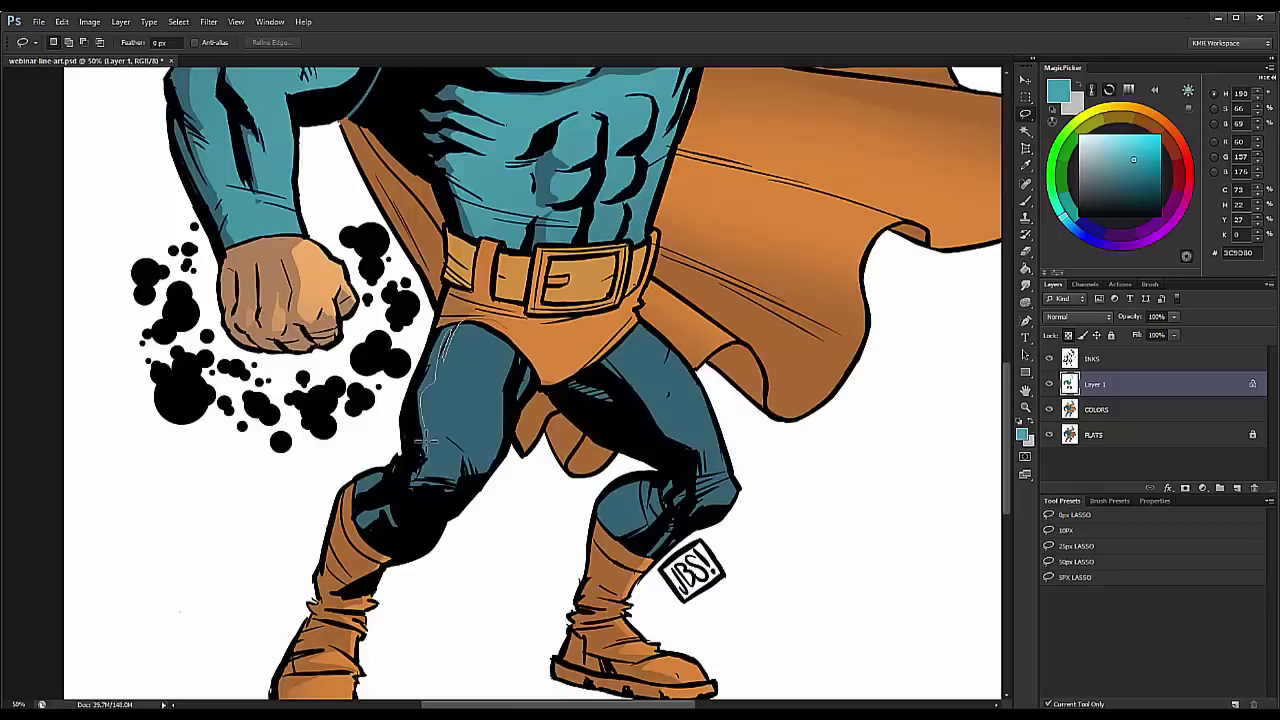
mouse_move(507, 420)
mouse_down()
mouse_move(519, 358)
mouse_move(462, 320)
mouse_up()
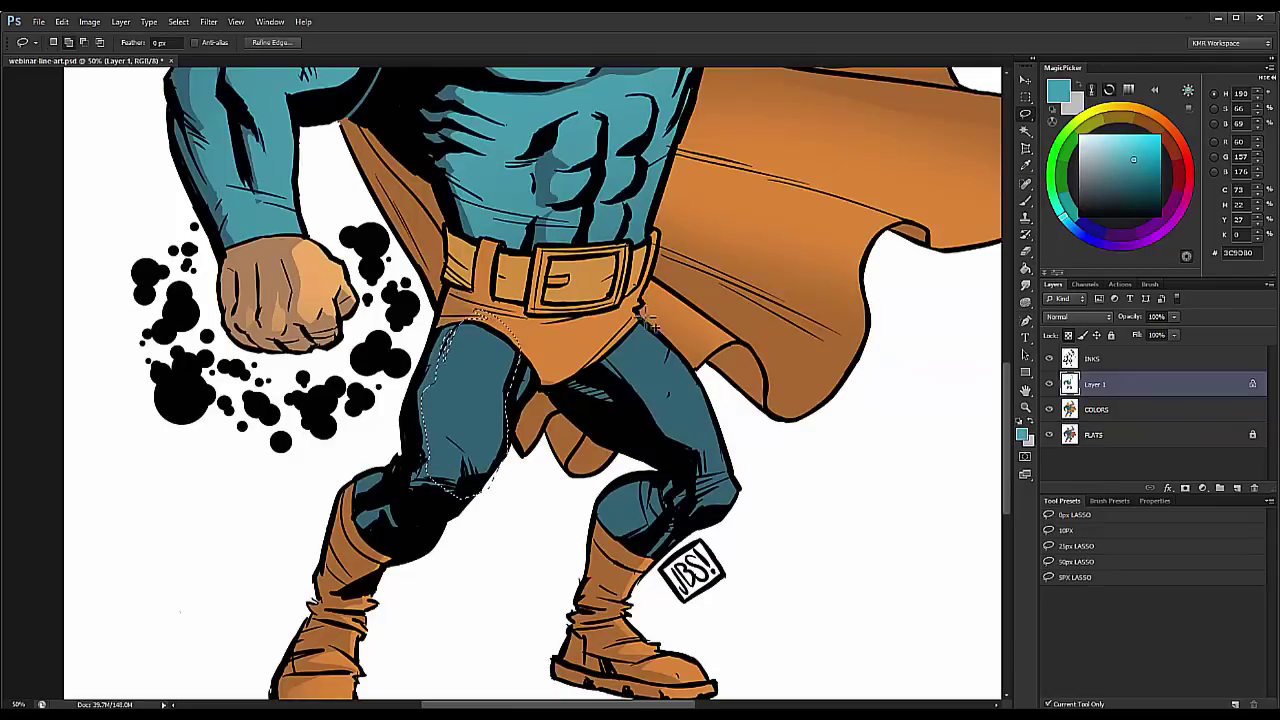
mouse_move(603, 348)
mouse_down()
mouse_move(700, 502)
mouse_move(749, 454)
mouse_move(599, 314)
mouse_up()
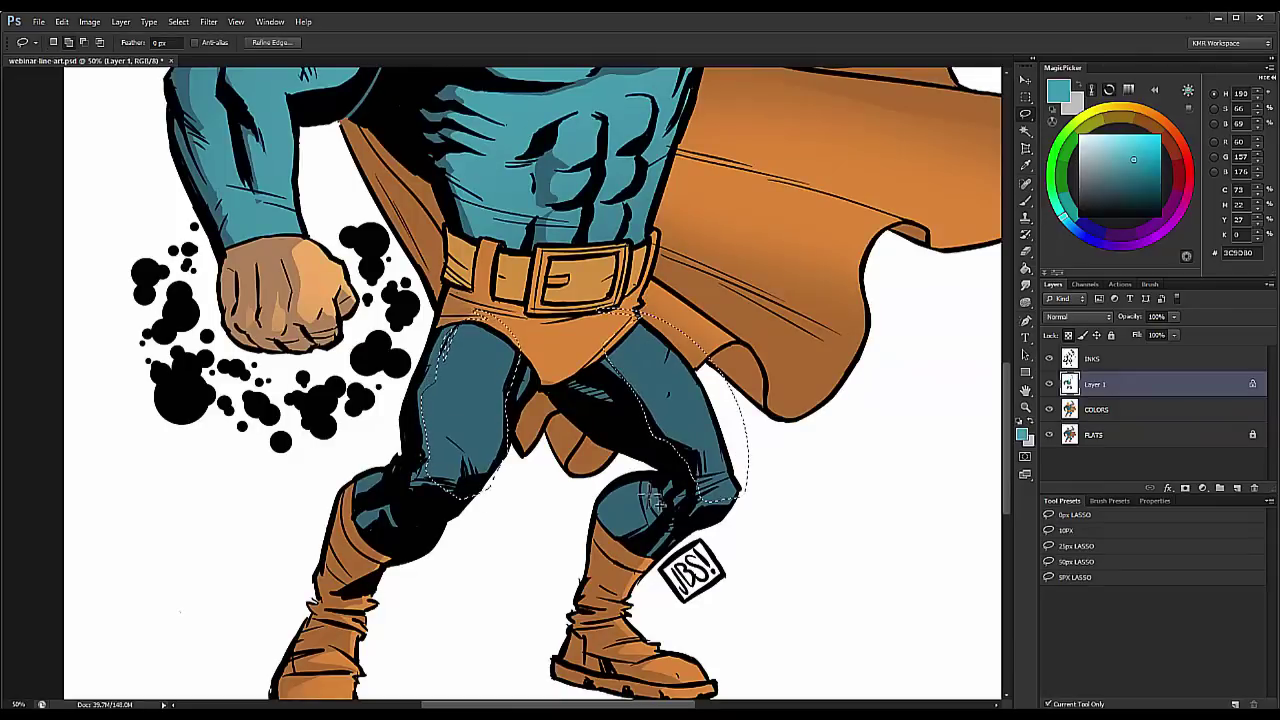
mouse_move(639, 485)
mouse_down()
mouse_move(646, 526)
mouse_move(612, 494)
mouse_up()
Step: Hide the selection edges and brush the teal highlight over the thighs and knee
key(ctrl+h)
key(b)
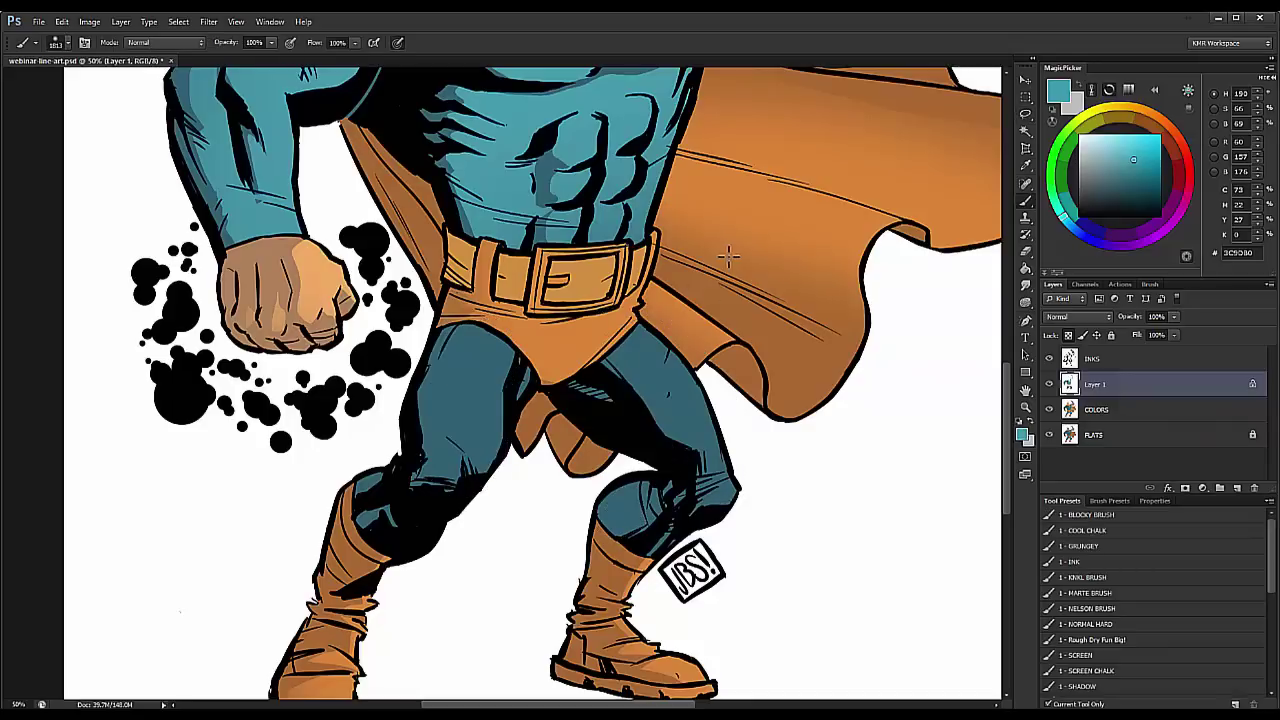
drag(693, 292, 724, 268)
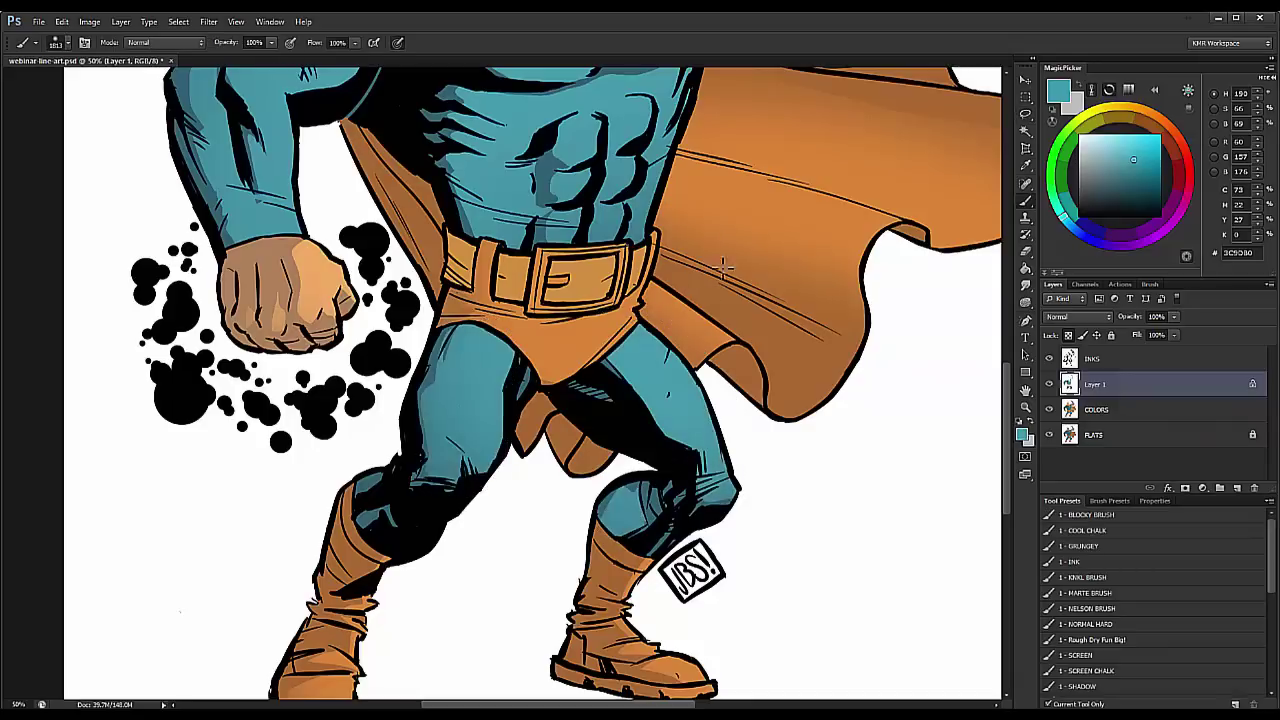
Step: Examine the teal highlights across the whole figure and the raised mechanical arm
click(1025, 407)
drag(923, 423, 903, 426)
click(503, 369)
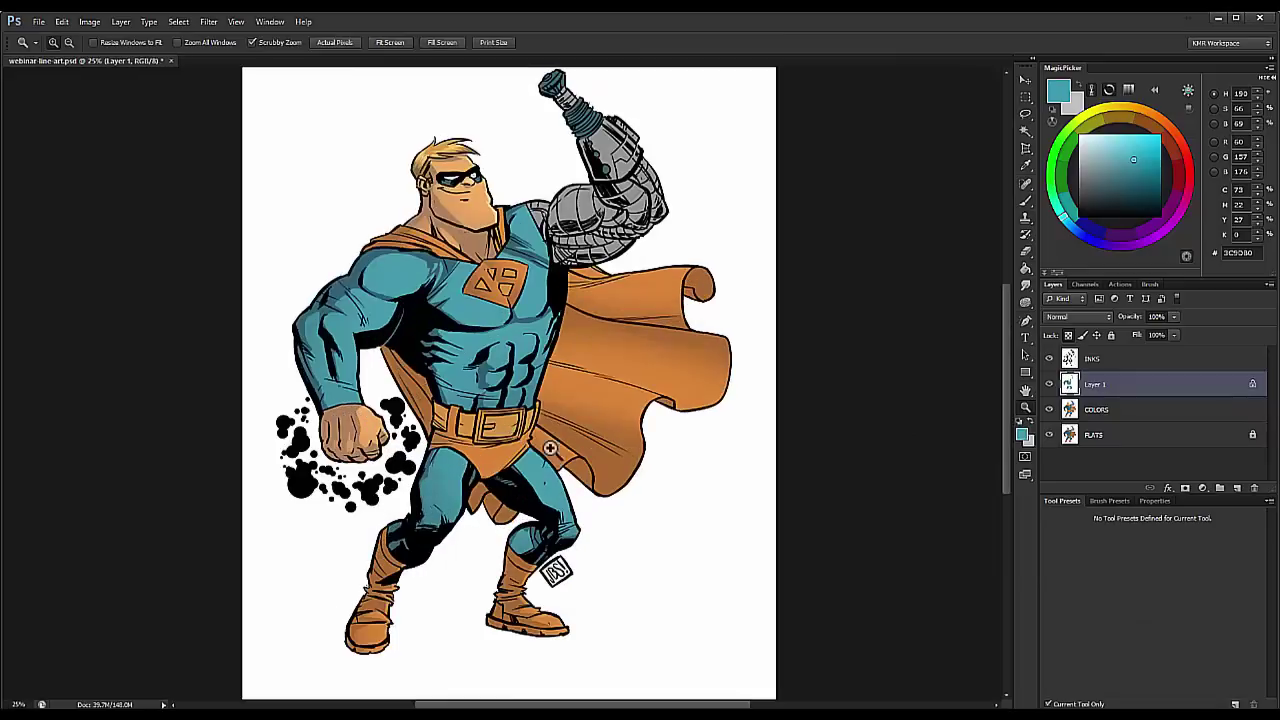
click(530, 315)
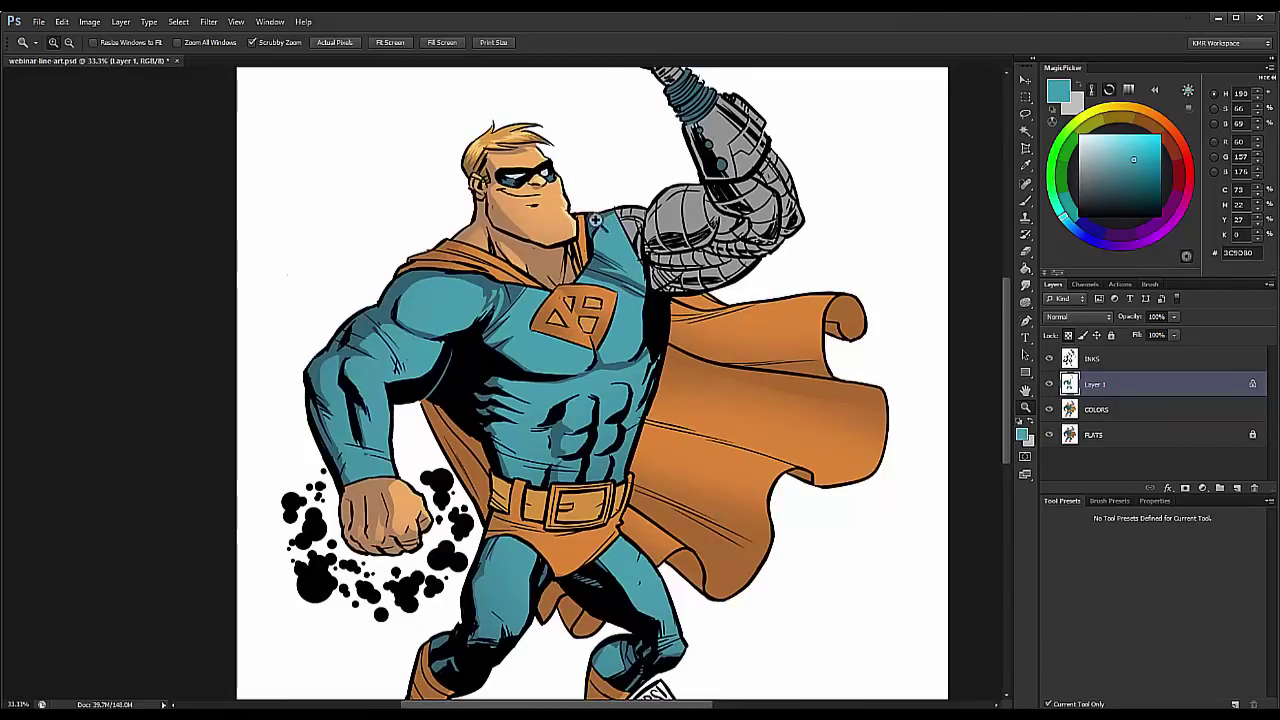
drag(606, 333, 510, 477)
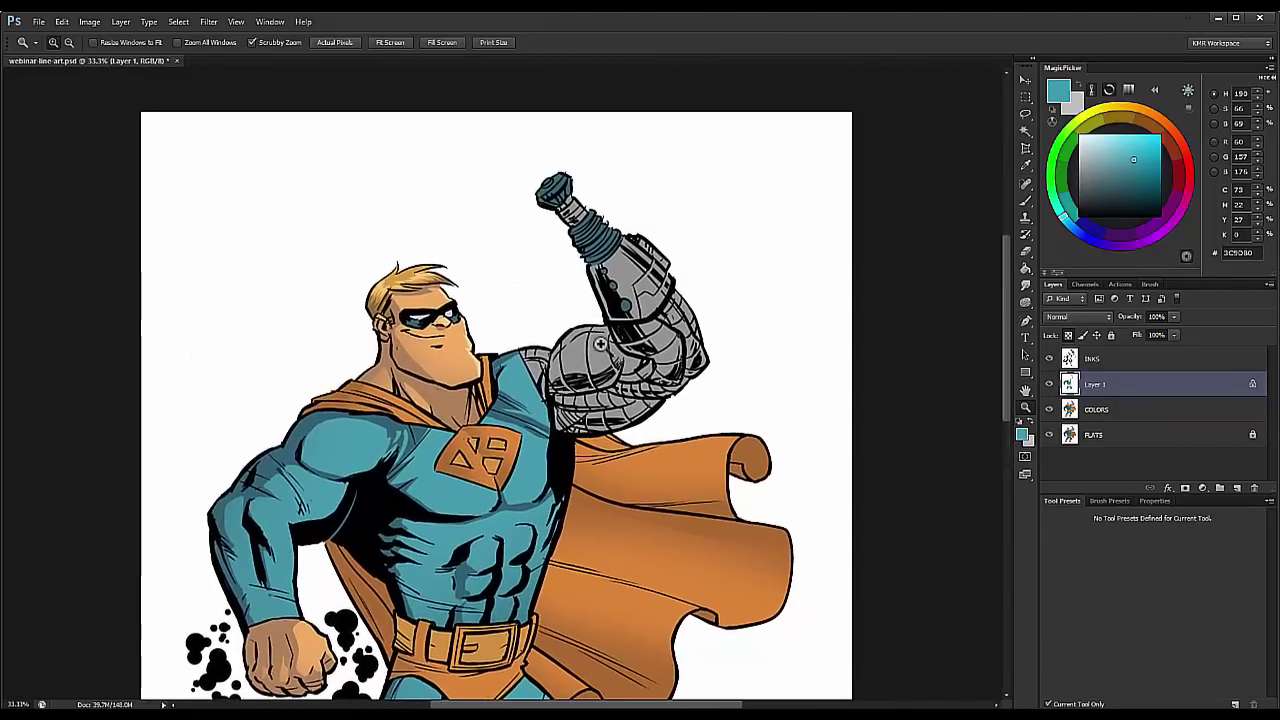
click(604, 352)
drag(661, 266, 588, 326)
Step: Load the COLOR DODGE brush preset and pick a lighter teal (H 190, S 62, B 83)
key(w)
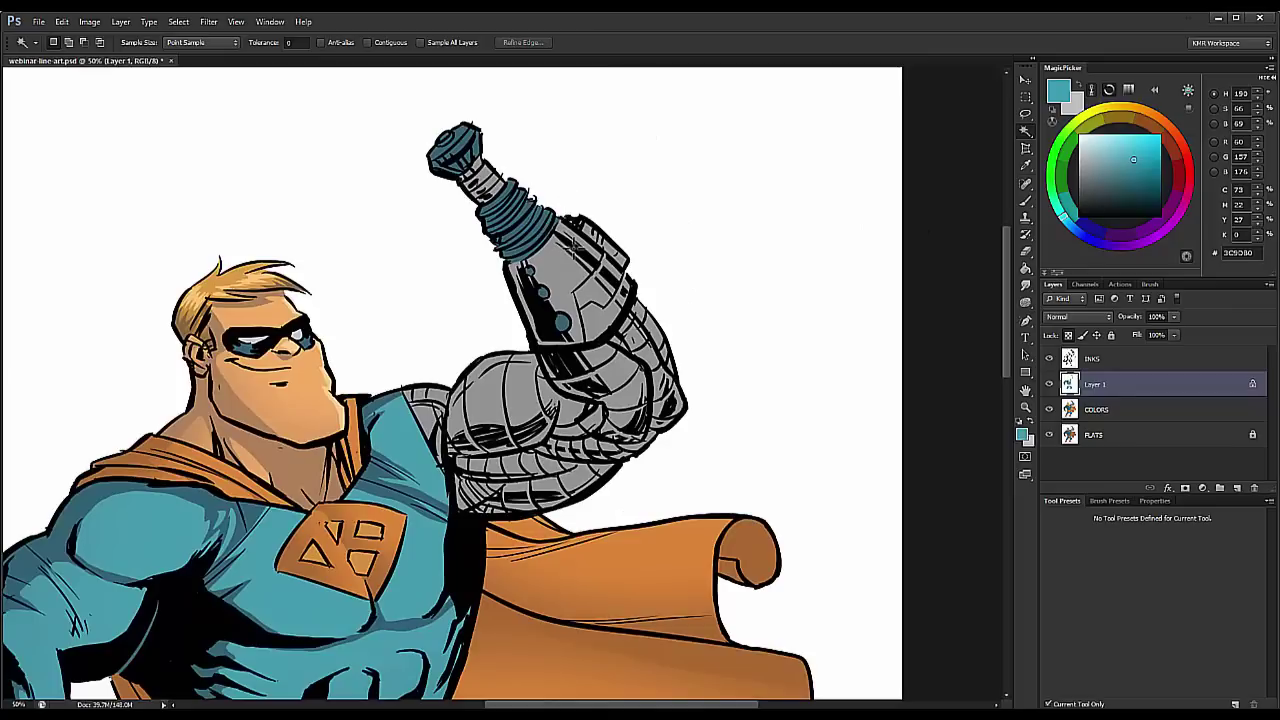
key(b)
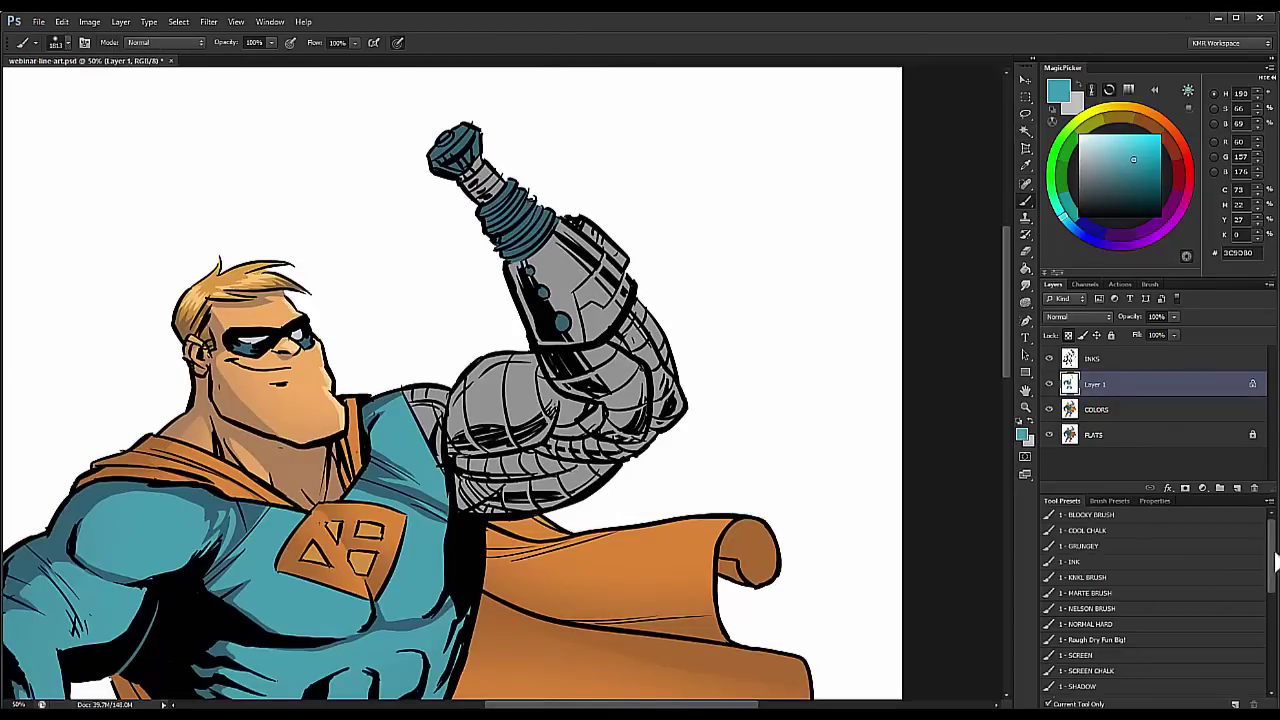
mouse_move(1274, 562)
mouse_down()
mouse_move(1271, 624)
mouse_move(1272, 545)
mouse_up()
mouse_move(1272, 555)
mouse_down()
mouse_move(1271, 586)
mouse_move(1140, 620)
mouse_up()
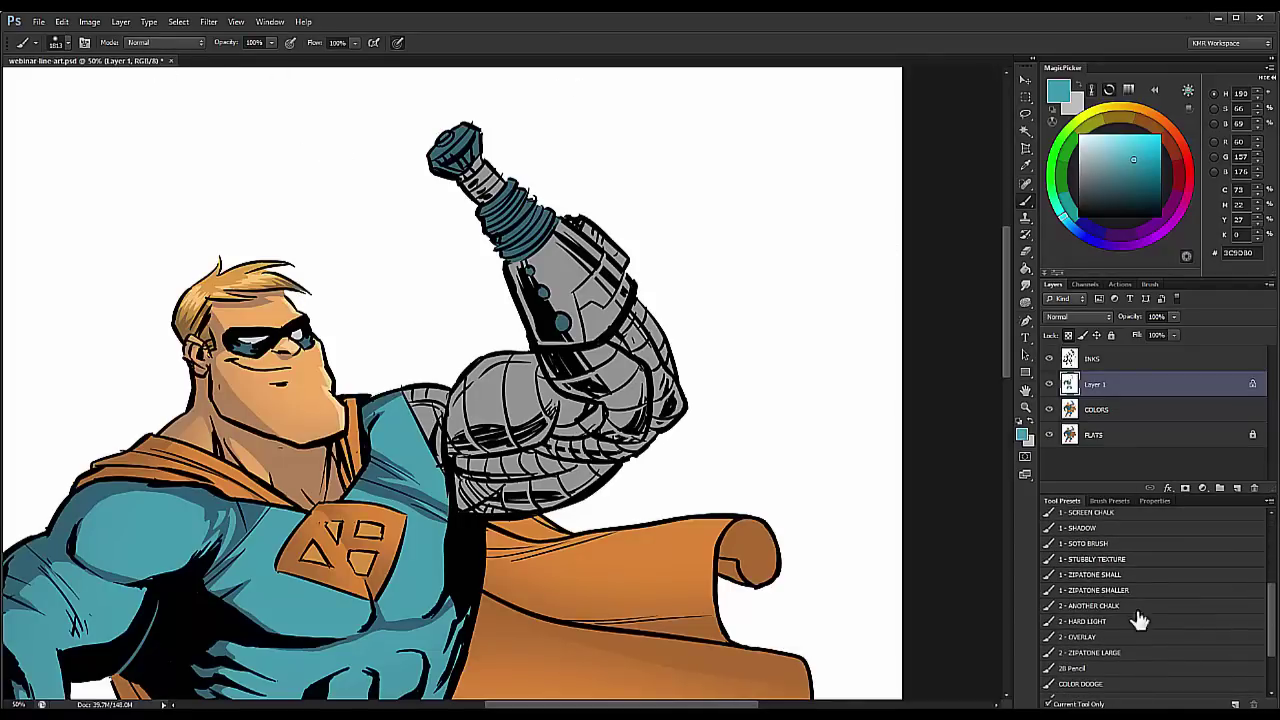
click(1098, 683)
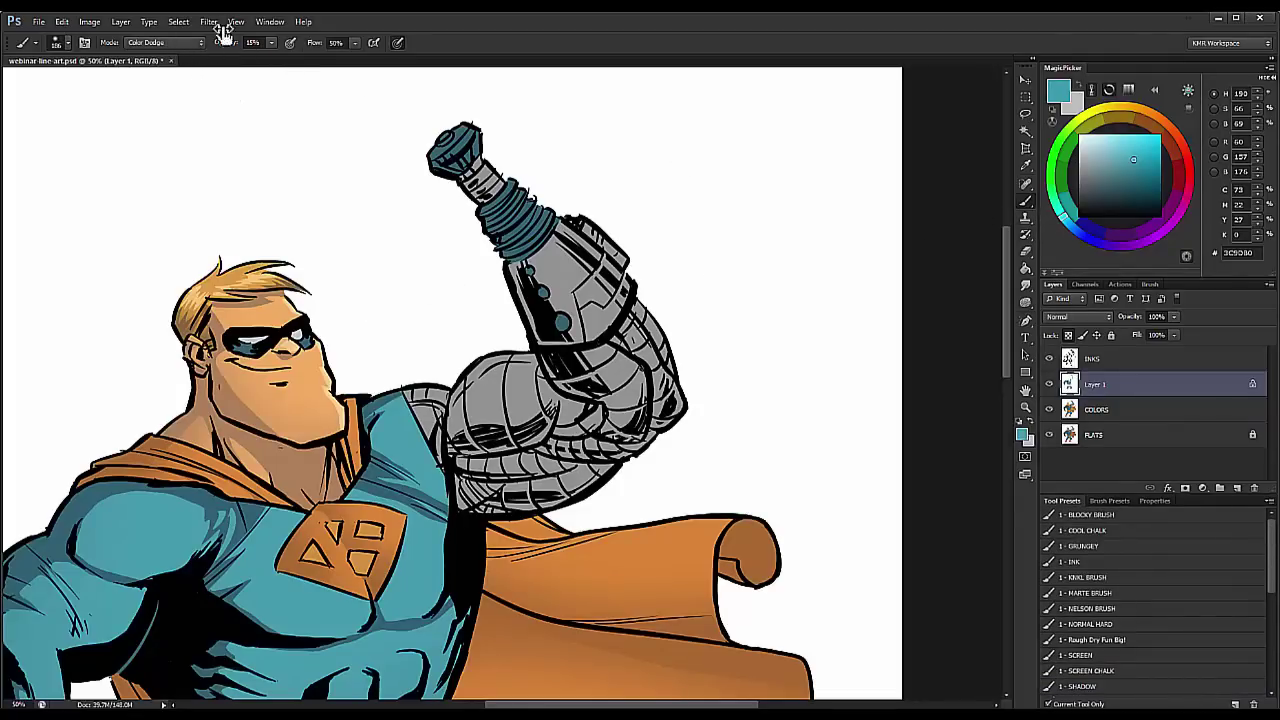
click(168, 48)
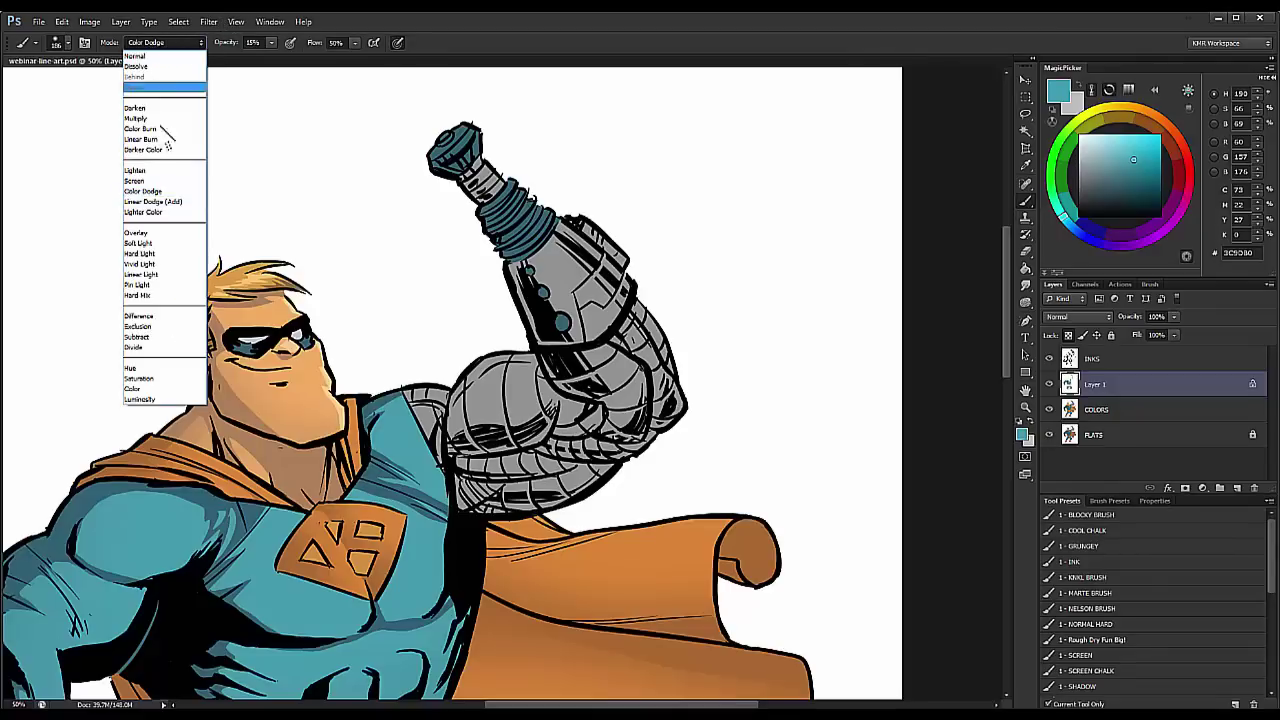
click(235, 46)
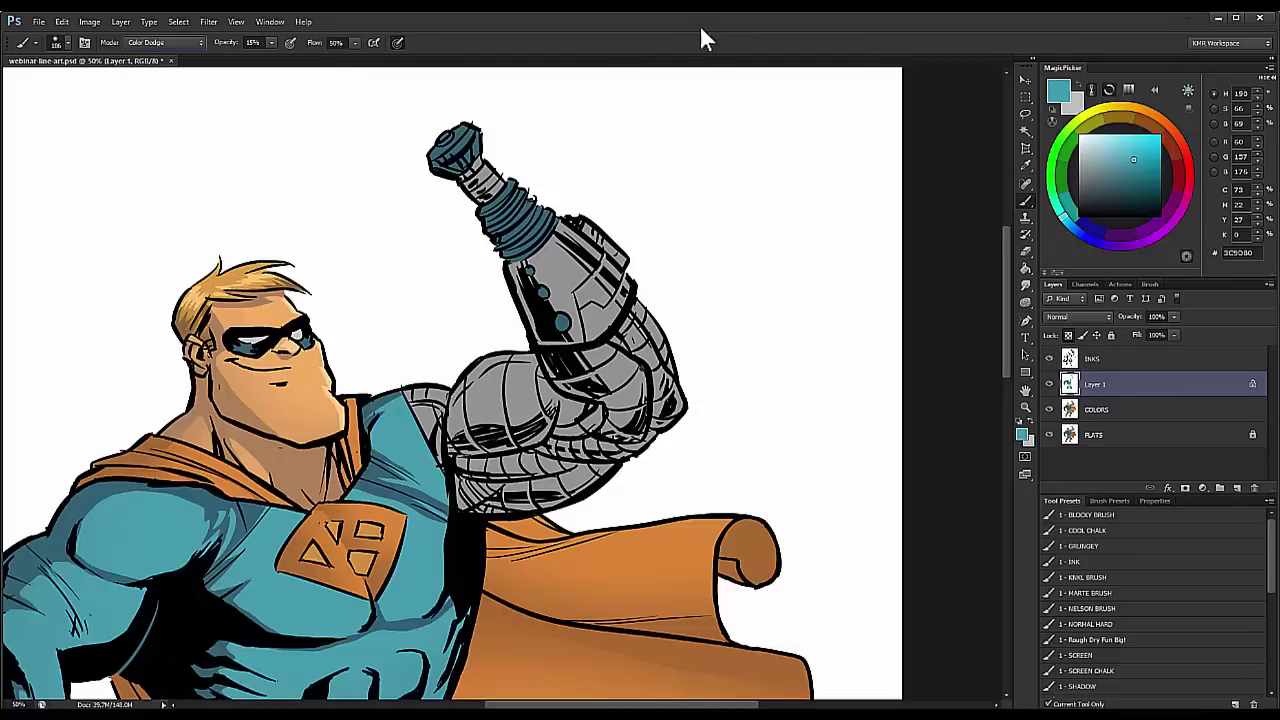
click(1131, 151)
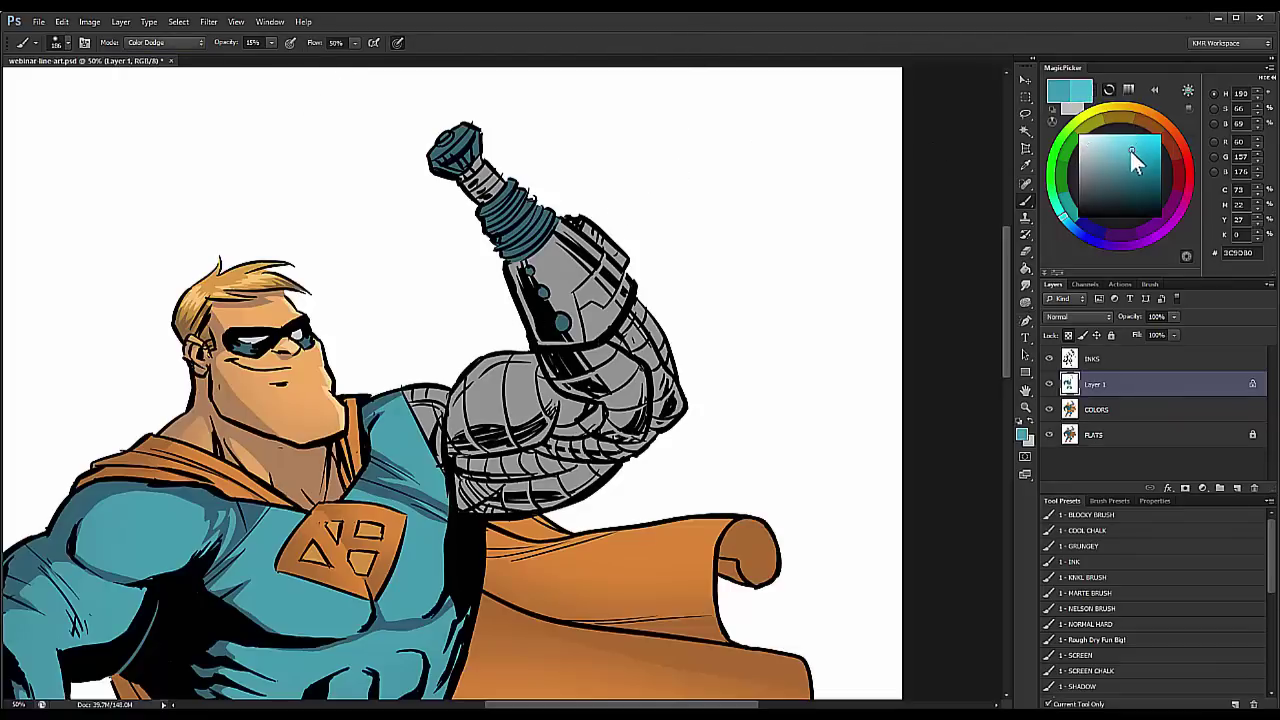
Step: Merge the teal suit highlight layer down into the COLORS layer
key(l)
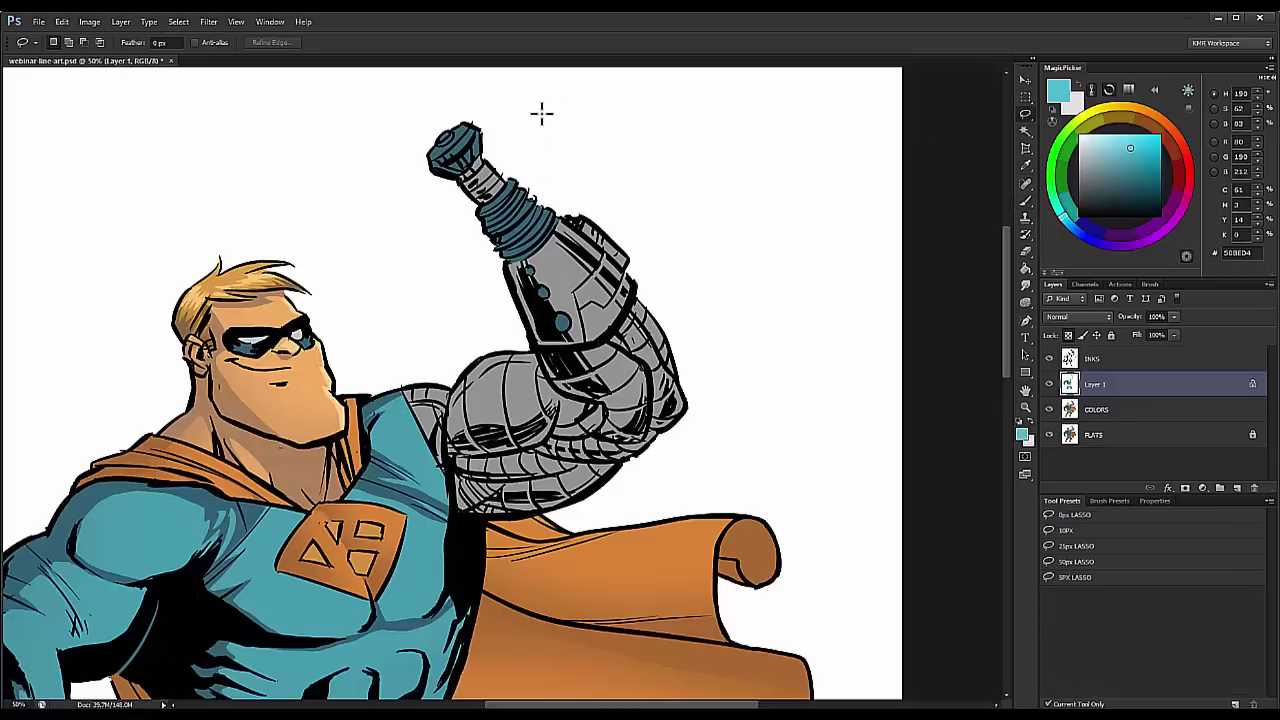
key(w)
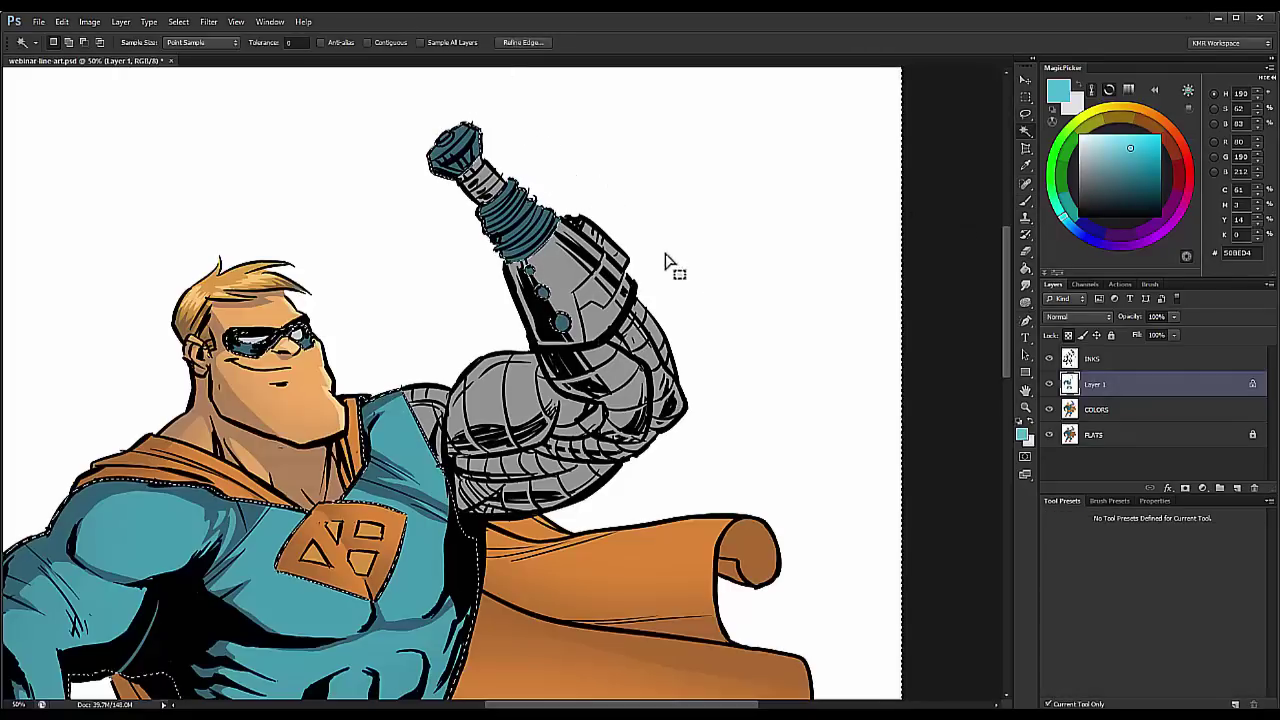
right_click(1113, 392)
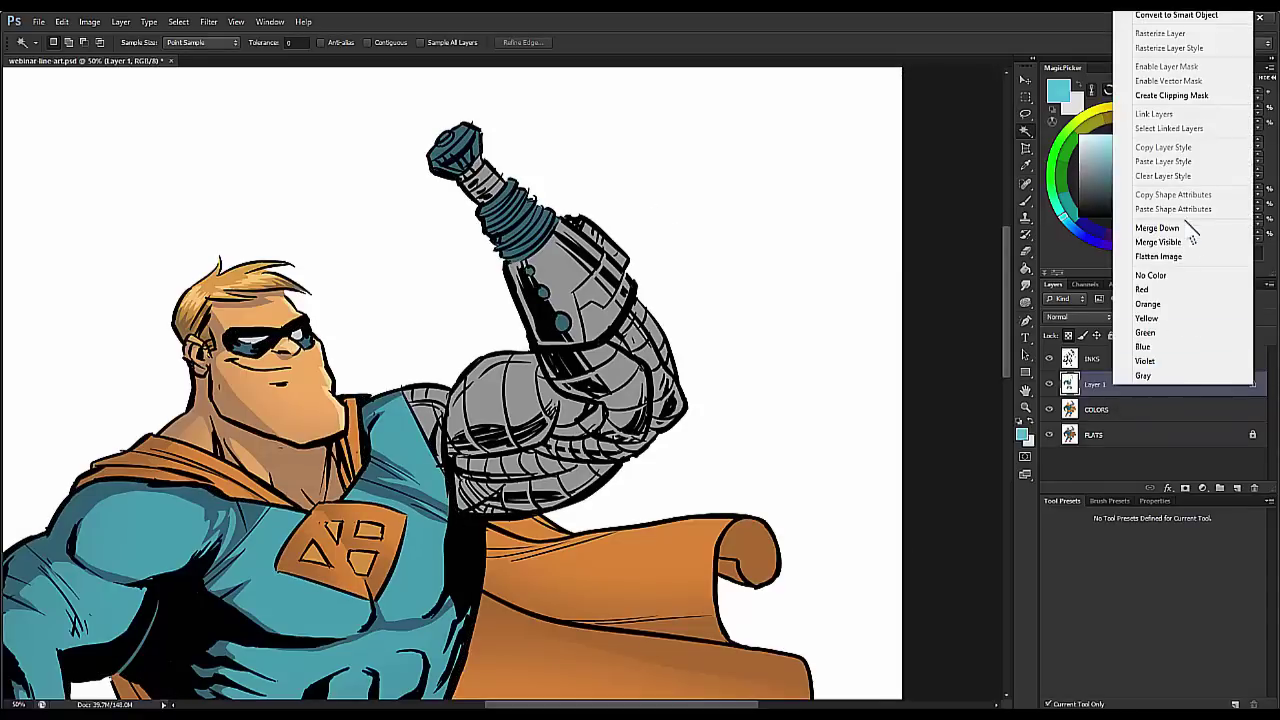
click(1178, 226)
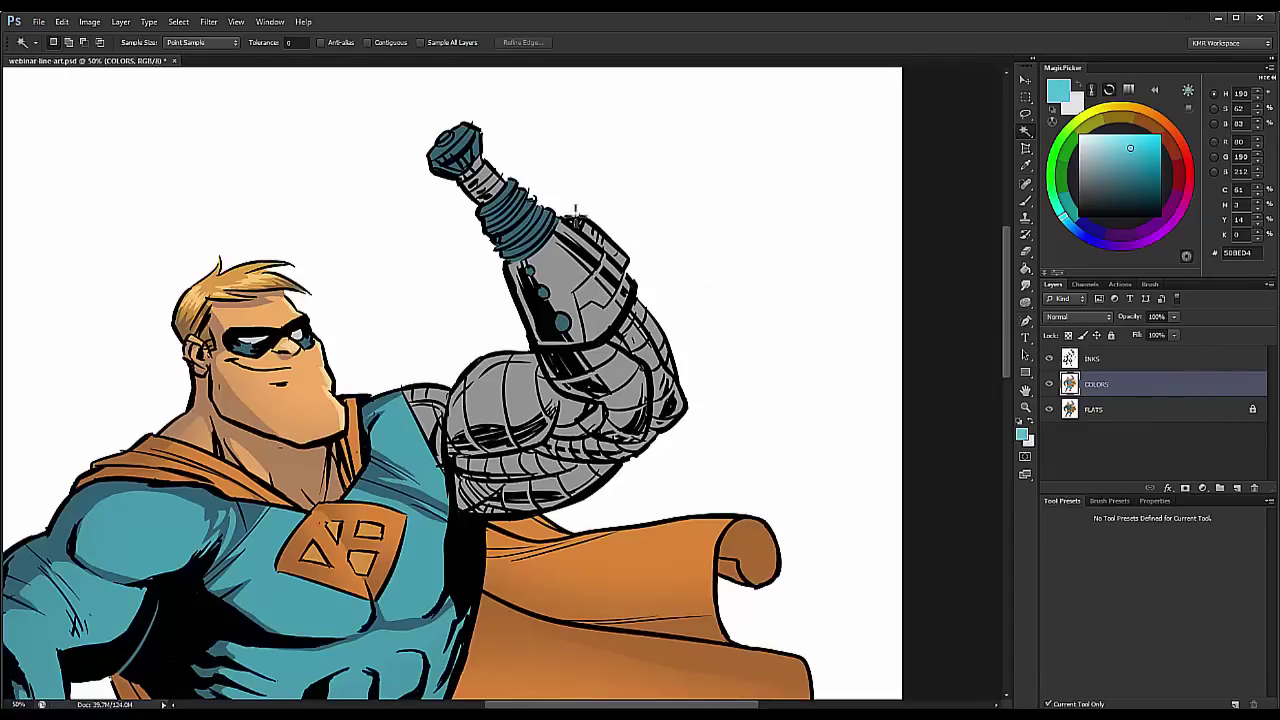
Step: Select the grey areas of the raised mechanical arm on COLORS, copy them to a new layer and deselect
click(569, 270)
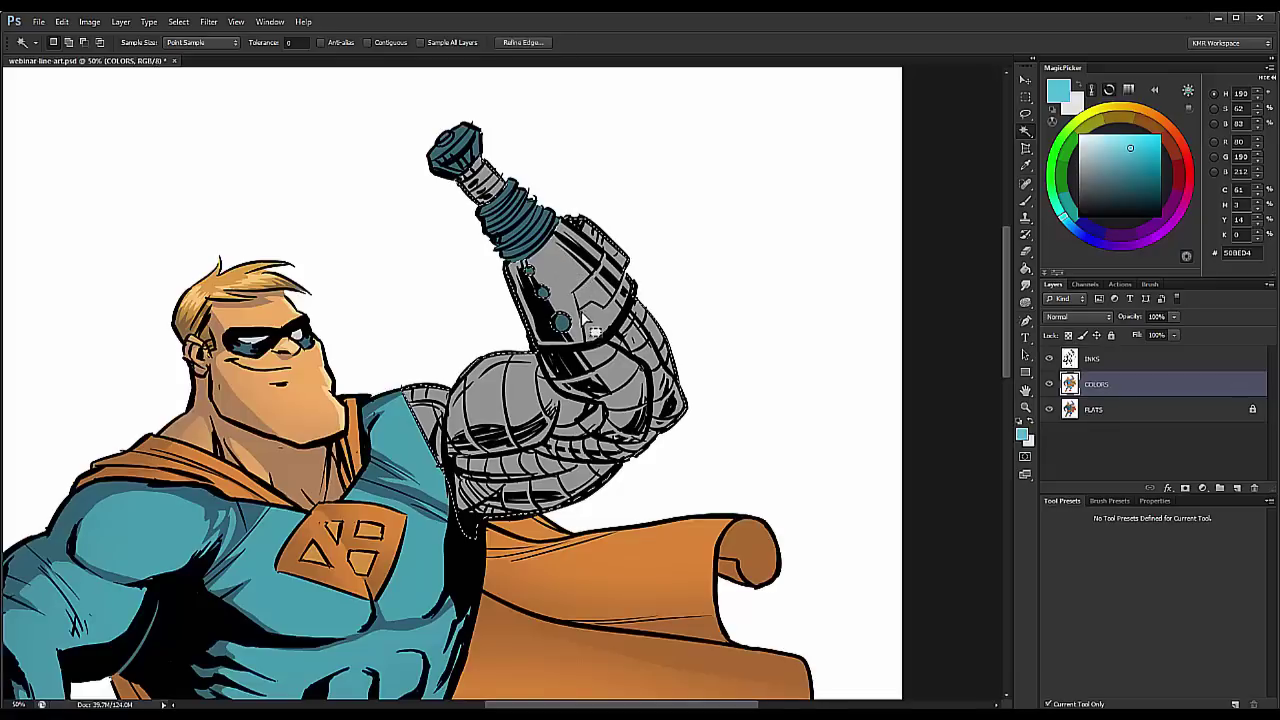
key(ctrl+j)
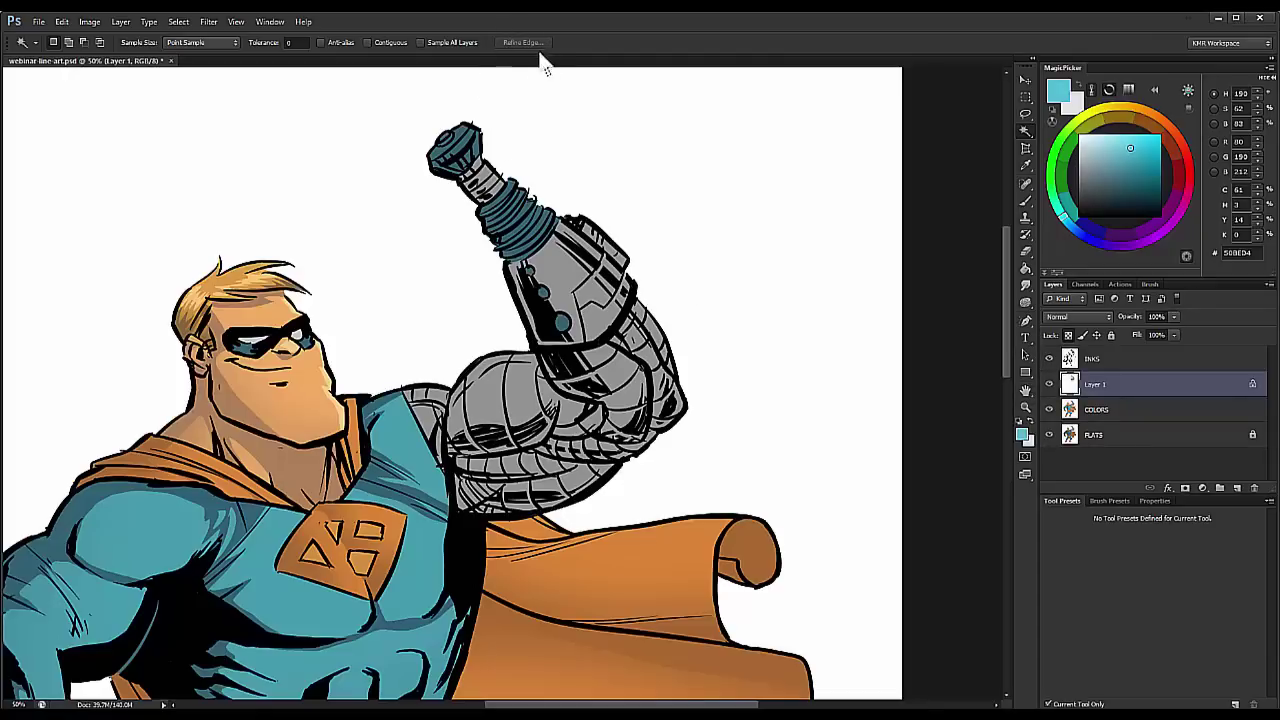
click(488, 158)
key(ctrl+d)
Step: Lasso hard-edged highlight areas along the outer edges of the wrist, forearm, elbow and upper mechanical arm
key(l)
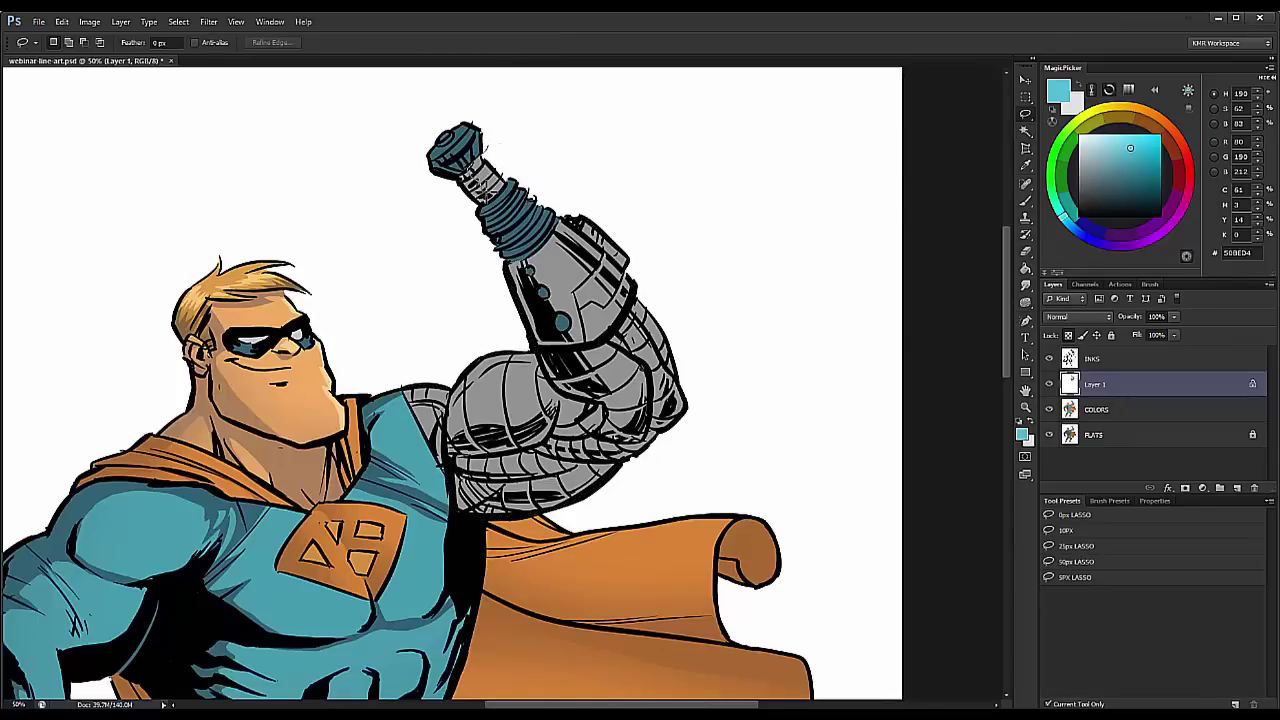
mouse_move(476, 132)
mouse_down()
mouse_move(546, 160)
mouse_move(554, 225)
mouse_move(528, 258)
mouse_move(581, 350)
mouse_move(631, 330)
mouse_move(648, 272)
mouse_move(531, 183)
mouse_move(619, 120)
mouse_move(622, 400)
mouse_up()
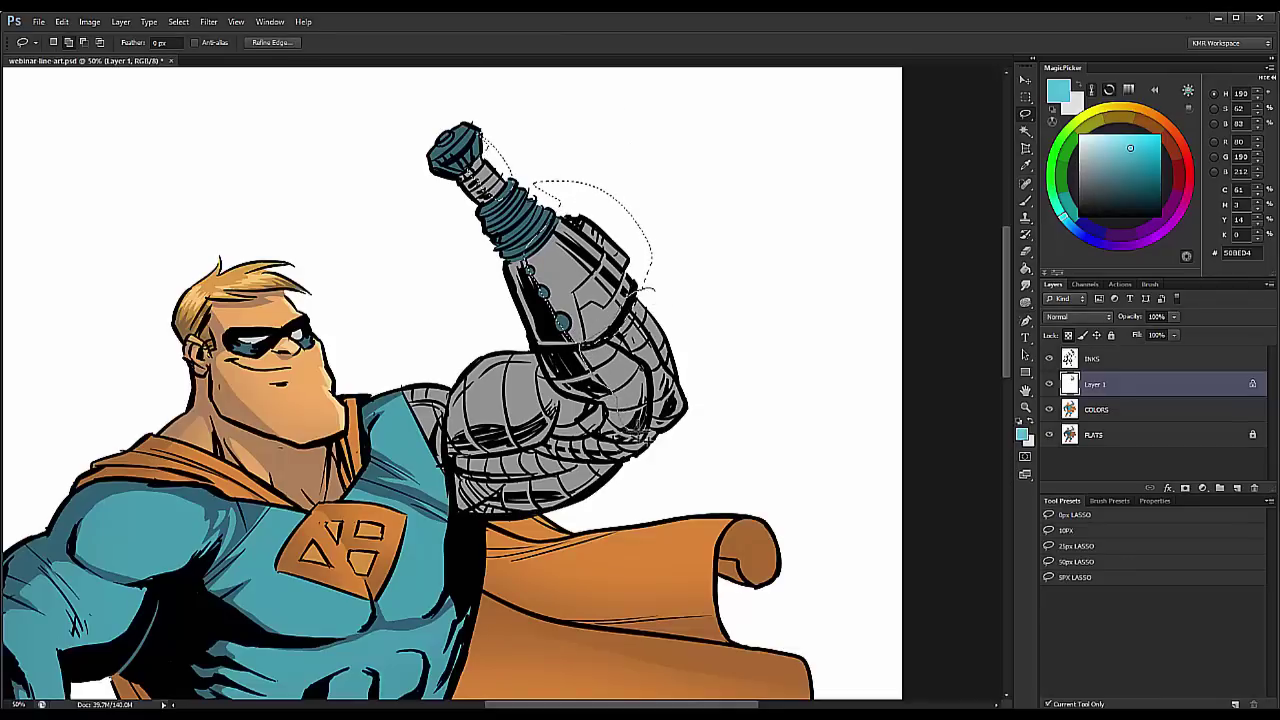
mouse_move(651, 290)
mouse_down()
mouse_move(686, 323)
mouse_move(692, 398)
mouse_move(630, 443)
mouse_move(660, 448)
mouse_move(634, 474)
mouse_move(578, 506)
mouse_up()
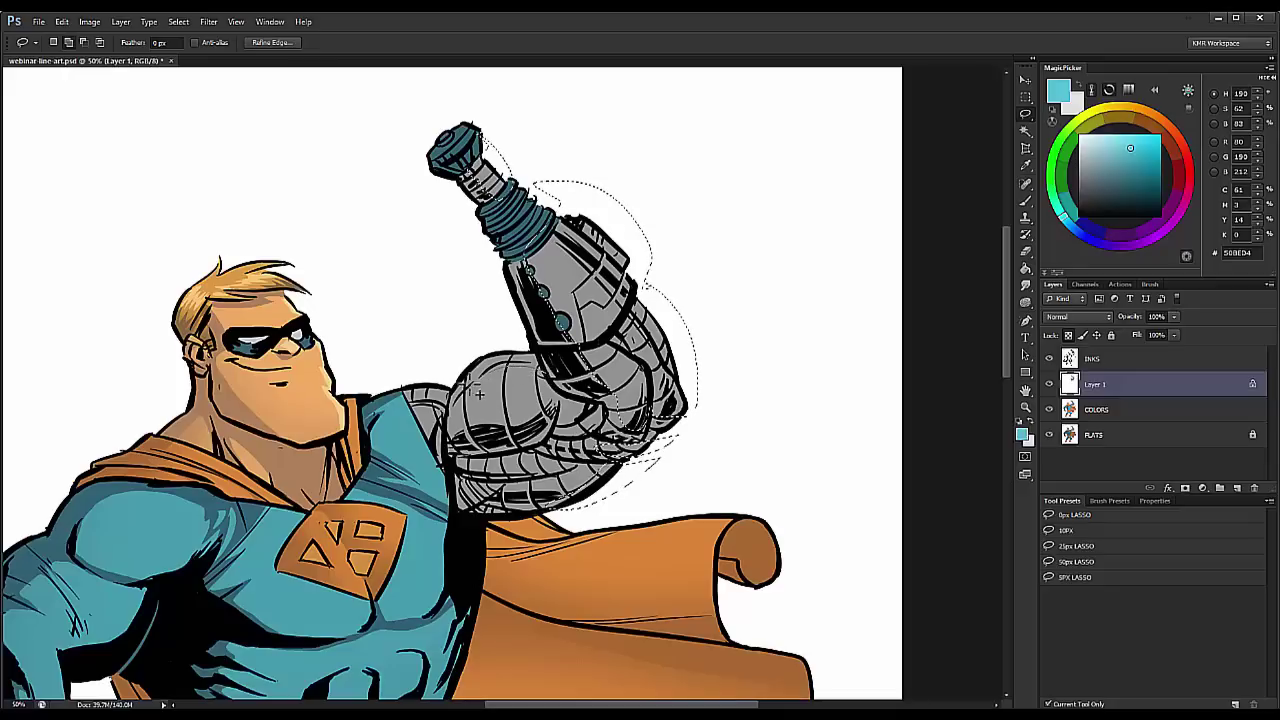
mouse_move(535, 340)
mouse_down()
mouse_move(472, 350)
mouse_move(445, 396)
mouse_move(413, 359)
mouse_up()
click(726, 172)
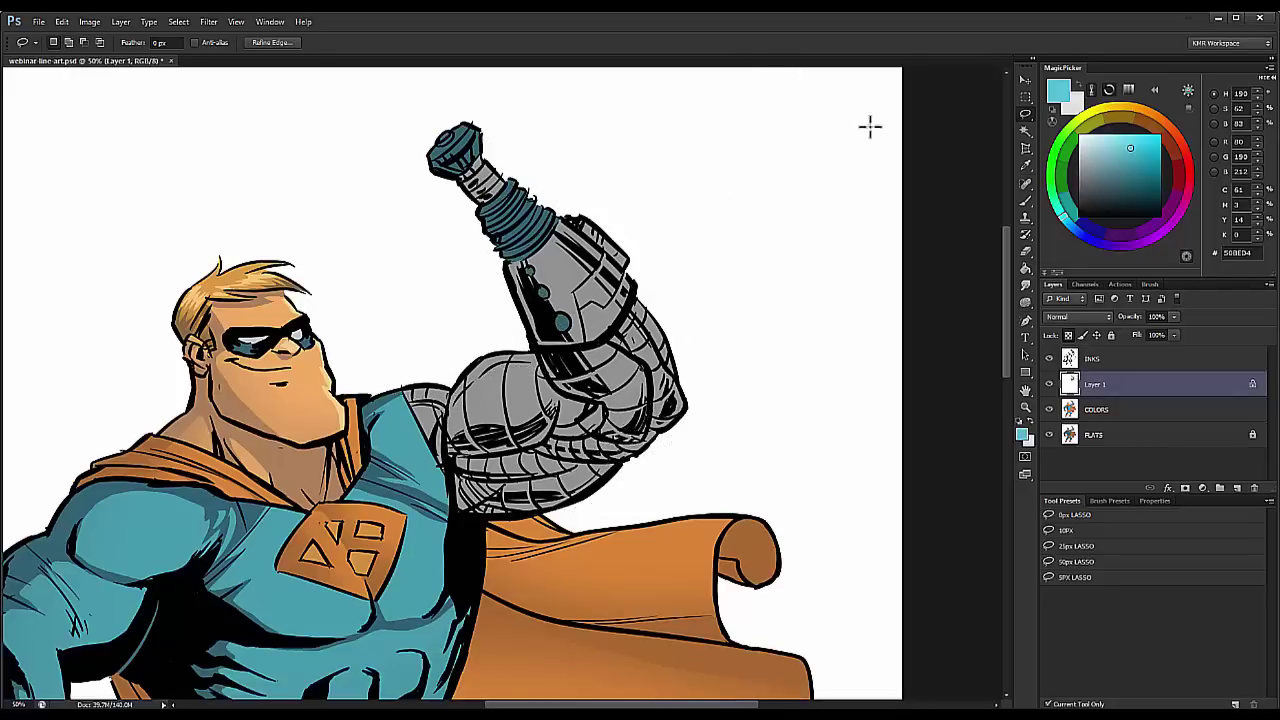
Step: Set the colour to H 190, S 66, B 83 and brush a soft Color Dodge glow down the metal forearm and elbow
click(1133, 147)
key(b)
alt+right_click(560, 176)
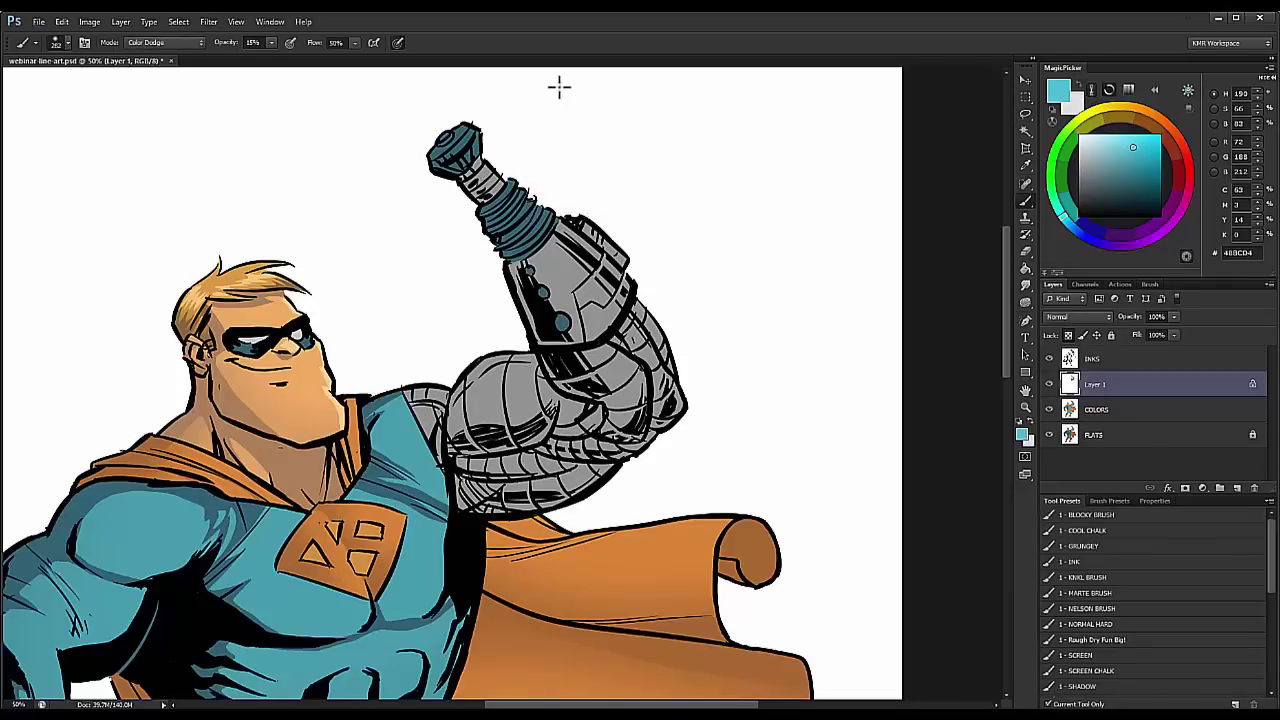
alt+right_click(531, 183)
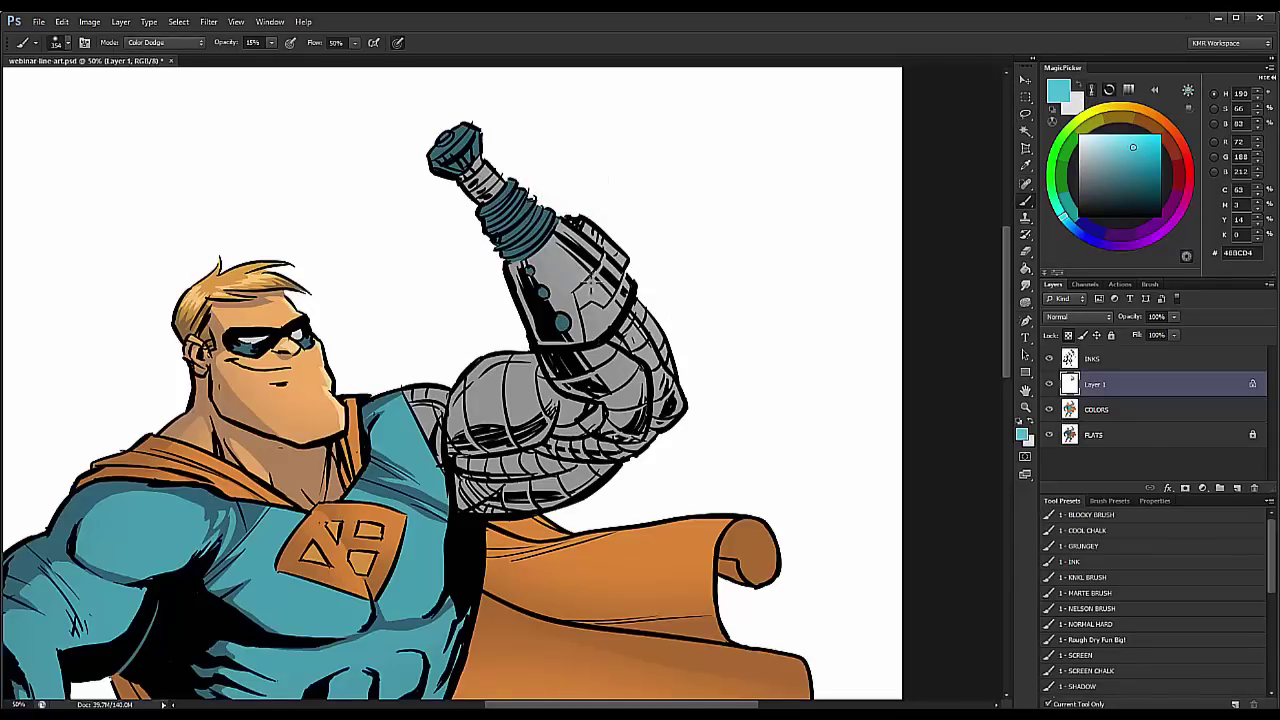
alt+right_click(550, 230)
drag(486, 140, 619, 324)
drag(532, 180, 714, 460)
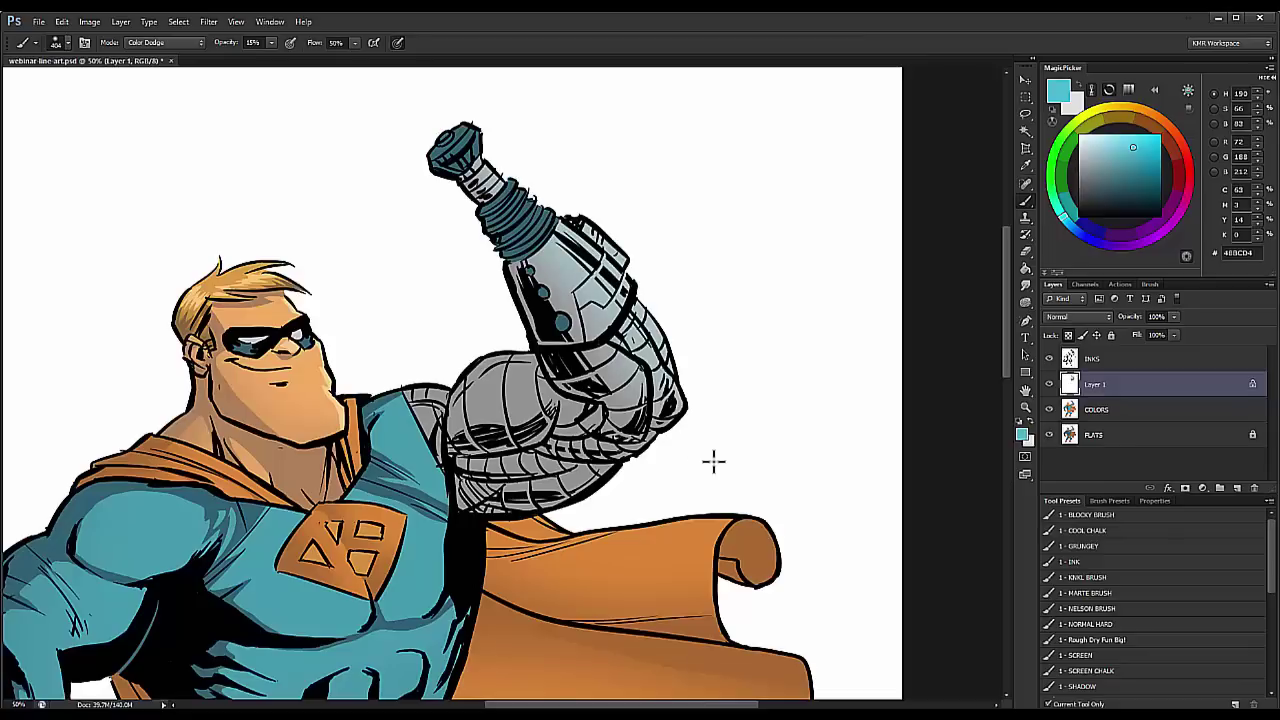
Step: Build up brighter Color Dodge highlights on the forearm plates and elbow, and along the top of the upper arm and shoulder
alt+right_click(615, 238)
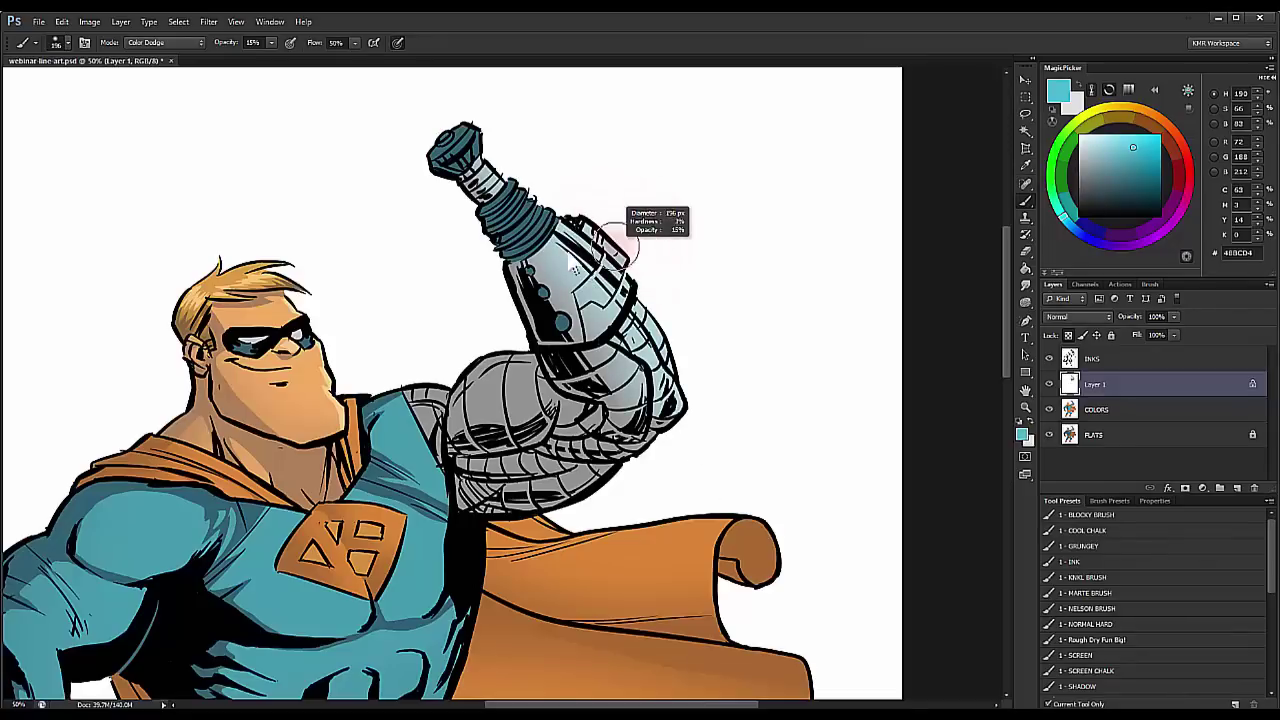
mouse_move(597, 290)
mouse_down()
mouse_move(645, 350)
mouse_move(560, 245)
mouse_move(667, 405)
mouse_up()
drag(556, 259, 600, 285)
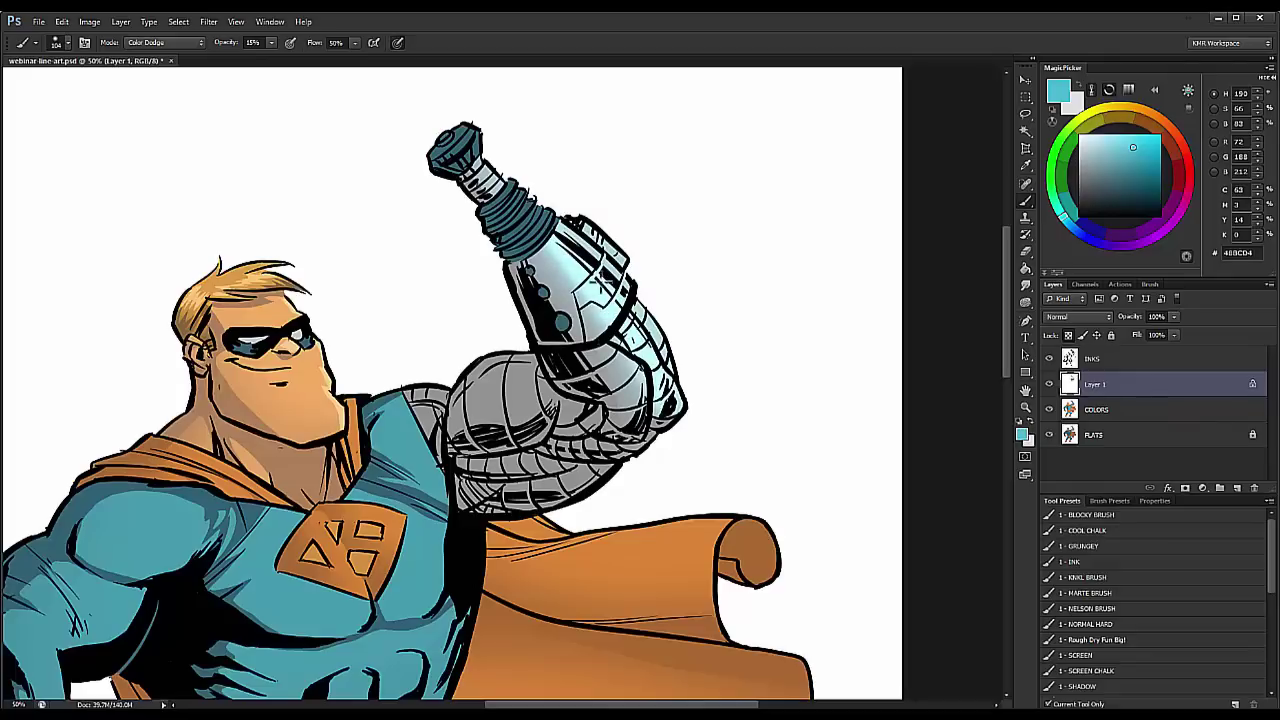
mouse_move(600, 357)
mouse_down()
mouse_move(630, 385)
mouse_move(615, 360)
mouse_move(630, 430)
mouse_move(620, 370)
mouse_up()
mouse_move(457, 383)
mouse_down()
mouse_move(502, 385)
mouse_move(443, 377)
mouse_move(462, 360)
mouse_up()
mouse_move(682, 423)
mouse_down()
mouse_move(554, 507)
mouse_move(666, 393)
mouse_up()
drag(655, 478, 696, 478)
mouse_move(685, 408)
mouse_down()
mouse_move(619, 482)
mouse_move(680, 369)
mouse_up()
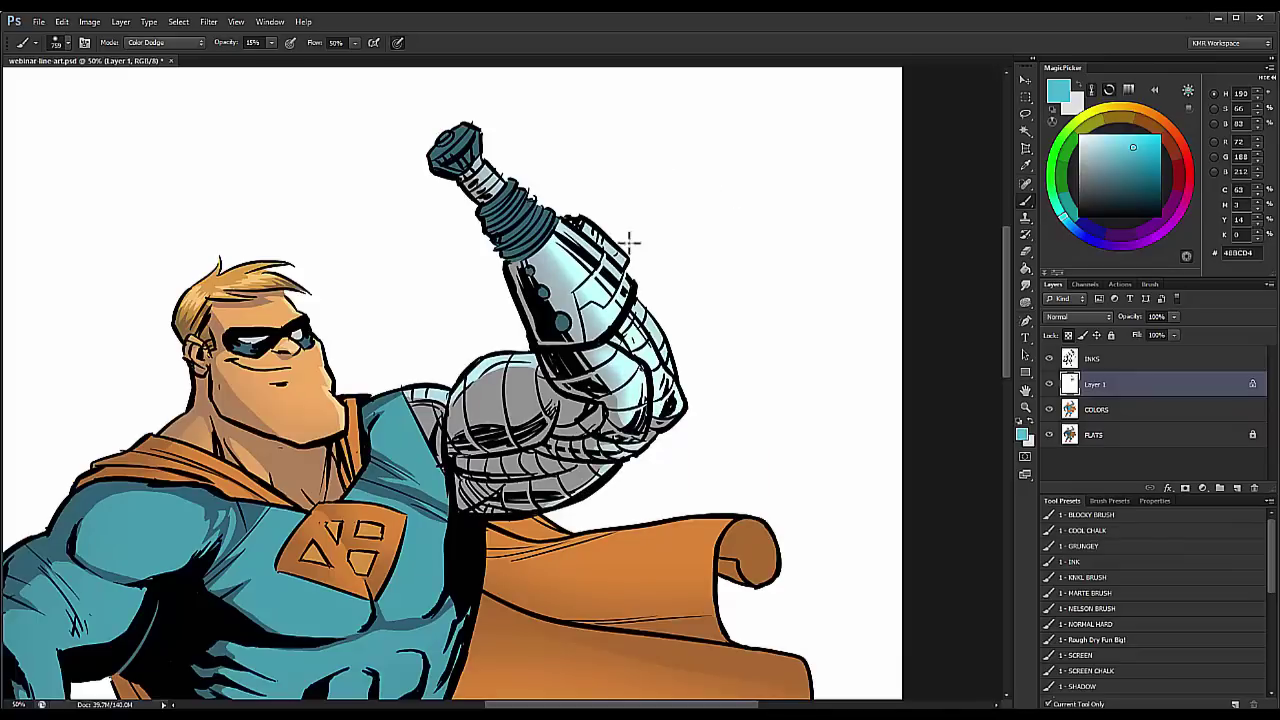
Step: Pick a paler teal (H 190, S 34, B 98) and brush bright highlights onto the metal wrist bands
drag(1143, 145, 1107, 134)
key(ctrl+plus)
key(l)
key(b)
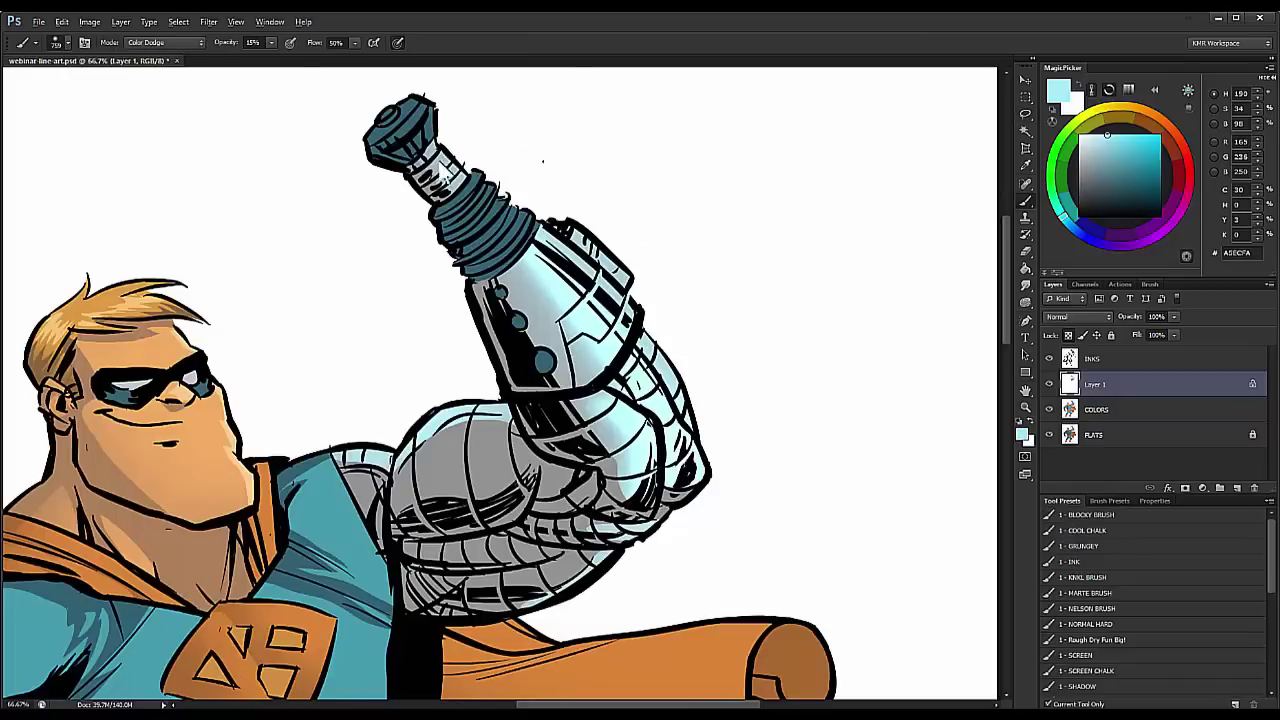
mouse_move(413, 204)
mouse_down()
mouse_move(398, 170)
mouse_move(448, 169)
mouse_move(431, 152)
mouse_move(466, 202)
mouse_up()
key(l)
key(b)
mouse_move(423, 142)
mouse_down()
mouse_move(464, 190)
mouse_move(467, 212)
mouse_move(448, 187)
mouse_up()
drag(433, 148, 472, 207)
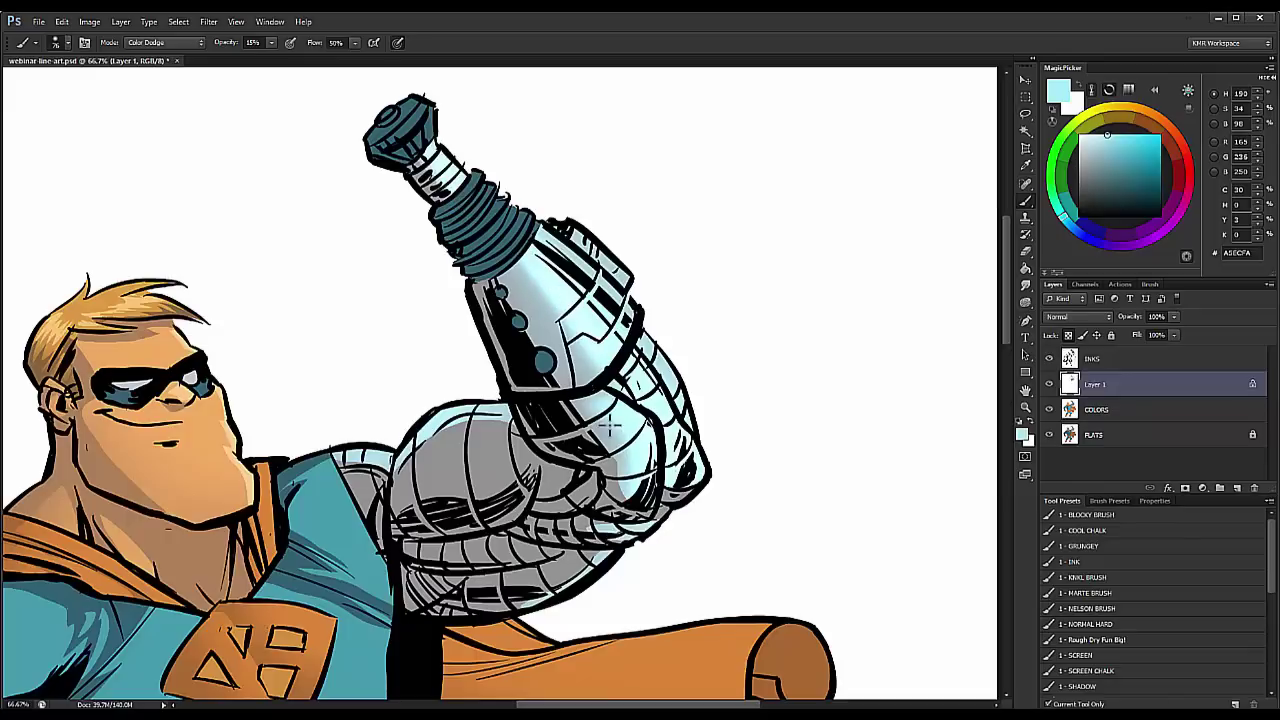
Step: Brush soft pale highlights onto the elbow, the rounded upper-arm plates and the underside of the mechanical arm
mouse_move(610, 425)
mouse_down()
mouse_move(630, 449)
mouse_move(636, 408)
mouse_up()
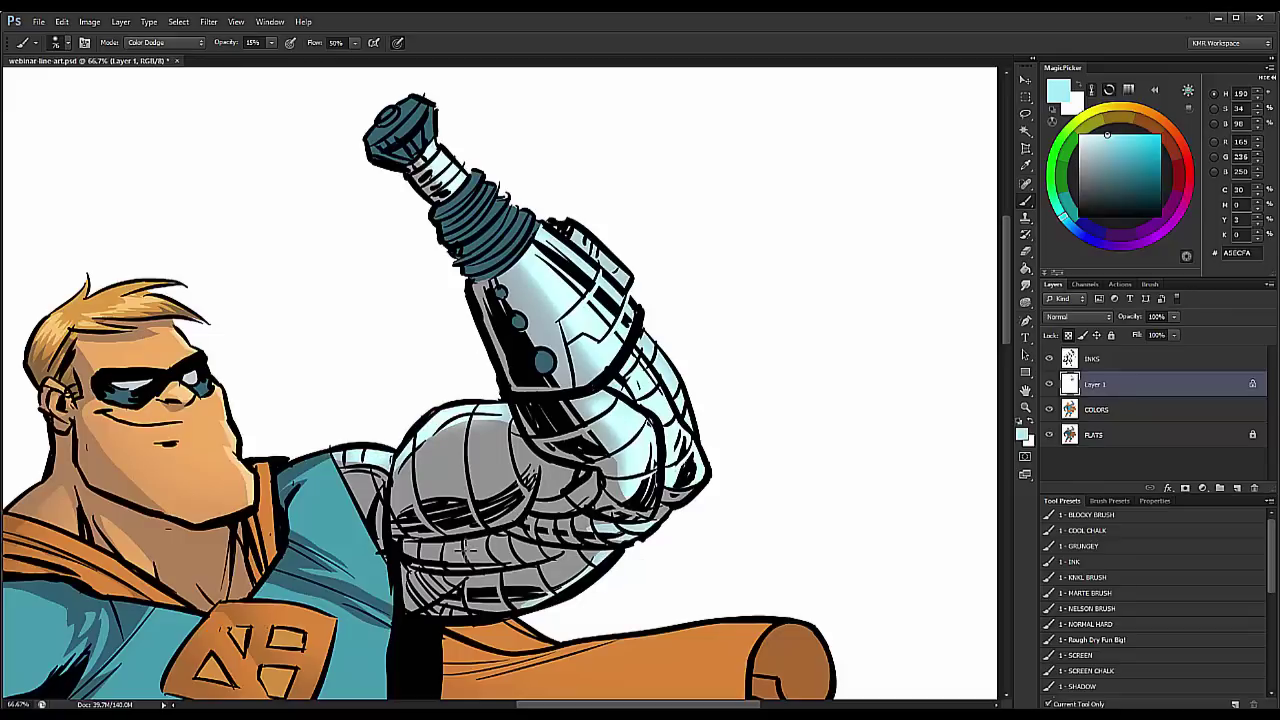
mouse_move(442, 564)
mouse_down()
mouse_move(564, 536)
mouse_move(478, 553)
mouse_up()
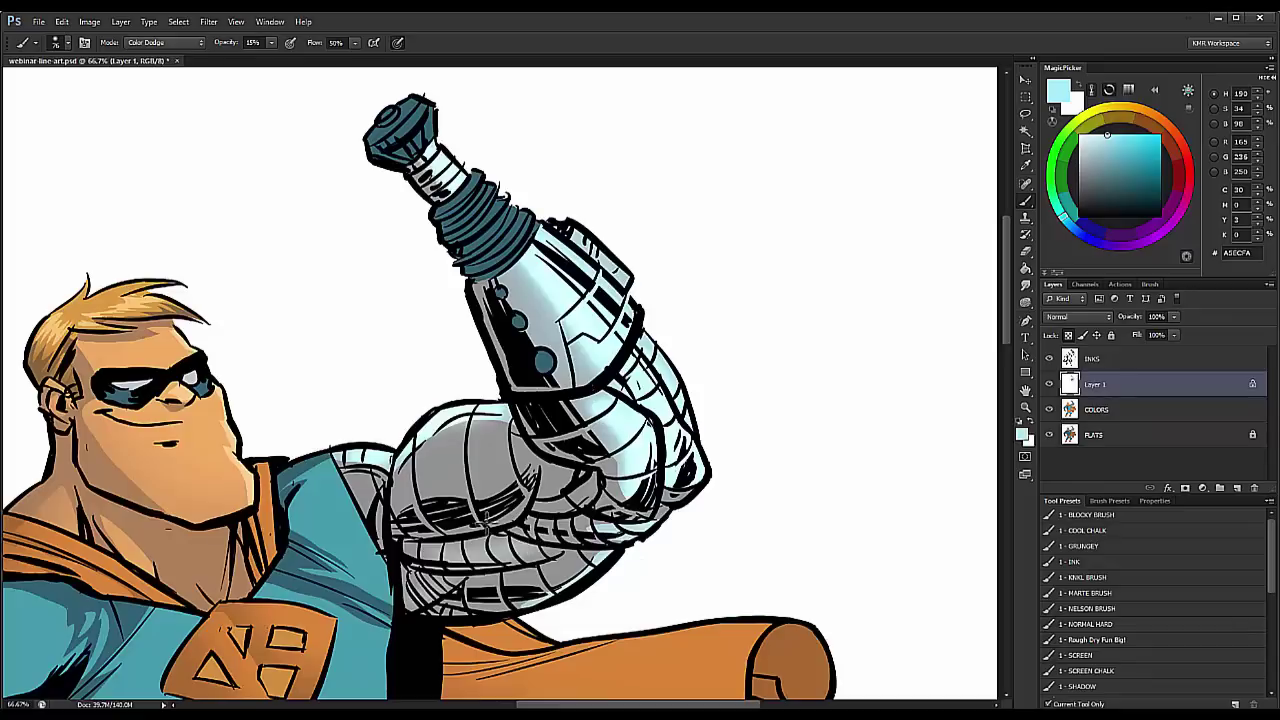
mouse_move(442, 472)
mouse_down()
mouse_move(484, 456)
mouse_move(431, 472)
mouse_move(526, 473)
mouse_move(578, 452)
mouse_up()
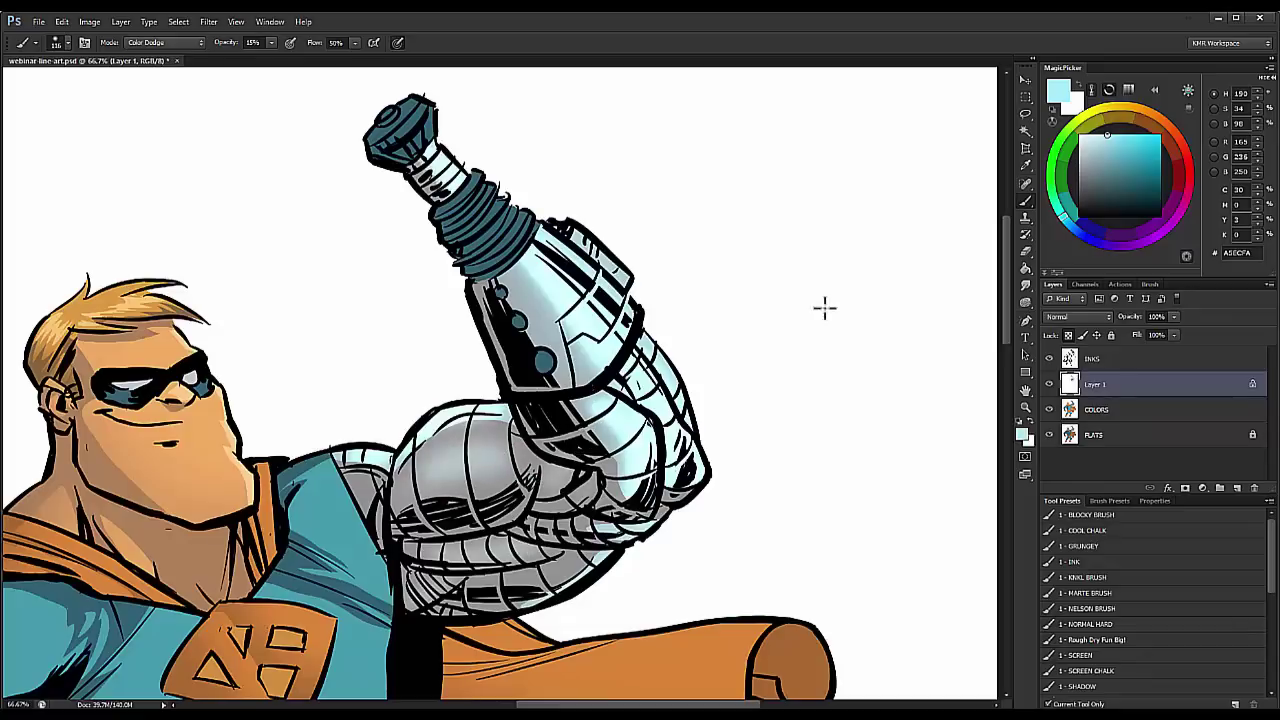
drag(486, 570, 566, 556)
drag(470, 600, 545, 575)
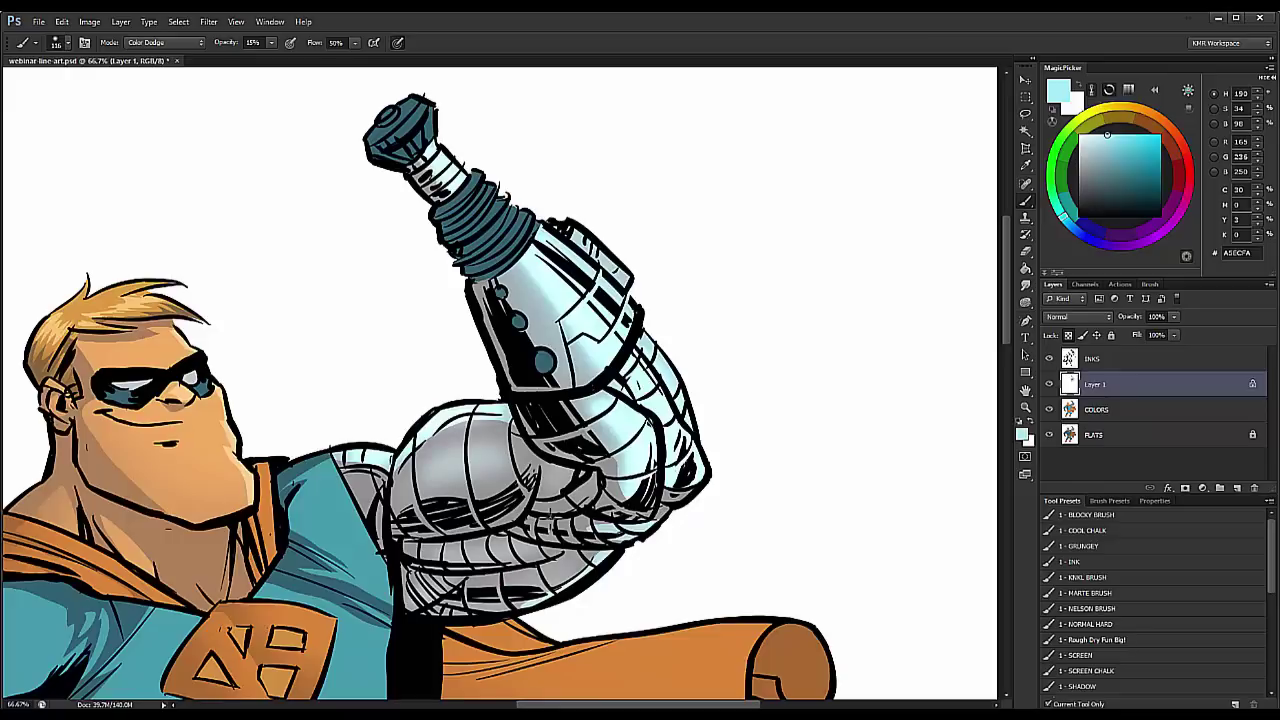
Step: Check the metal arm highlights against the whole figure and merge their layer down into COLORS
click(1025, 407)
drag(912, 370, 626, 314)
click(612, 312)
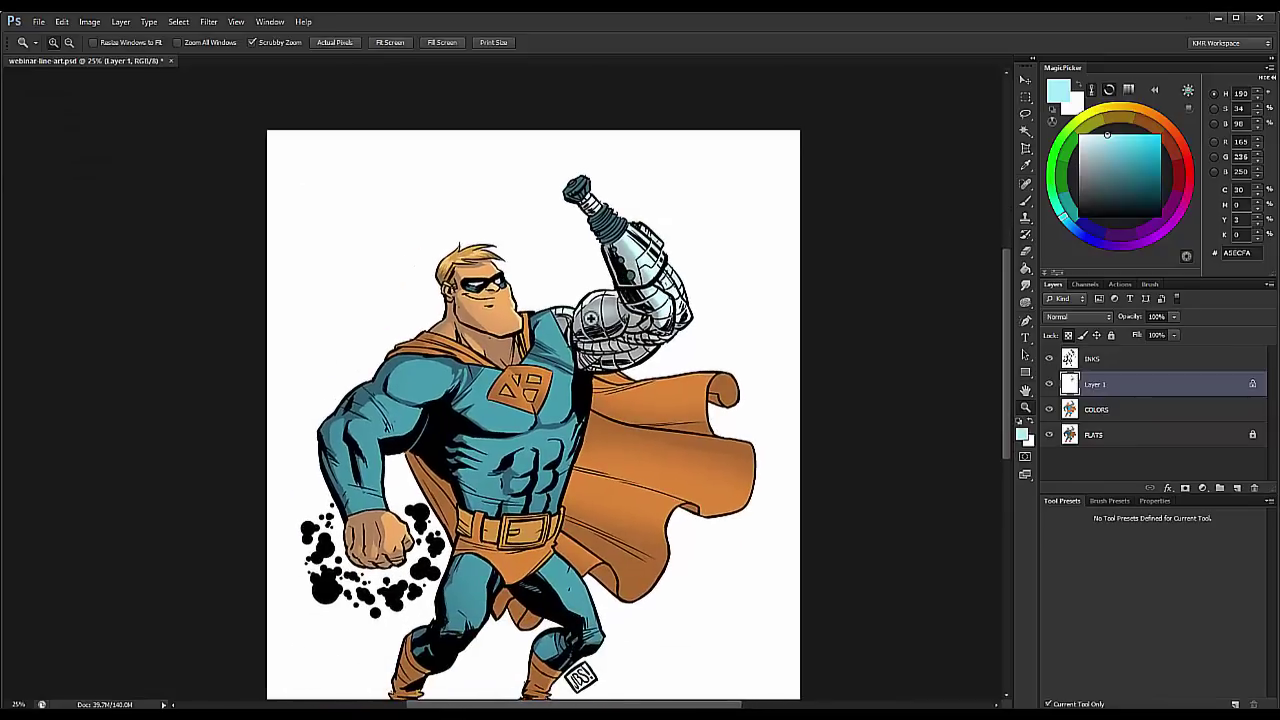
drag(645, 368, 665, 336)
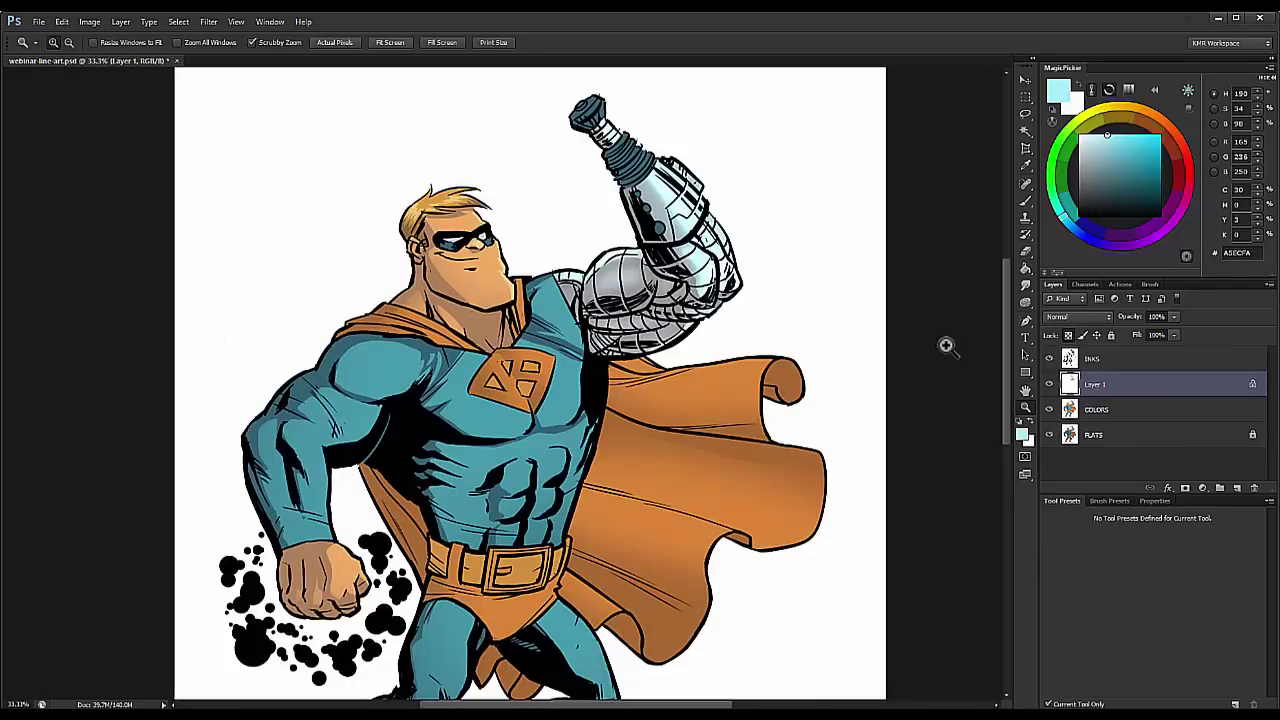
key(l)
drag(700, 349, 712, 250)
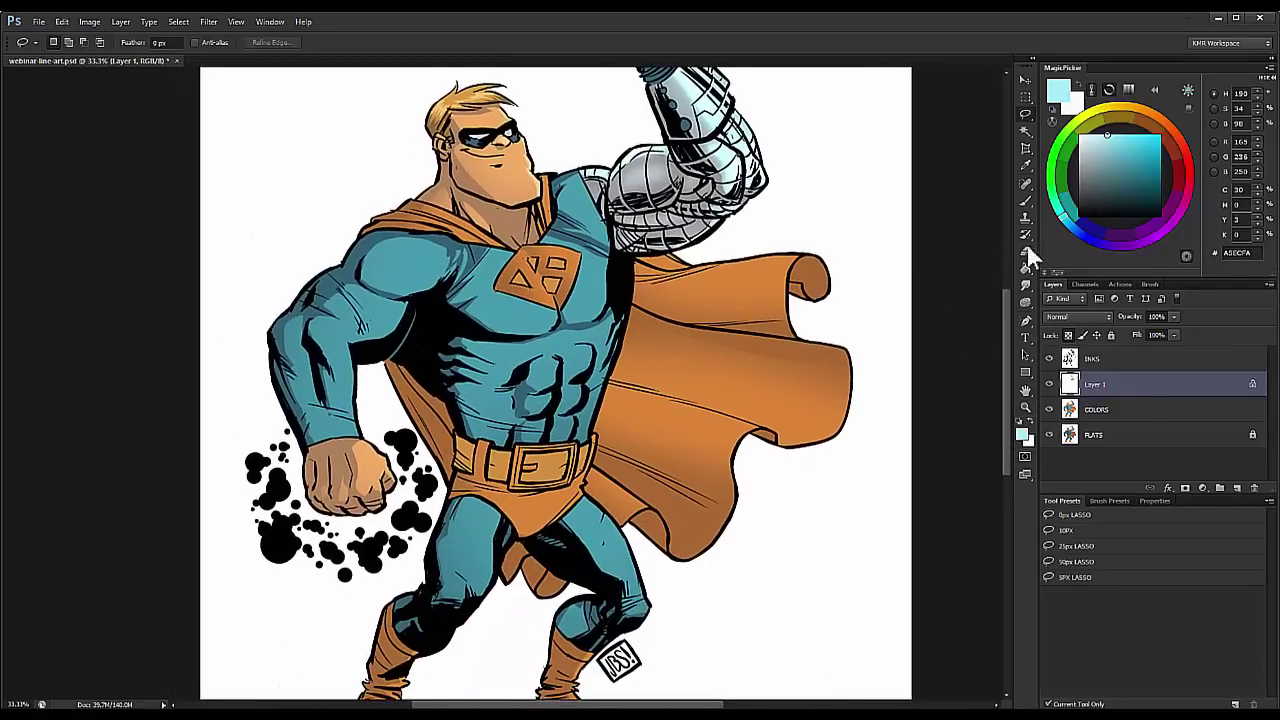
right_click(1097, 388)
click(1166, 664)
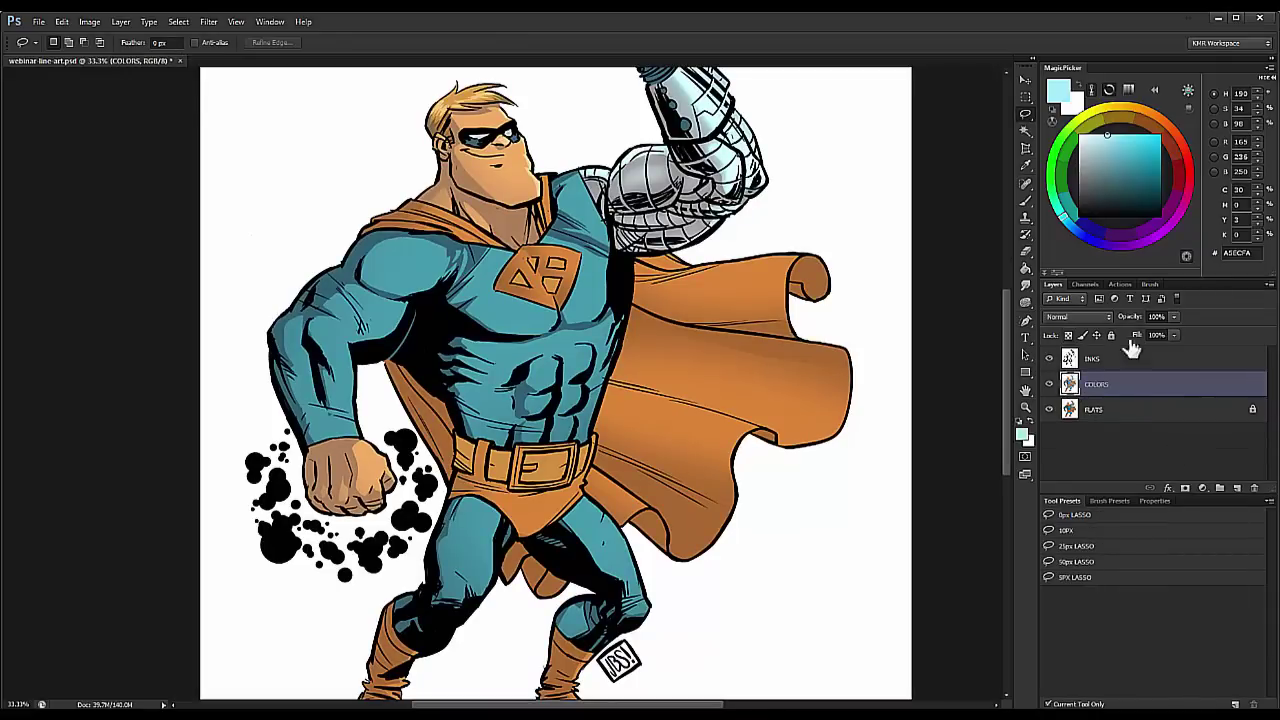
Step: Select the darker shadow colour of the hero's hair on the COLORS layer with the Magic Wand
drag(600, 220, 567, 302)
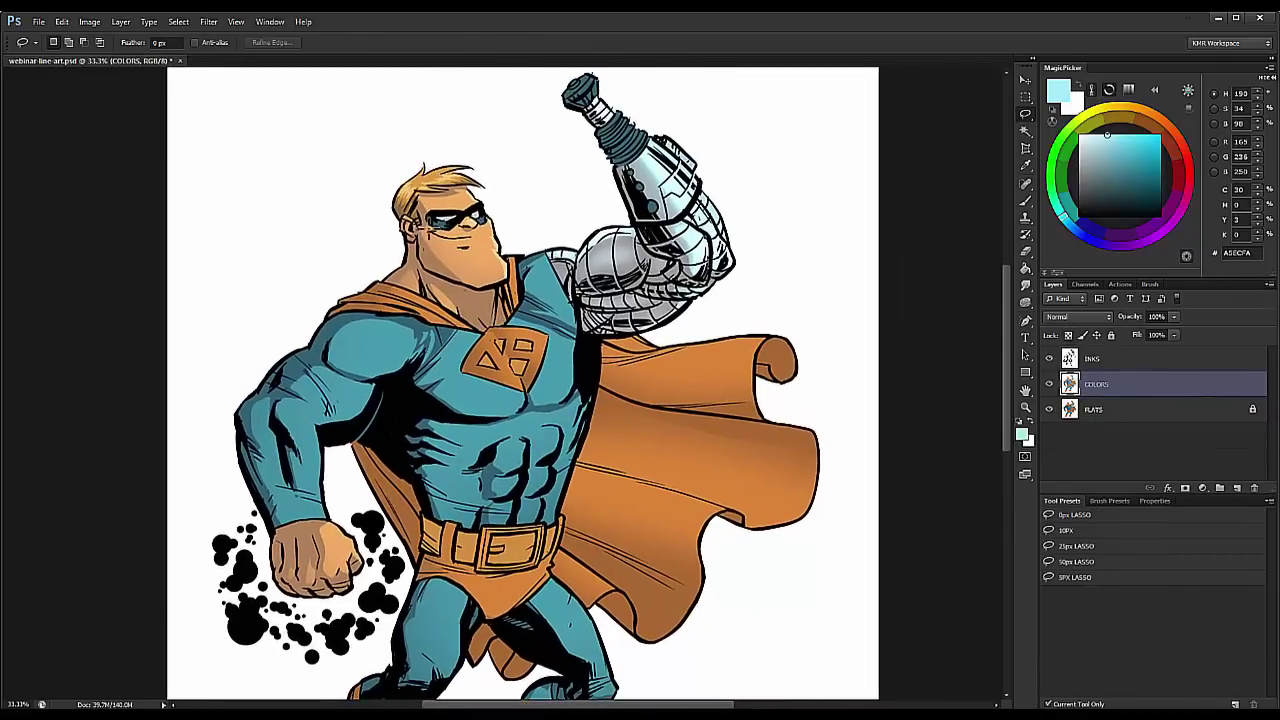
scroll(425, 215, up, 1)
key(w)
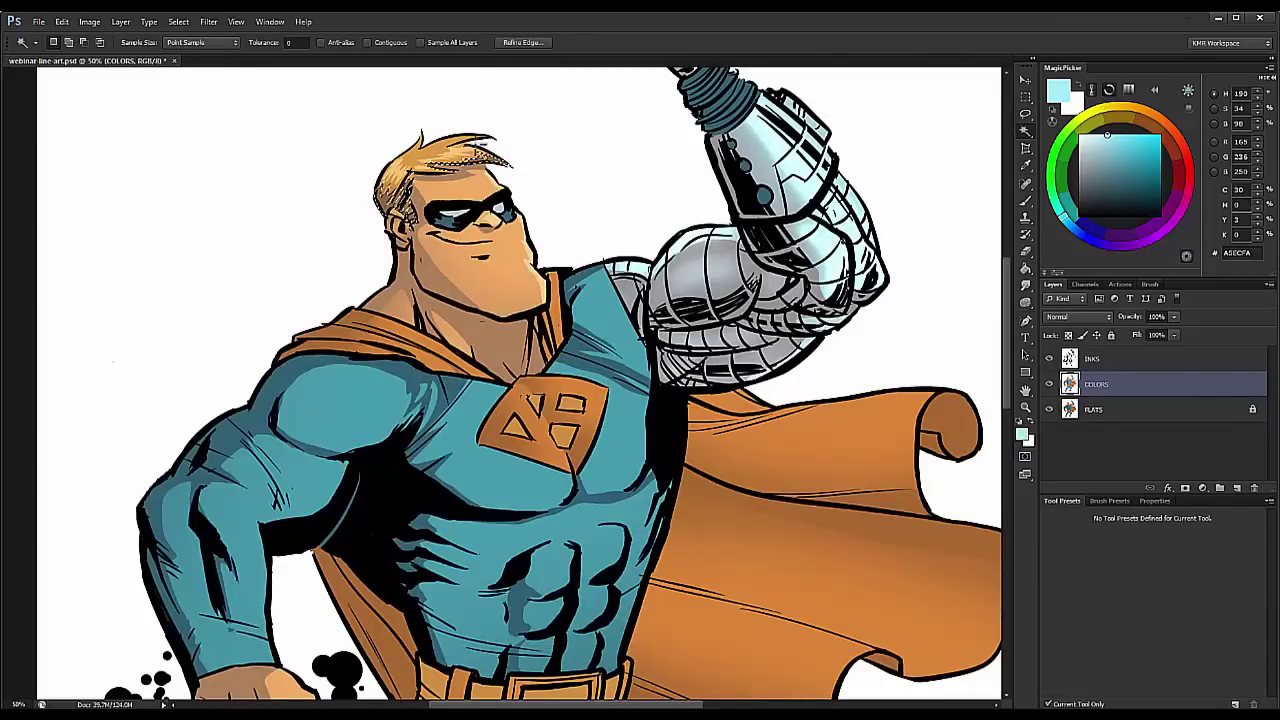
click(386, 190)
key(z)
click(388, 194)
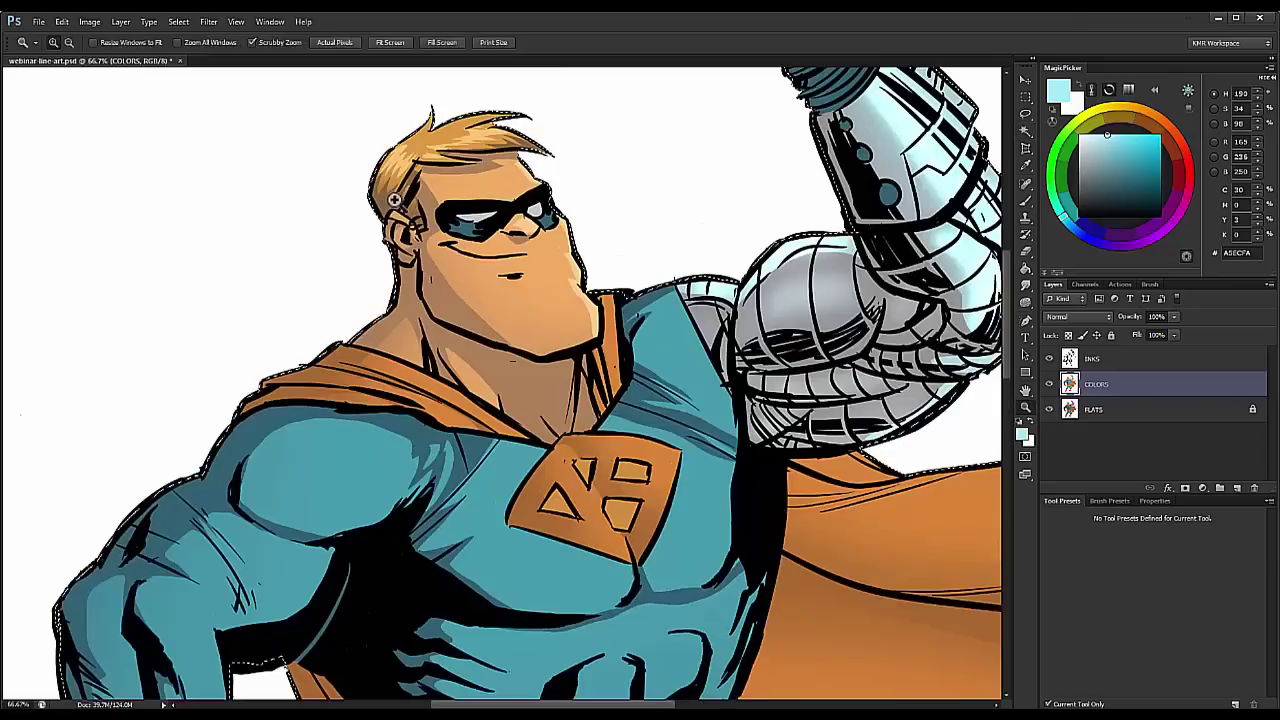
click(394, 199)
key(w)
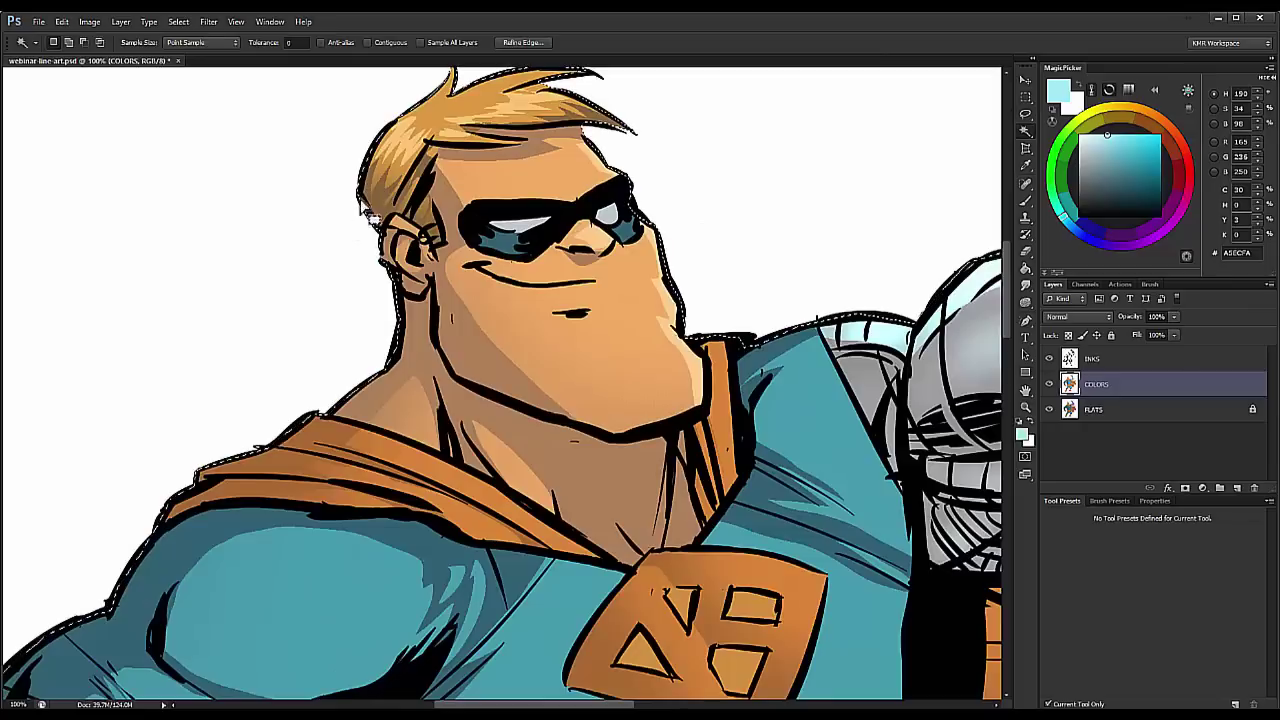
click(370, 215)
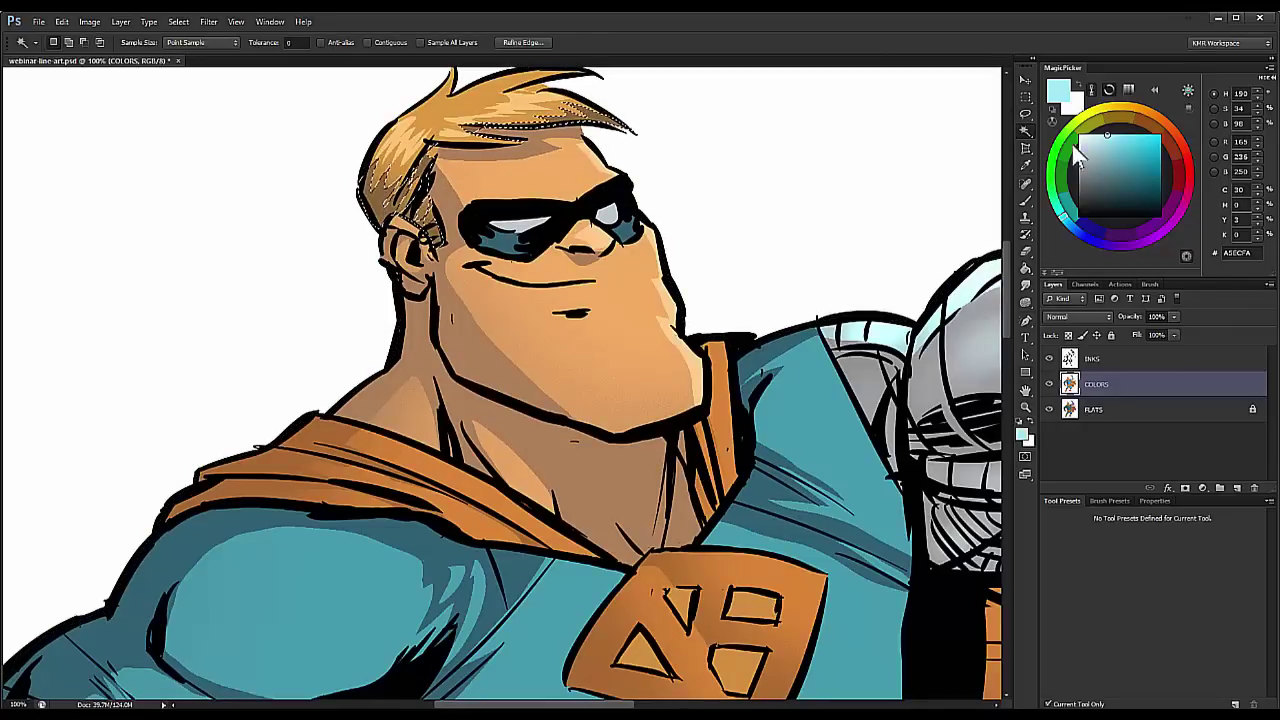
Step: Add the shadow colours of the skin, orange cape and teal suit to the hair shadow selection
drag(568, 165, 588, 70)
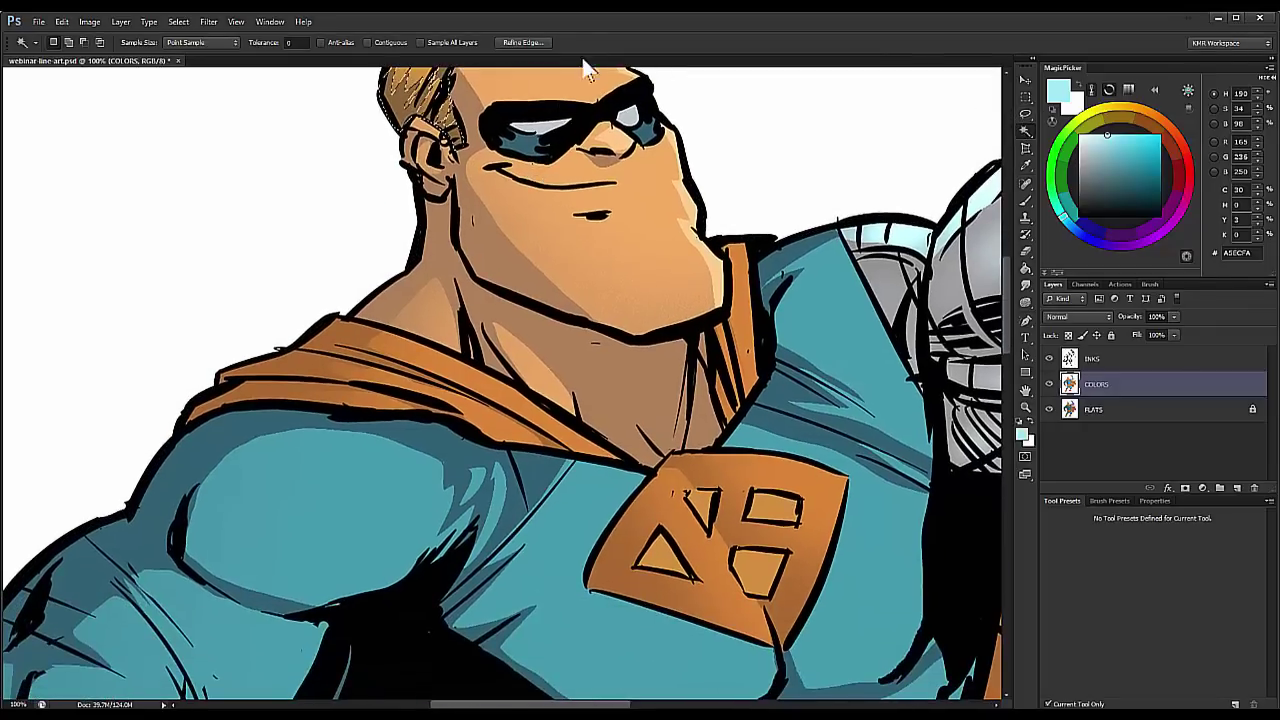
click(452, 228)
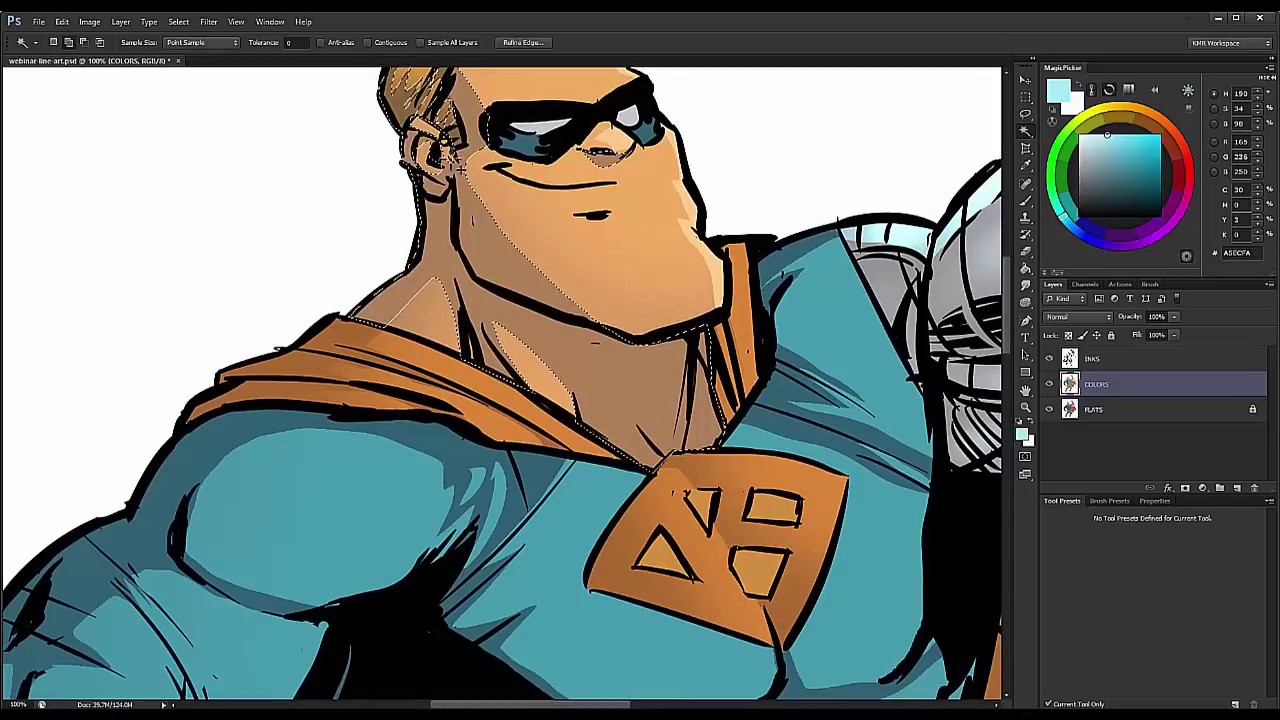
shift+click(298, 363)
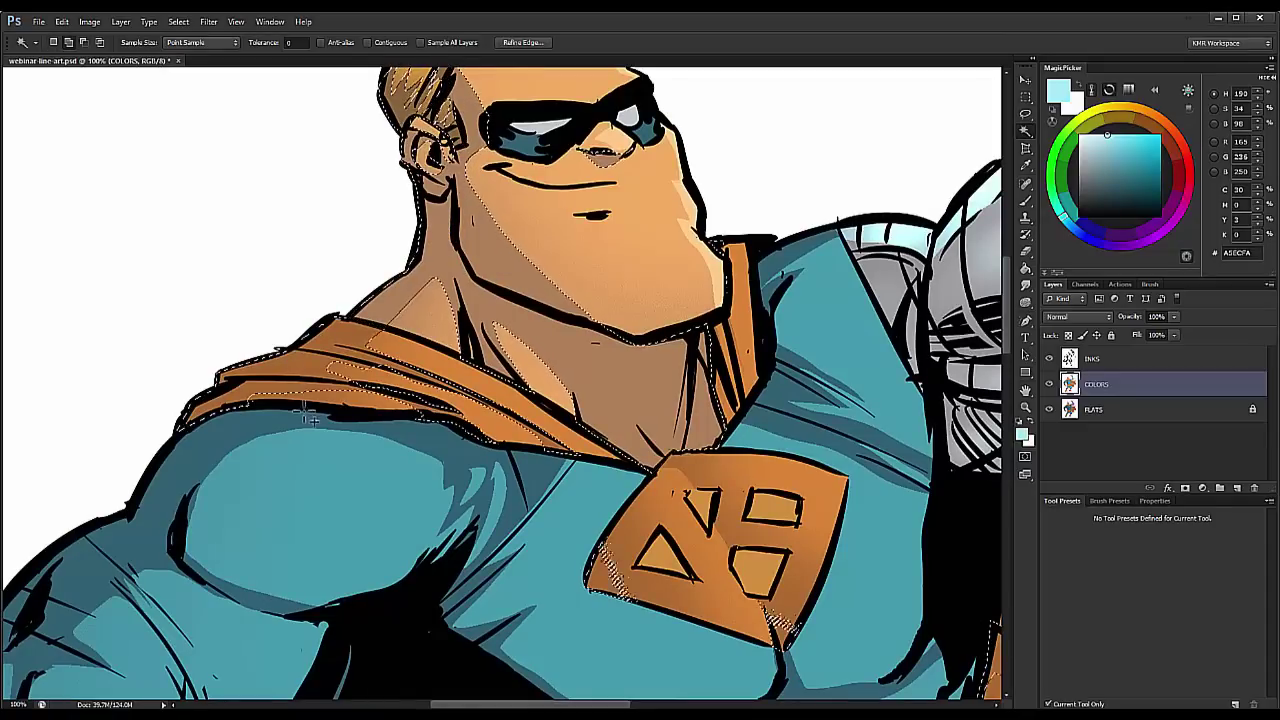
shift+click(186, 470)
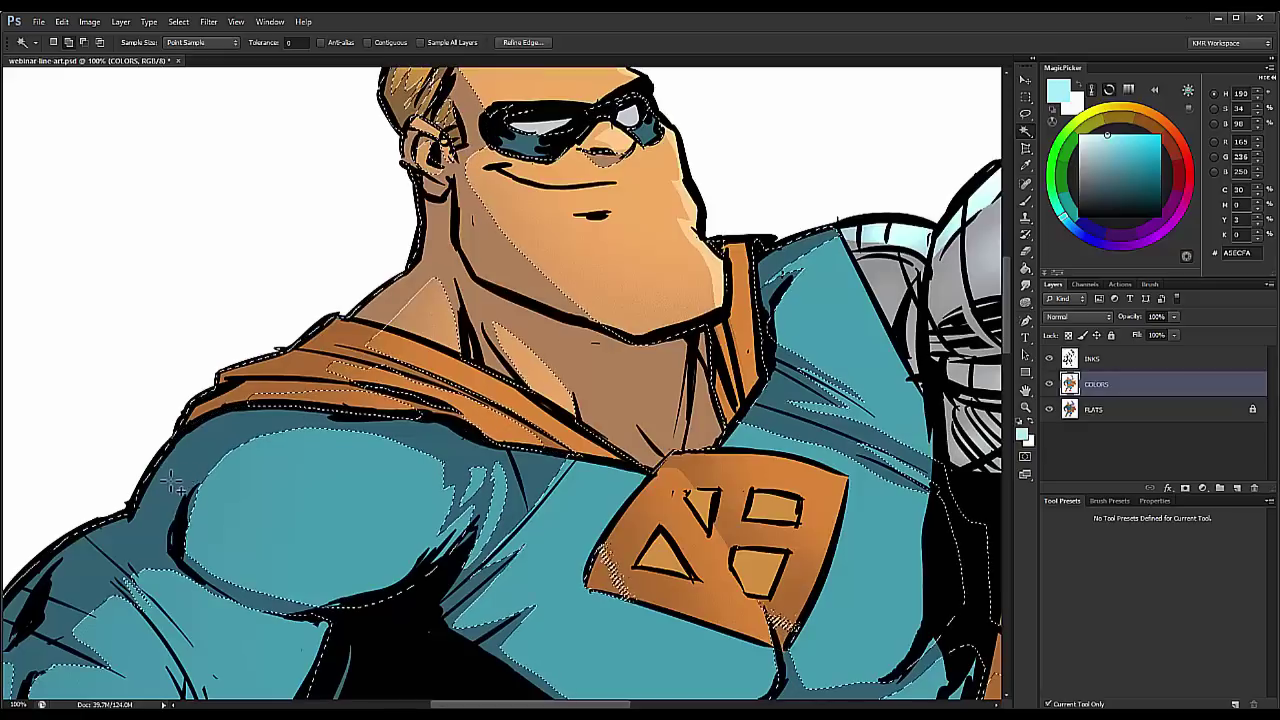
Step: Choose the SHADOW brush preset and a dark muted purple, 353159, for the selected shadow areas
click(1025, 407)
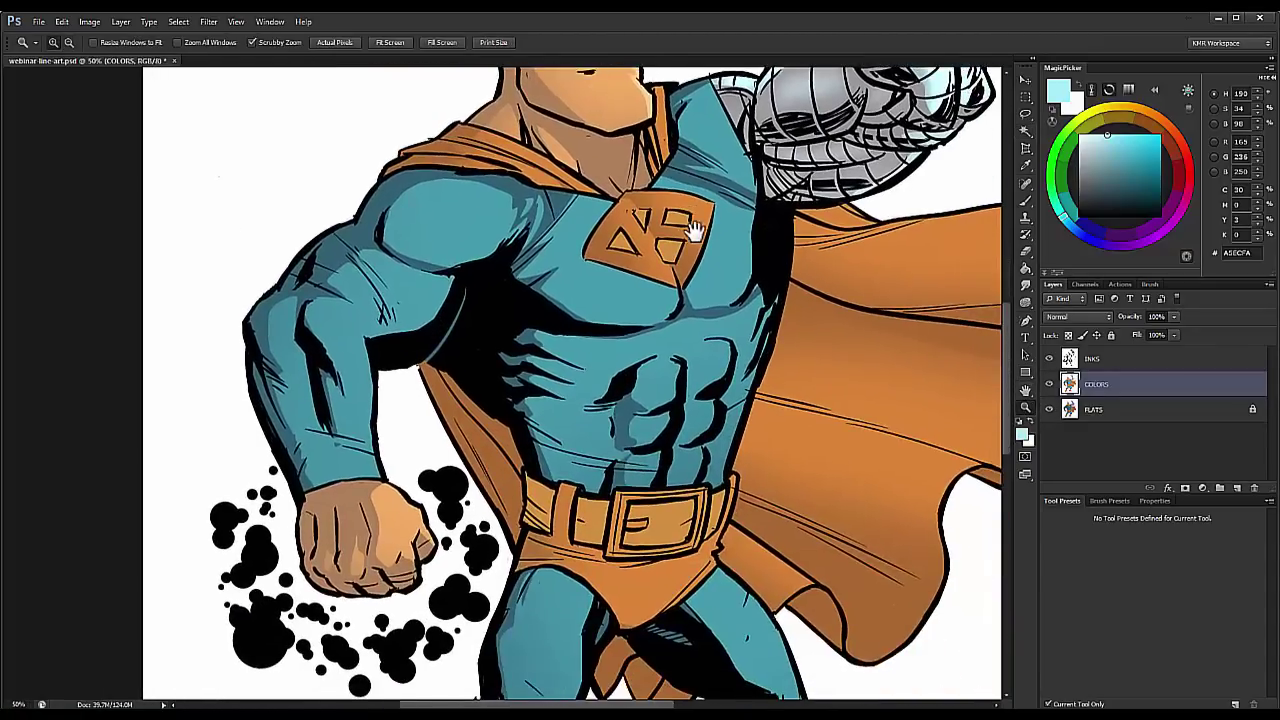
drag(695, 230, 624, 197)
drag(494, 391, 490, 478)
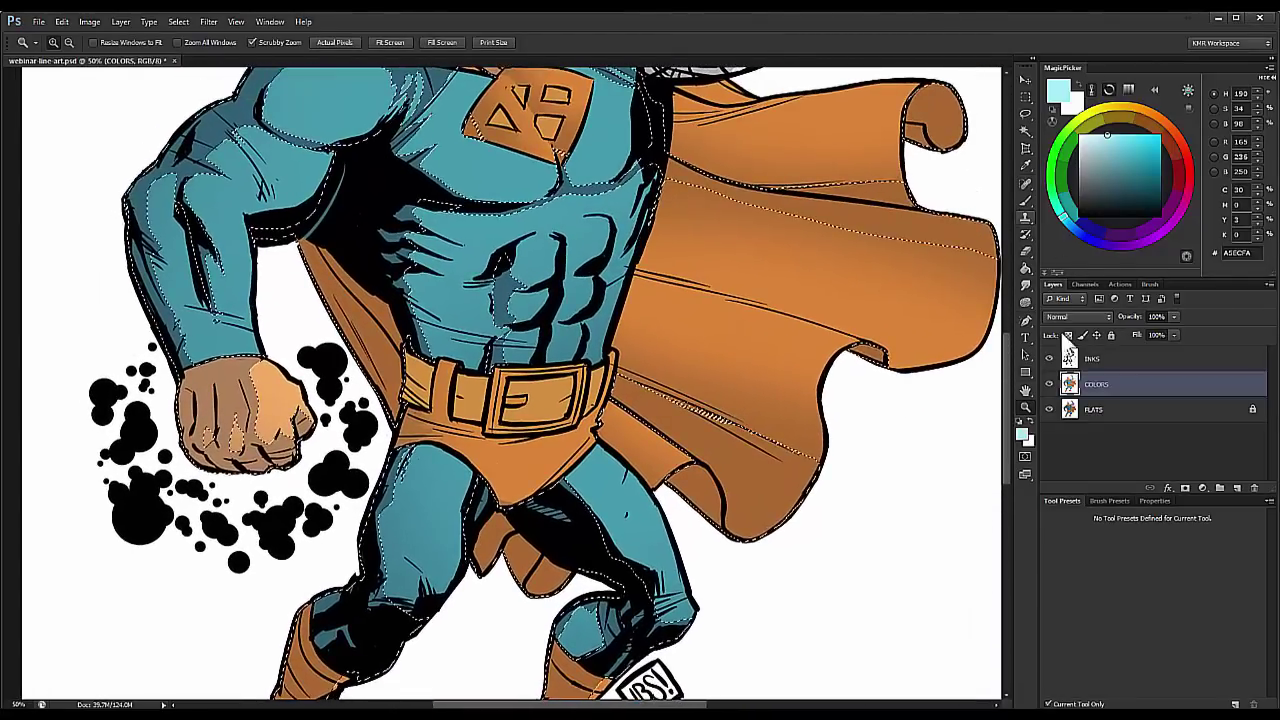
alt+click(892, 430)
alt+click(892, 430)
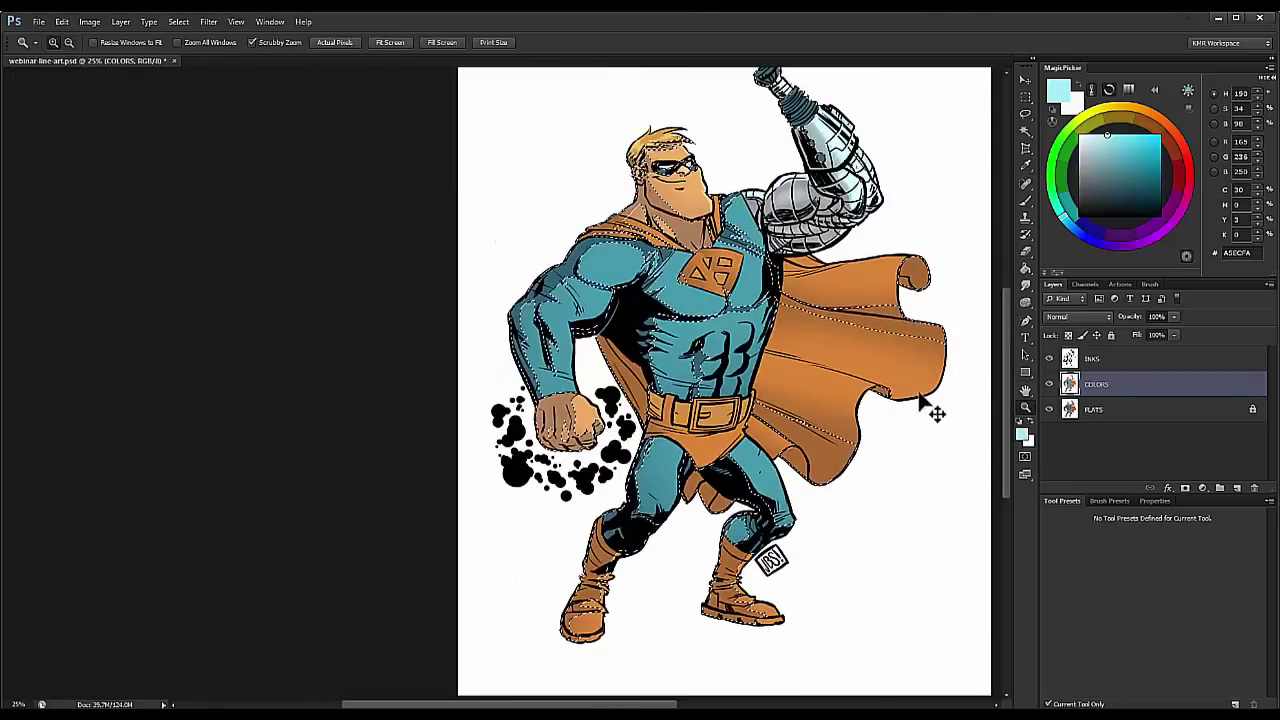
drag(872, 317, 737, 320)
key(b)
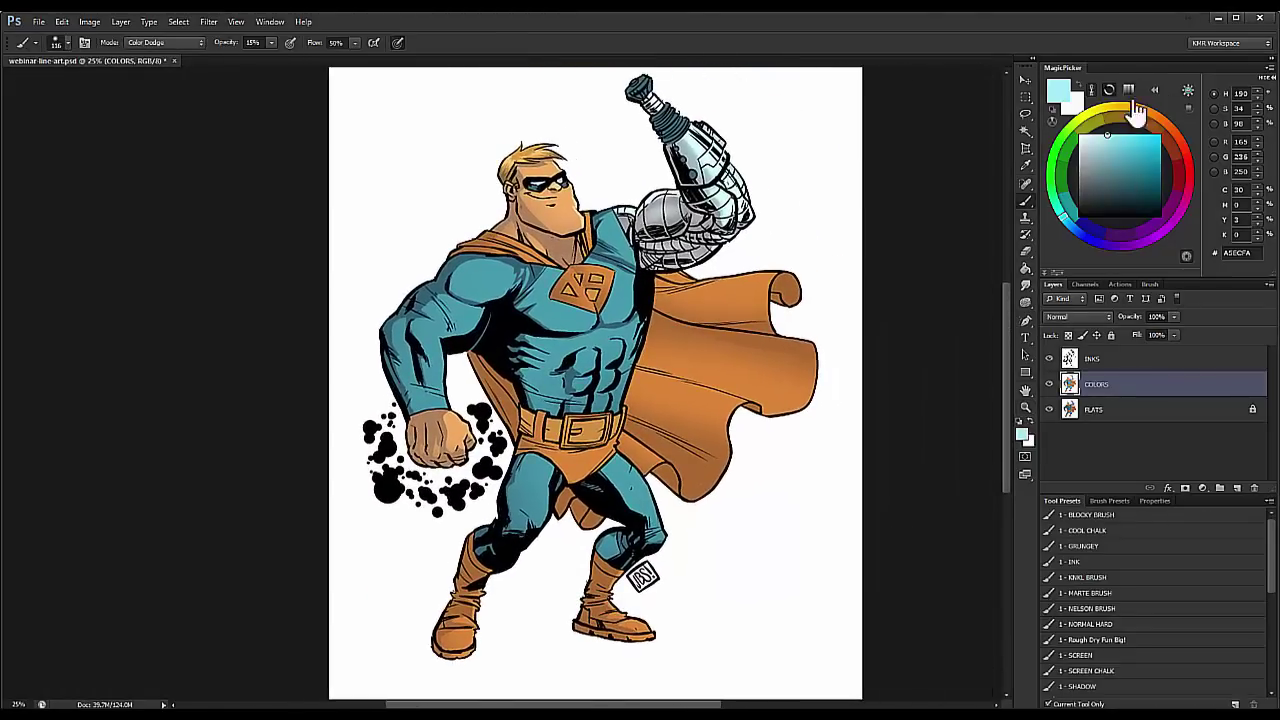
click(1136, 178)
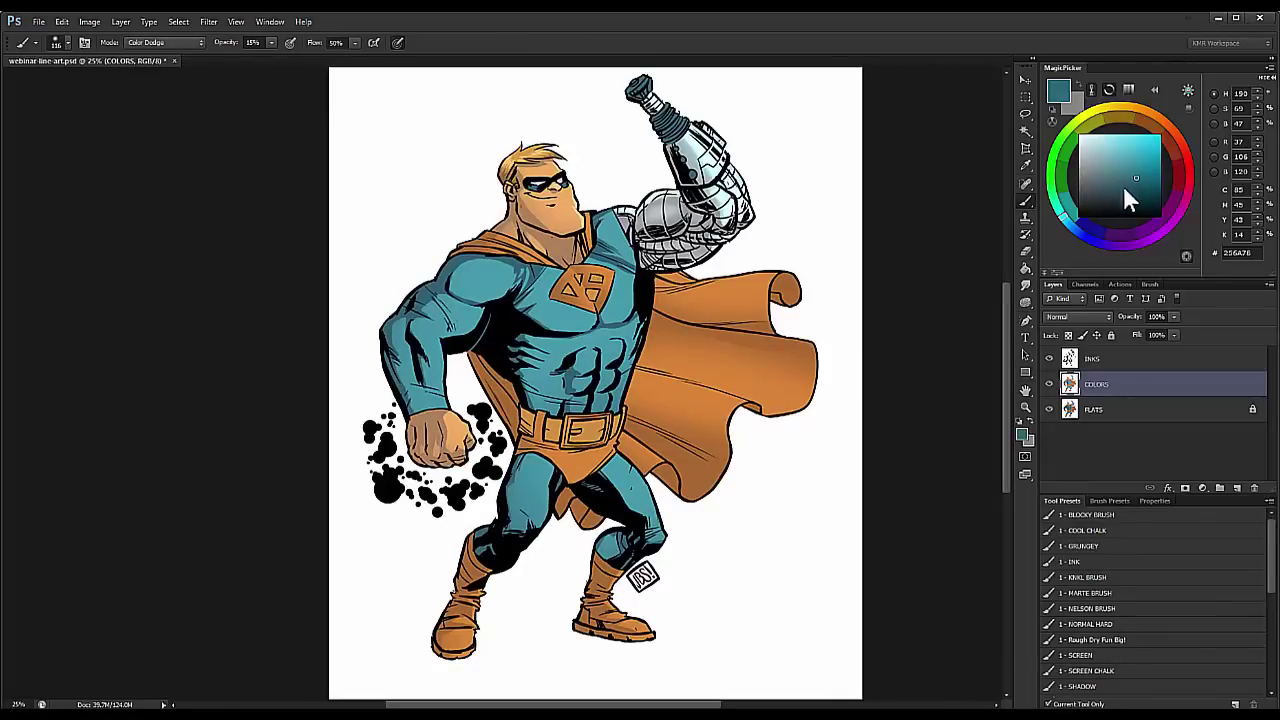
click(1094, 237)
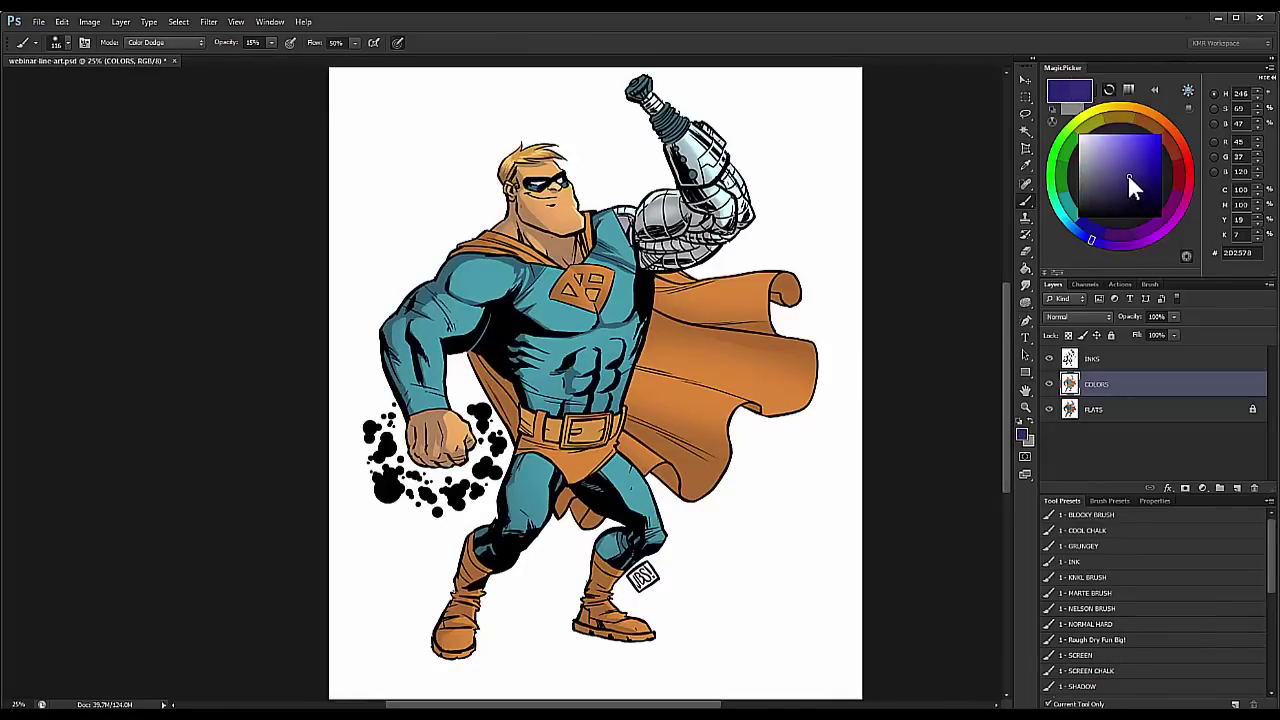
click(1129, 175)
drag(1132, 180, 1116, 186)
click(1112, 623)
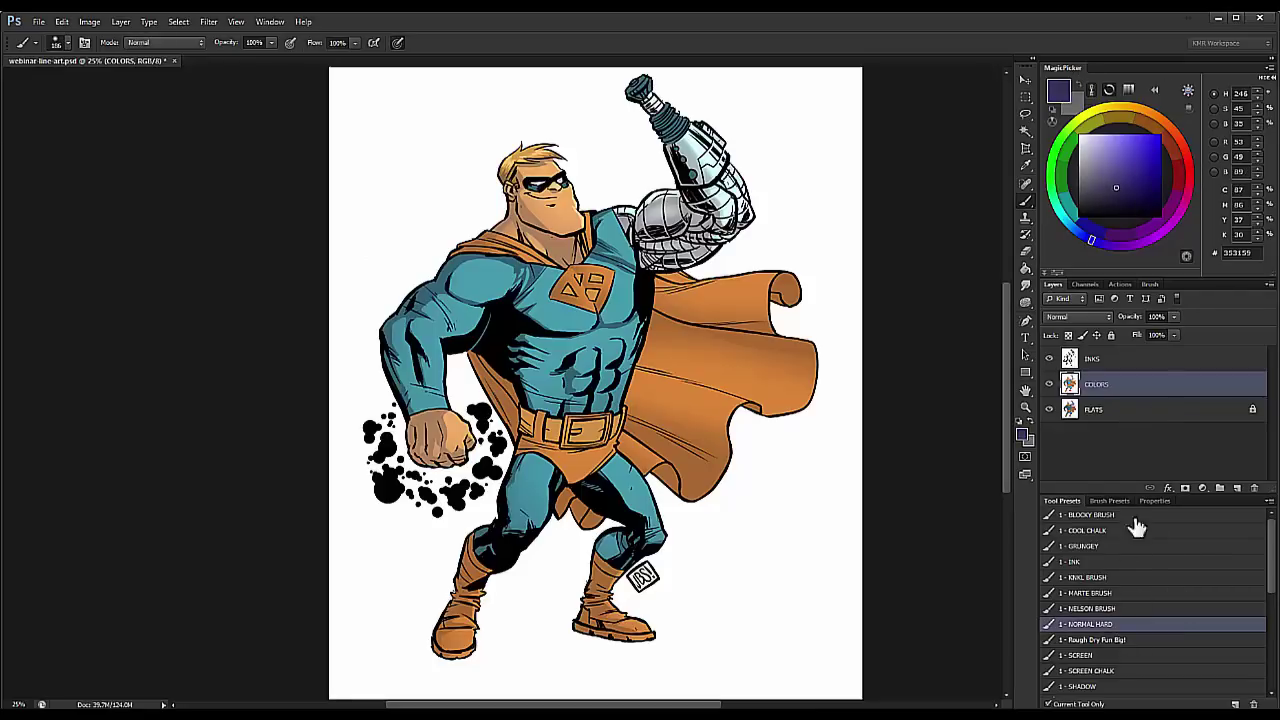
click(1089, 686)
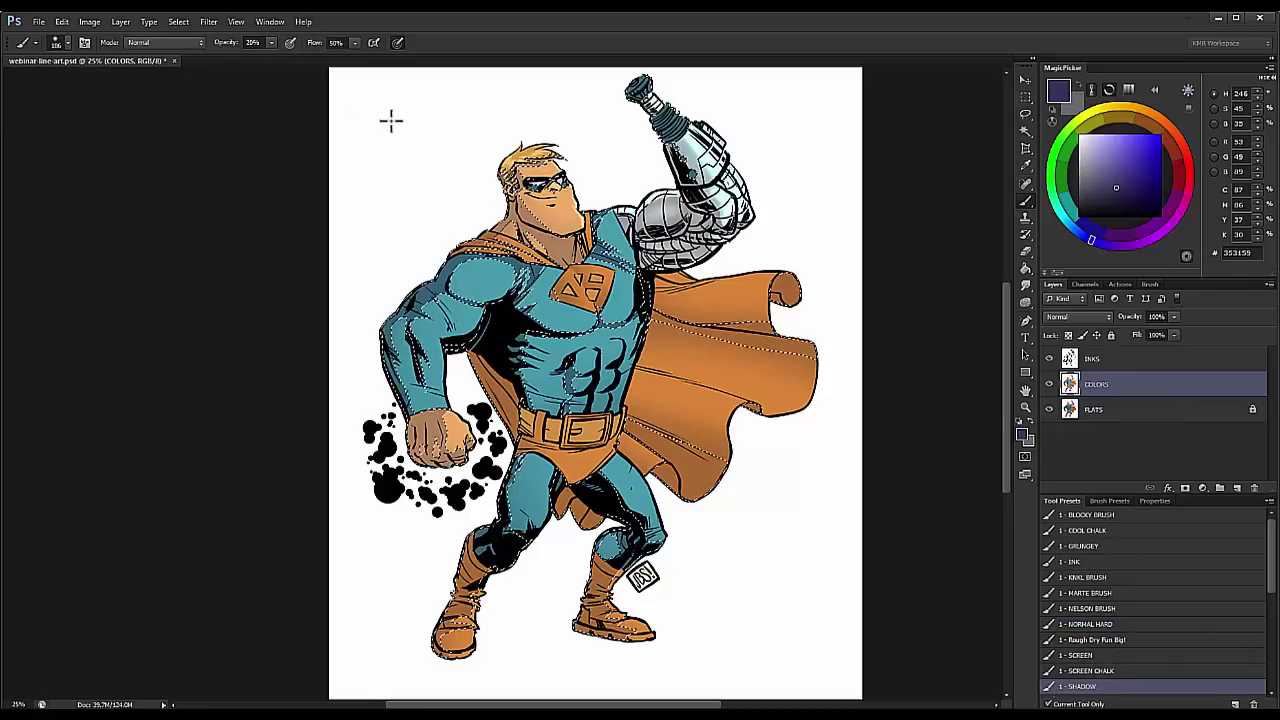
Step: Hide the selection edges and brush the purple softly over the selected shadows from the shoulder and arm down to the boots
key(ctrl+h)
mouse_move(446, 268)
mouse_down()
mouse_move(507, 259)
mouse_move(534, 215)
mouse_move(490, 254)
mouse_up()
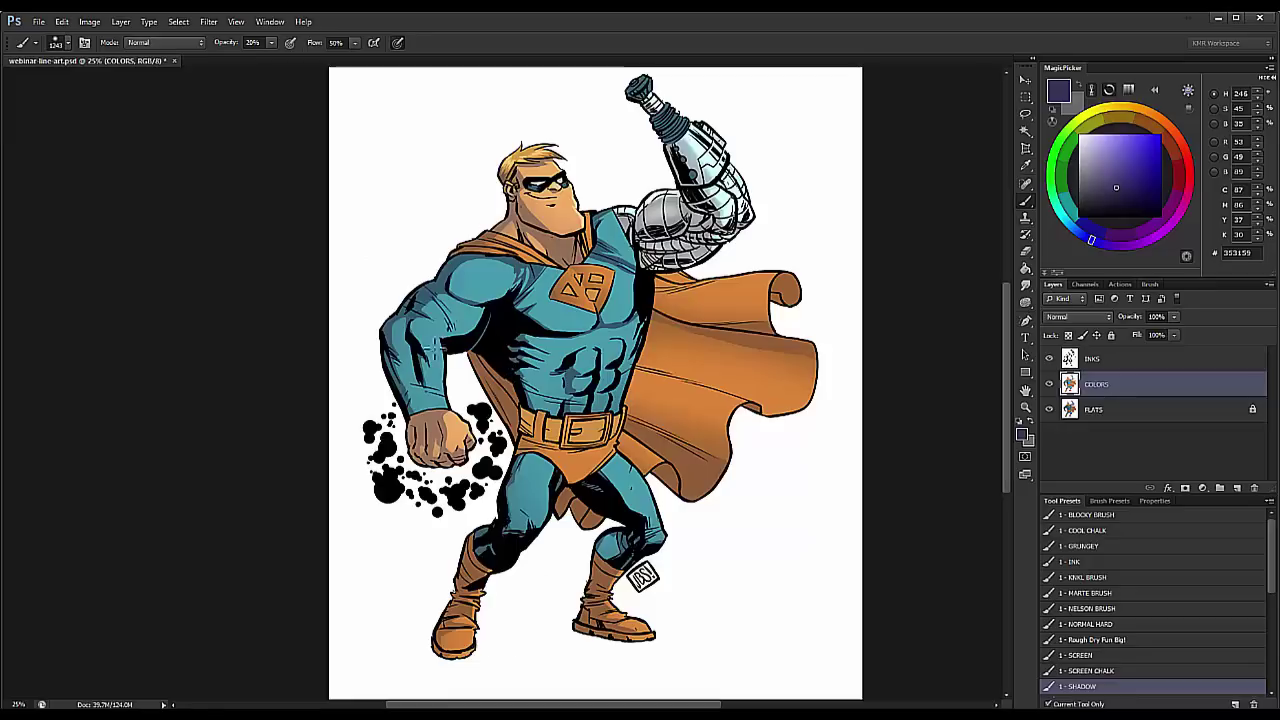
drag(460, 604, 466, 577)
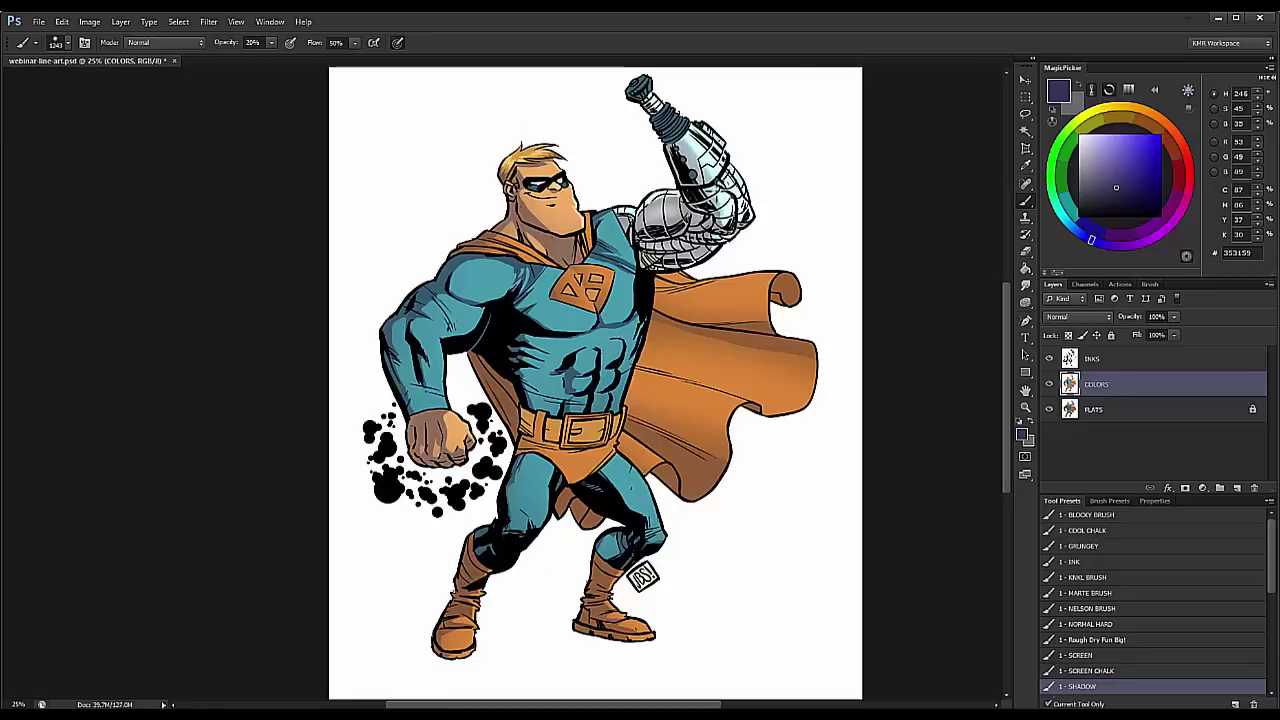
click(1025, 406)
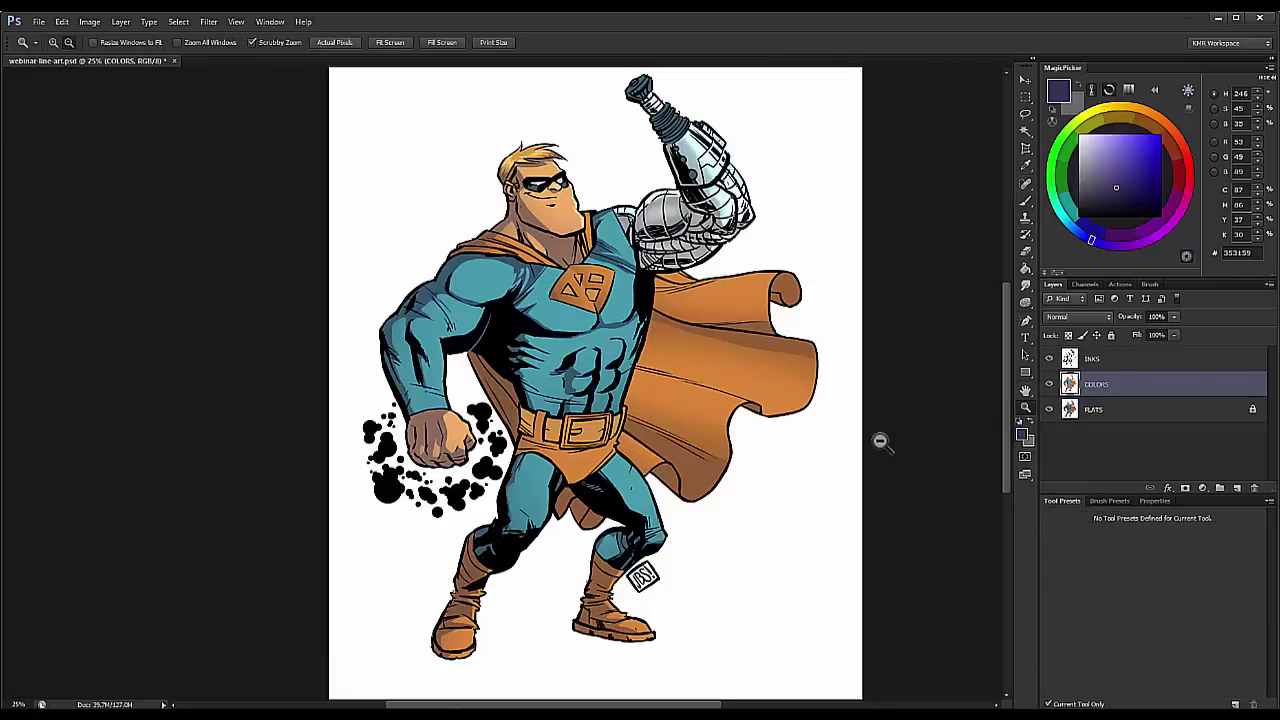
alt+click(880, 440)
click(515, 370)
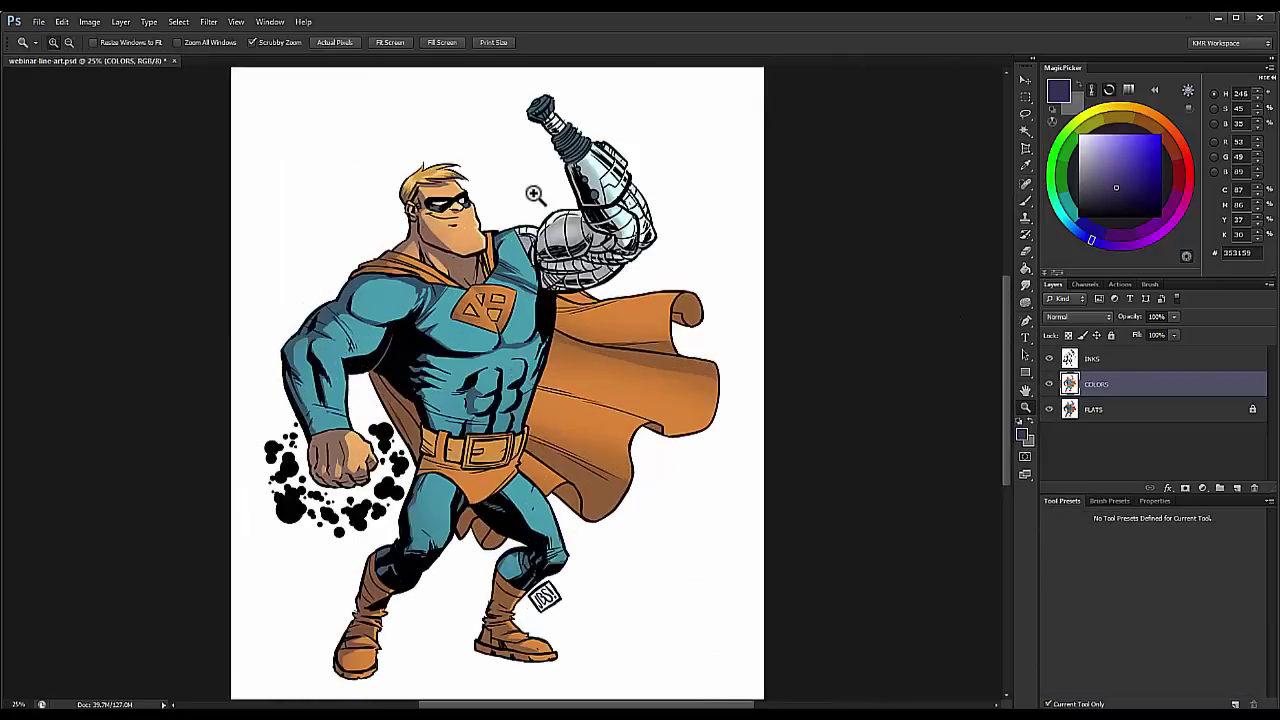
Step: Select the dark blue of the mechanical arm's tip and bands with the Magic Wand and copy it to a new layer
key(l)
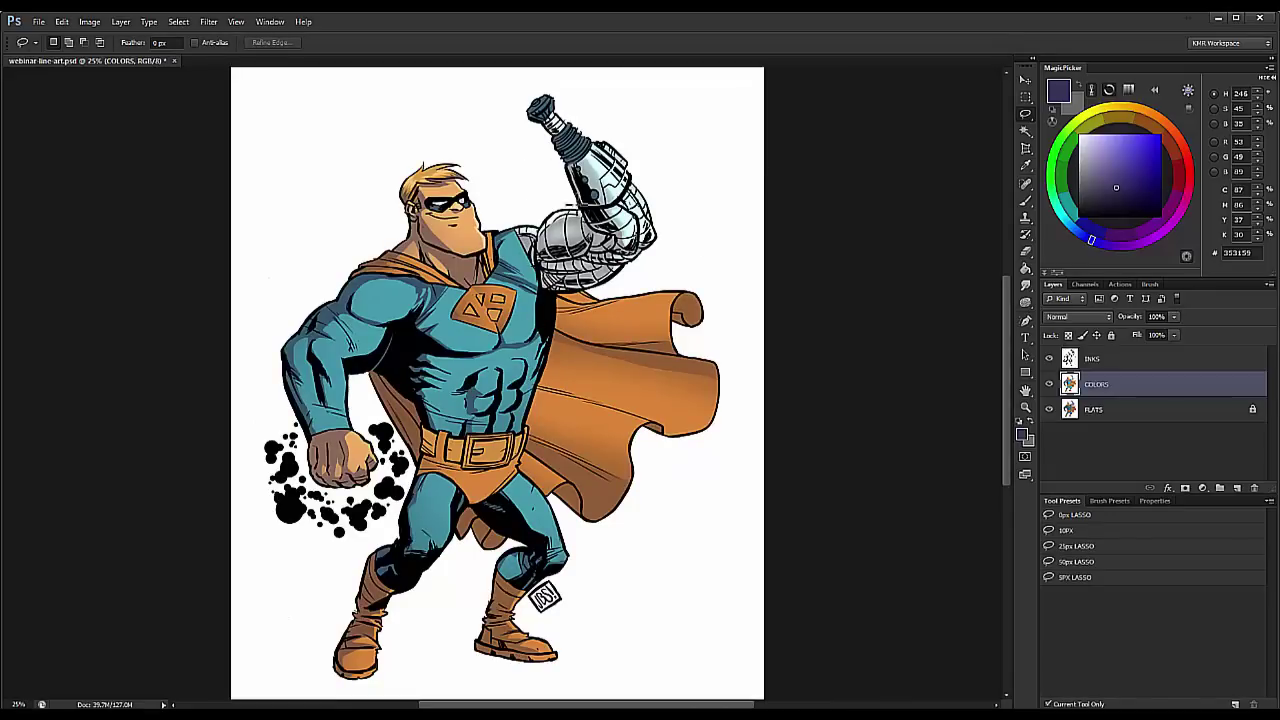
key(ctrl+plus)
key(w)
key(ctrl+plus)
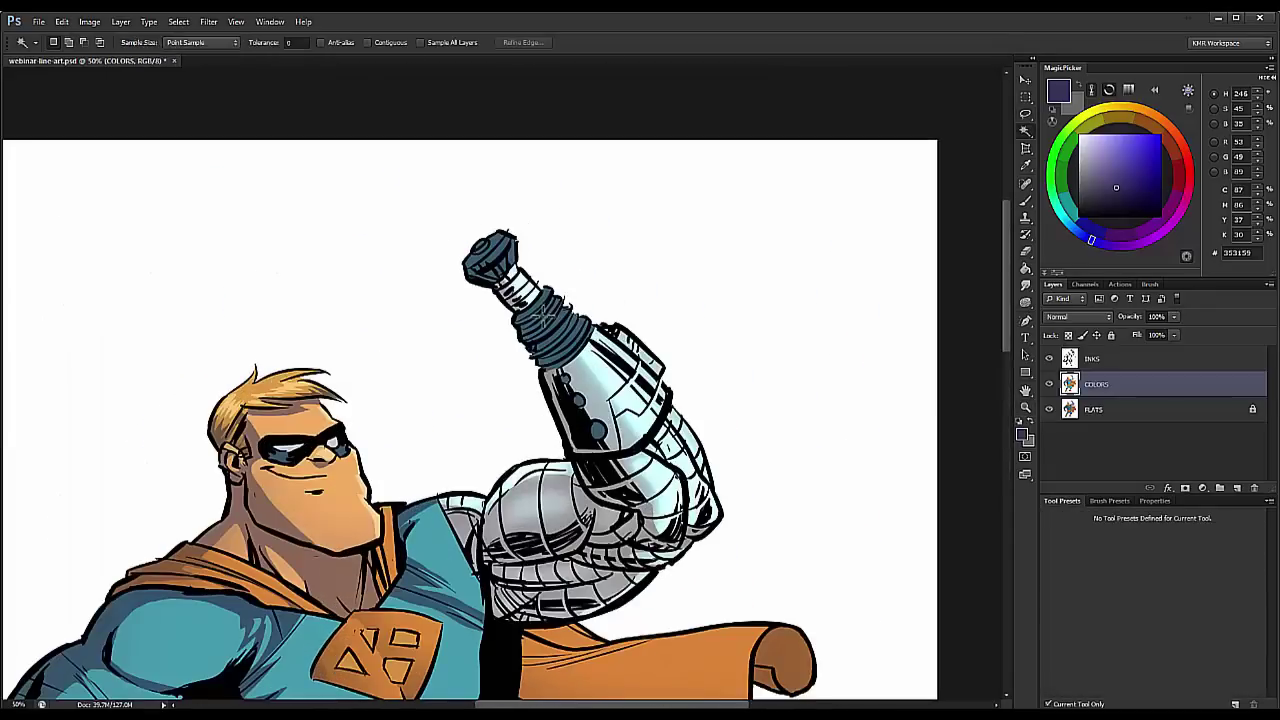
click(541, 314)
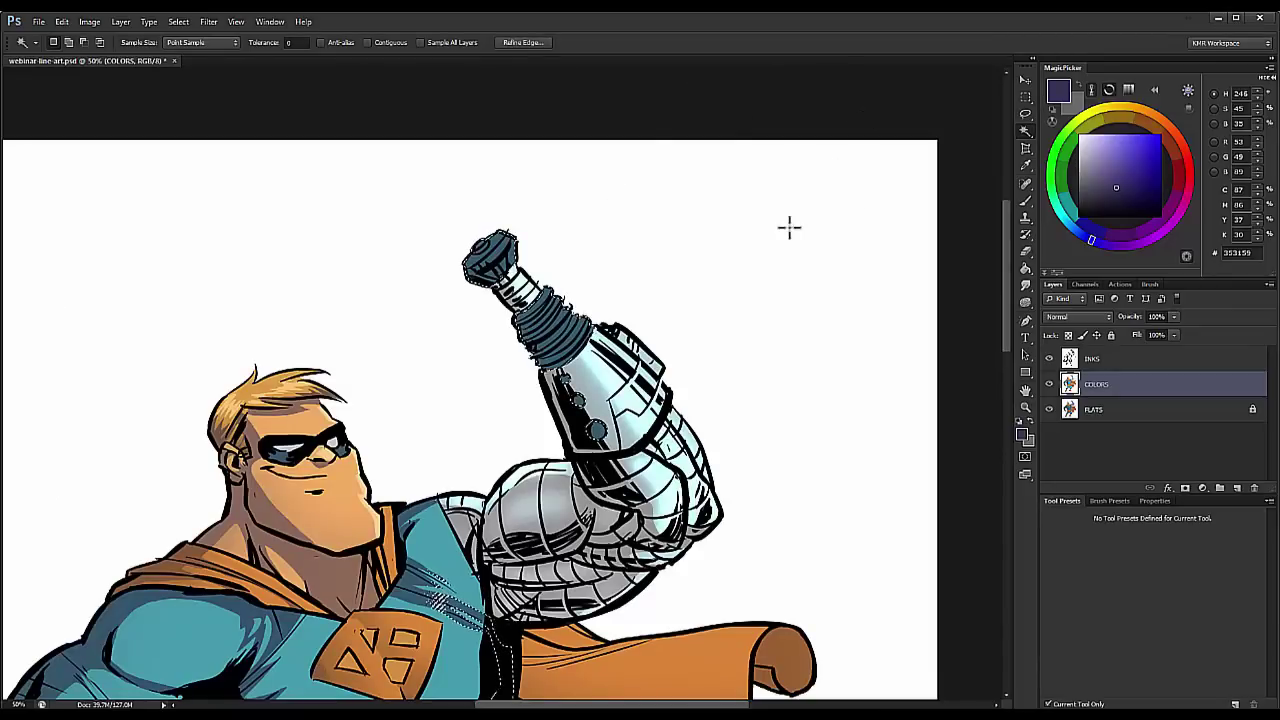
key(ctrl+j)
Step: Lasso the outer lit sides of the mechanical arm's dark blue tip and ribbed bands
key(l)
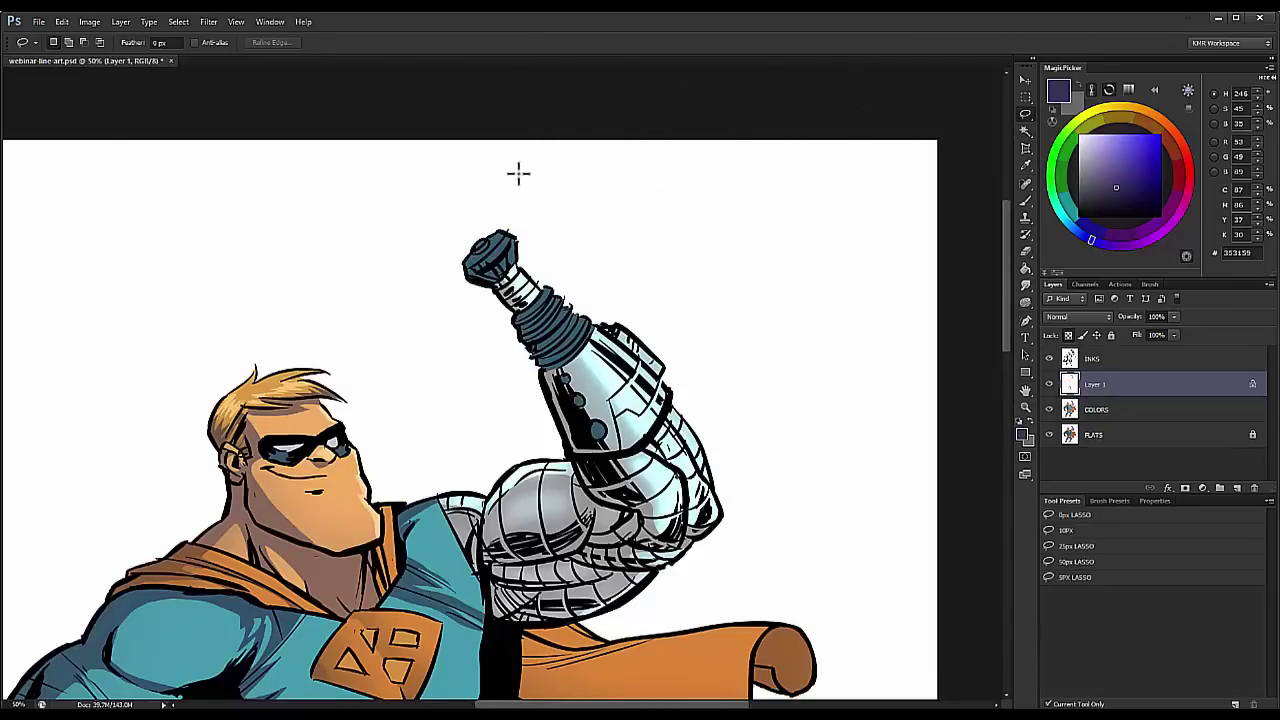
mouse_move(480, 268)
mouse_down()
mouse_move(523, 211)
mouse_move(505, 229)
mouse_up()
mouse_move(537, 284)
mouse_down()
mouse_move(518, 322)
mouse_move(553, 300)
mouse_move(536, 340)
mouse_move(563, 300)
mouse_move(543, 345)
mouse_move(578, 318)
mouse_move(545, 355)
mouse_up()
drag(582, 317, 557, 357)
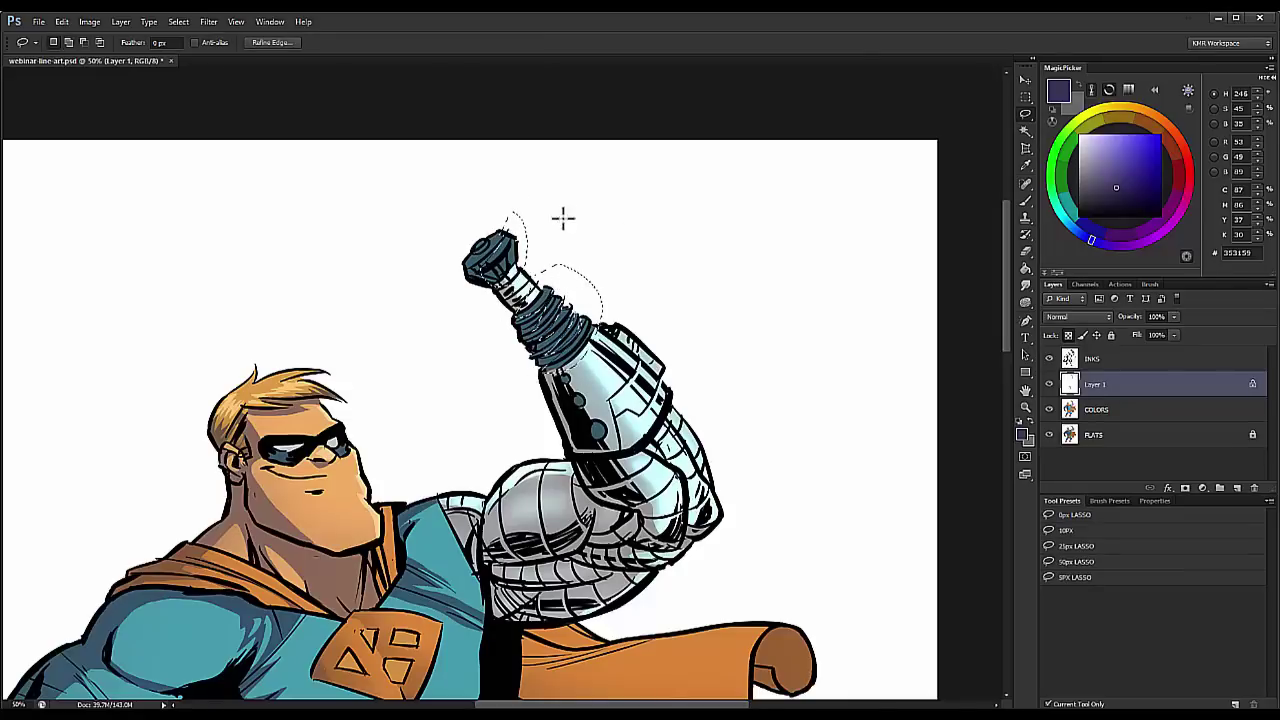
key(ctrl+d)
Step: Paint light blue 45ABDE highlights along the lit sides of the arm's tip and bands with an enlarged NORMAL HARD brush
key(b)
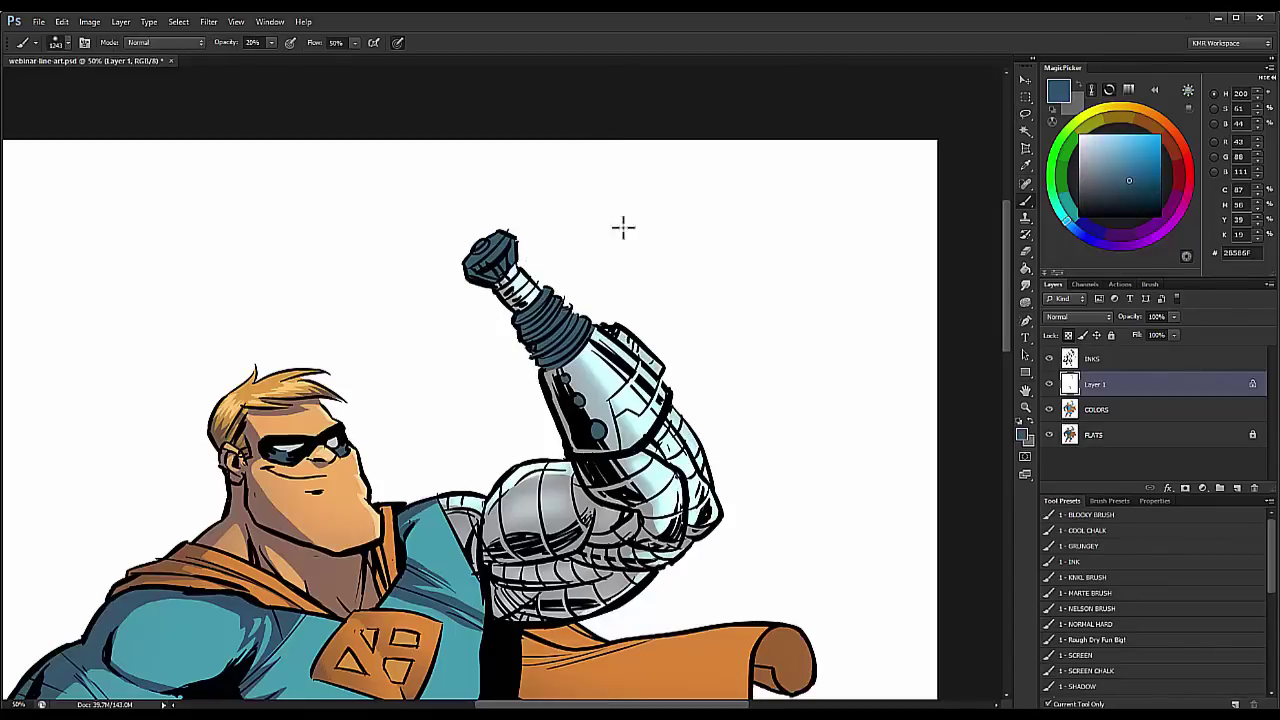
click(1136, 145)
click(1095, 624)
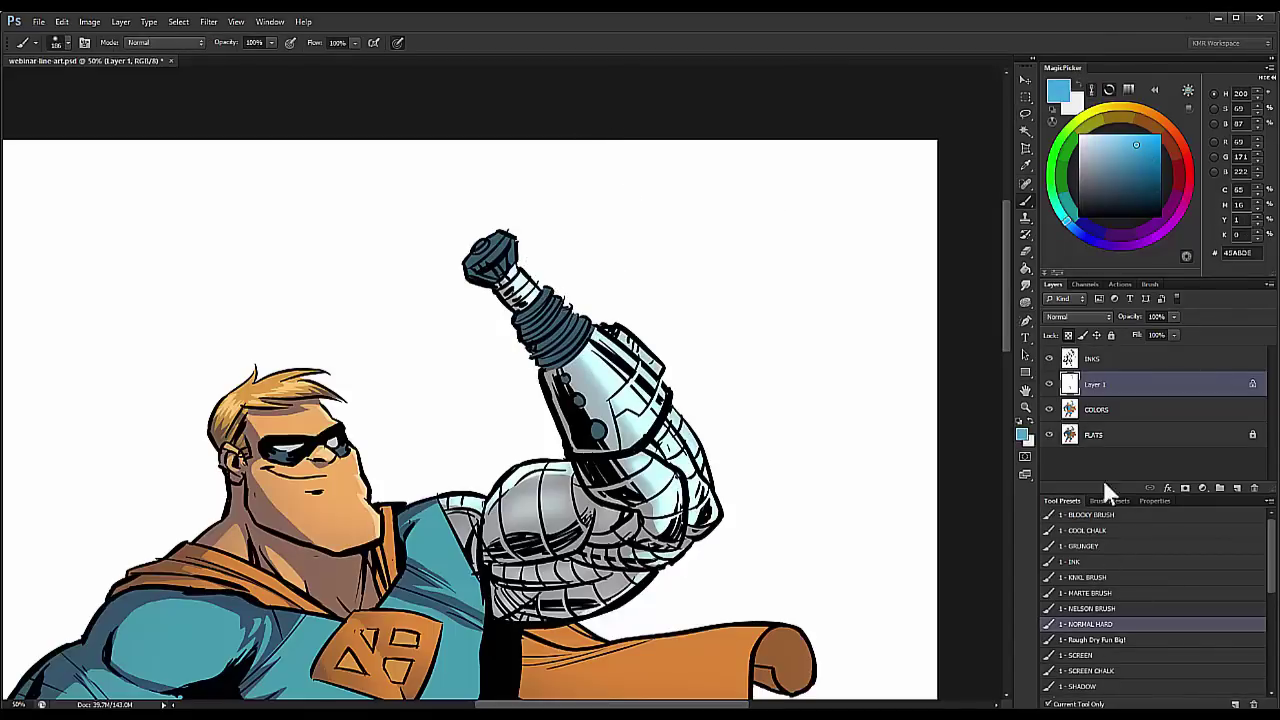
key(bracketright)
key(bracketright)
key(bracketright)
key(bracketright)
key(bracketright)
drag(503, 230, 596, 345)
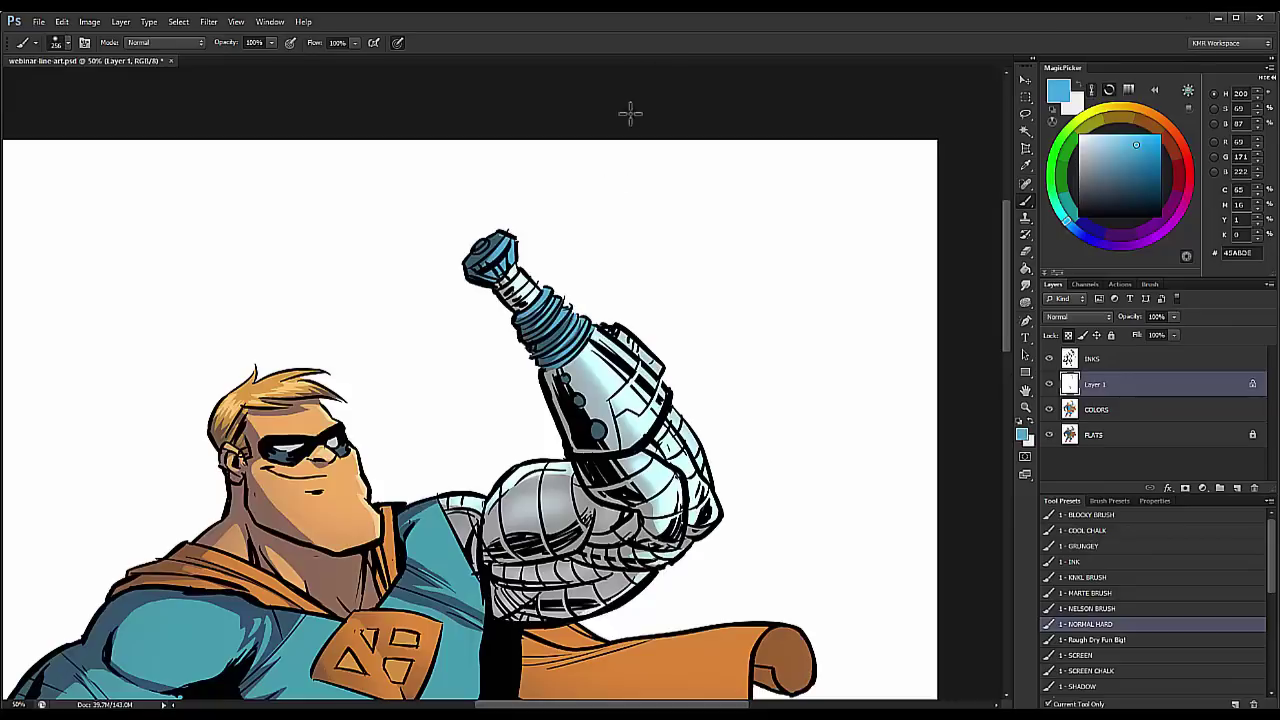
Step: Check the blue arm highlights against the whole figure and merge their layer down into COLORS
click(1025, 408)
alt+click(926, 417)
alt+click(809, 371)
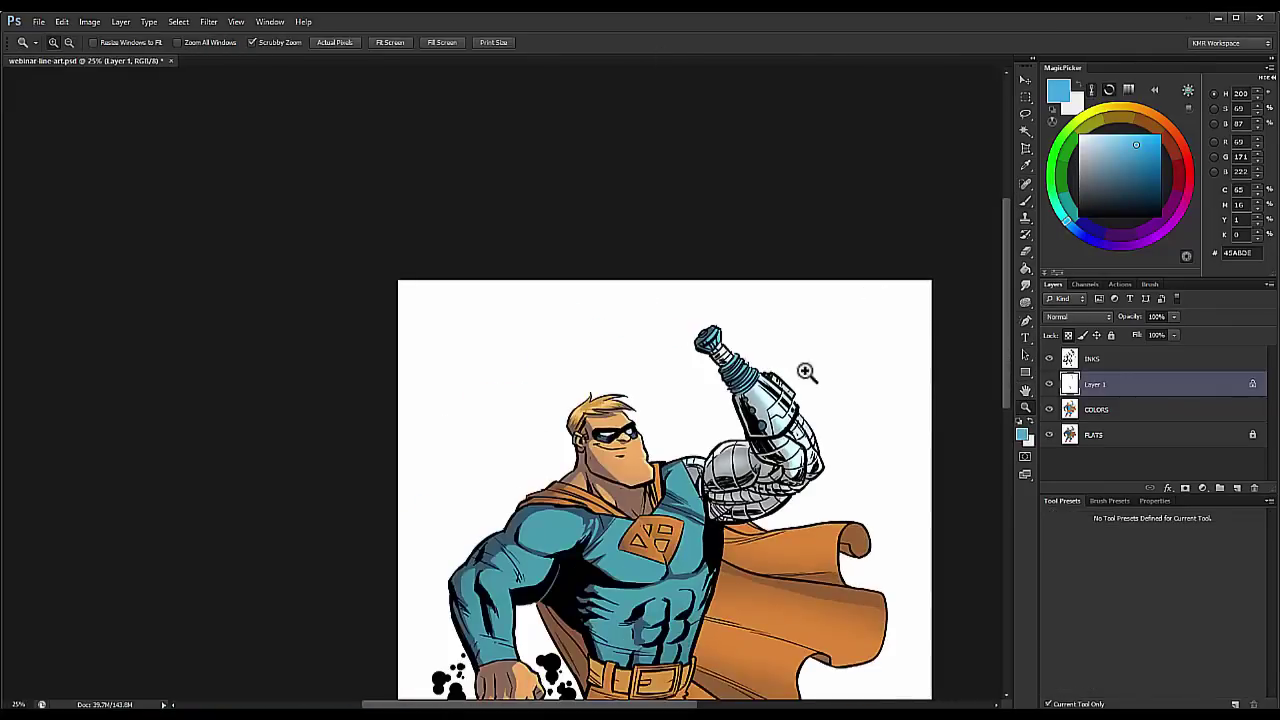
key(l)
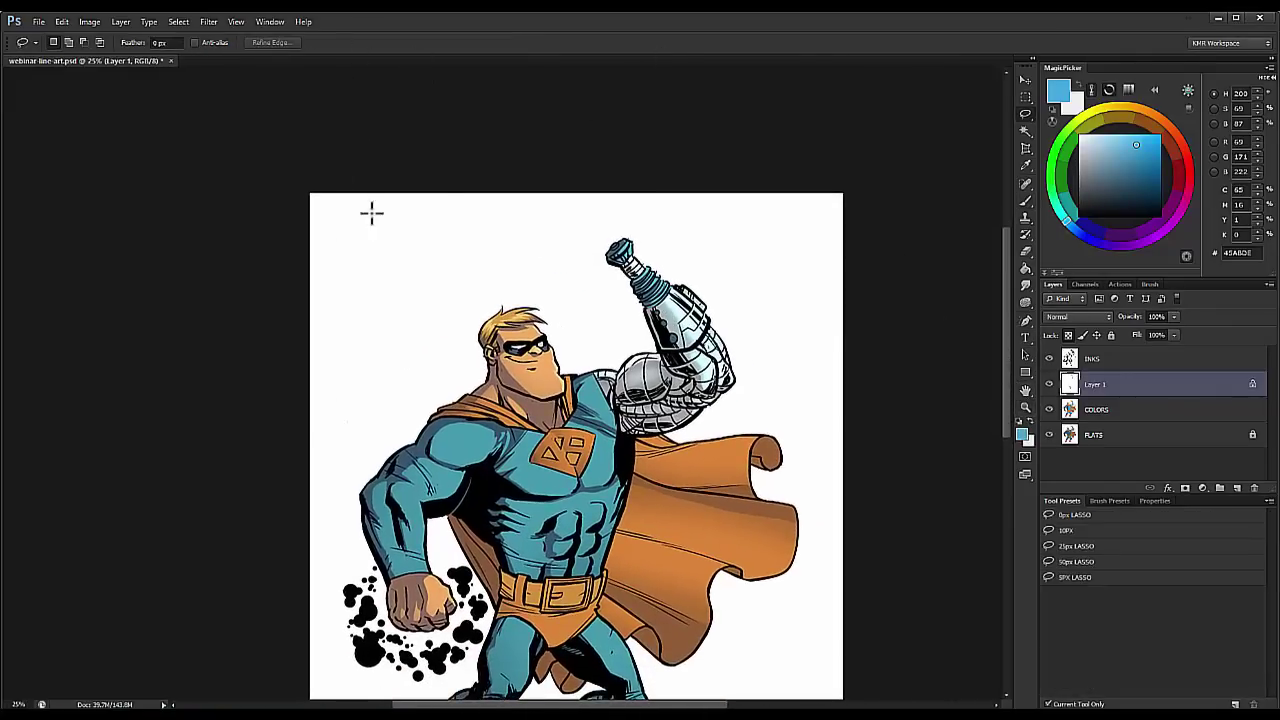
scroll(1000, 401, down, 1)
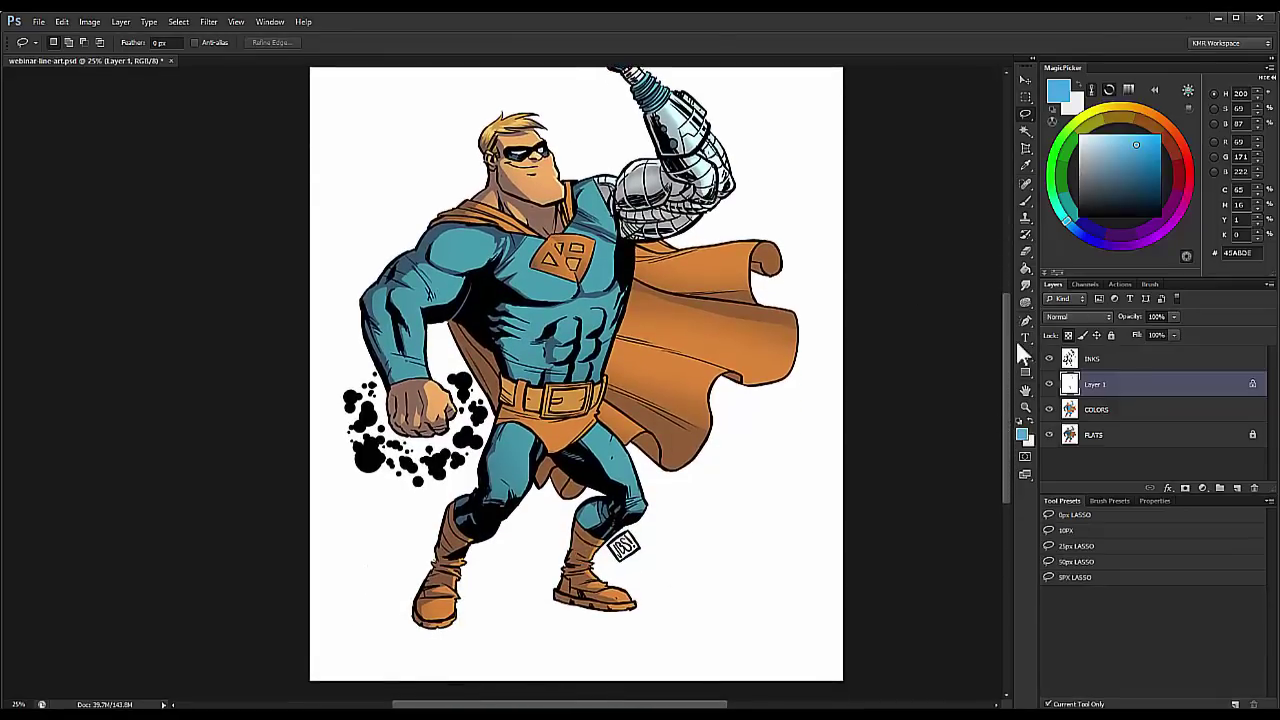
right_click(1118, 390)
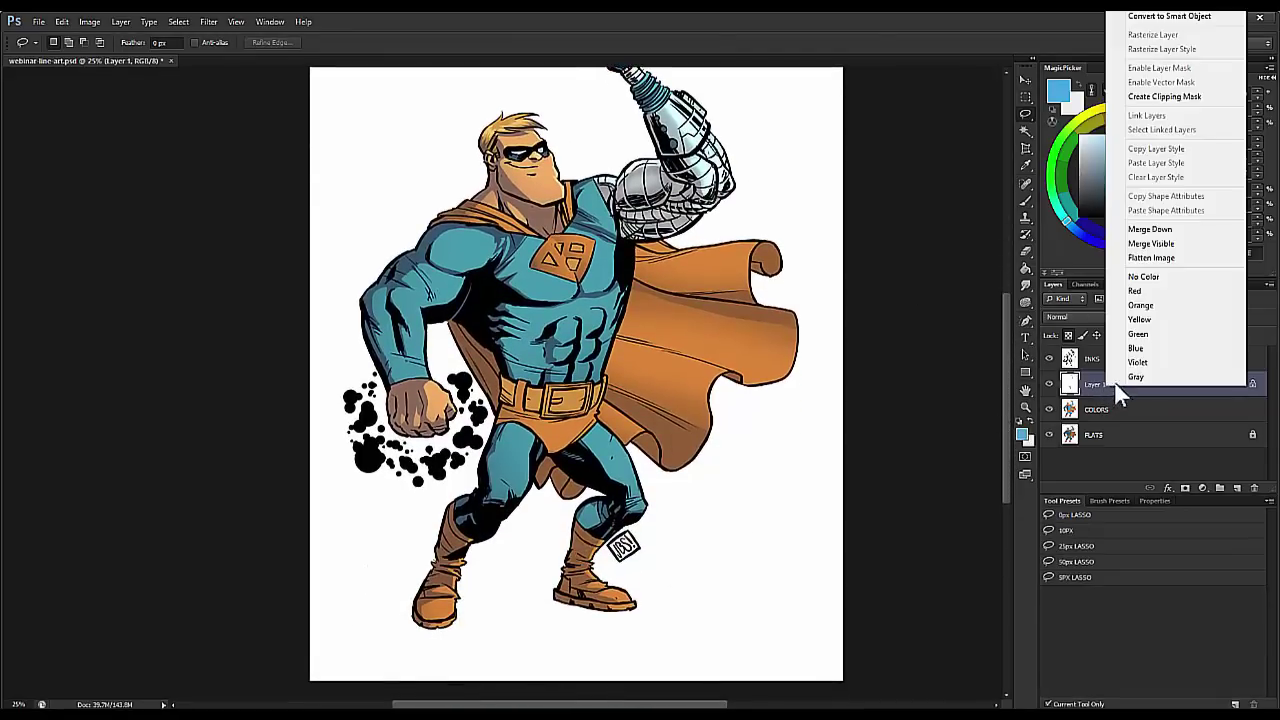
click(1150, 229)
drag(727, 341, 730, 405)
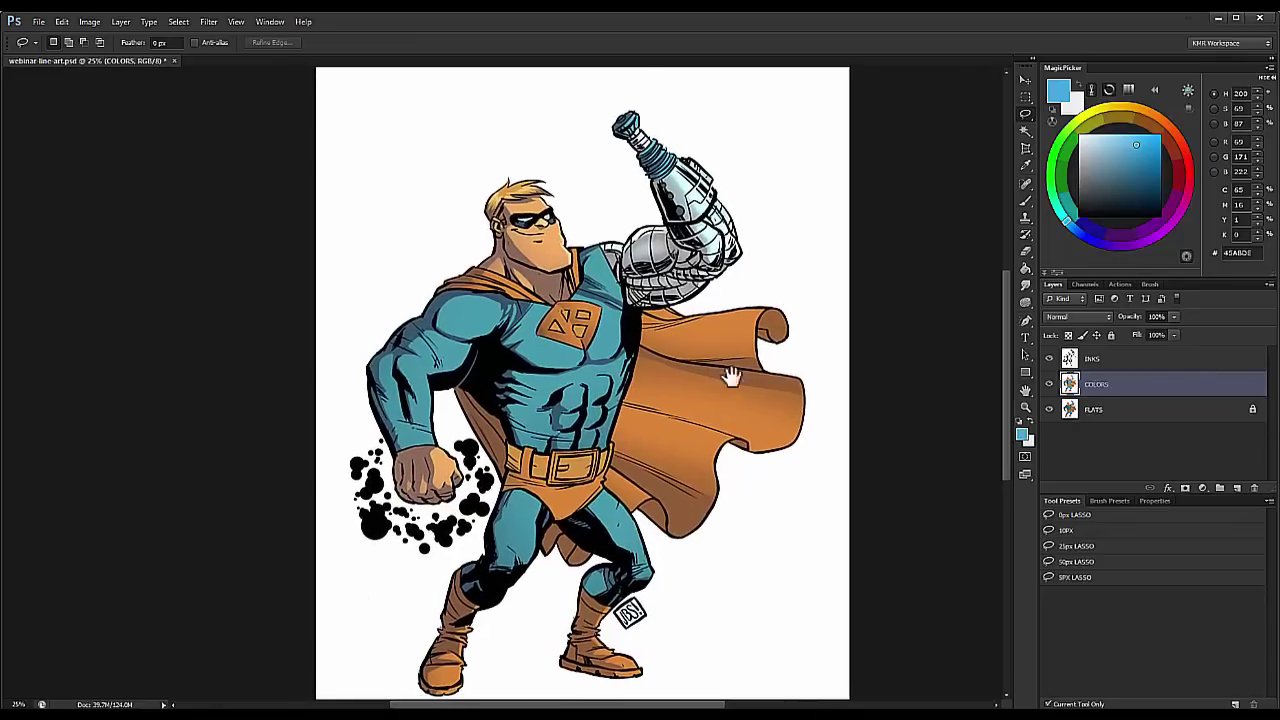
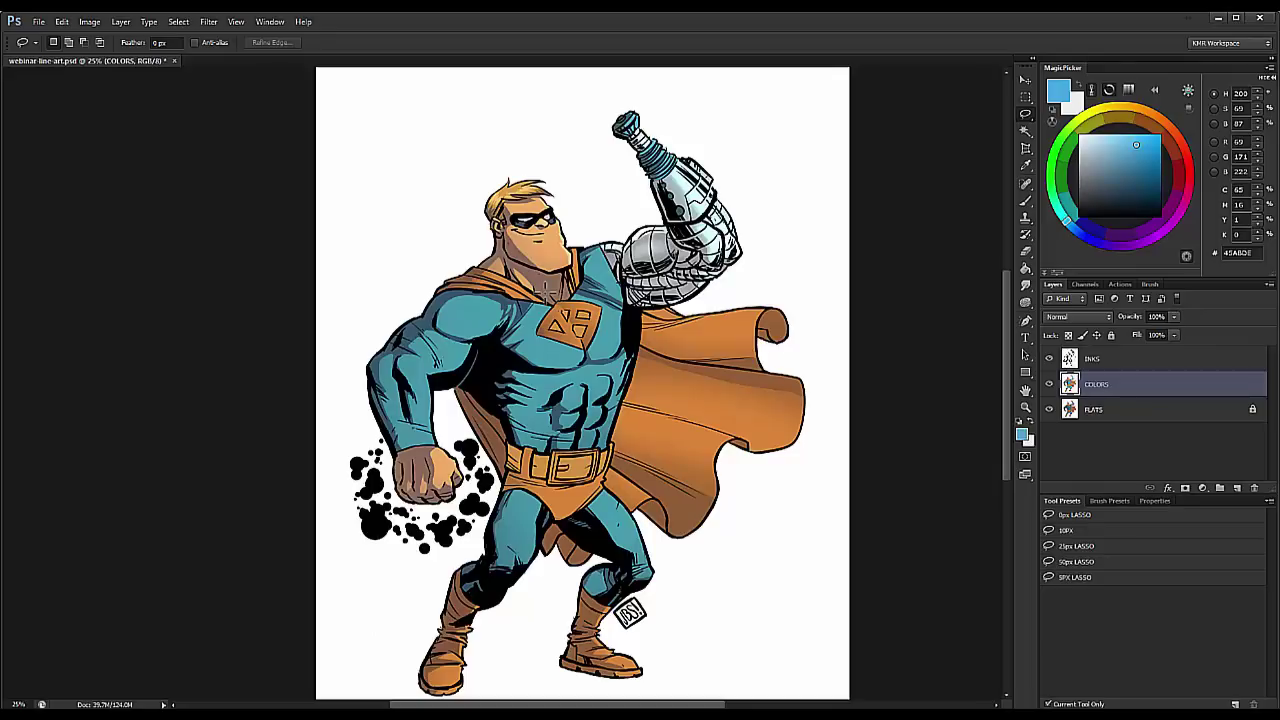
Step: Add a new layer above INKS and name it SFX
key(ctrl+space)
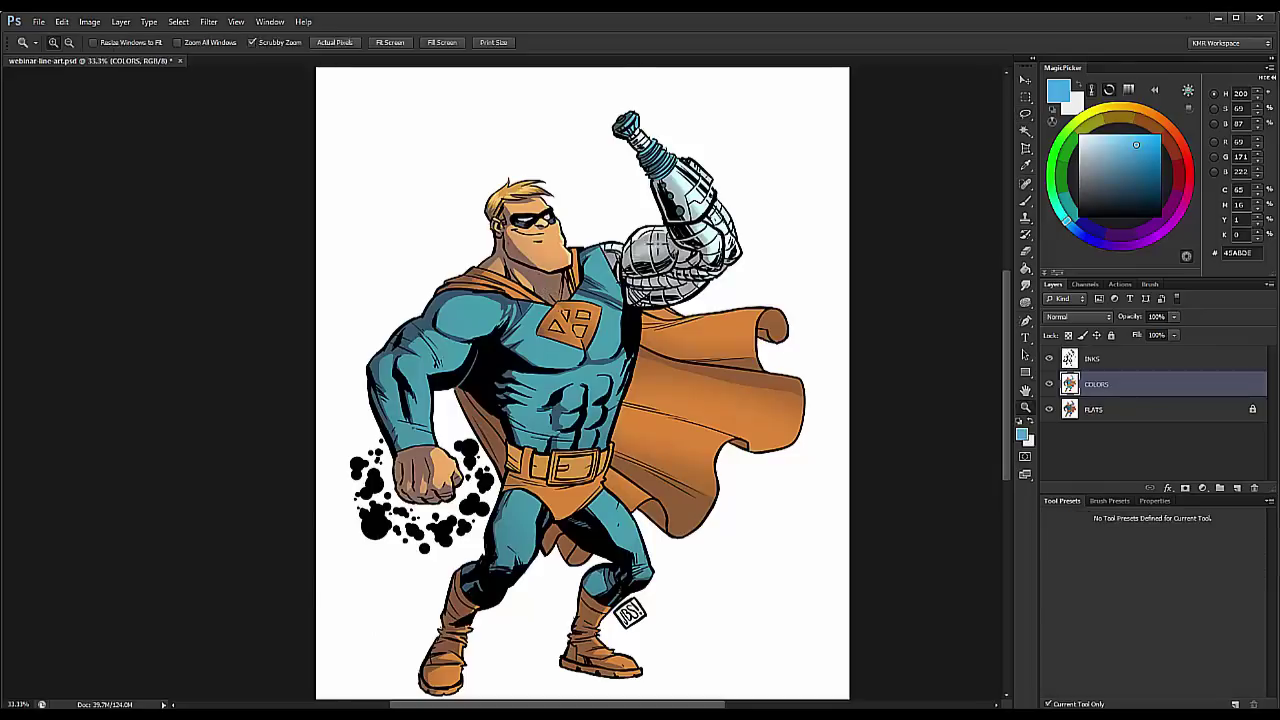
click(638, 264)
drag(638, 264, 602, 331)
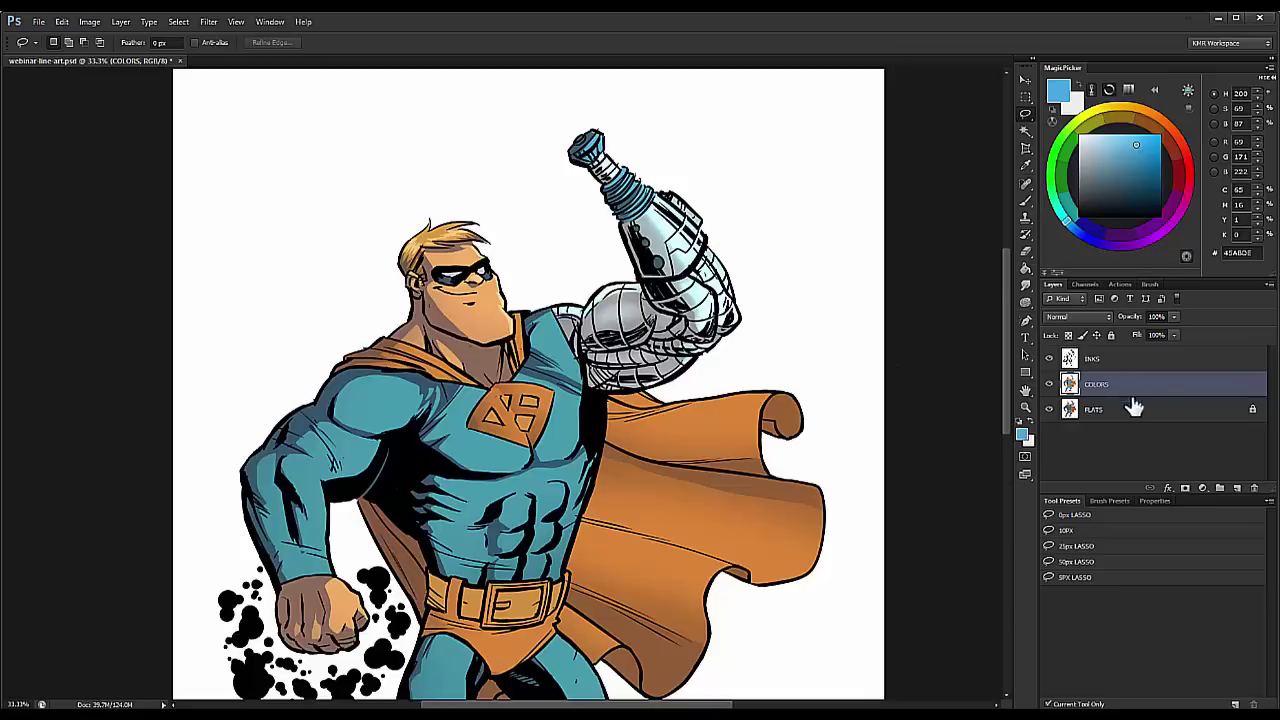
click(1135, 357)
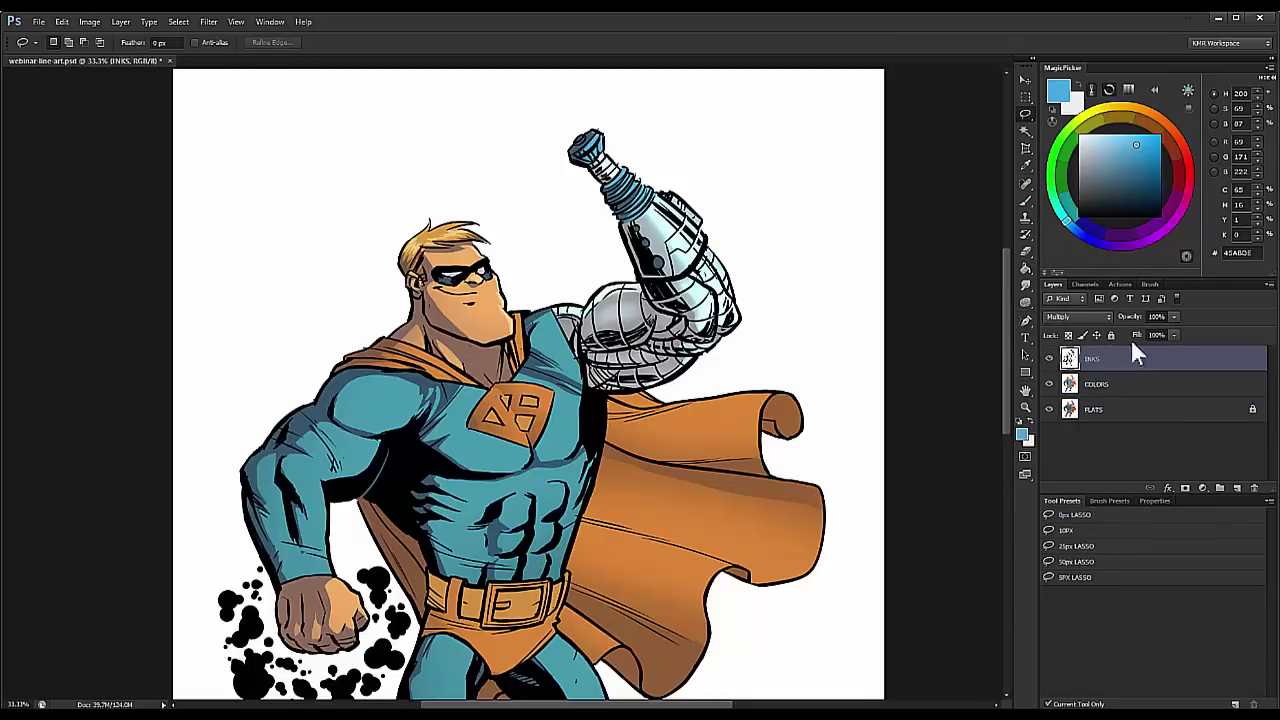
click(1237, 489)
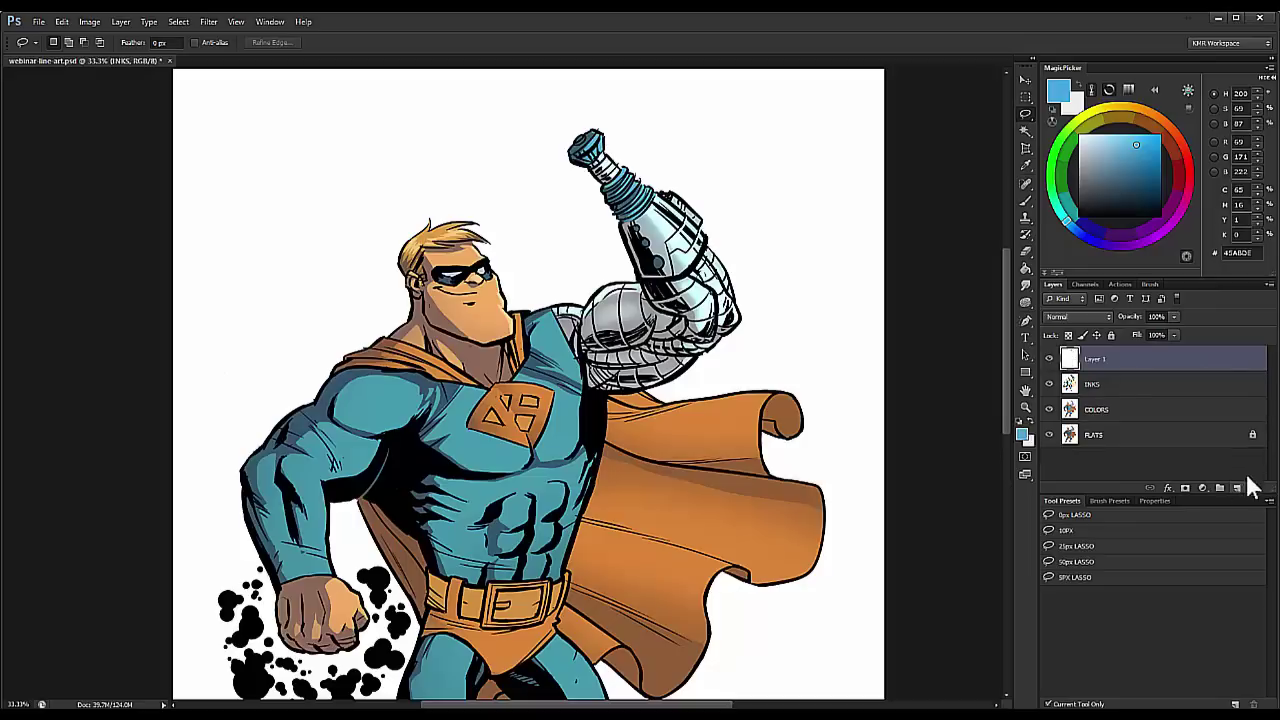
double_click(1090, 359)
text(SFX)
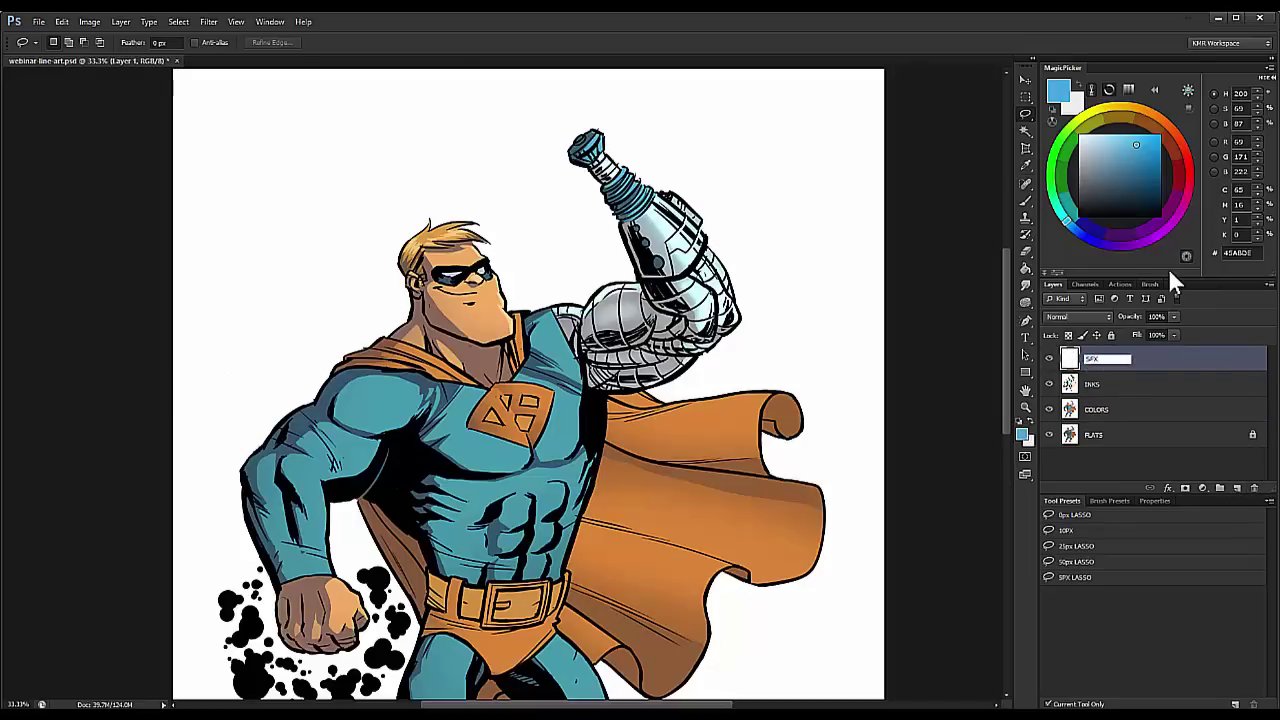
key(Return)
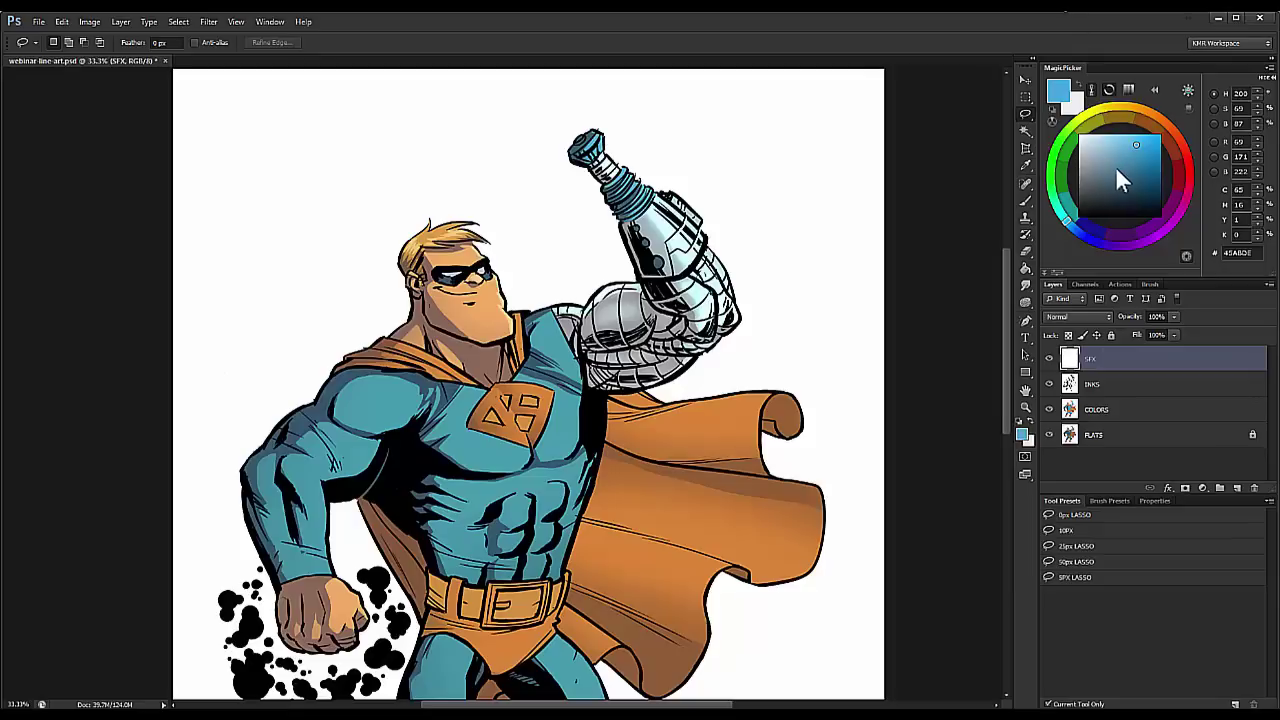
Step: Fill the whole SFX layer with black using the Paint Bucket
key(d)
key(g)
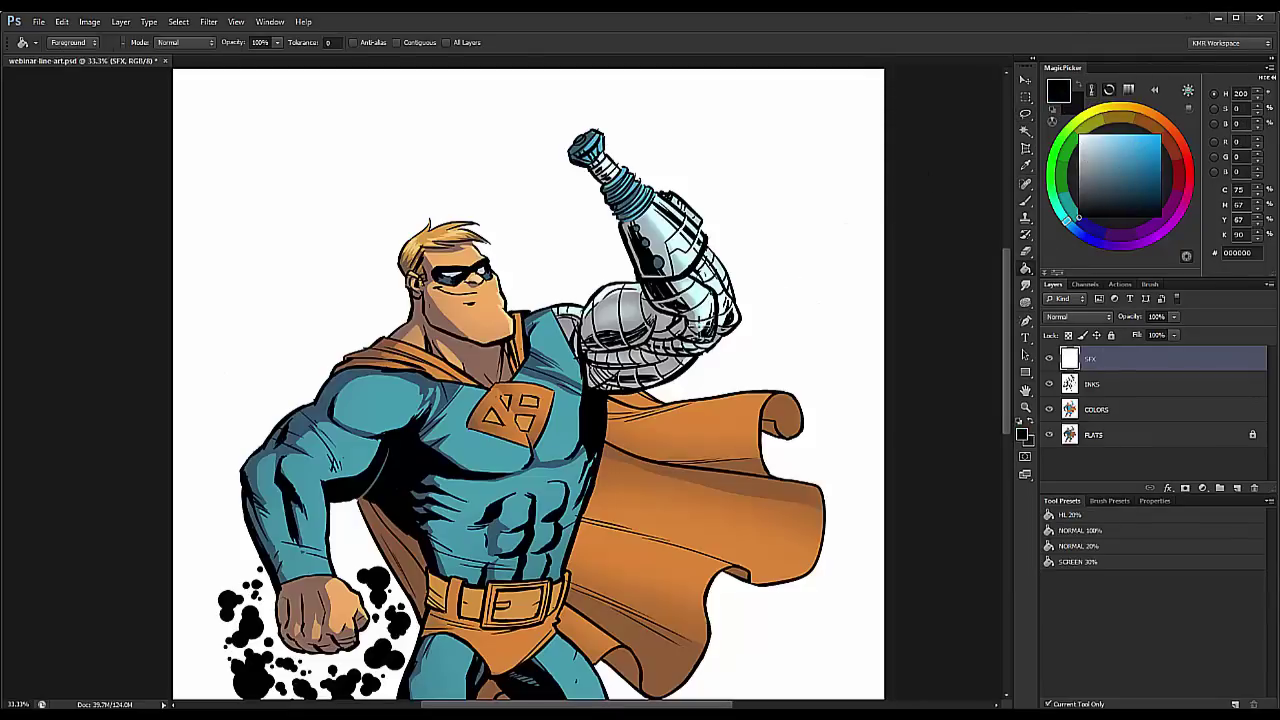
click(718, 290)
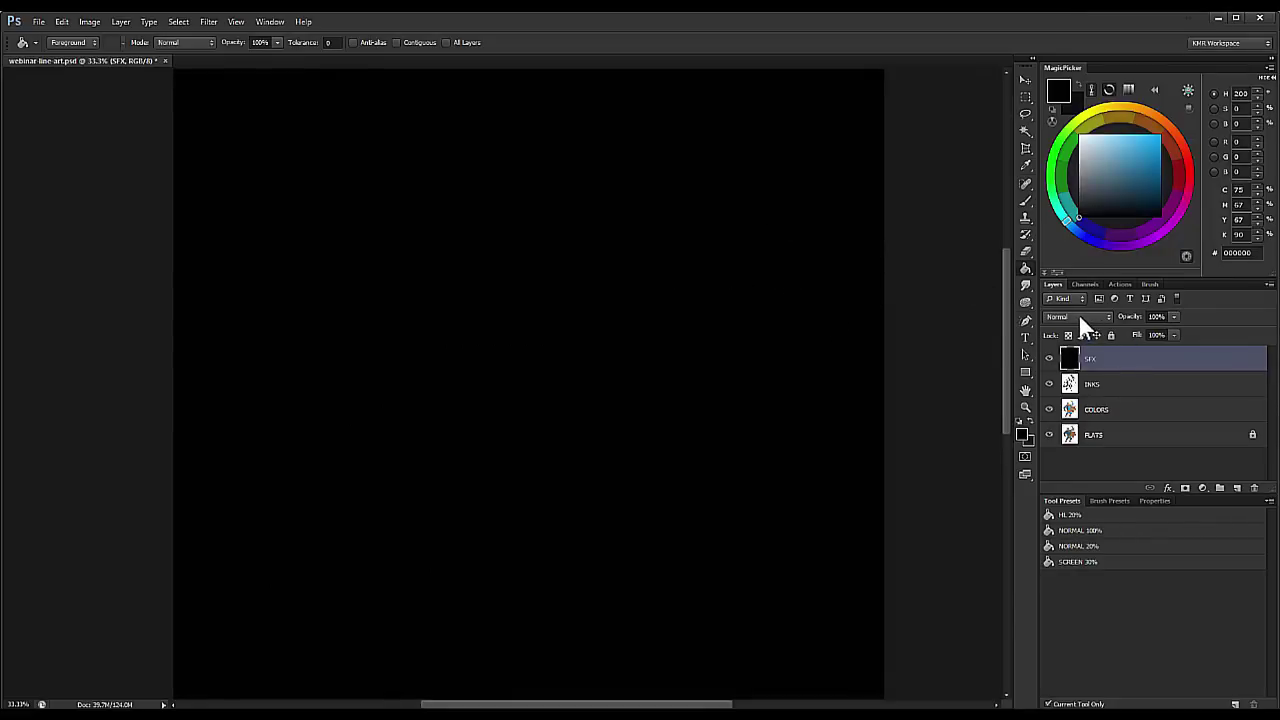
Step: Set the SFX layer's blend mode to Screen
click(1078, 315)
click(1078, 330)
click(1071, 320)
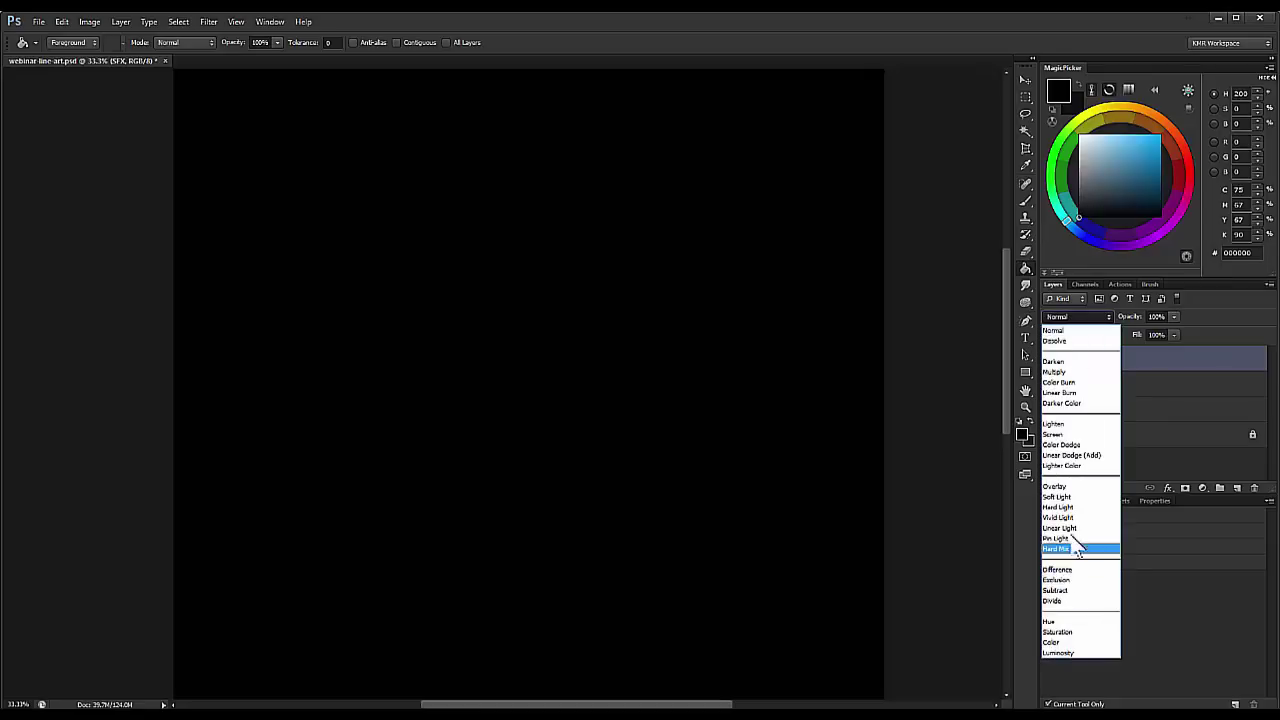
click(1070, 434)
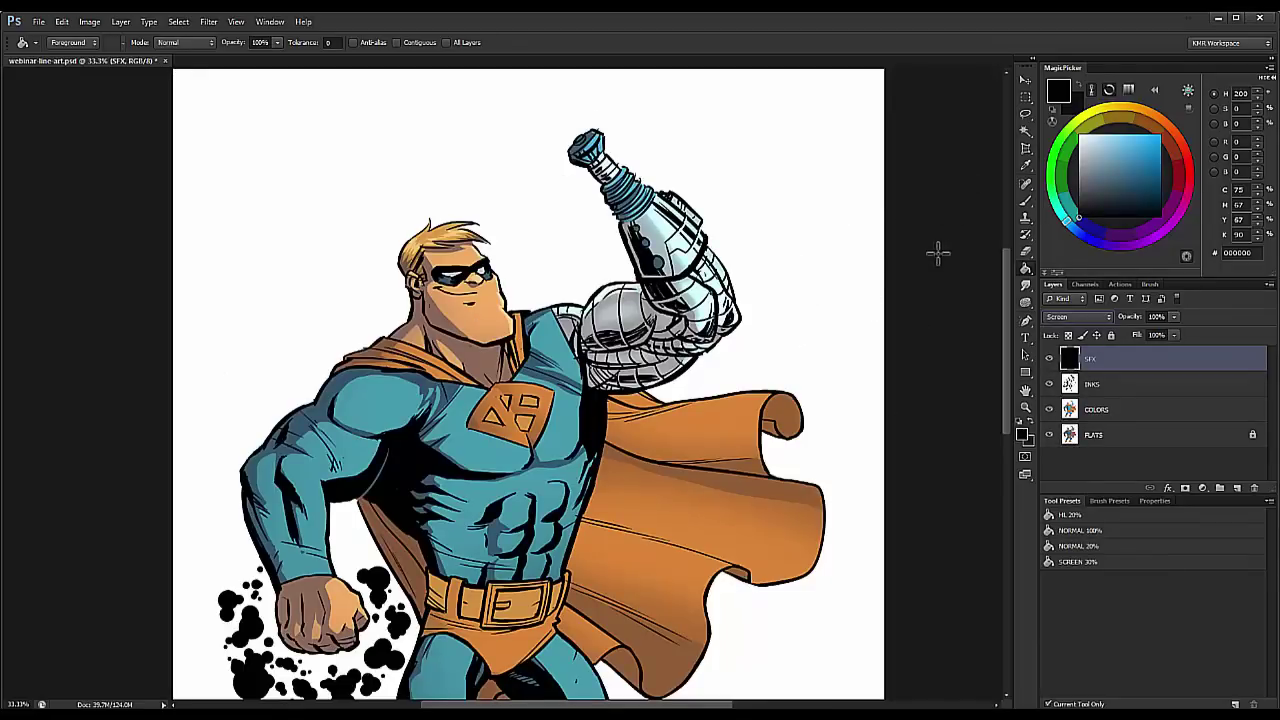
Step: Paint a light blue 69CDFF glow over and around the raised metal arm on the SFX layer using the 1 - SCREEN brush
key(b)
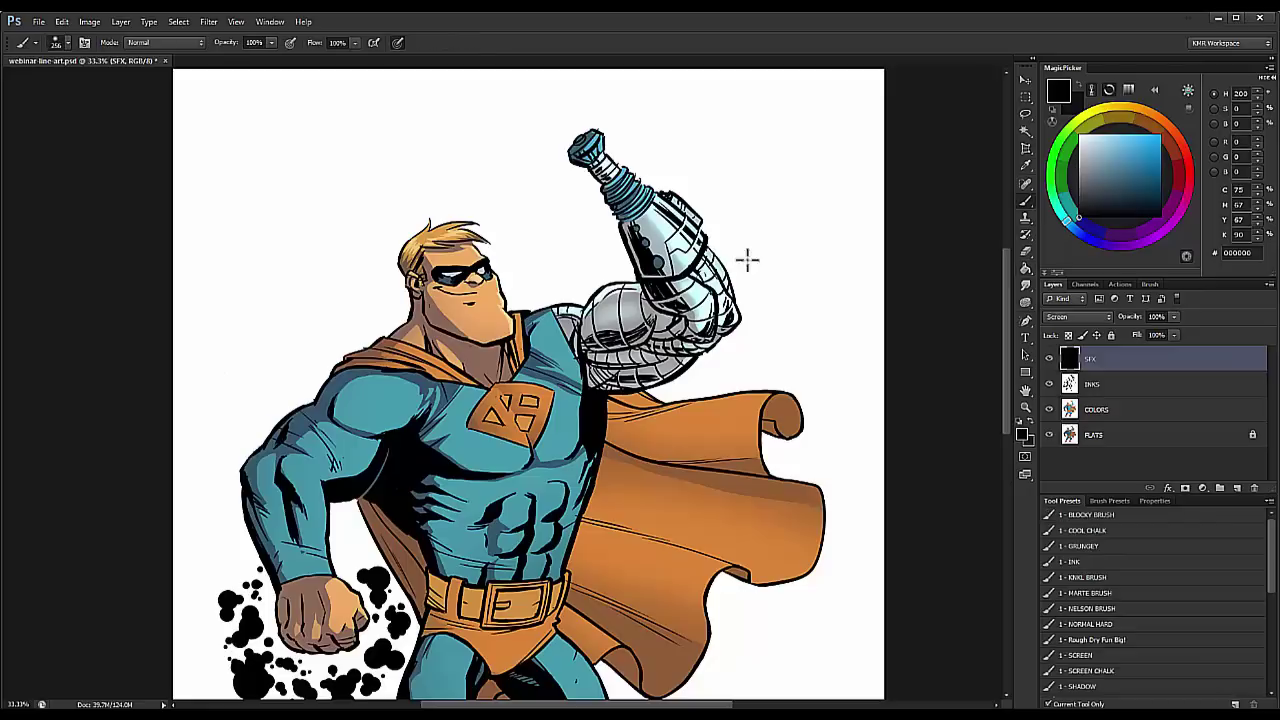
click(1136, 141)
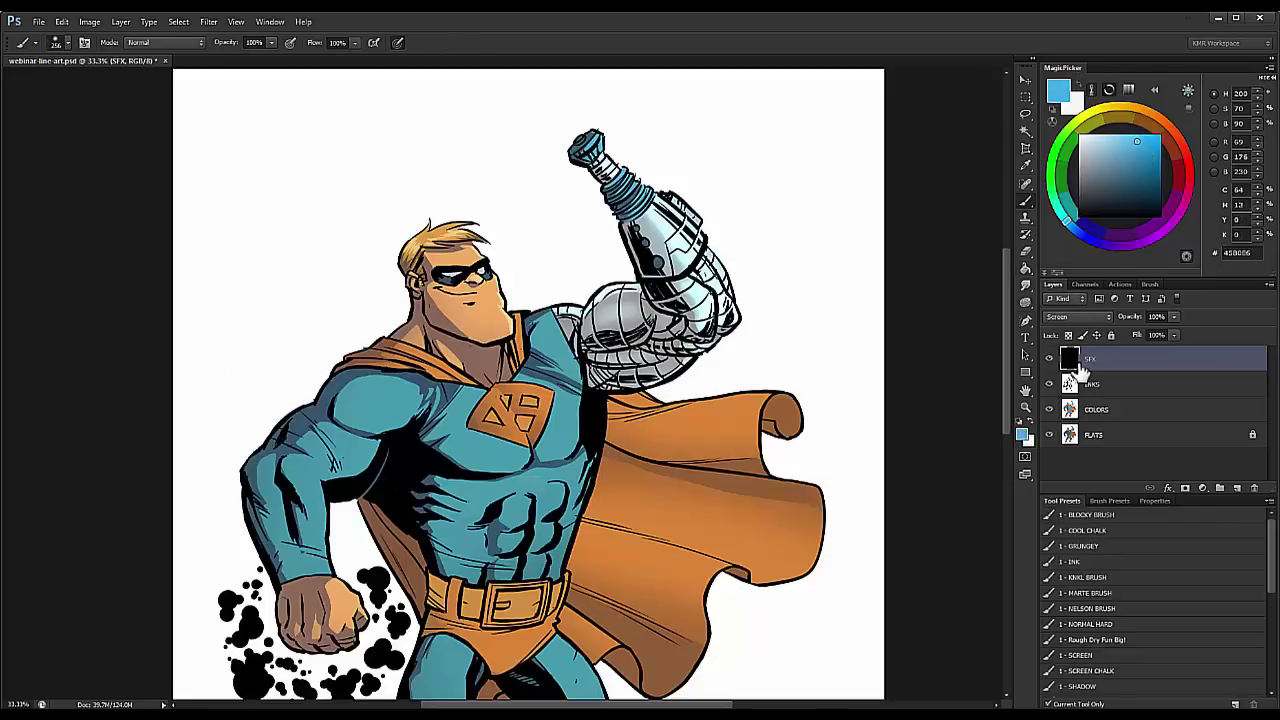
click(1131, 139)
drag(1135, 143, 1128, 134)
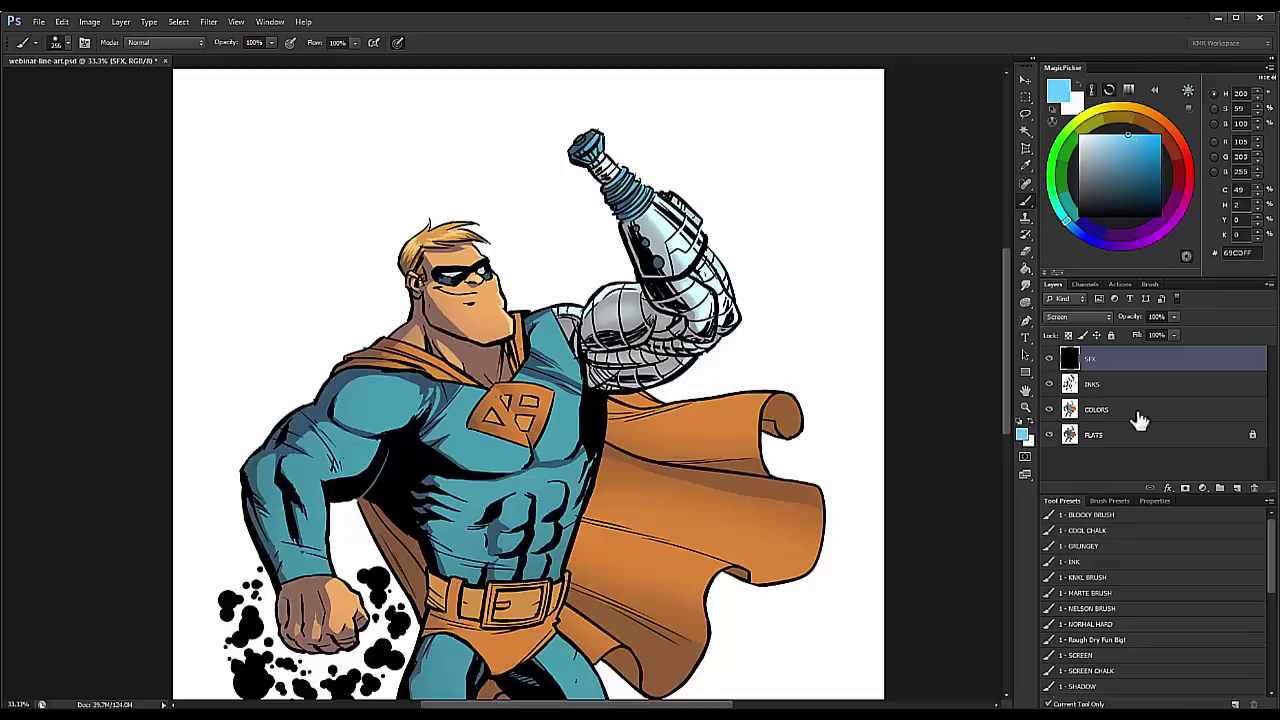
click(1090, 656)
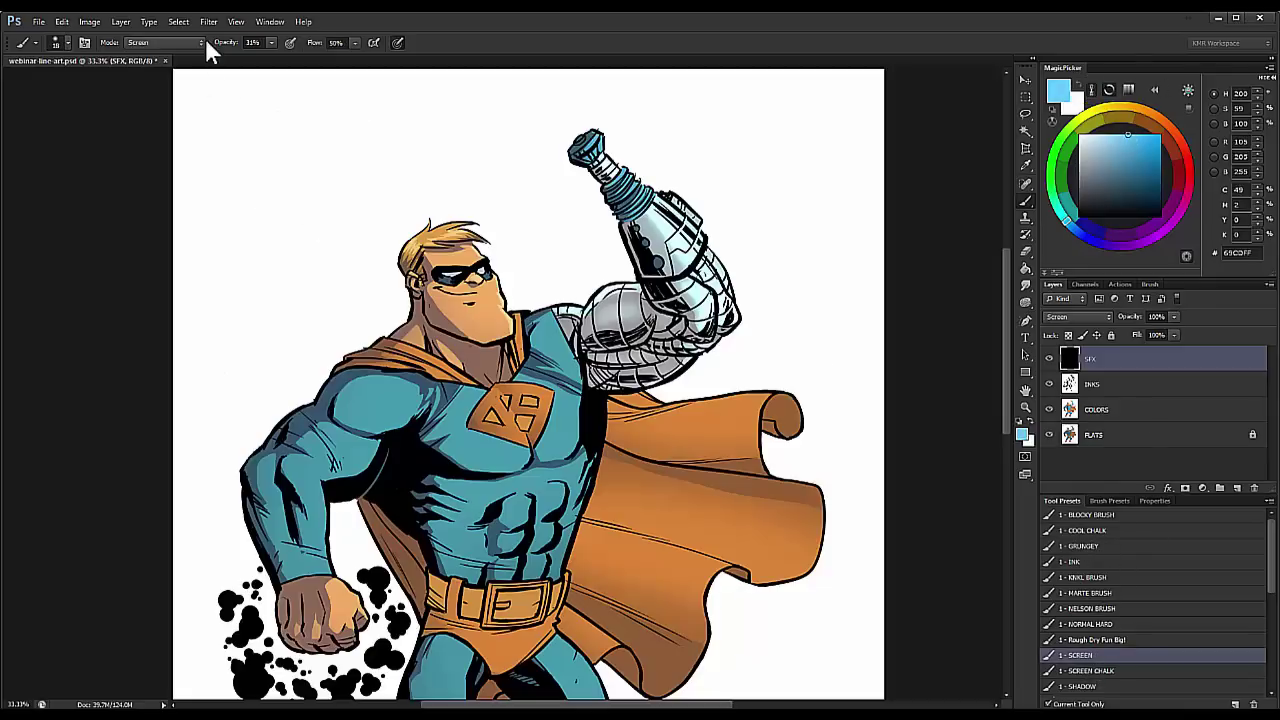
click(164, 44)
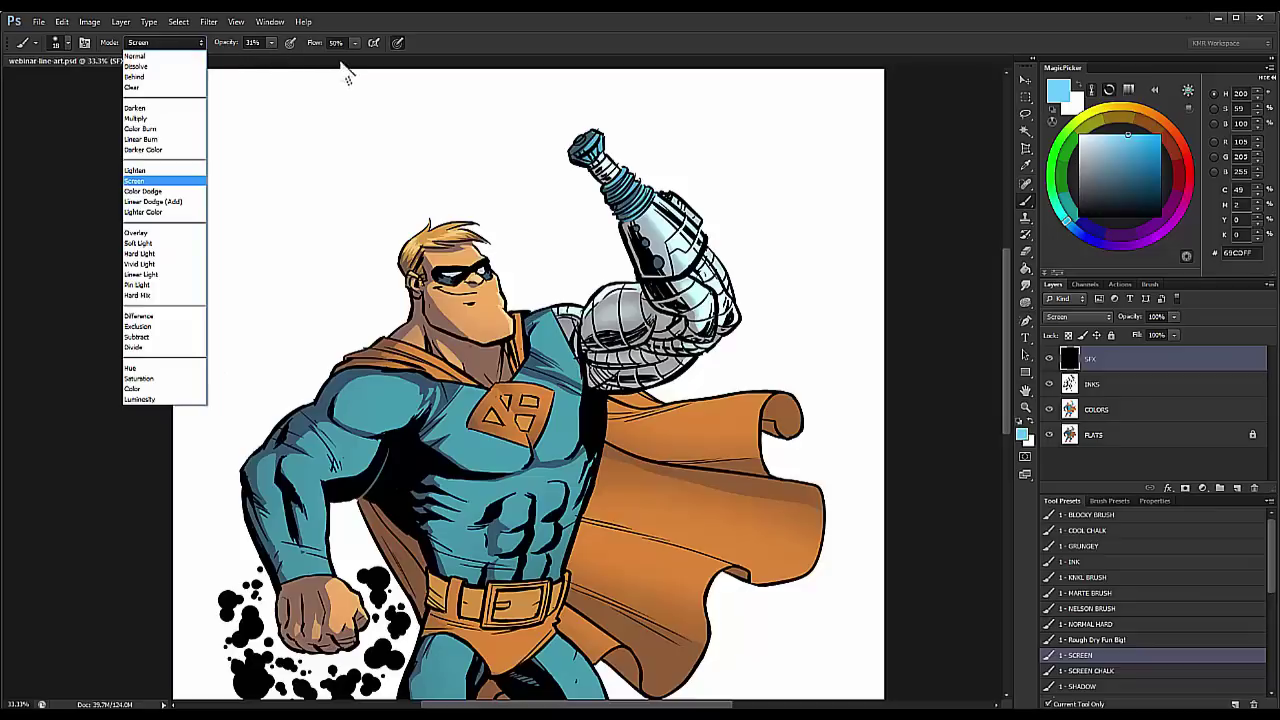
click(531, 70)
mouse_move(682, 204)
mouse_down()
mouse_move(728, 200)
mouse_move(660, 186)
mouse_move(742, 318)
mouse_up()
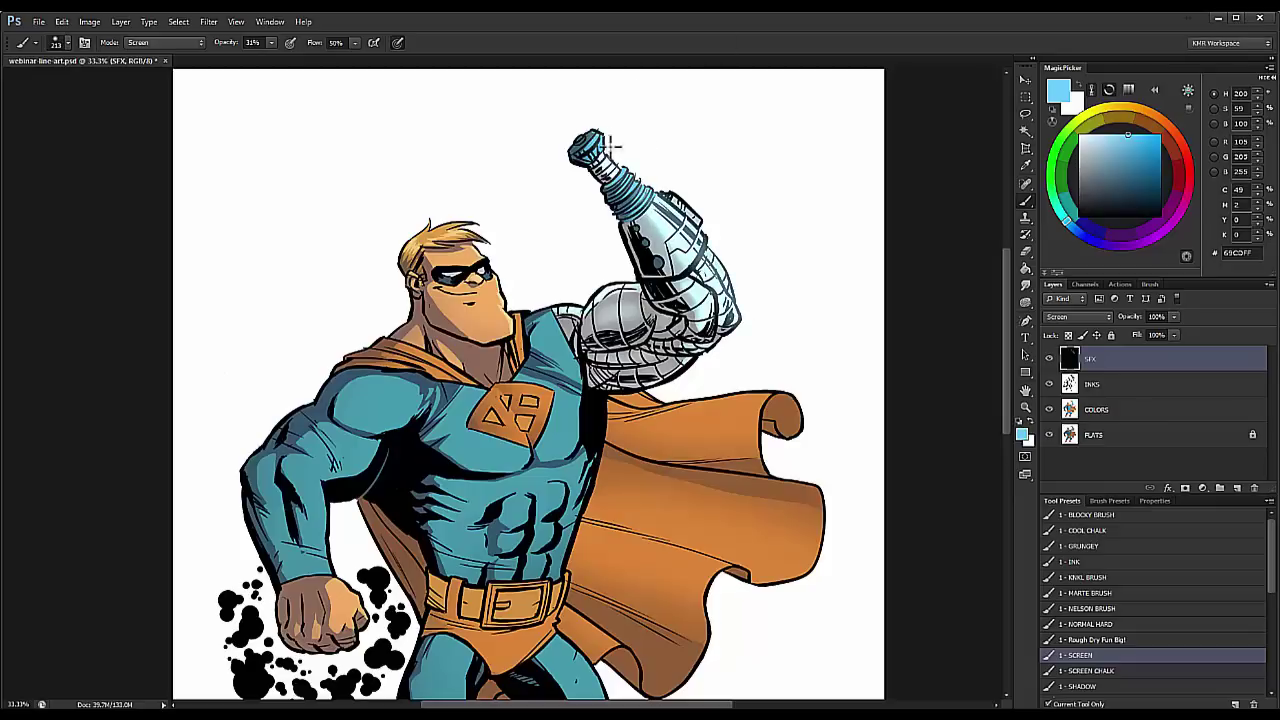
drag(610, 147, 740, 325)
drag(662, 212, 740, 330)
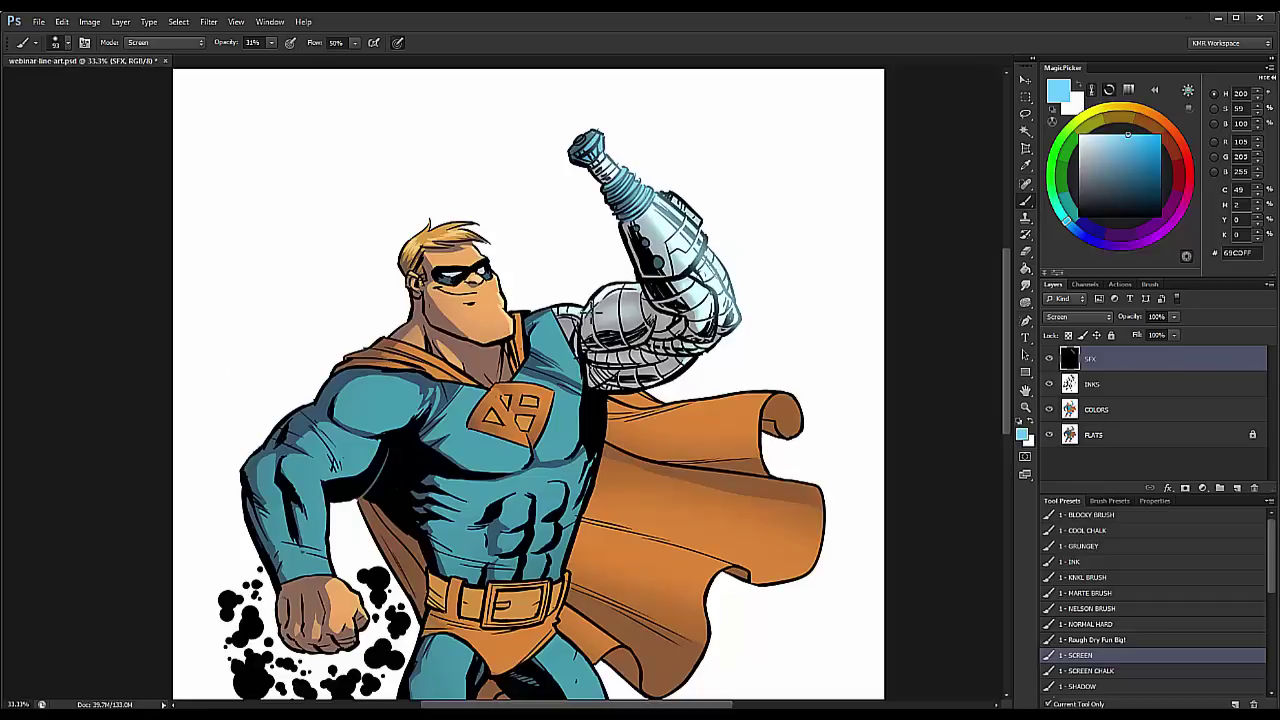
mouse_move(594, 306)
mouse_down()
mouse_move(620, 290)
mouse_move(600, 310)
mouse_move(602, 296)
mouse_move(708, 332)
mouse_up()
mouse_move(669, 387)
mouse_down()
mouse_move(712, 345)
mouse_move(732, 269)
mouse_up()
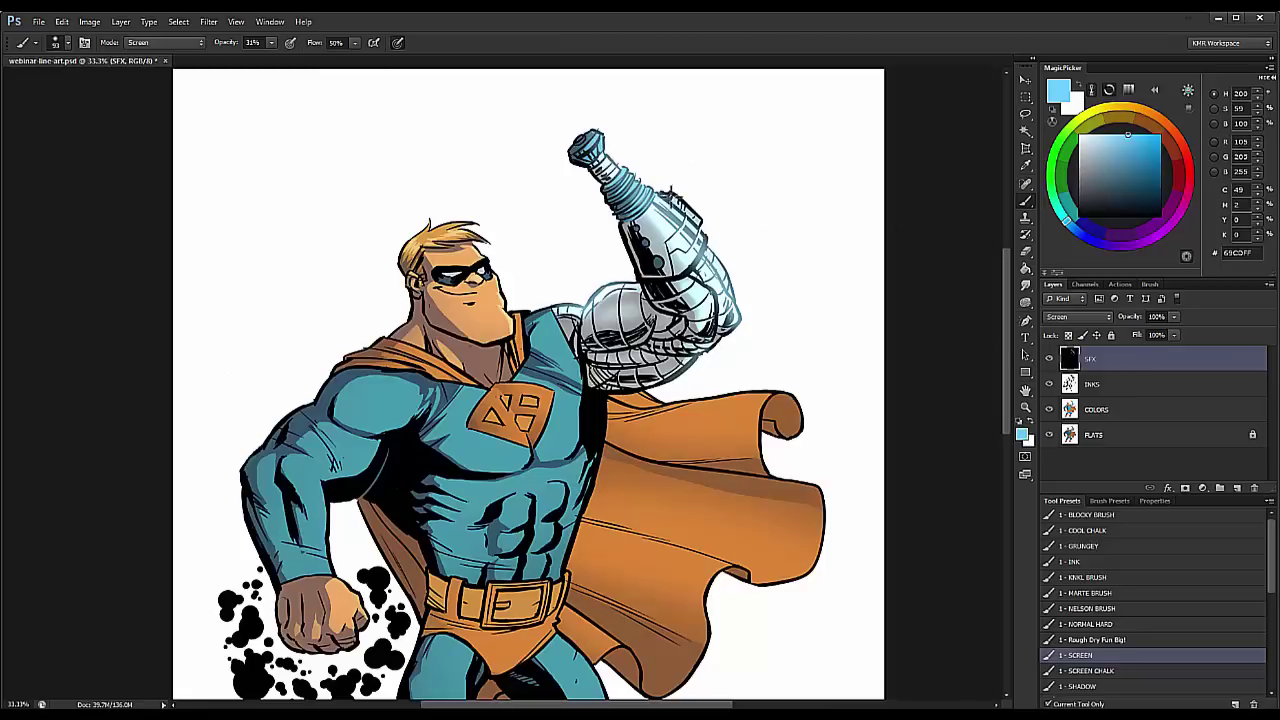
drag(677, 195, 703, 195)
drag(591, 161, 714, 305)
Step: Examine the arm glow against the whole figure and inspect the black dots around the lowered fist
key(z)
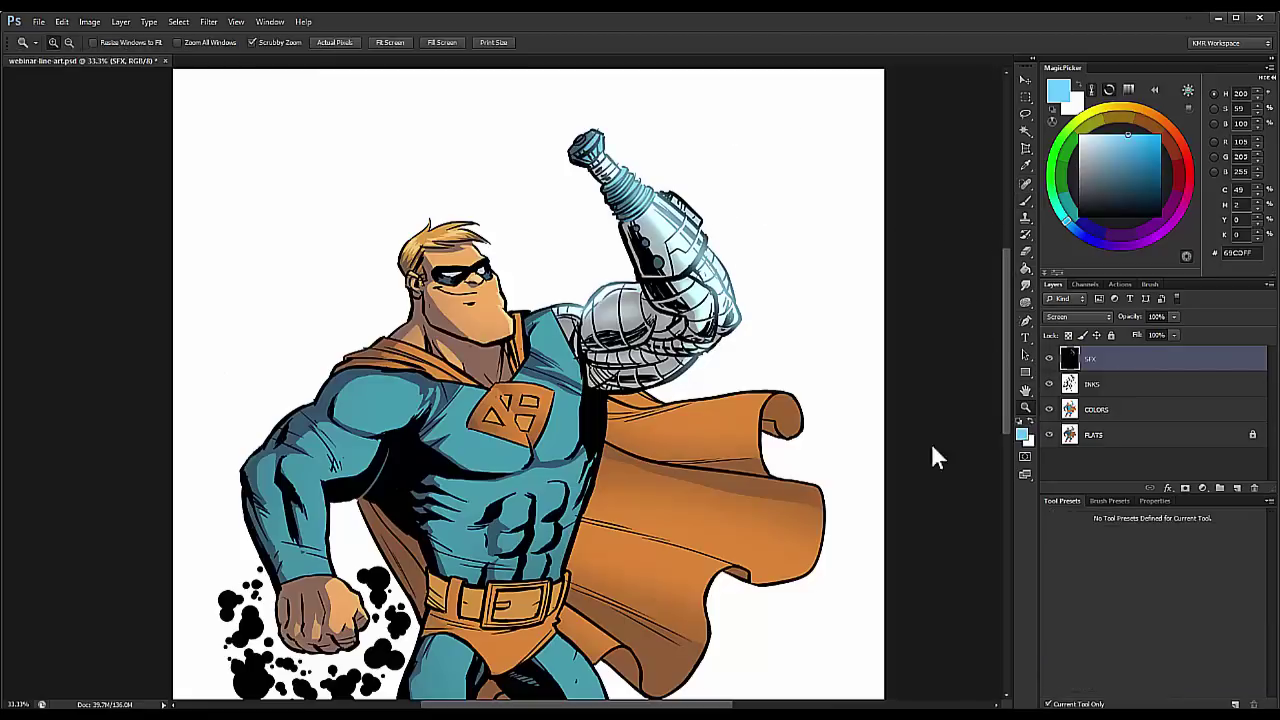
alt+click(949, 406)
click(563, 265)
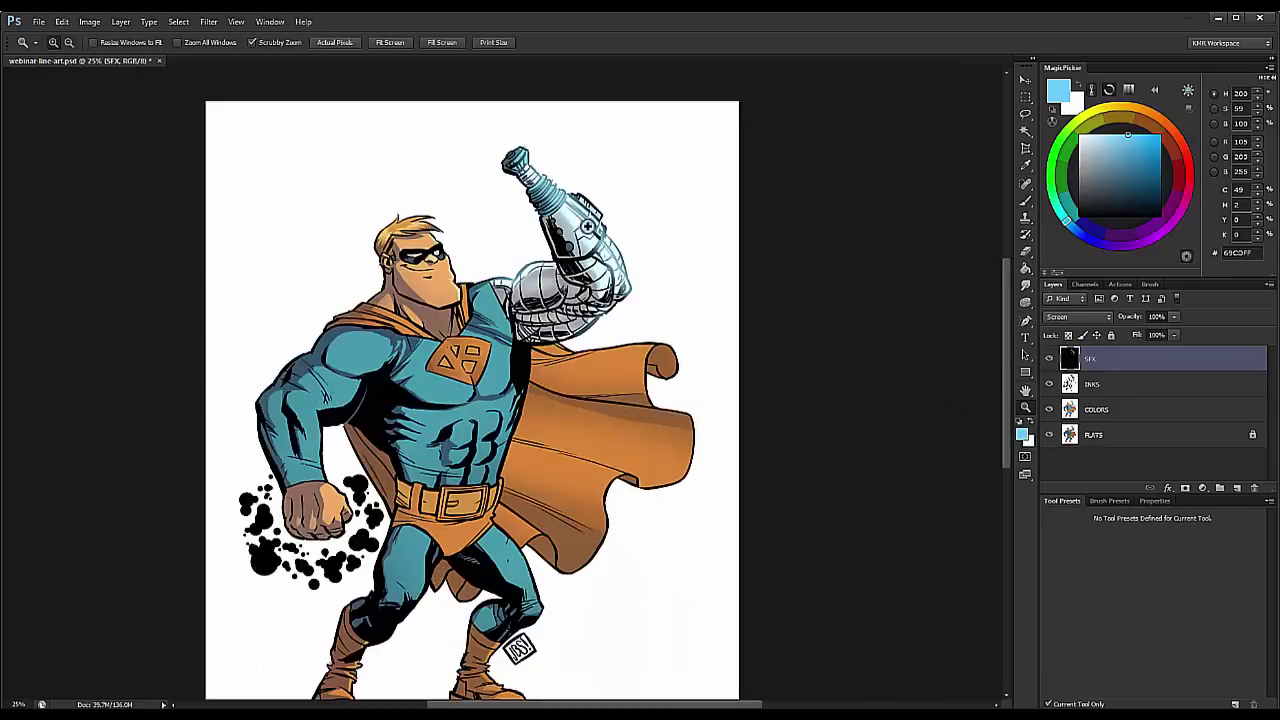
drag(532, 357, 582, 258)
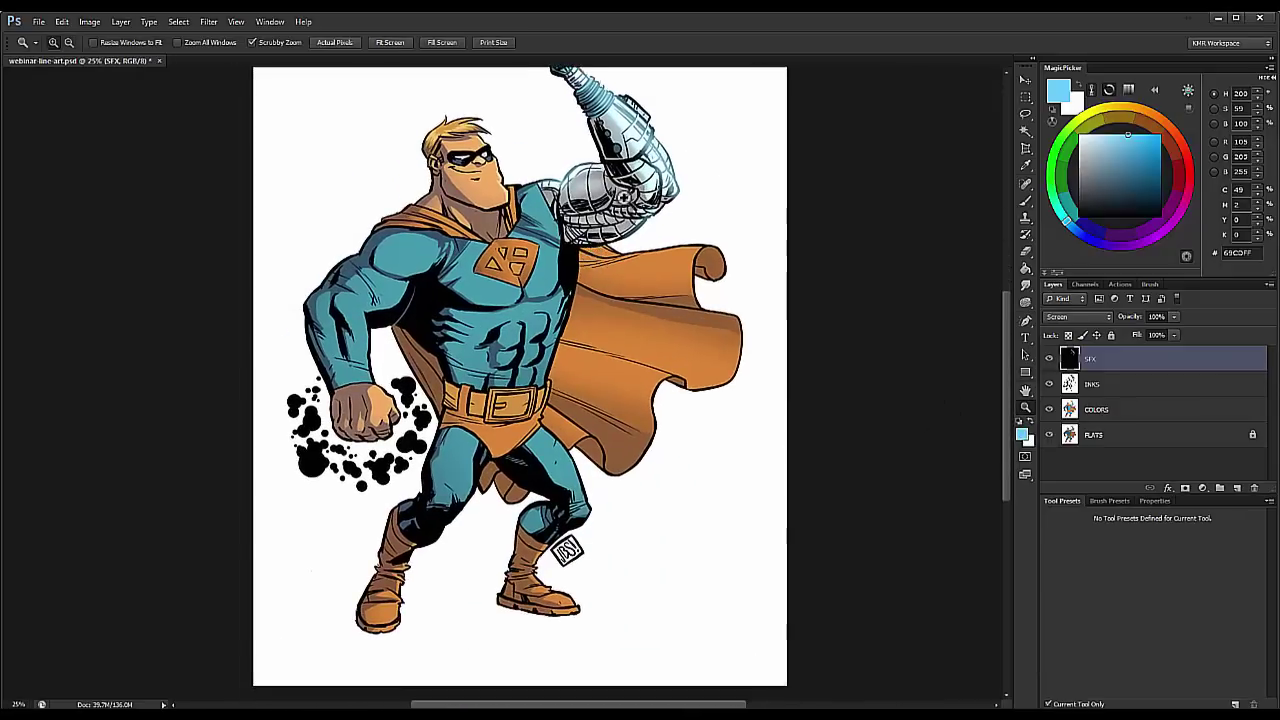
click(374, 417)
click(374, 417)
drag(442, 378, 456, 353)
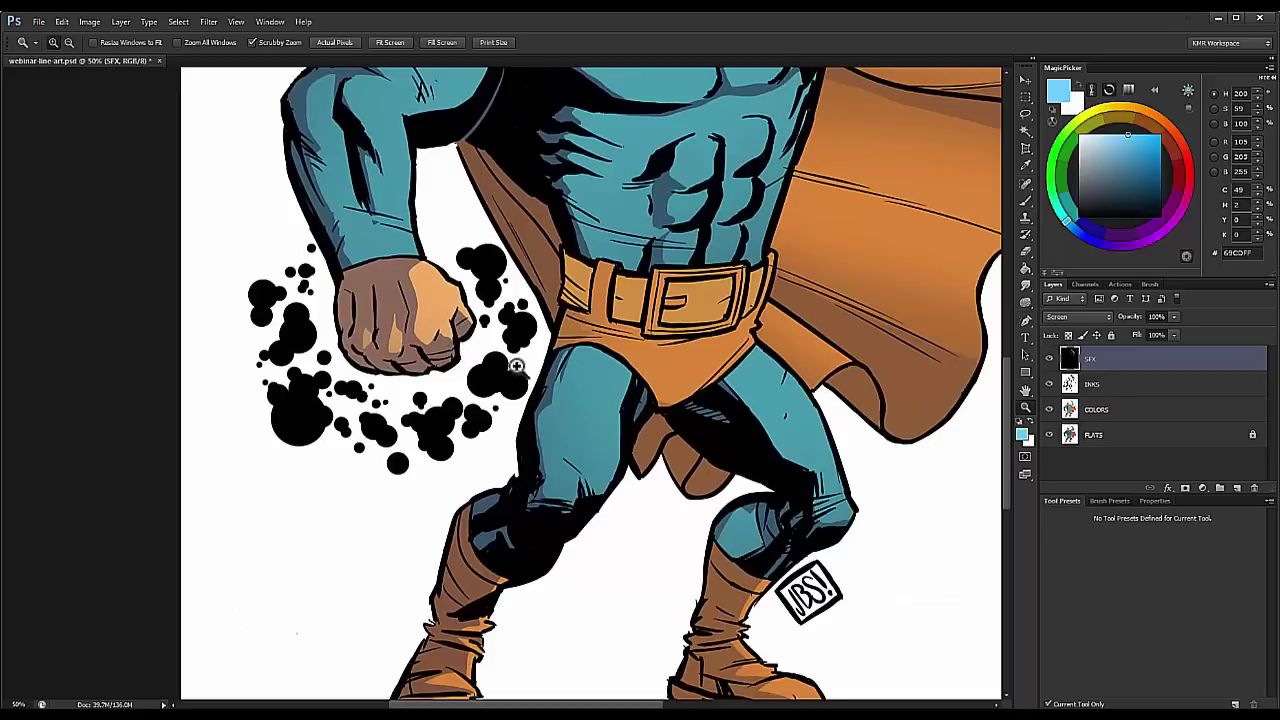
alt+click(930, 435)
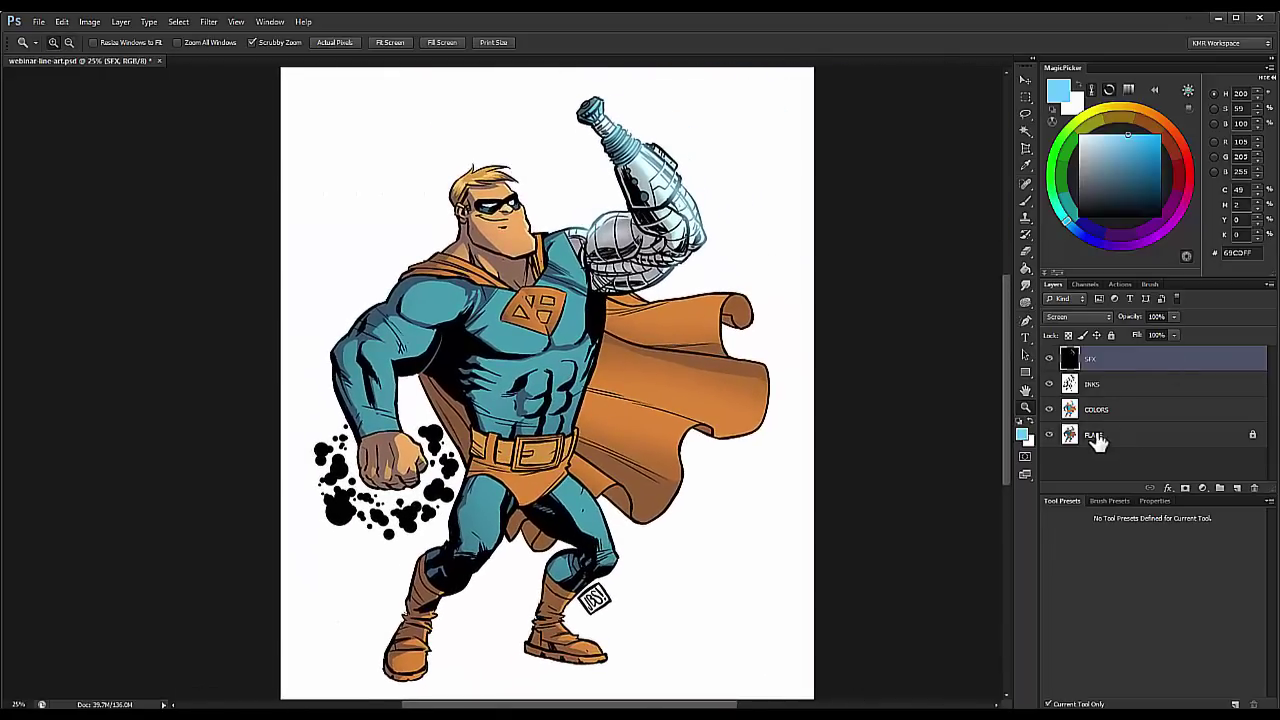
Step: Add a new layer and place it beneath the FLATS layer
click(1097, 441)
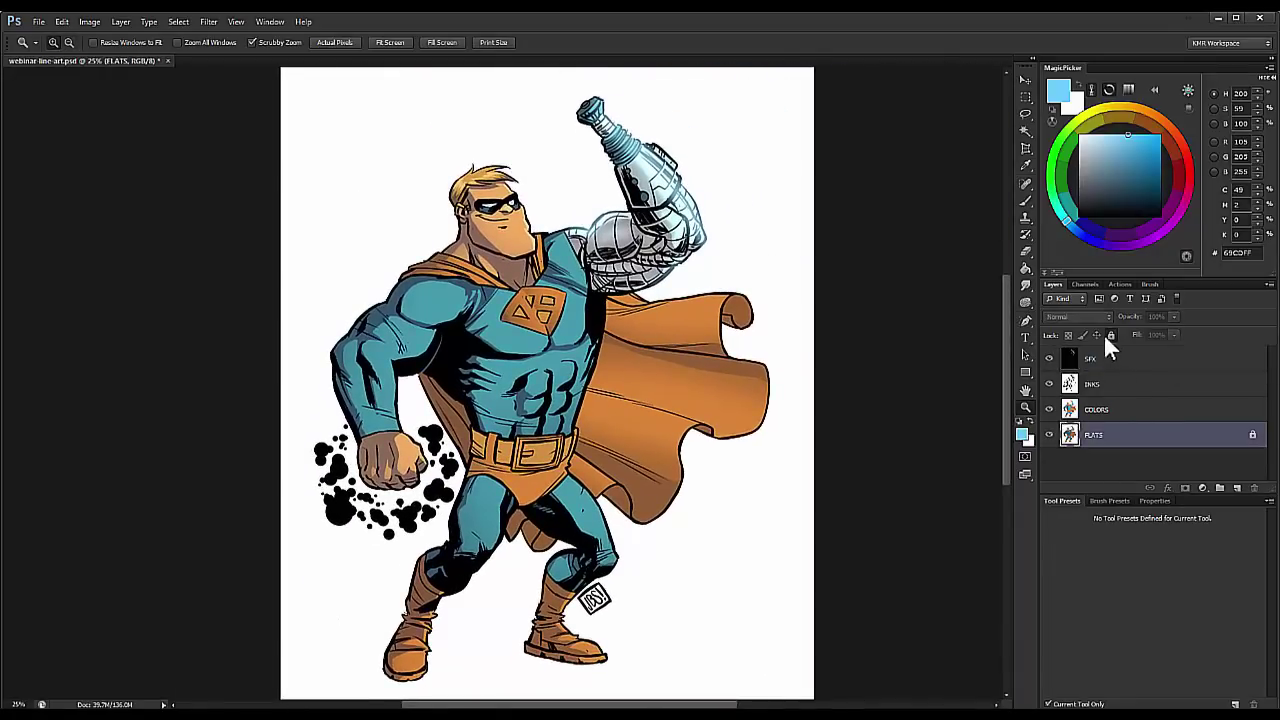
click(1237, 488)
drag(1096, 442, 1105, 456)
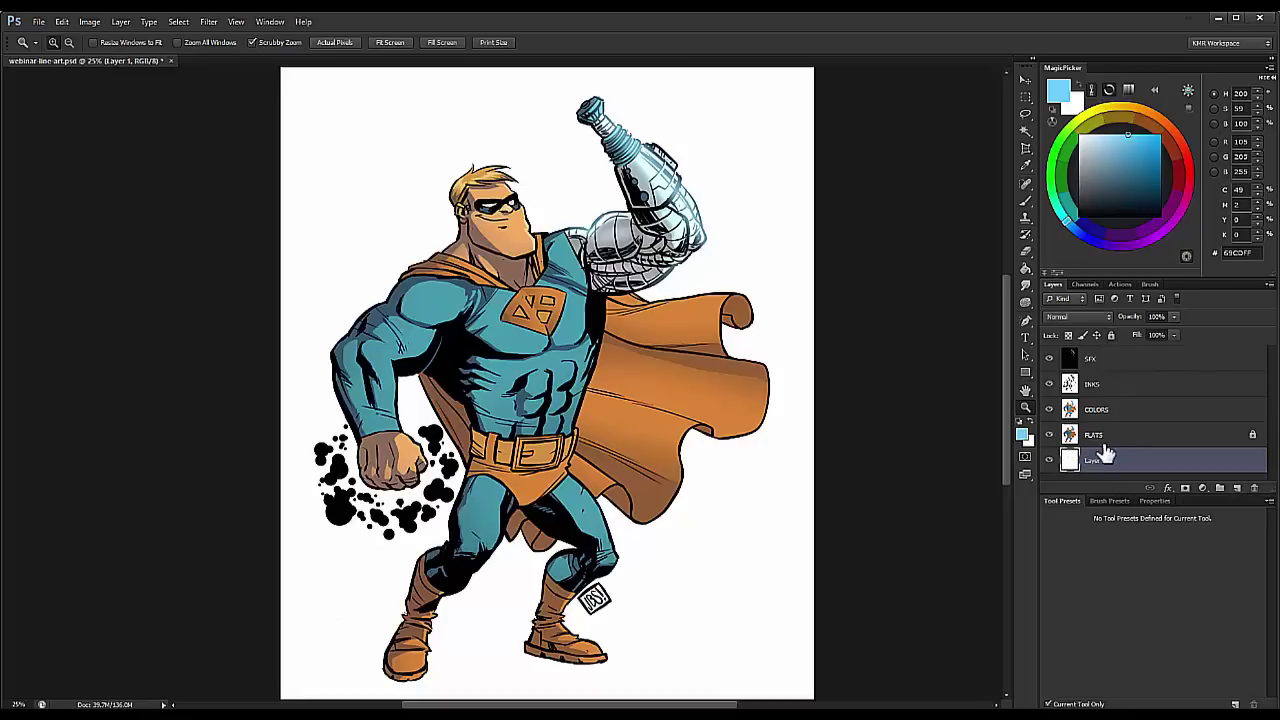
Step: Fill the new bottom layer with muted blue-purple 474A78 using the Paint Bucket
click(1180, 156)
click(1106, 176)
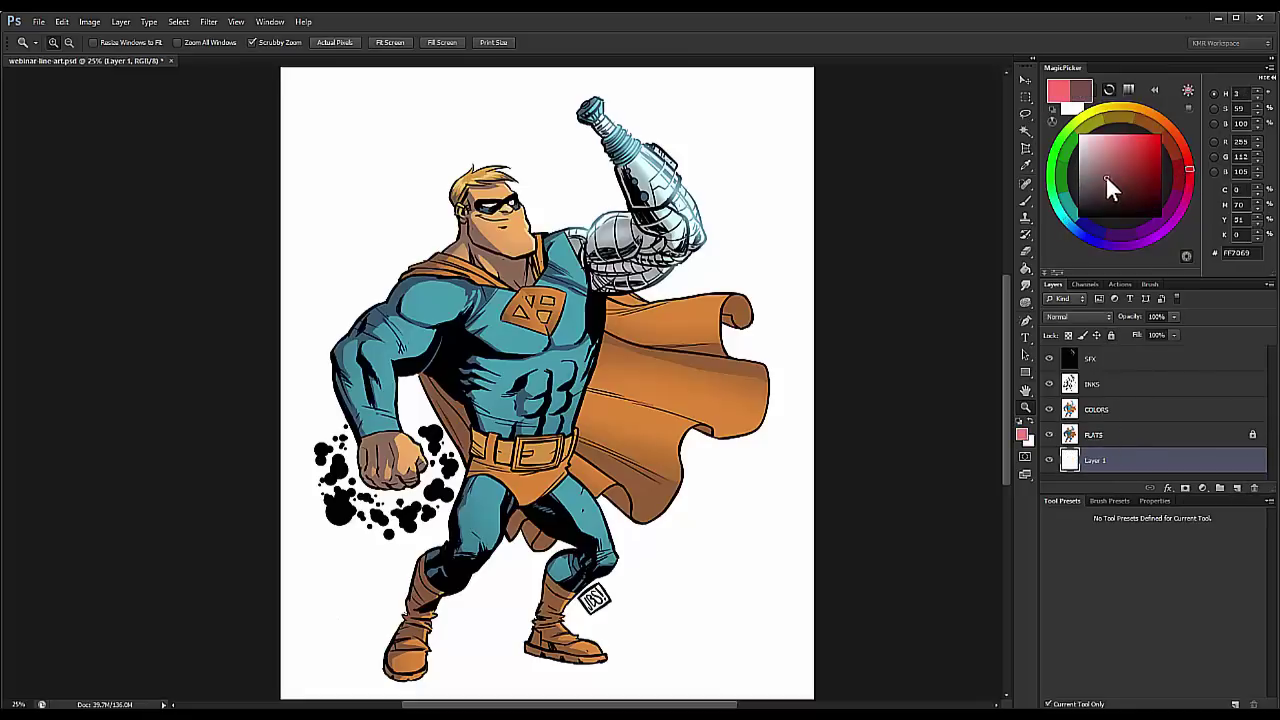
click(1155, 116)
click(1076, 234)
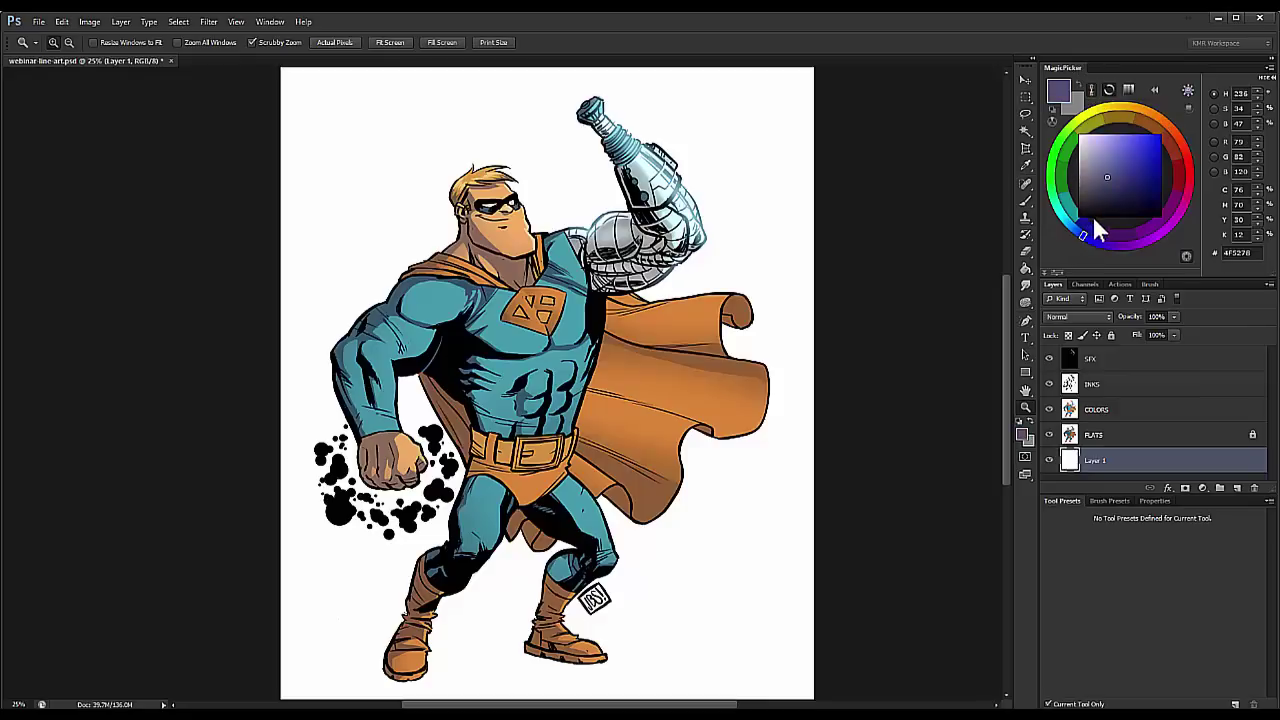
click(1114, 181)
click(1112, 177)
key(g)
click(762, 300)
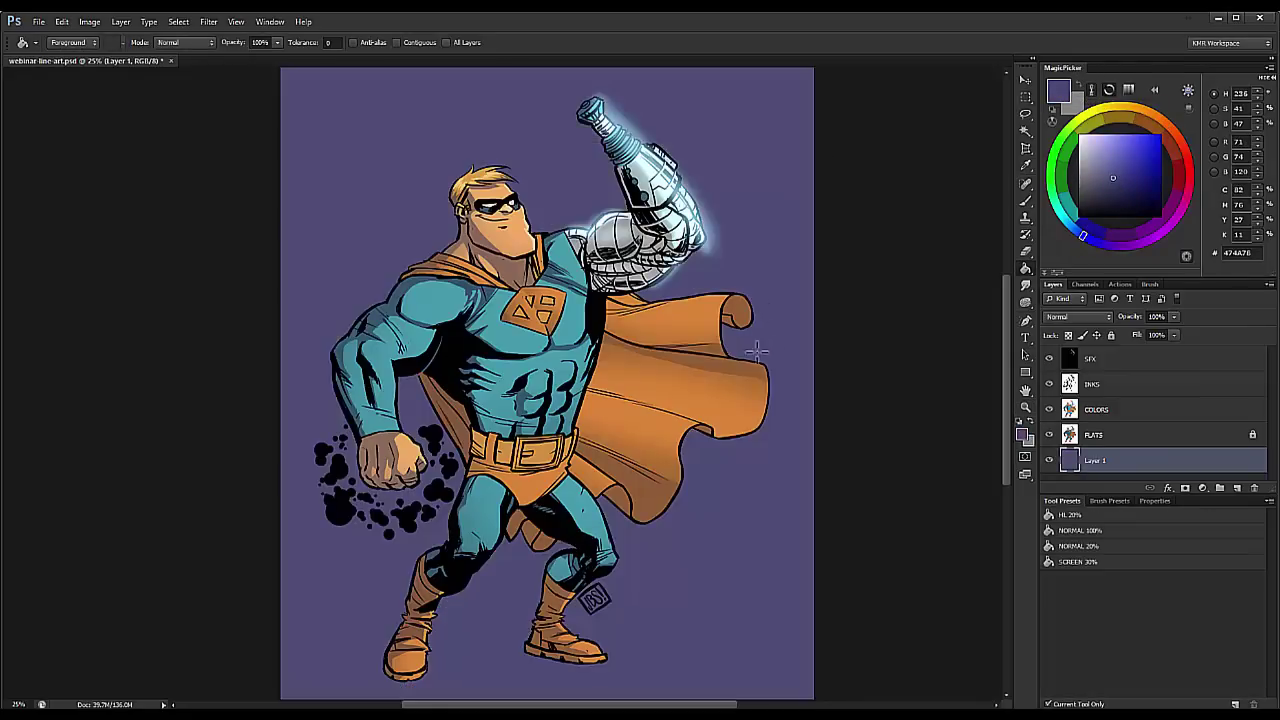
Step: Select the background fill and shift its hue from purple to a muted teal with Hue/Saturation
key(w)
click(783, 218)
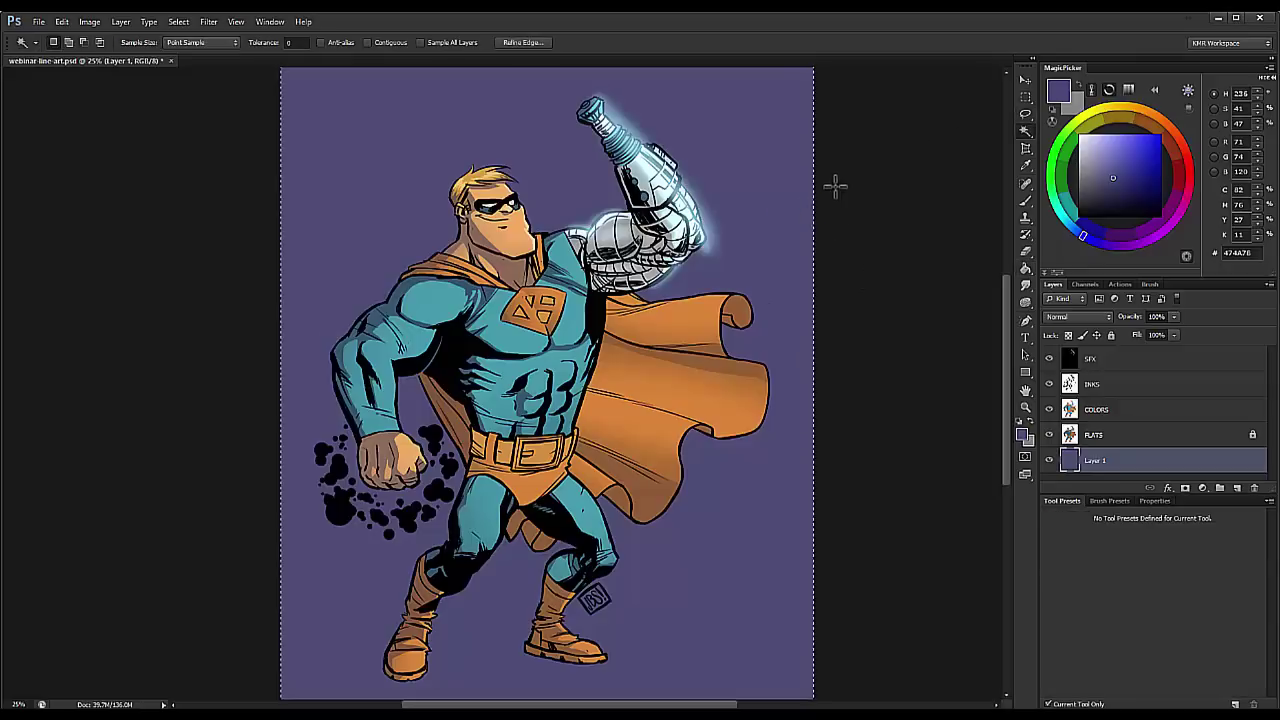
key(ctrl+u)
drag(1021, 79, 992, 80)
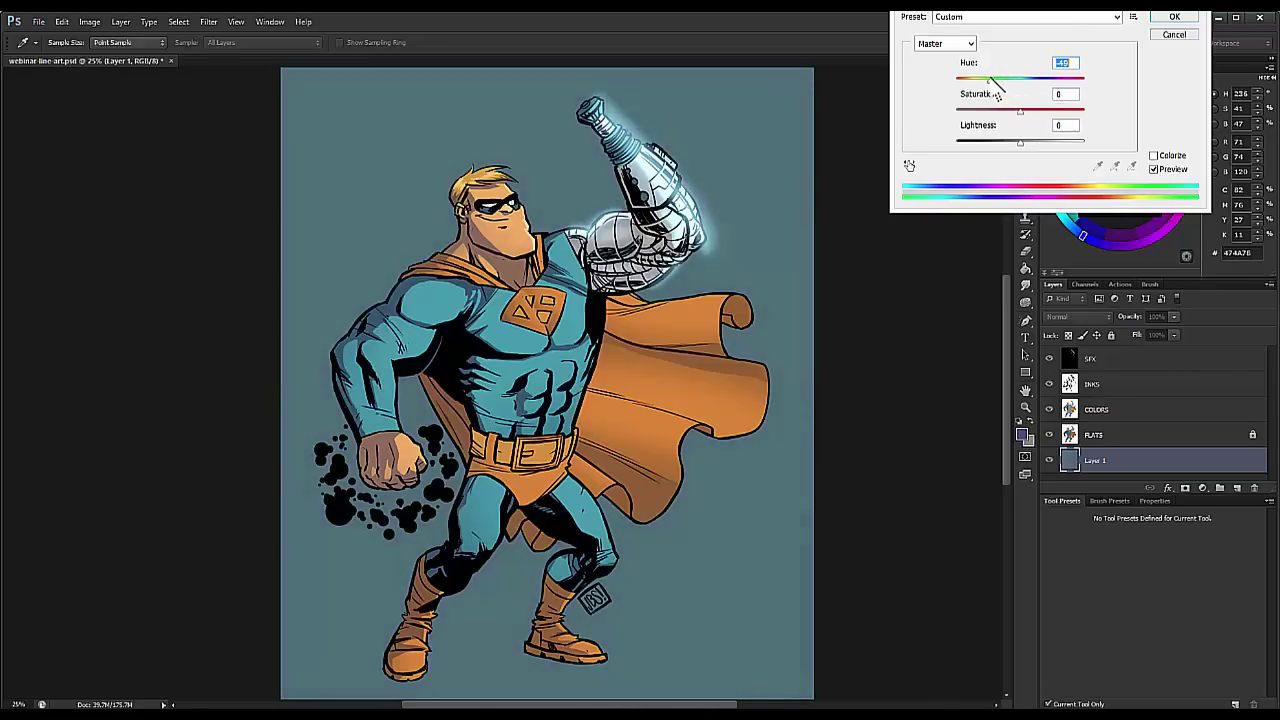
click(1175, 17)
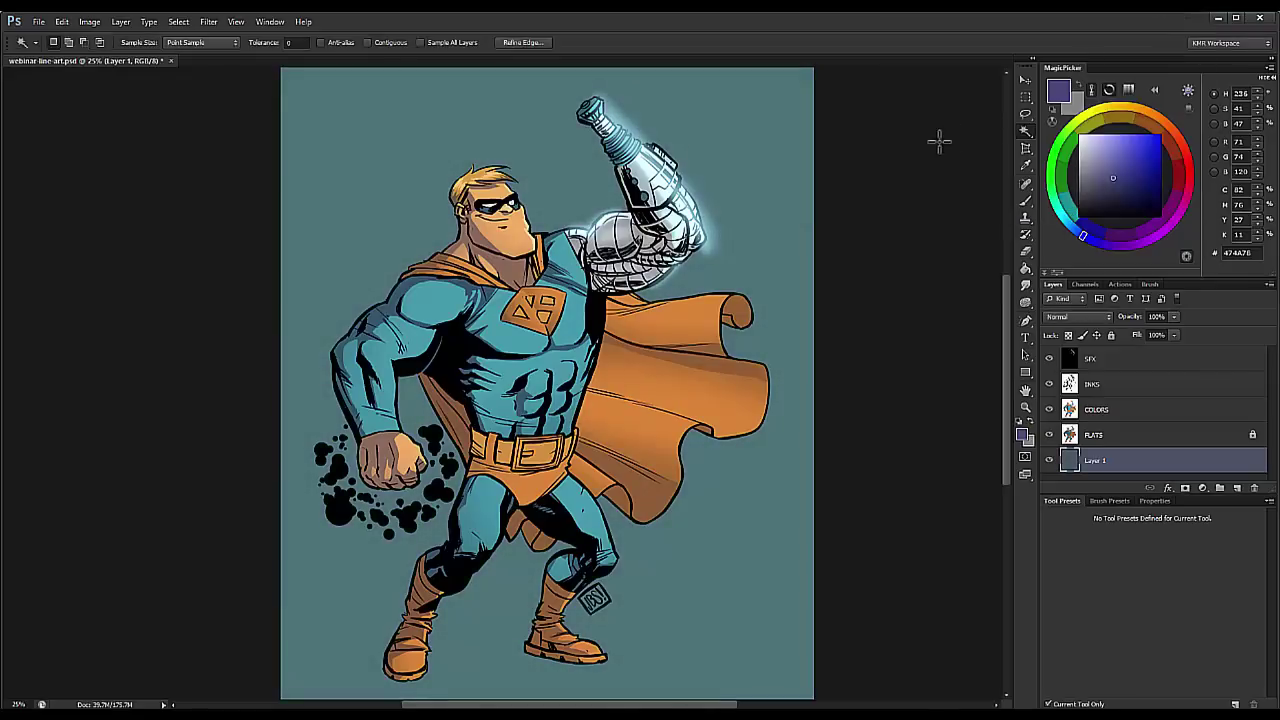
Step: Deselect and paint black on the SFX layer with the 1 - NORMAL HARD brush to trim the glow beside the raised elbow
key(z)
key(ctrl+plus)
key(w)
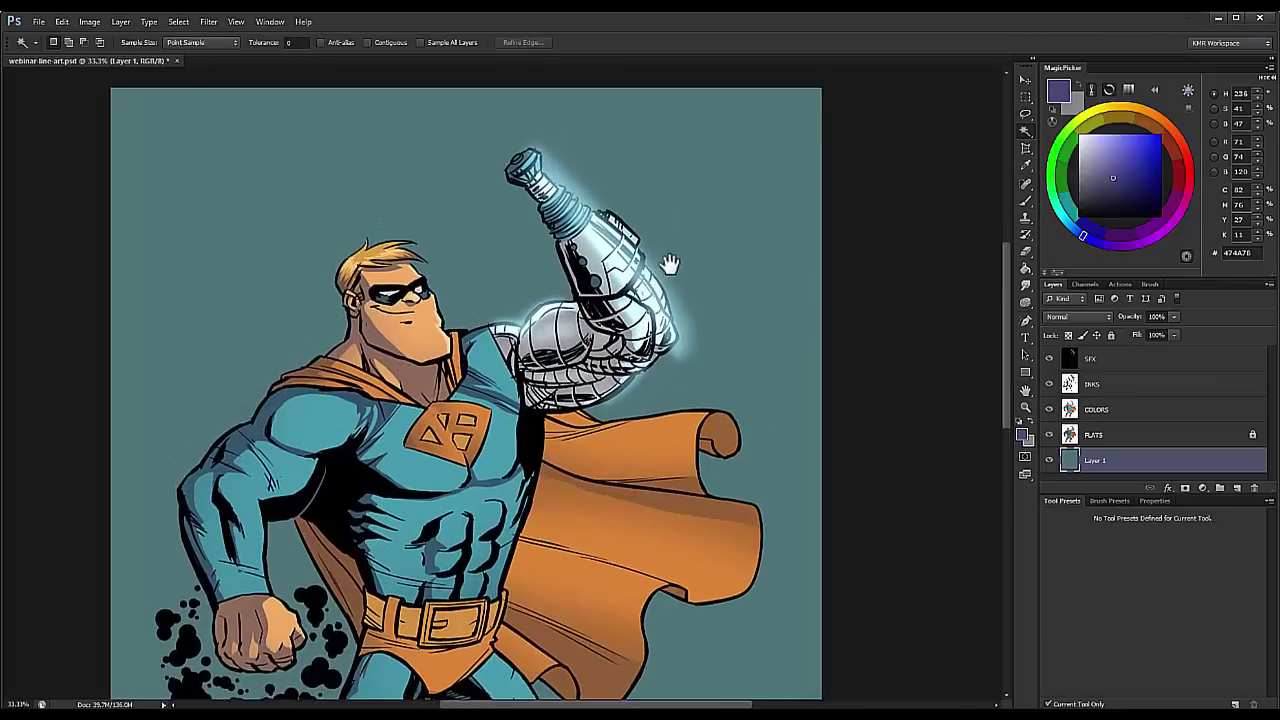
click(1131, 360)
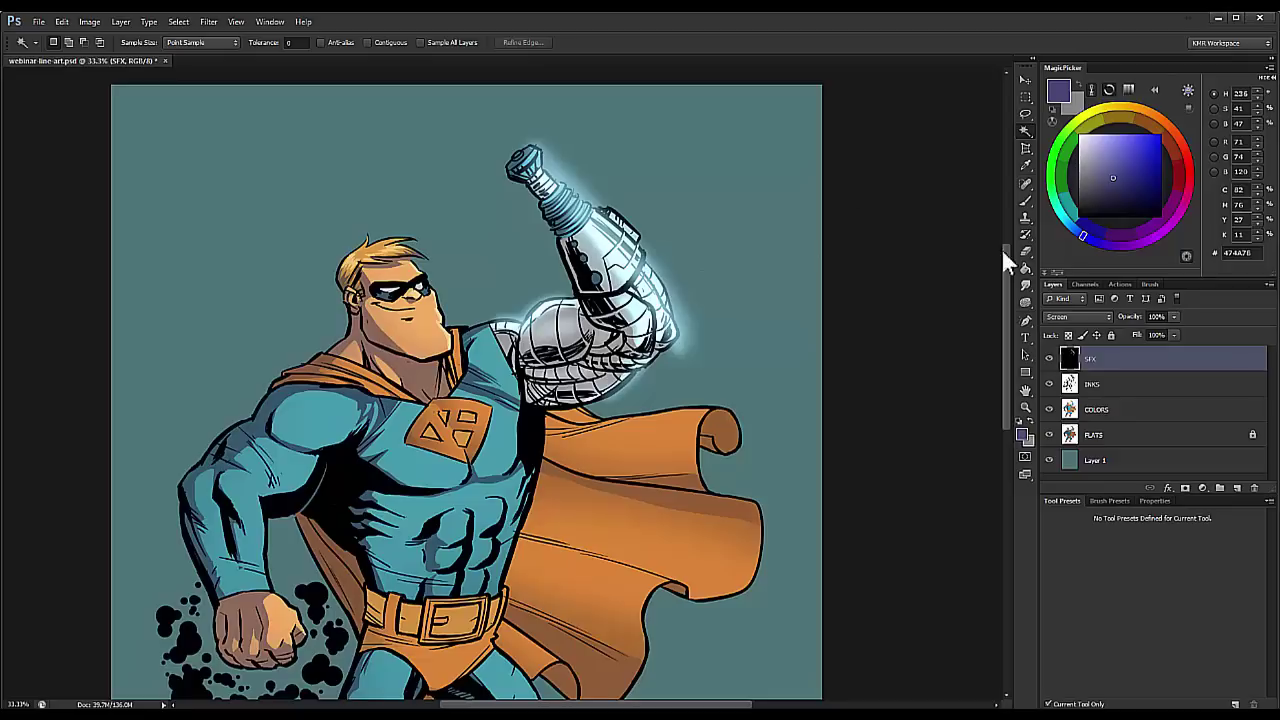
key(d)
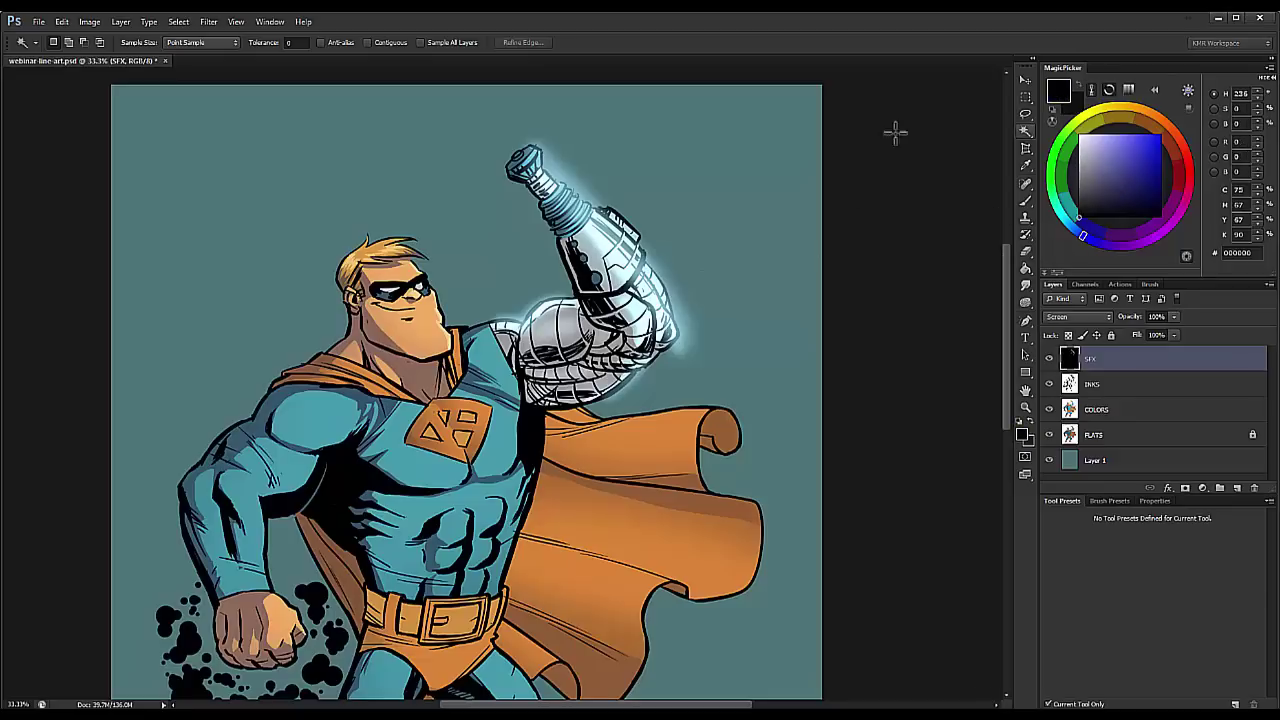
key(b)
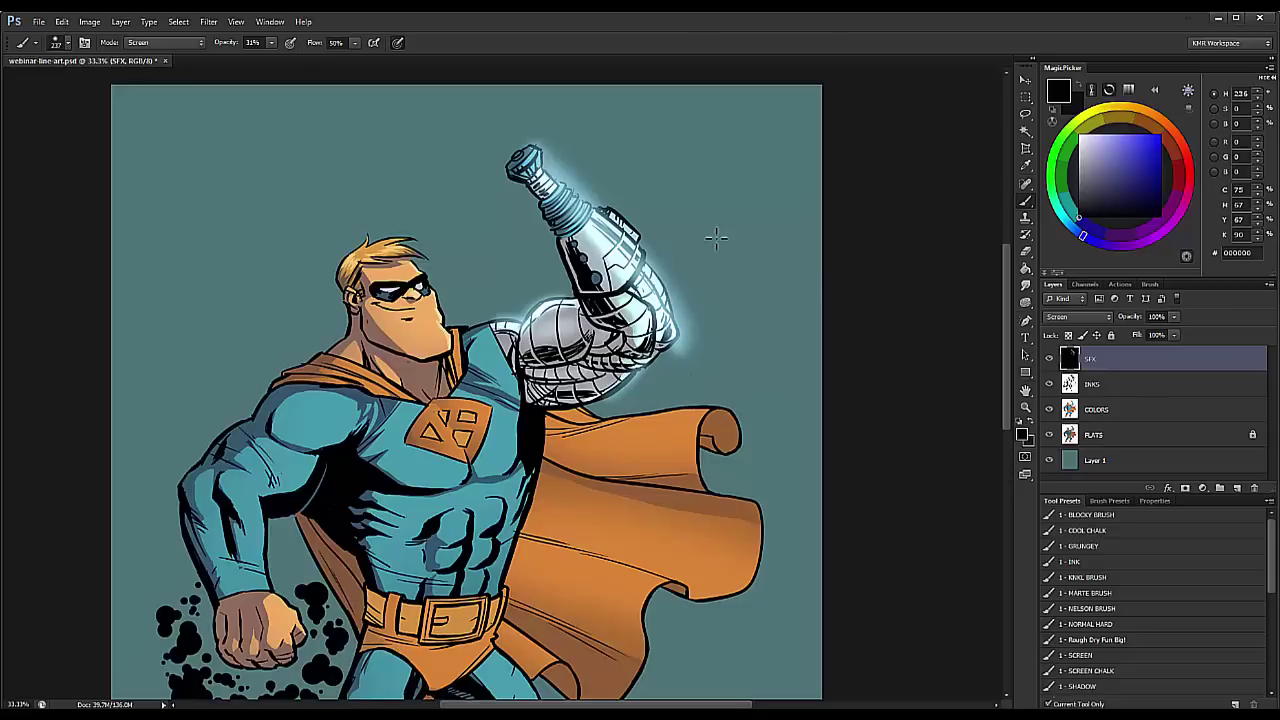
key(l)
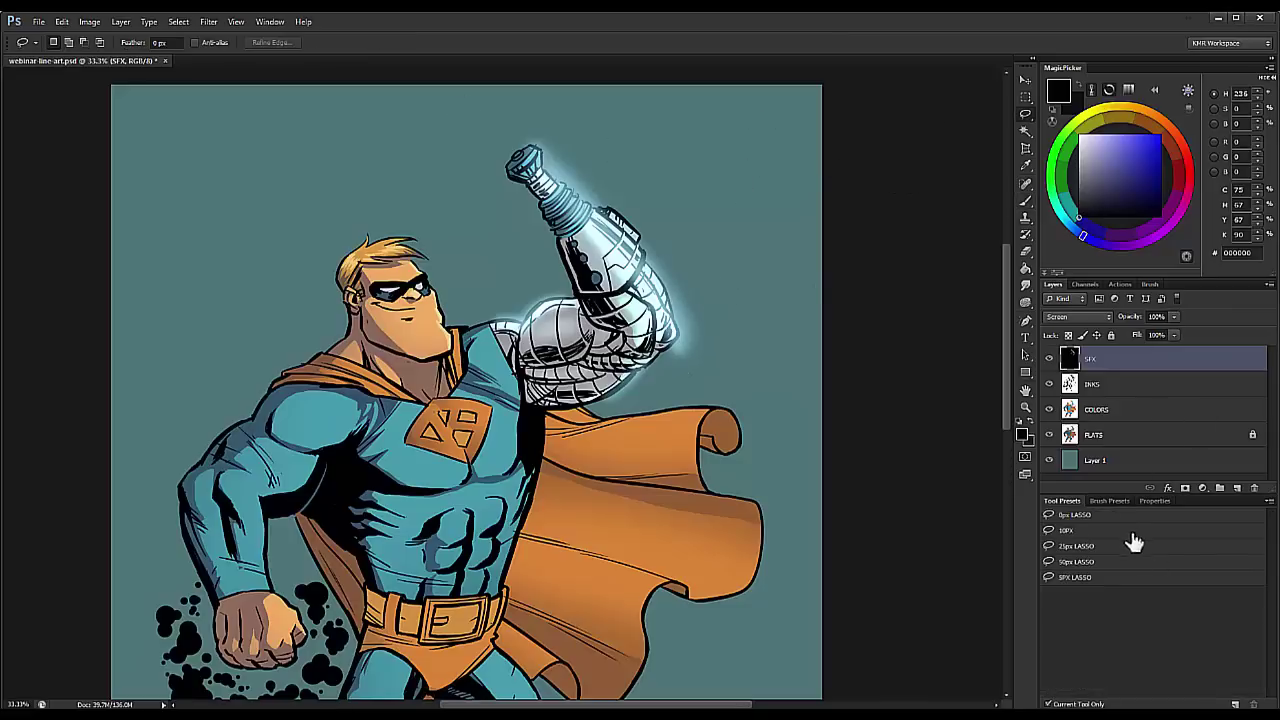
key(b)
click(1097, 625)
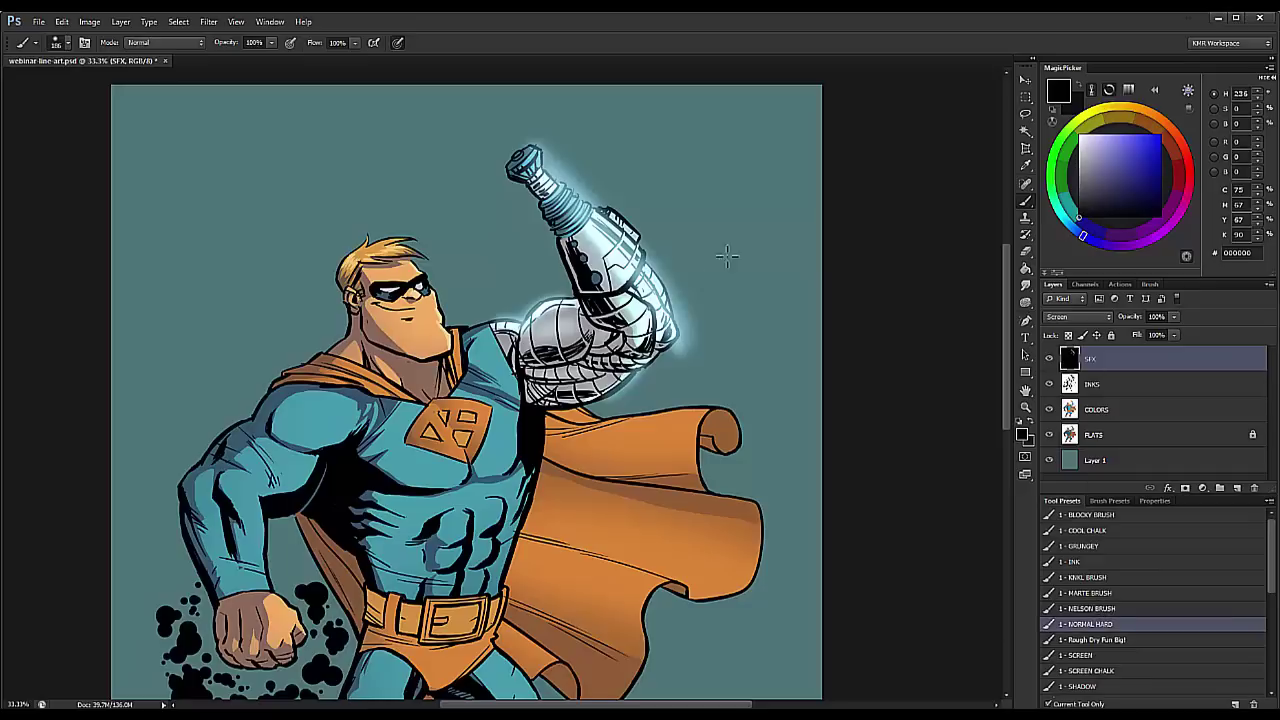
drag(692, 328, 682, 328)
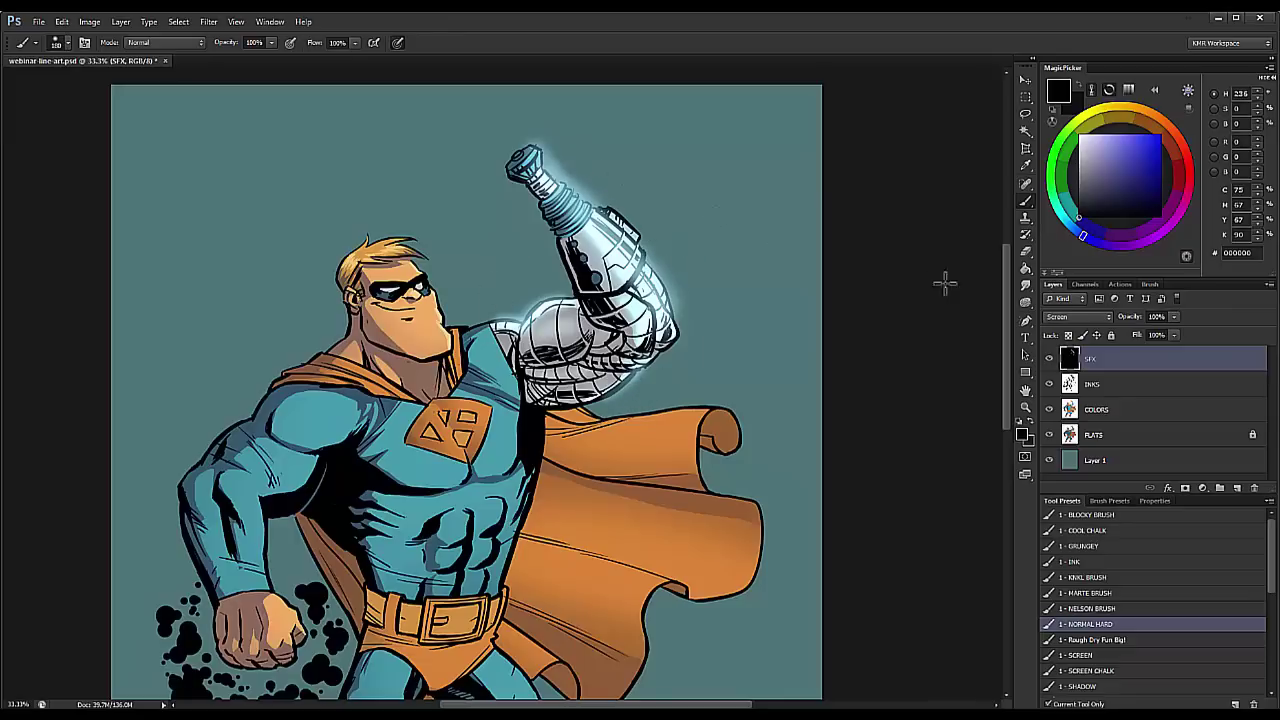
Step: Check the trimmed arm glow against the teal background on the whole figure and up close
click(1025, 407)
alt+click(903, 427)
alt+click(903, 380)
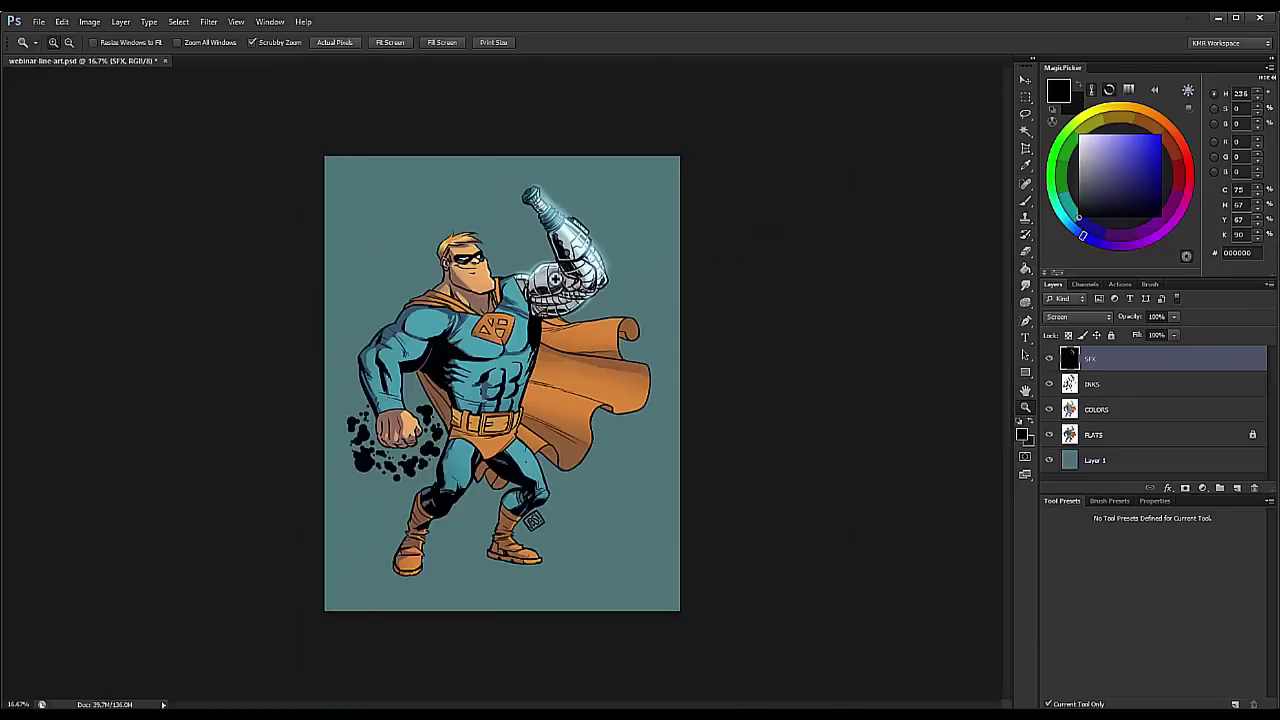
click(565, 278)
drag(565, 303, 616, 243)
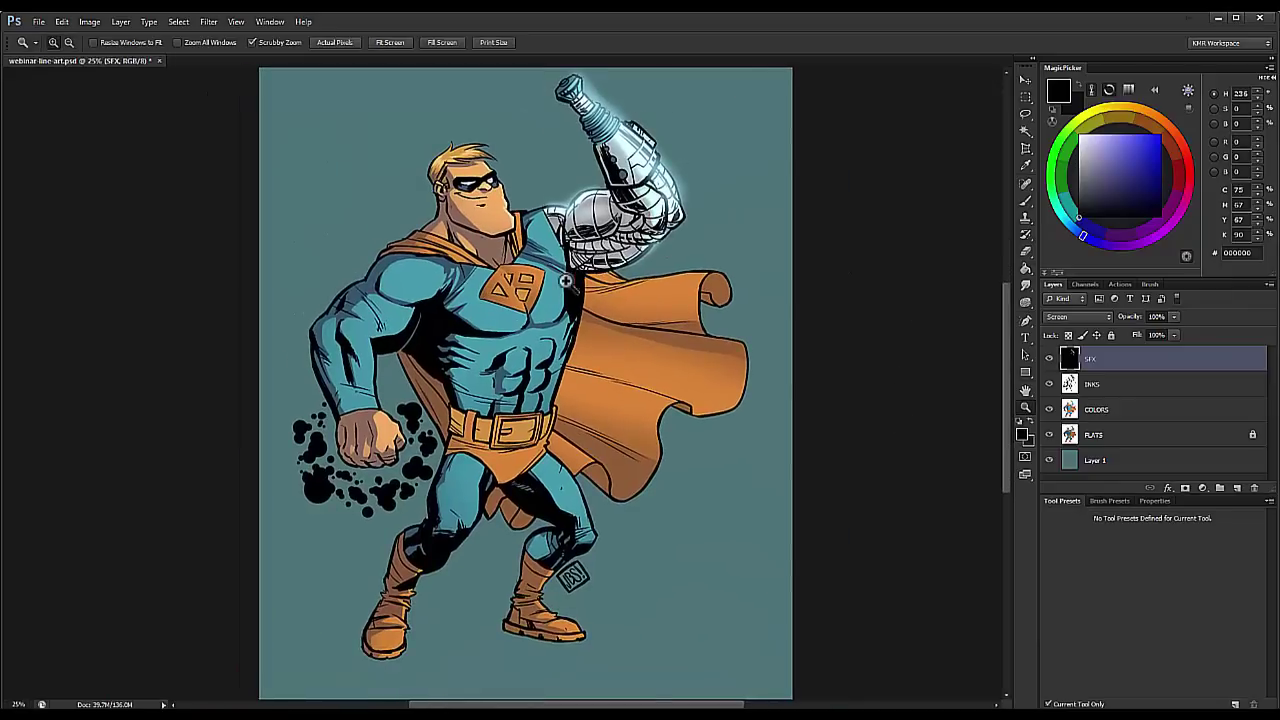
click(455, 360)
drag(507, 351, 589, 306)
drag(751, 118, 684, 303)
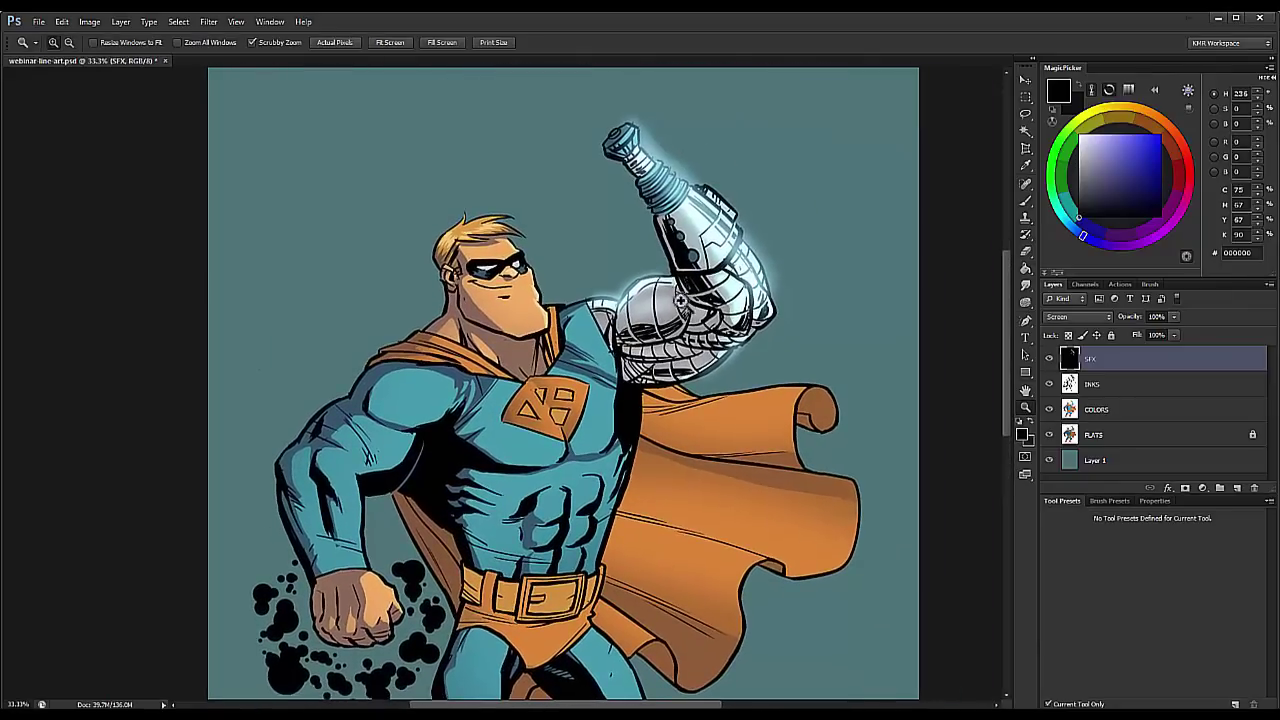
Step: Set the painting color to purple 8927B0 and choose the 1 - SCREEN brush for the lowered fist
drag(548, 328, 598, 161)
click(423, 434)
click(466, 320)
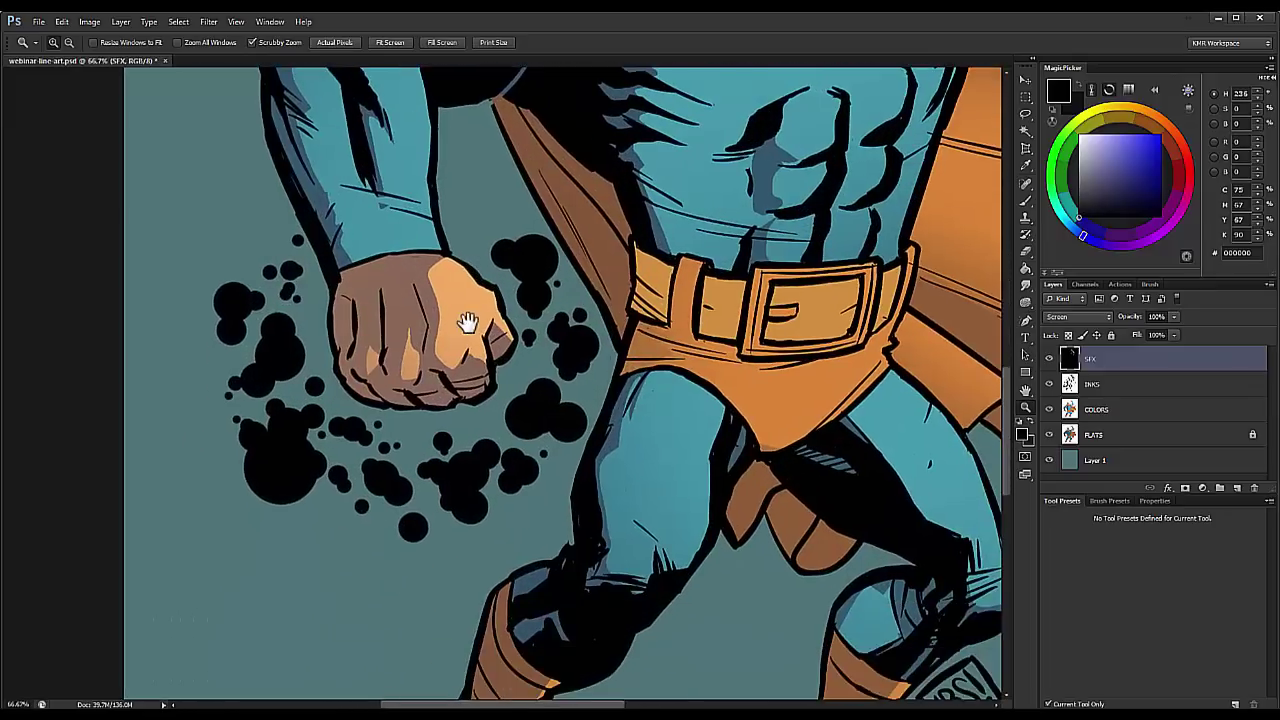
key(l)
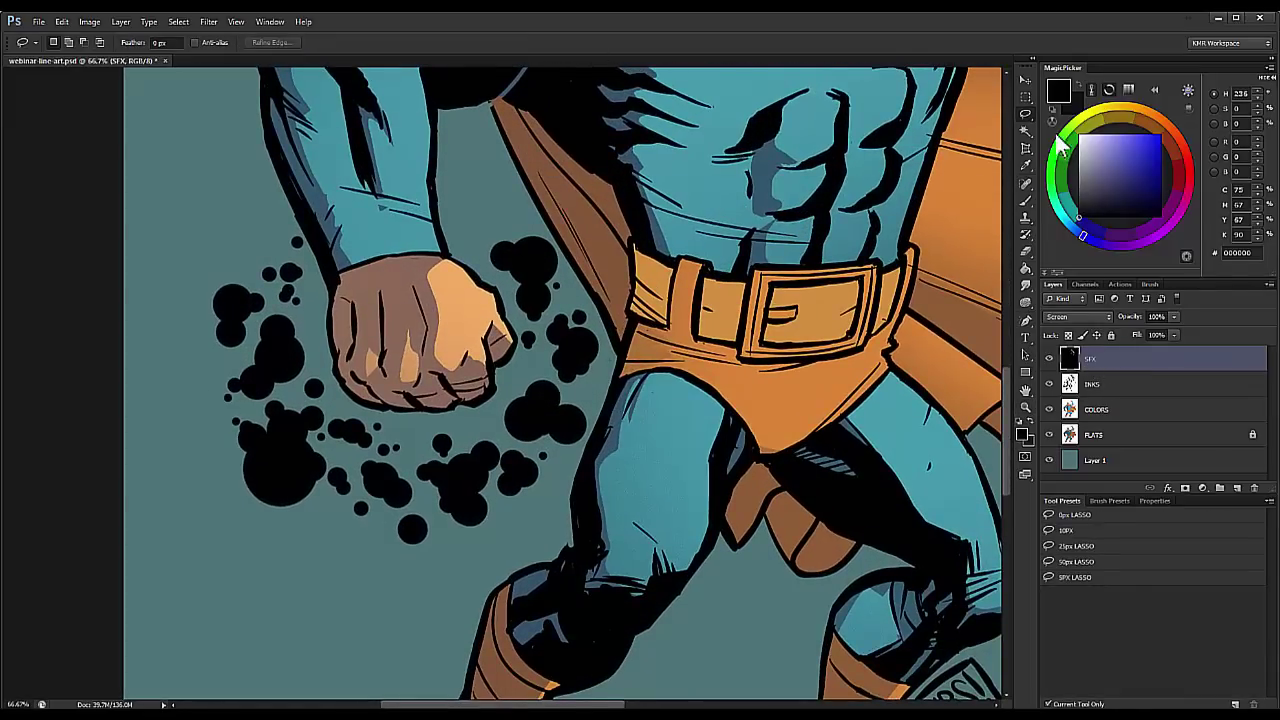
click(1149, 236)
click(1143, 159)
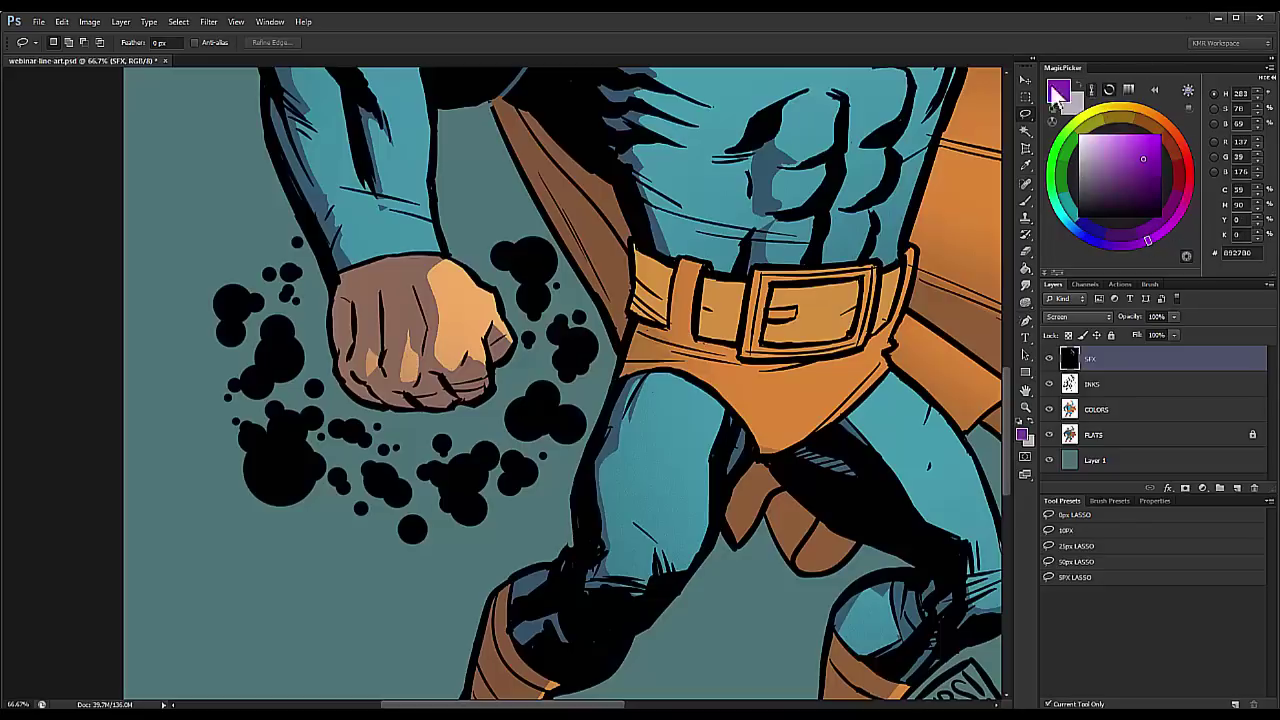
key(b)
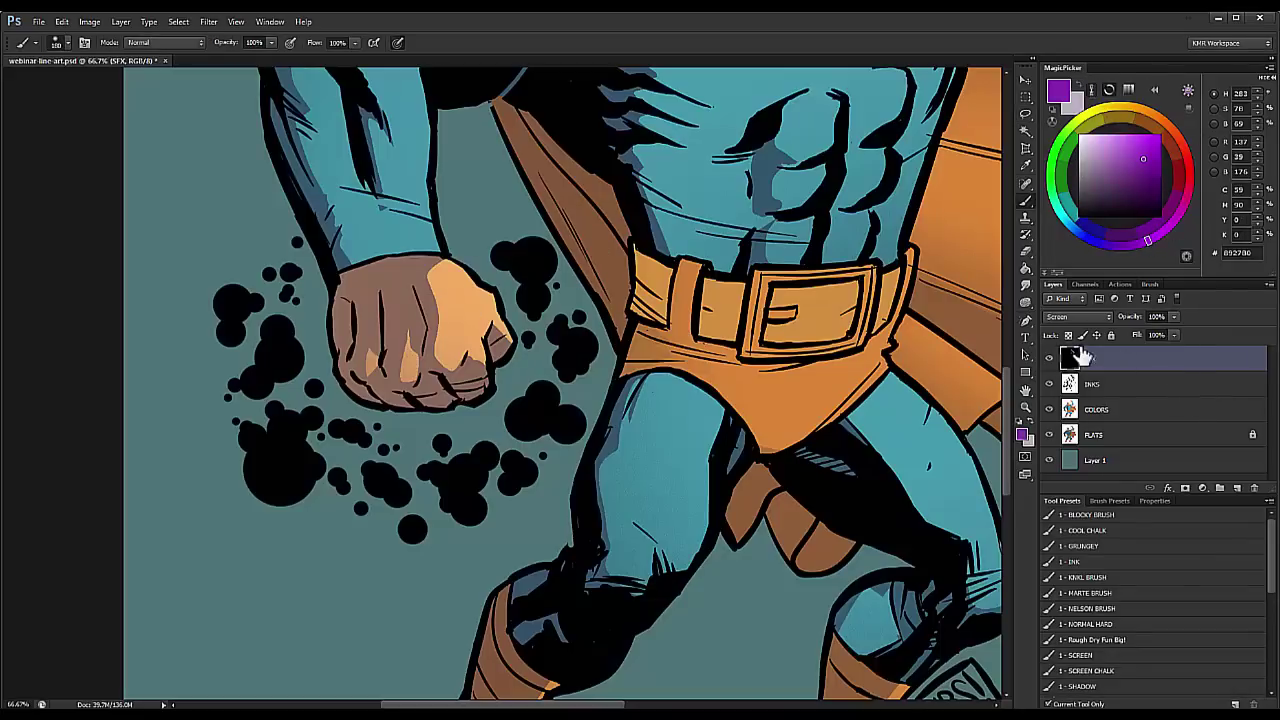
mouse_move(470, 328)
mouse_down()
mouse_move(529, 317)
mouse_move(430, 337)
mouse_move(425, 320)
mouse_up()
key(ctrl+z)
click(1090, 656)
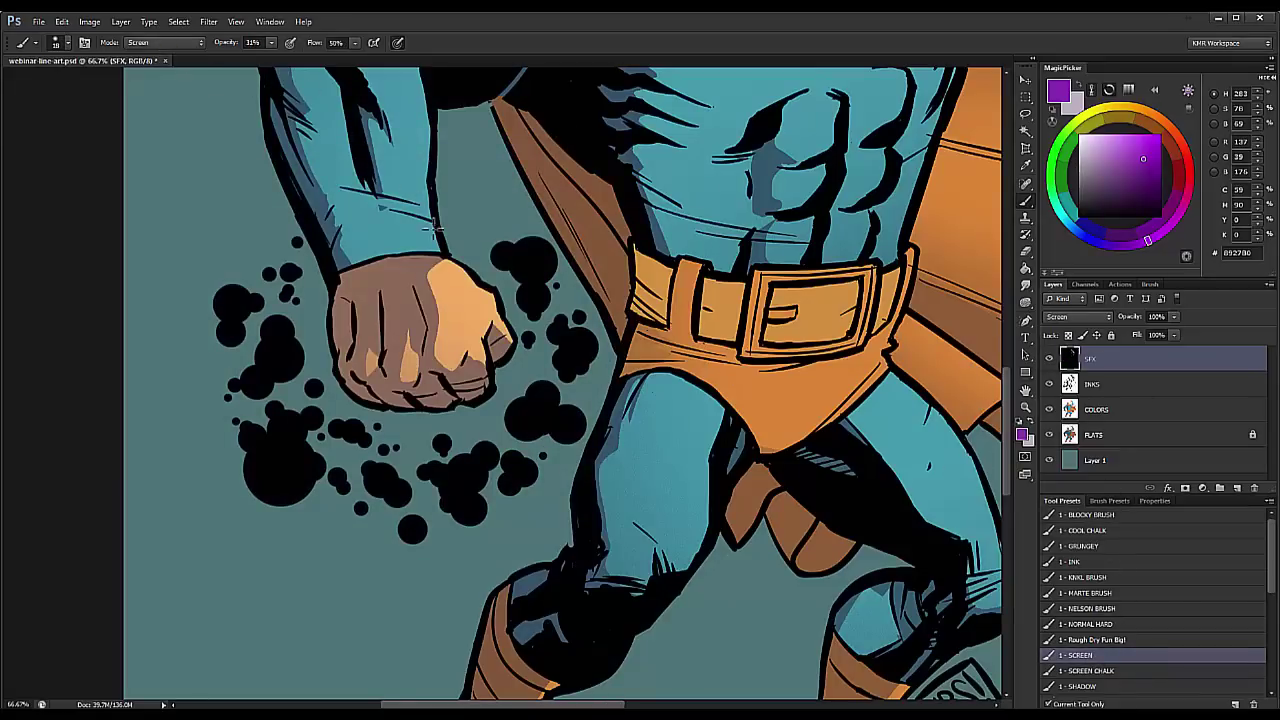
Step: Paint a soft purple glow on the SFX layer over the lowered fist and the black blobs around it, brightest on the fist
mouse_move(427, 326)
mouse_down()
mouse_move(457, 300)
mouse_move(425, 288)
mouse_move(435, 278)
mouse_move(425, 320)
mouse_move(425, 280)
mouse_move(401, 284)
mouse_move(403, 337)
mouse_move(396, 278)
mouse_move(428, 362)
mouse_move(445, 310)
mouse_move(368, 372)
mouse_up()
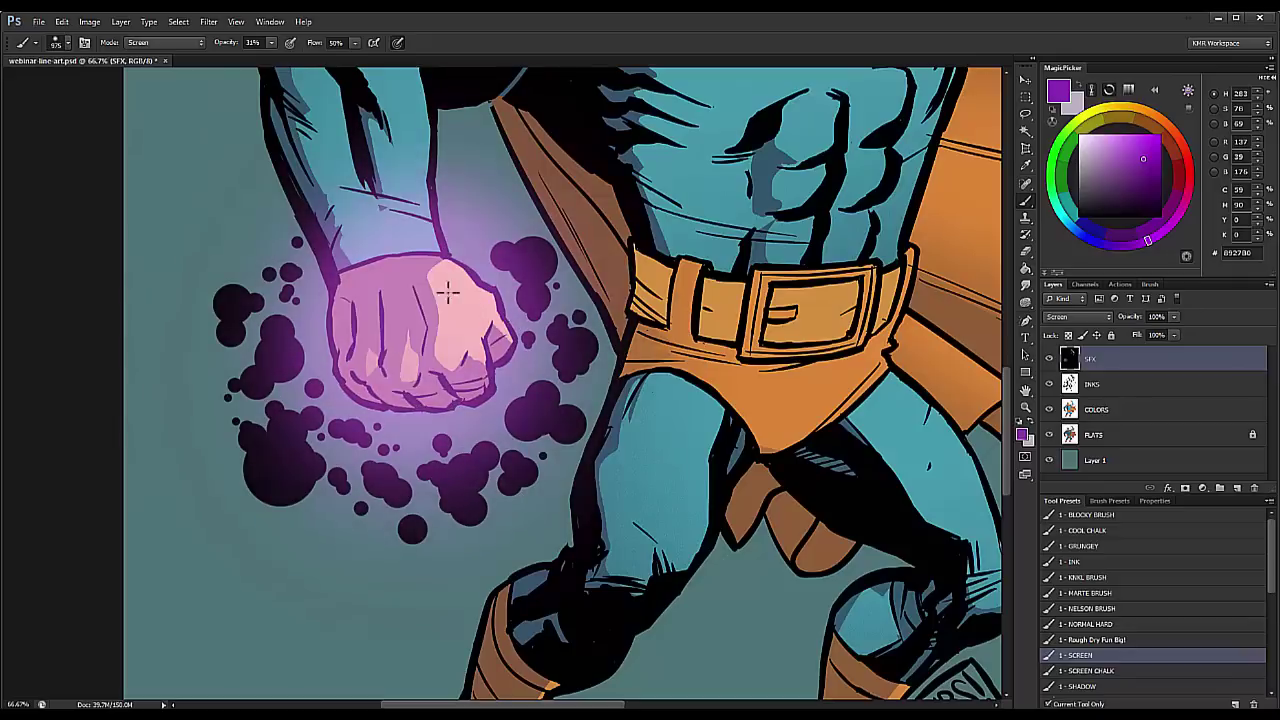
drag(446, 314, 318, 328)
drag(400, 340, 452, 296)
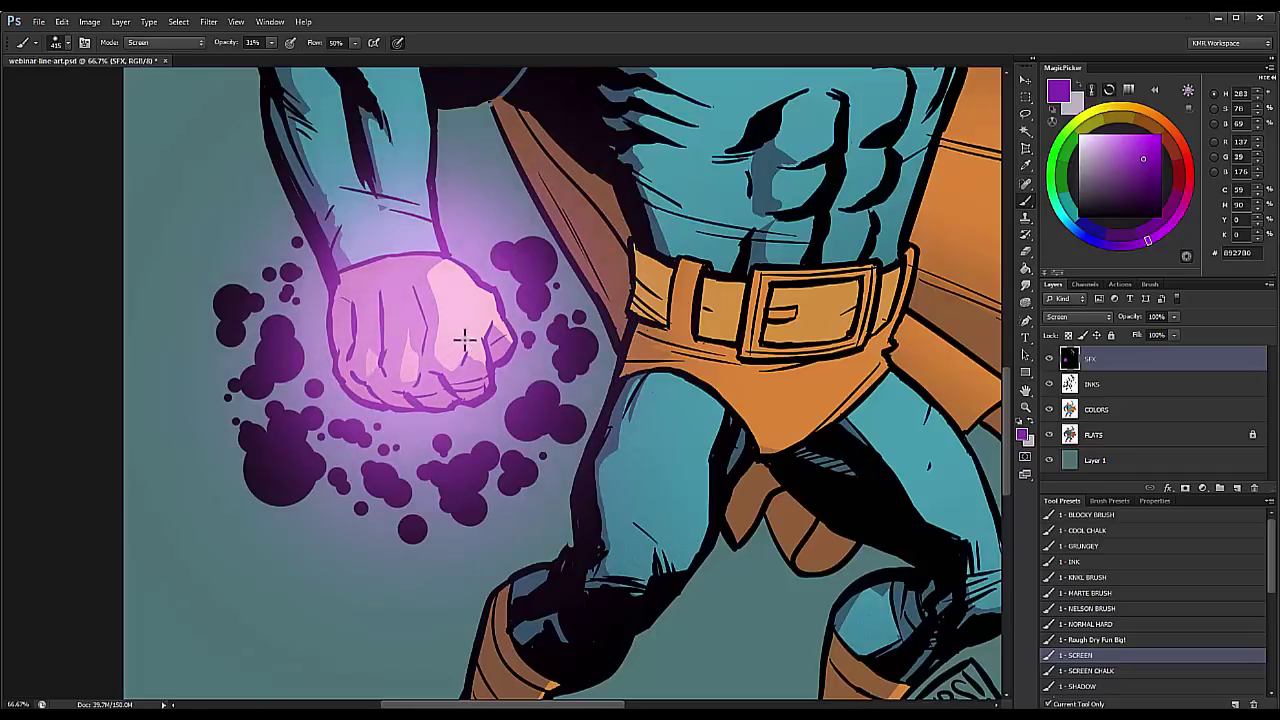
mouse_move(464, 340)
mouse_down()
mouse_move(429, 343)
mouse_move(457, 340)
mouse_up()
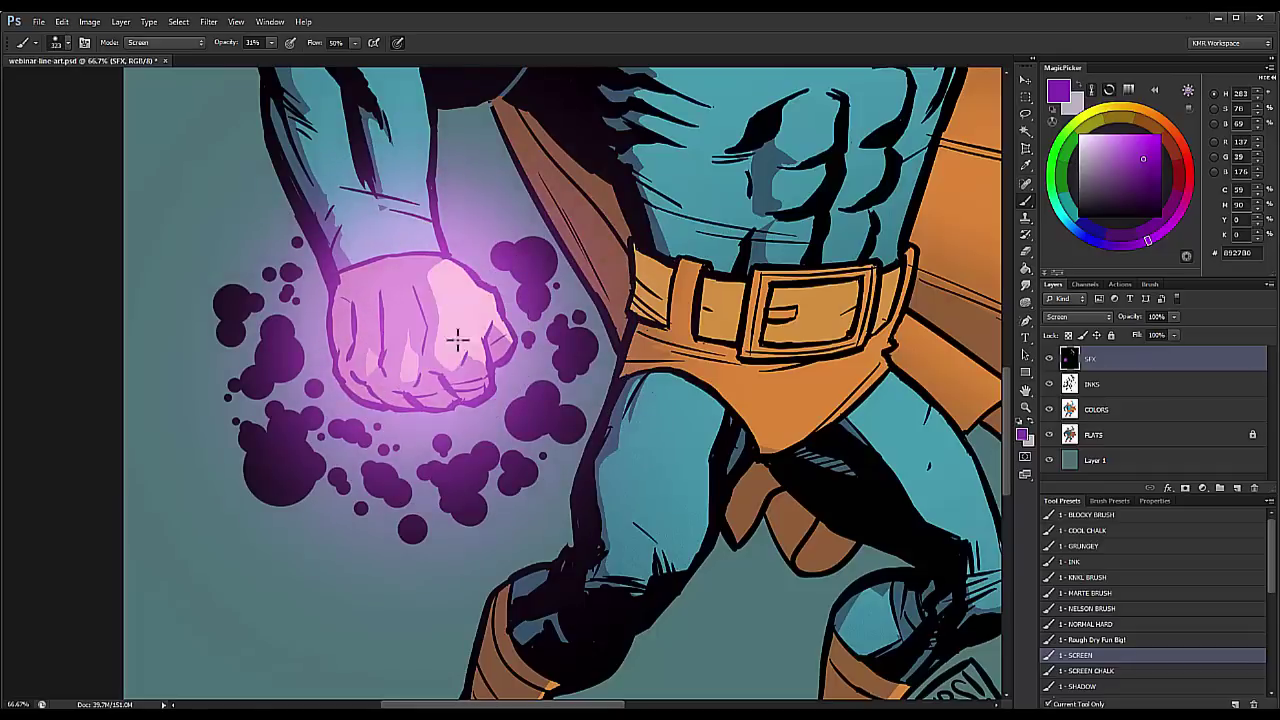
Step: Examine the purple fist glow on the whole figure and up close
click(1025, 407)
alt+click(829, 400)
alt+click(829, 400)
alt+click(831, 400)
alt+click(833, 400)
click(470, 452)
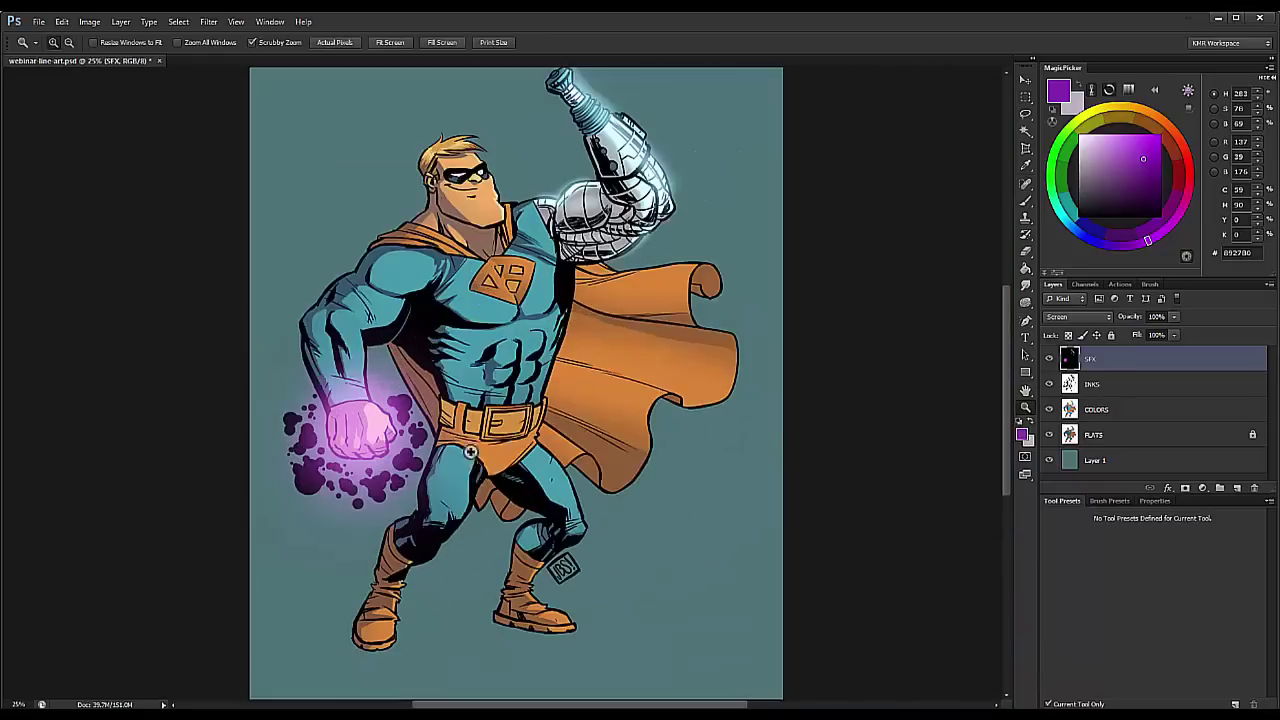
click(449, 526)
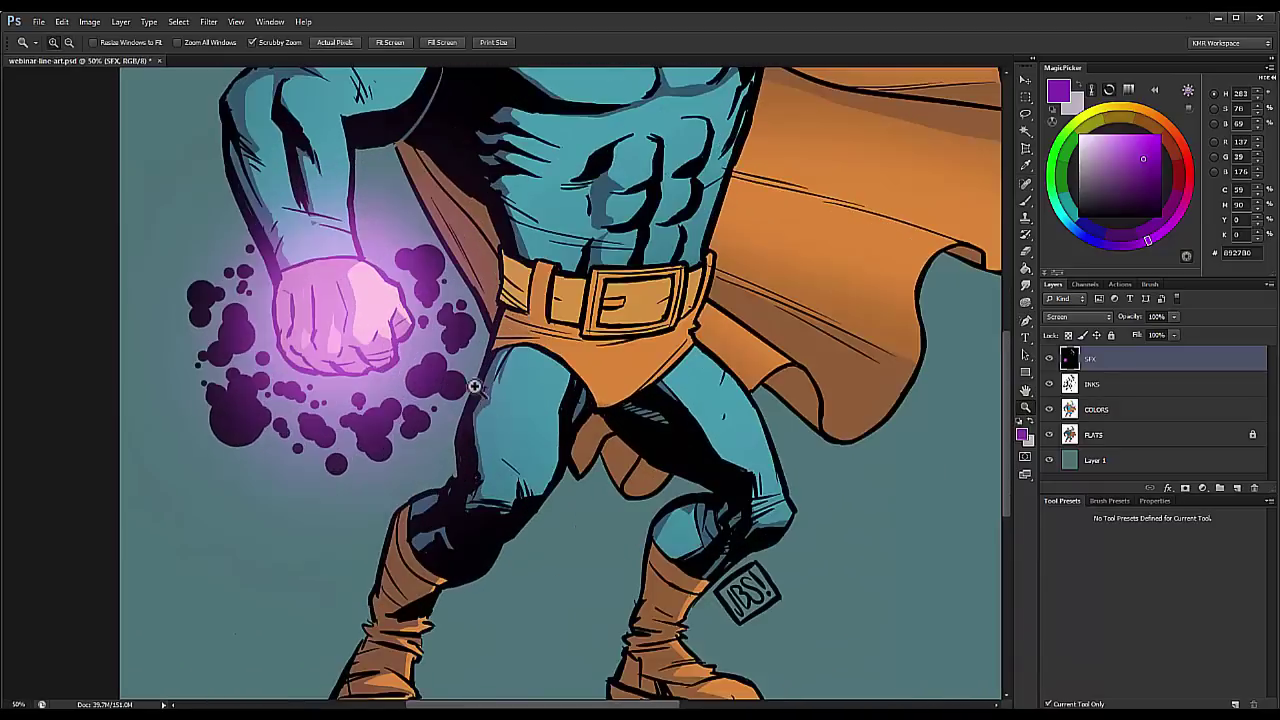
alt+click(548, 292)
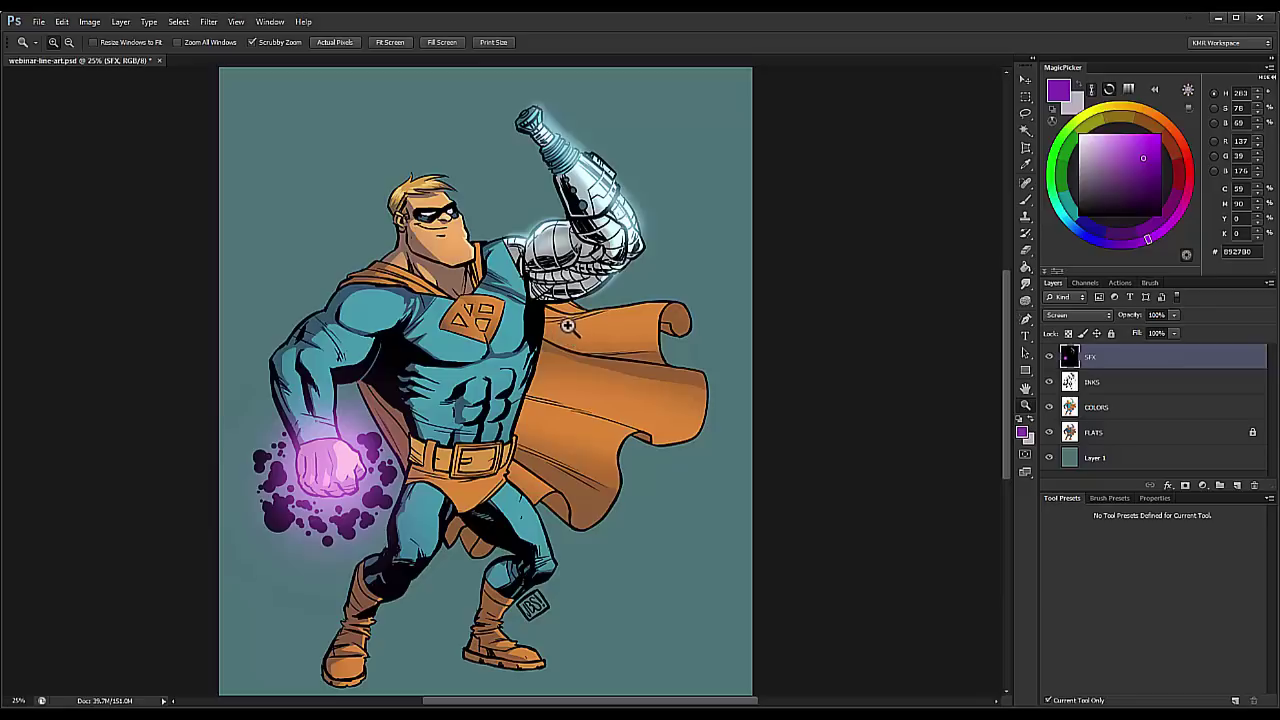
Step: Sample the cape's orange, adjust it to DC821B, and choose the 1 - SCREEN brush for the metal forearm's lights
drag(577, 190, 611, 293)
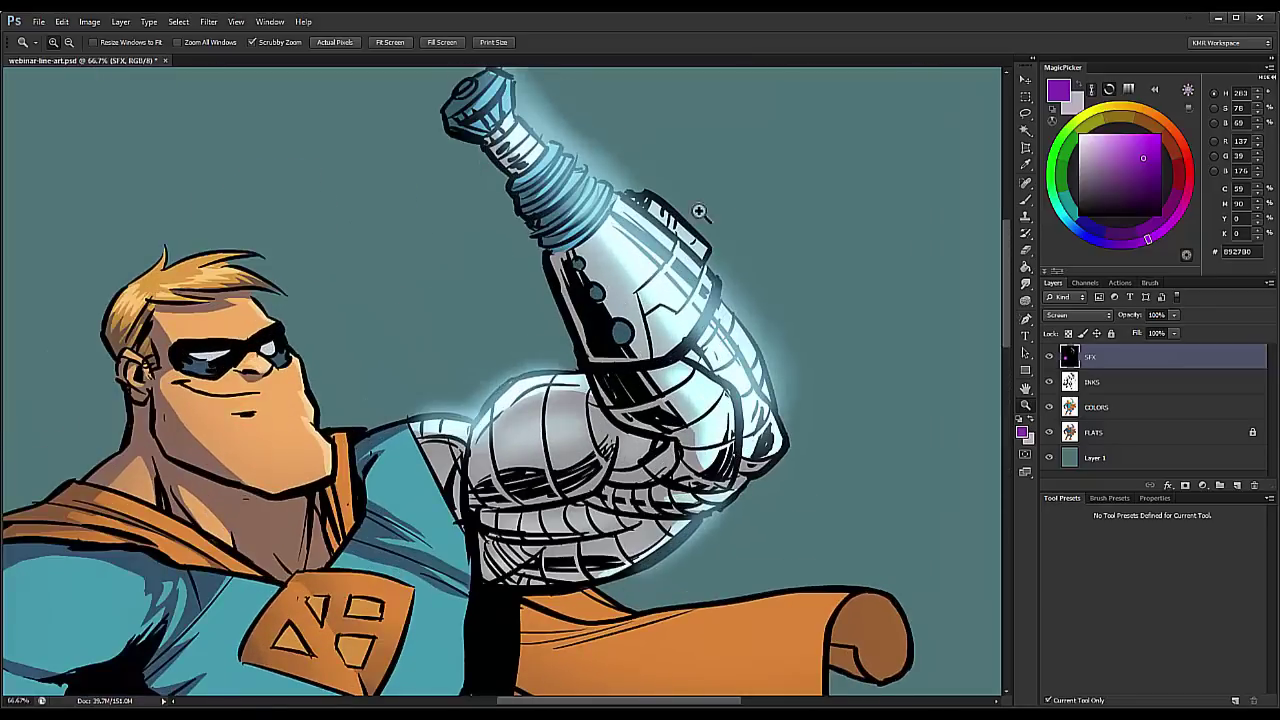
key(b)
alt+click(621, 331)
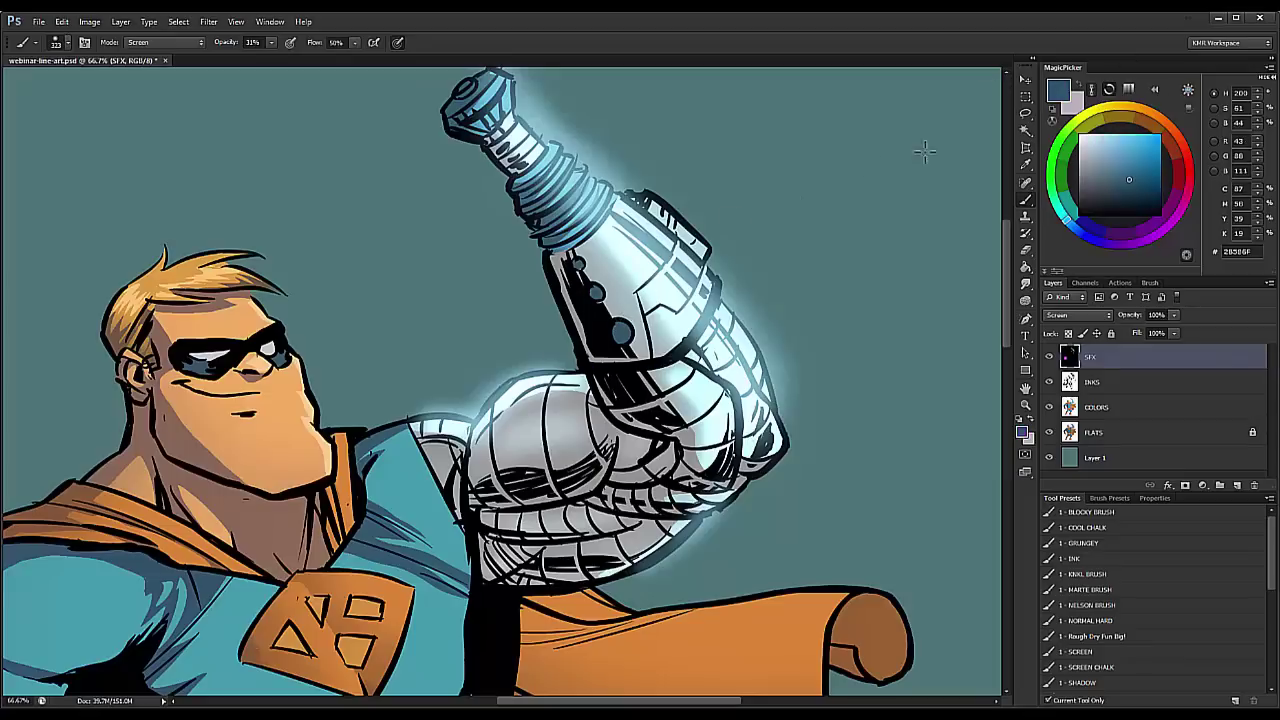
click(1137, 151)
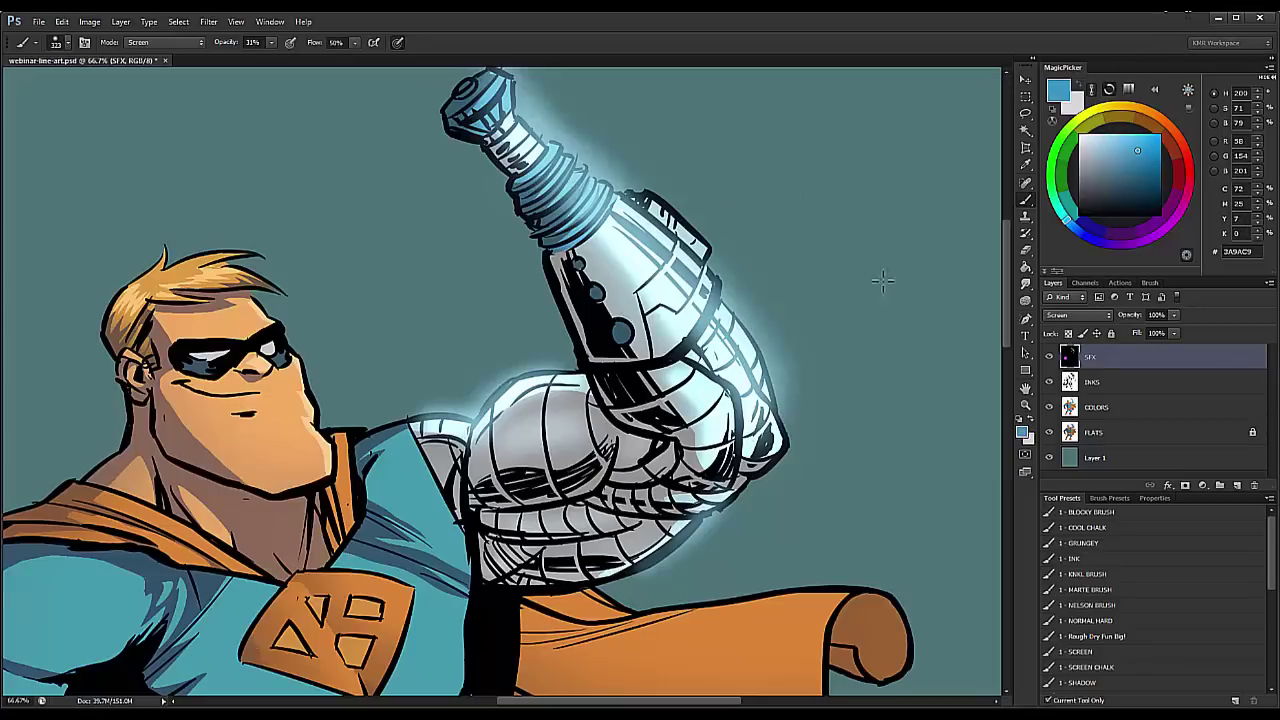
alt+click(706, 654)
click(1152, 149)
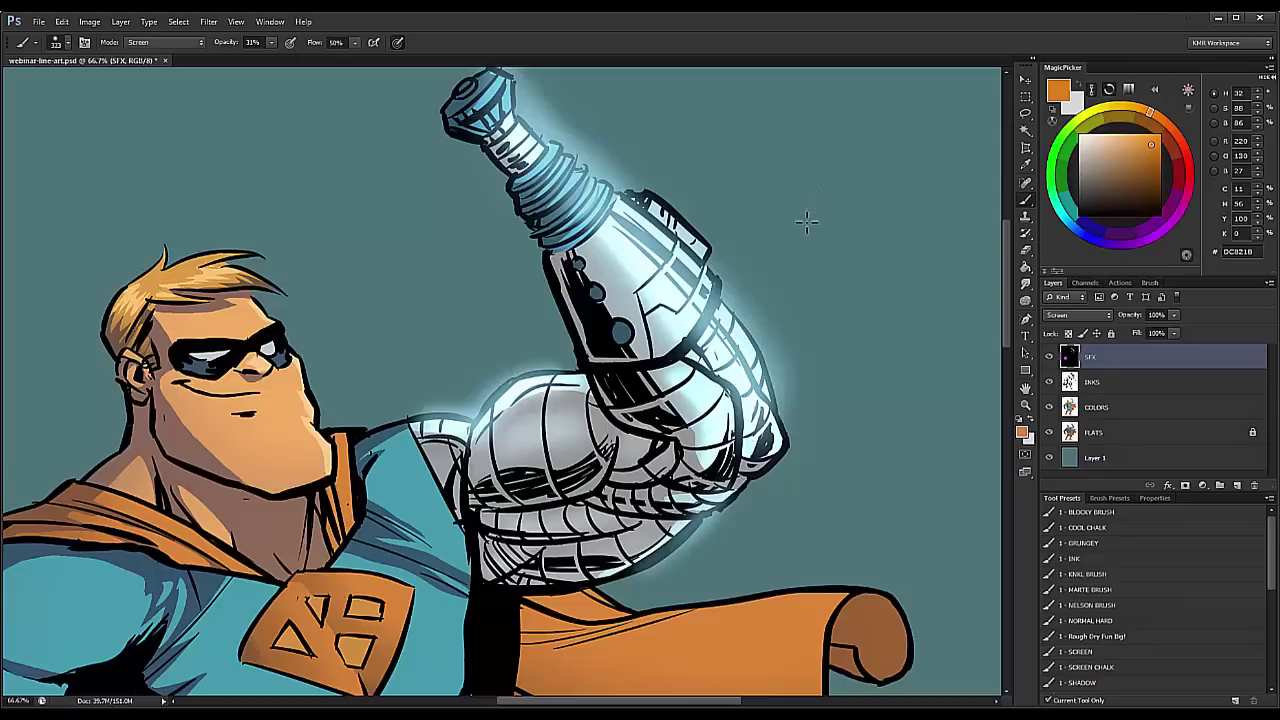
click(1088, 652)
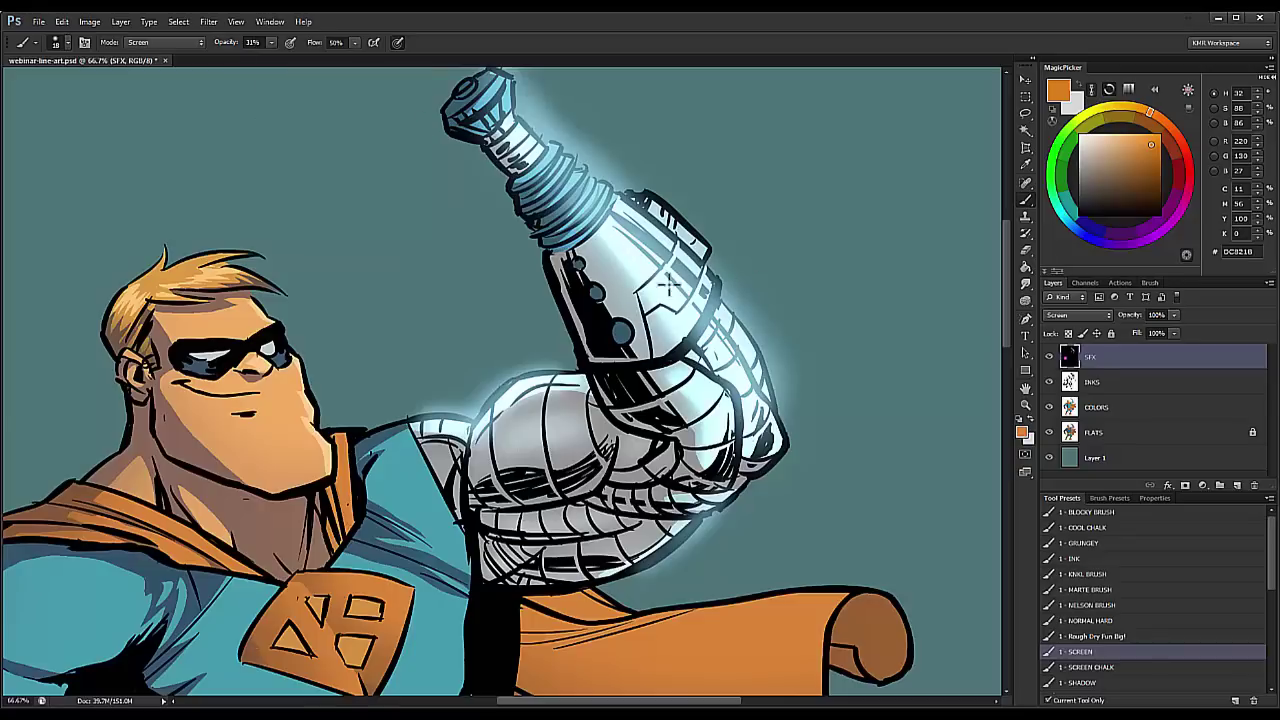
Step: Paint orange glows over the three round lights on the metal forearm
mouse_move(617, 331)
mouse_down()
mouse_move(647, 258)
mouse_move(659, 268)
mouse_move(644, 232)
mouse_move(632, 226)
mouse_move(632, 352)
mouse_move(591, 298)
mouse_move(600, 264)
mouse_up()
click(577, 263)
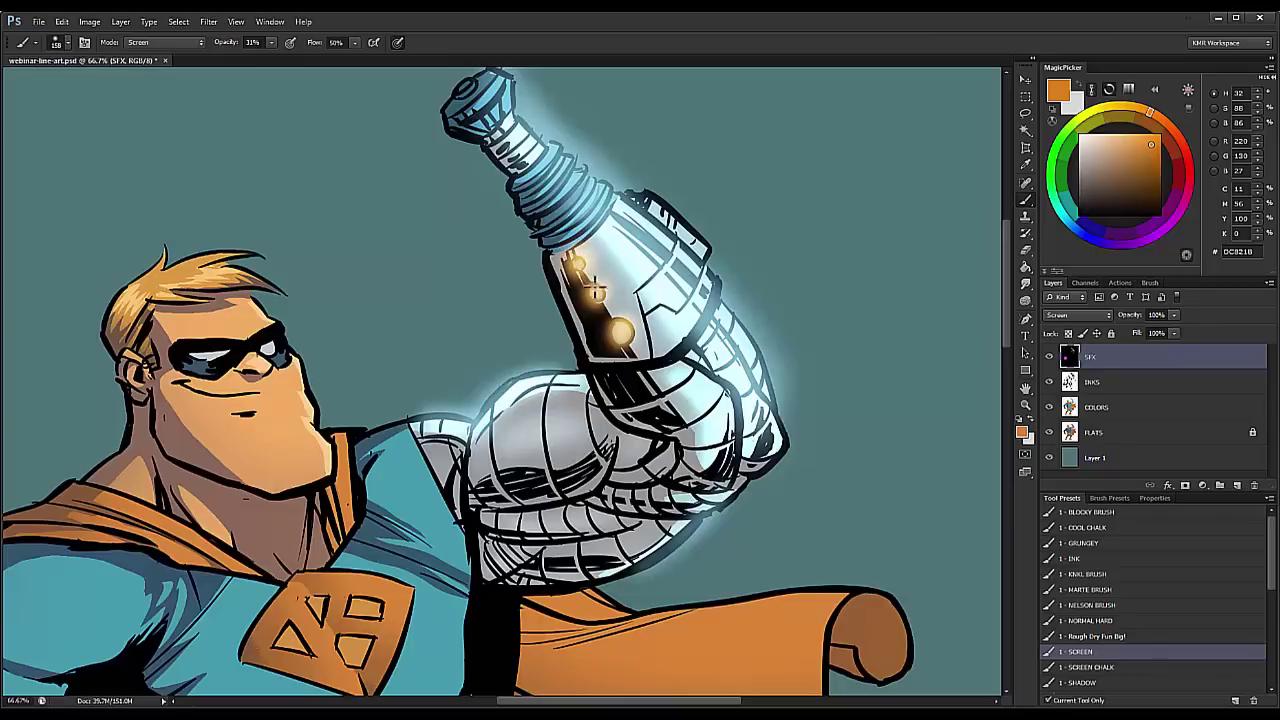
click(597, 291)
click(621, 331)
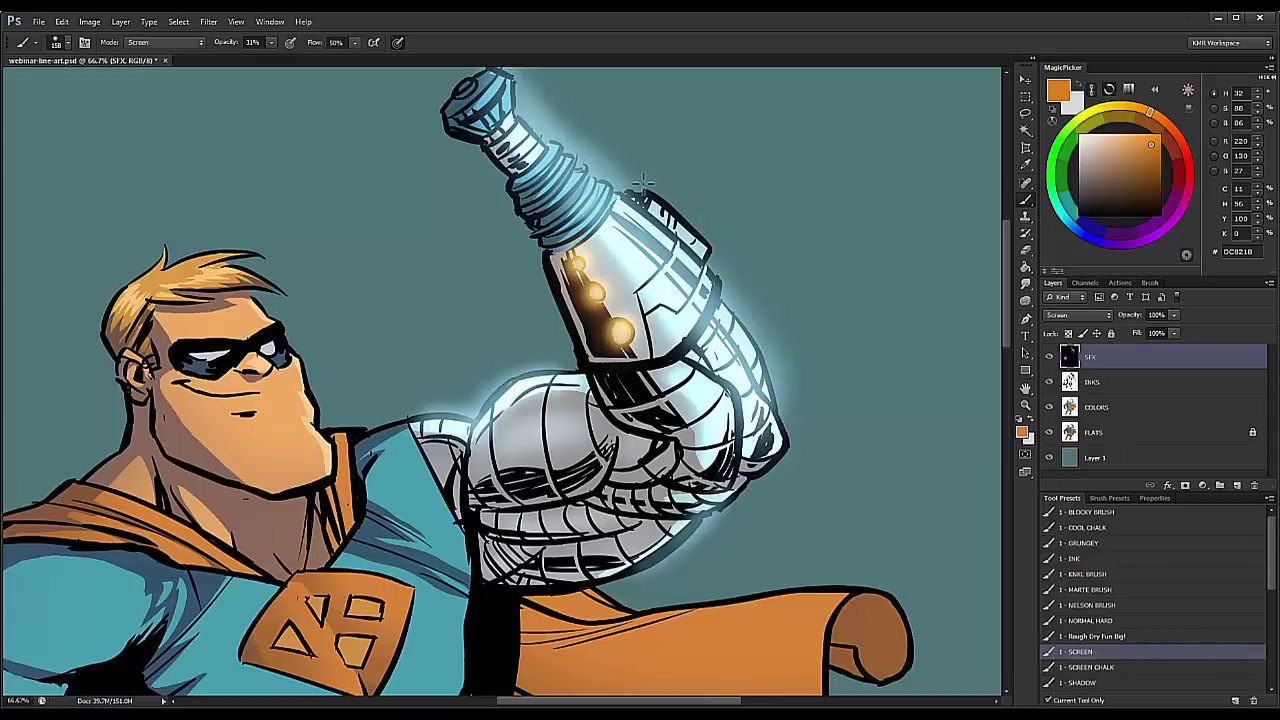
Step: Examine the forearm lights and the fist glow together on the whole figure
key(l)
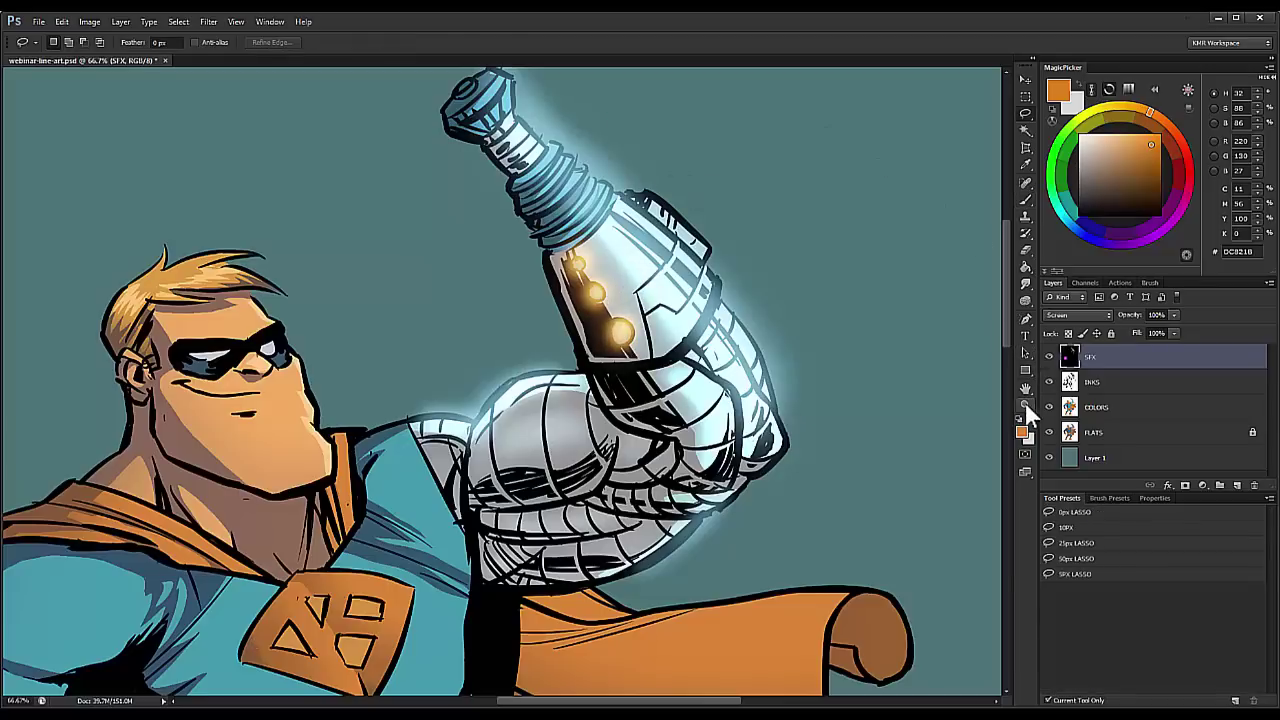
click(1025, 403)
alt+click(949, 409)
alt+click(929, 423)
alt+click(929, 423)
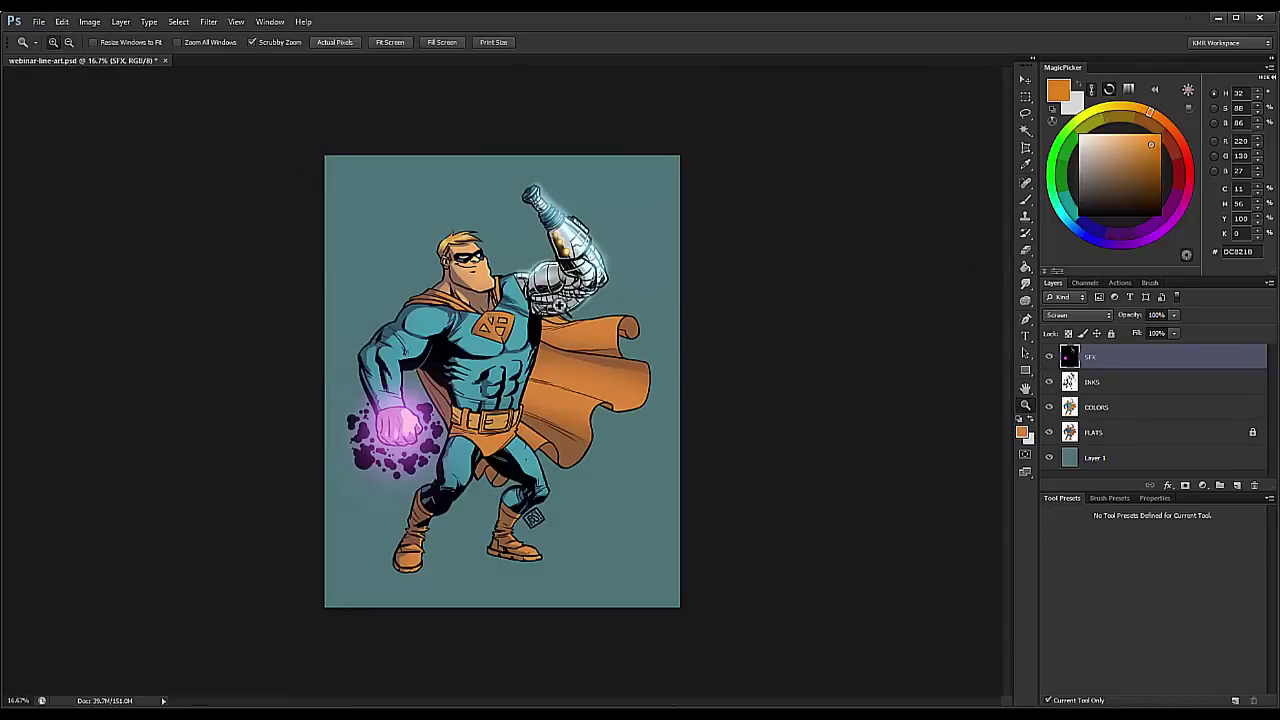
click(565, 265)
drag(566, 325, 655, 292)
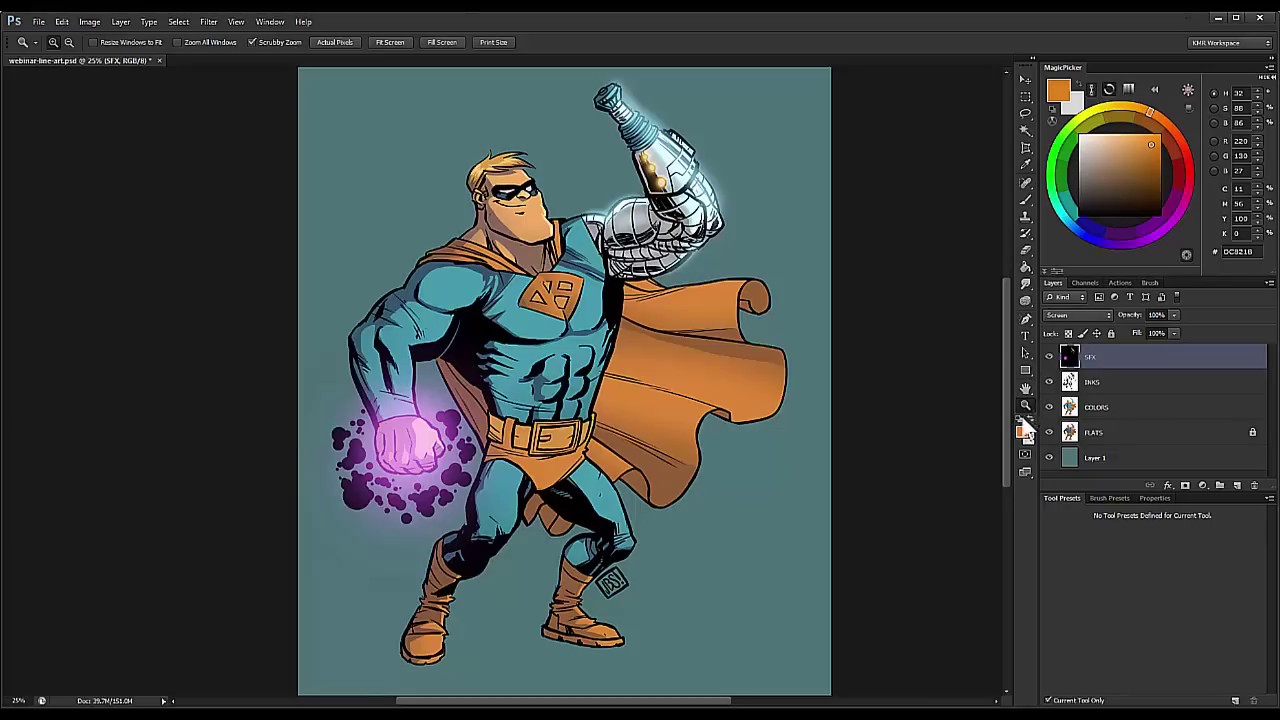
alt+click(903, 437)
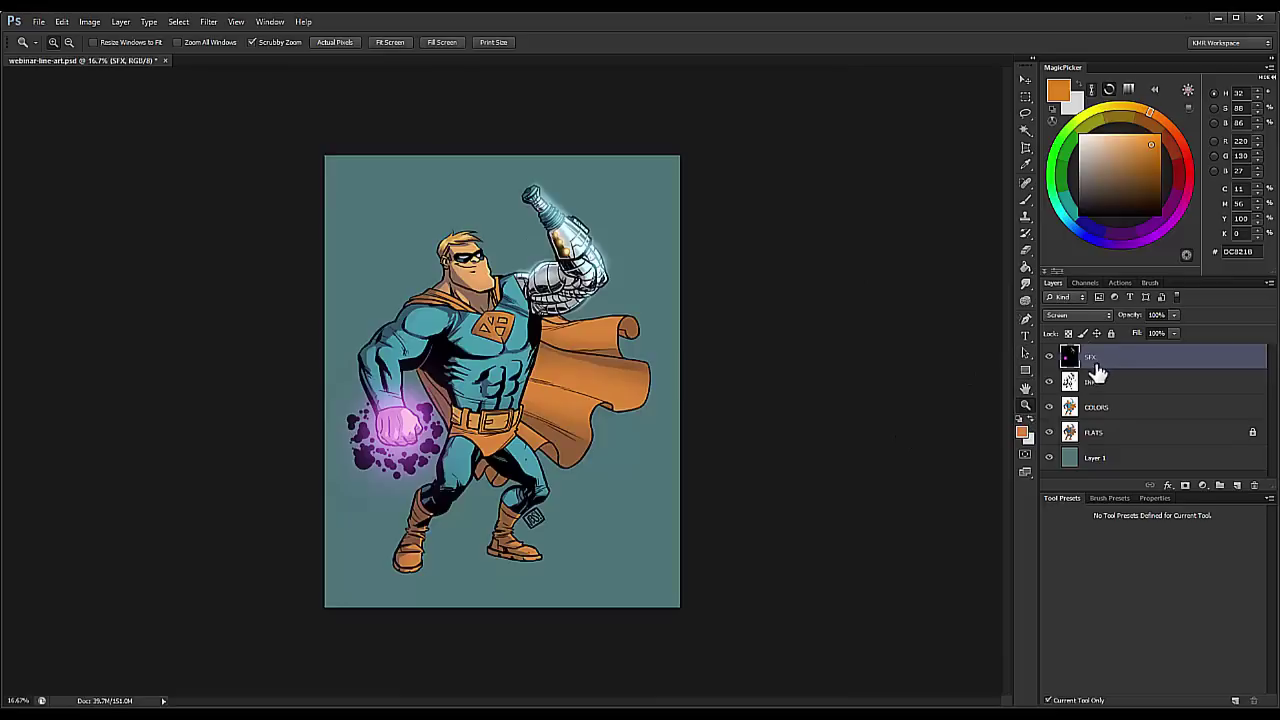
Step: Add a new layer above SFX and fill it with teal 3C9DB0 sampled from the costume using the Paint Bucket
click(1237, 486)
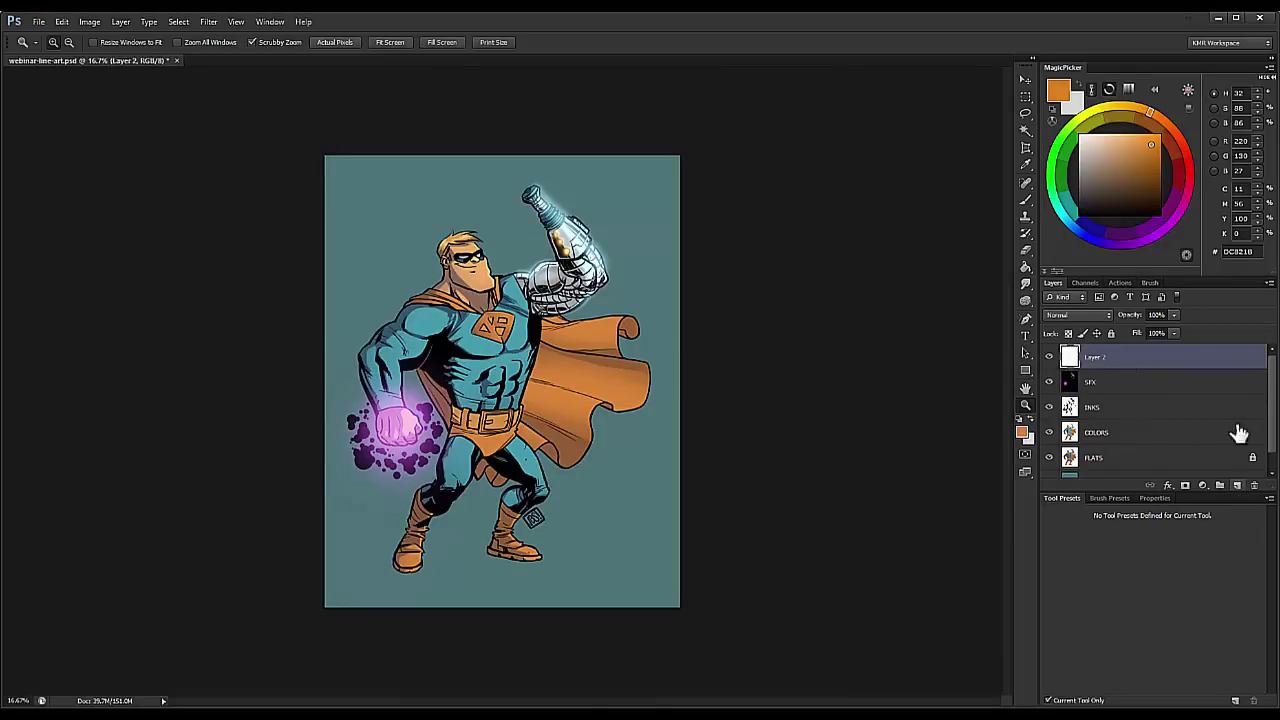
click(1123, 167)
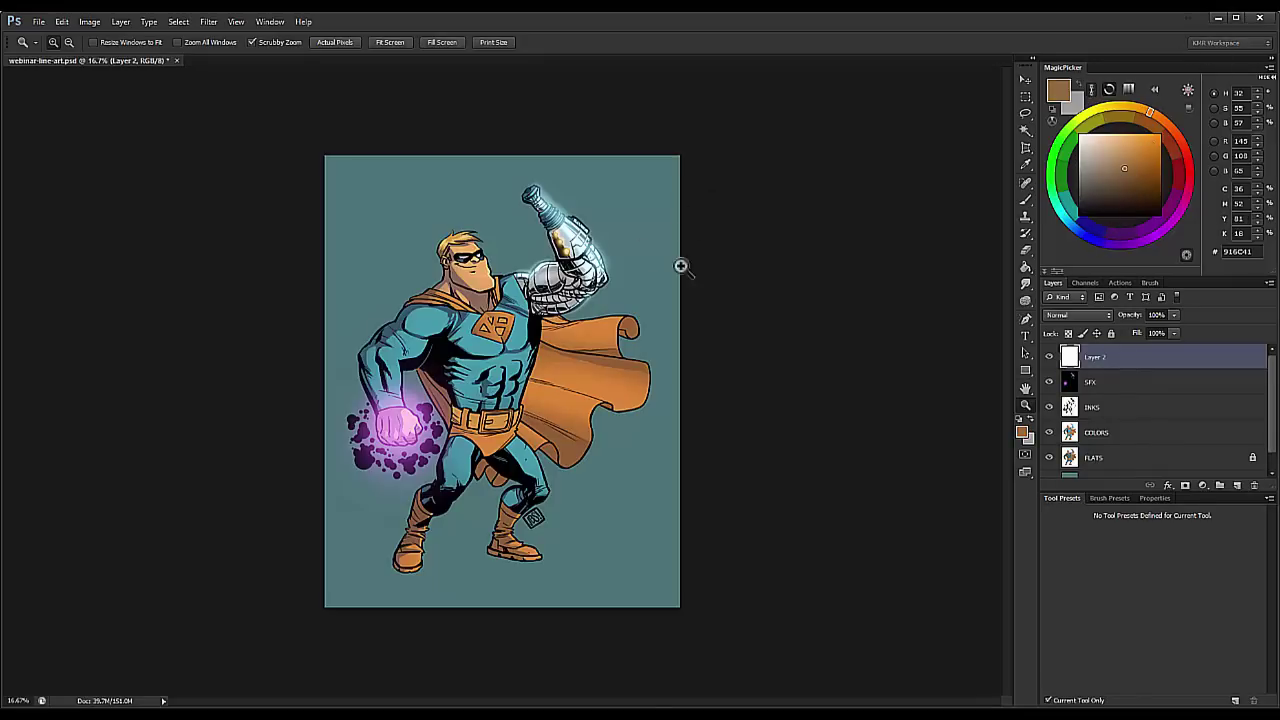
alt+click(536, 324)
key(b)
alt+click(515, 343)
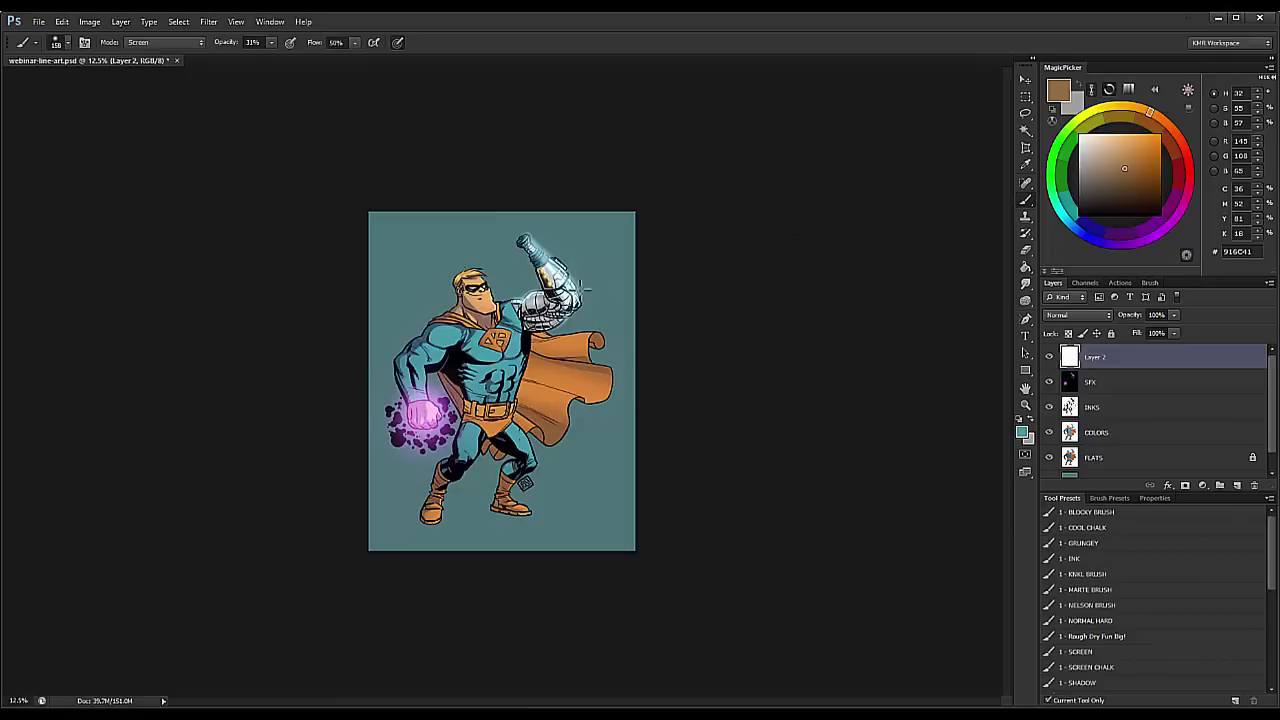
key(g)
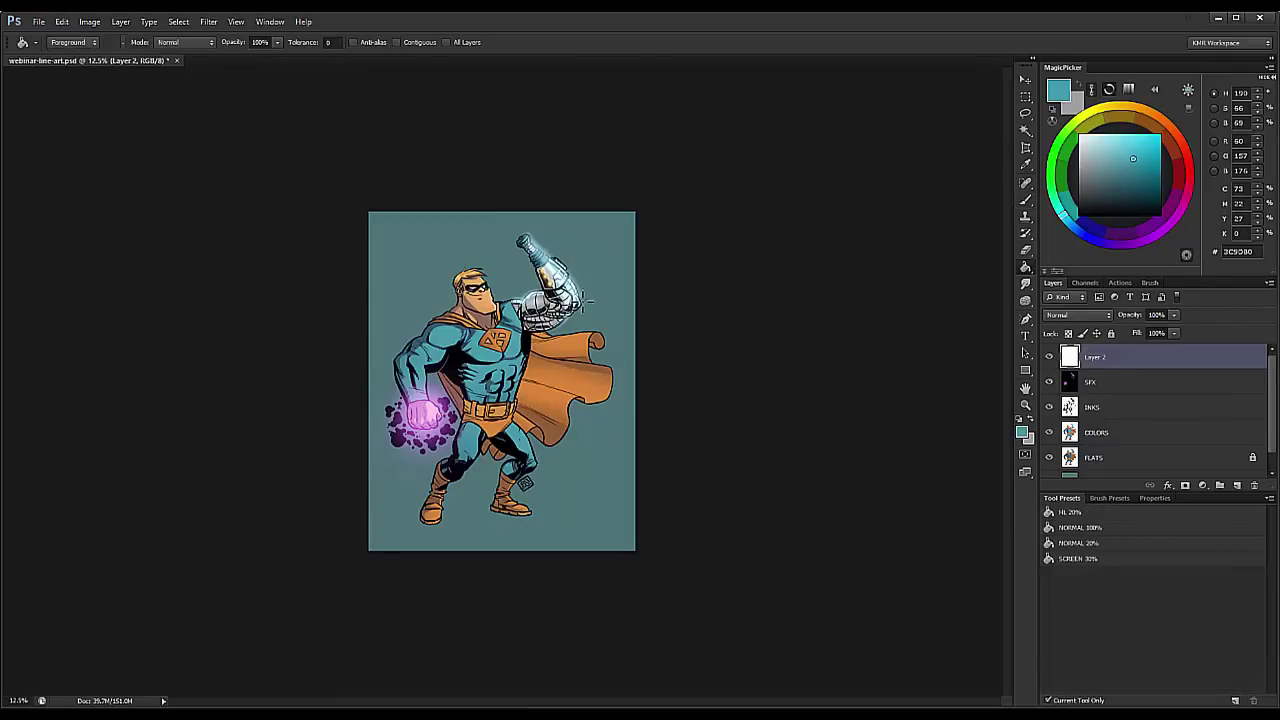
click(549, 344)
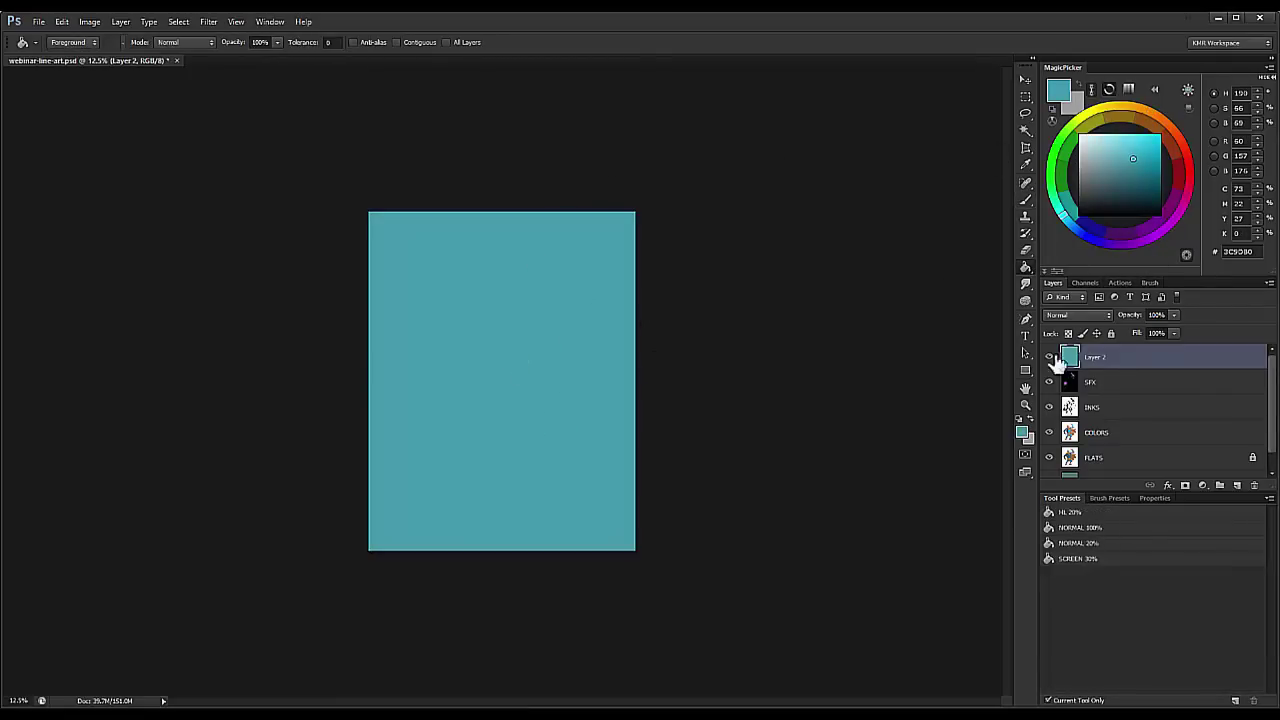
Step: Set the teal-filled layer's blend mode to Color and lower its opacity to 10%
click(1076, 316)
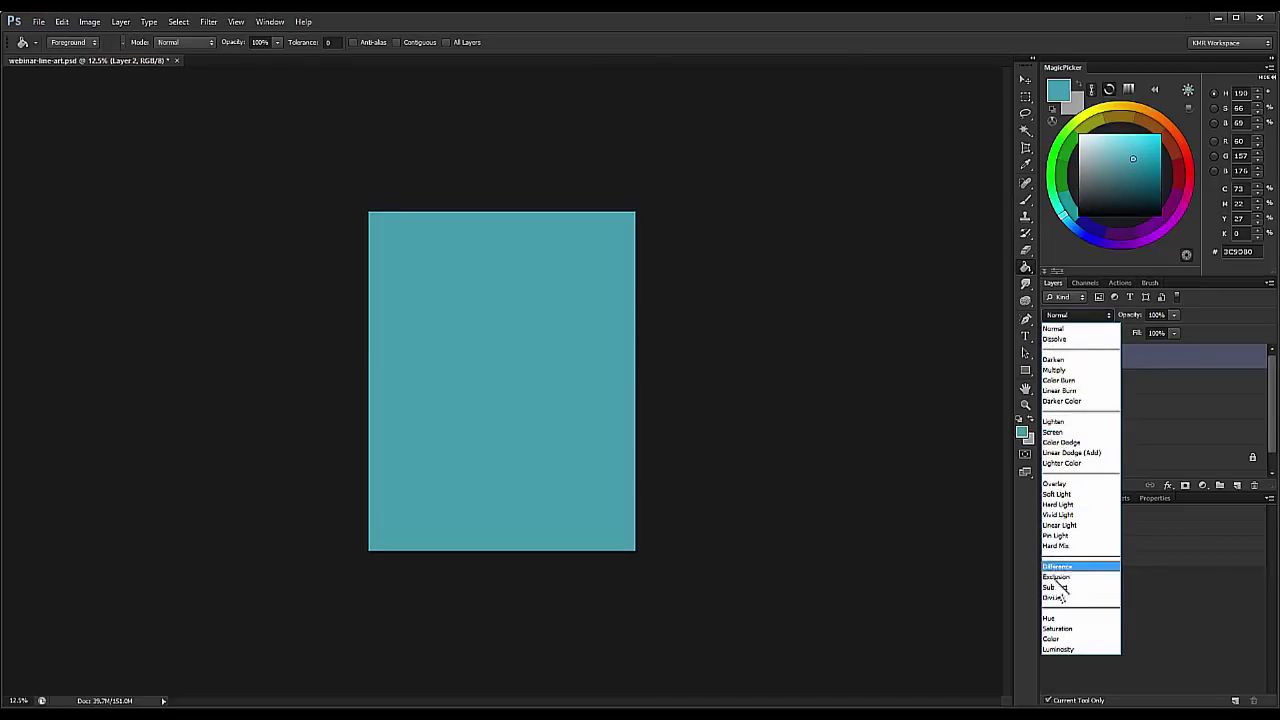
click(1053, 638)
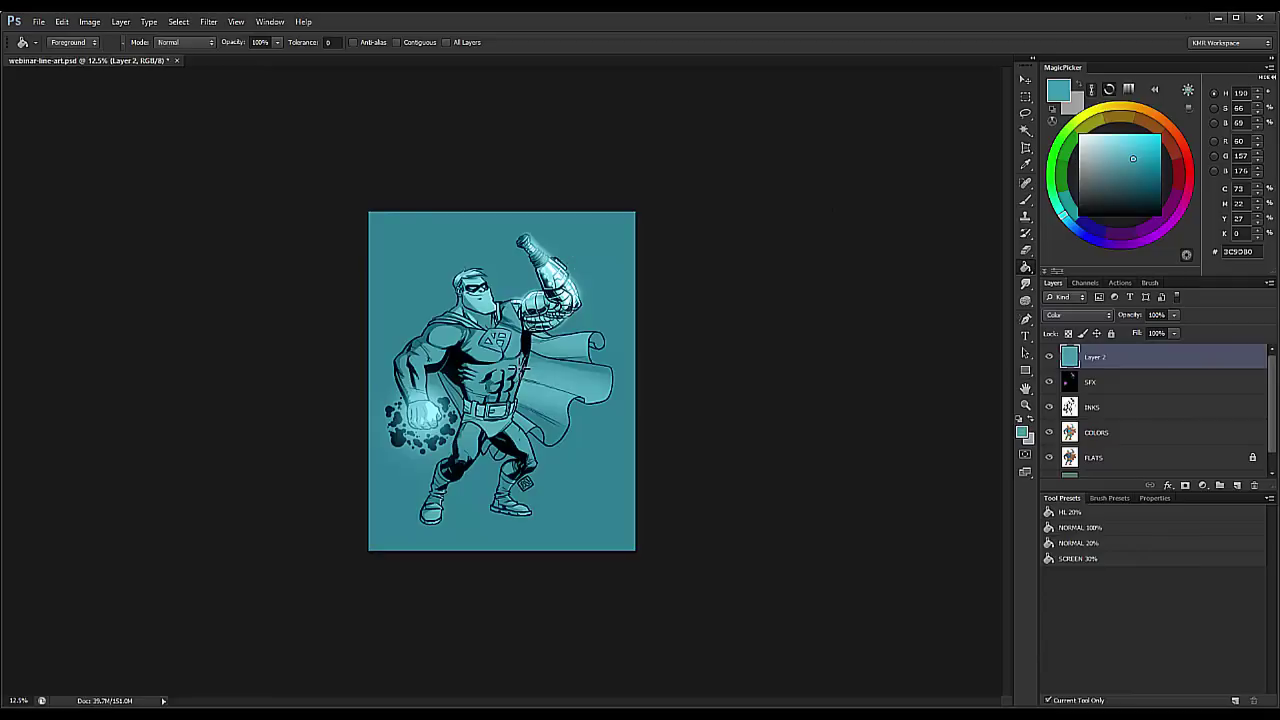
key(z)
click(550, 367)
click(552, 367)
drag(566, 380, 654, 409)
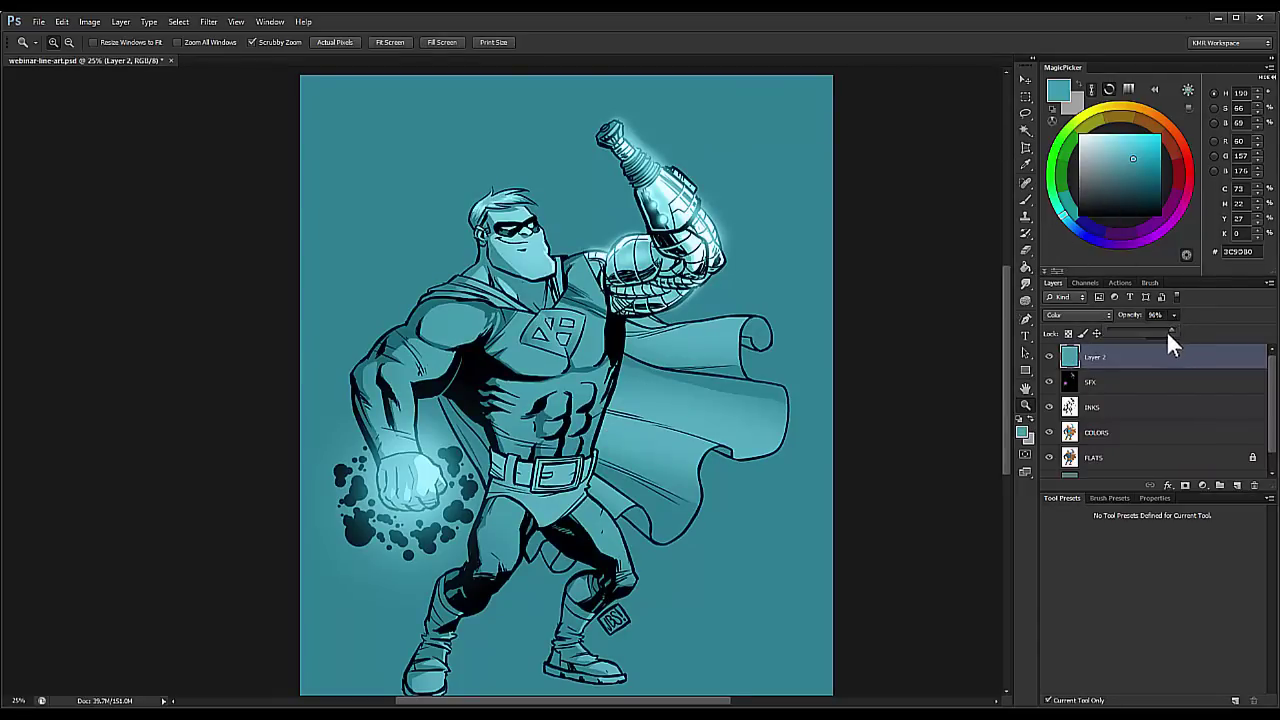
drag(1139, 333, 1172, 335)
drag(1118, 338, 1120, 349)
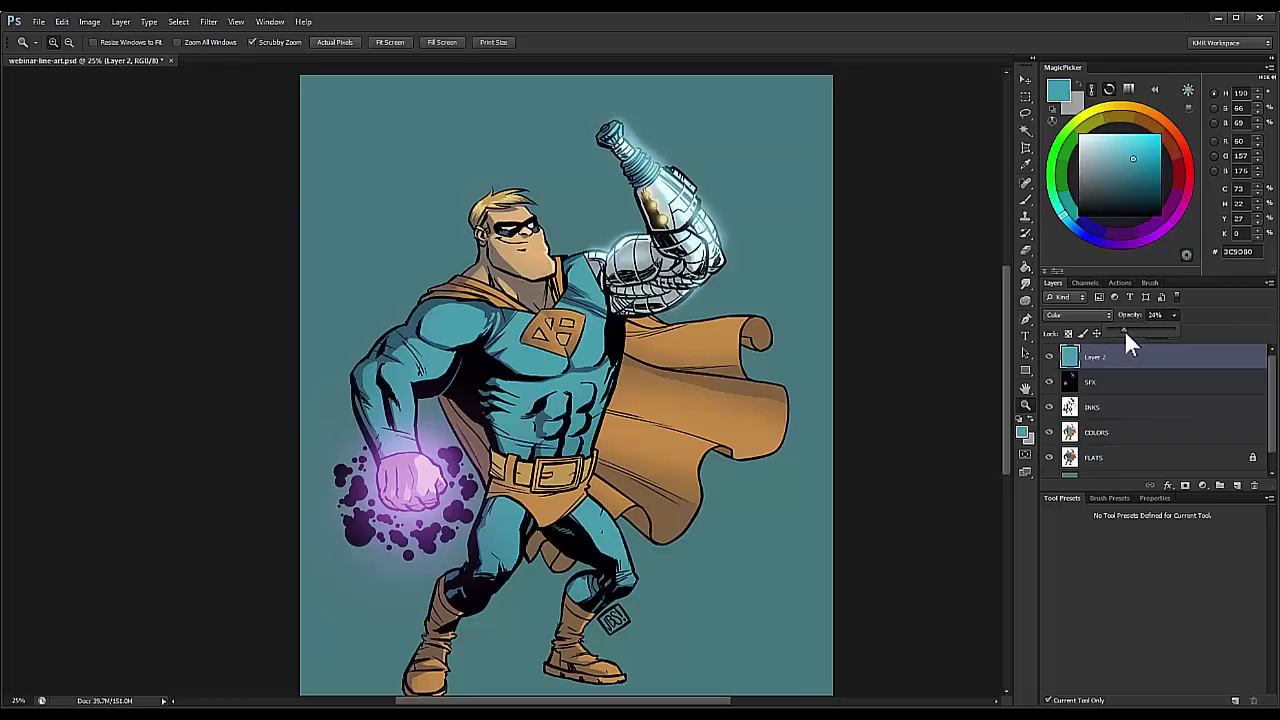
drag(1140, 329, 1128, 327)
drag(1112, 327, 1113, 328)
Step: Toggle the teal overlay layer's visibility to compare the artwork with and without the tint
click(1050, 357)
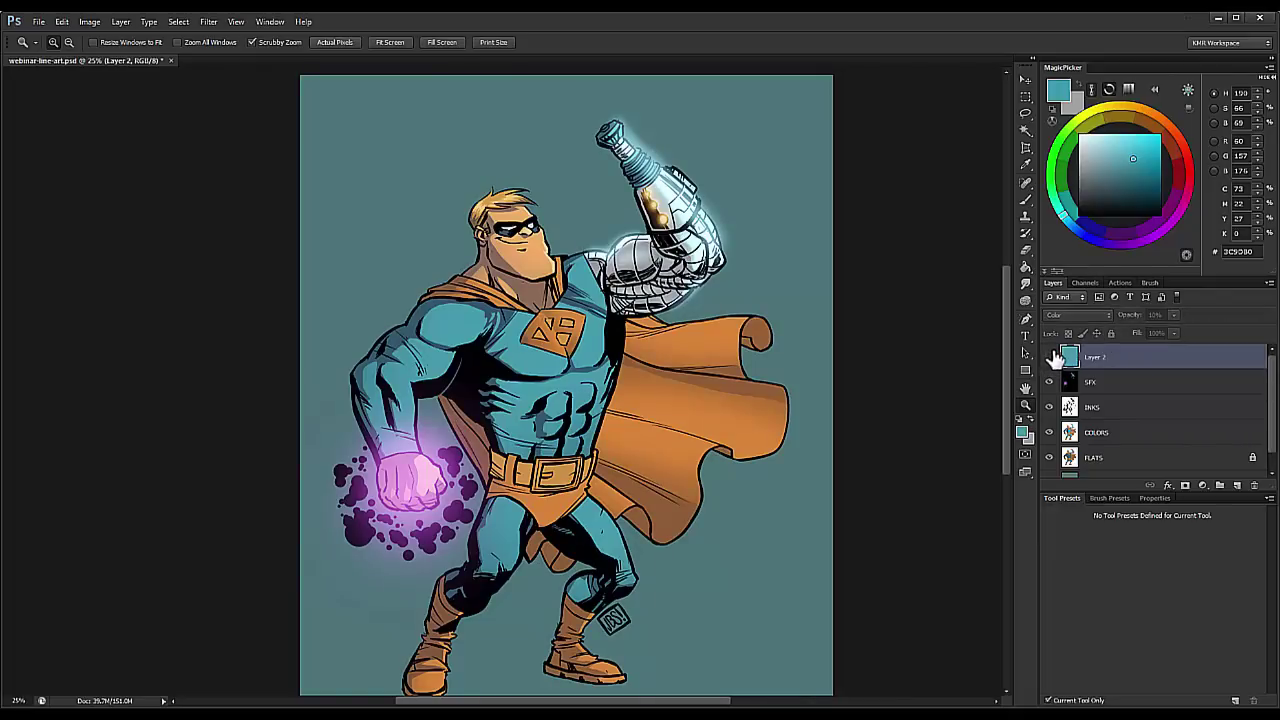
click(1052, 357)
click(1050, 360)
click(1050, 358)
click(1050, 358)
click(1050, 358)
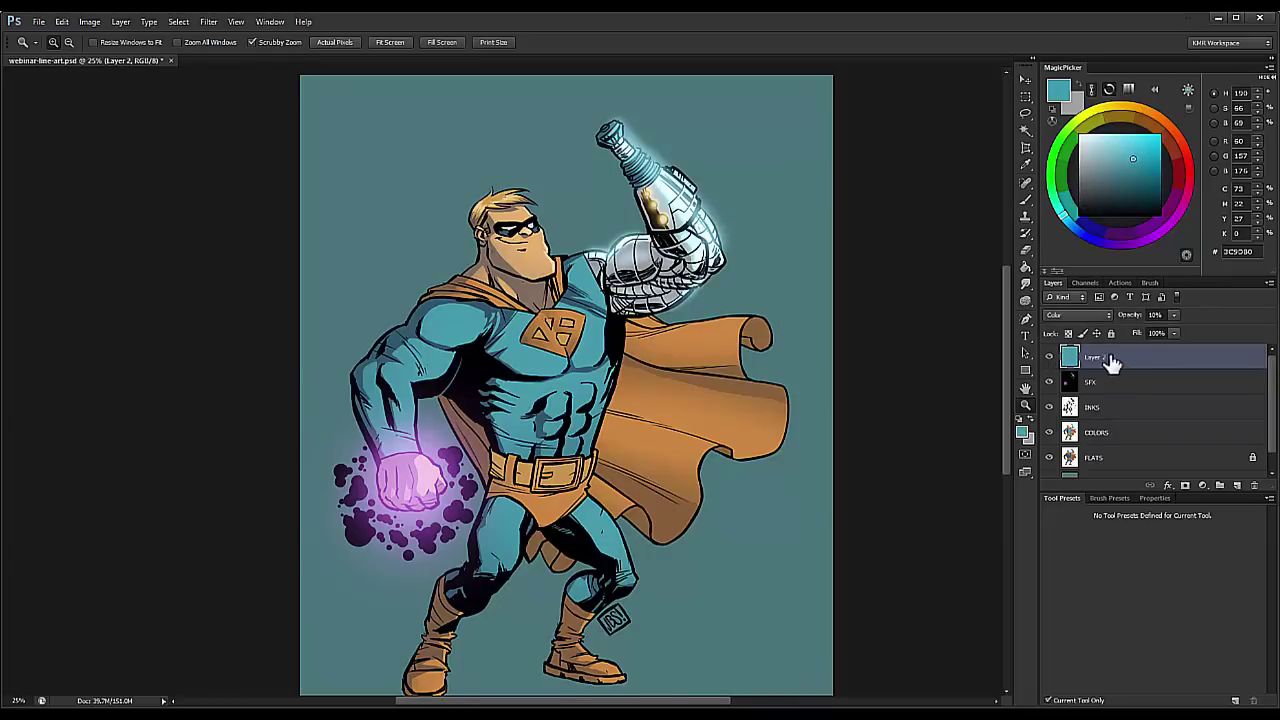
Step: Raise the teal Color-mode overlay layer's opacity to 42% and recolor it red using Hue/Saturation with saturation +76
click(1174, 332)
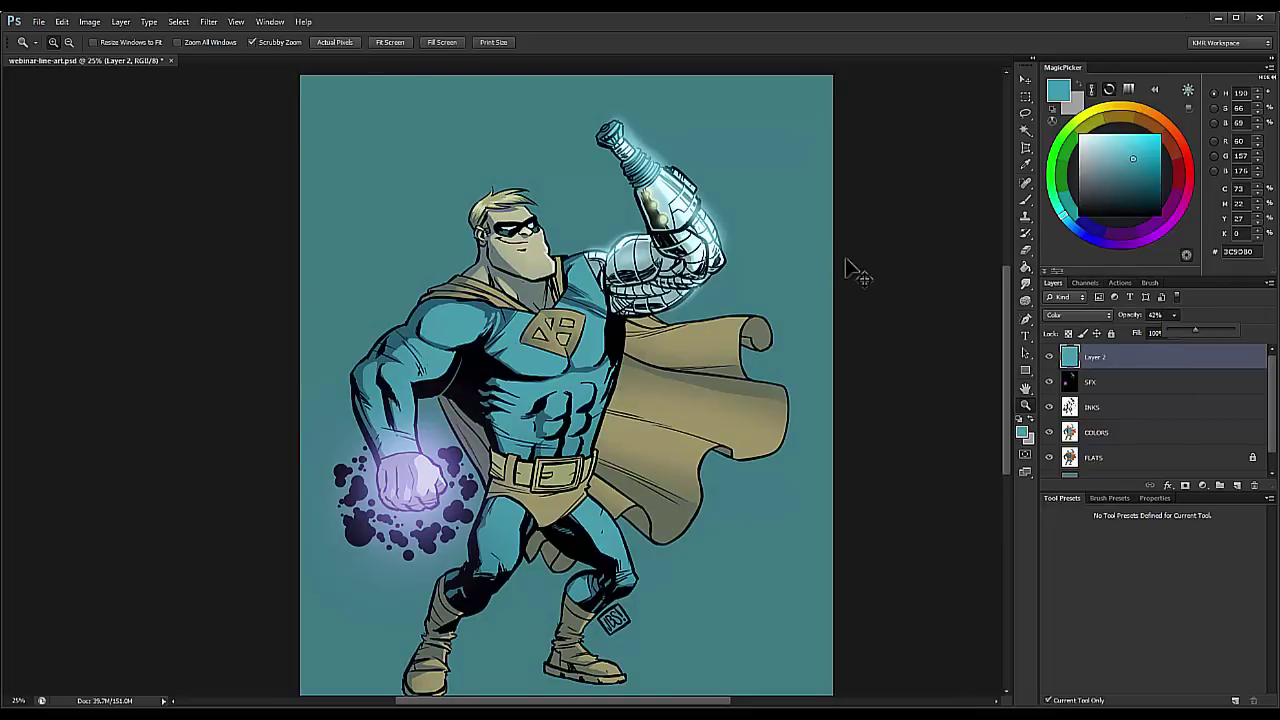
key(ctrl+u)
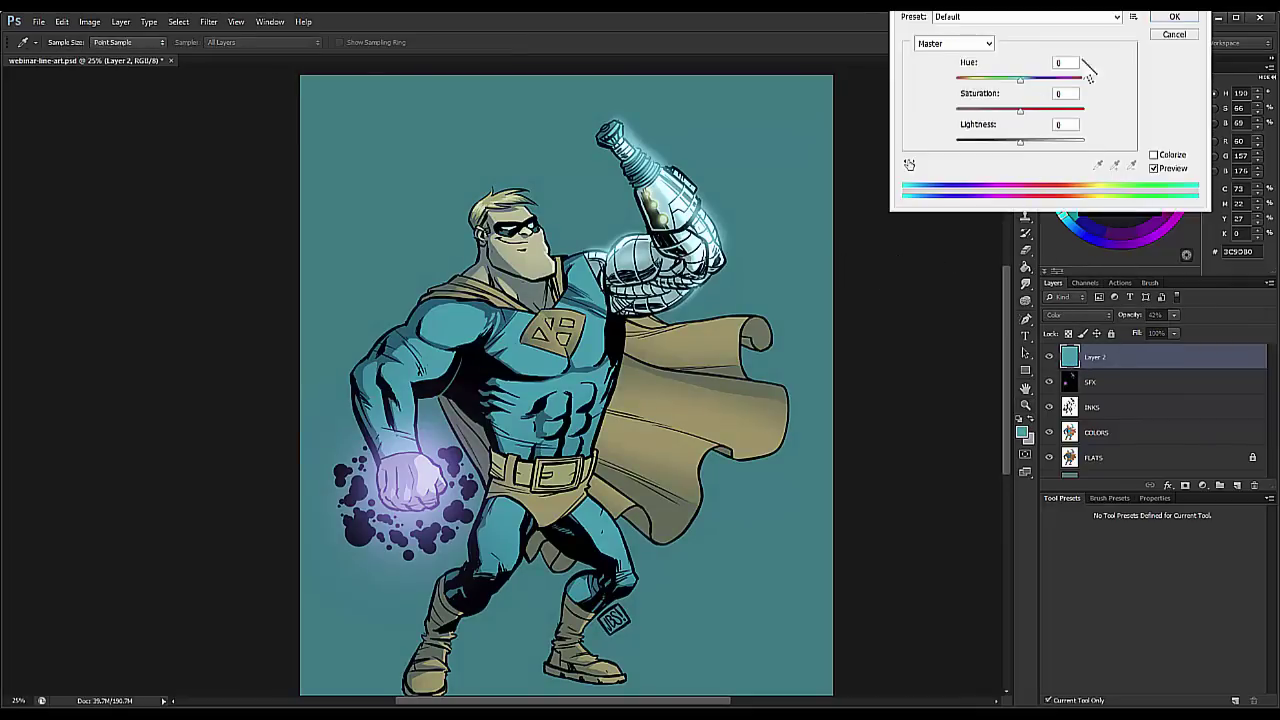
drag(1060, 6, 894, 118)
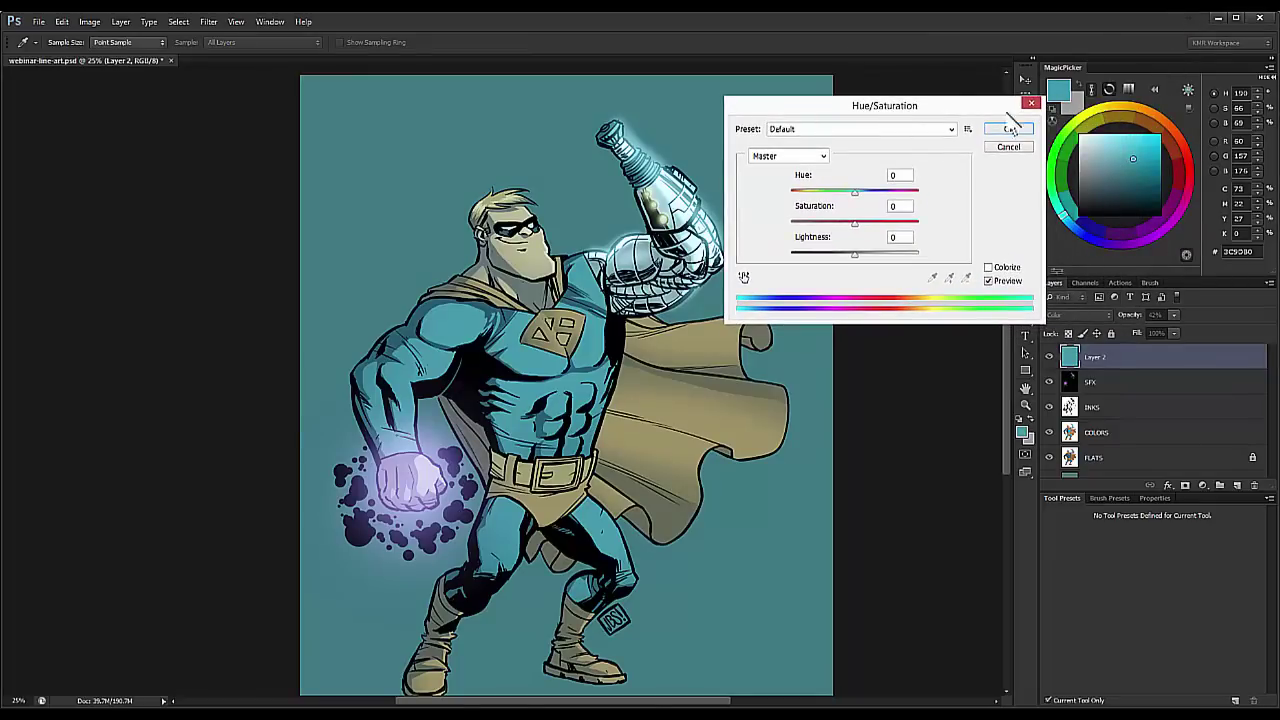
drag(855, 192, 918, 192)
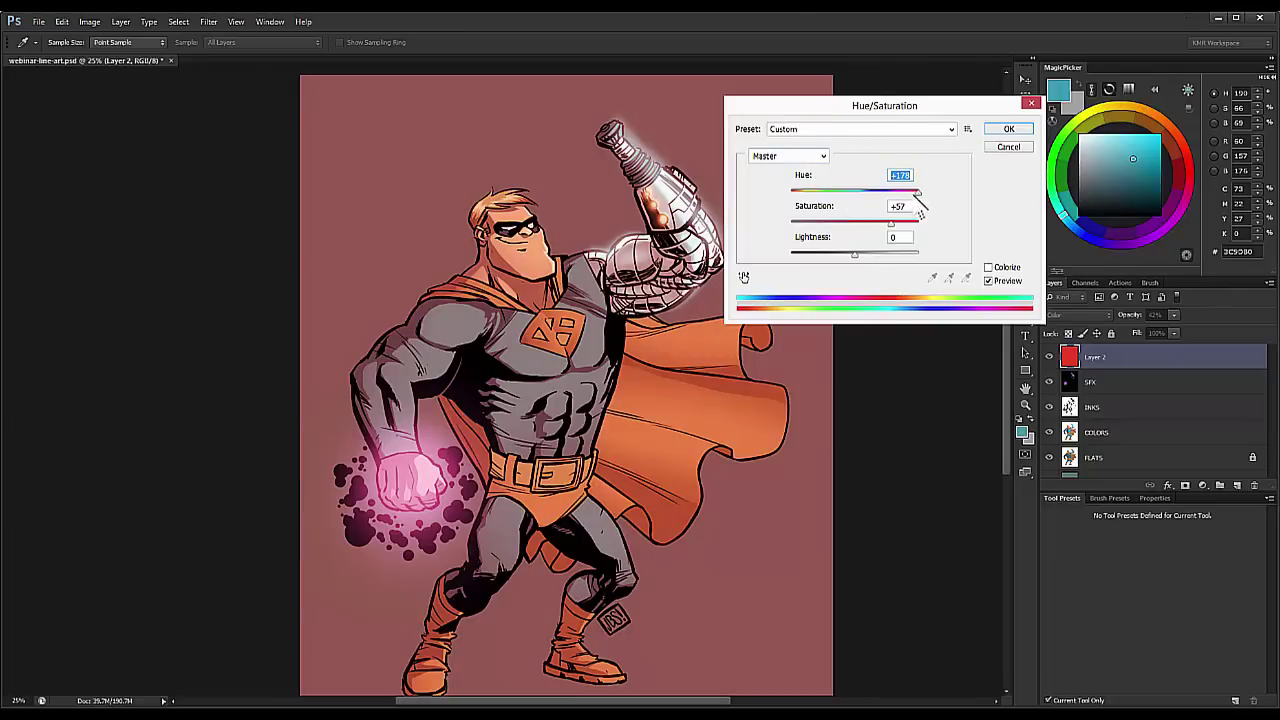
drag(892, 222, 902, 223)
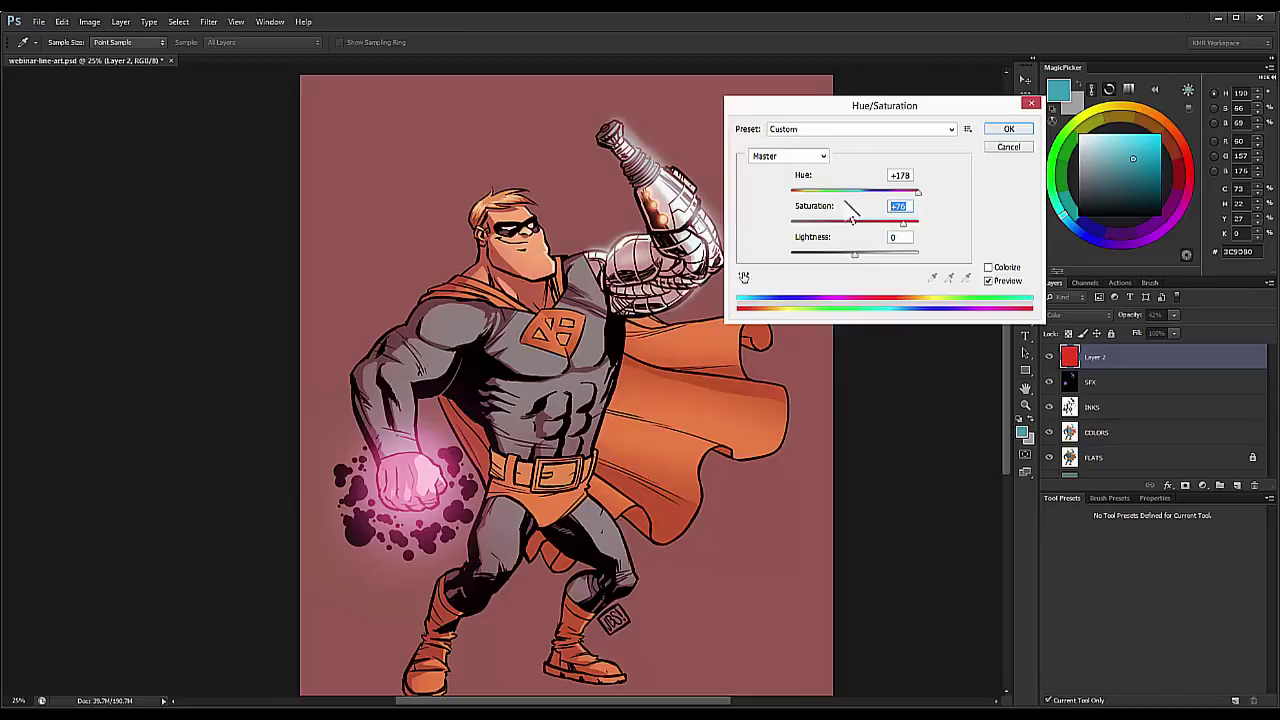
drag(853, 190, 836, 189)
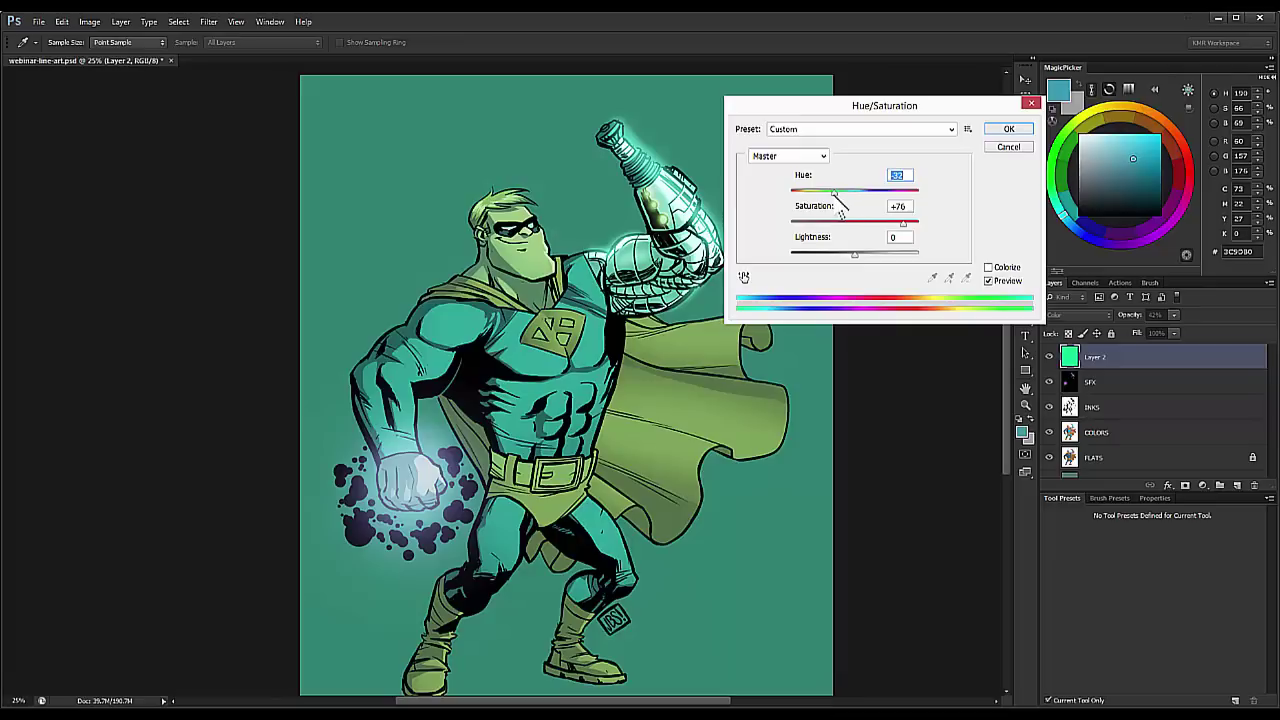
drag(834, 190, 910, 192)
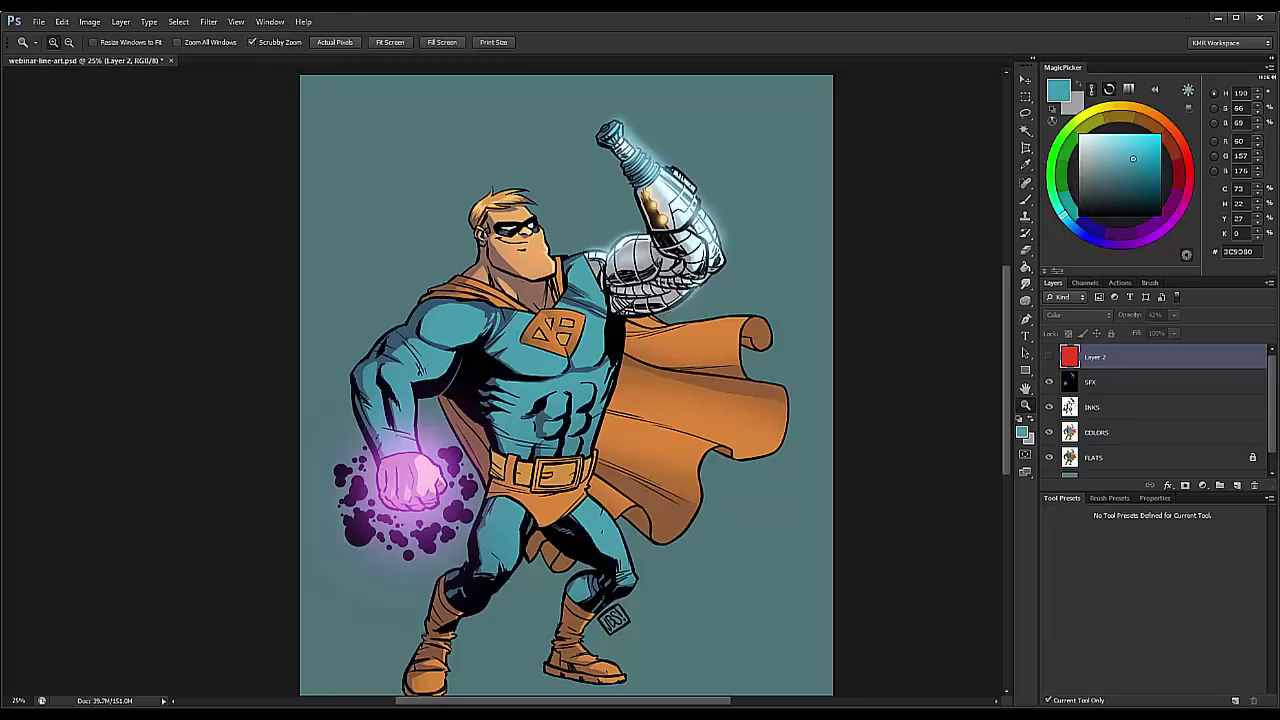
Step: Isolate the INKS line art by hiding the SFX, COLORS, FLATS and teal background layers
click(1049, 382)
click(1049, 407)
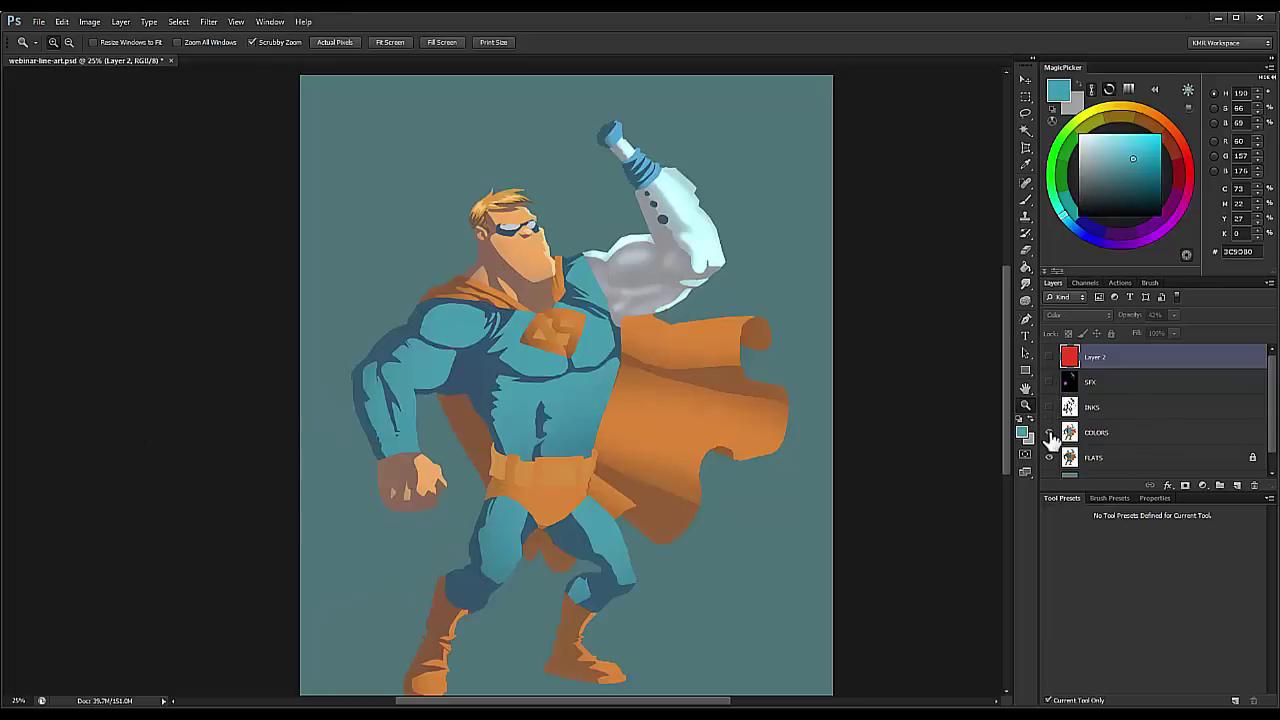
click(1049, 432)
click(1049, 457)
drag(1271, 449, 1266, 468)
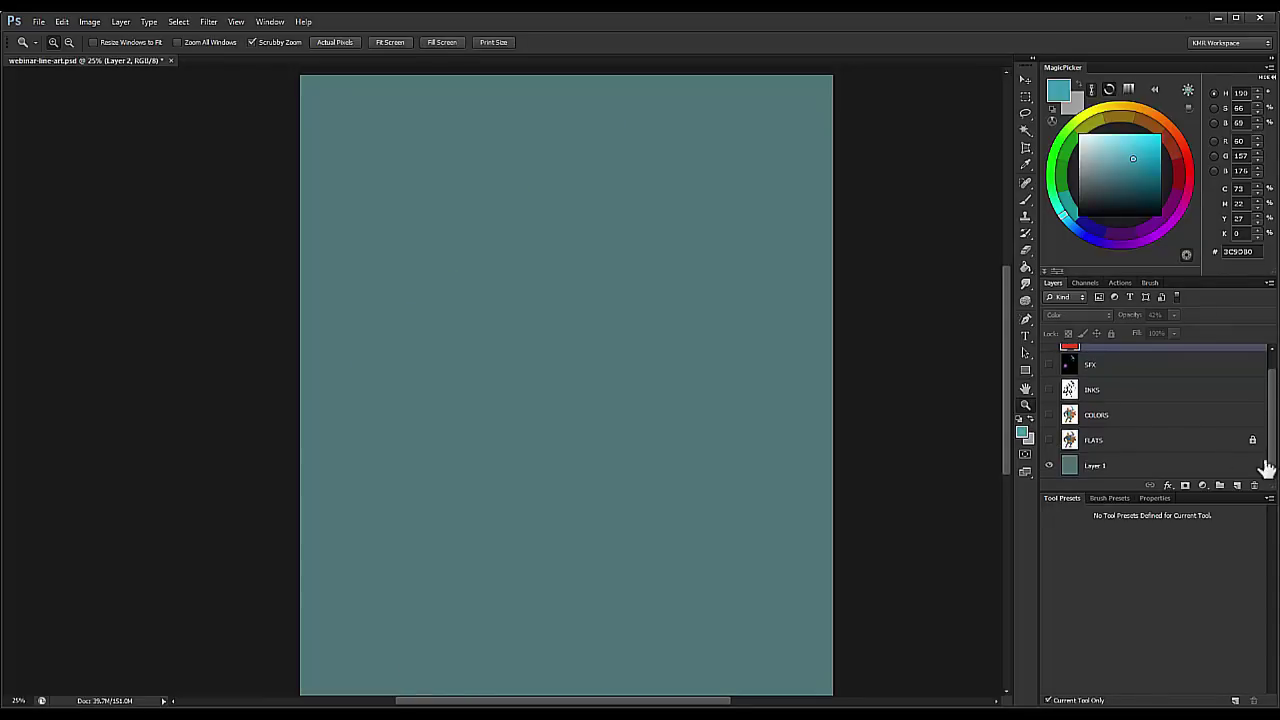
click(1049, 389)
click(1049, 465)
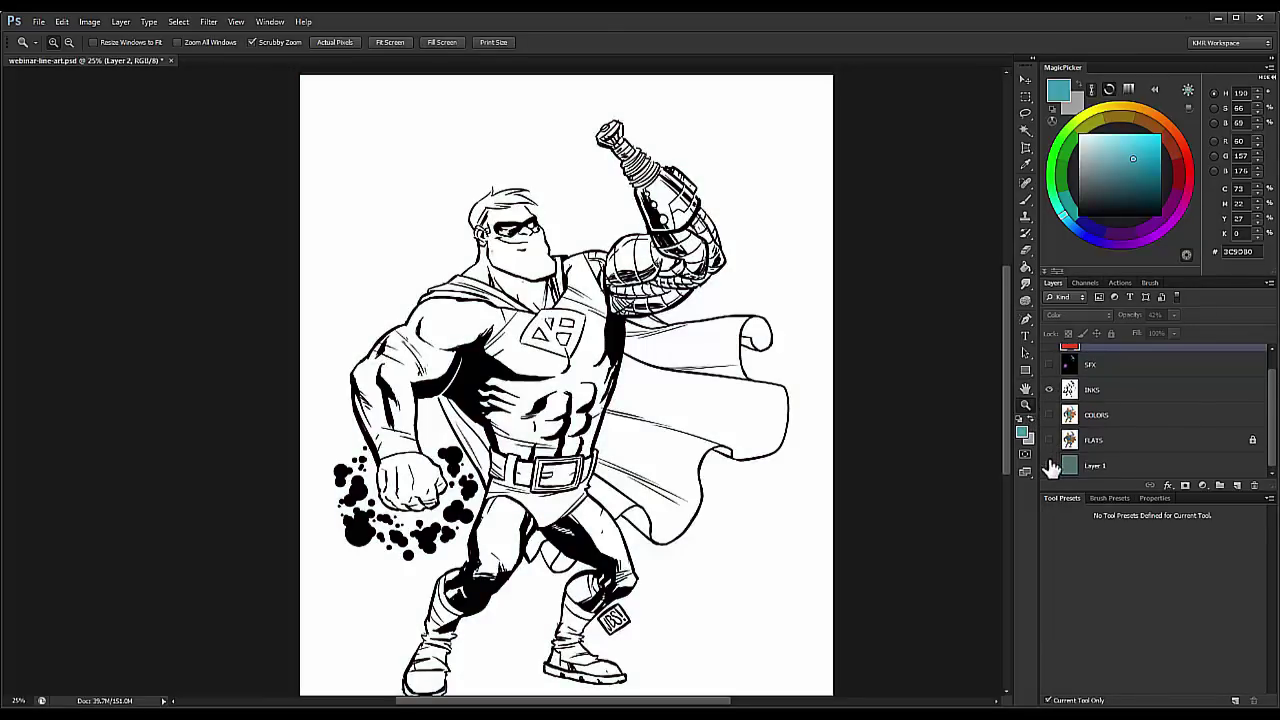
Step: Show the background, FLATS, COLORS and SFX layers again one by one to review the coloring stages
click(1049, 465)
click(1049, 440)
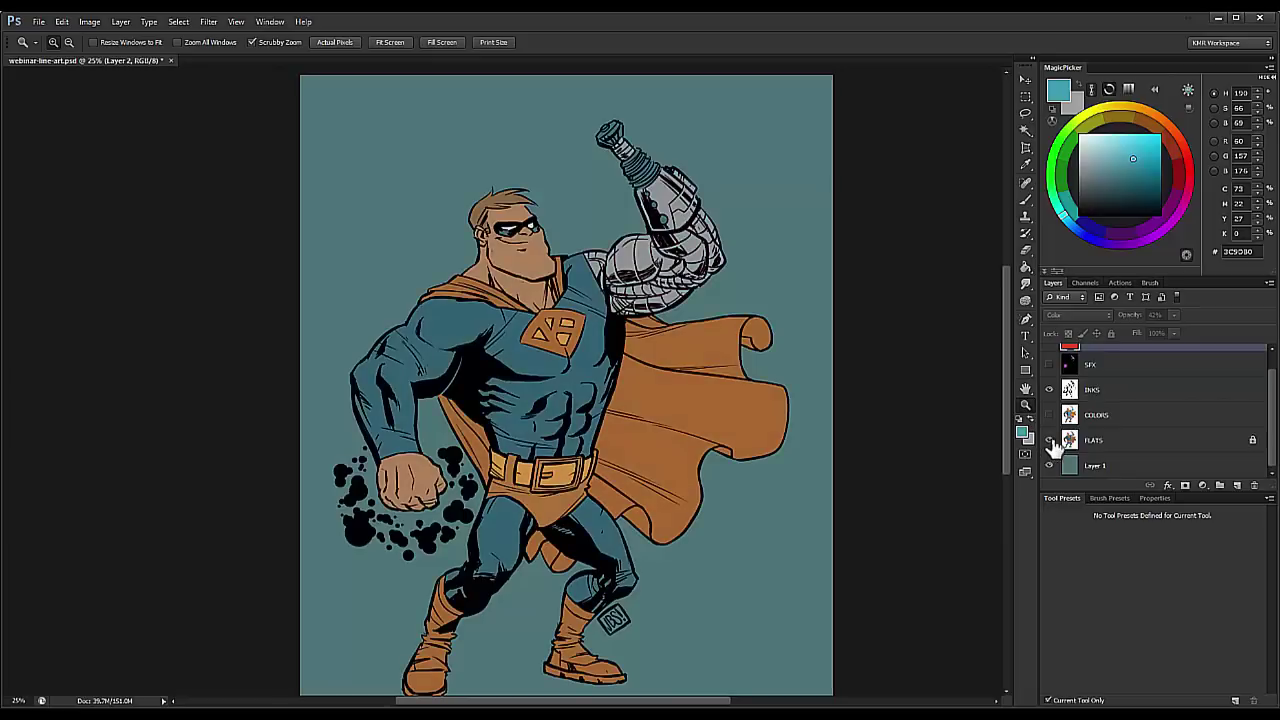
click(1049, 414)
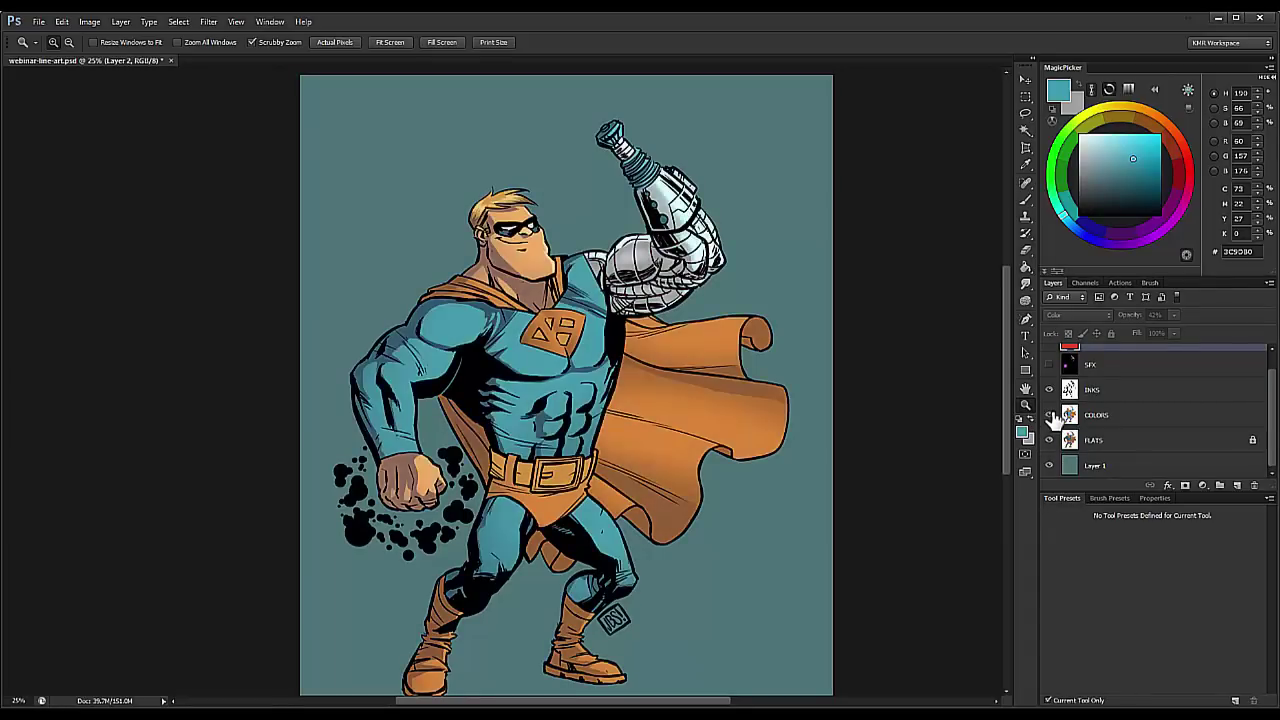
click(1049, 364)
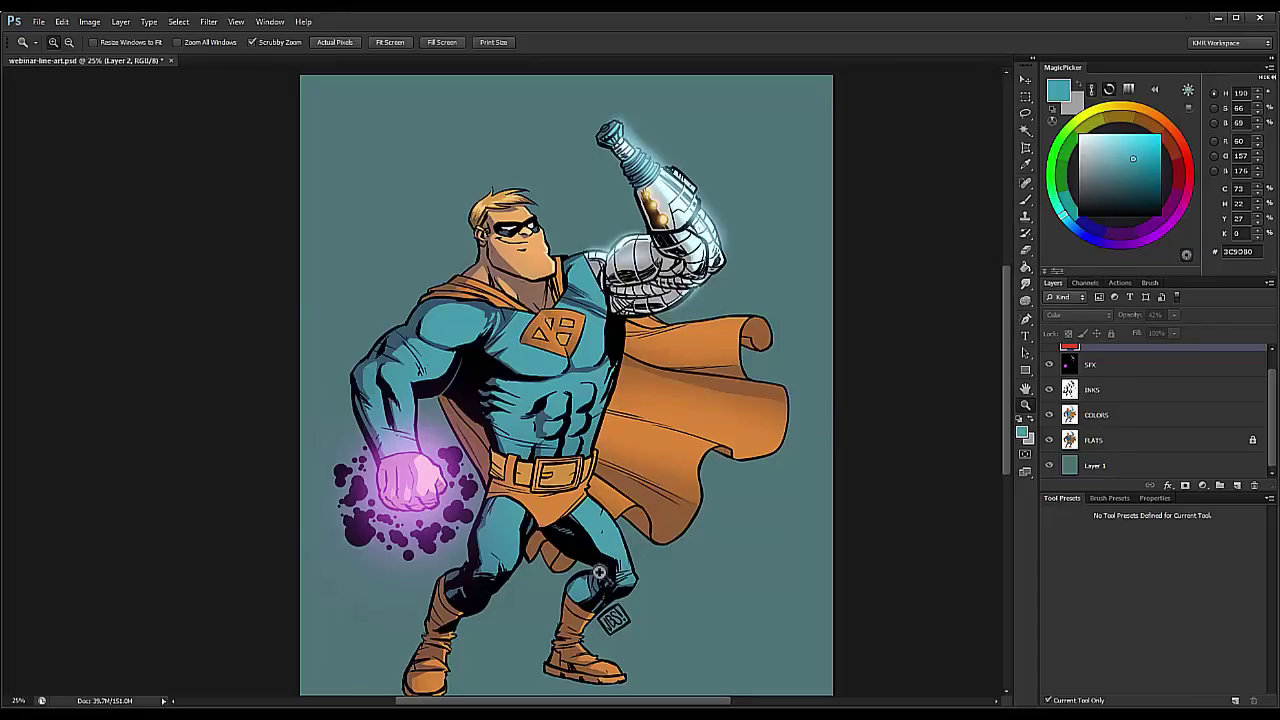
Step: Switch to the browser and look over the start of the Coloring Comics with Photoshop course syllabus
key(alt+Tab)
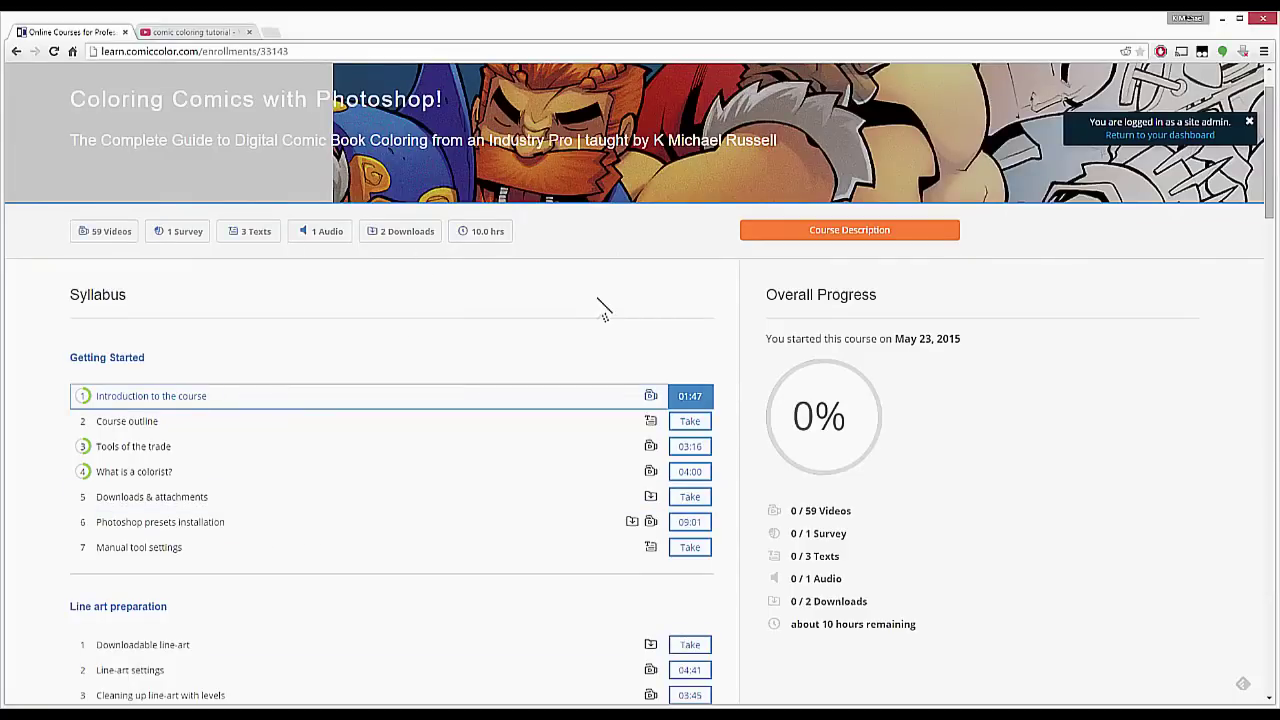
scroll(1266, 142, down, 1)
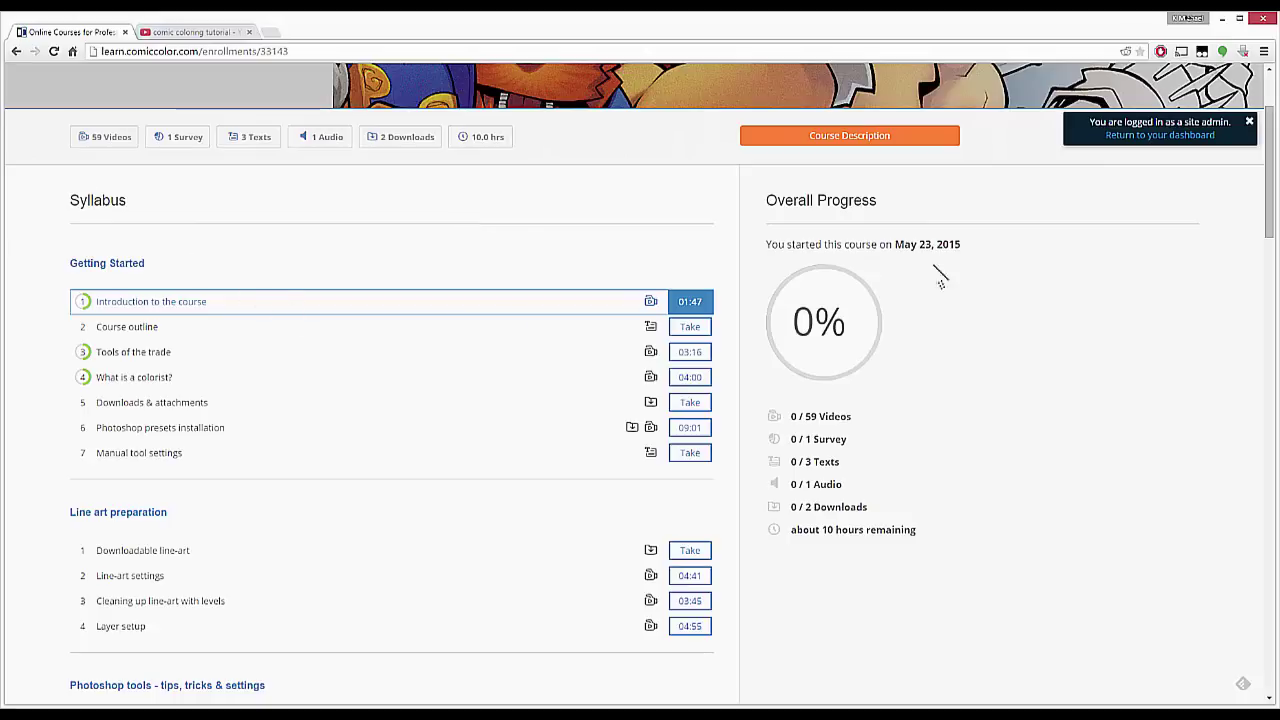
drag(1269, 214, 1273, 252)
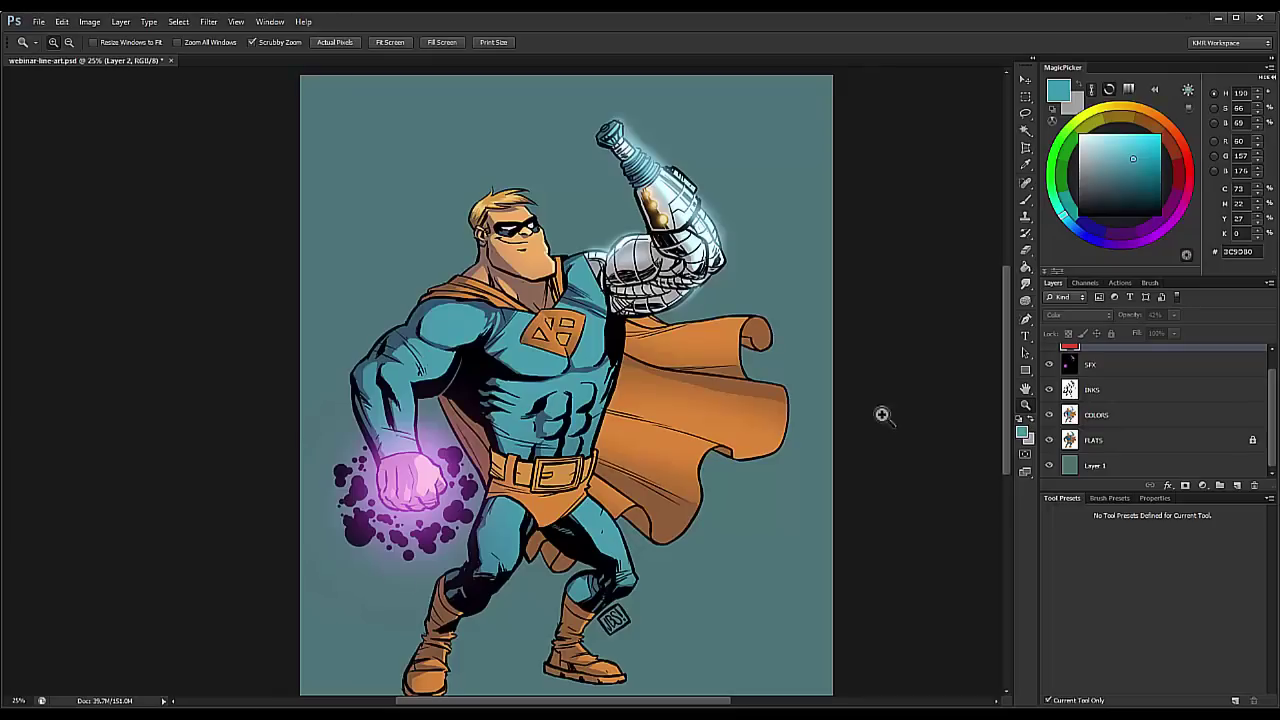
Step: Return to Photoshop and view the brush presets and the Brush tool's custom tool presets
click(1102, 497)
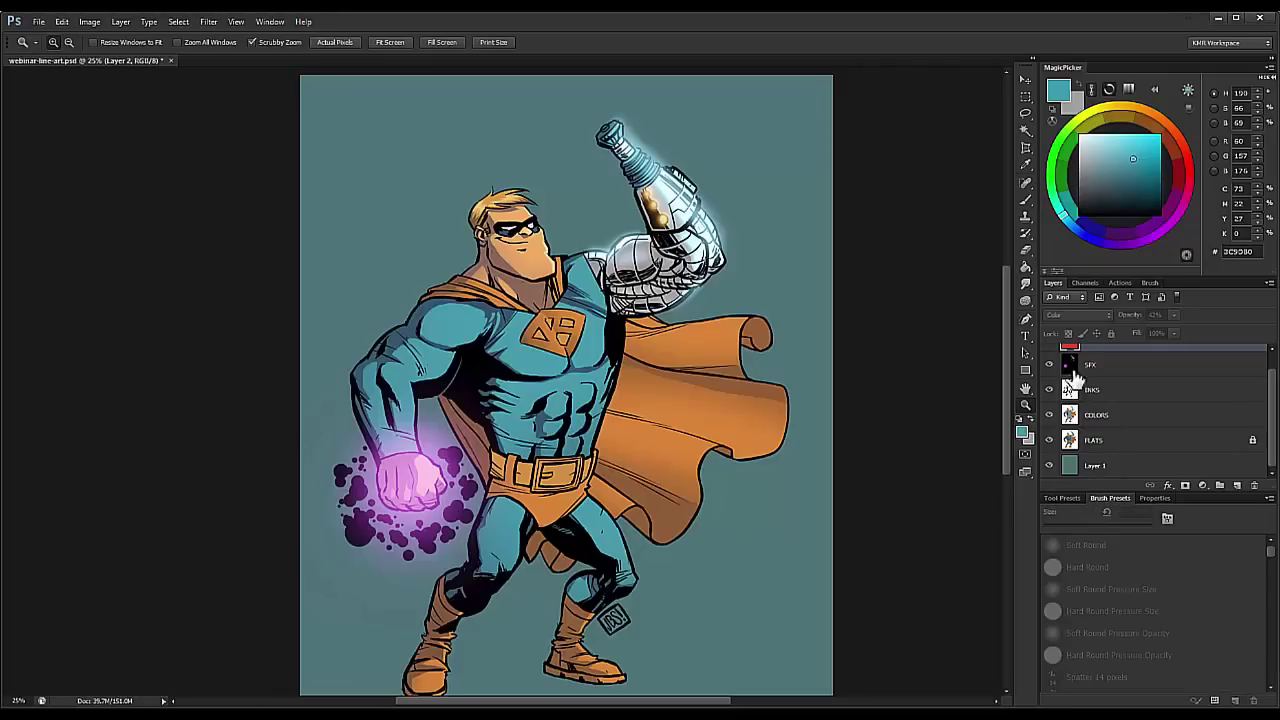
click(1024, 198)
click(1064, 497)
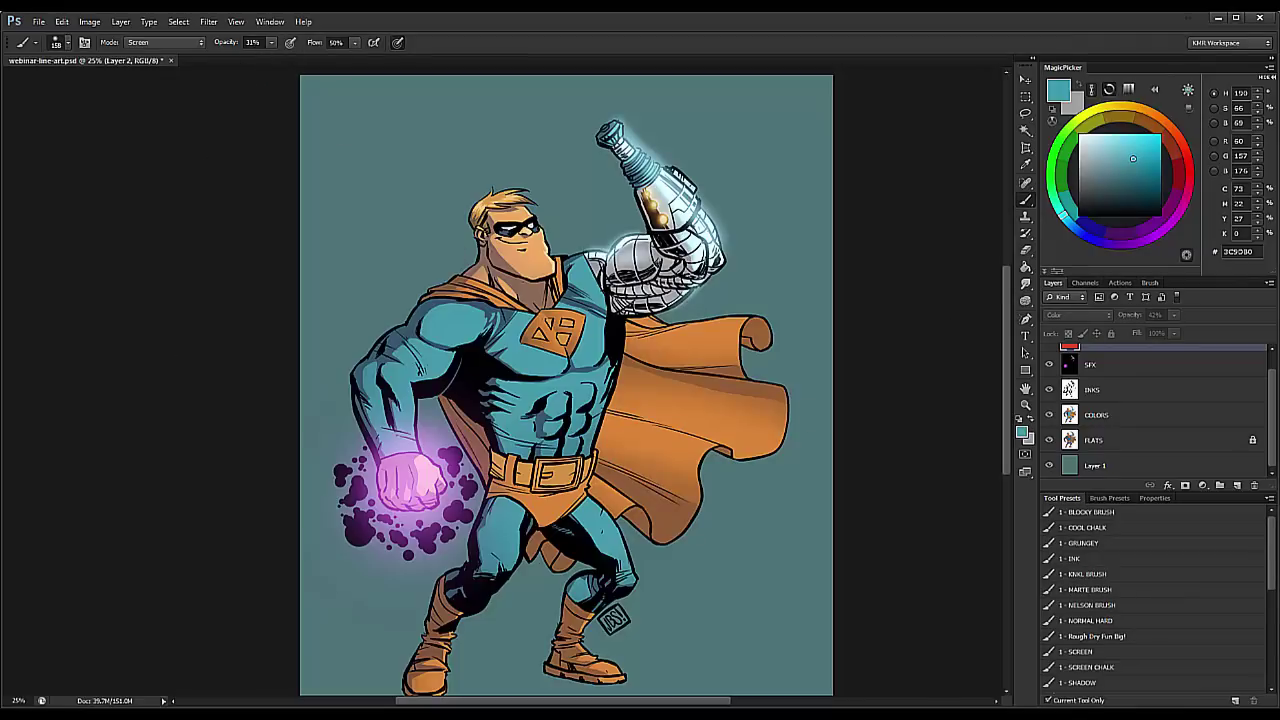
Step: Switch to the browser and review the course syllabus from Getting Started through the Rendering section
key(alt+Tab)
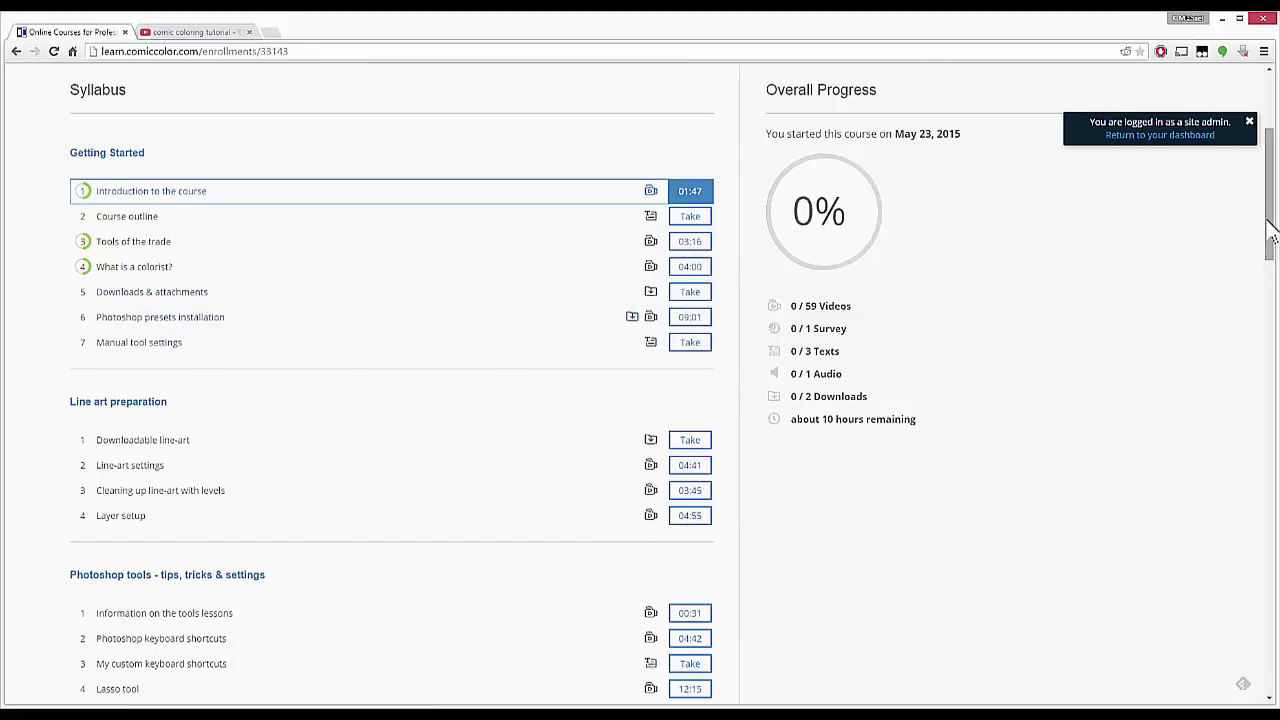
drag(1272, 230, 1271, 262)
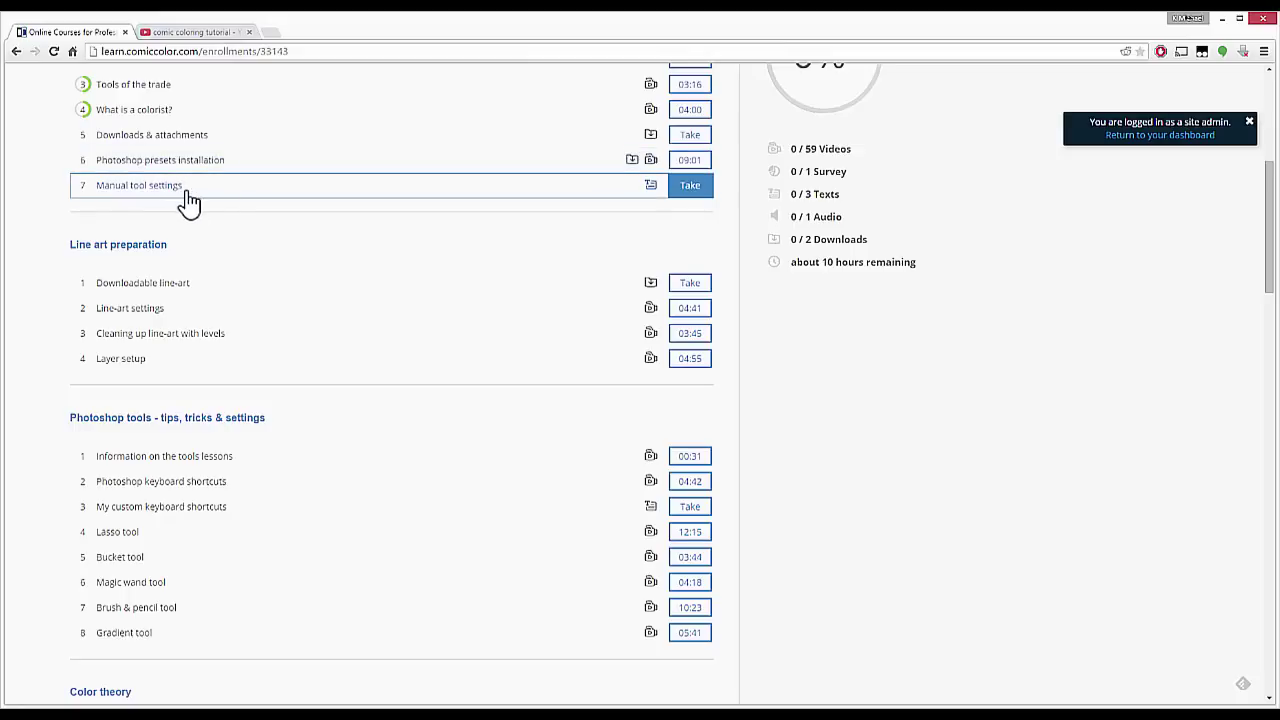
drag(1272, 280, 1271, 305)
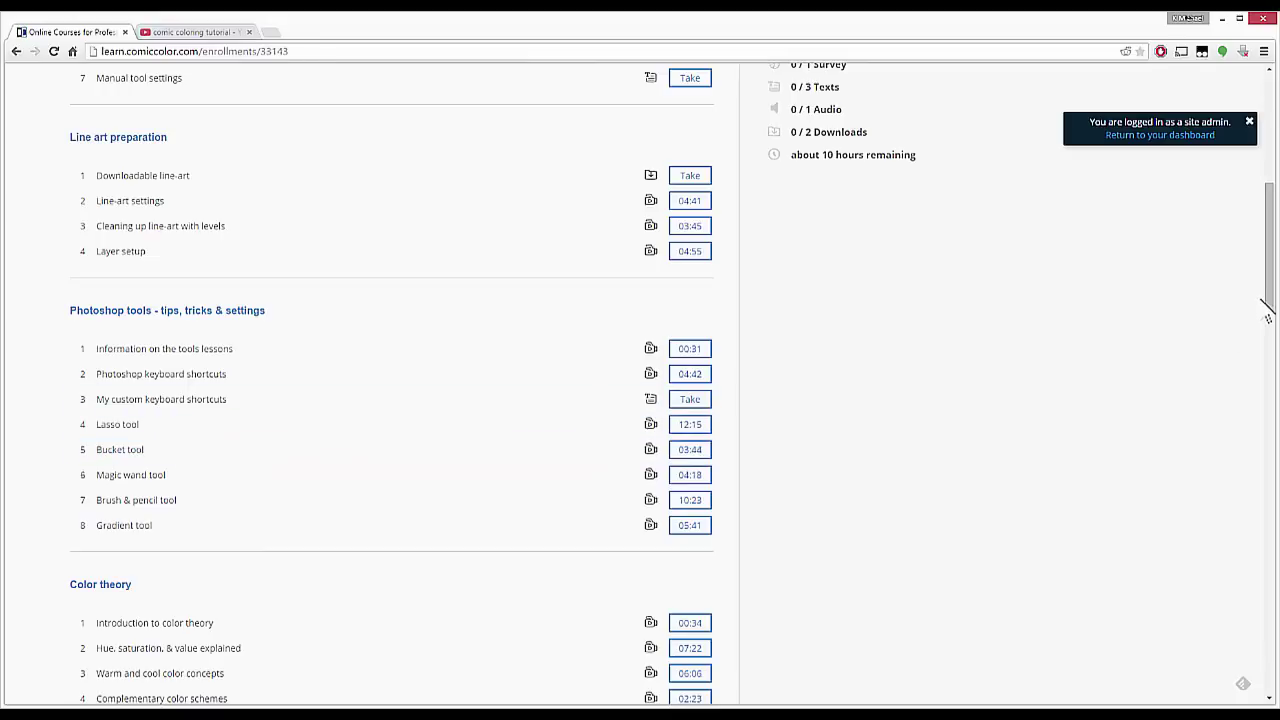
drag(1266, 300, 1267, 376)
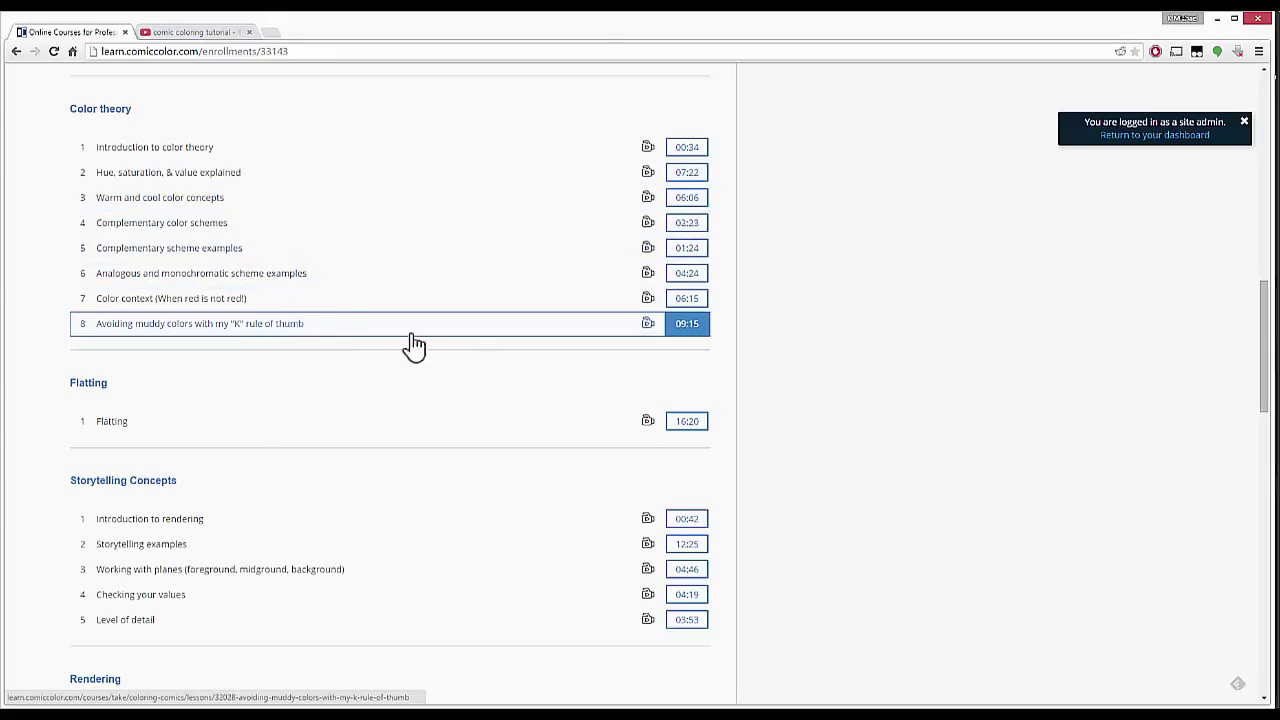
drag(1260, 350, 1264, 386)
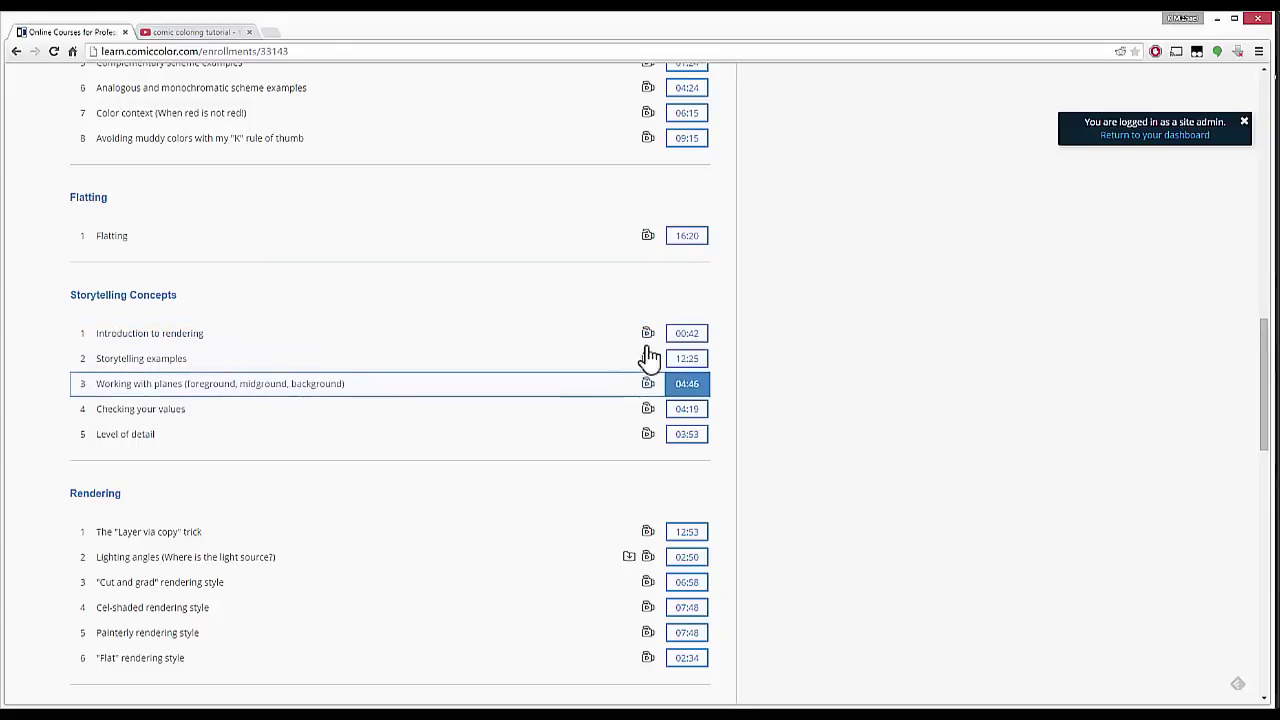
drag(1265, 357, 1265, 440)
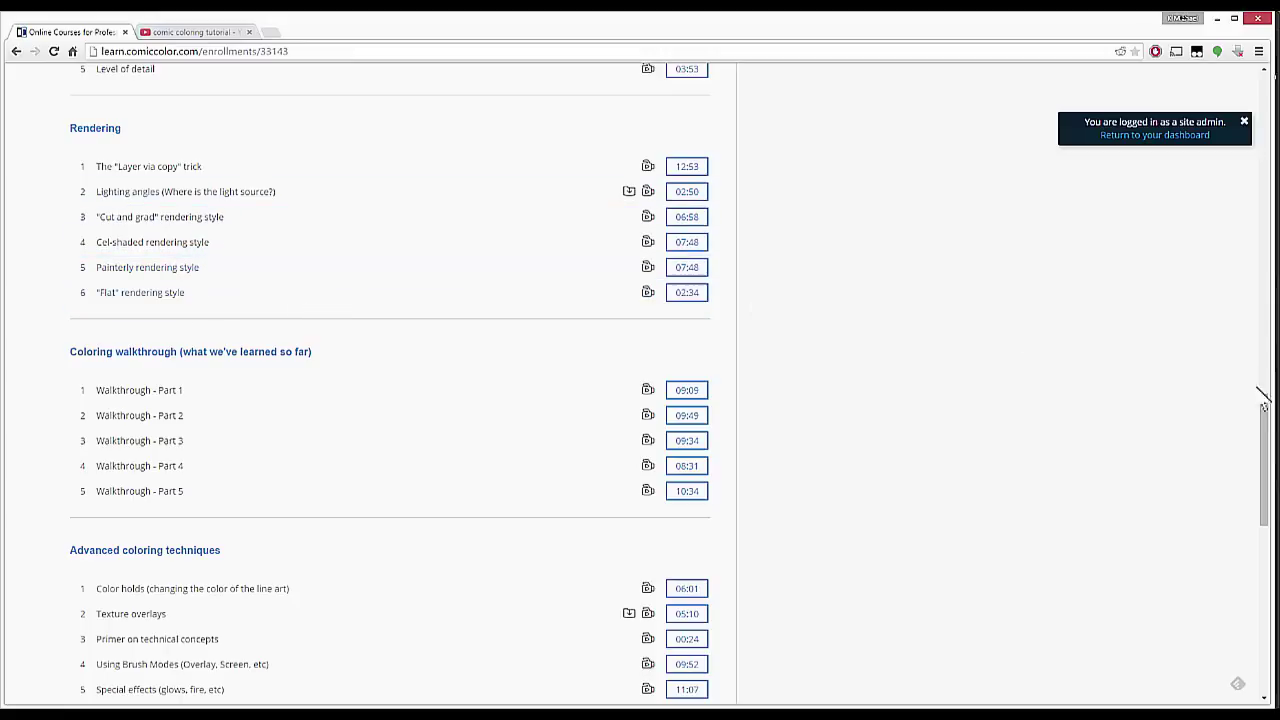
Step: Review the remaining syllabus sections from the coloring walkthrough and advanced techniques through the bonus video tutorials
drag(1265, 408, 1262, 462)
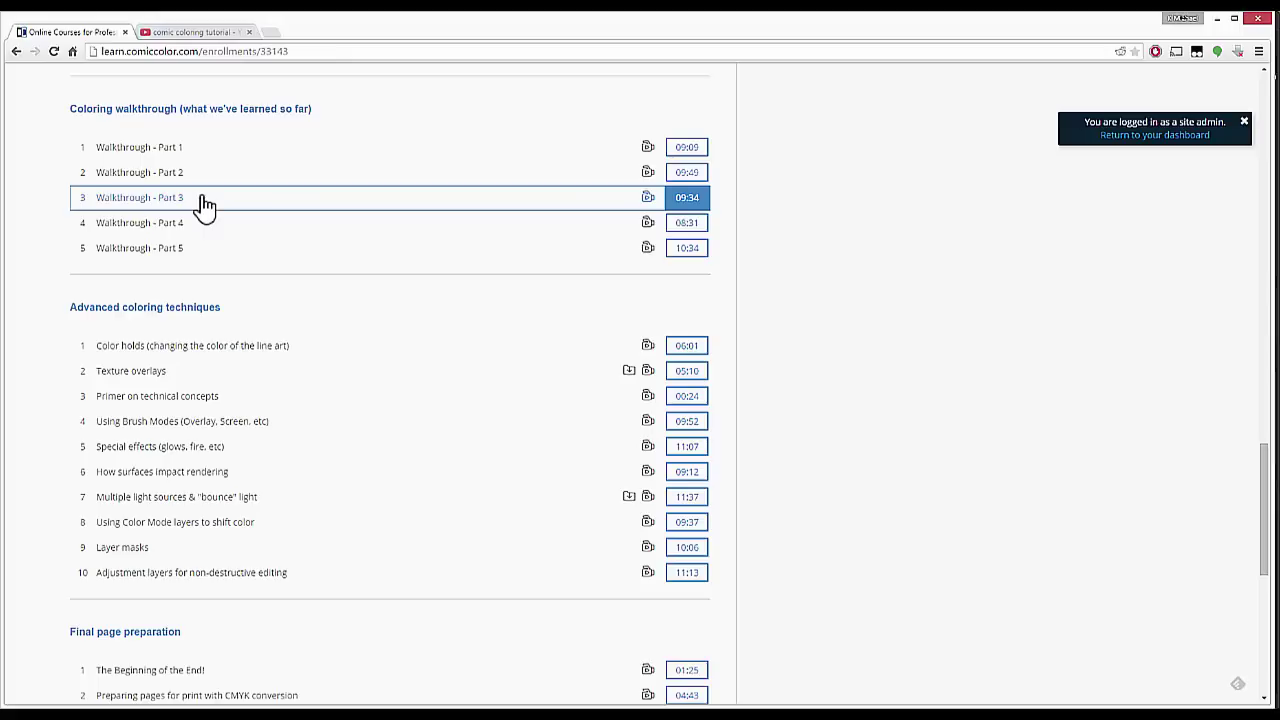
mouse_move(1266, 455)
mouse_down()
mouse_move(1262, 381)
mouse_move(1262, 460)
mouse_up()
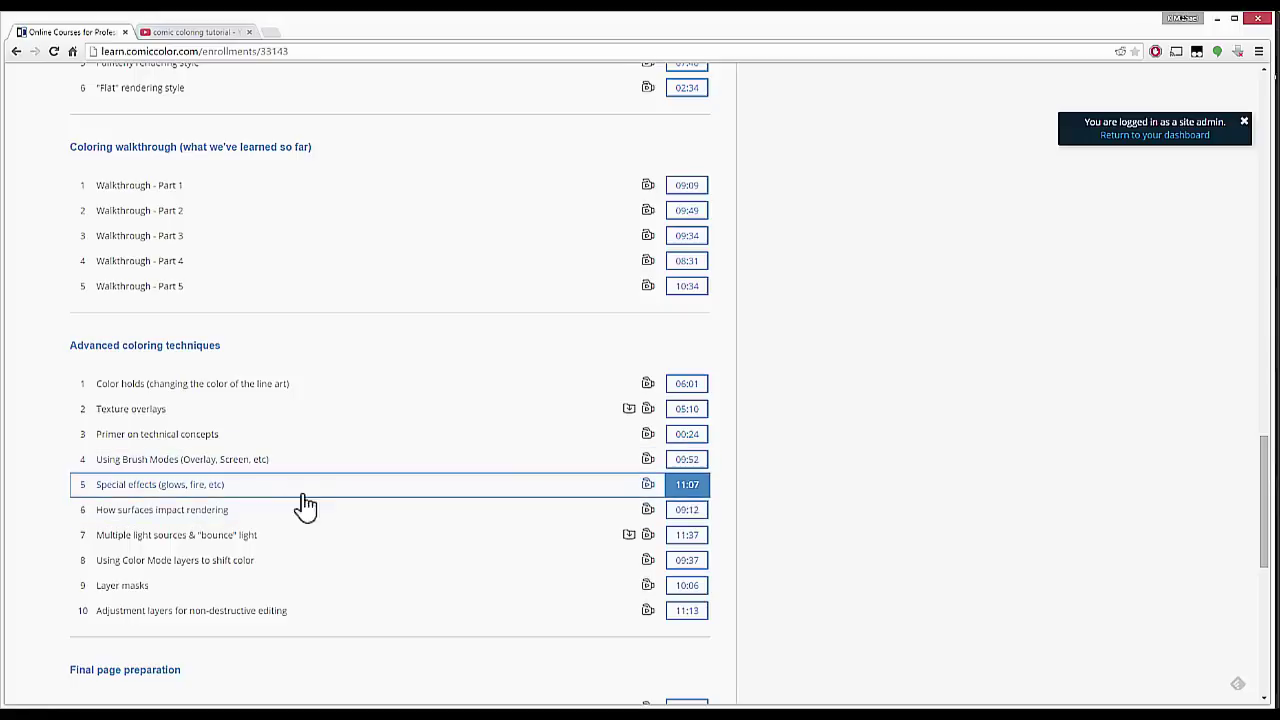
drag(1272, 455, 1271, 483)
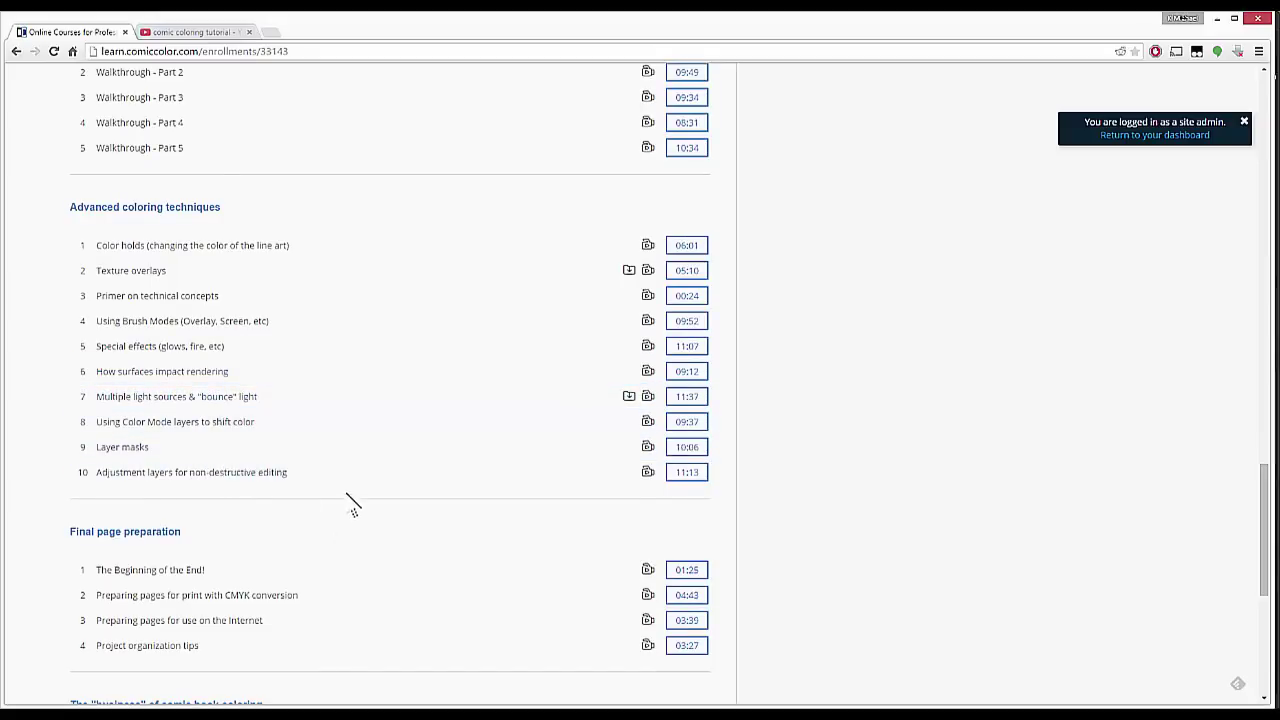
drag(1265, 484, 1262, 546)
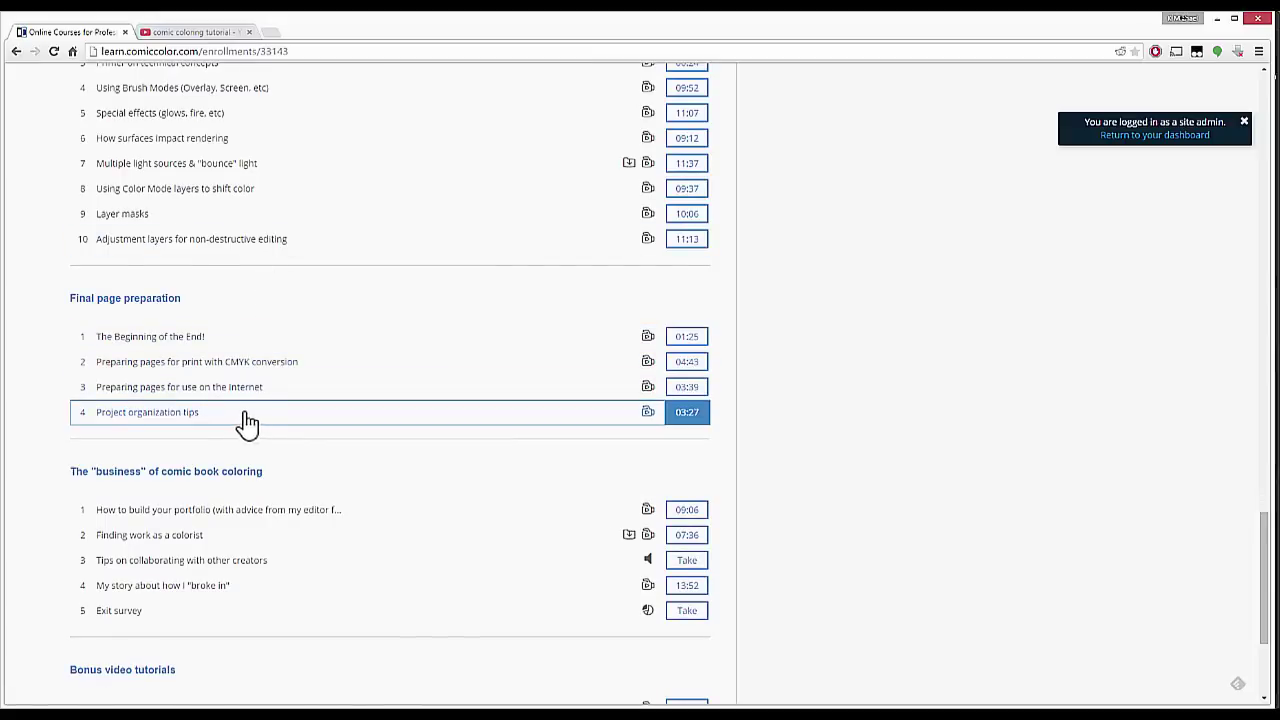
scroll(1264, 535, down, 3)
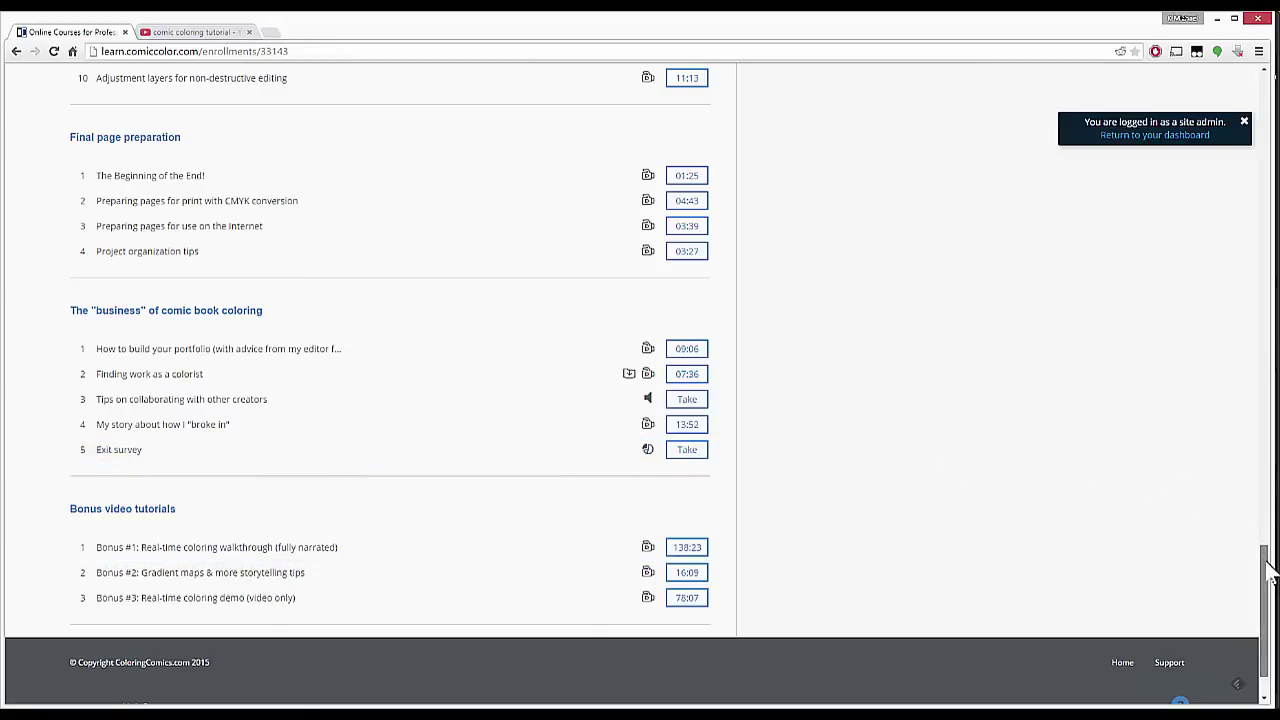
Step: Open The "Layer via copy" trick lesson from the syllabus's Rendering section and pause its video
drag(1268, 557, 1270, 337)
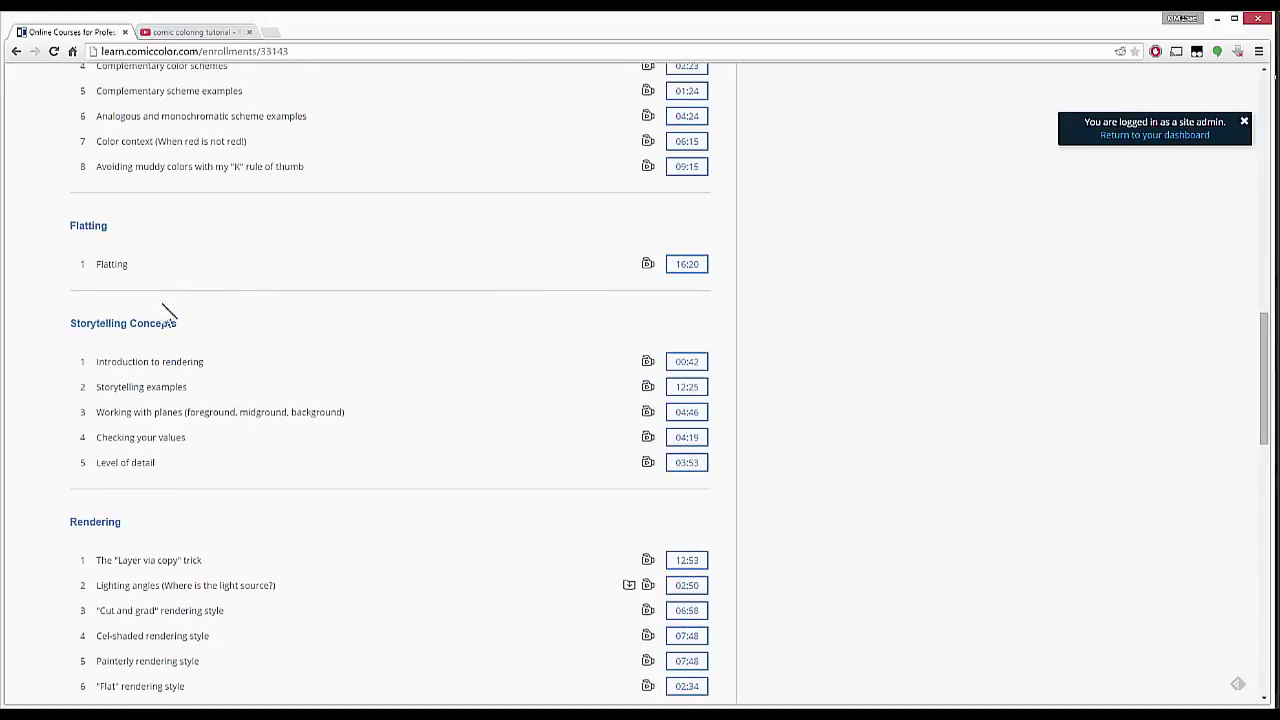
click(149, 563)
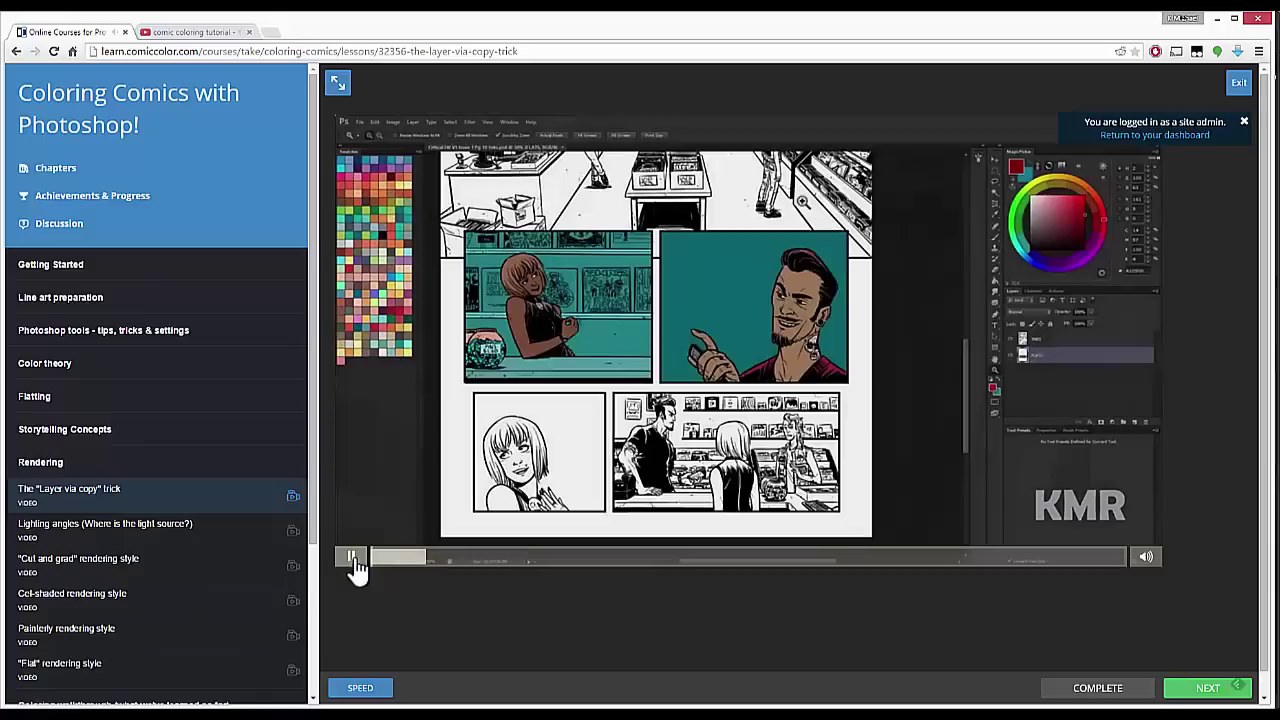
click(354, 564)
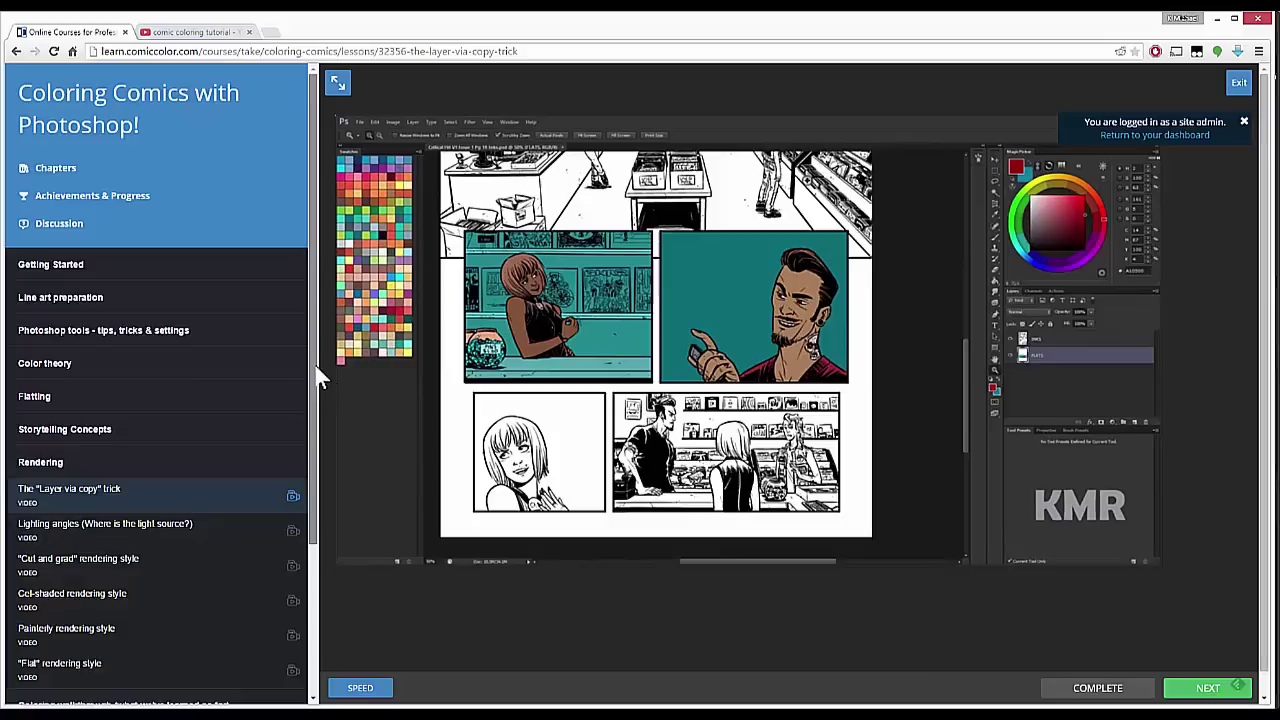
Step: Look through the lesson's chapter list, open the course's Discussion section and pause the lesson video
drag(314, 371, 309, 489)
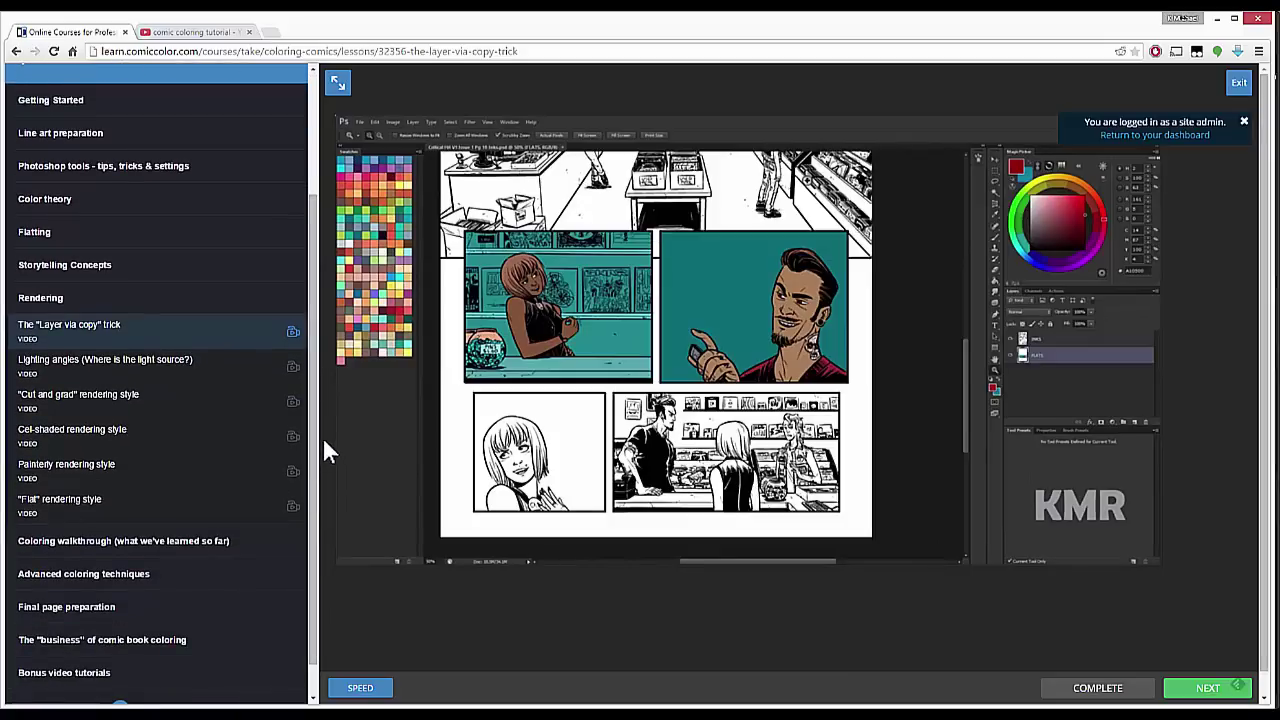
mouse_move(359, 437)
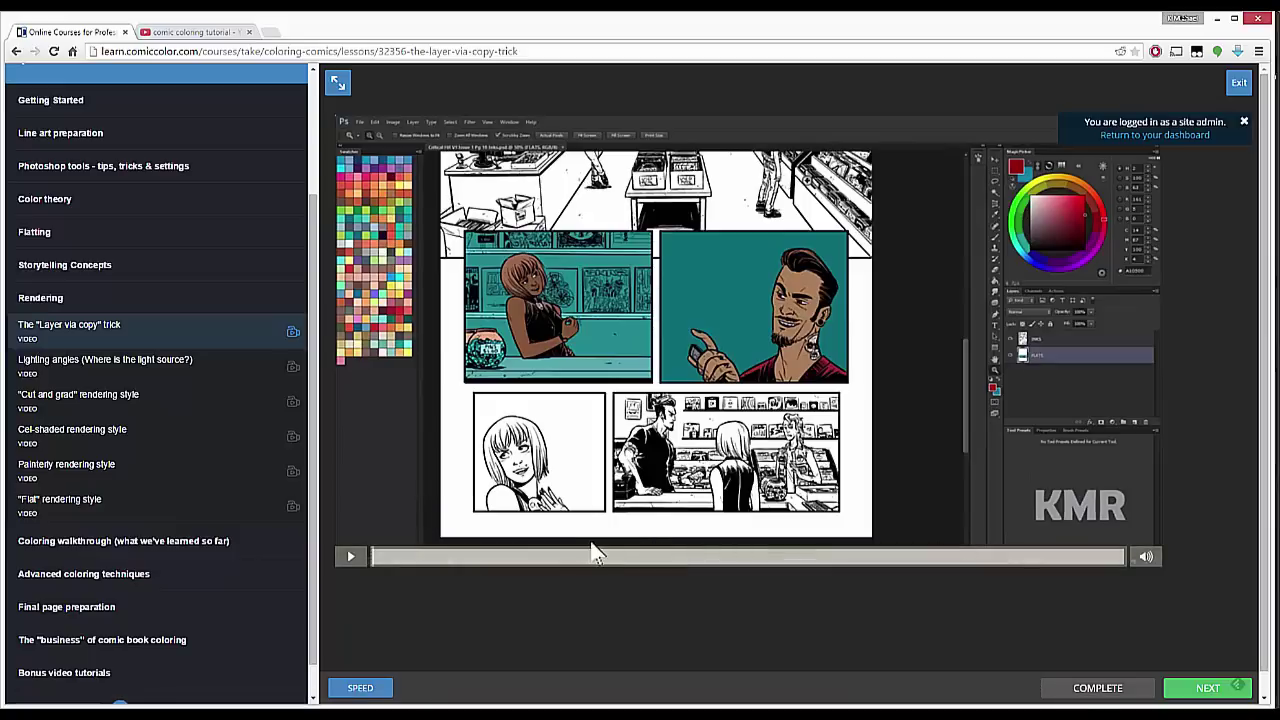
scroll(108, 172, up, 3)
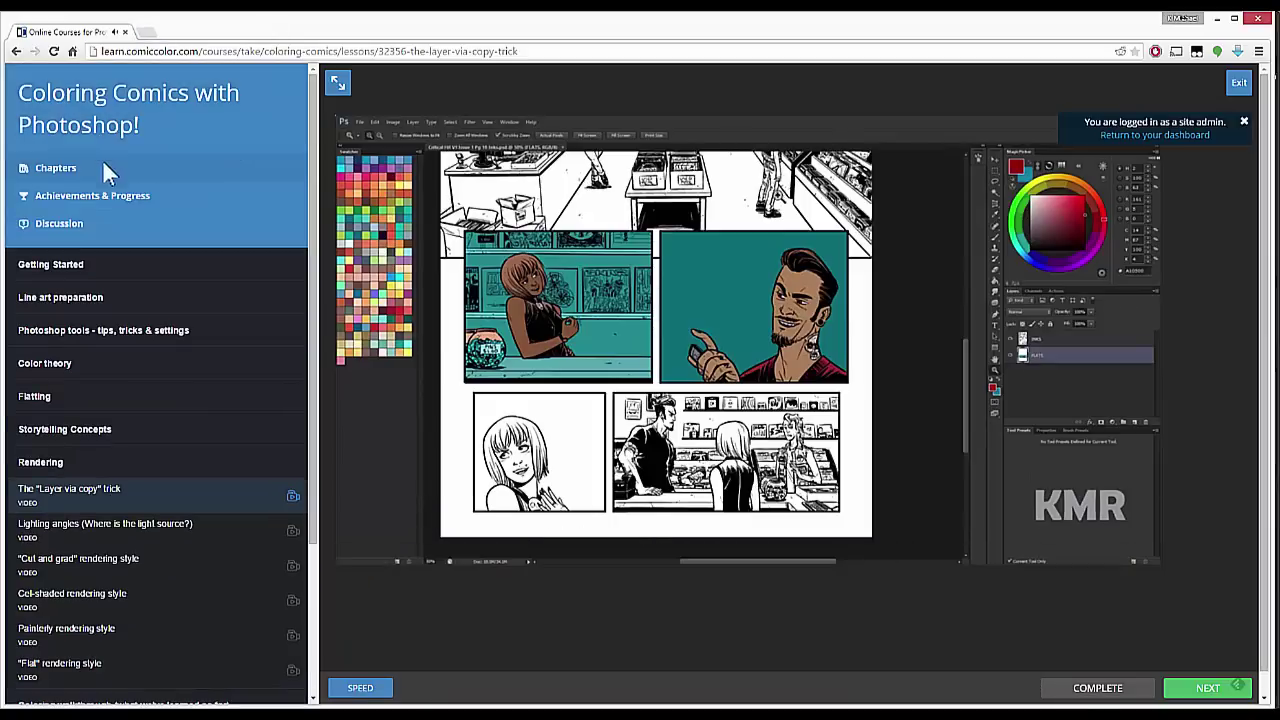
click(80, 224)
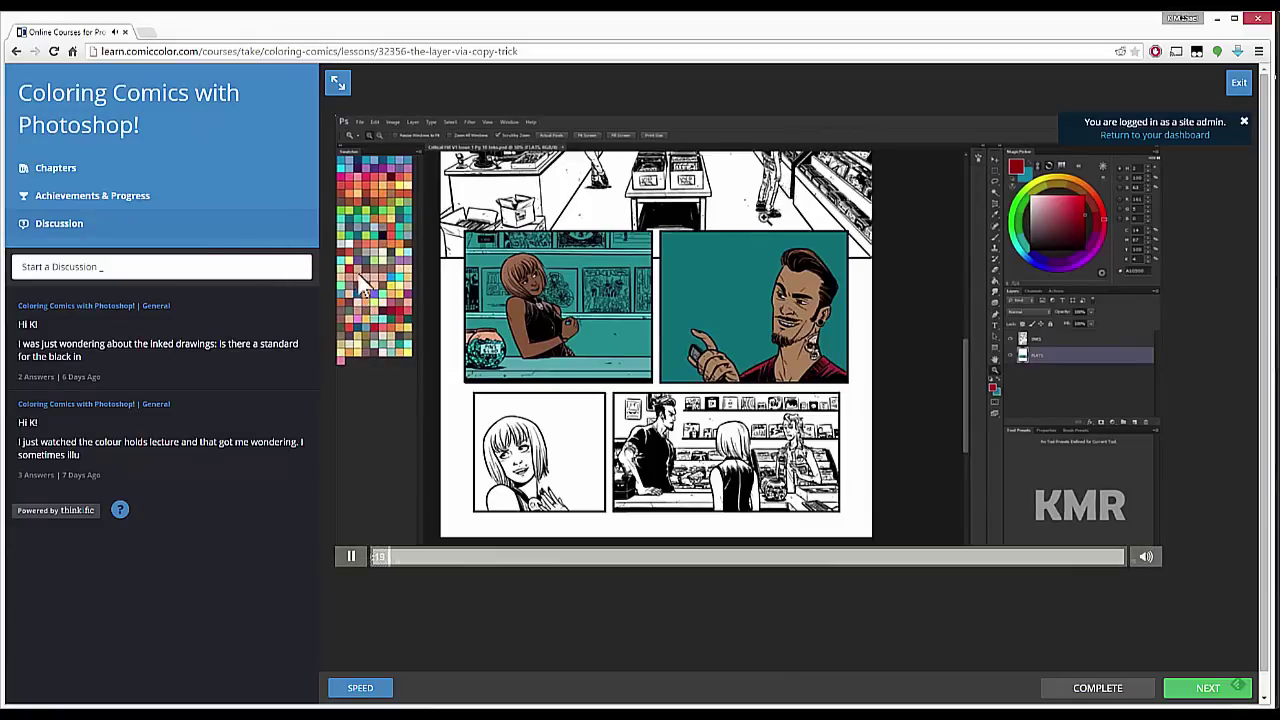
click(351, 562)
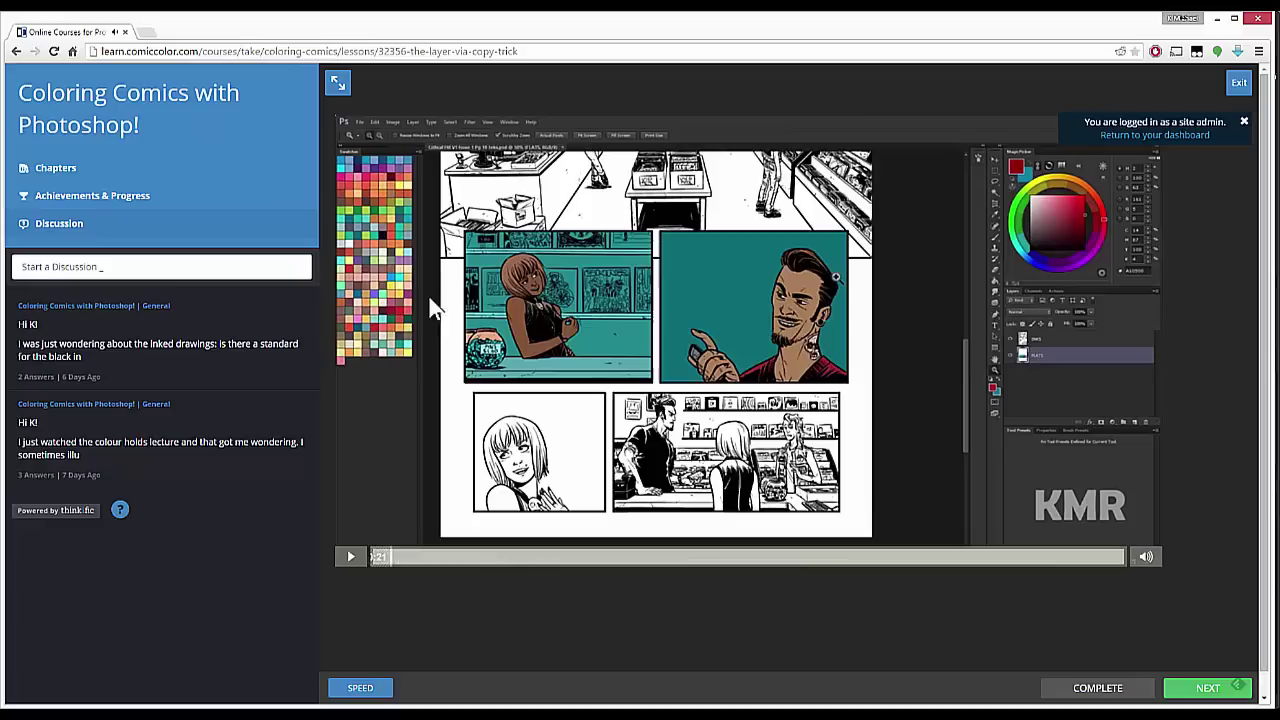